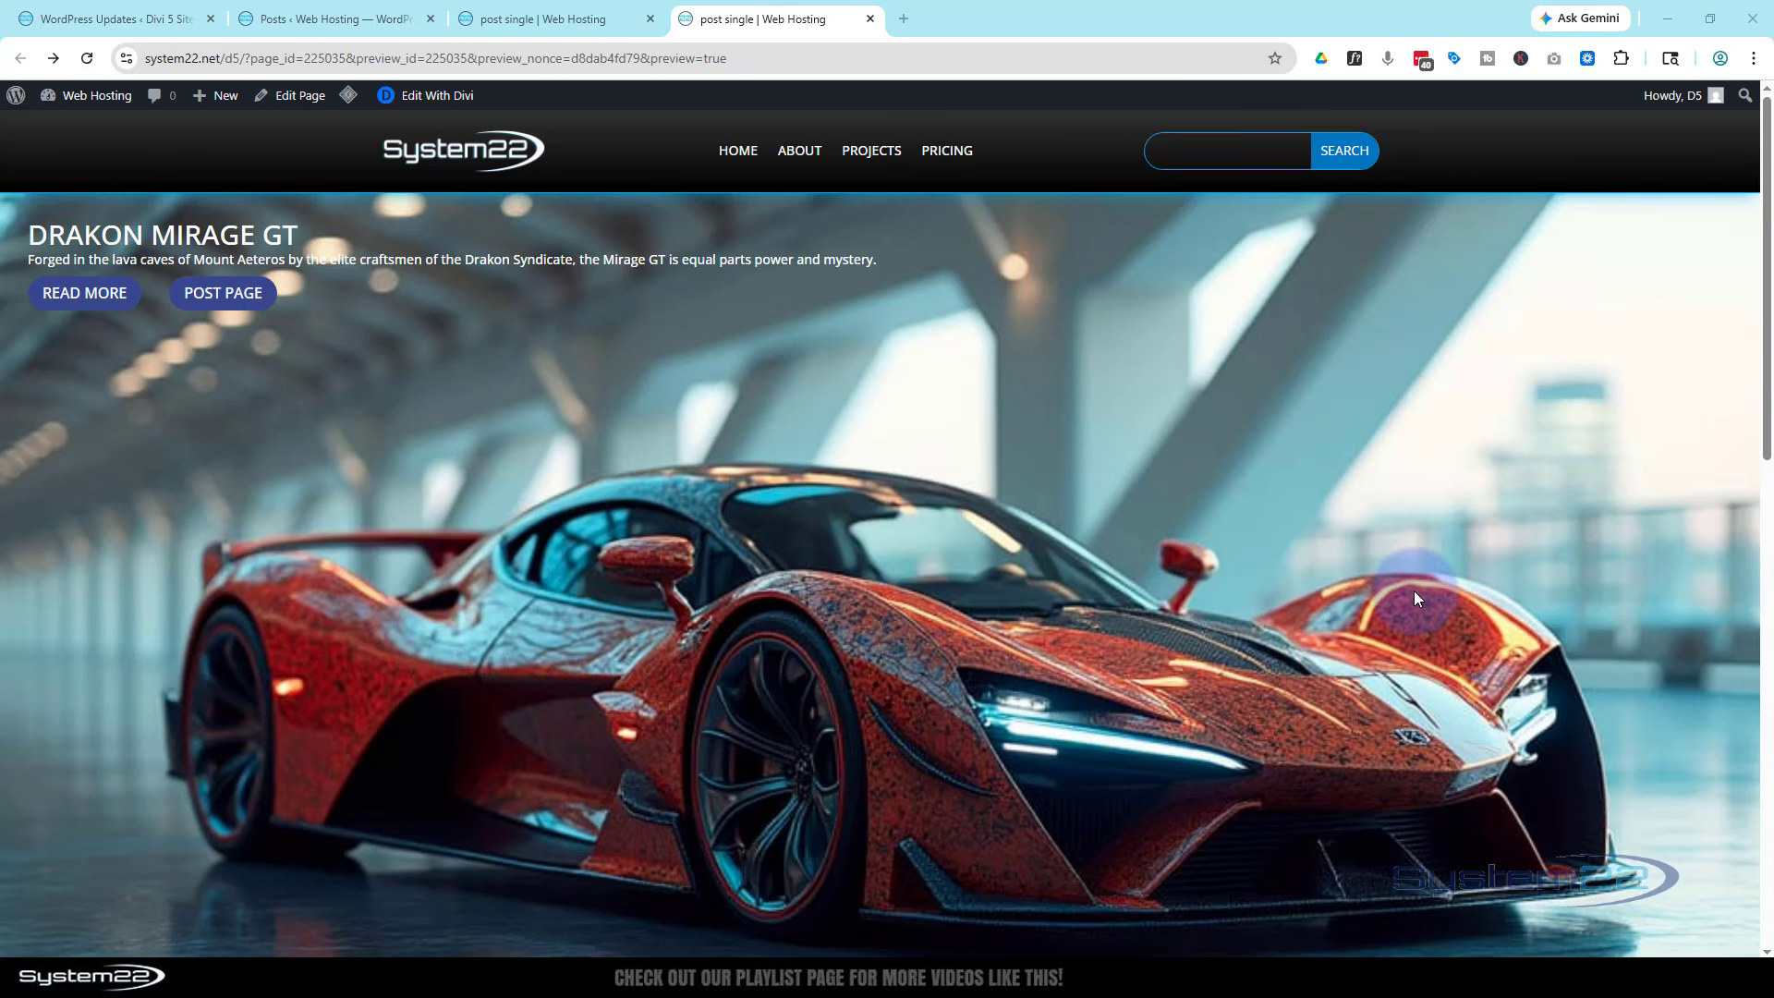
Open the post page from the Drakon Mirage GT preview, look over its car cards, and return to the preview.
click(74, 300)
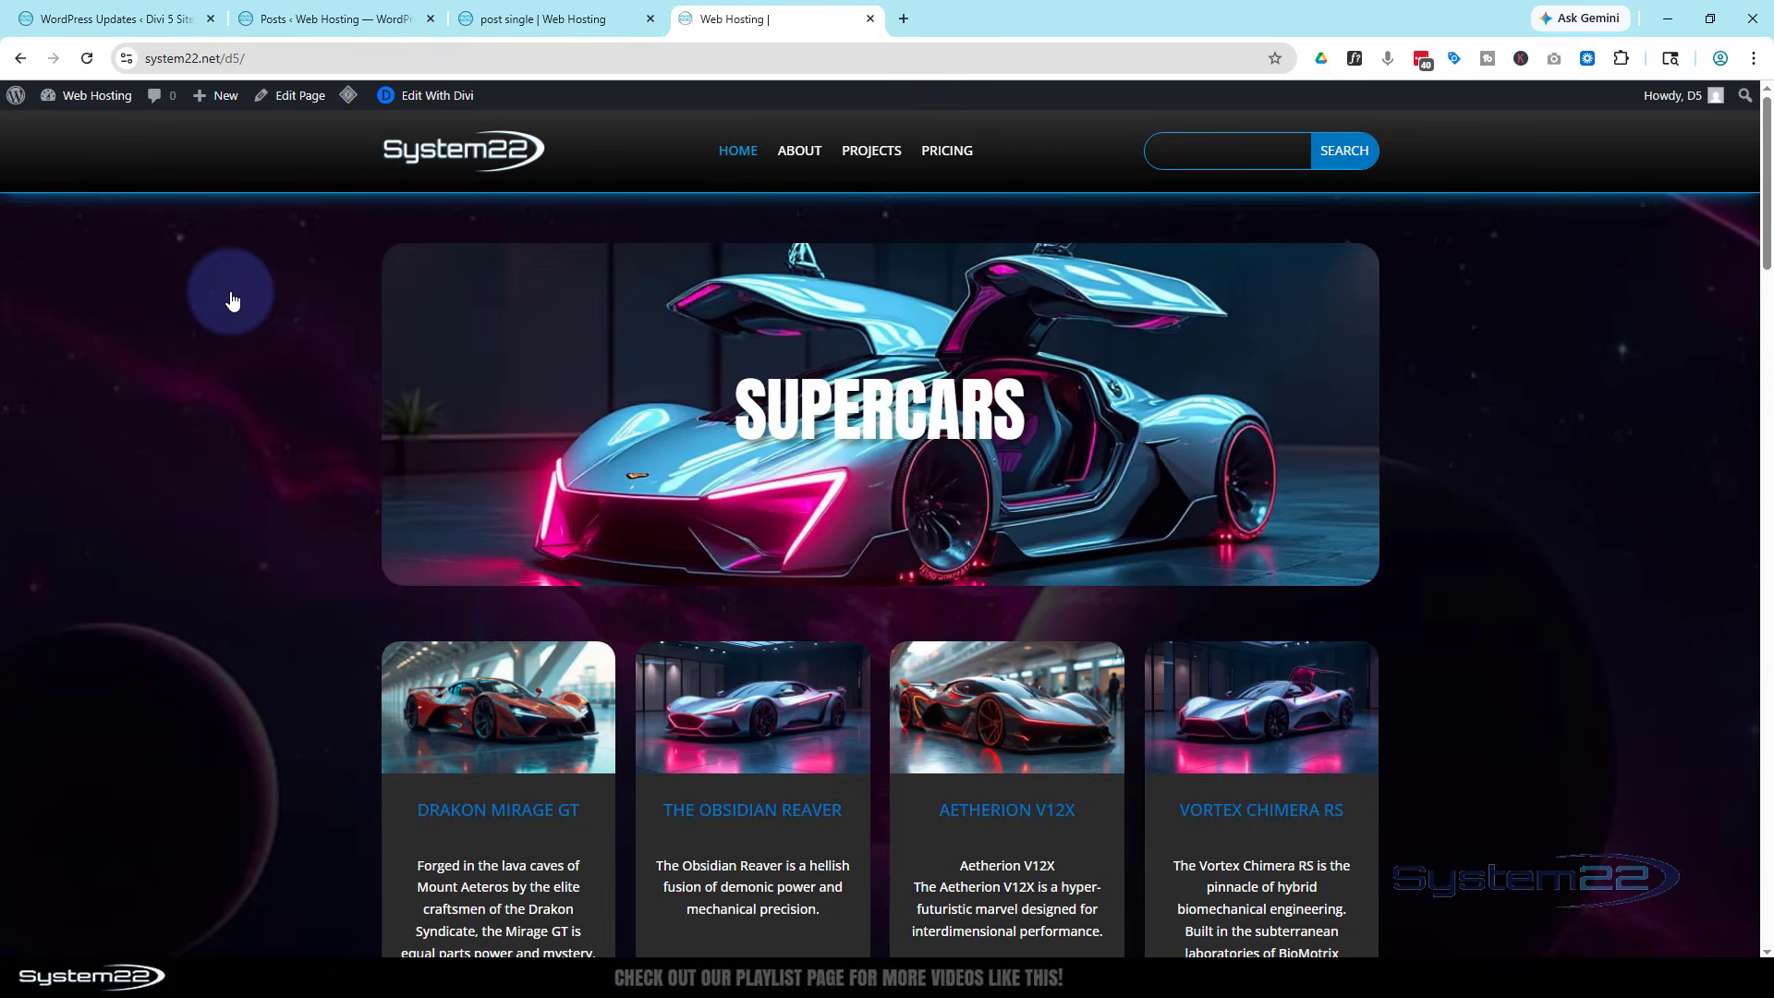
scroll(353, 514, down, 5)
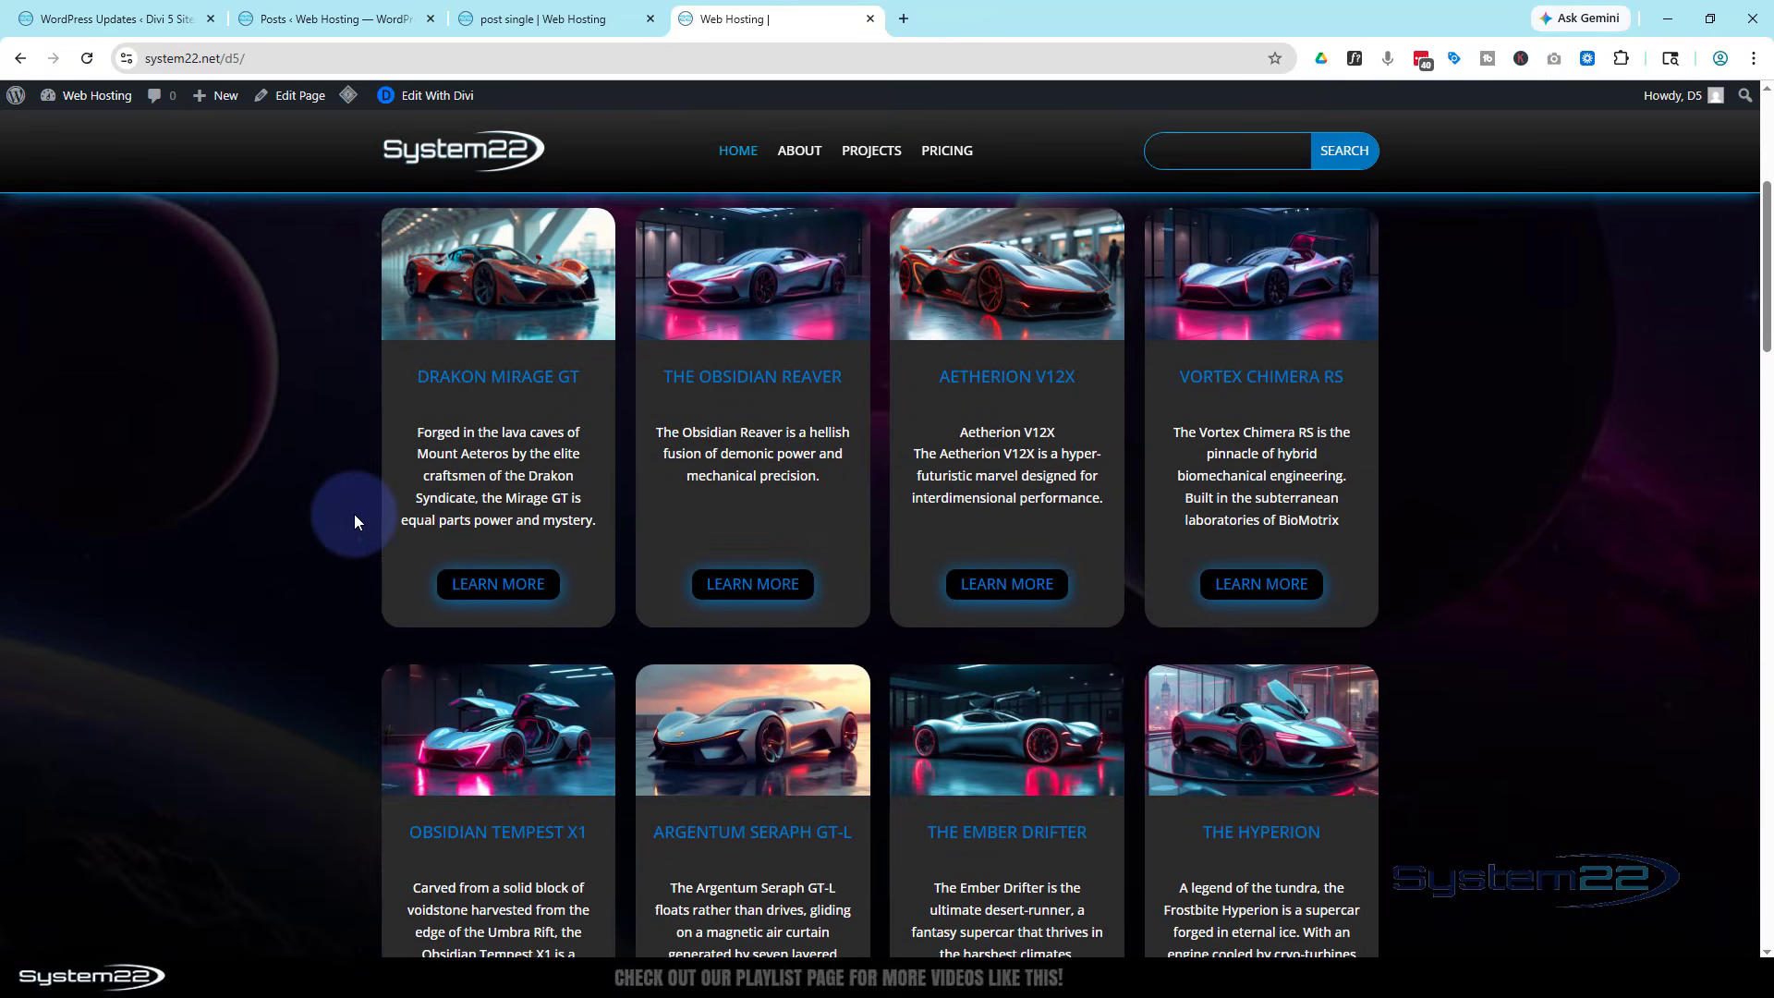
scroll(353, 515, up, 5)
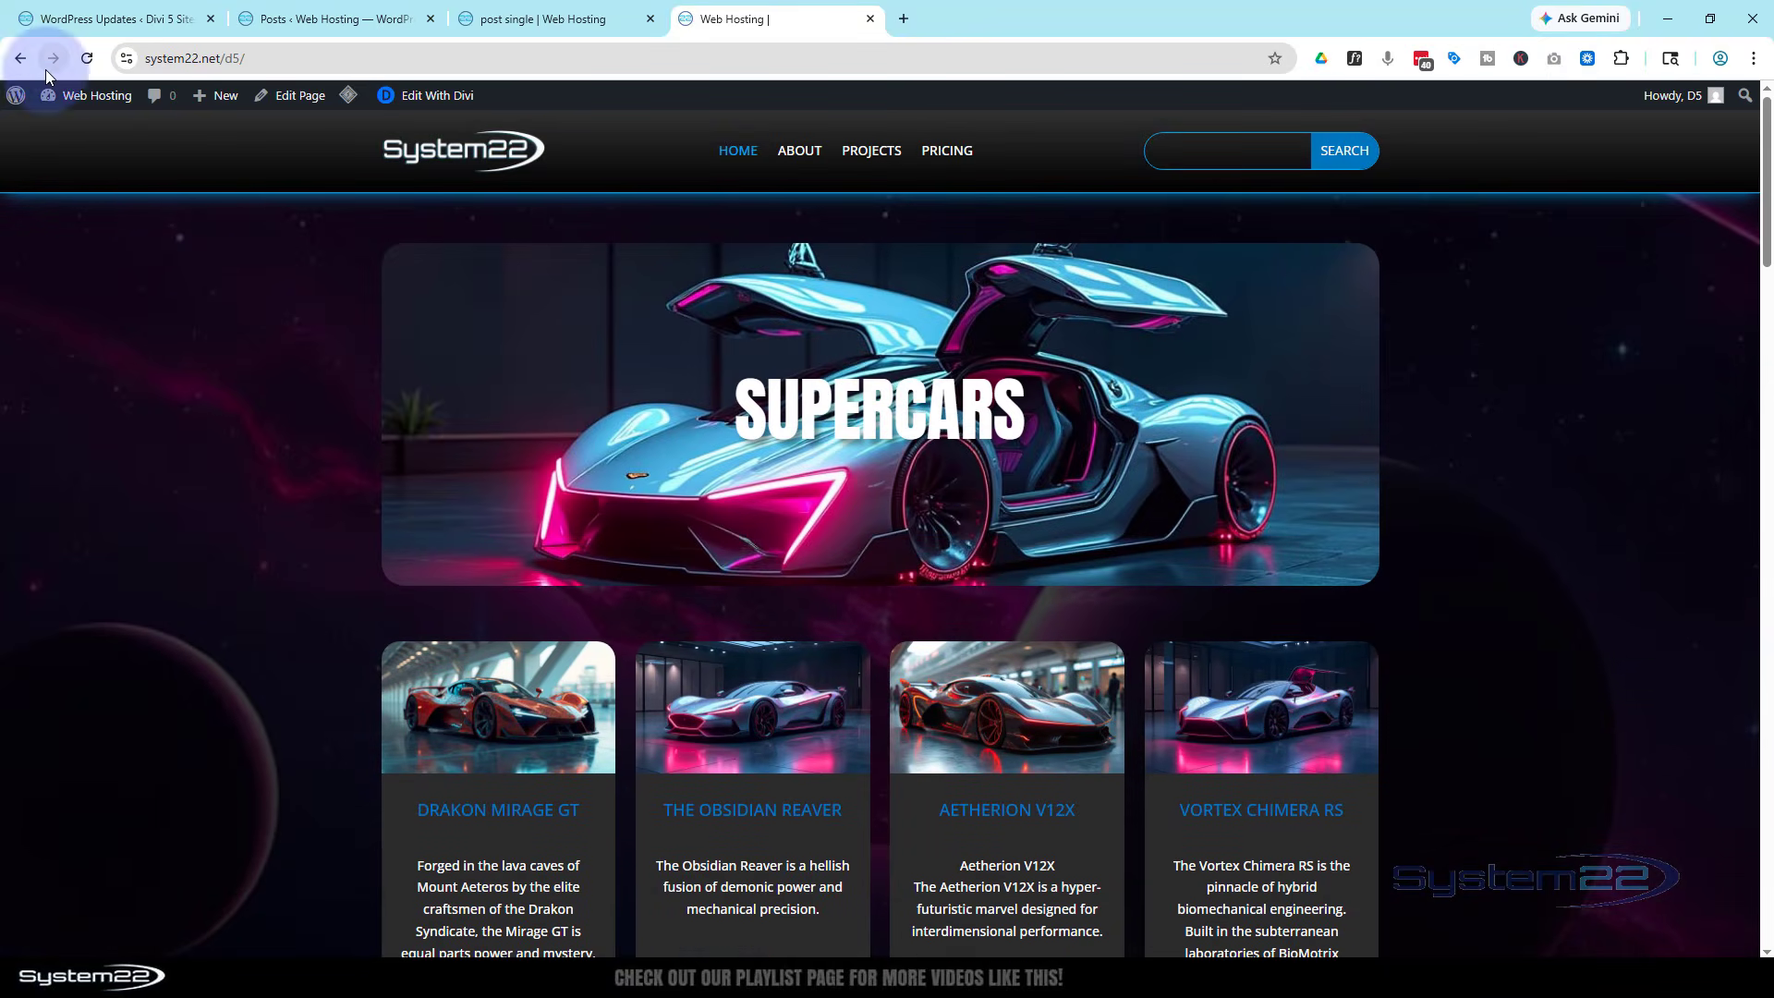
click(21, 58)
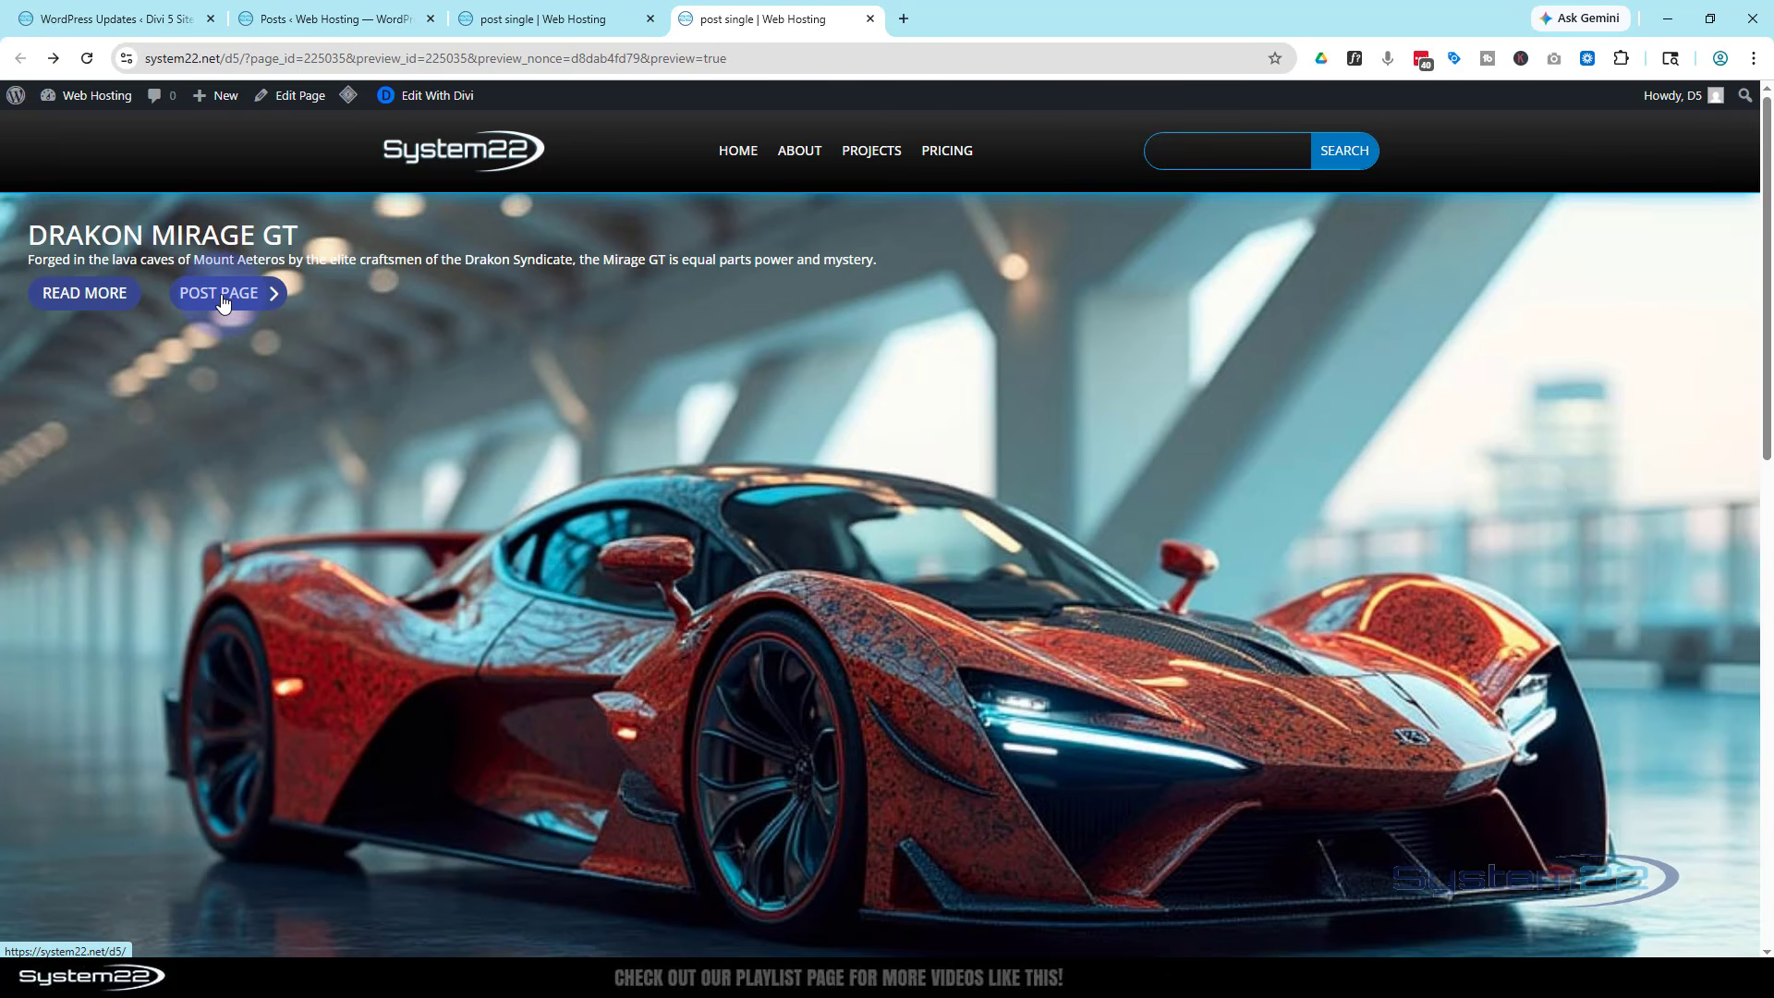
Delete the existing Obsidian Reaver section in the page builder and insert a single-column row in the empty section.
click(533, 20)
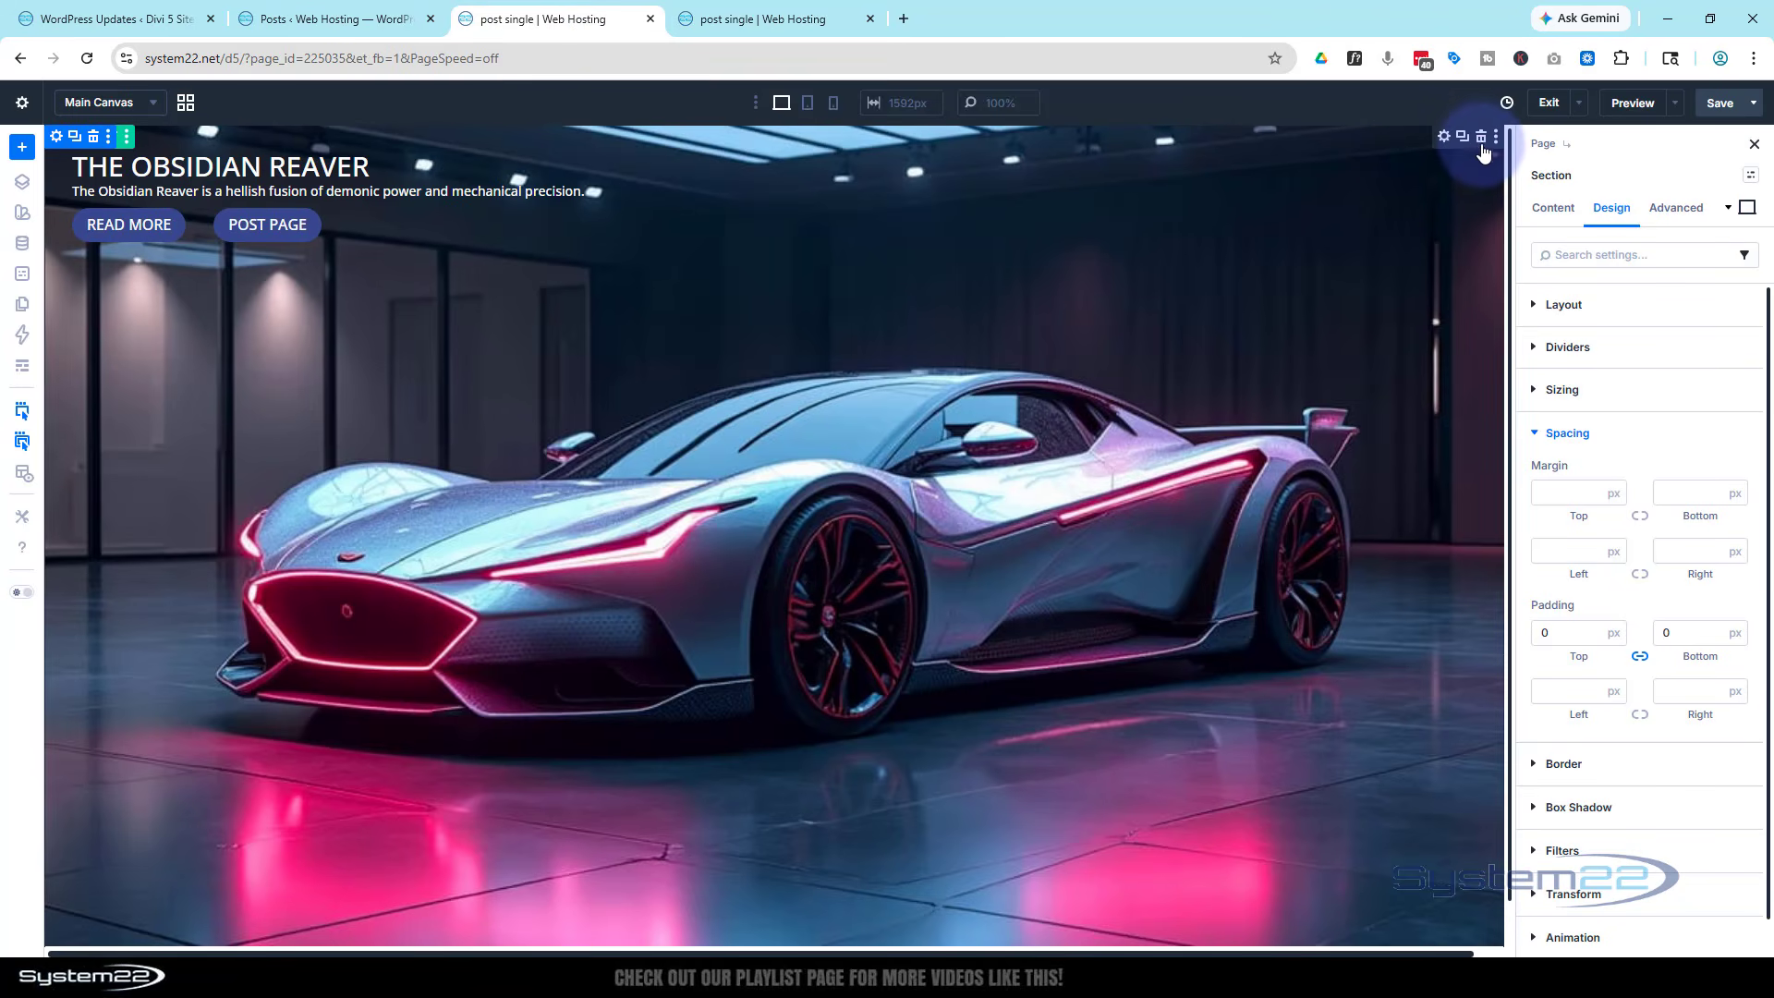
click(1481, 139)
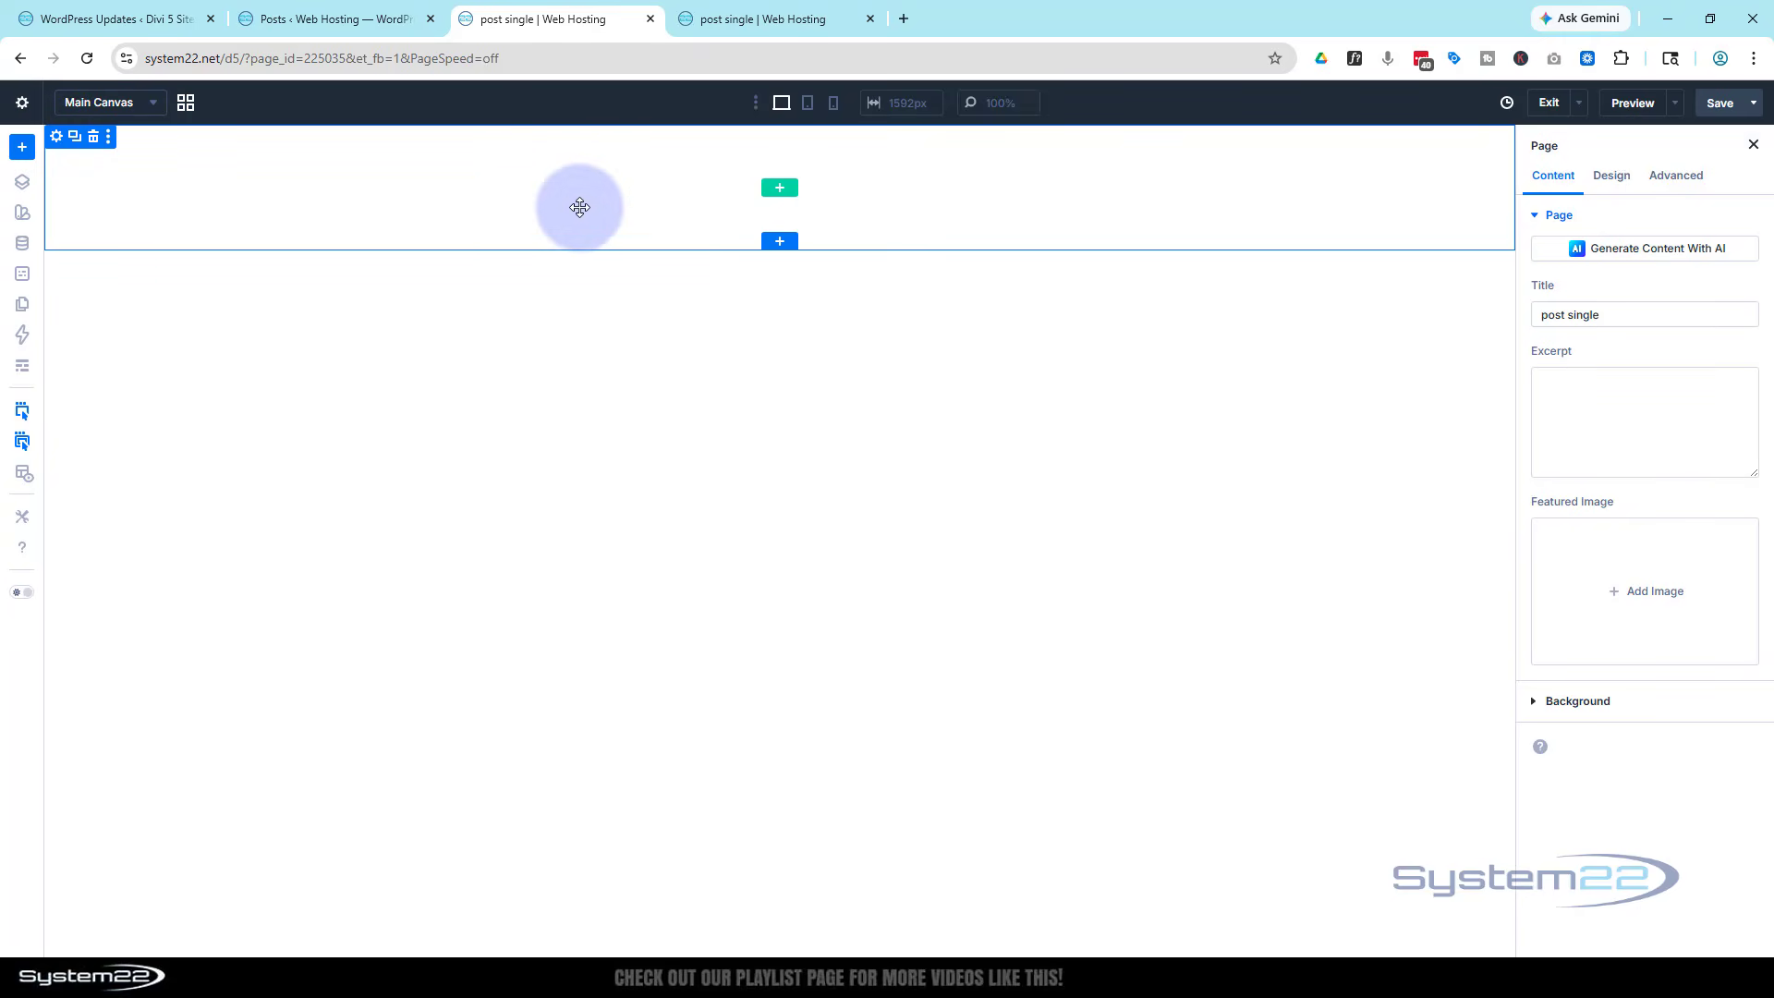
click(775, 191)
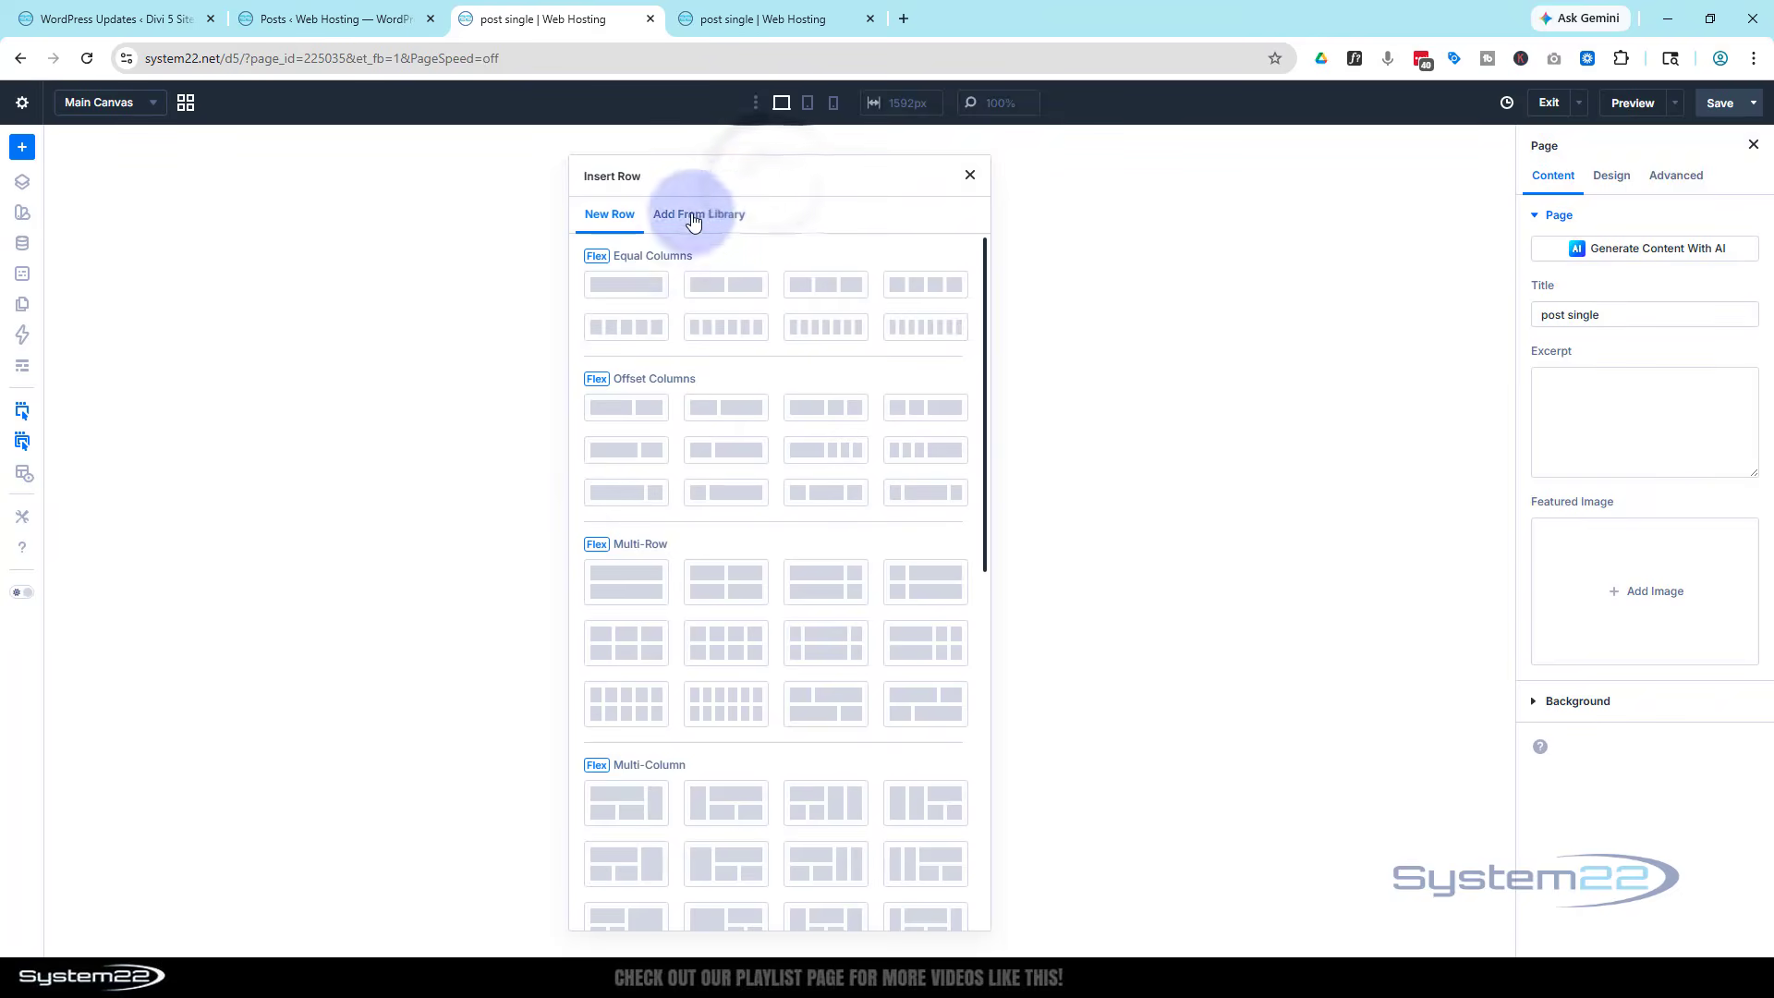
click(626, 288)
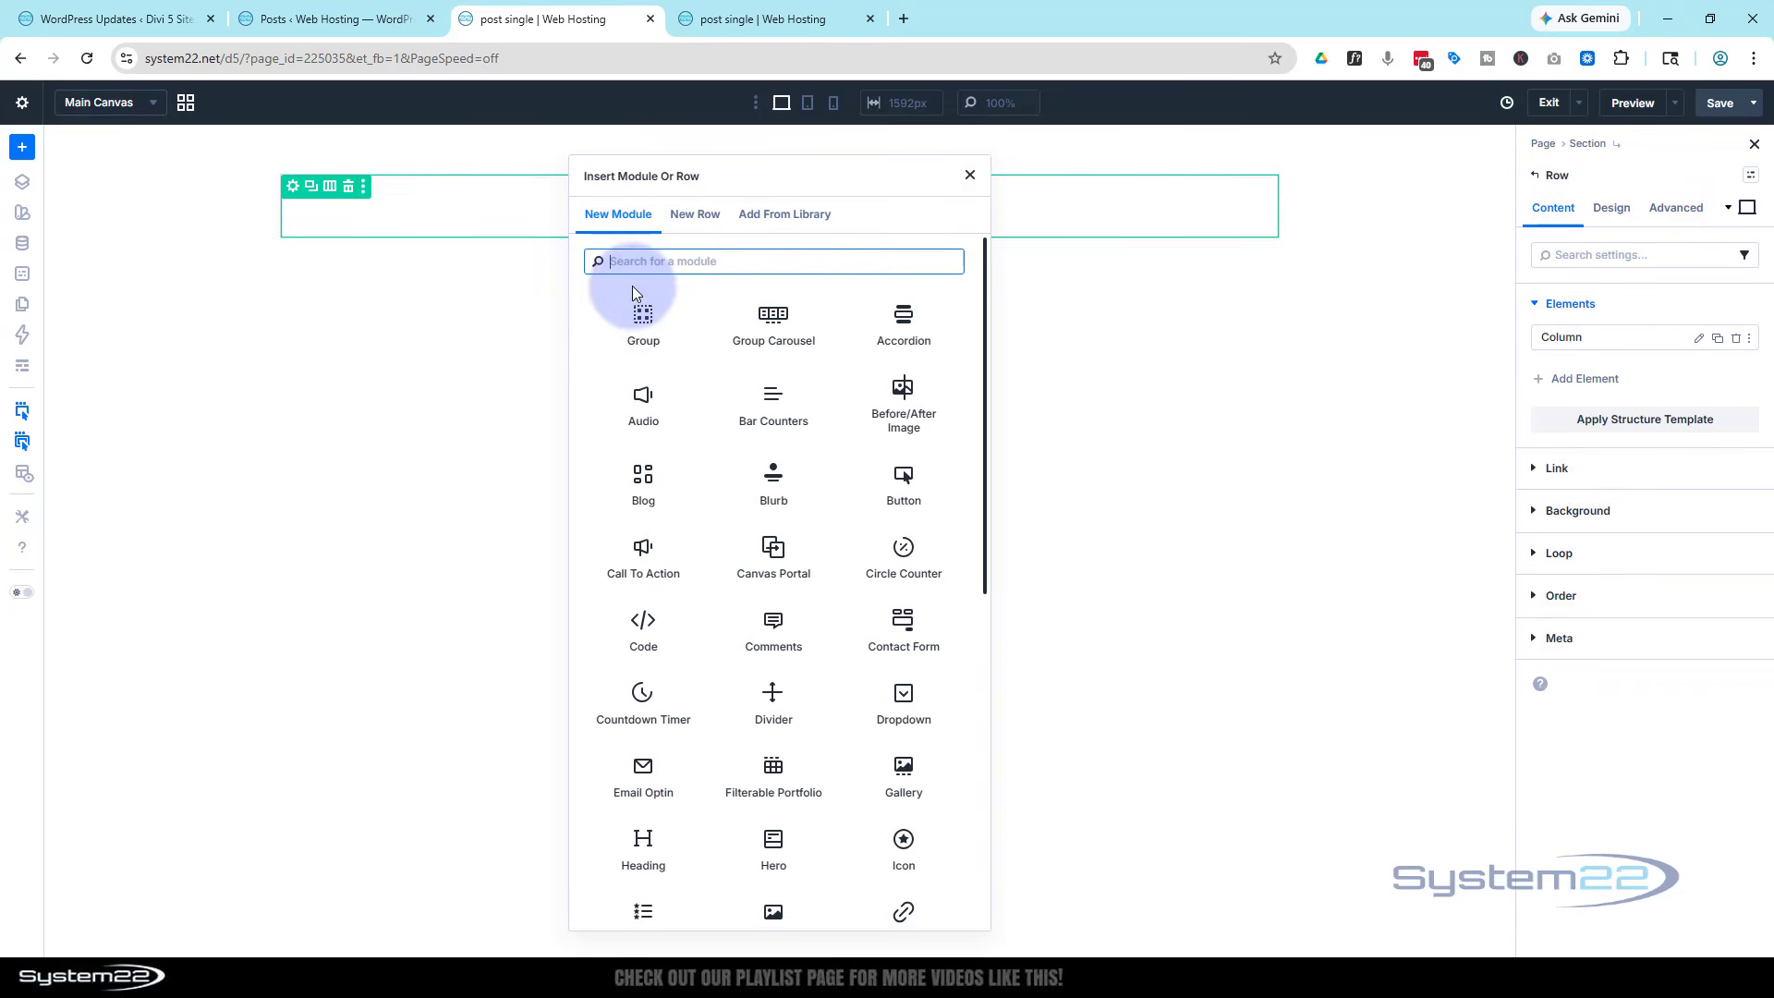
Add an Image module to the new single-column row.
click(775, 422)
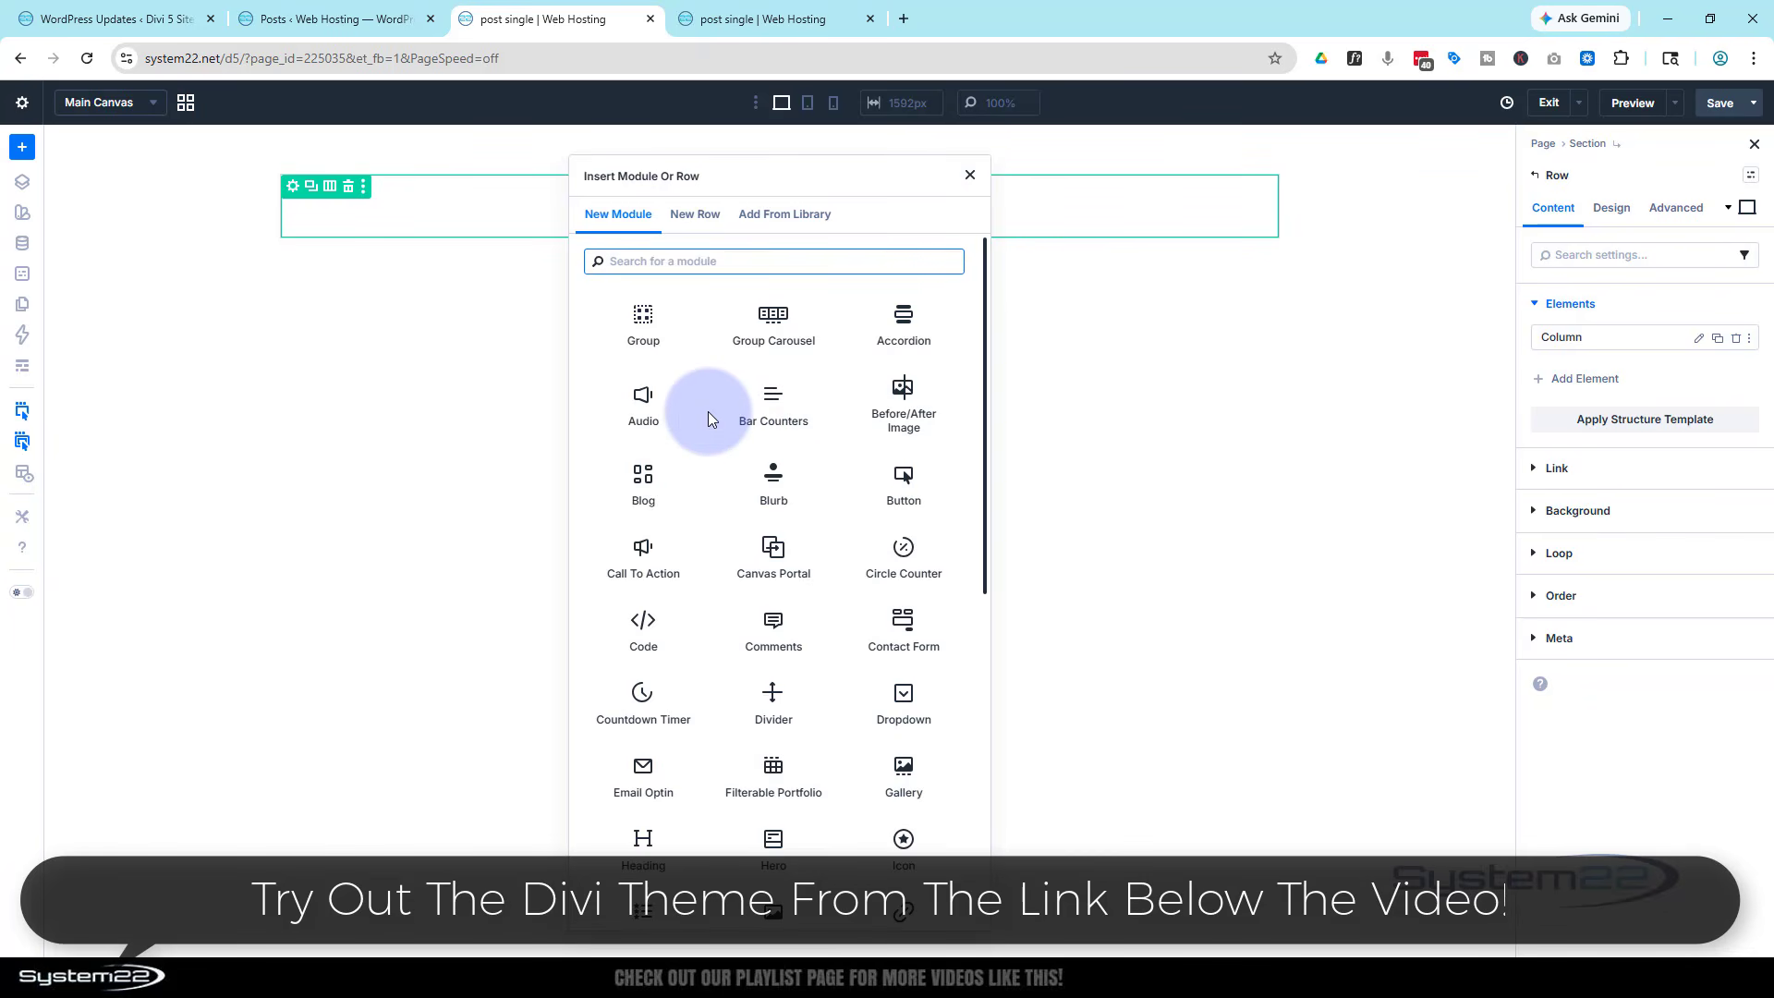
scroll(708, 412, down, 3)
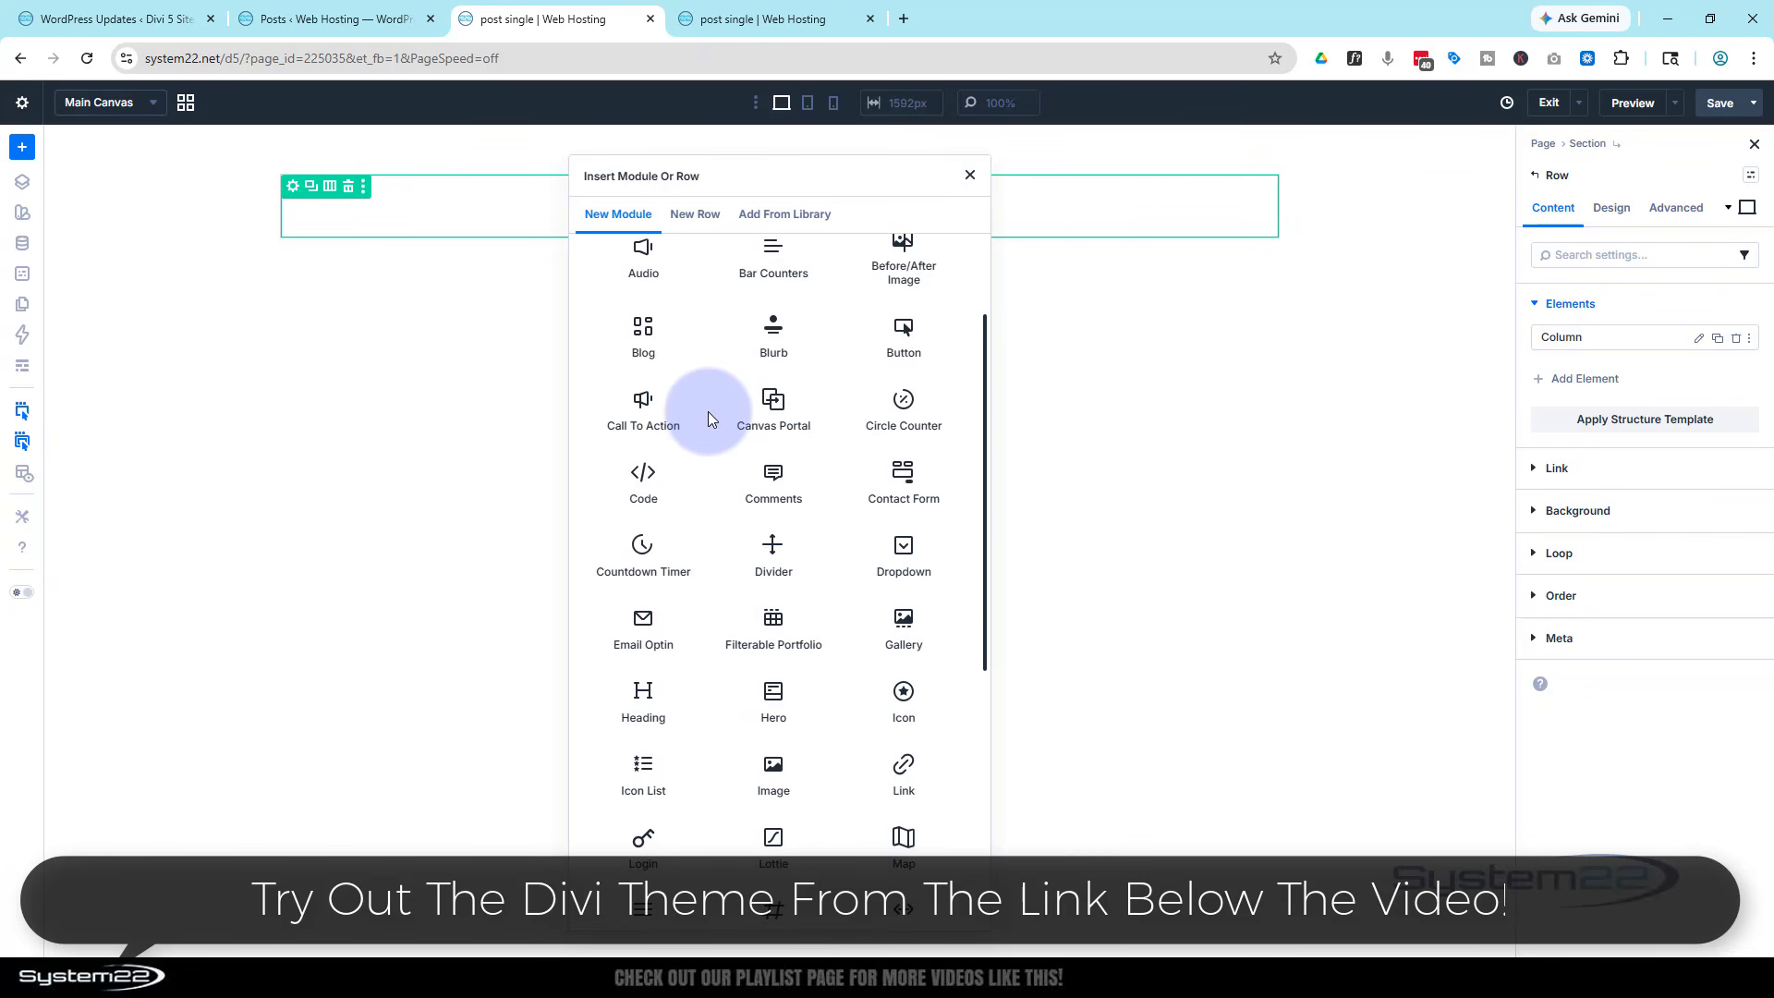
scroll(707, 412, down, 2)
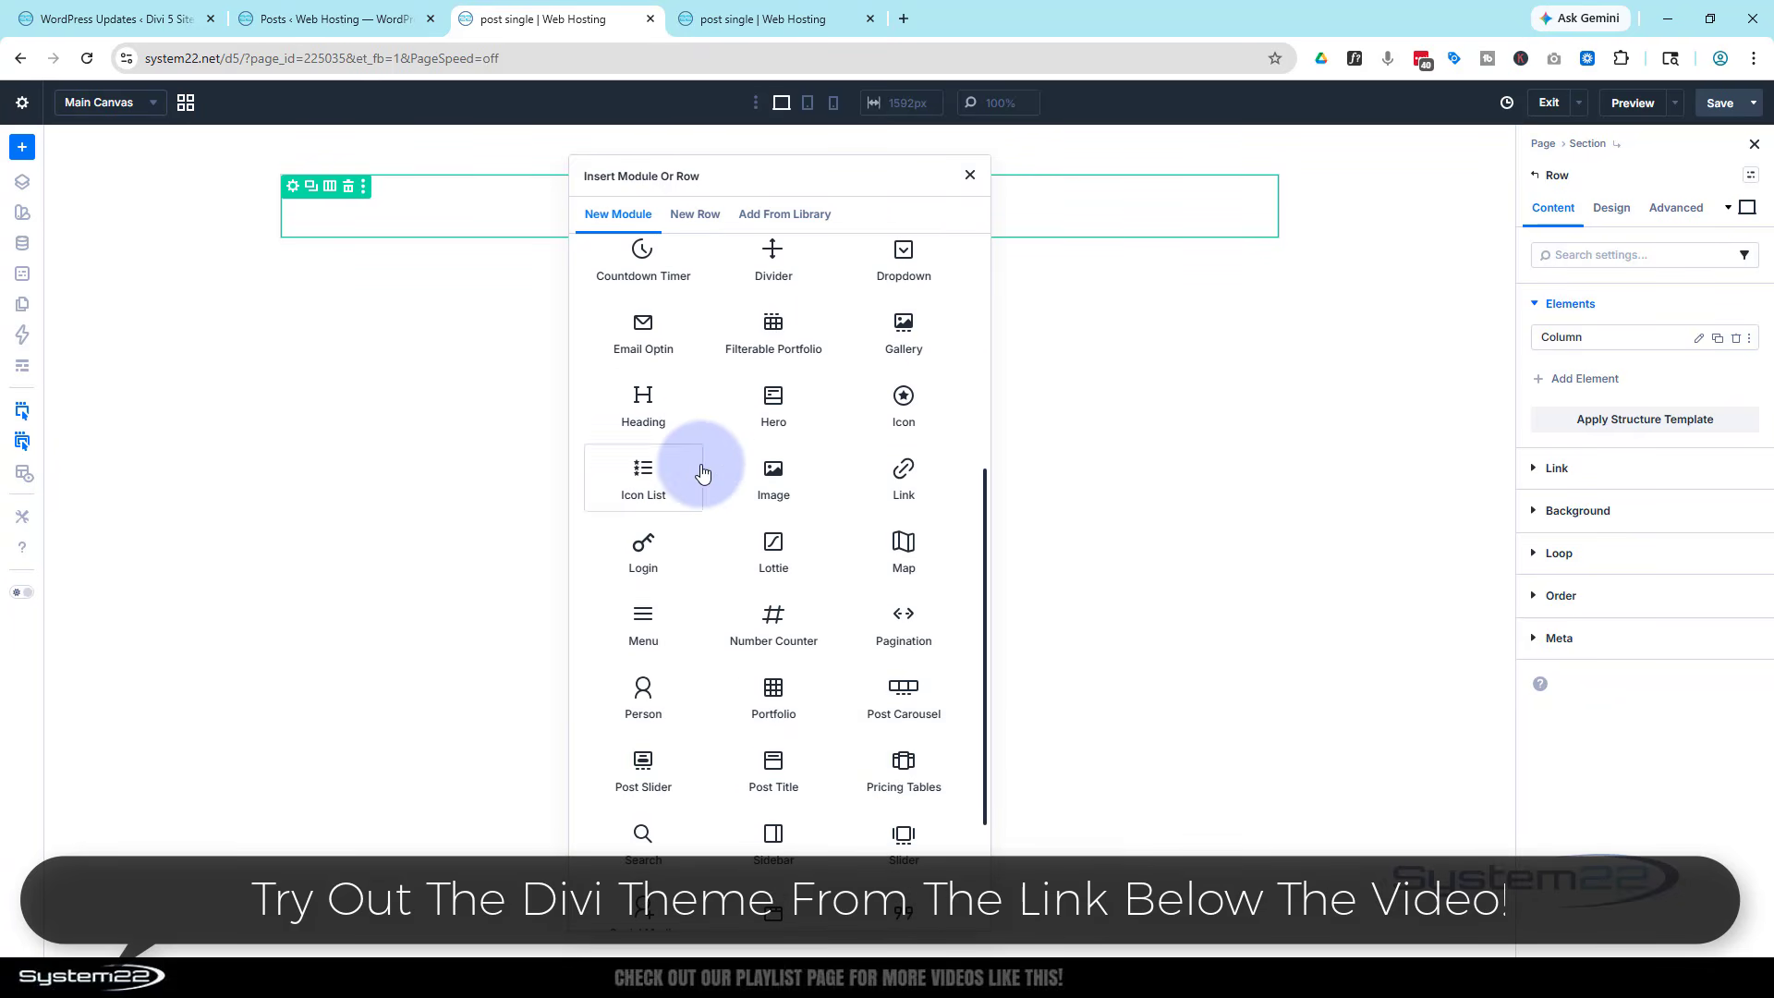
click(773, 478)
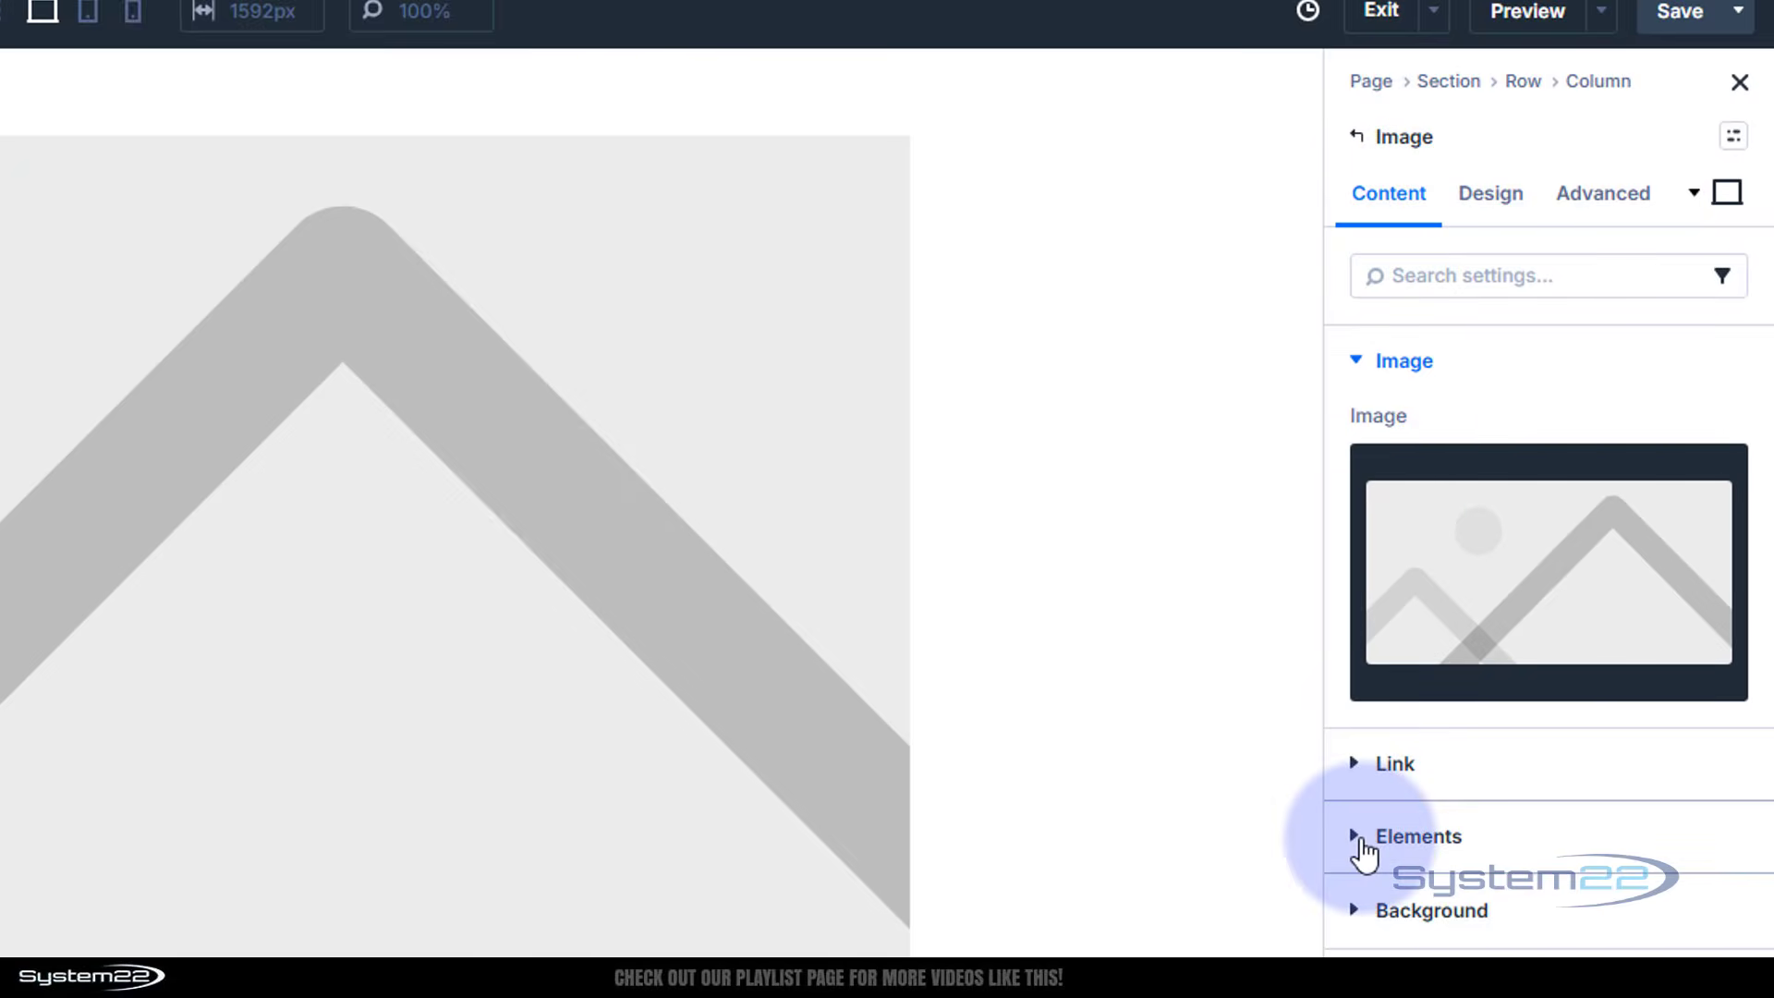
Nest a Heading module inside the Image module as a child element.
click(1368, 841)
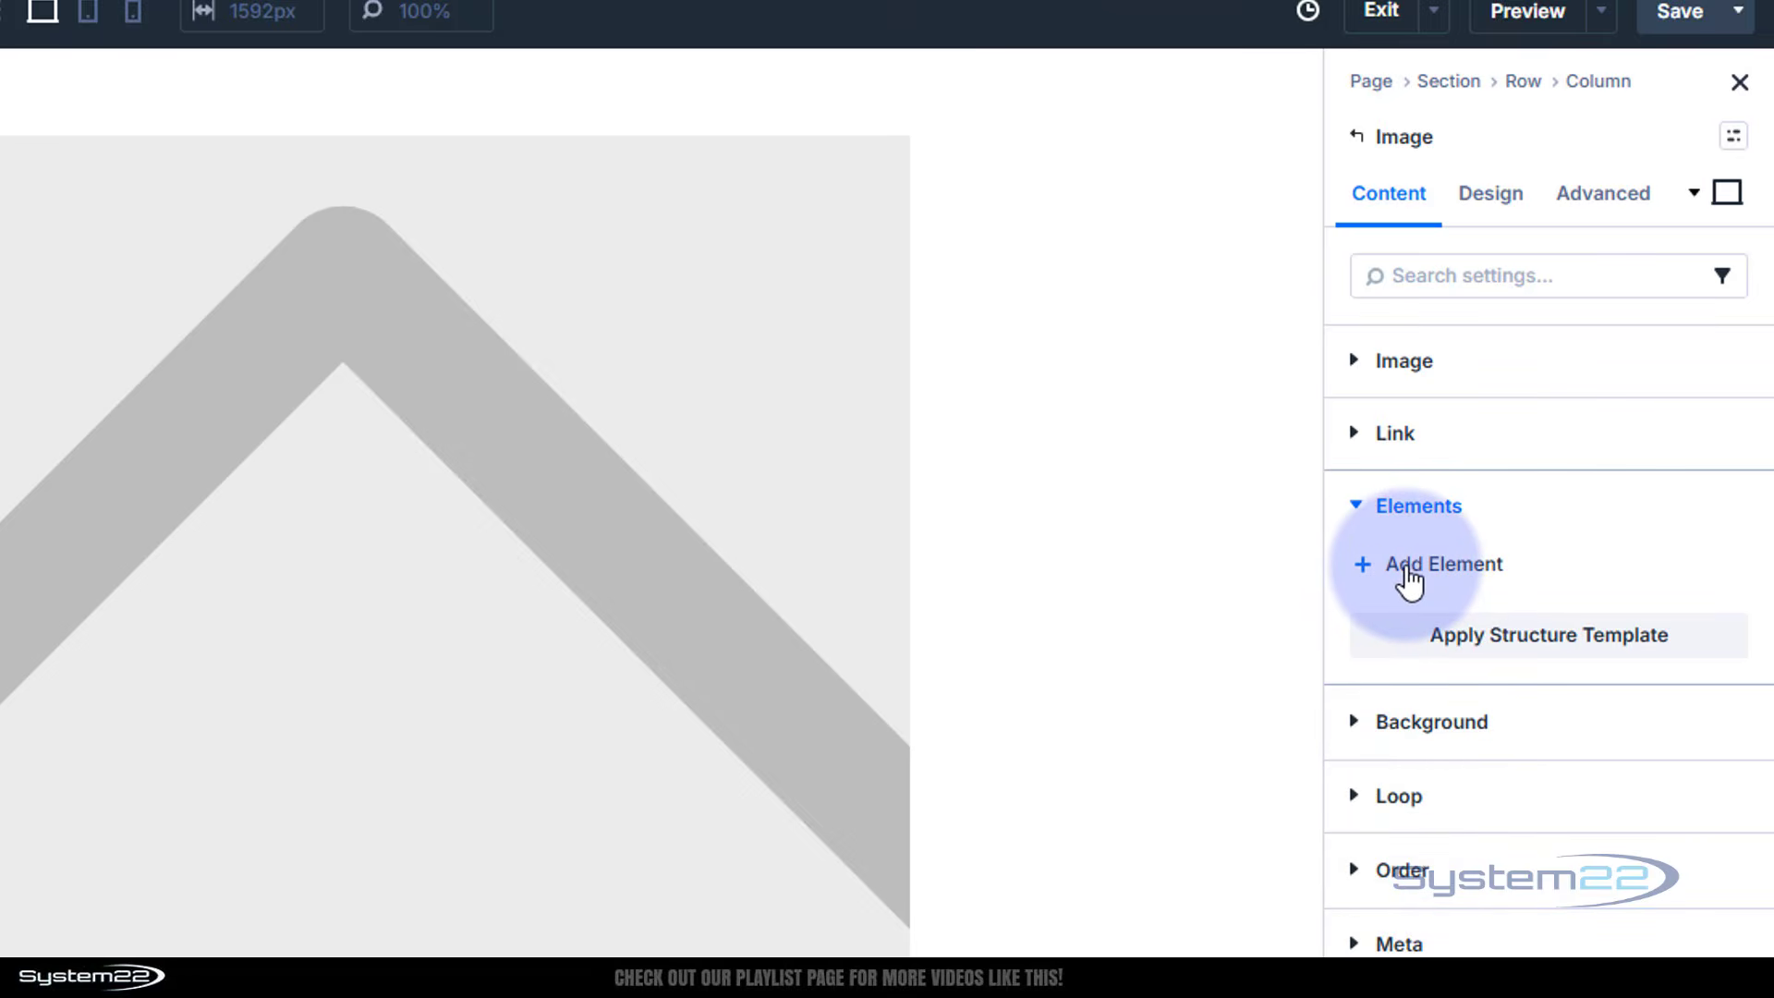
click(1409, 580)
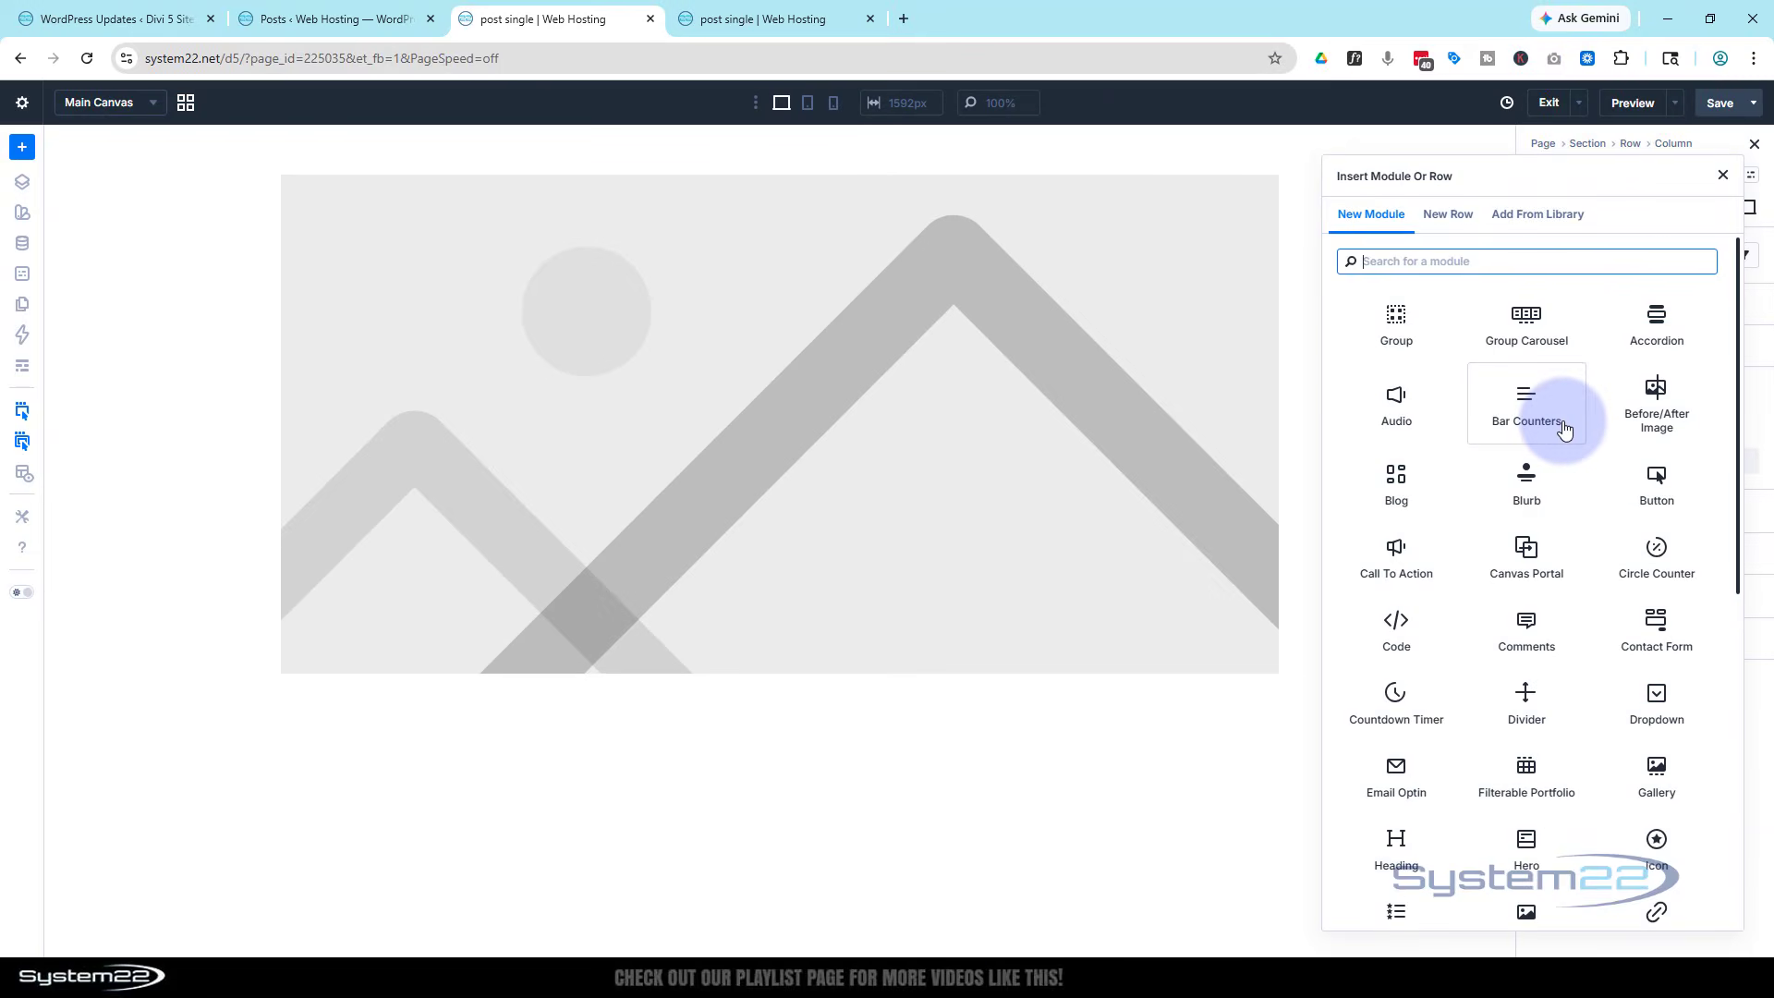
scroll(1561, 430, down, 1)
scroll(1552, 438, down, 3)
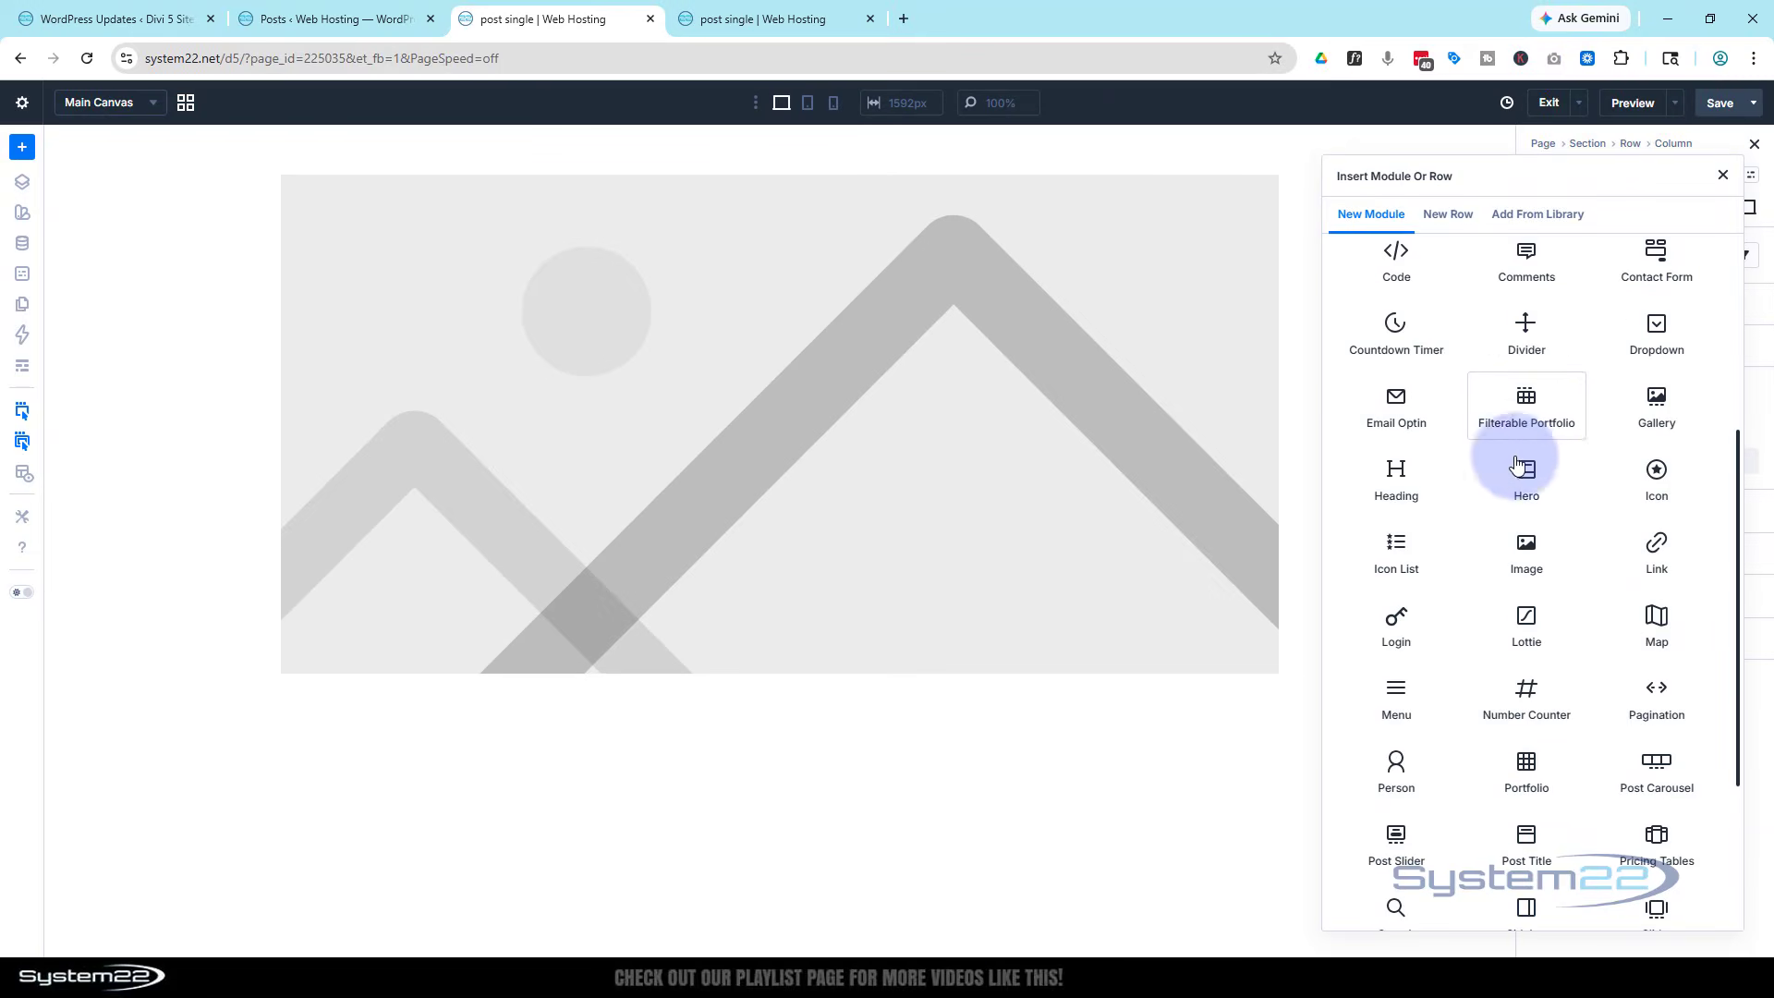
click(1406, 478)
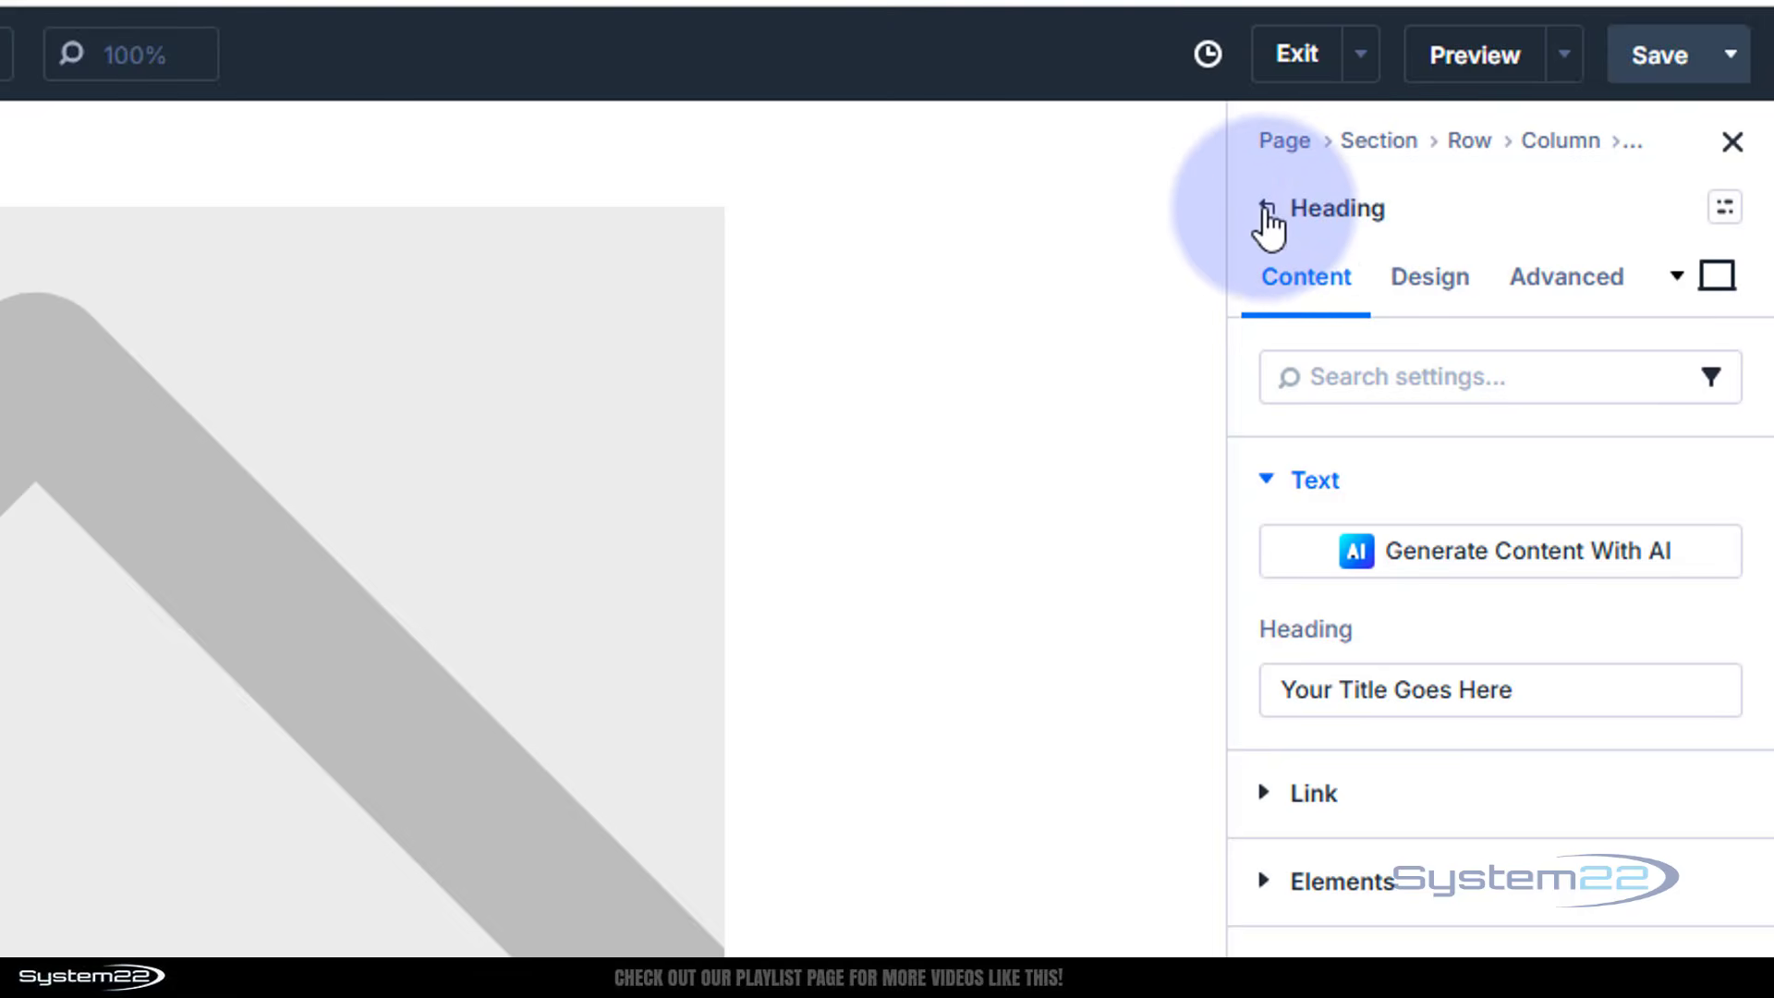
Return to the Image module's settings and nest a Text module in it after the Heading.
click(1265, 213)
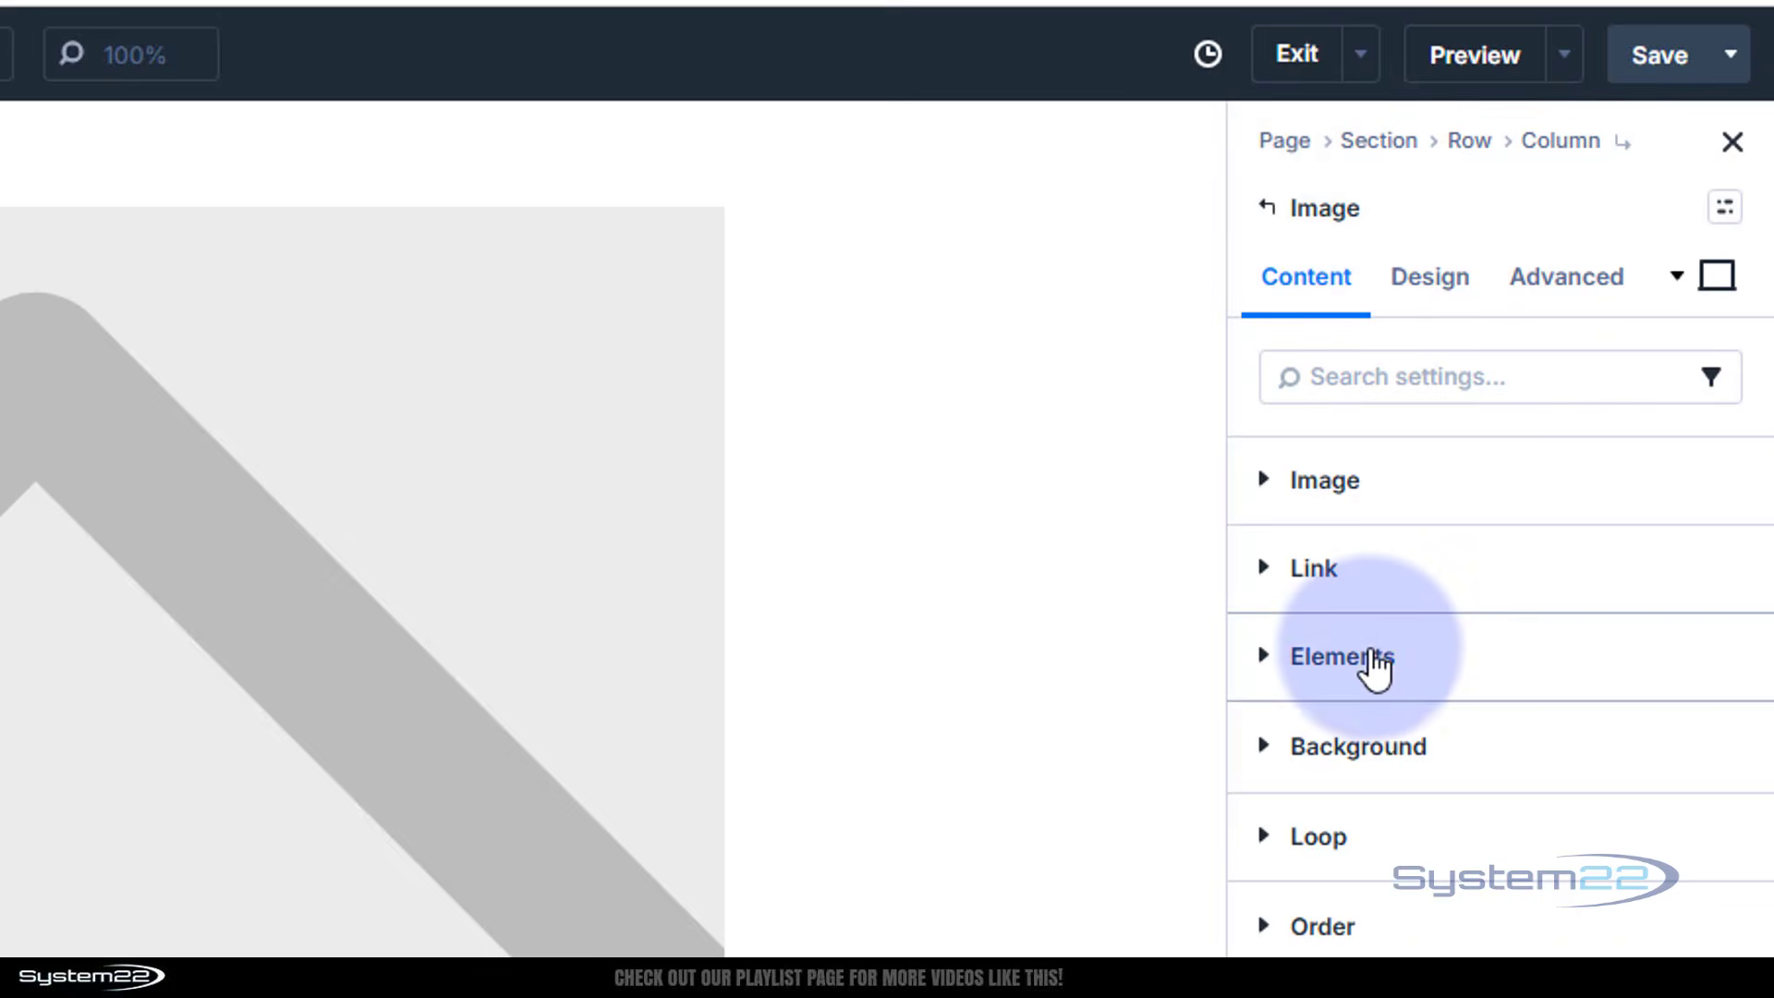
click(1377, 660)
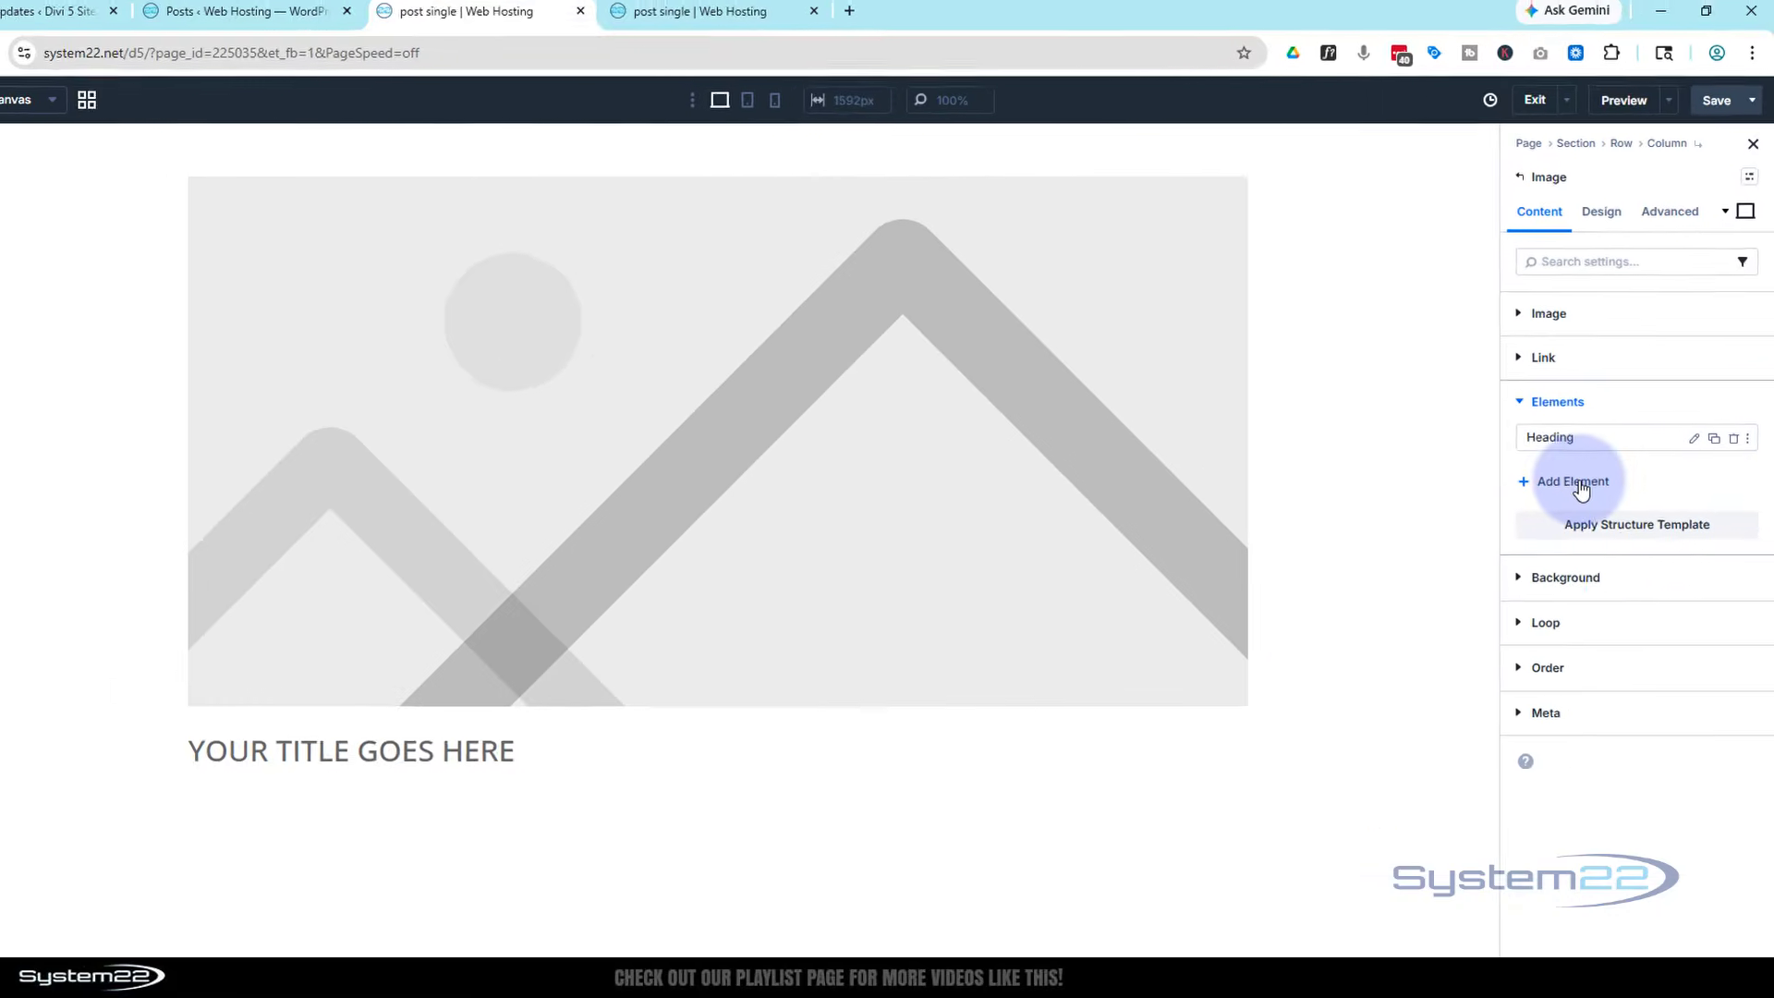
click(1582, 490)
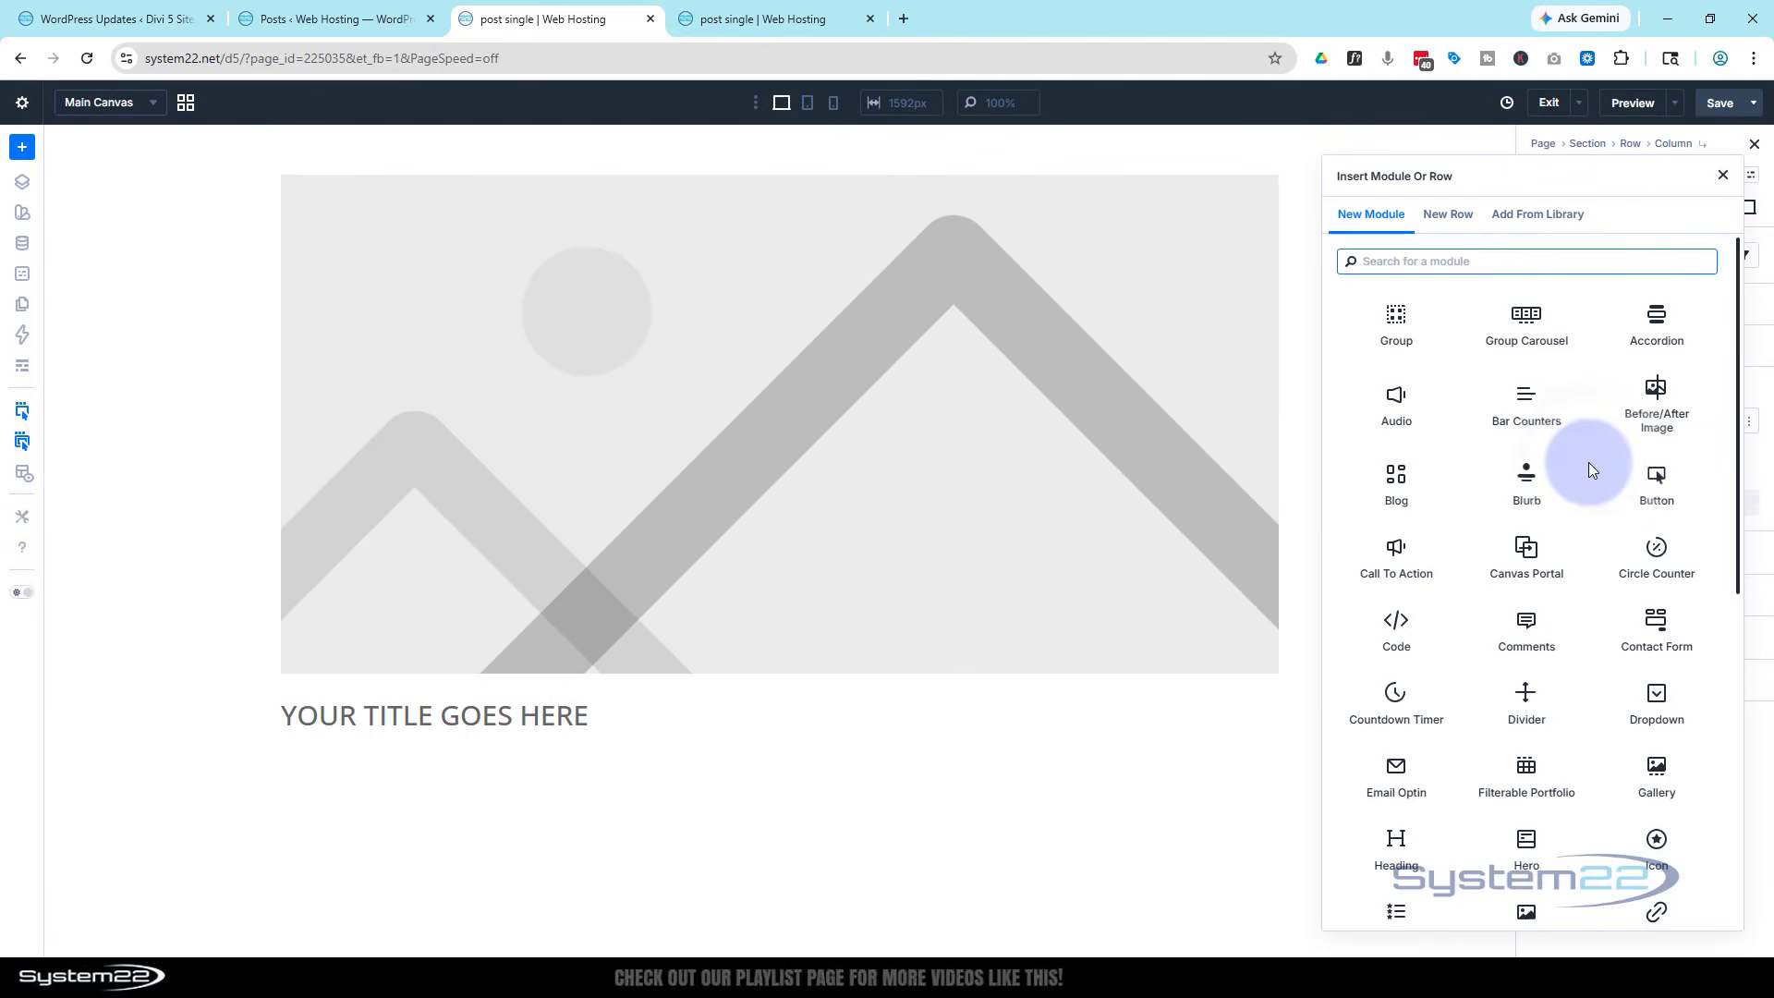
scroll(1578, 482, down, 3)
scroll(1591, 461, down, 4)
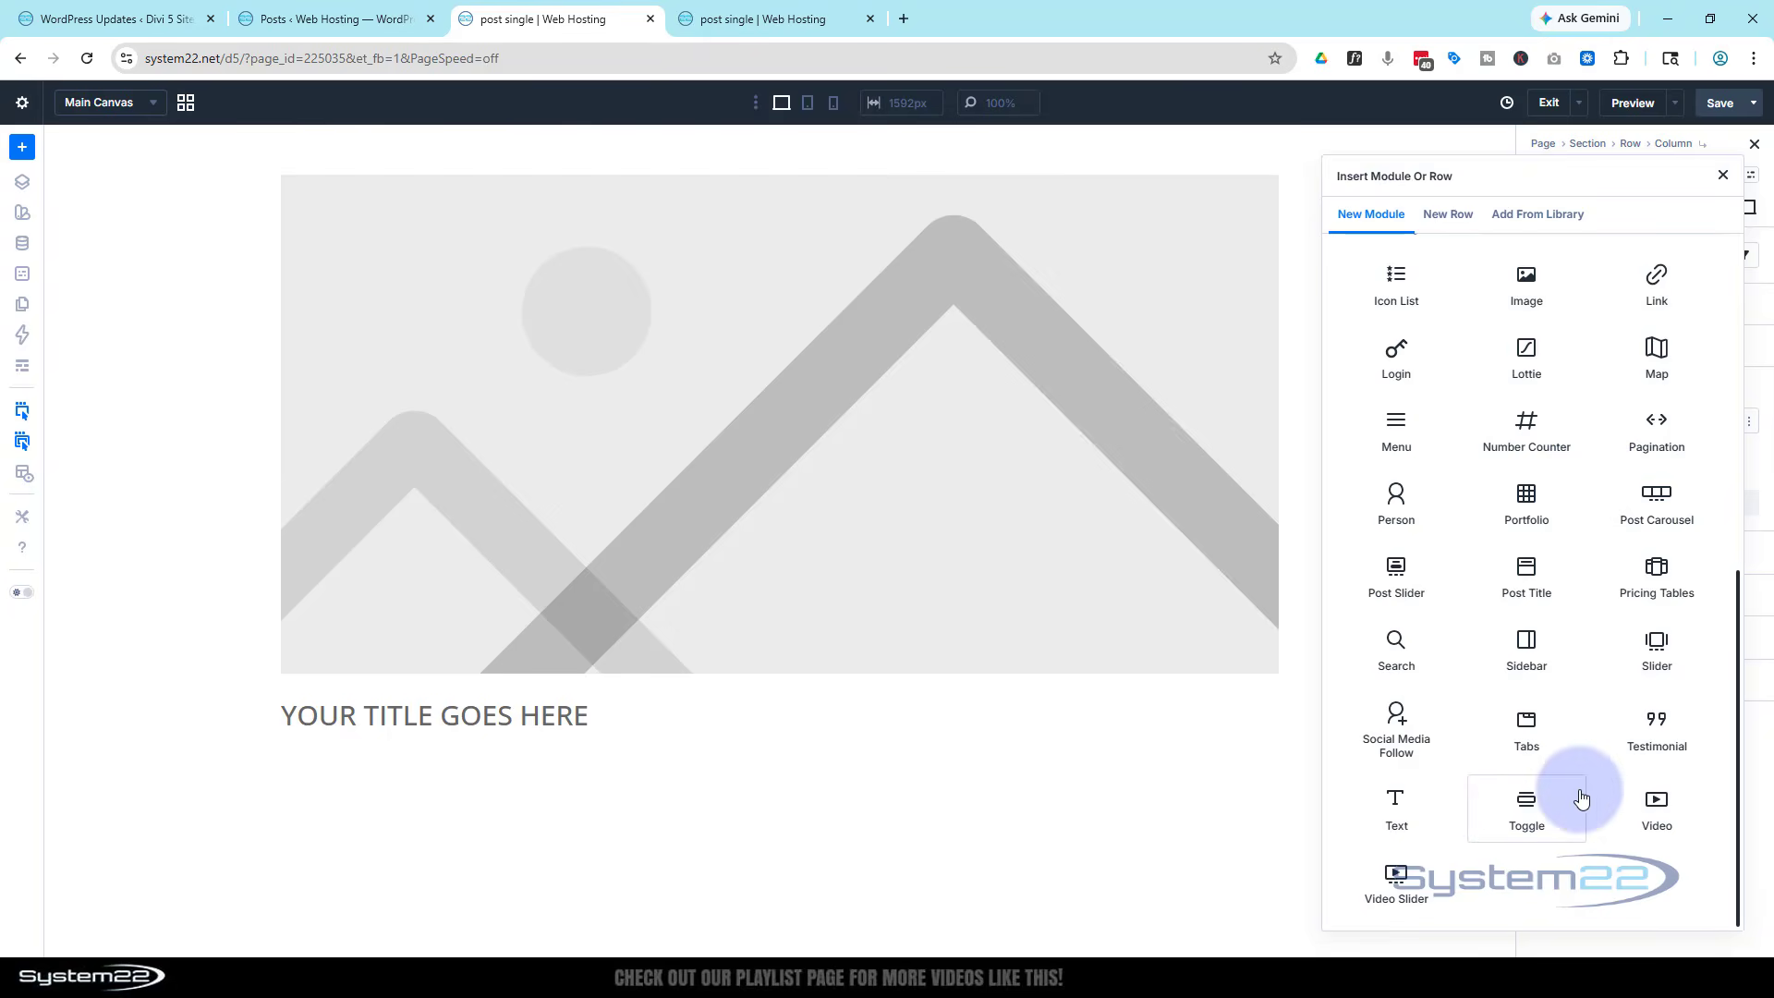
click(1448, 801)
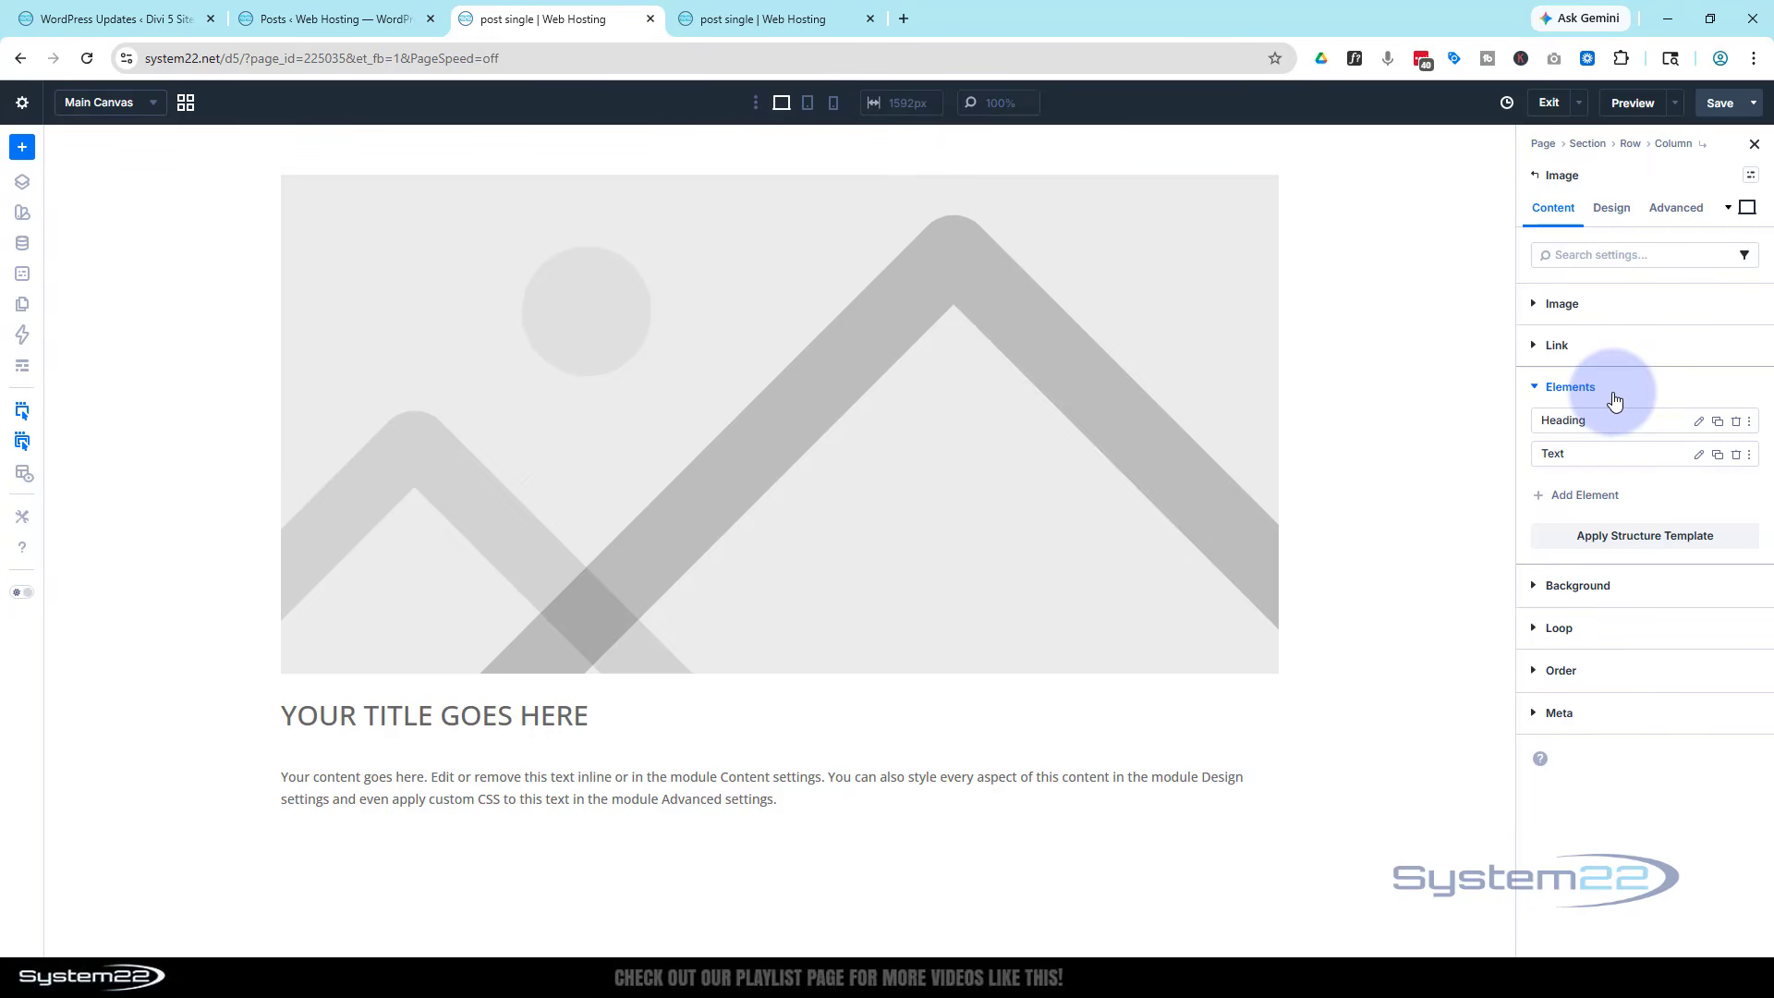
Nest a single-column row inside the Image module below the text and add a Button module to it.
click(1576, 498)
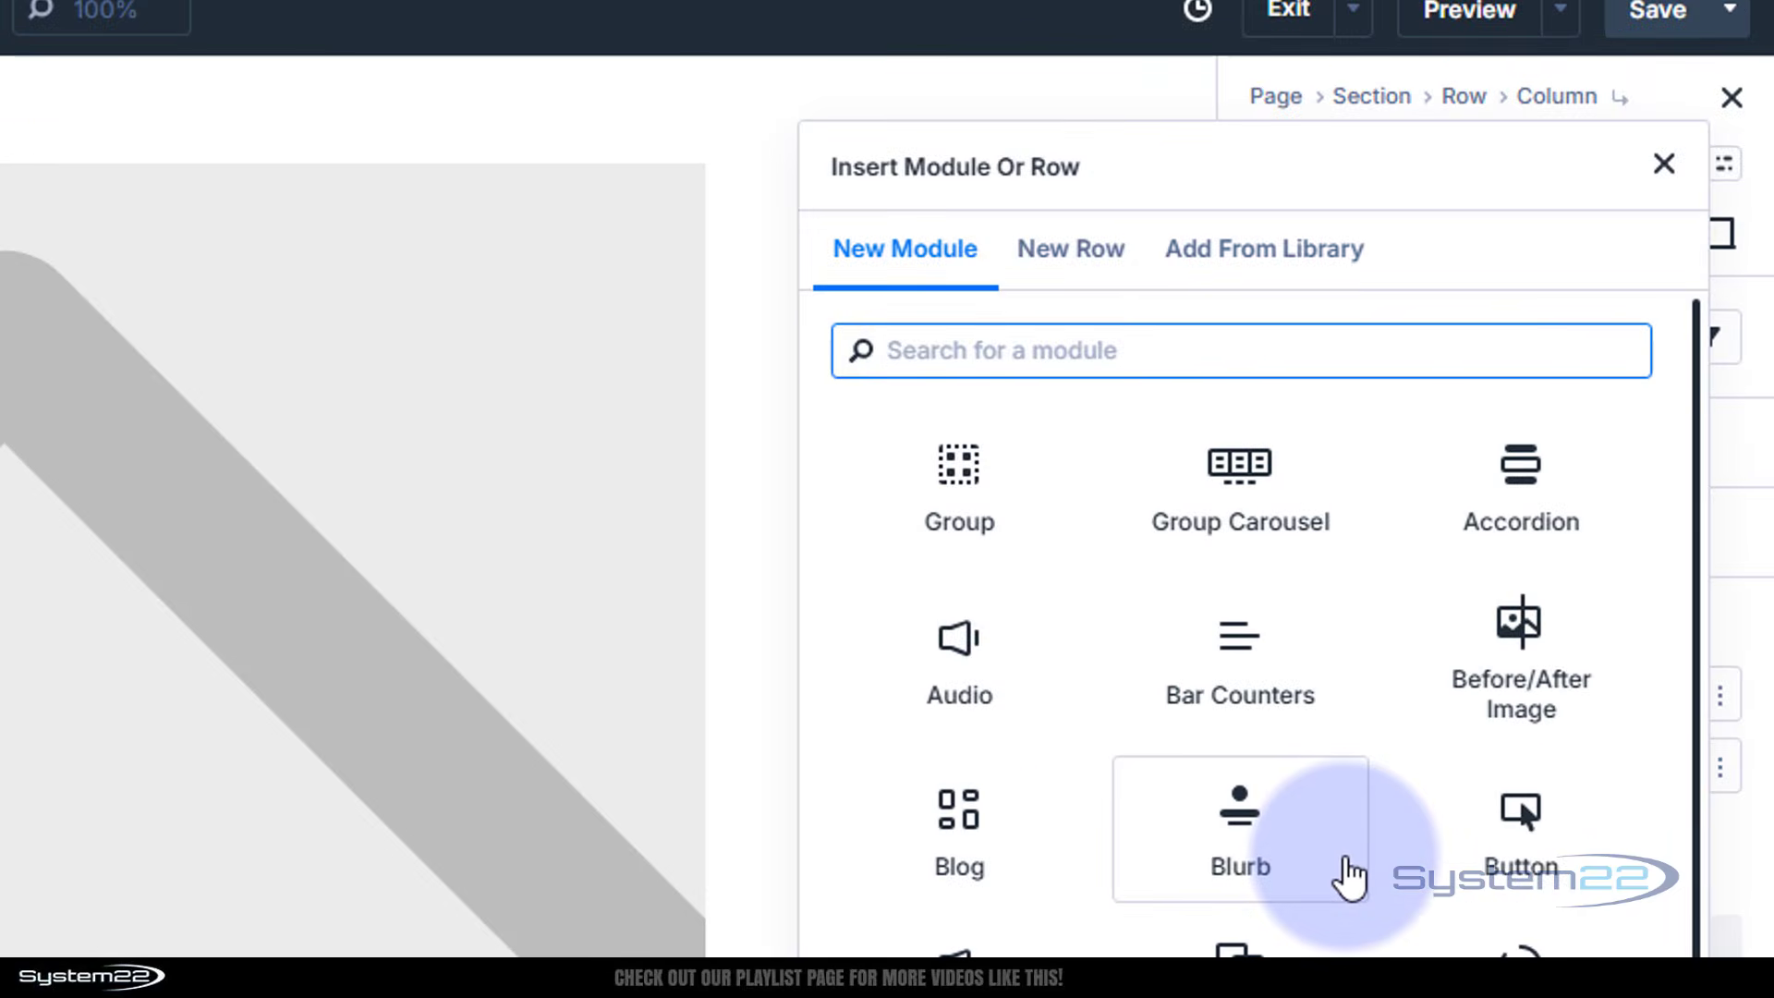
click(1071, 251)
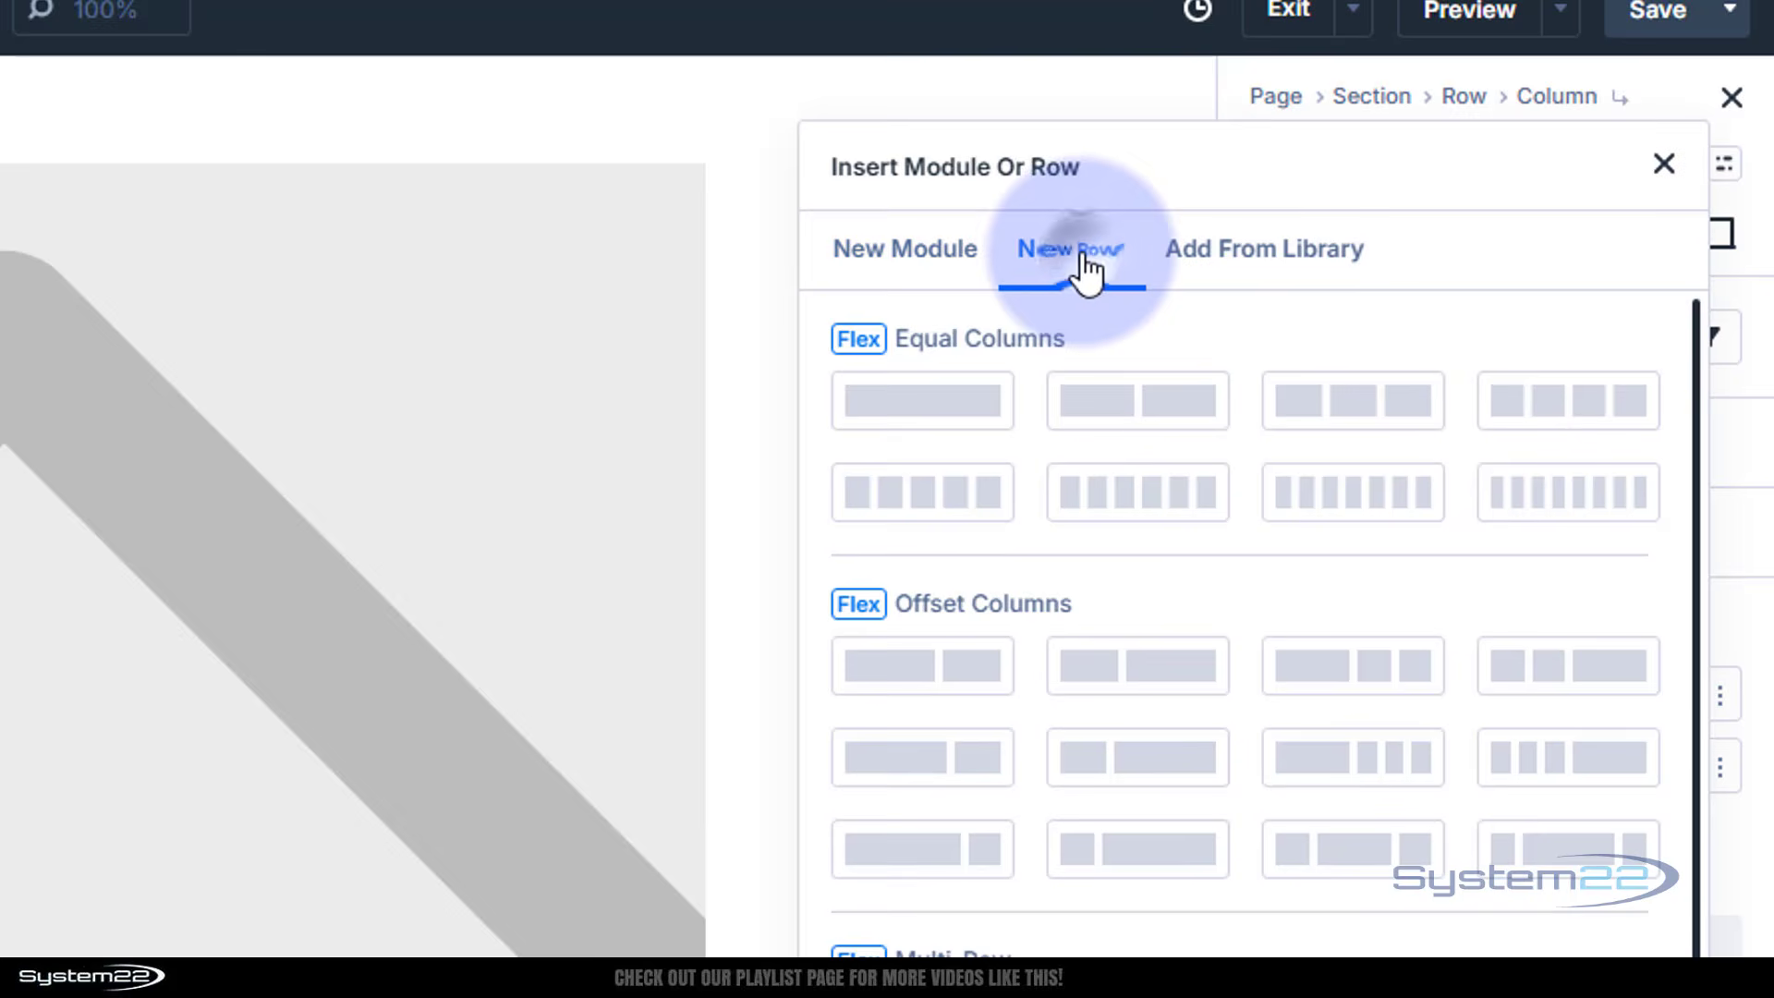
click(946, 423)
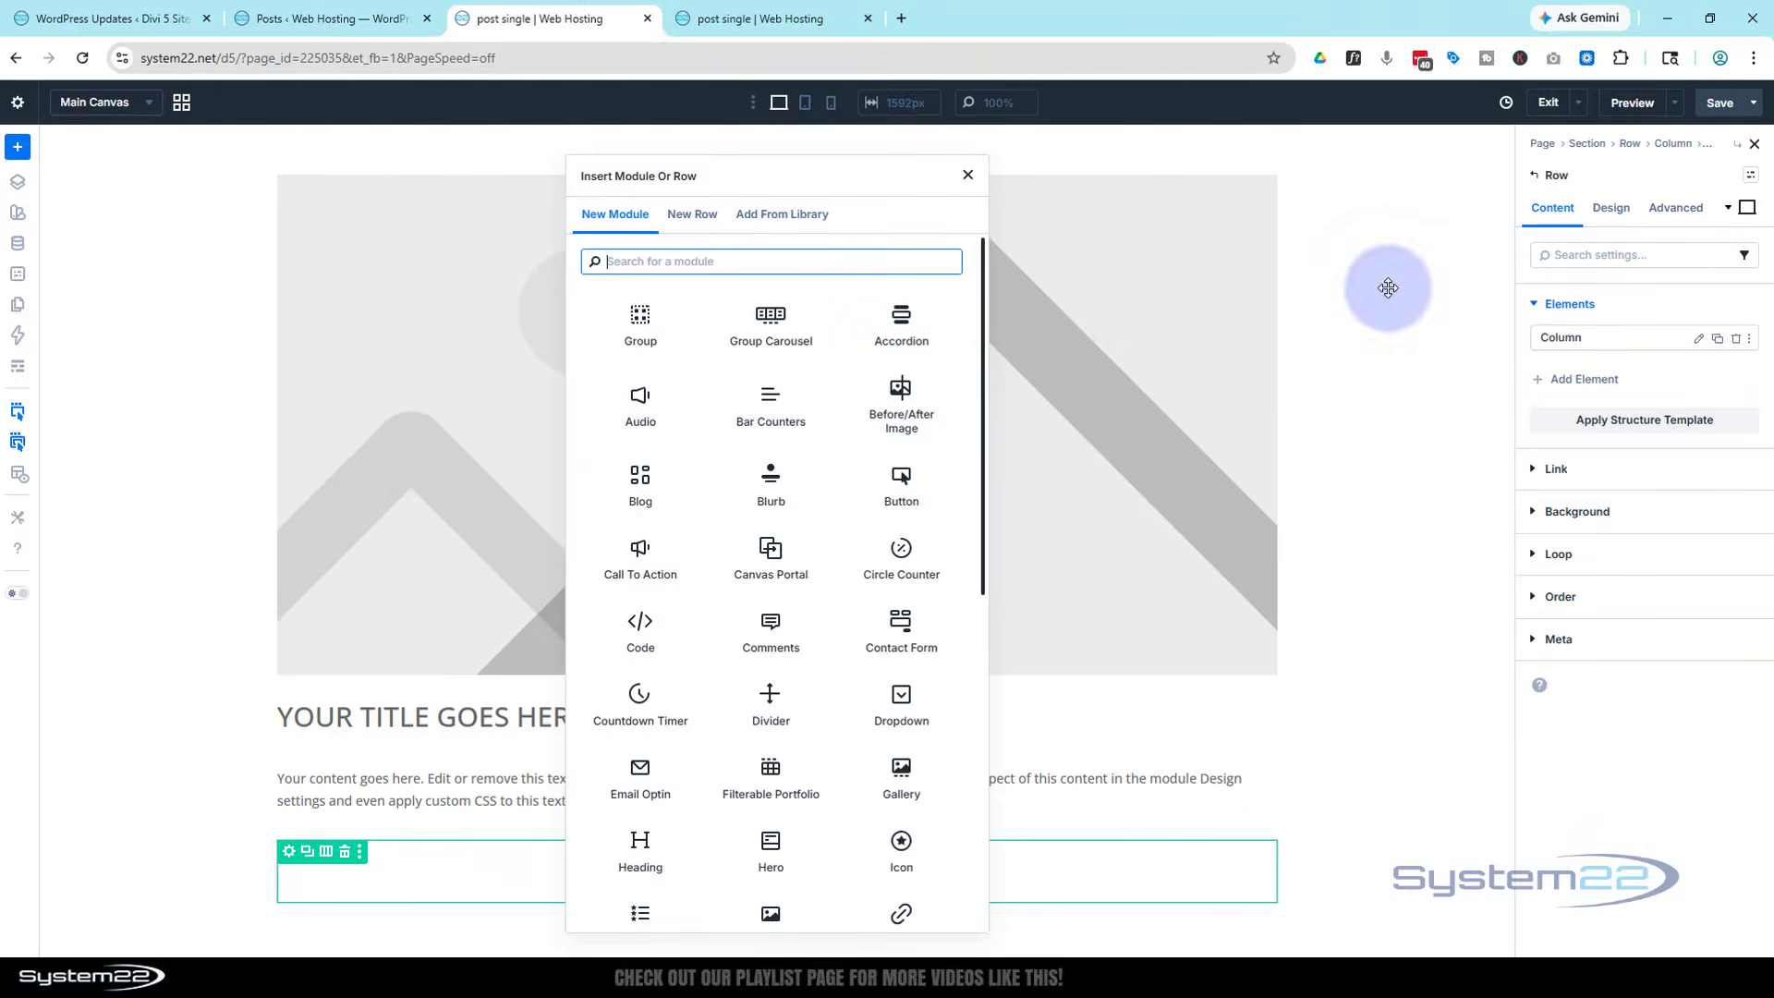
click(921, 479)
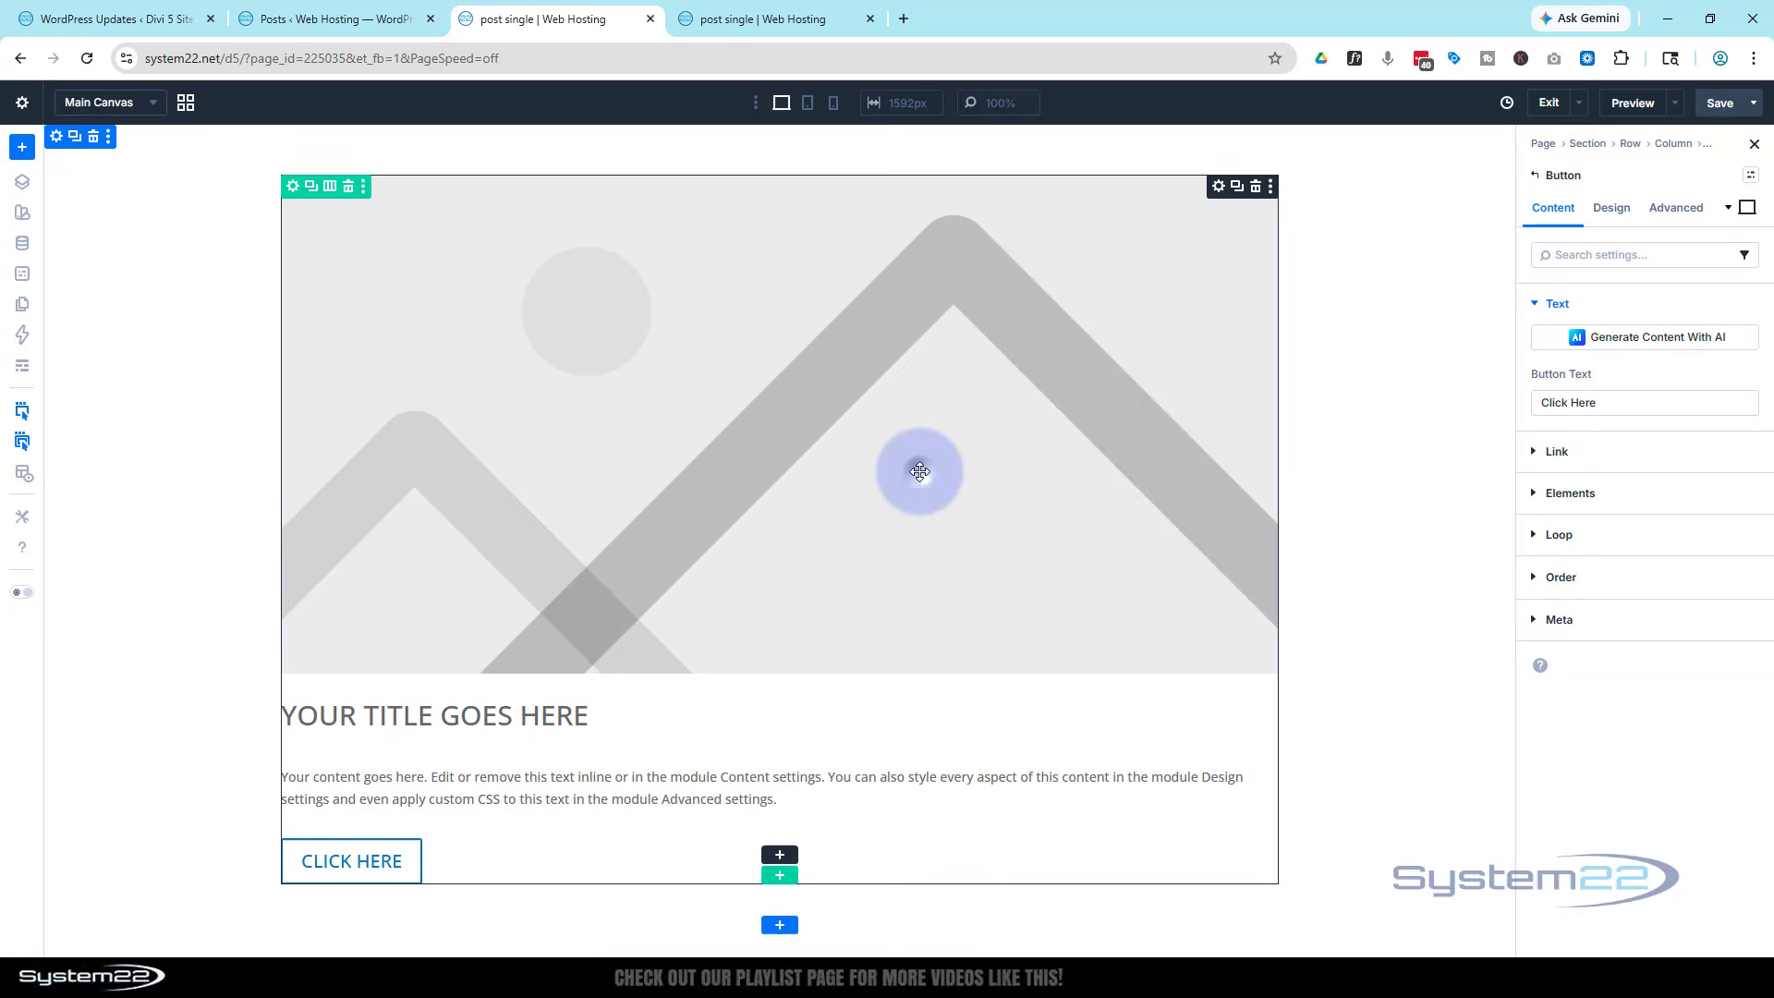
Duplicate the Click Here button within its nested row.
click(400, 850)
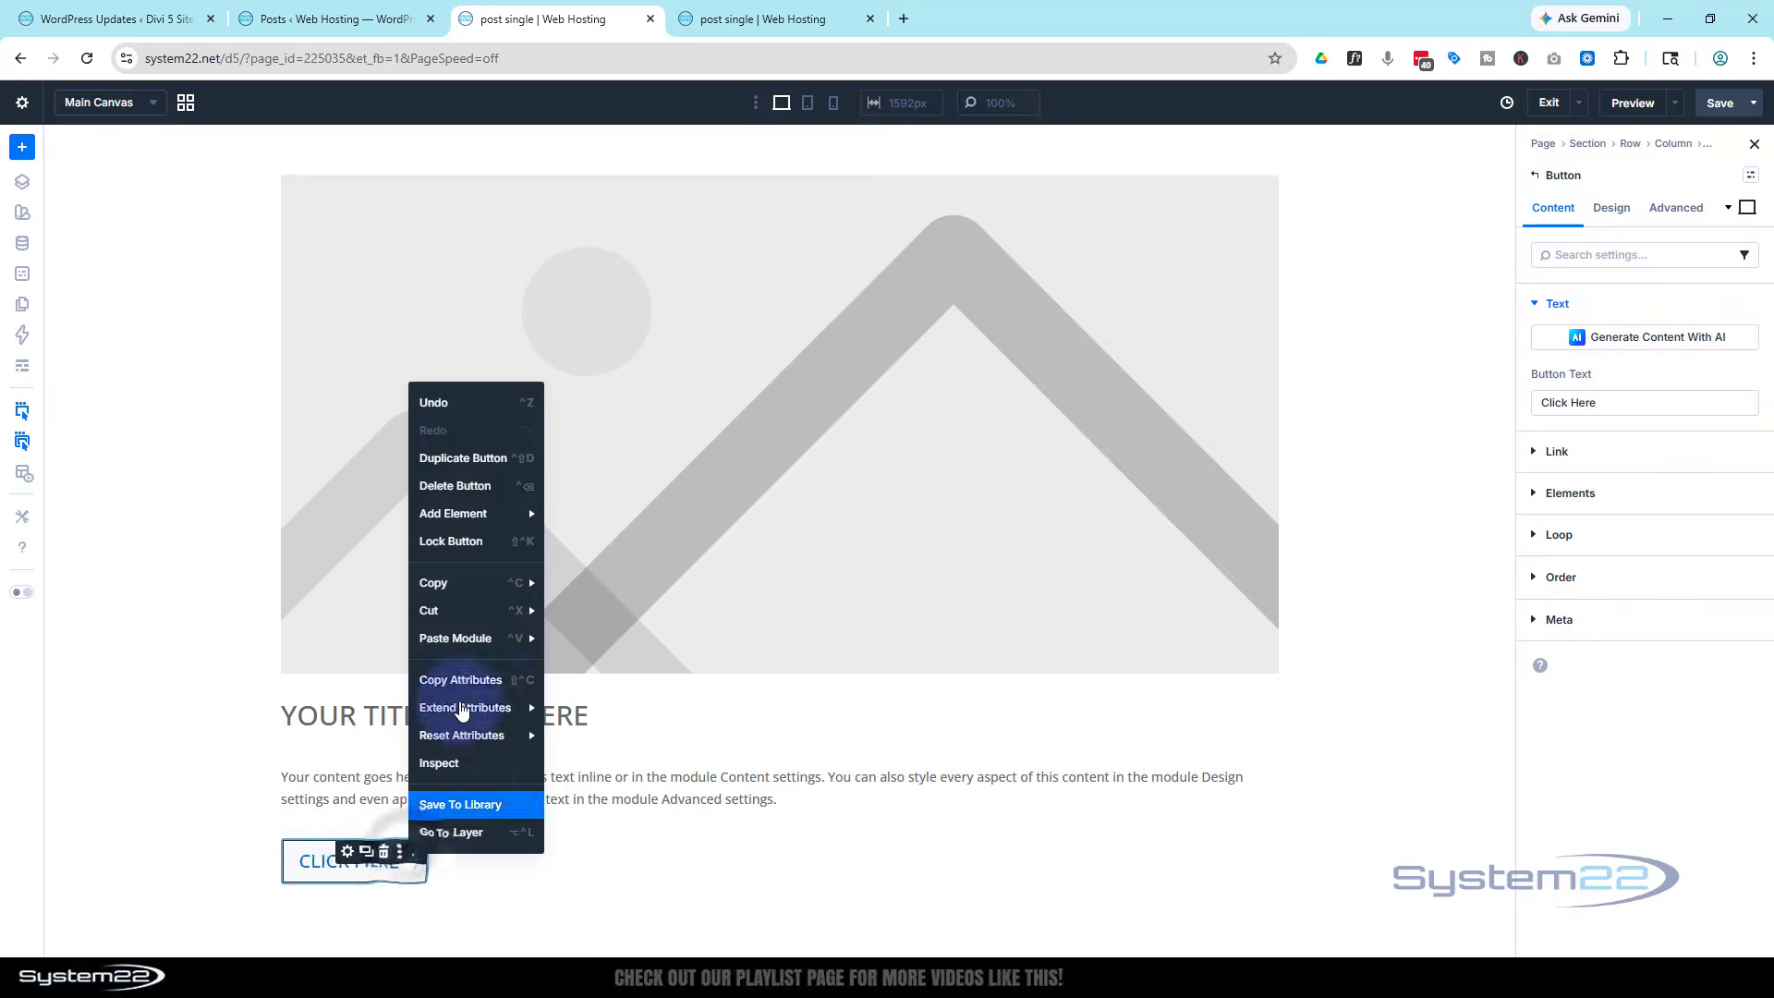
click(474, 465)
scroll(628, 860, down, 1)
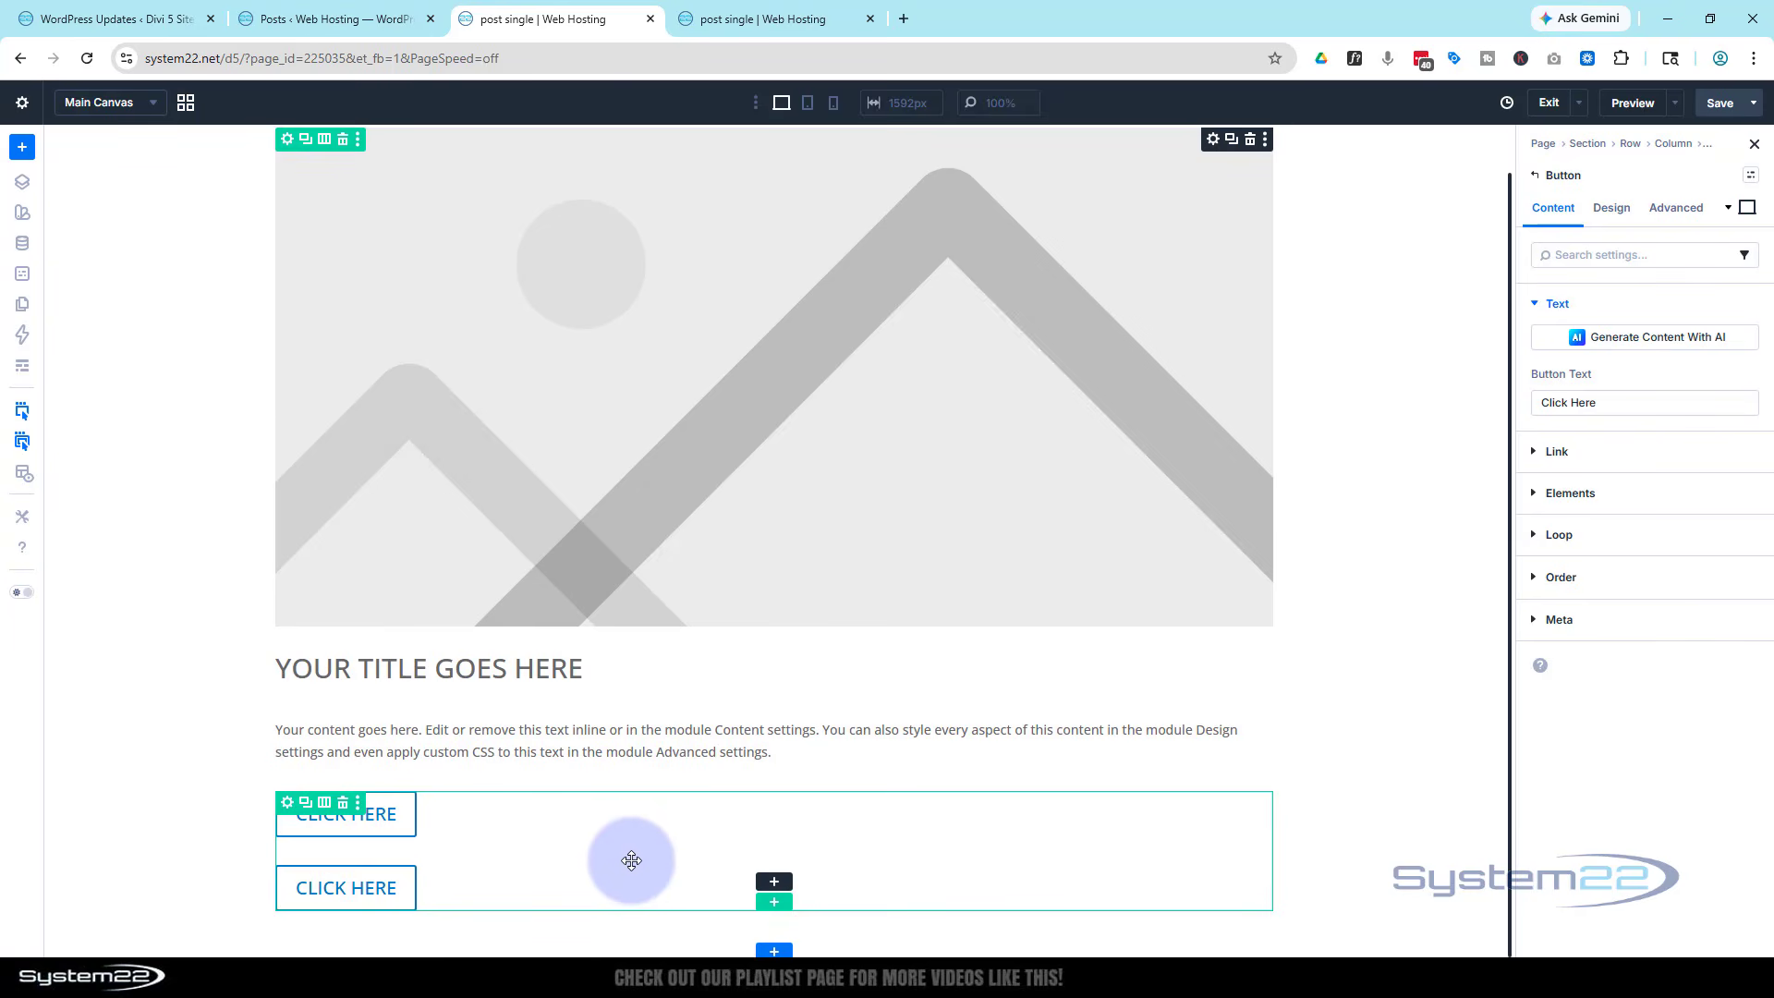
scroll(631, 860, up, 1)
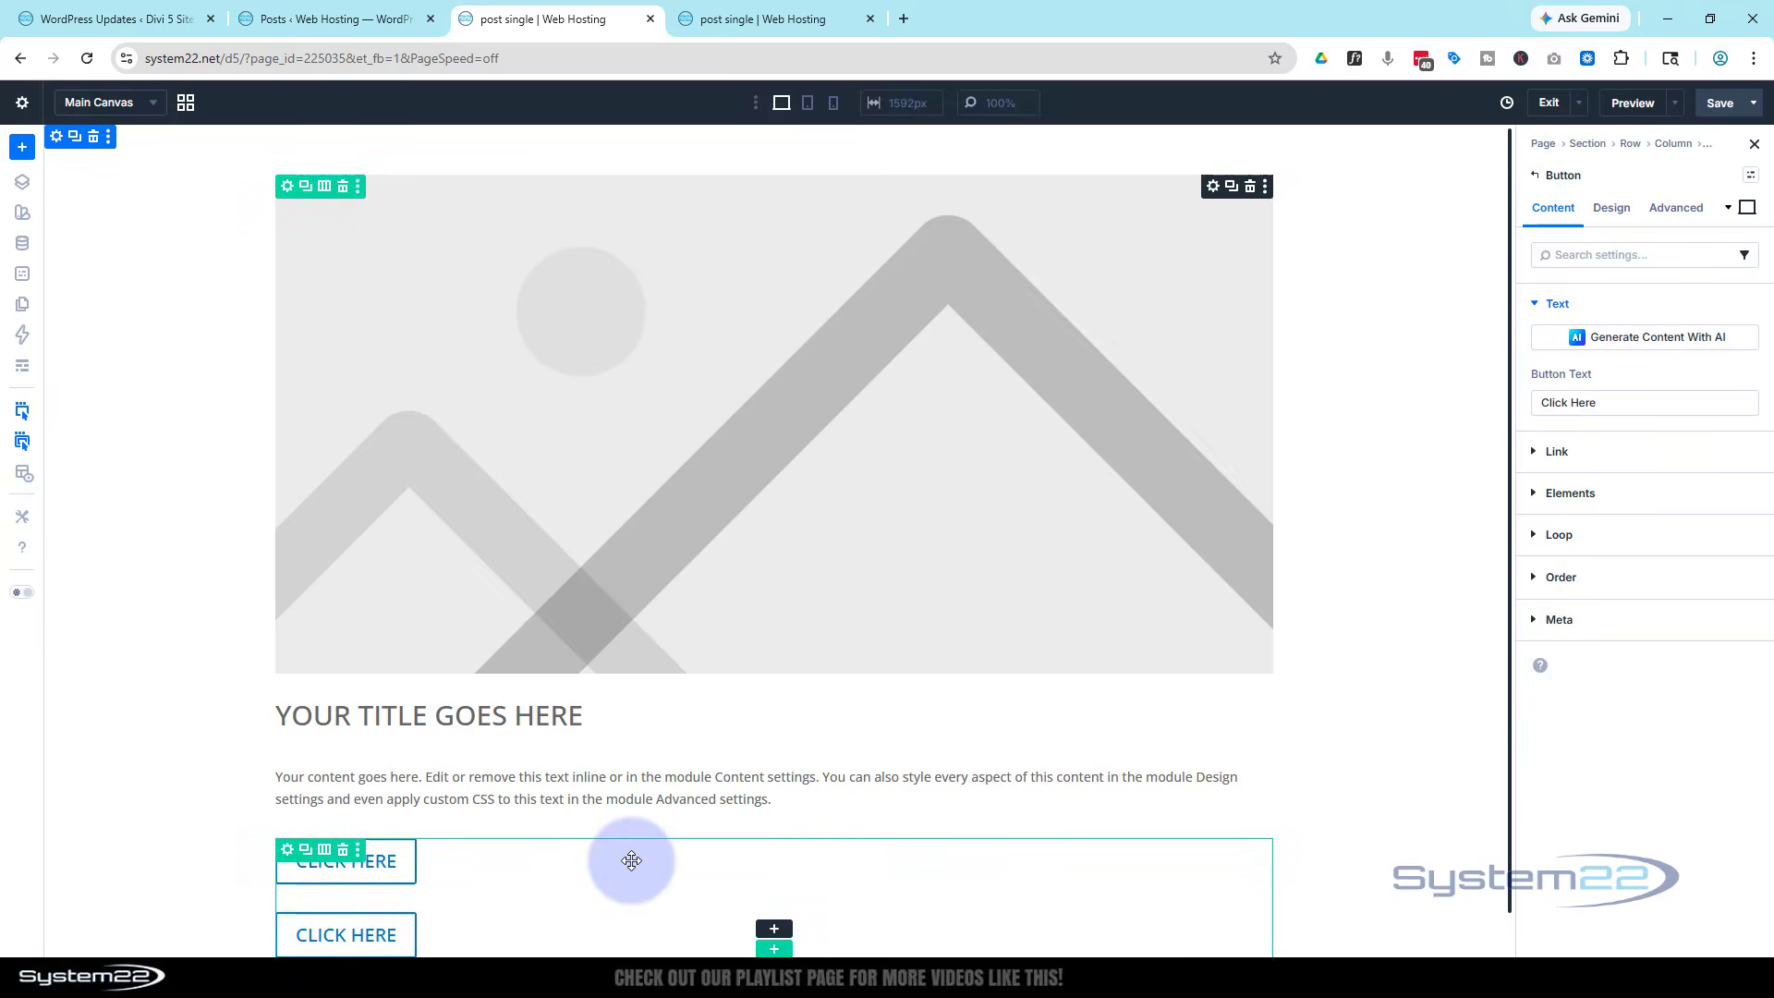
Open the parent Image module's settings and enable Loop Element for it.
click(849, 412)
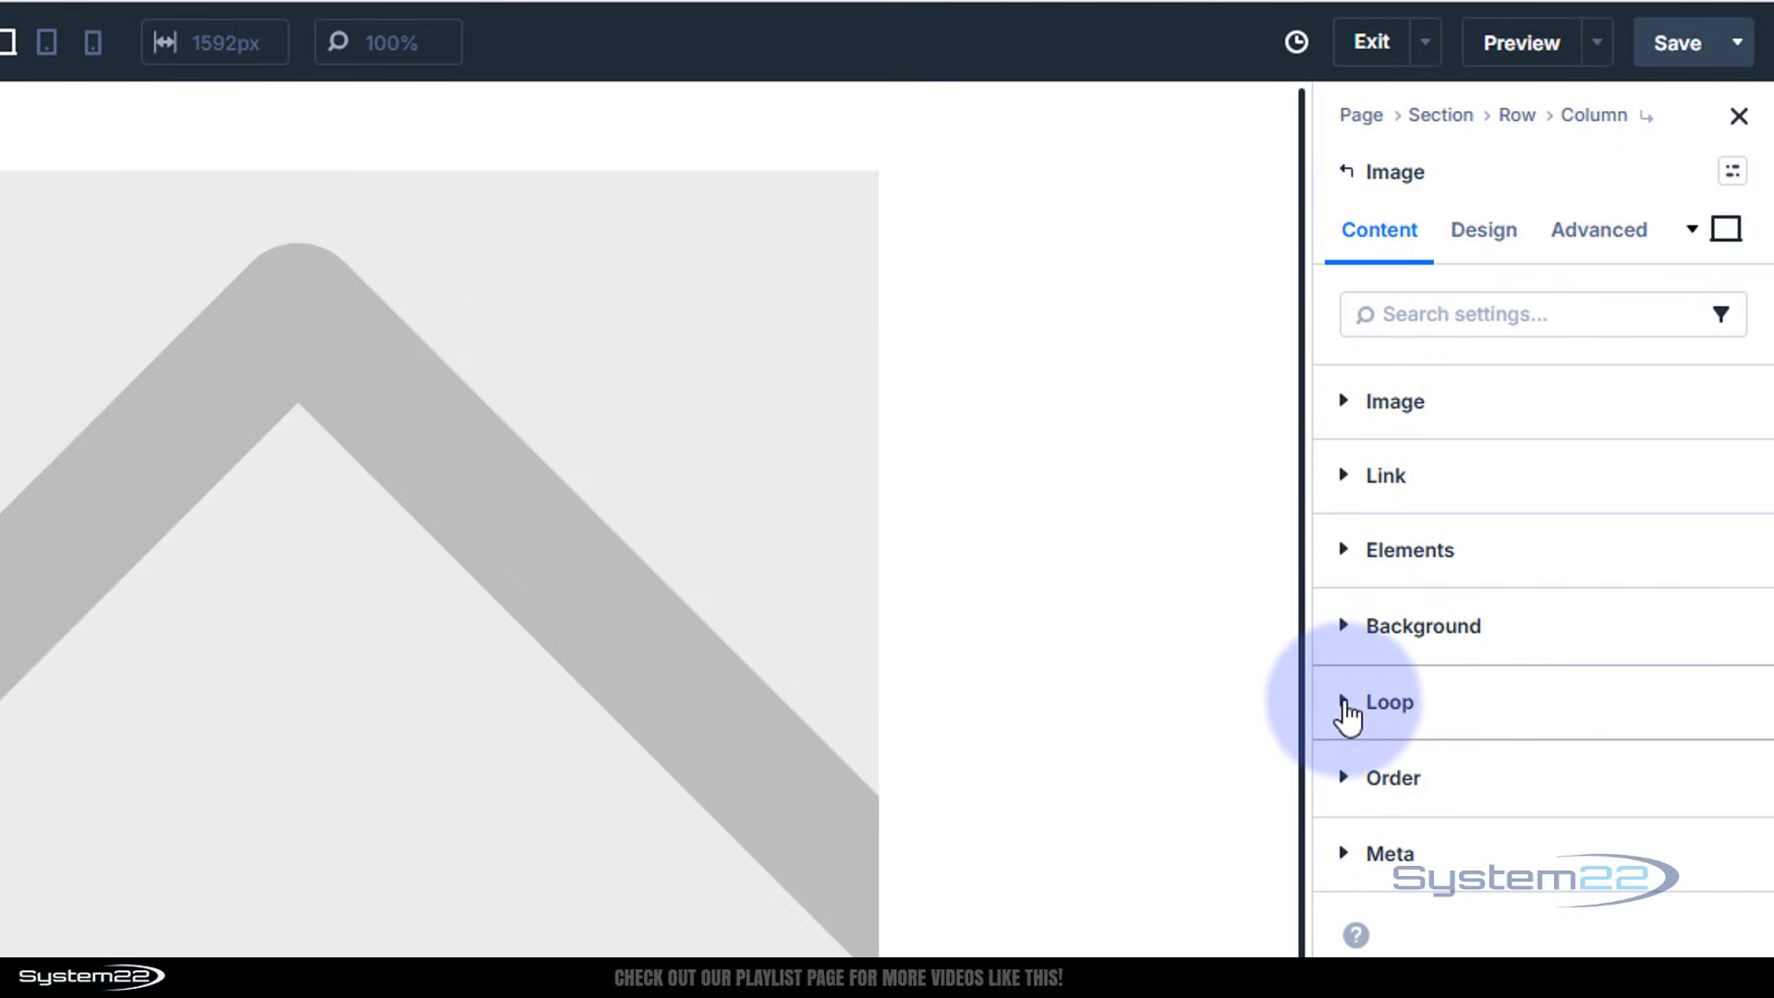
click(1345, 704)
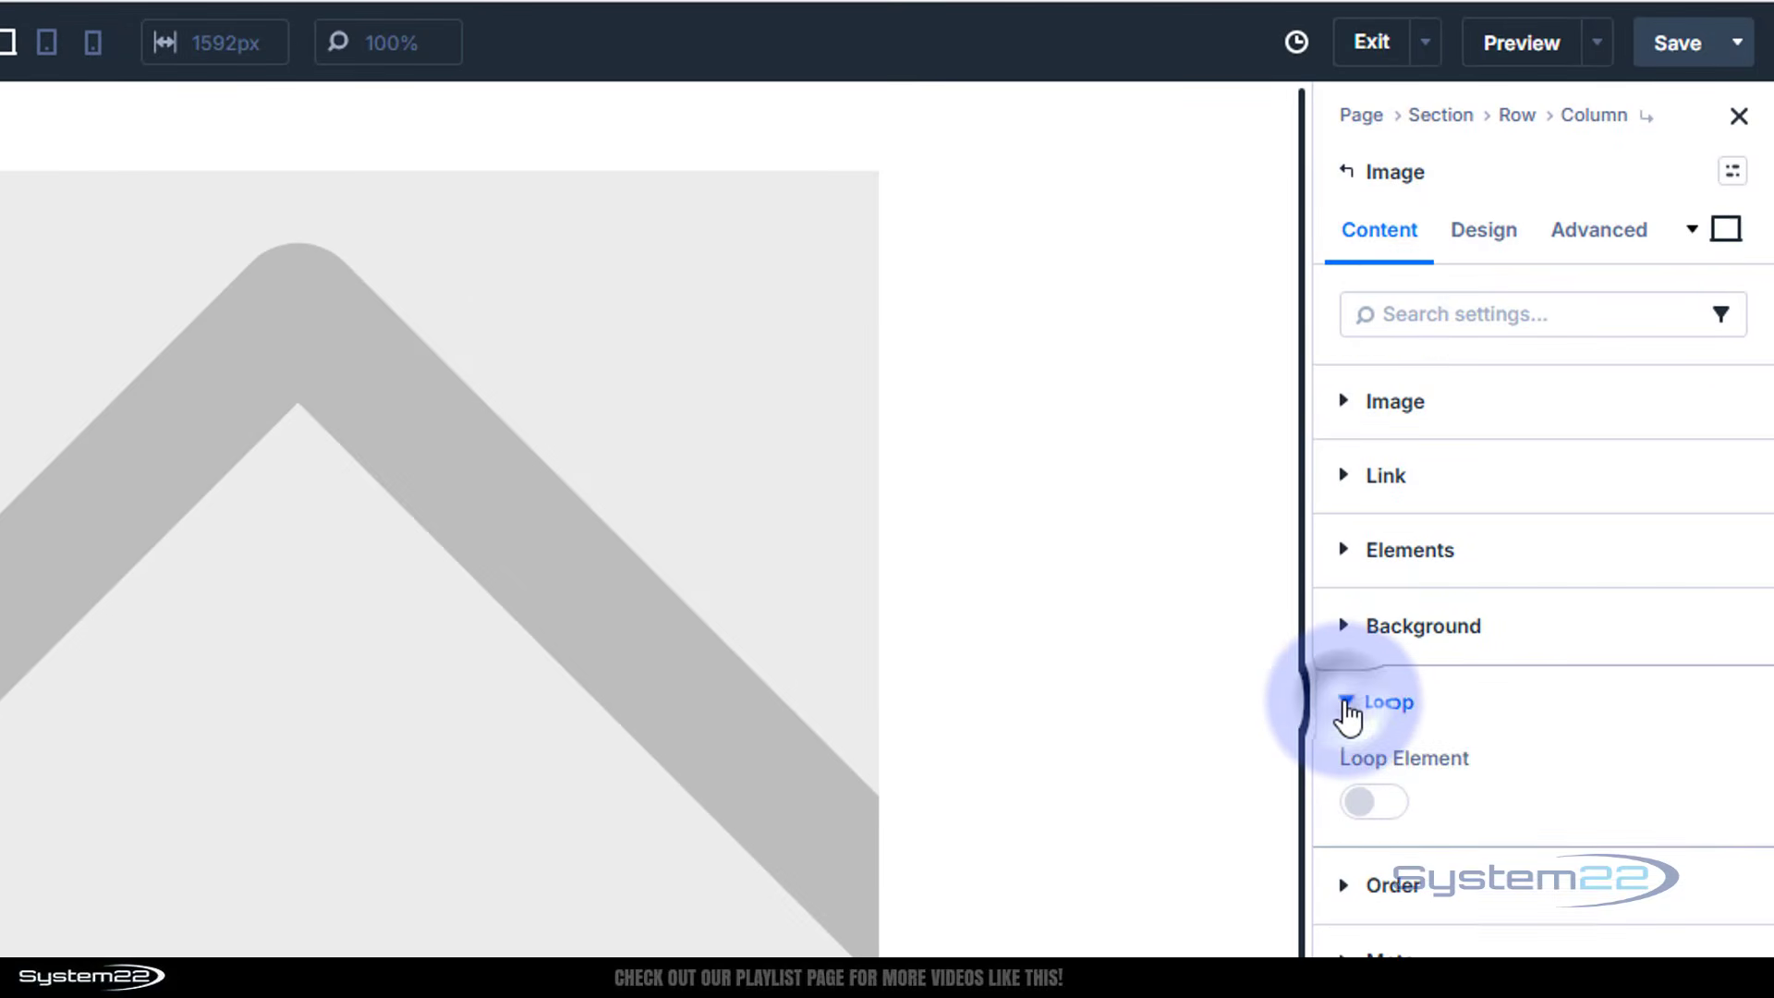
click(1388, 808)
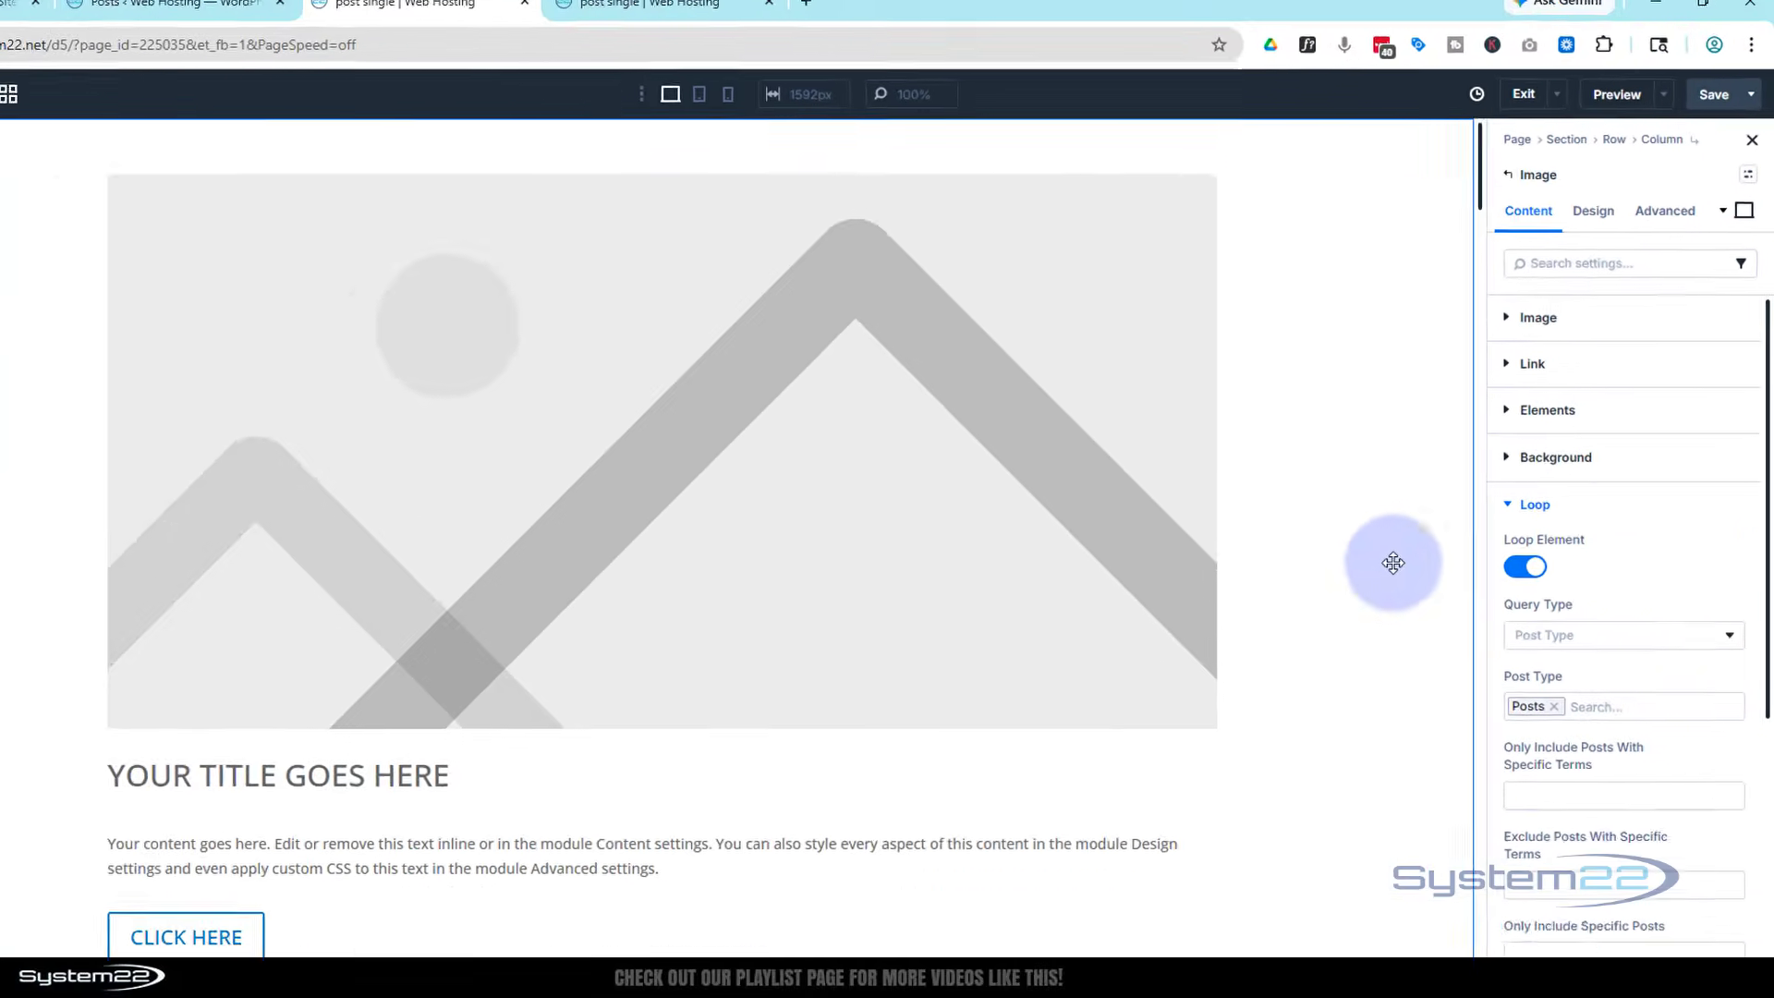
scroll(1393, 563, down, 15)
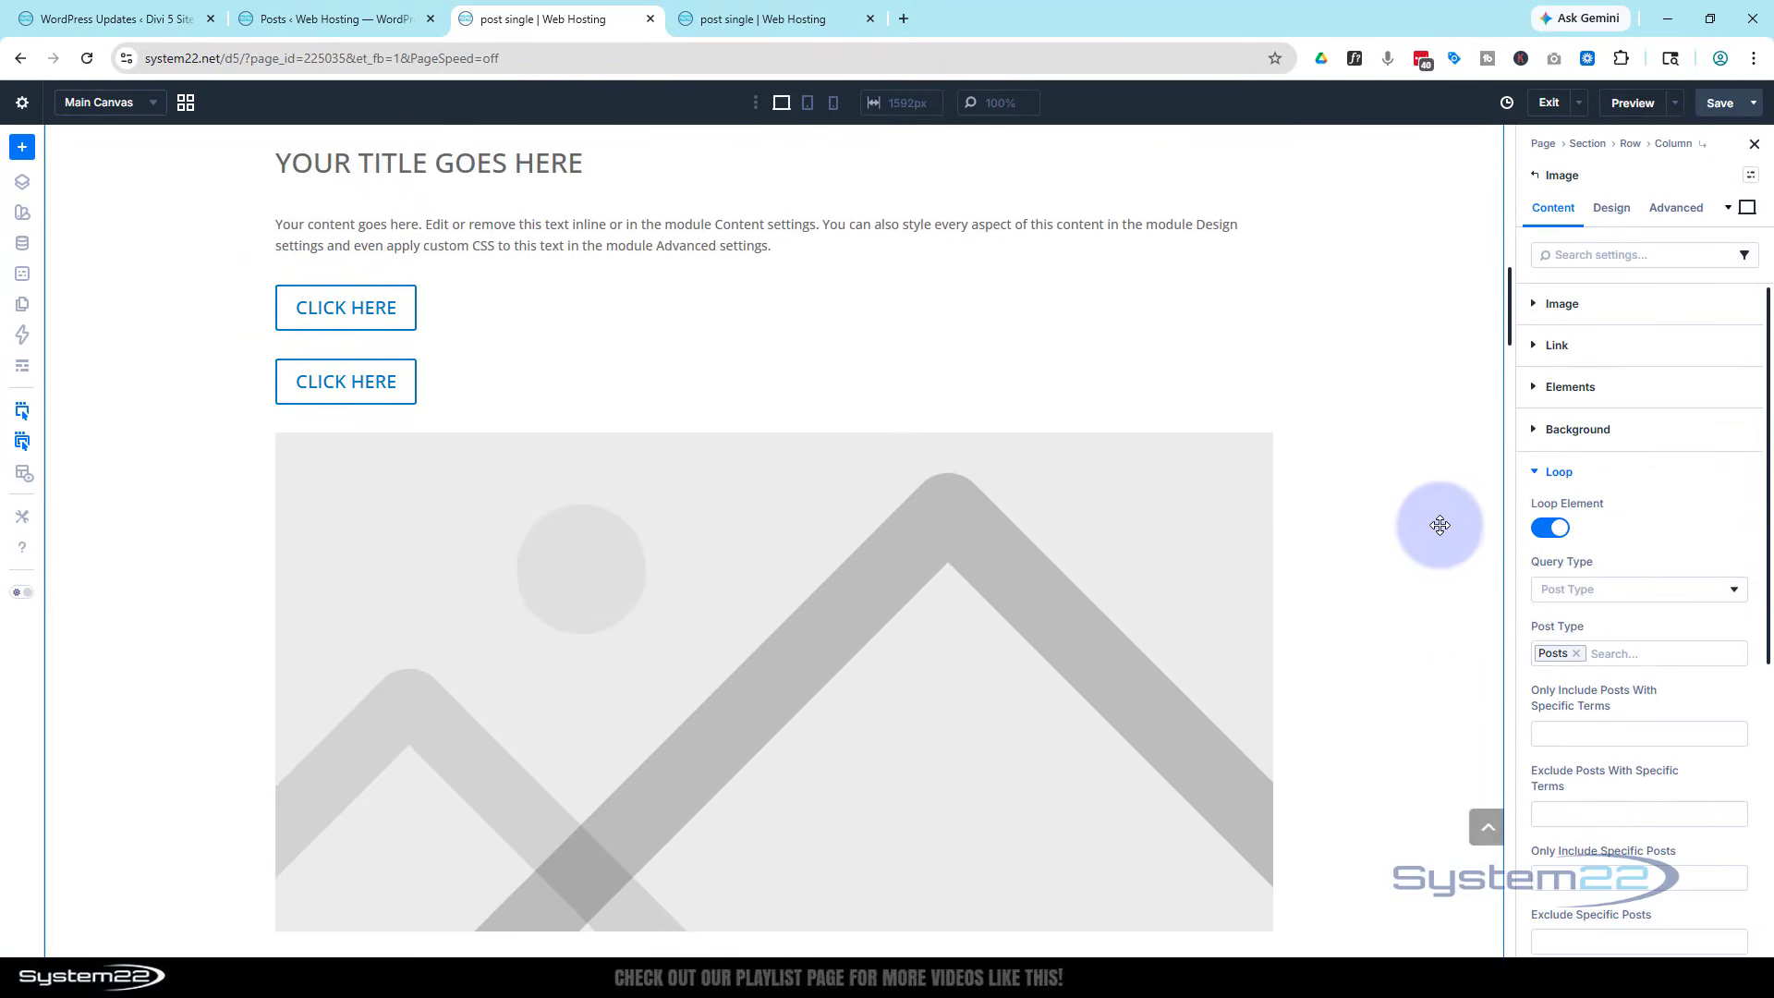
scroll(1441, 524, down, 10)
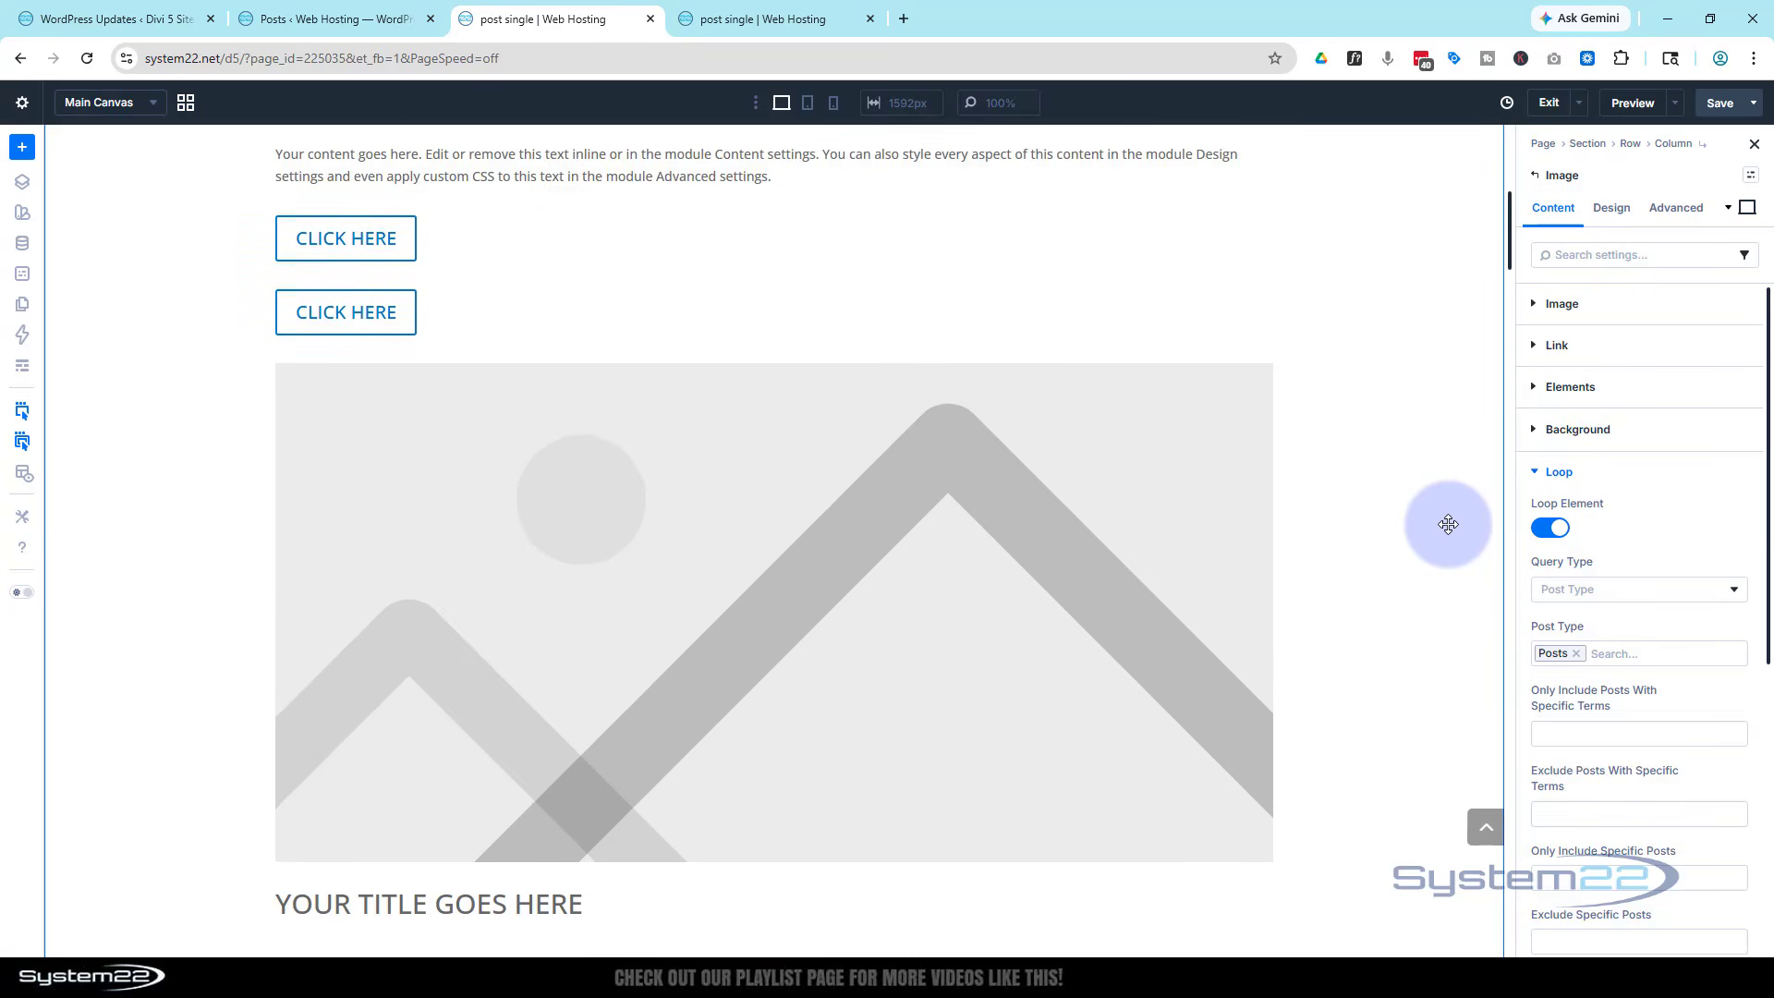
scroll(1447, 525, down, 8)
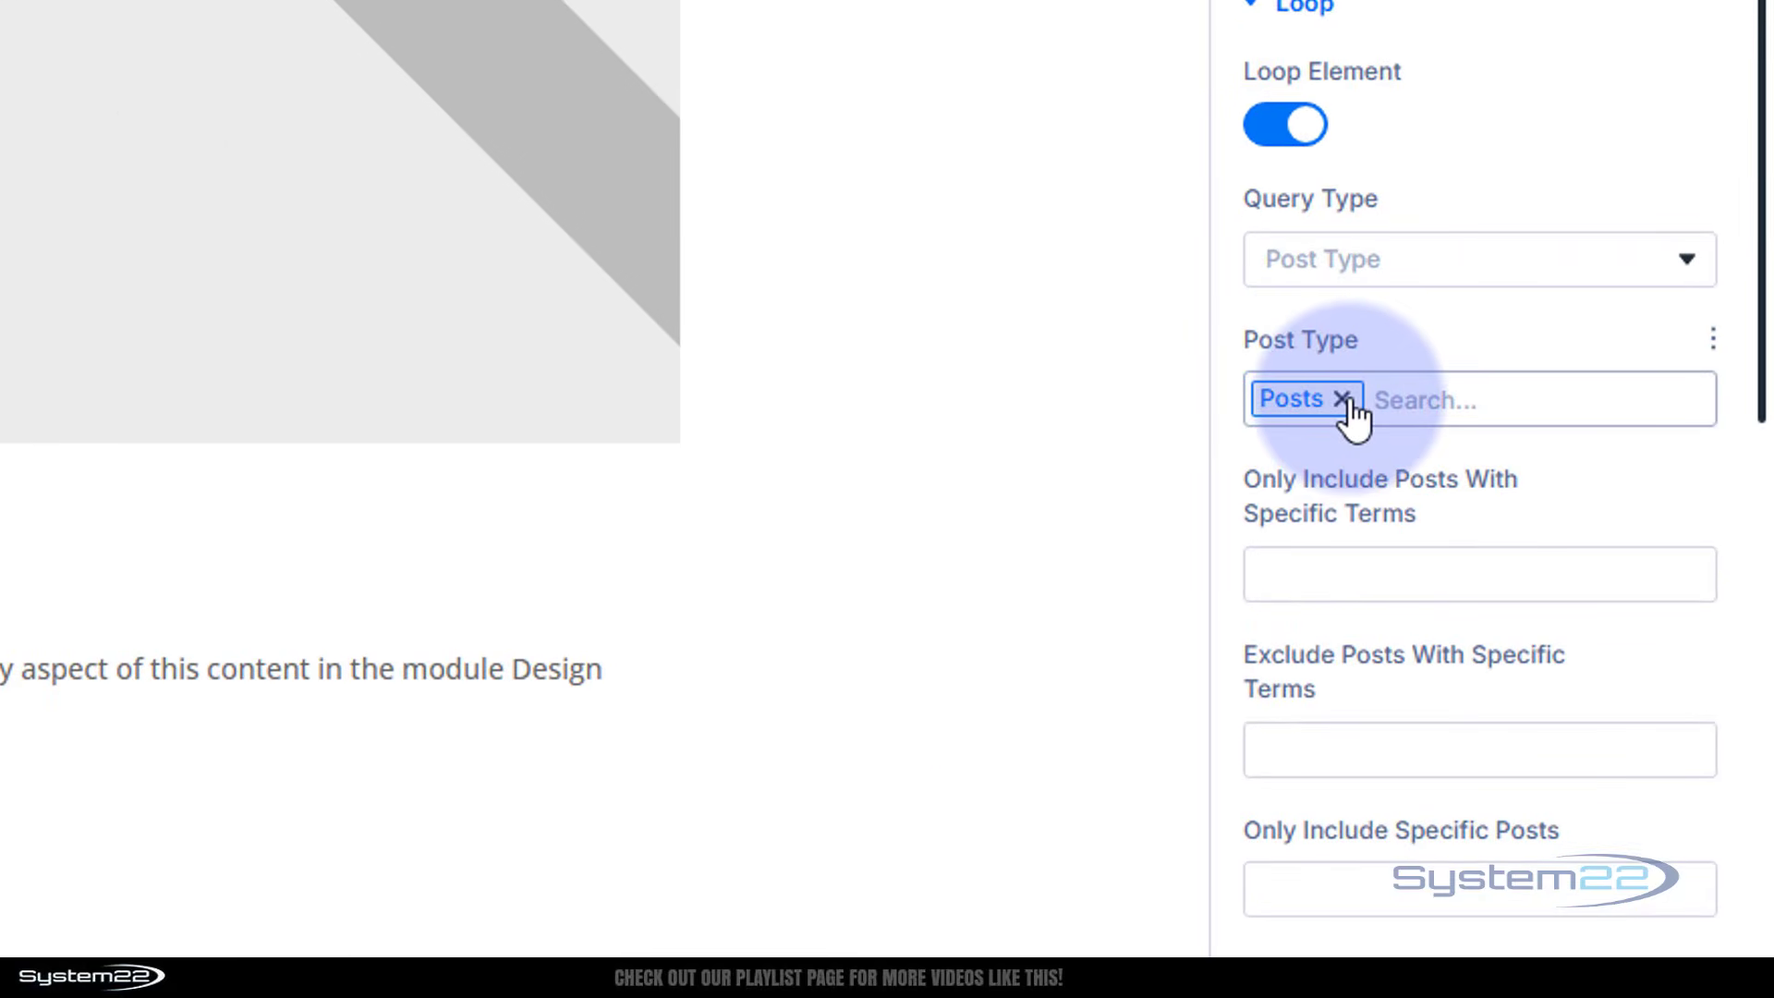
Keep Posts as the loop's post type and include only posts from the Supercars category.
click(1424, 399)
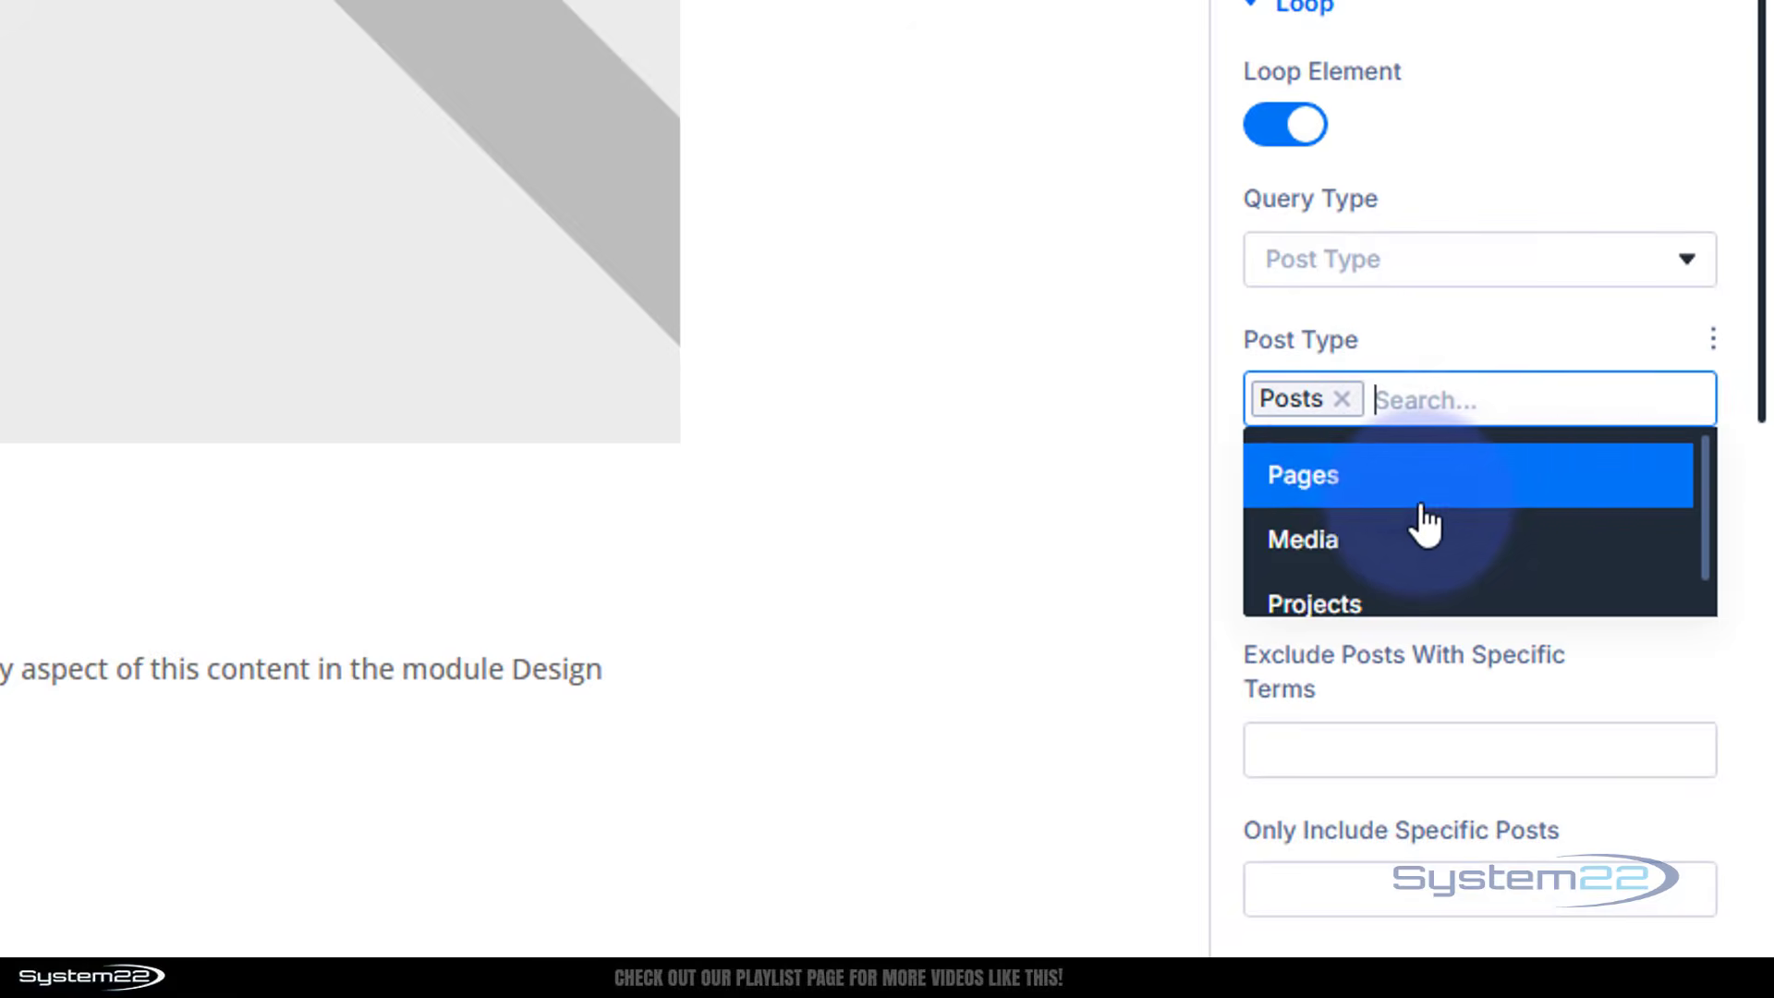
scroll(1420, 533, down, 1)
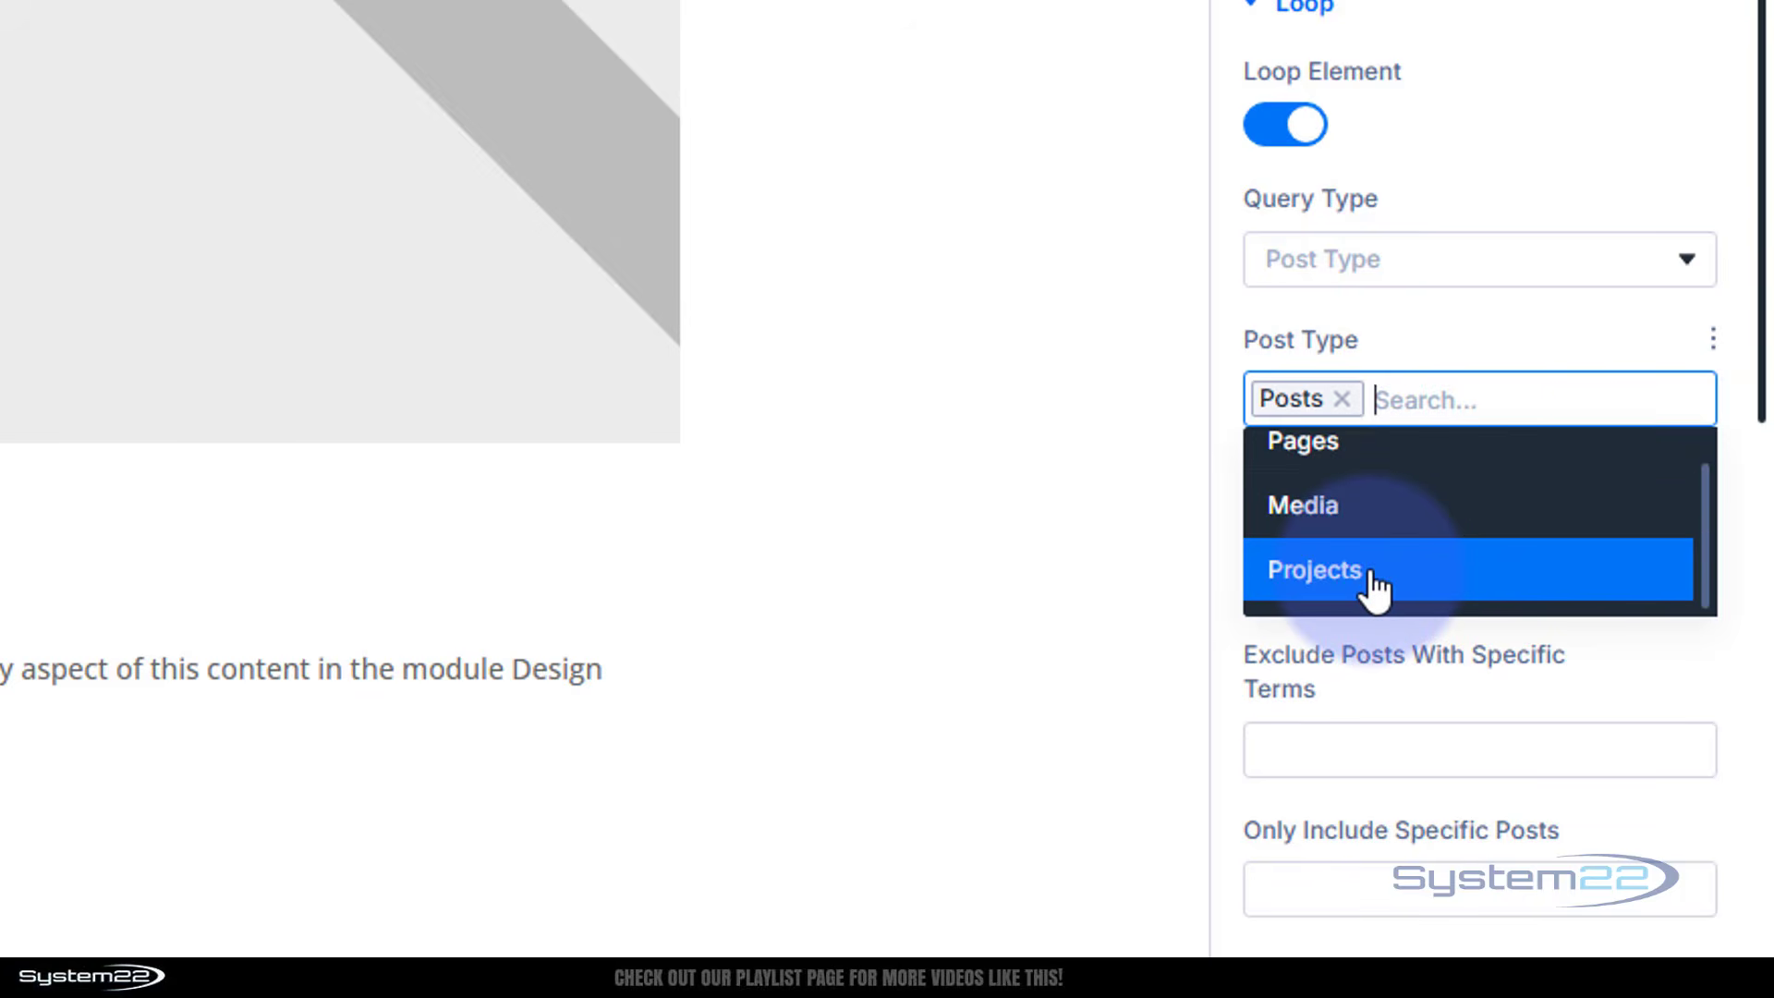
click(1467, 344)
scroll(1472, 335, down, 5)
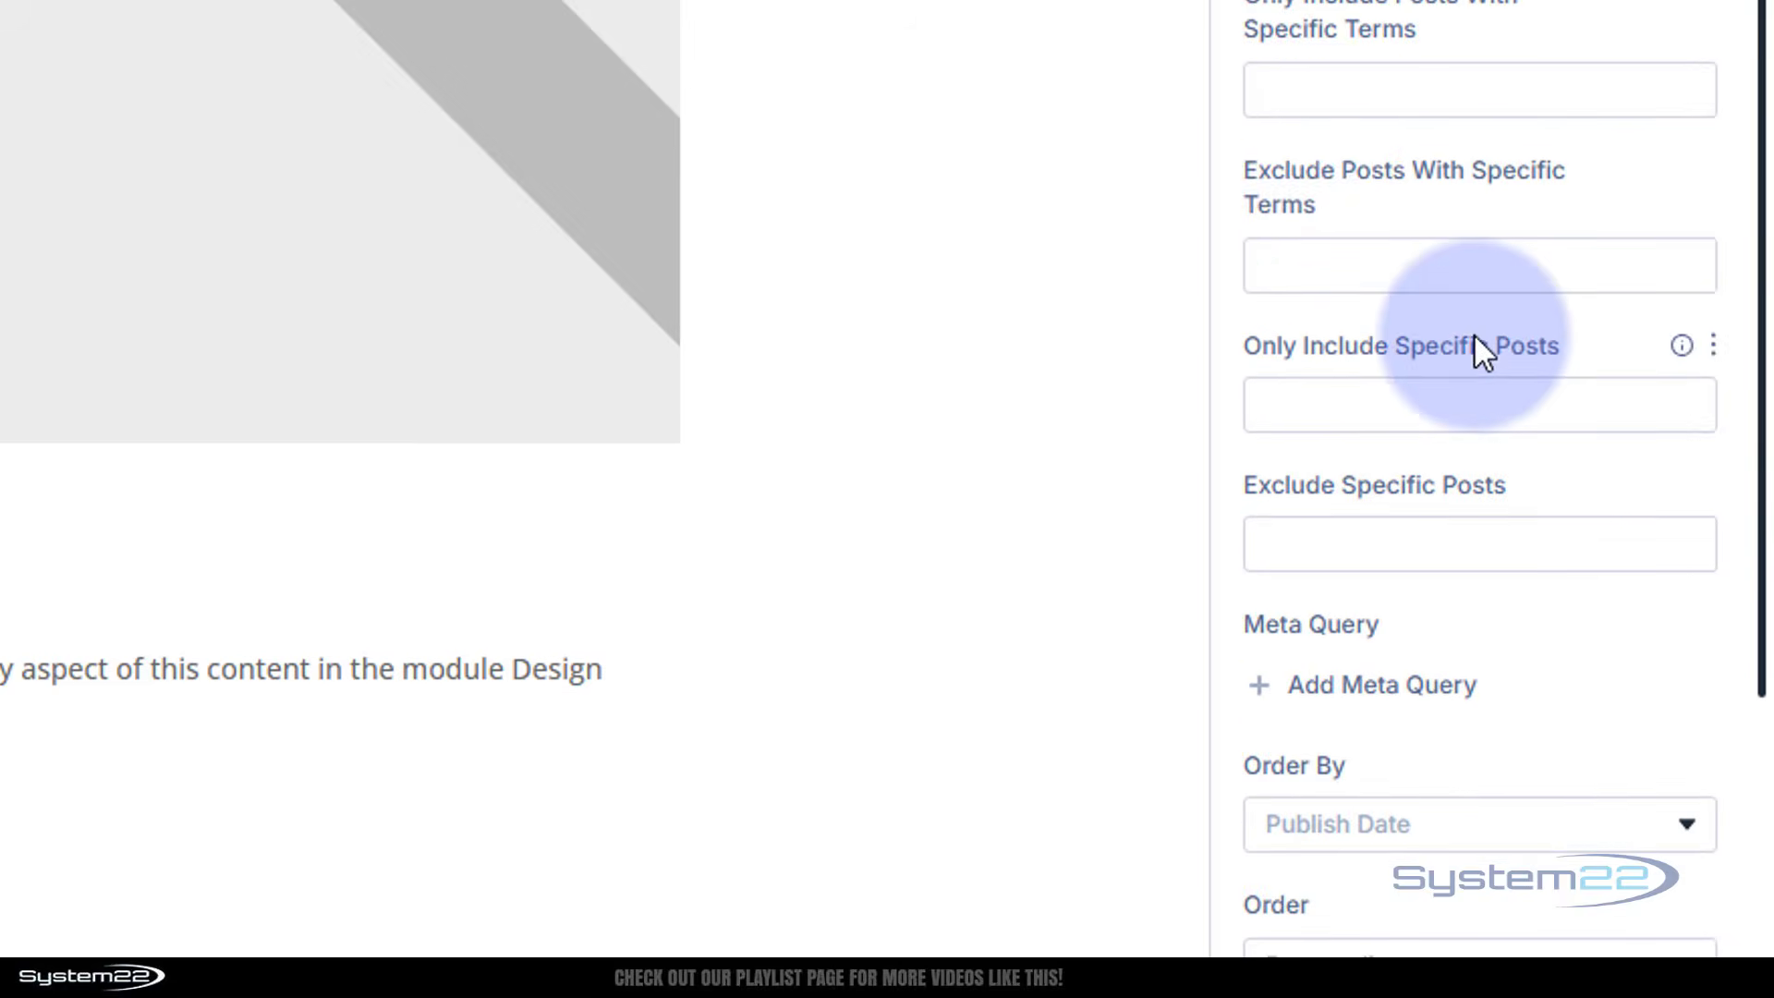
scroll(1305, 185, up, 2)
click(1306, 251)
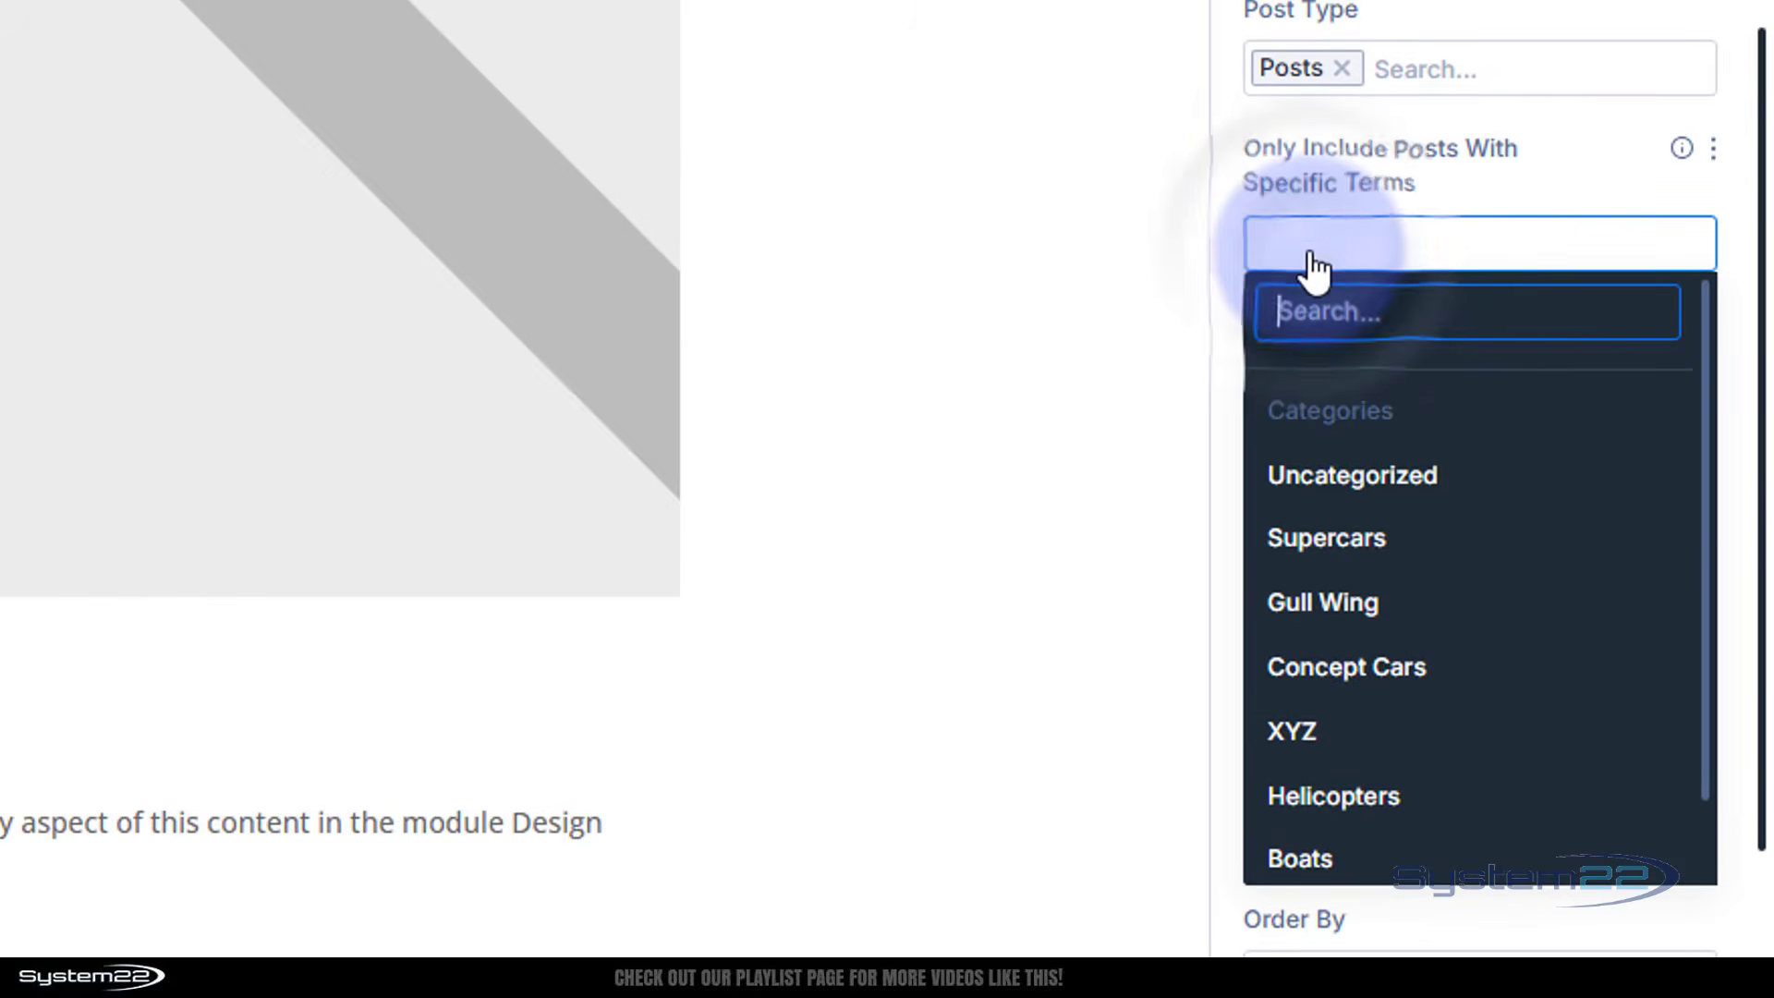
click(1367, 549)
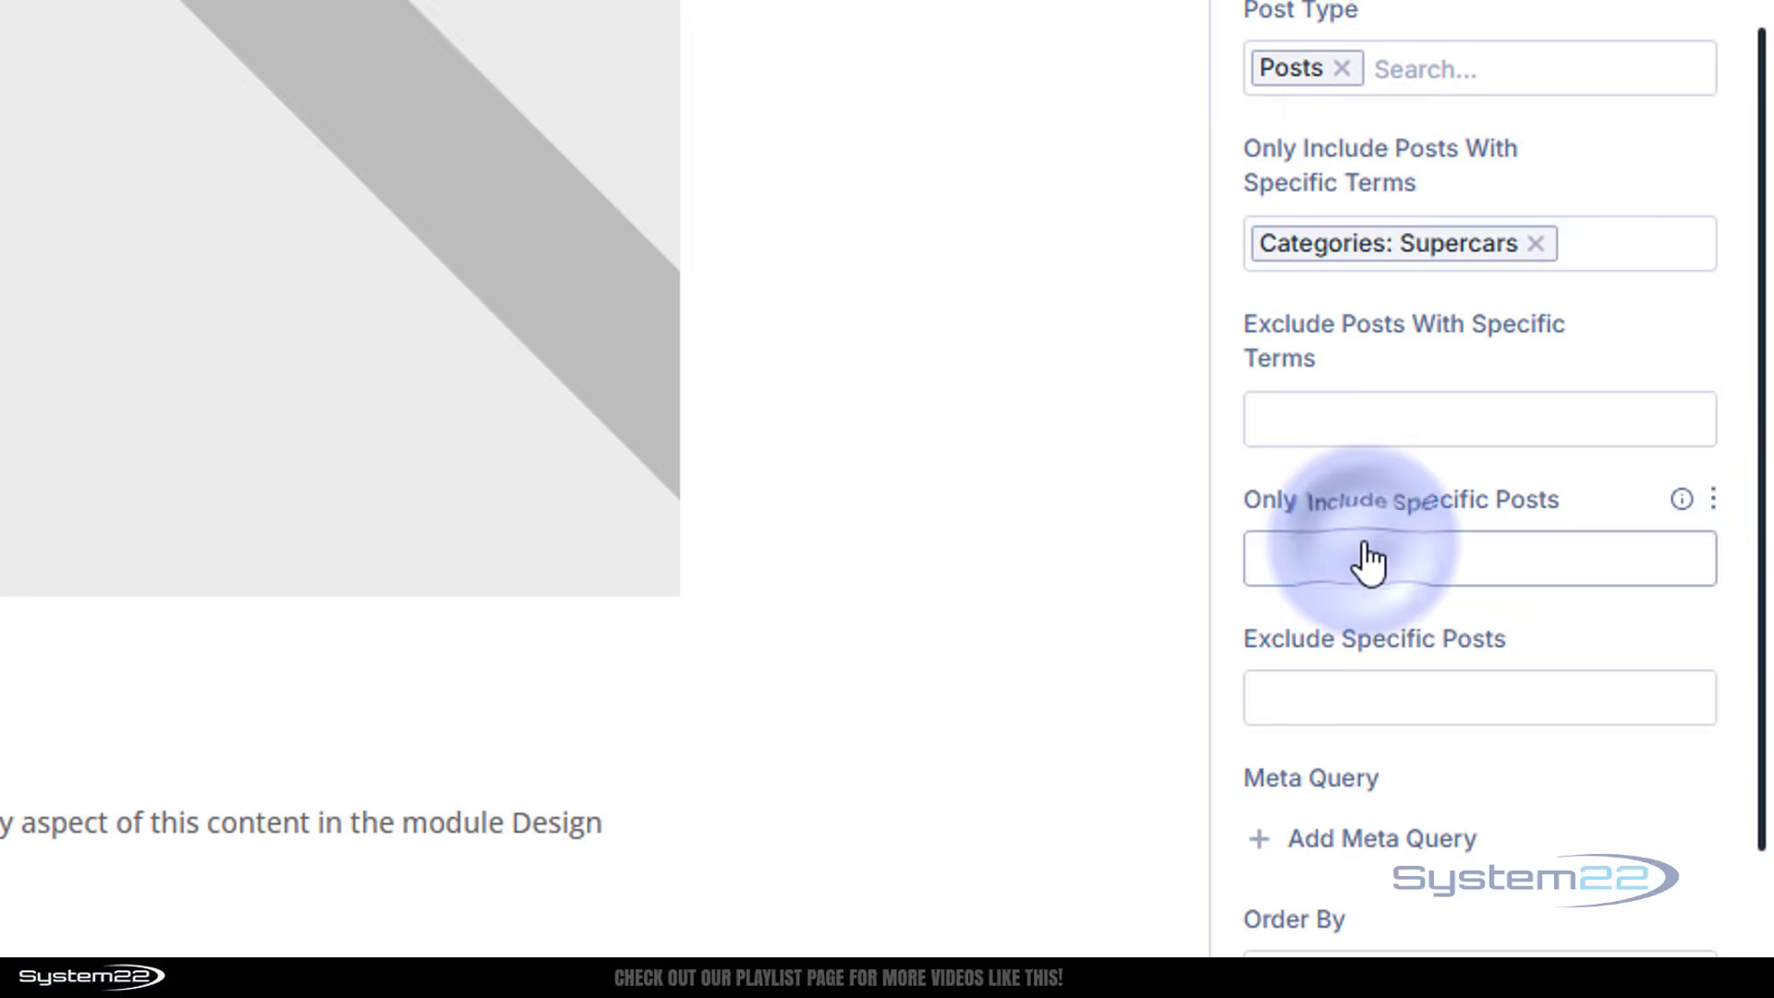
Review the other category terms and the individual posts that the loop could be restricted to.
click(1598, 266)
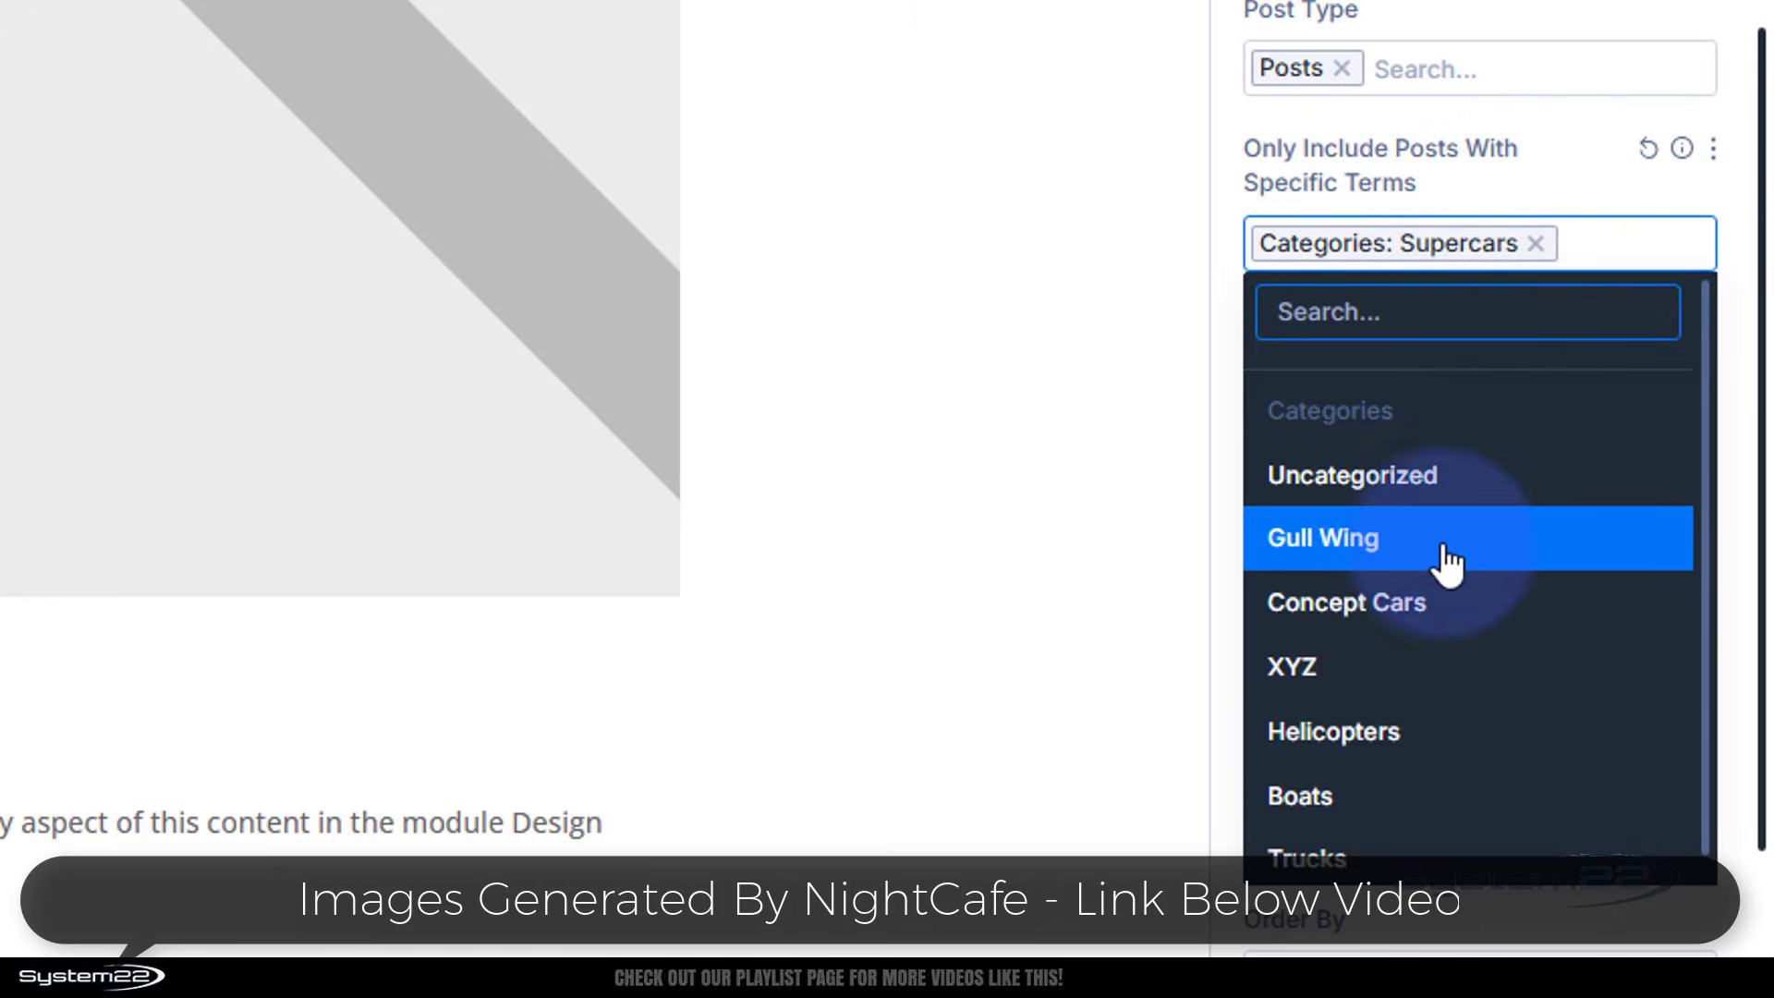
scroll(1439, 672, down, 1)
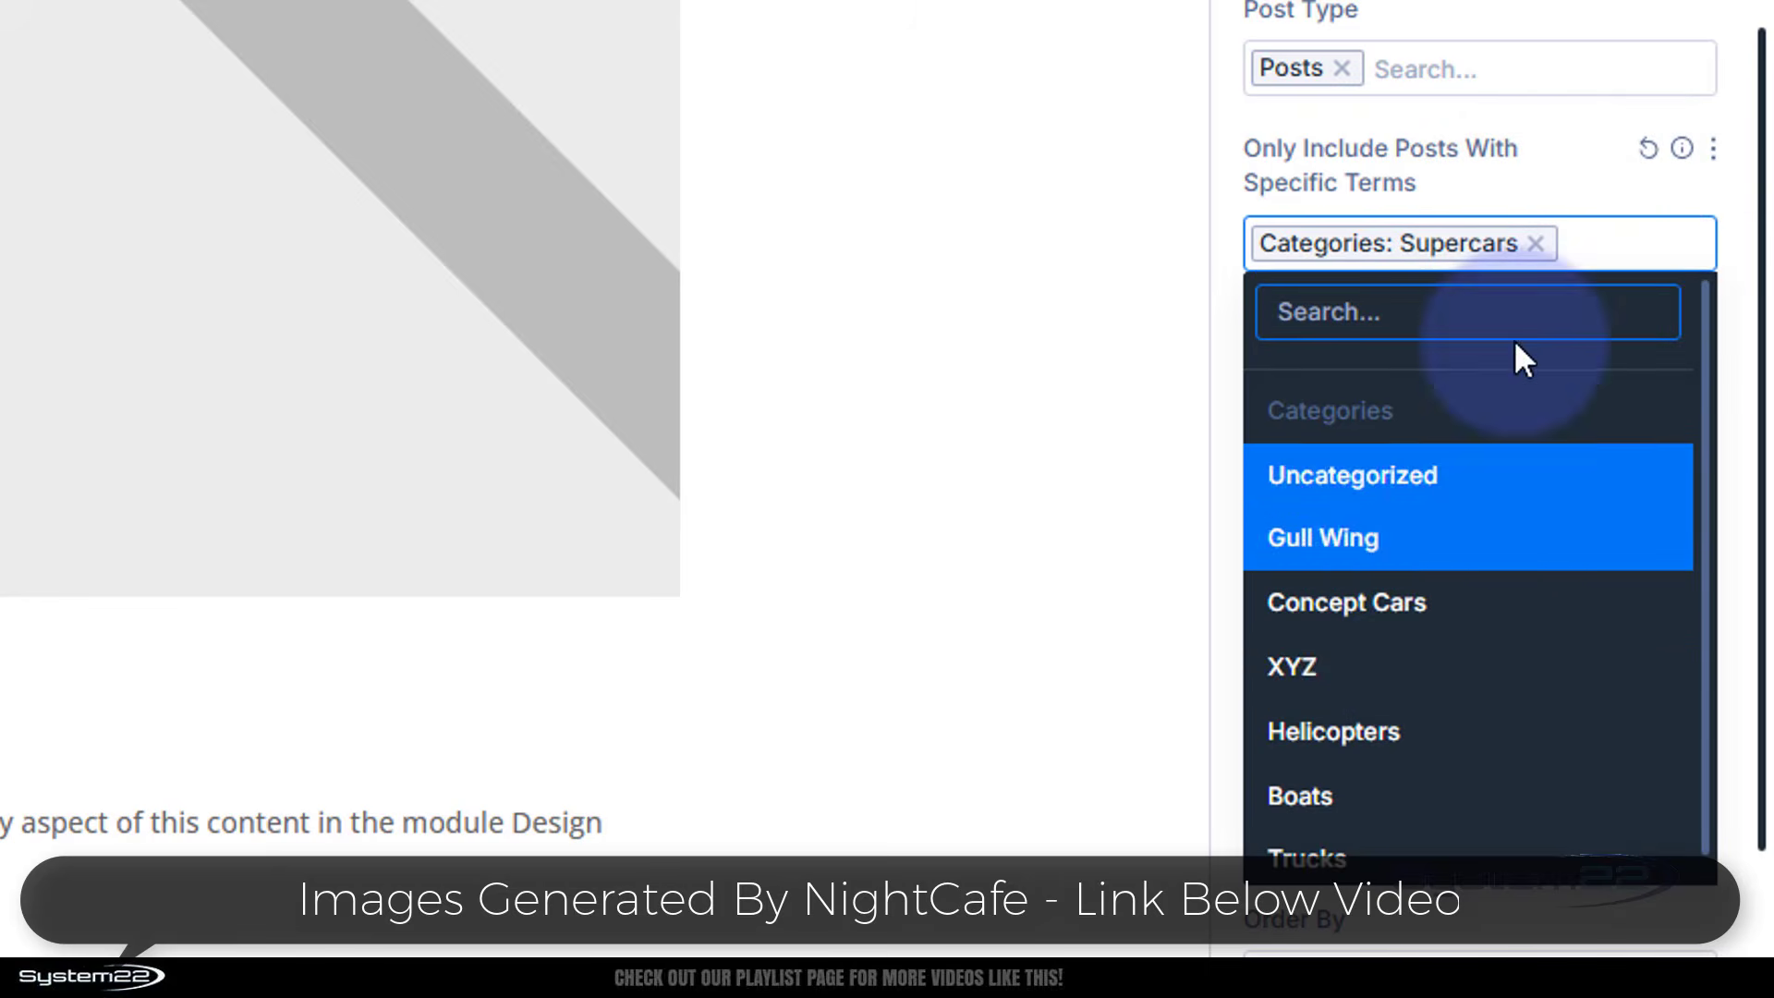
click(1550, 190)
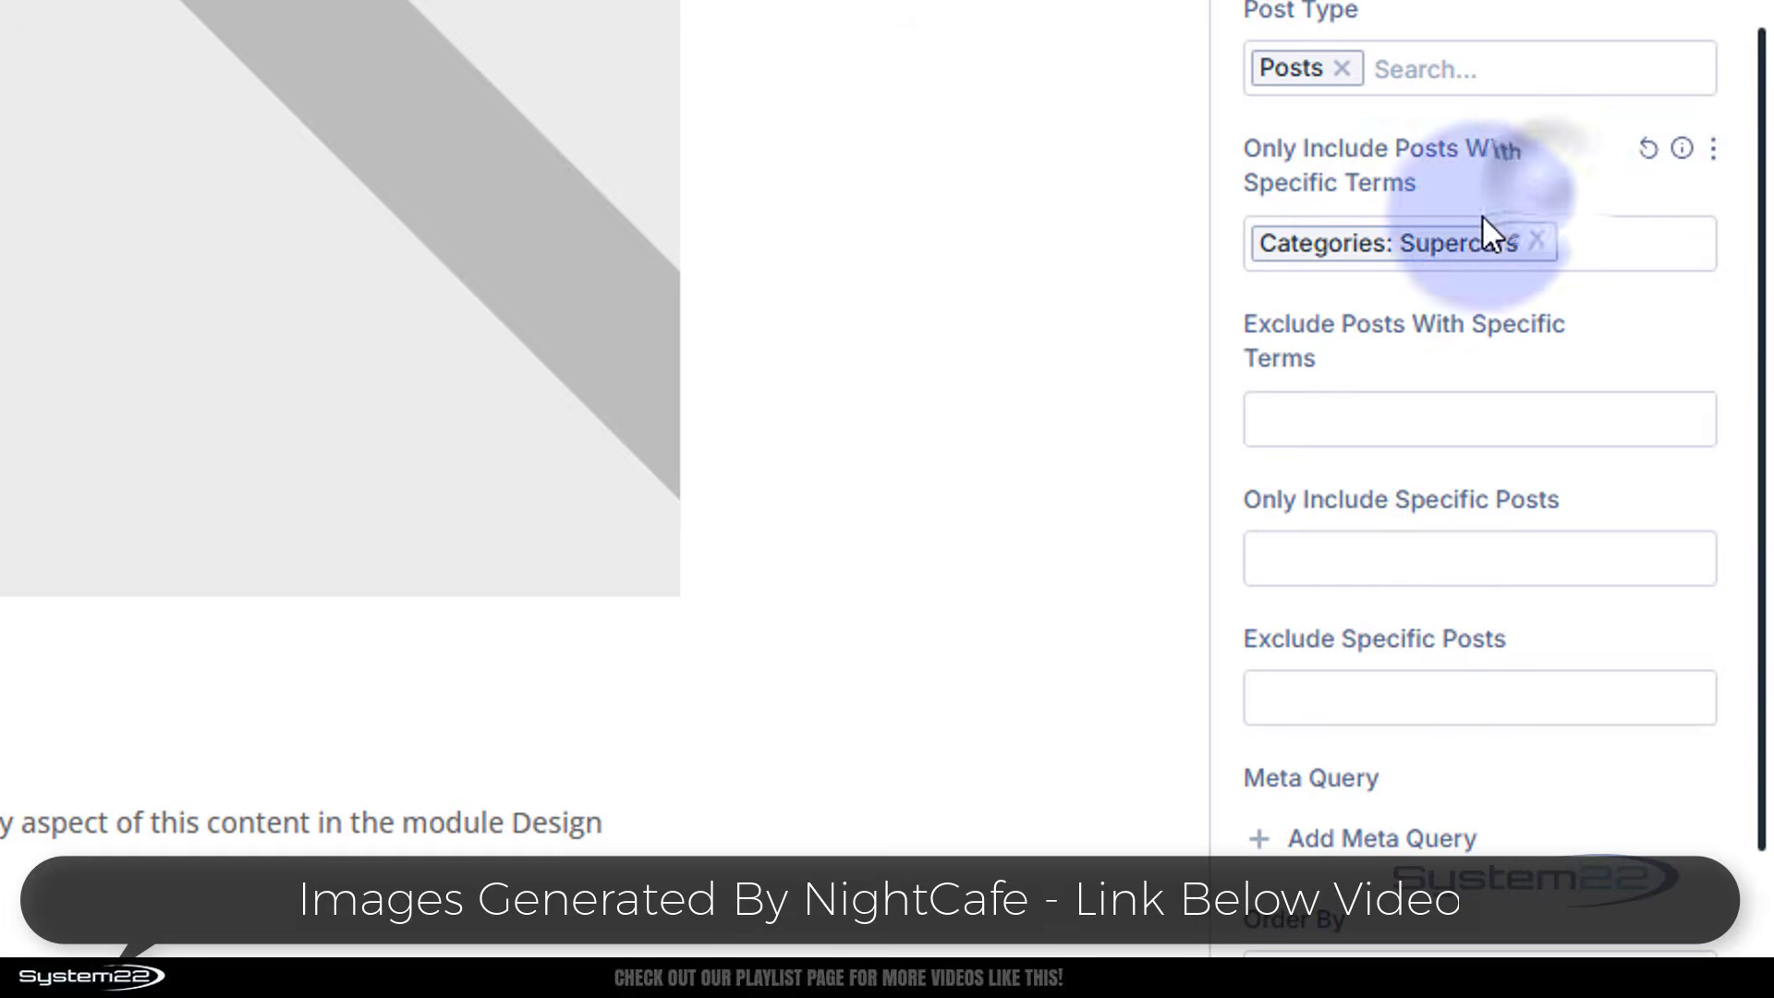
click(1388, 573)
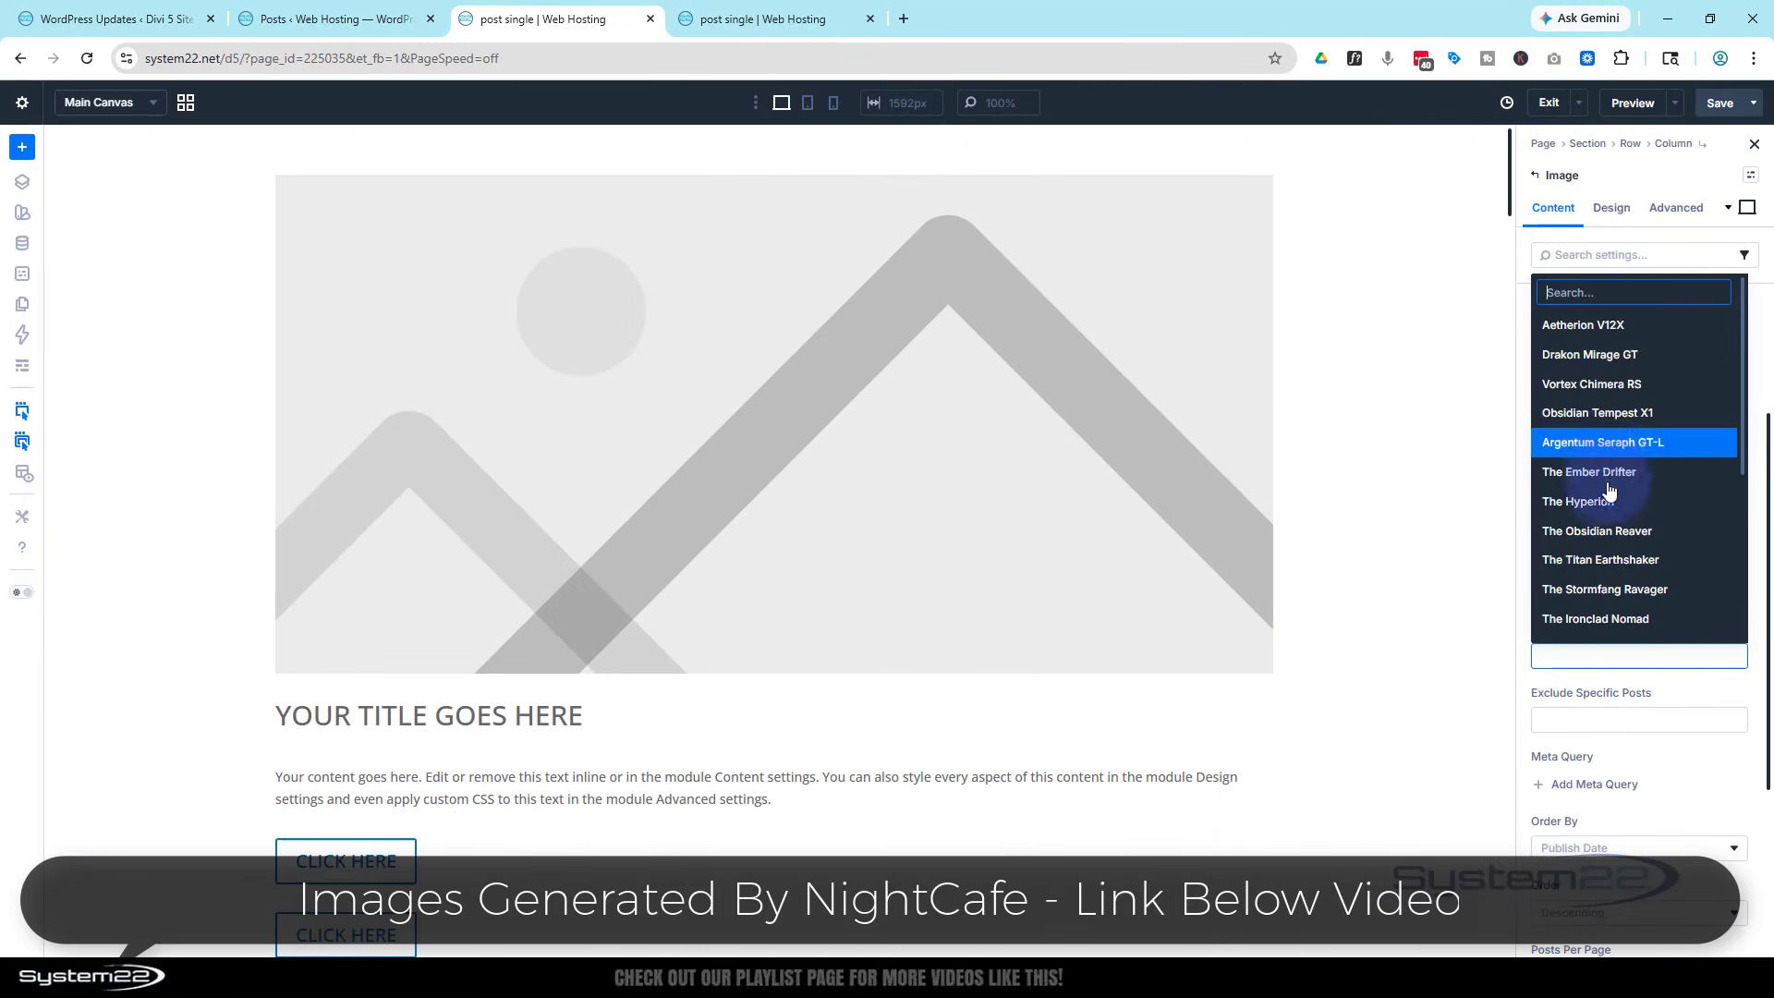
scroll(1607, 489, down, 3)
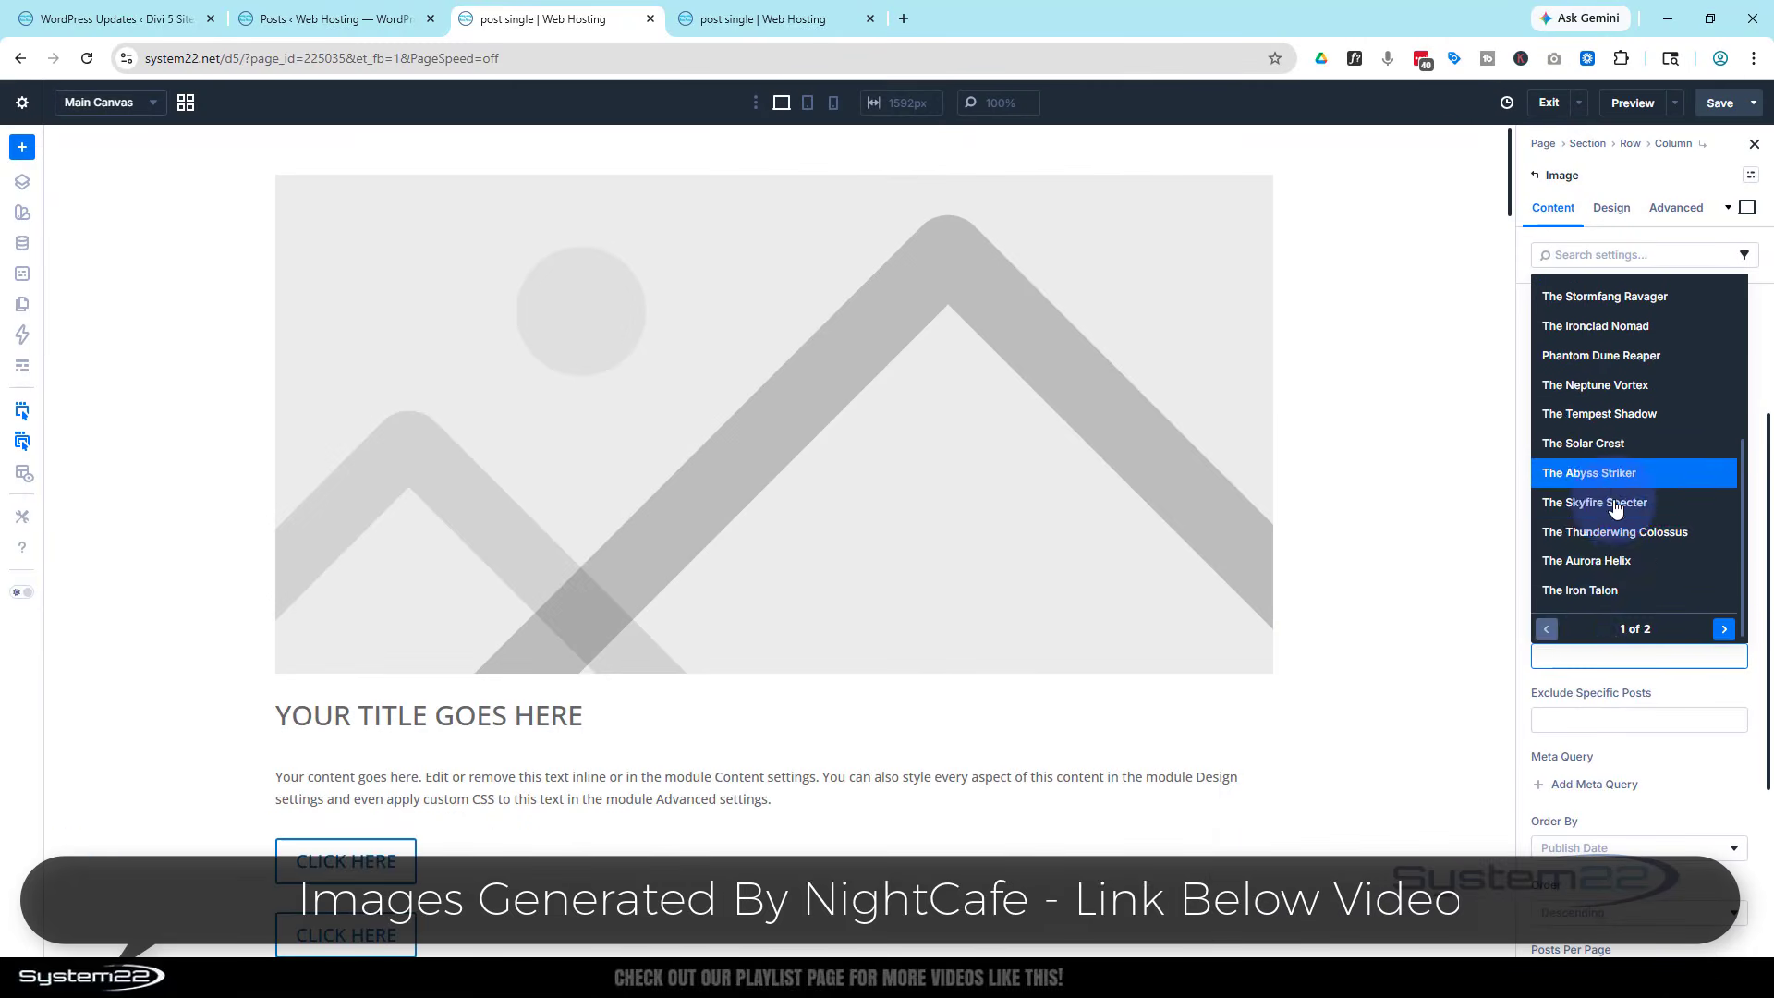
click(1678, 685)
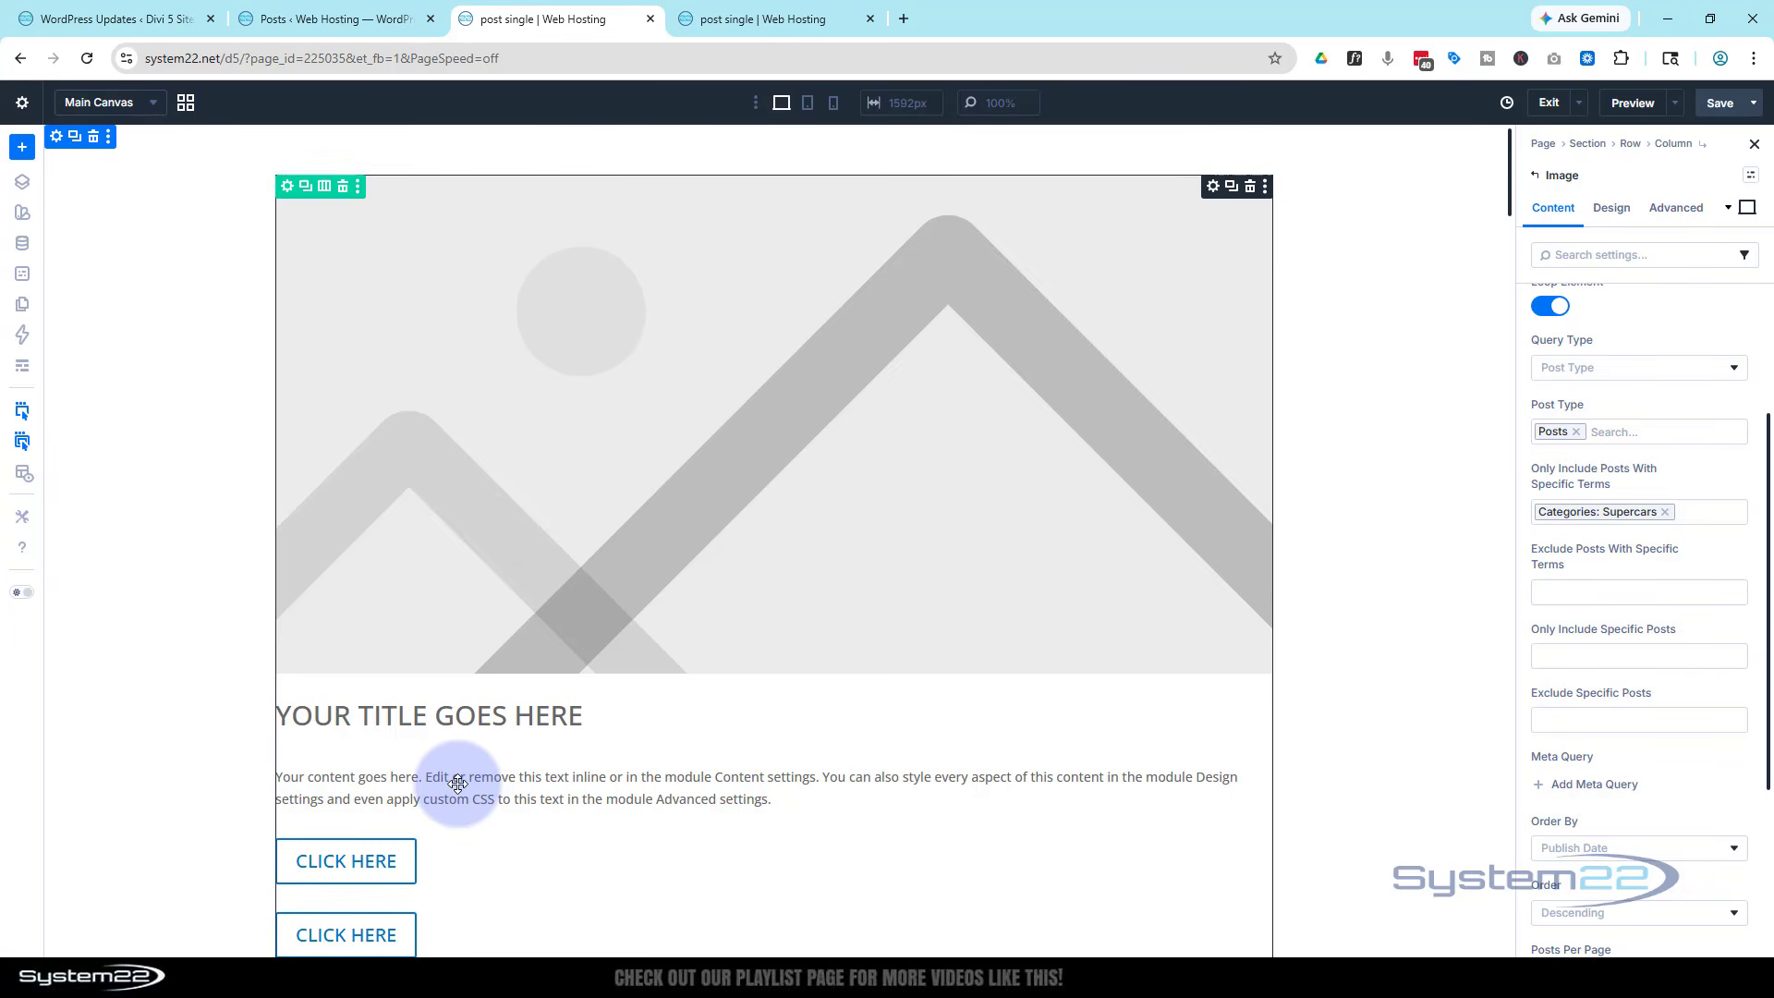
Check the post categories in the WordPress posts list and the Drakon Mirage GT post's featured image and excerpt, then return to the builder.
click(296, 18)
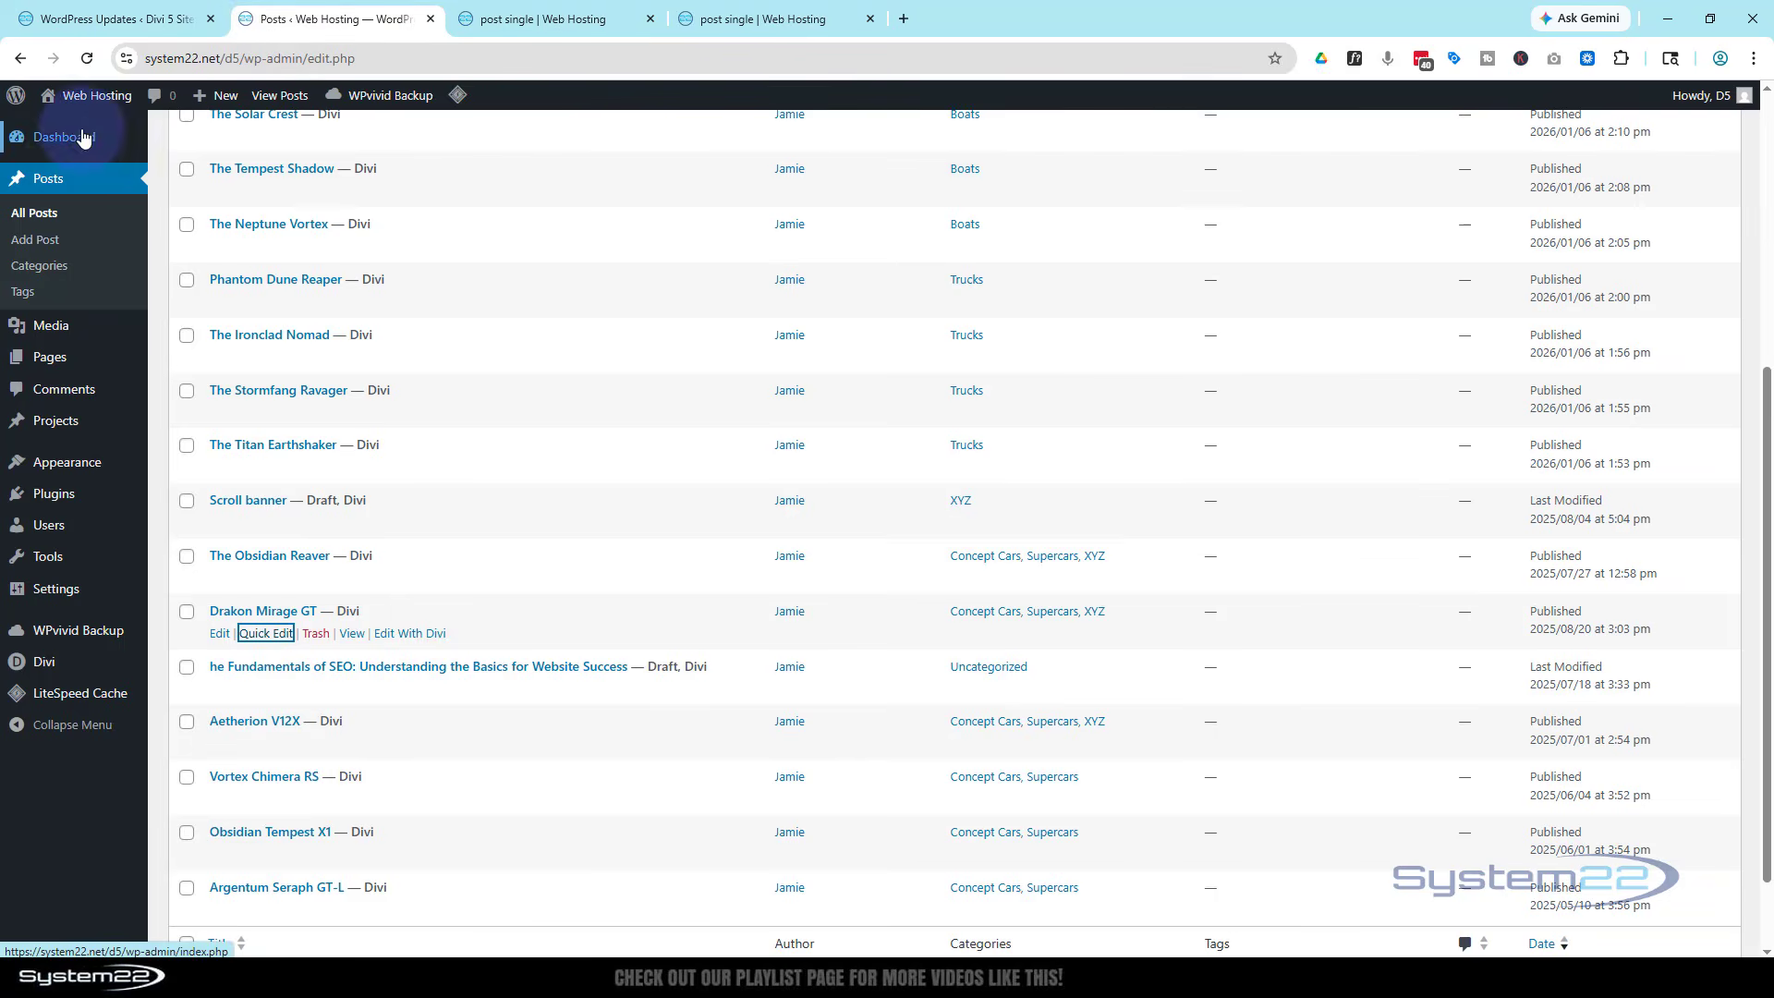
scroll(319, 255, up, 5)
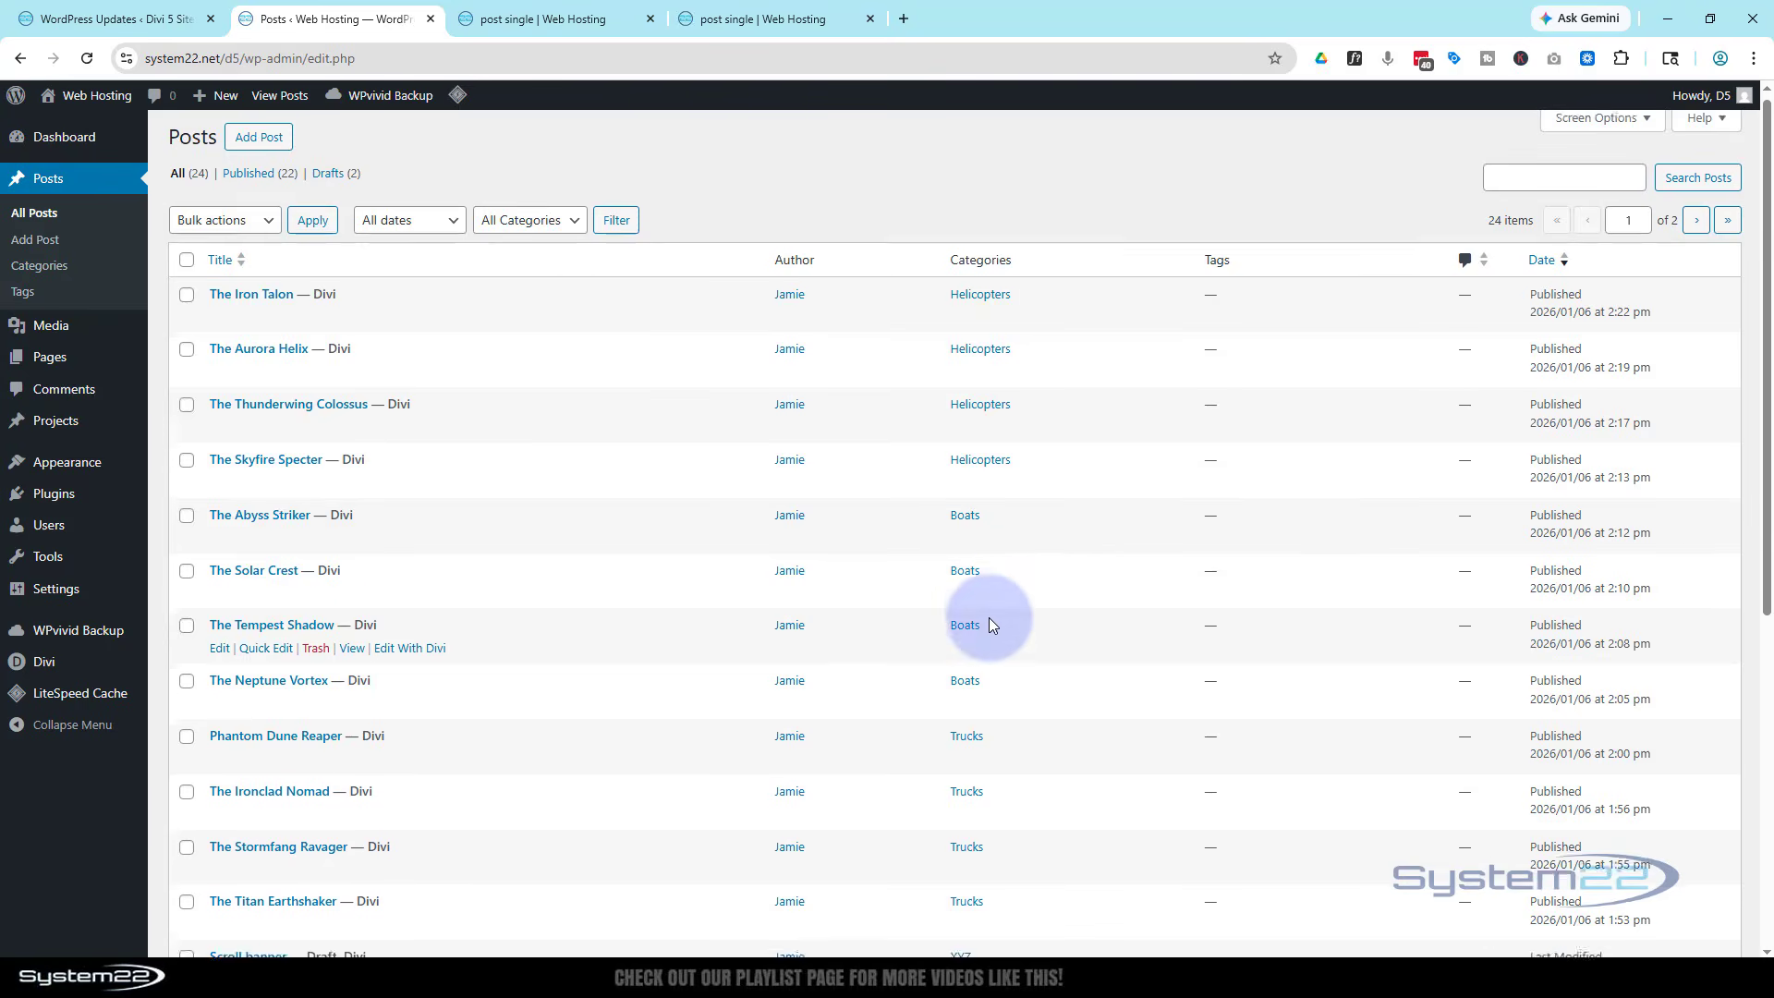
scroll(988, 618, down, 5)
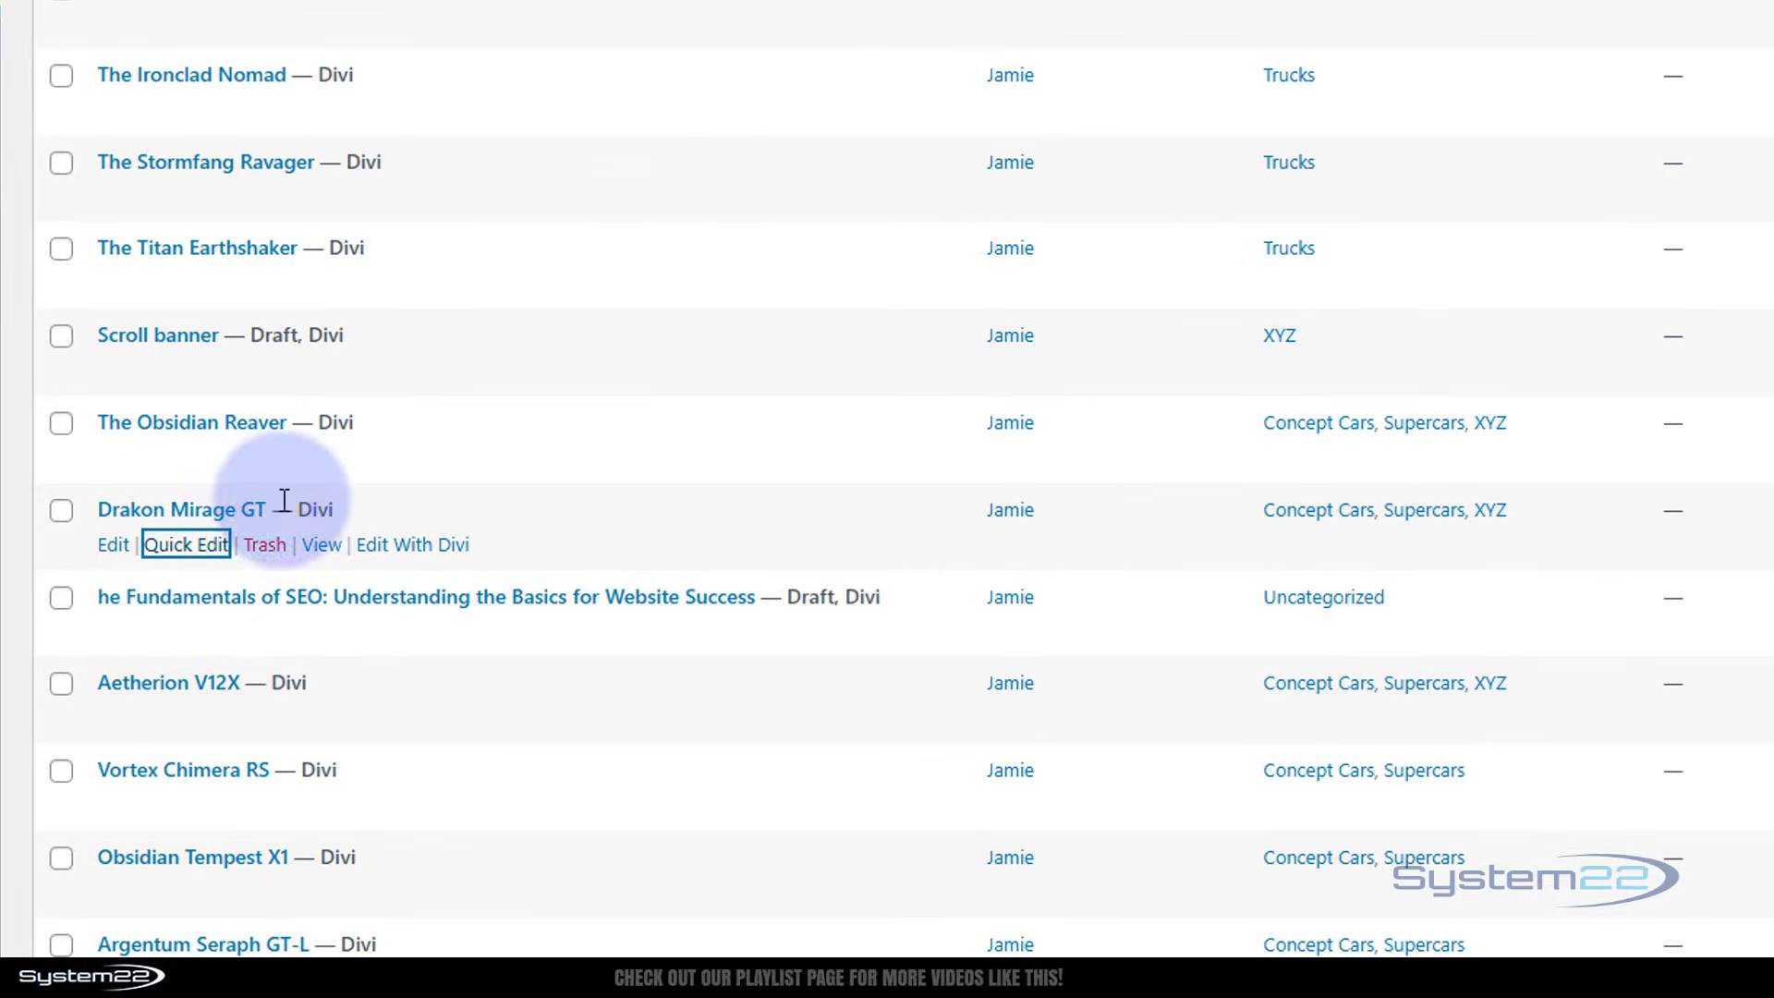
ctrl+click(109, 553)
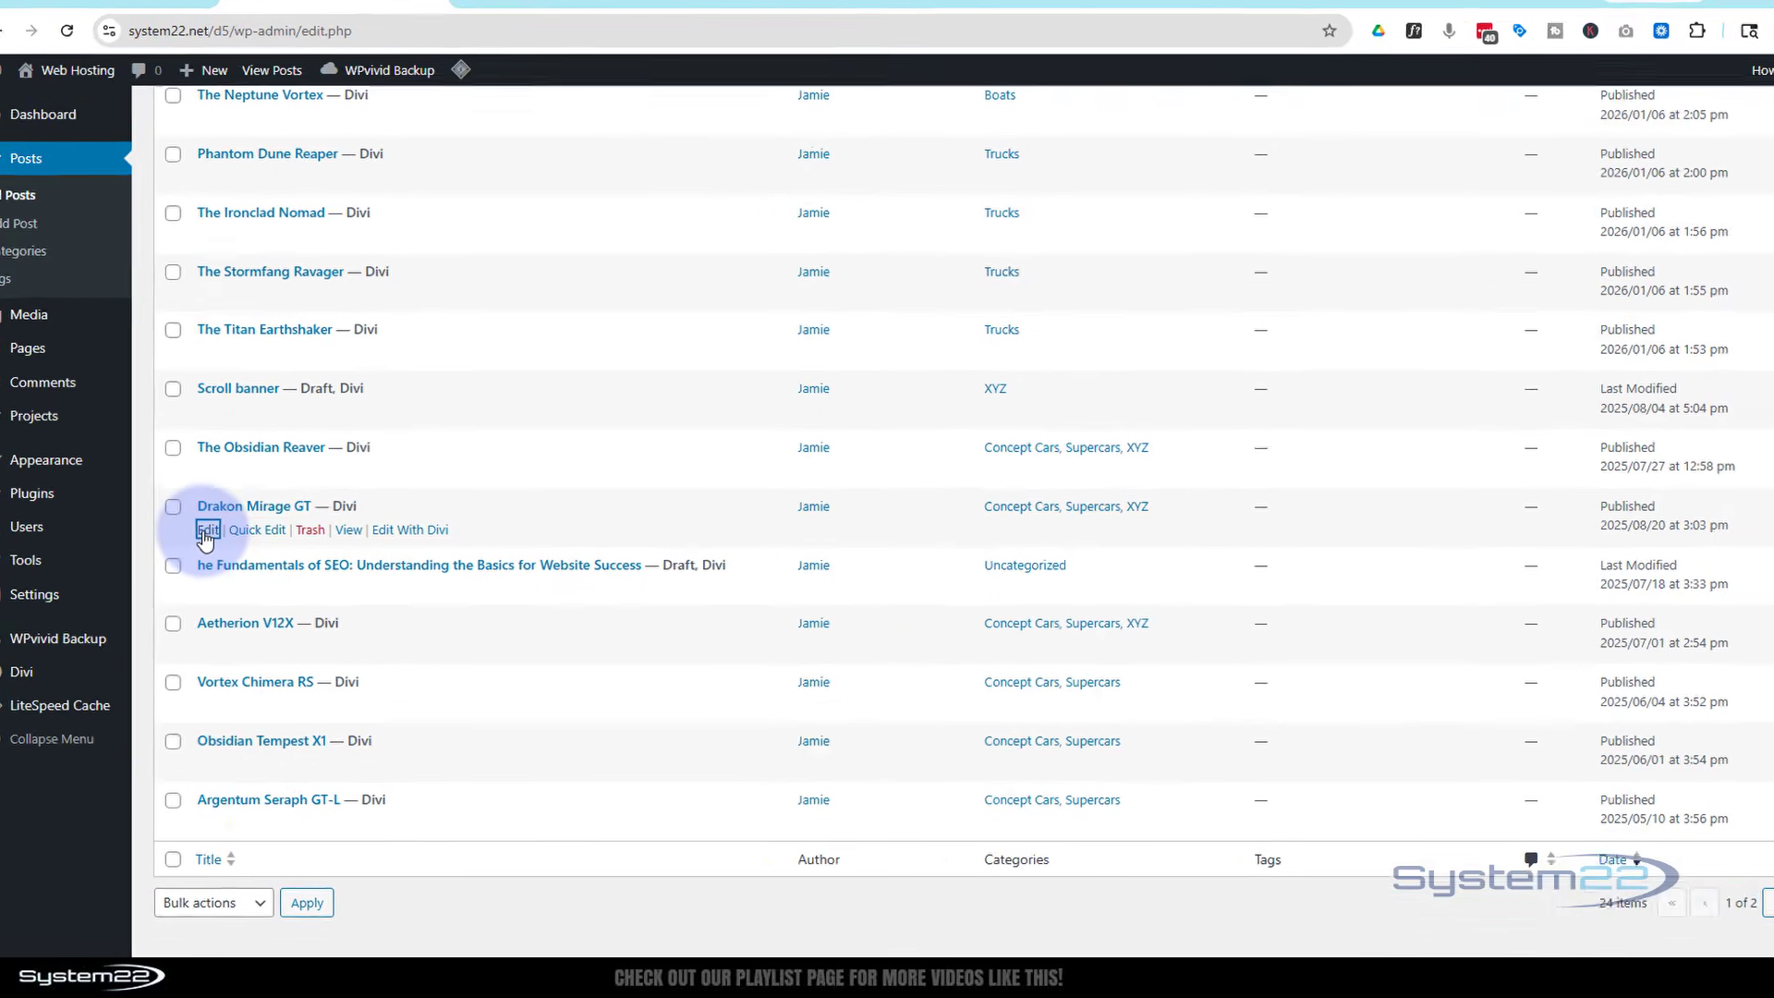
click(531, 19)
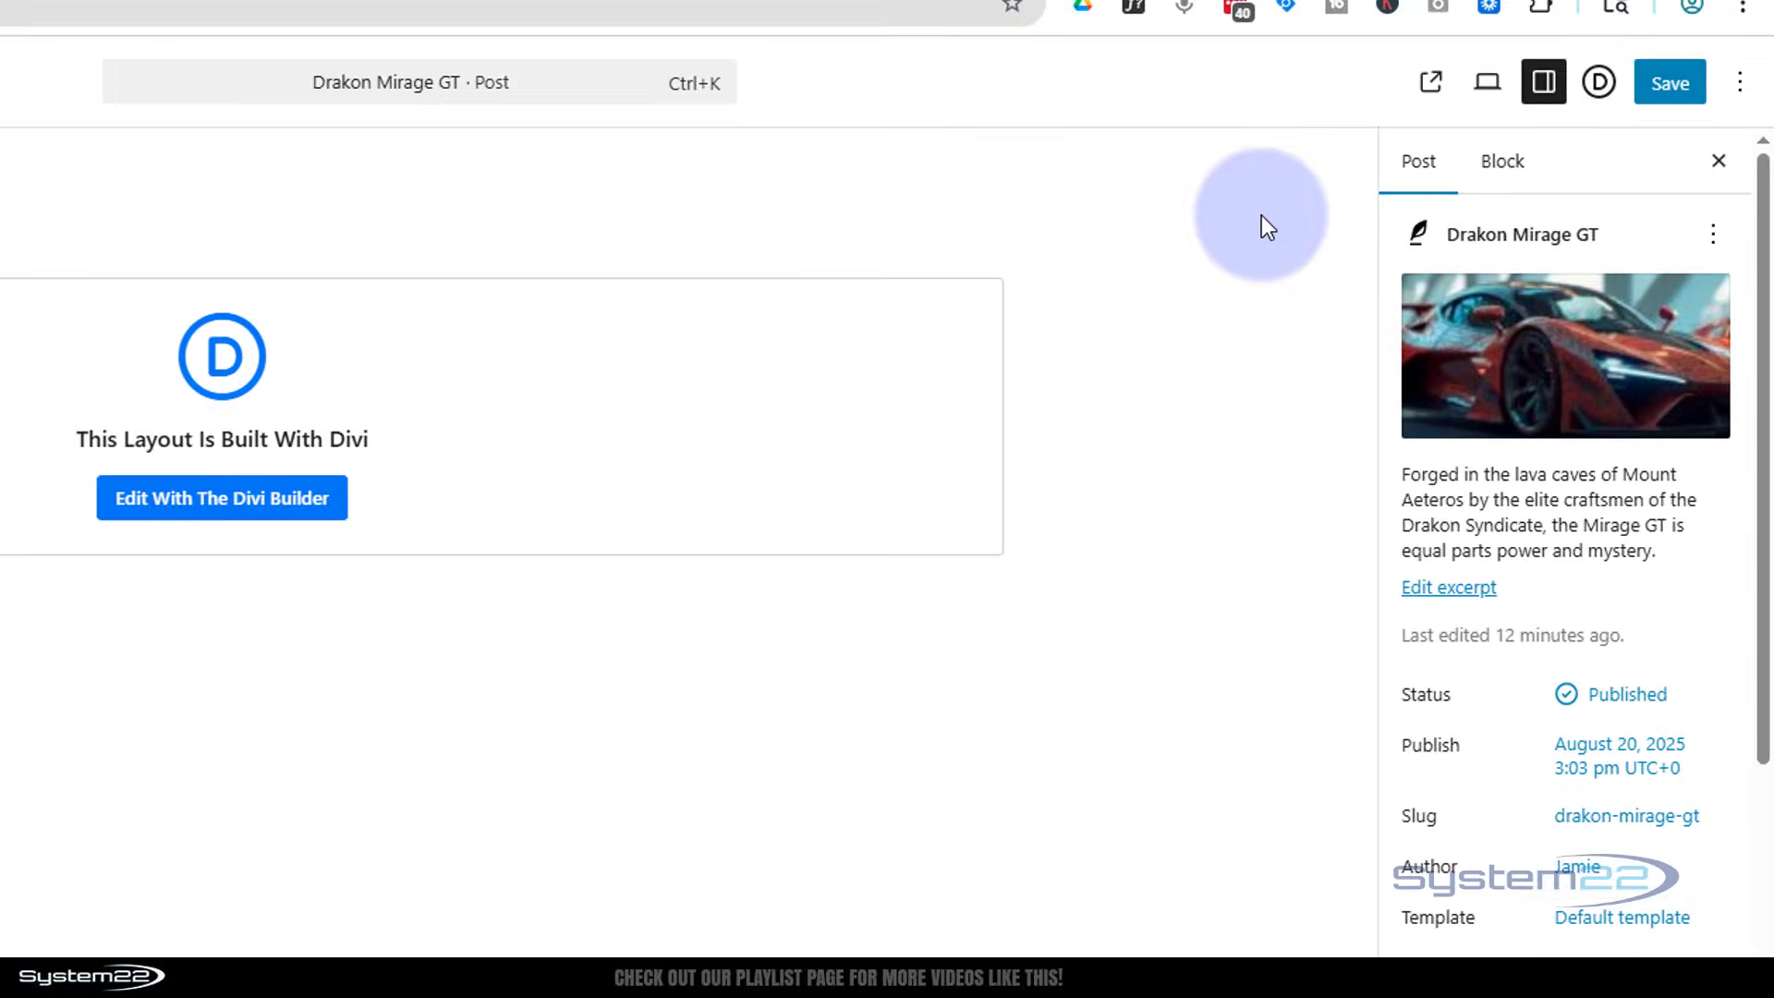
mouse_move(1545, 411)
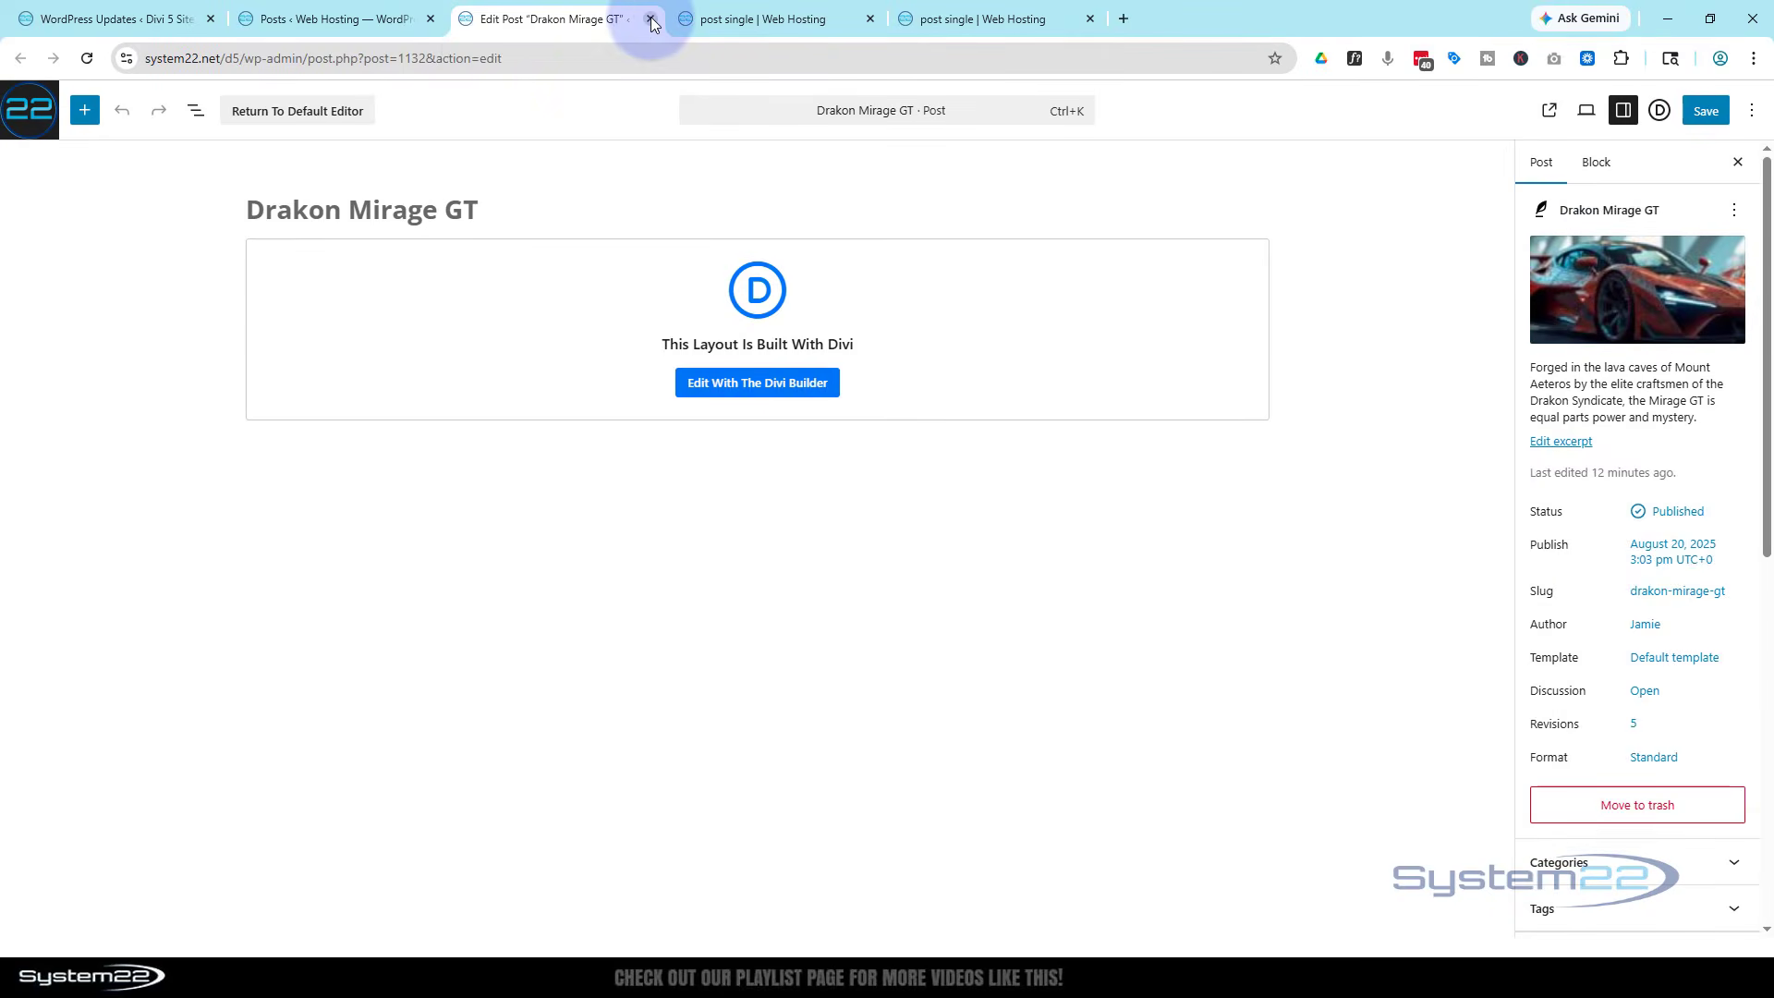
click(650, 19)
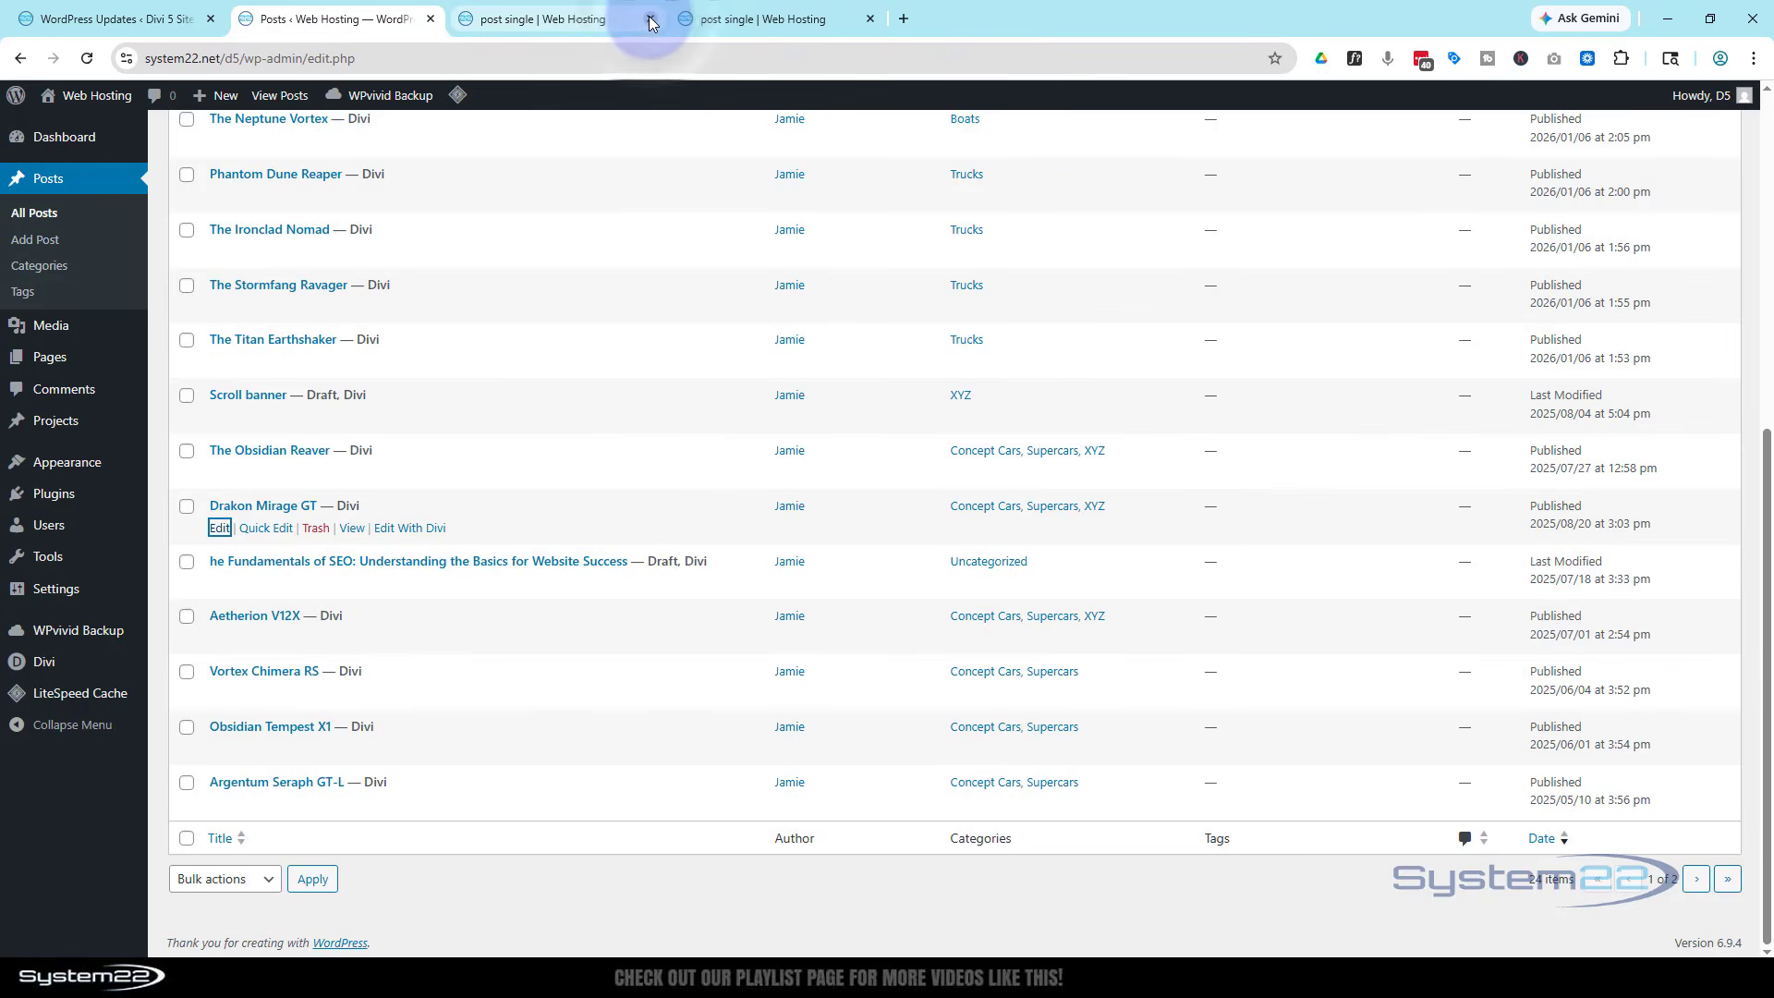
click(579, 12)
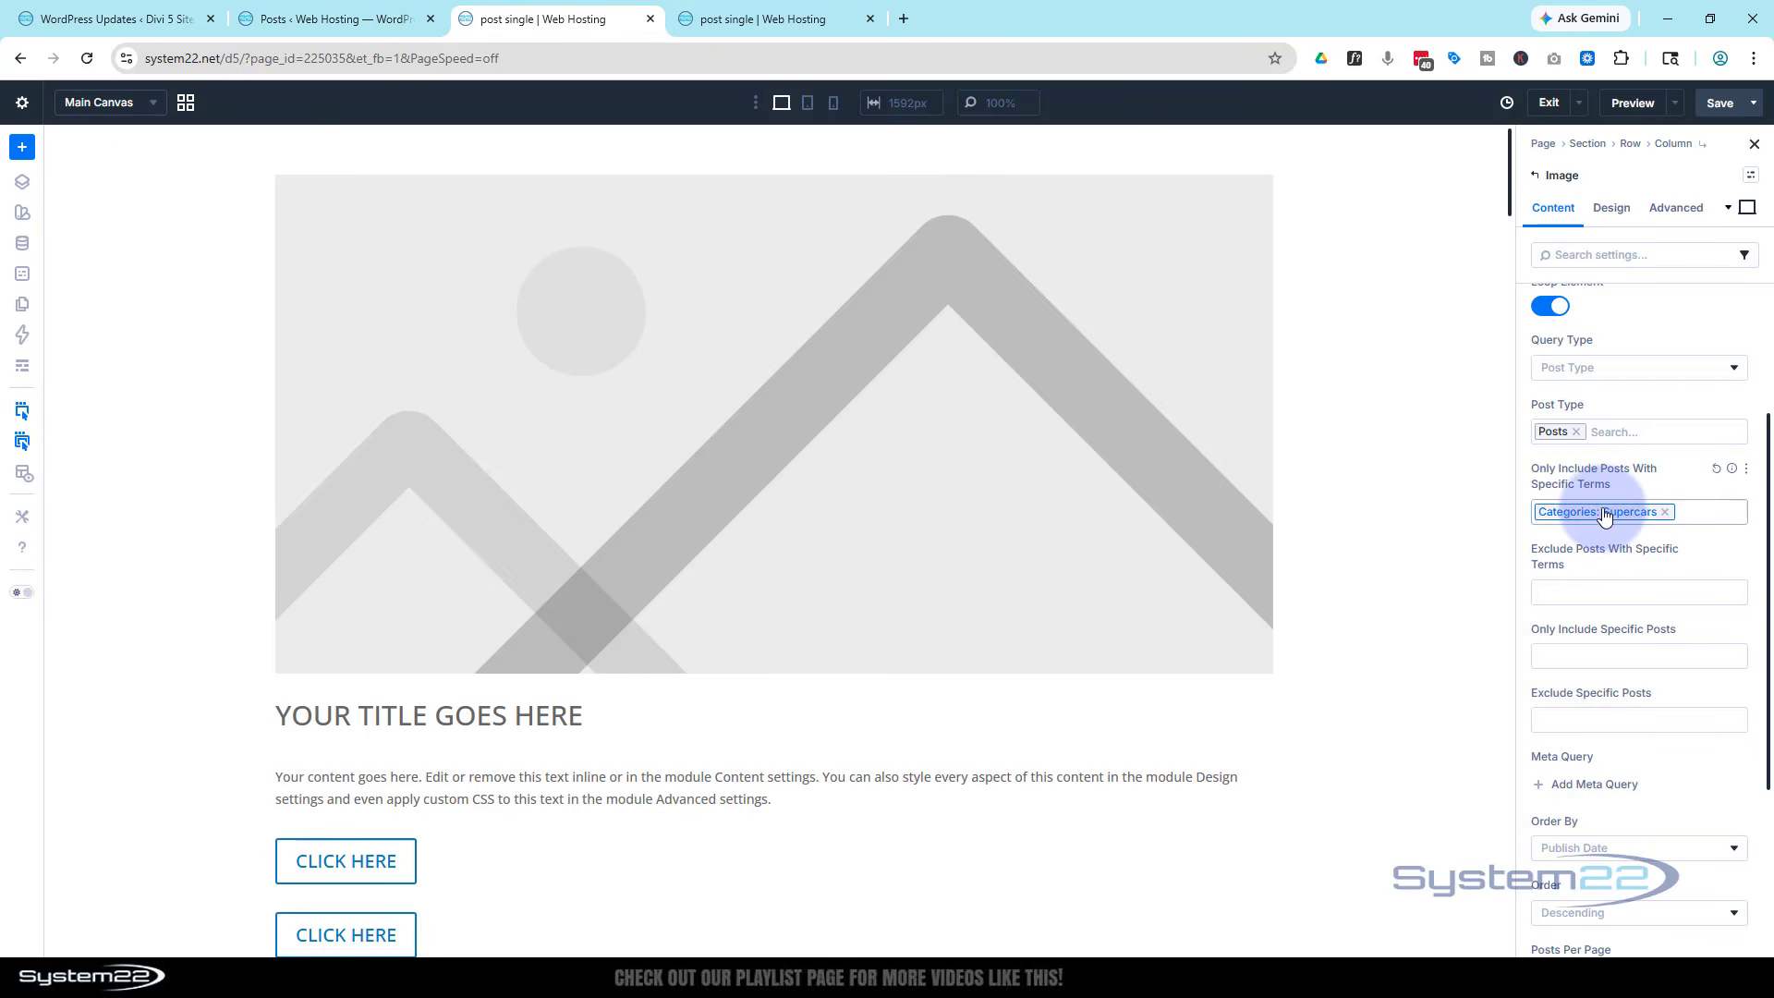
Set the loop's Posts Per Page to 1.
click(1637, 433)
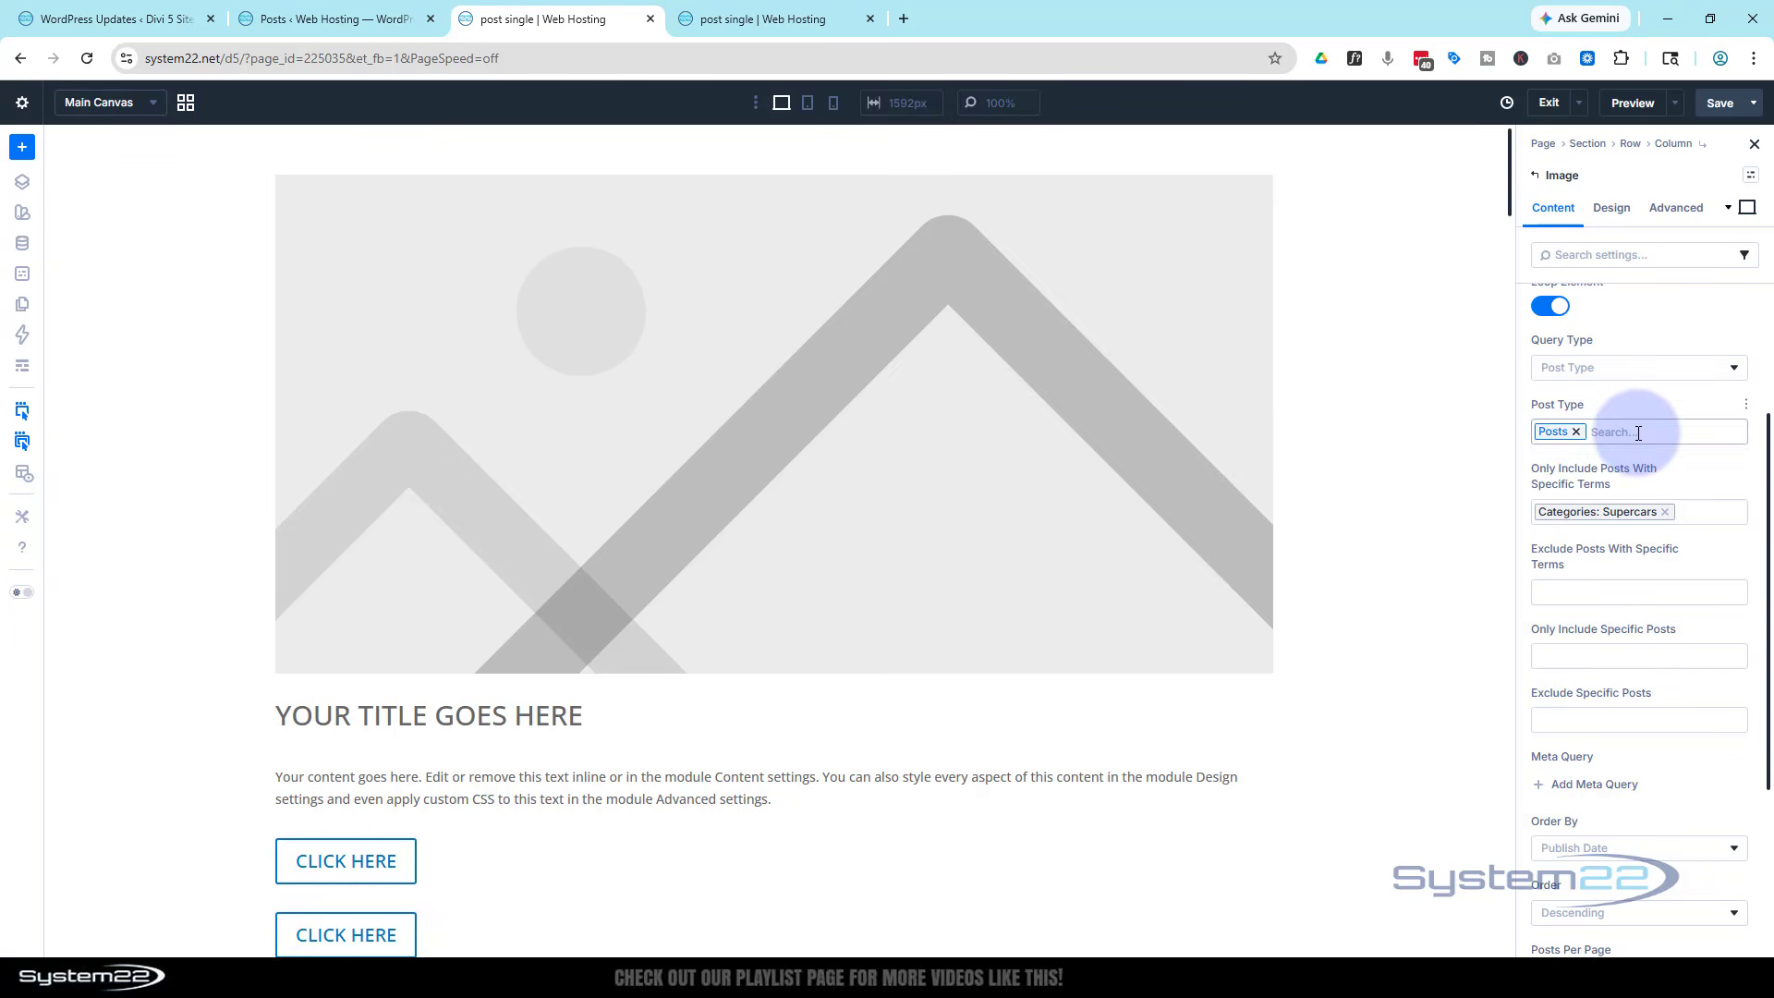
scroll(1666, 445, down, 4)
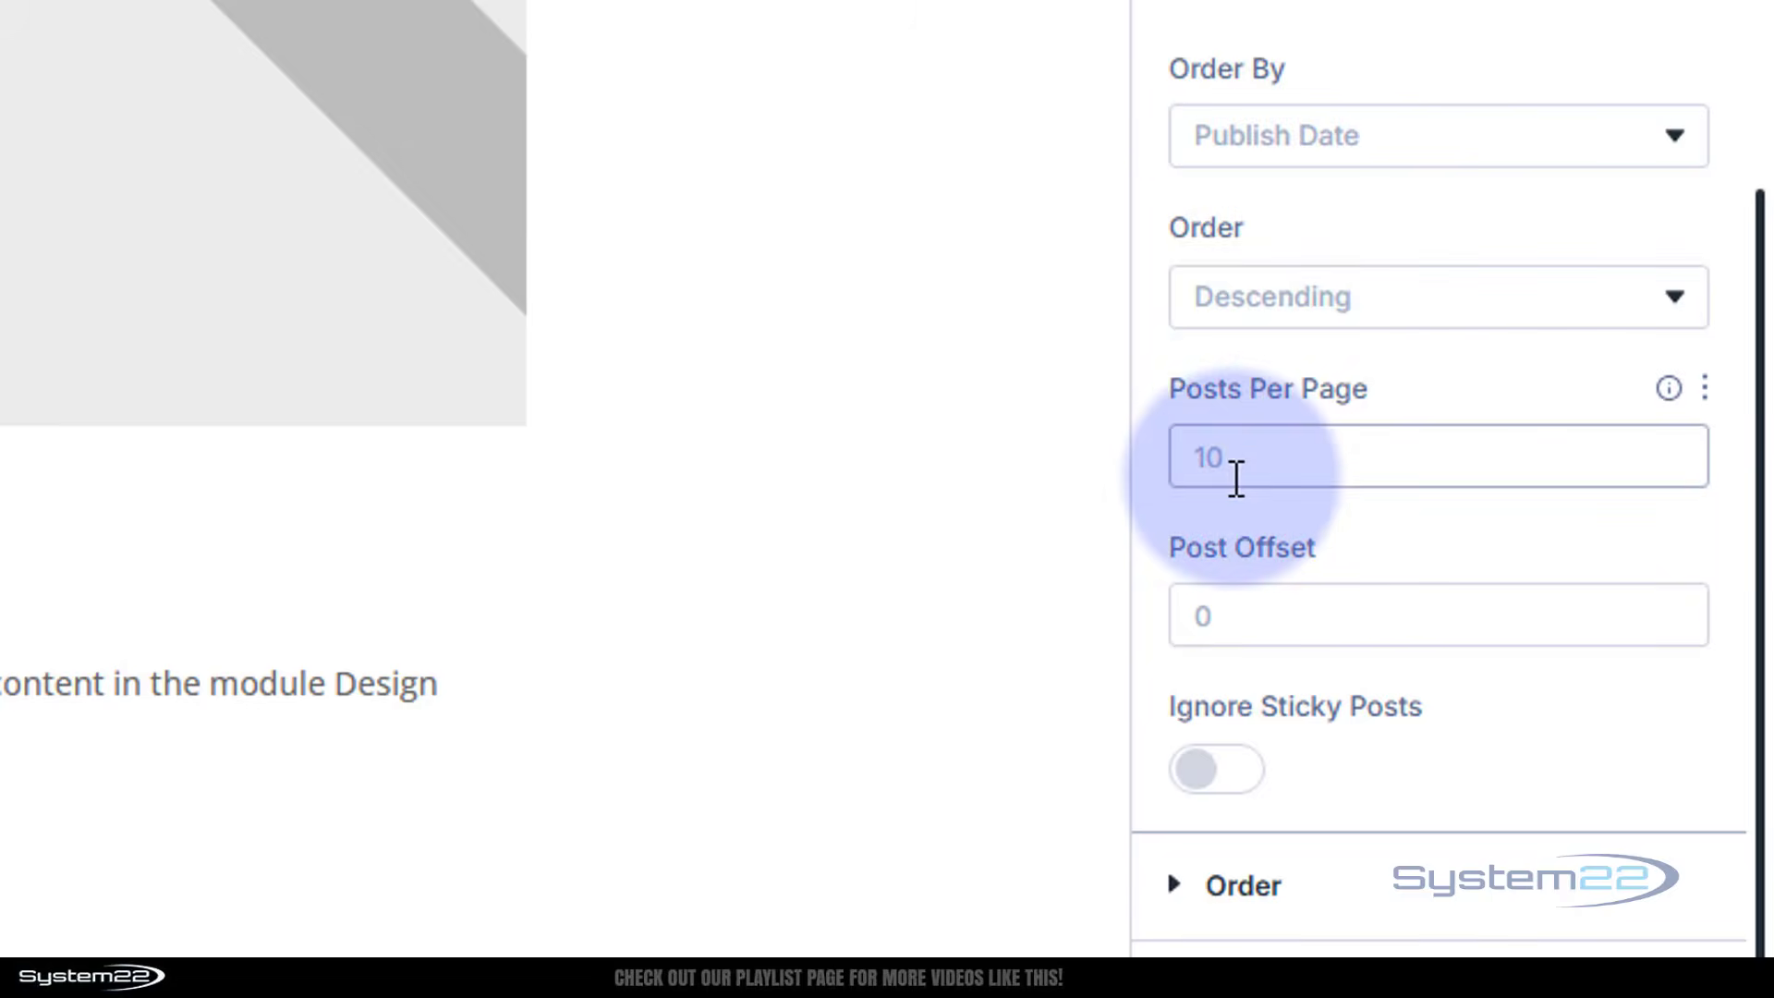
click(1235, 475)
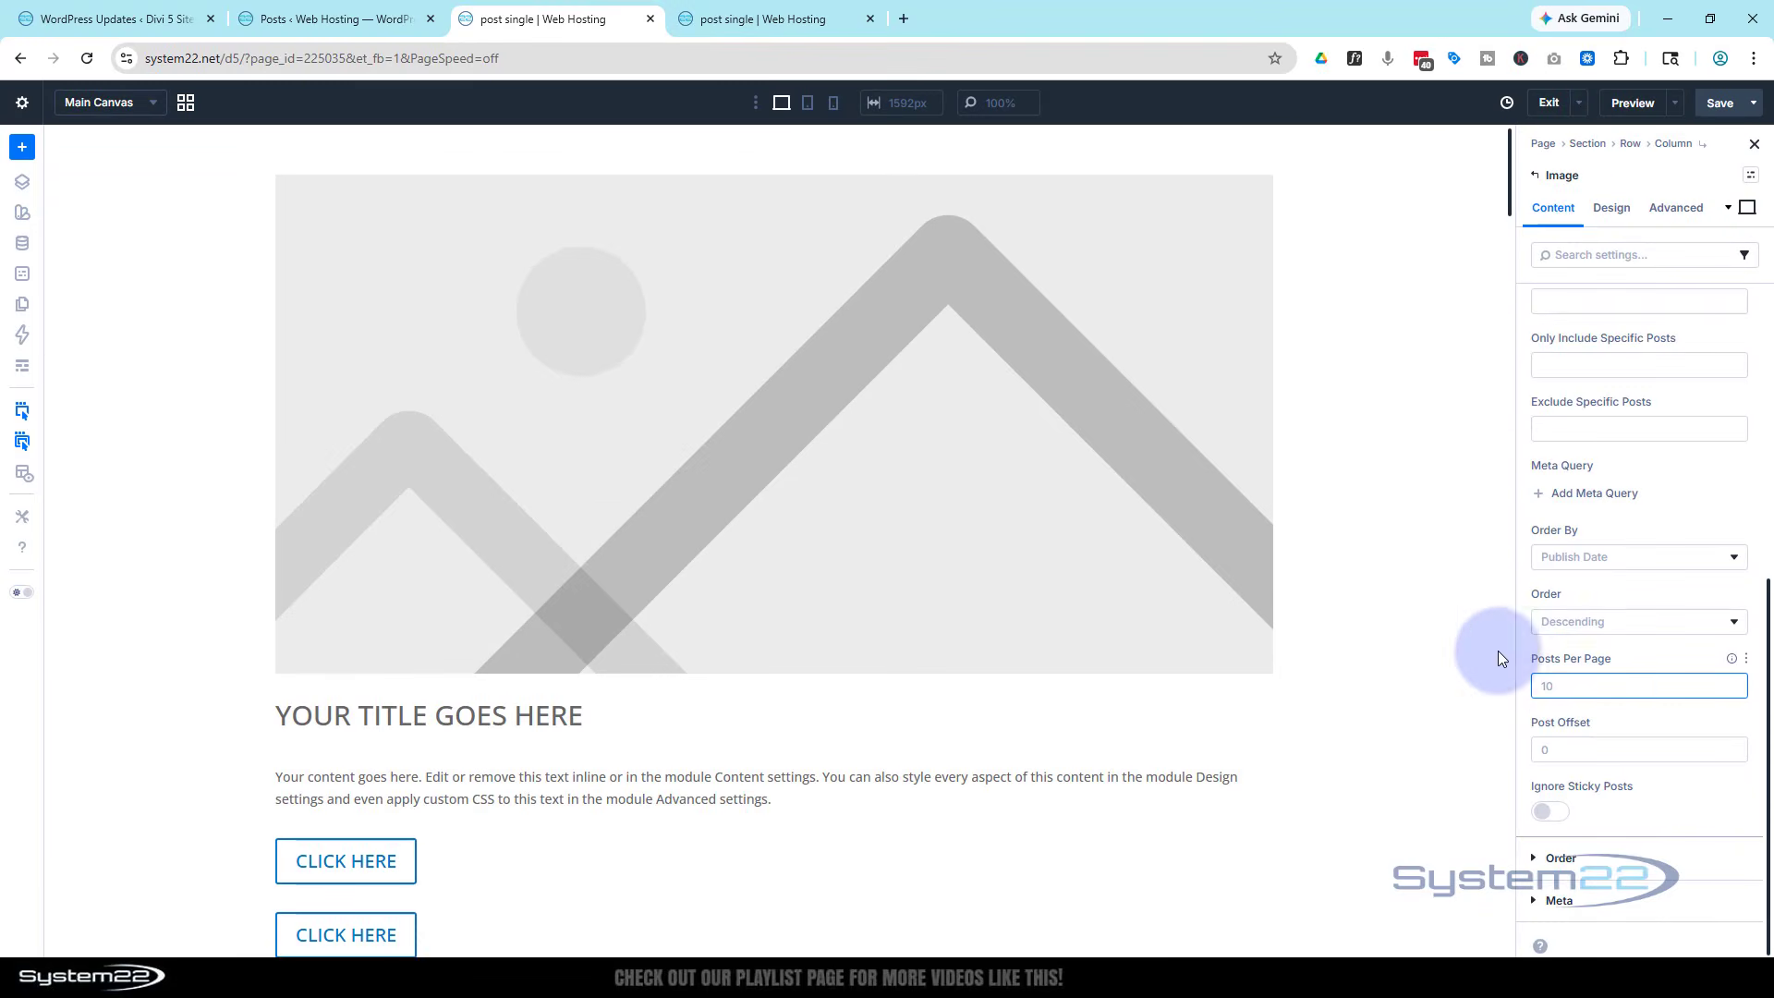
scroll(1241, 566, down, 5)
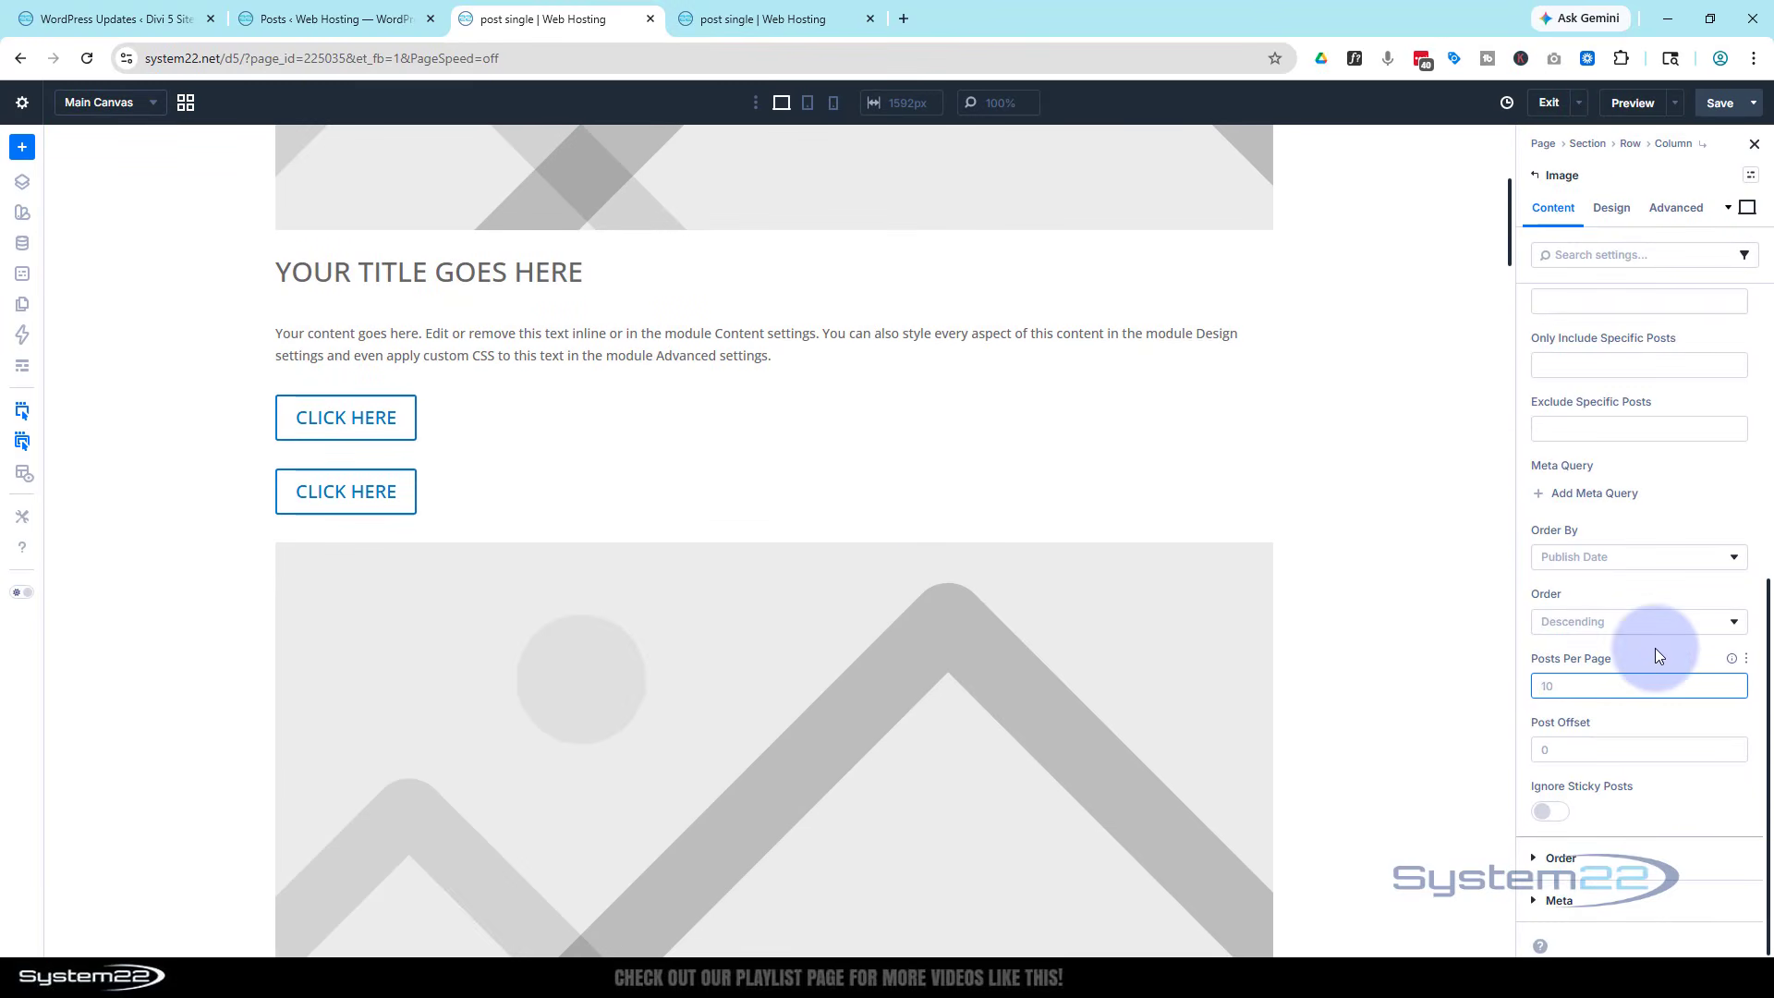
text(1)
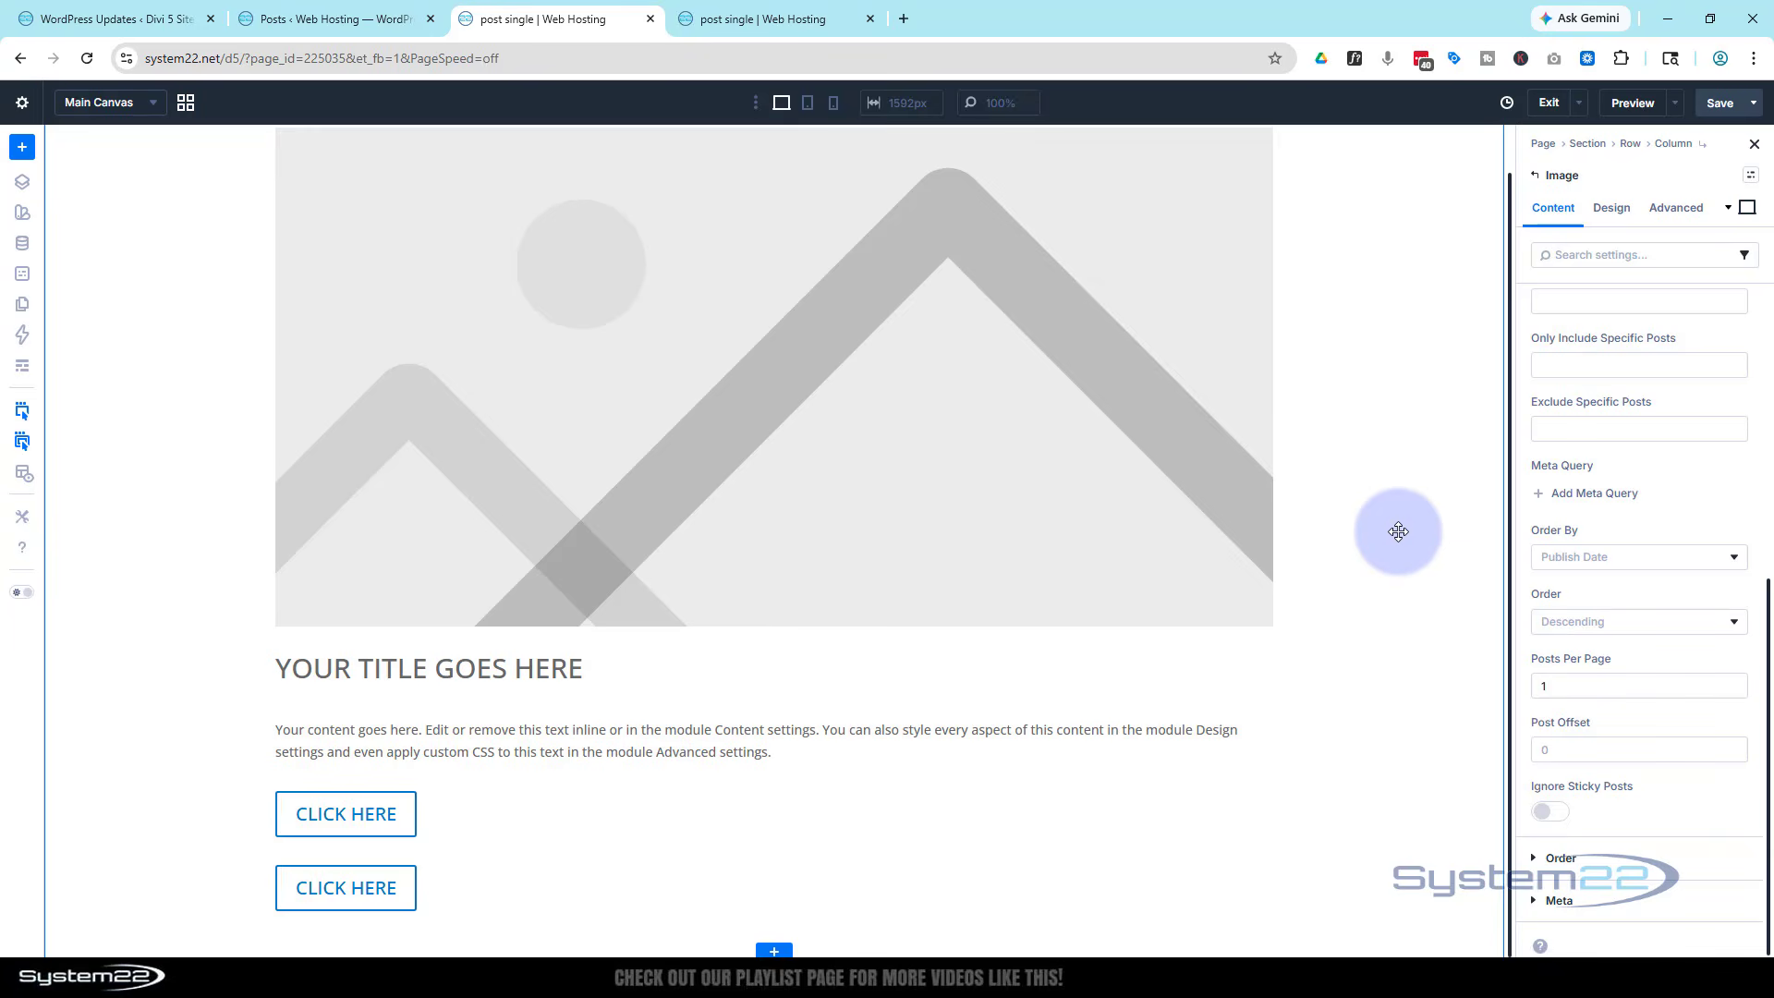
scroll(1398, 531, up, 1)
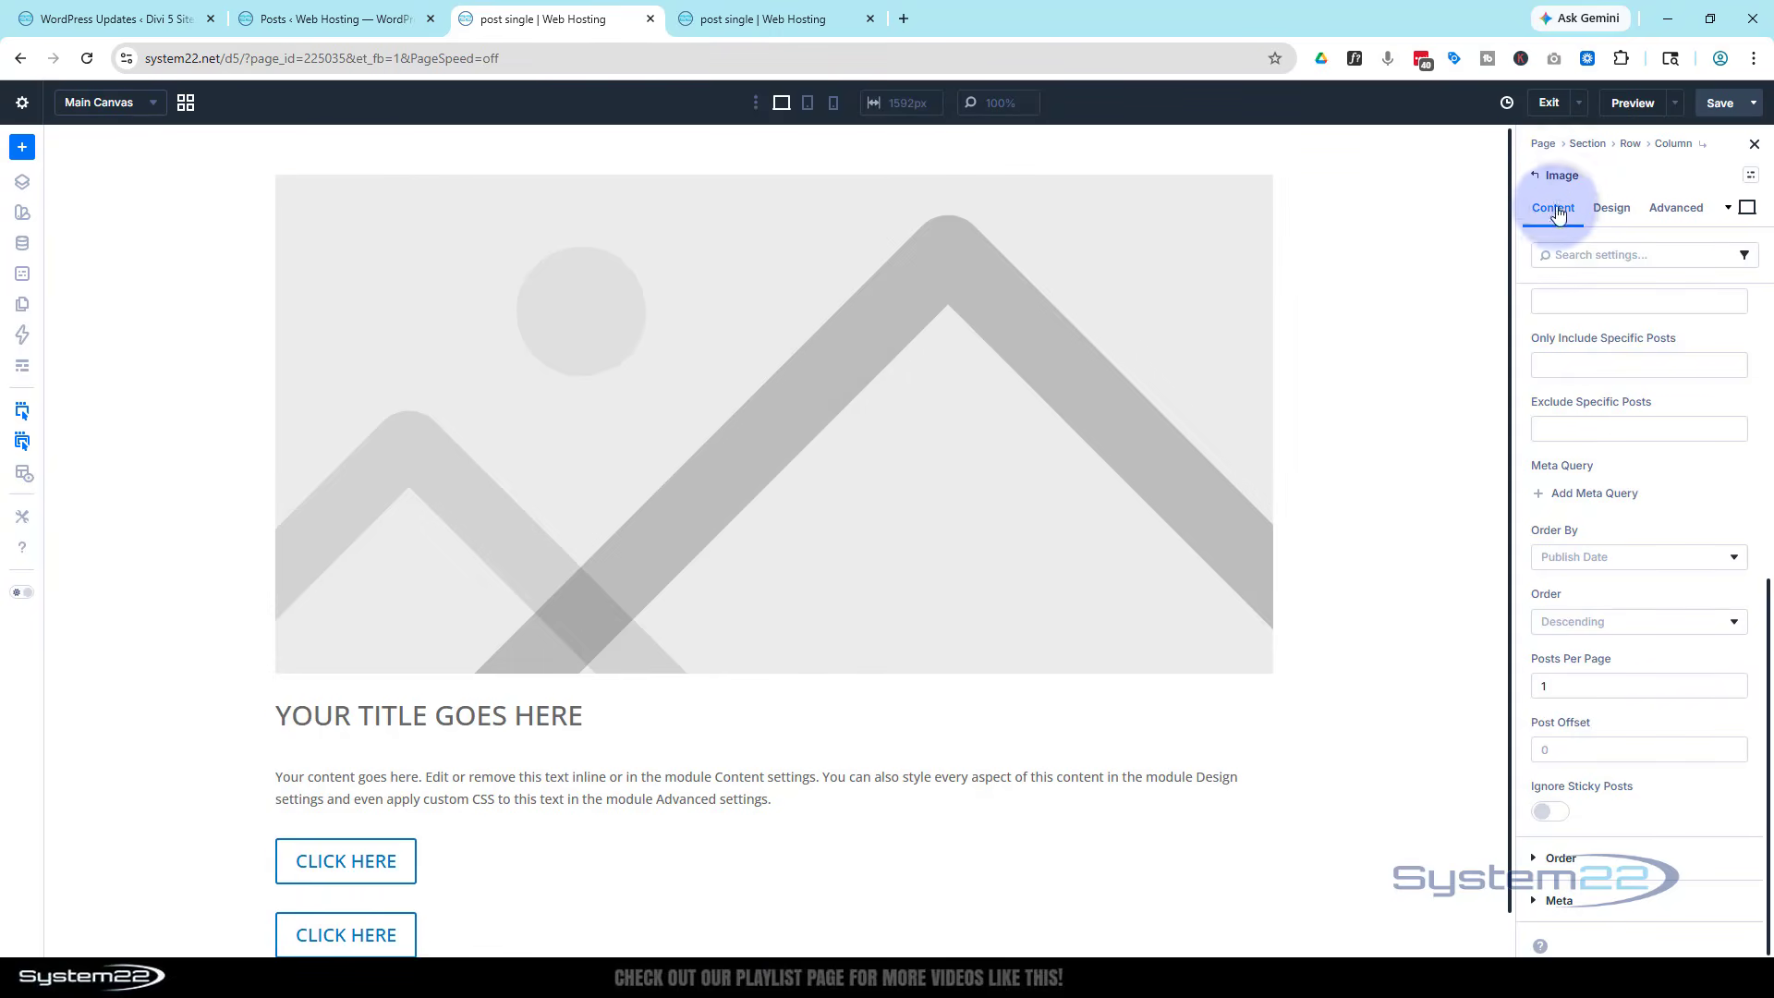
Set the Image module's image to the dynamic Loop Featured Image and apply it.
scroll(1555, 277, up, 10)
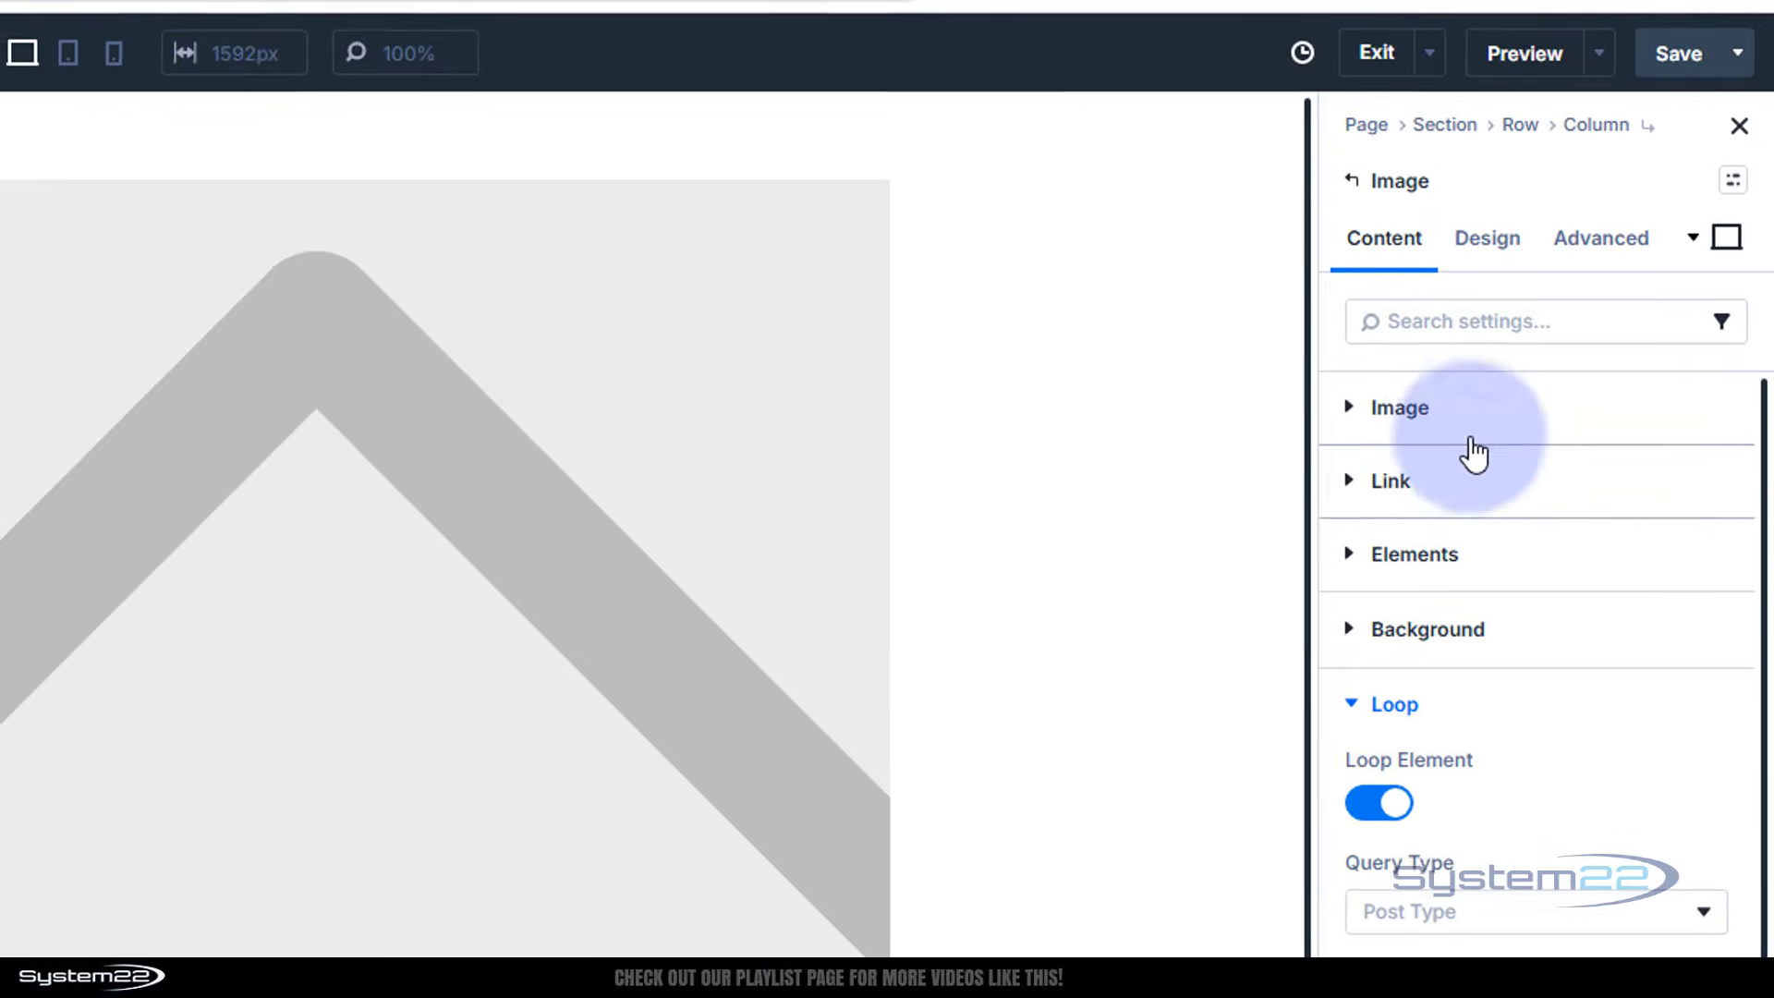
click(1438, 412)
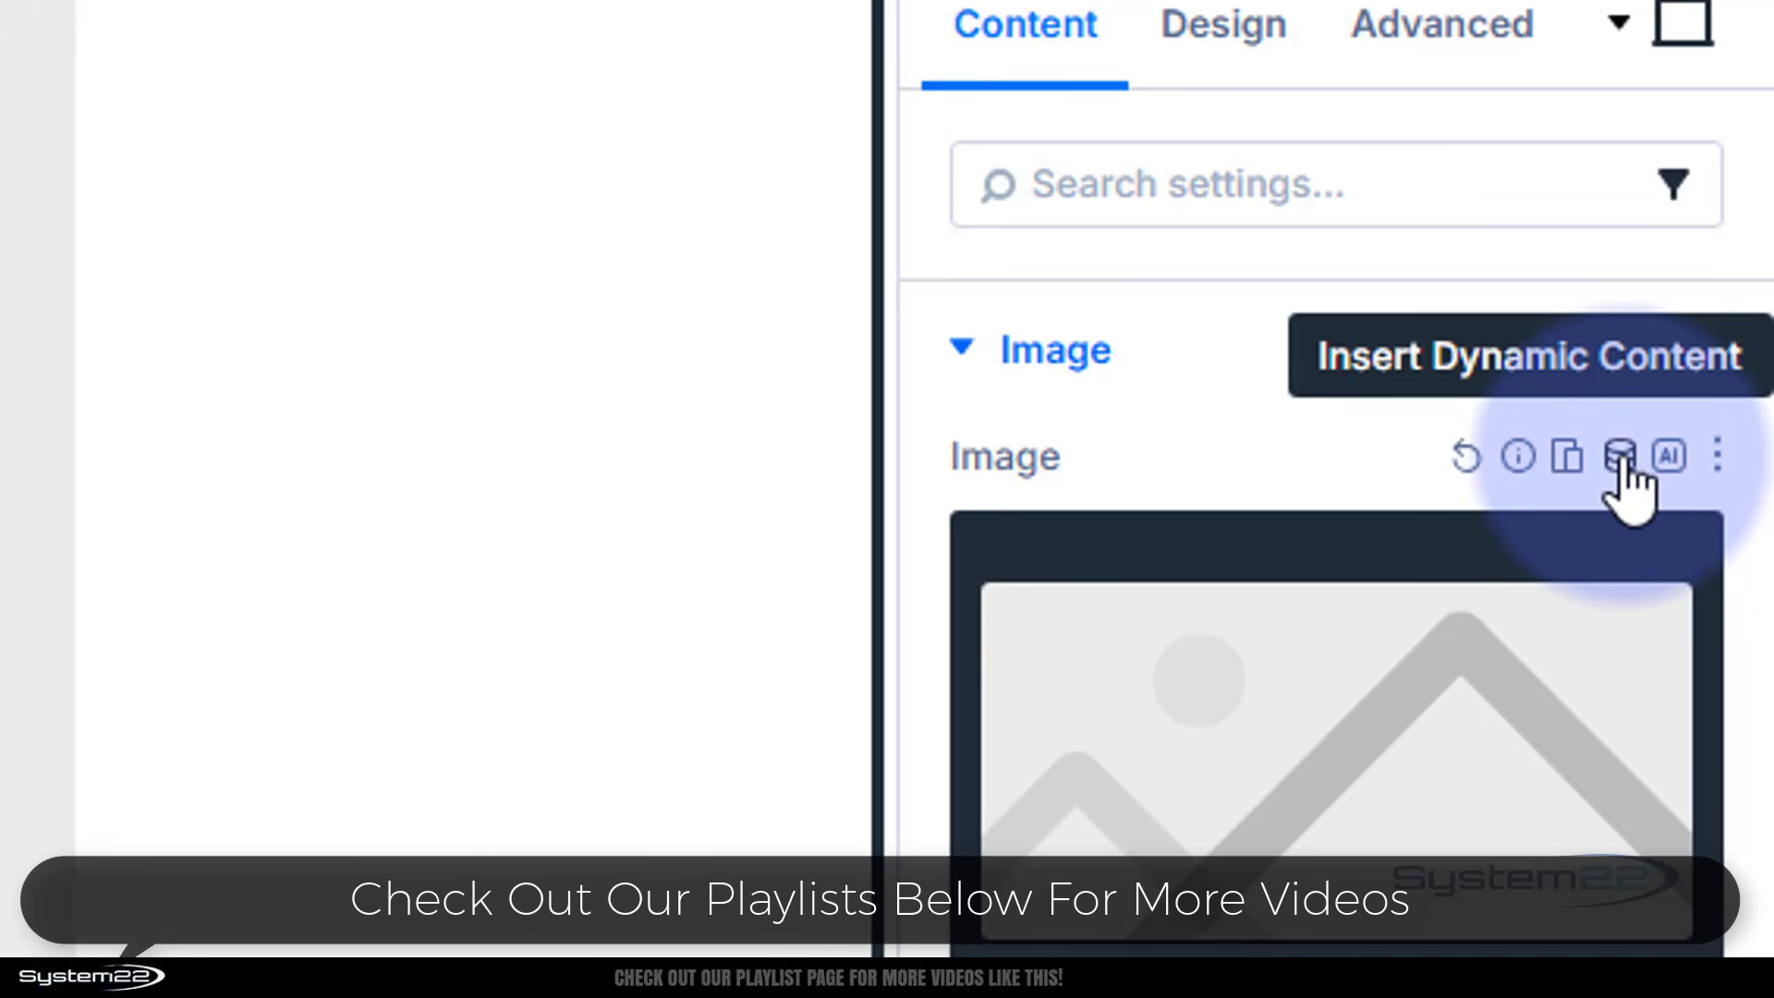
click(1621, 455)
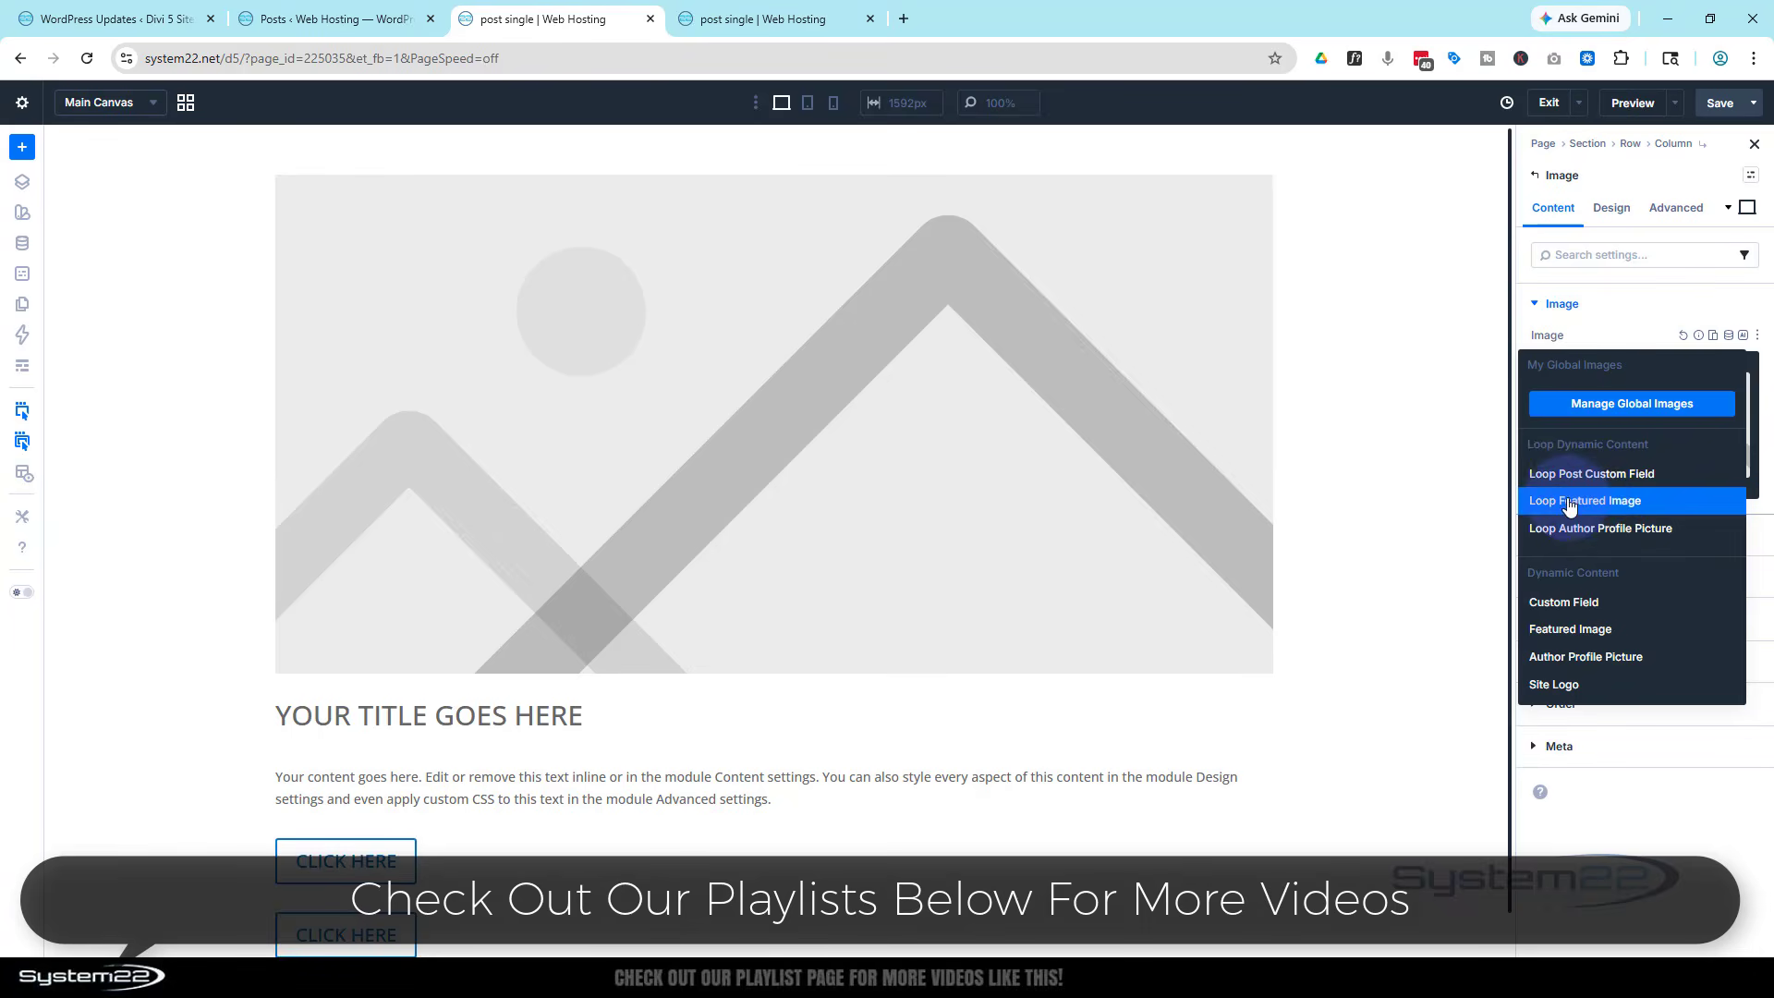
click(1586, 502)
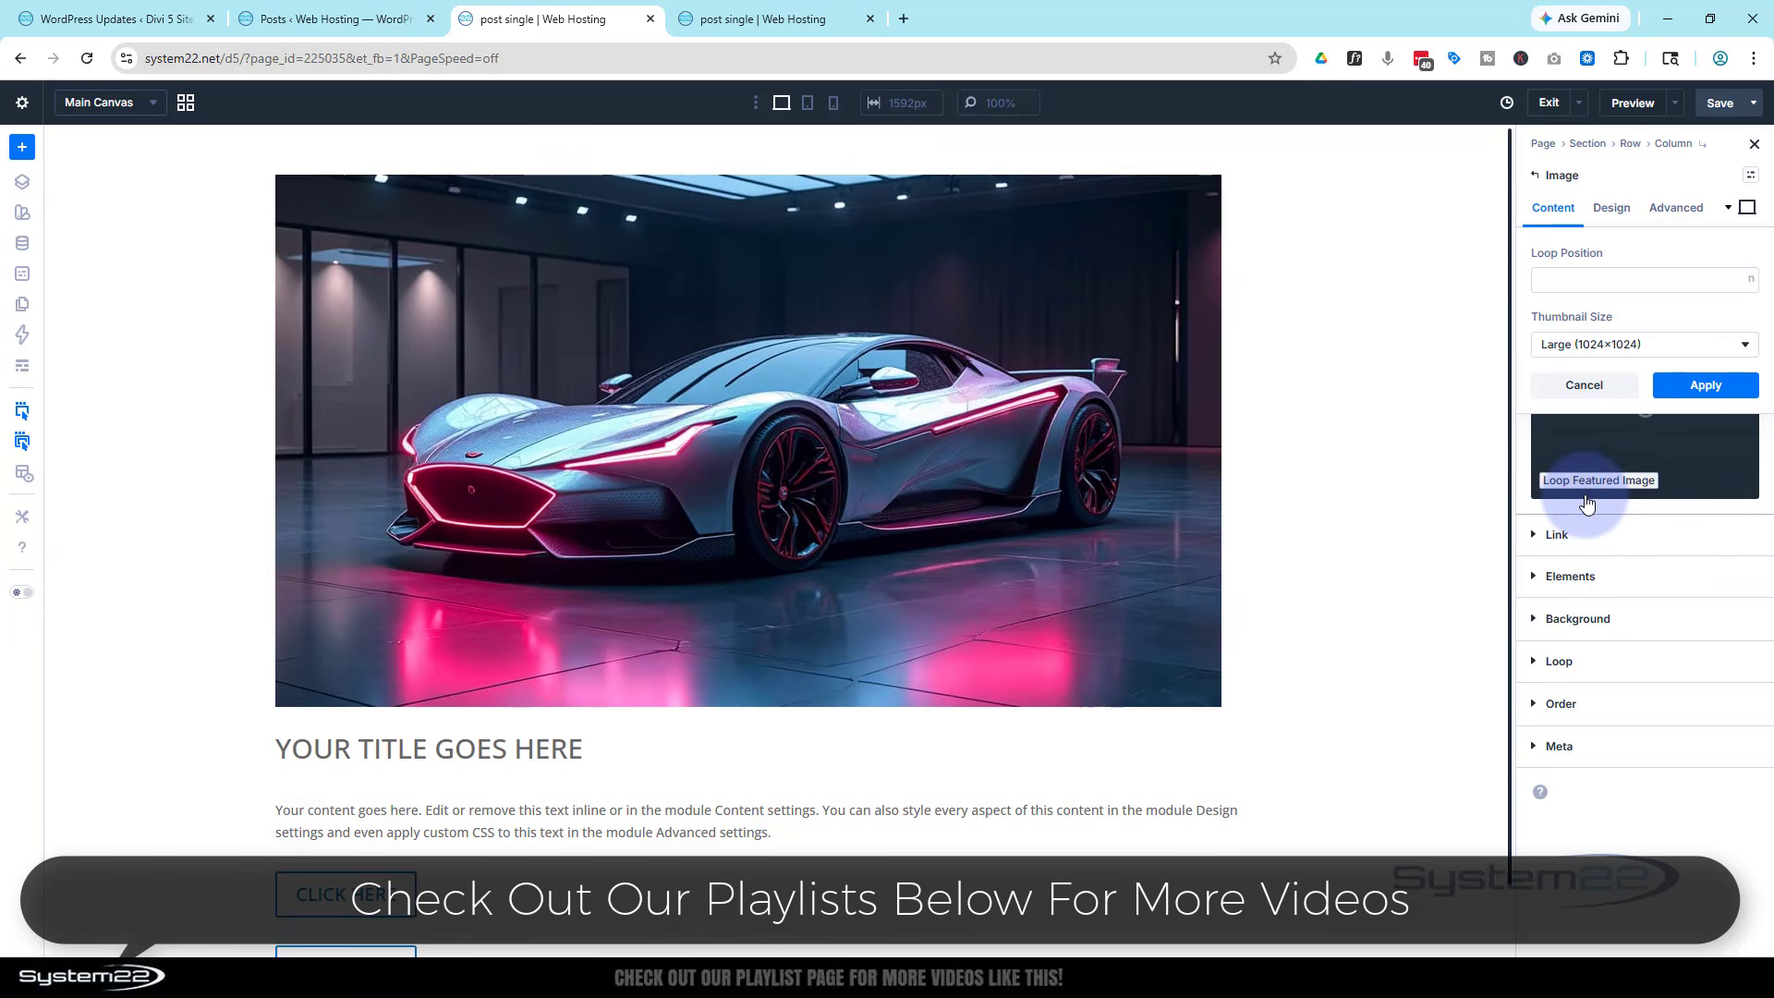
click(1695, 400)
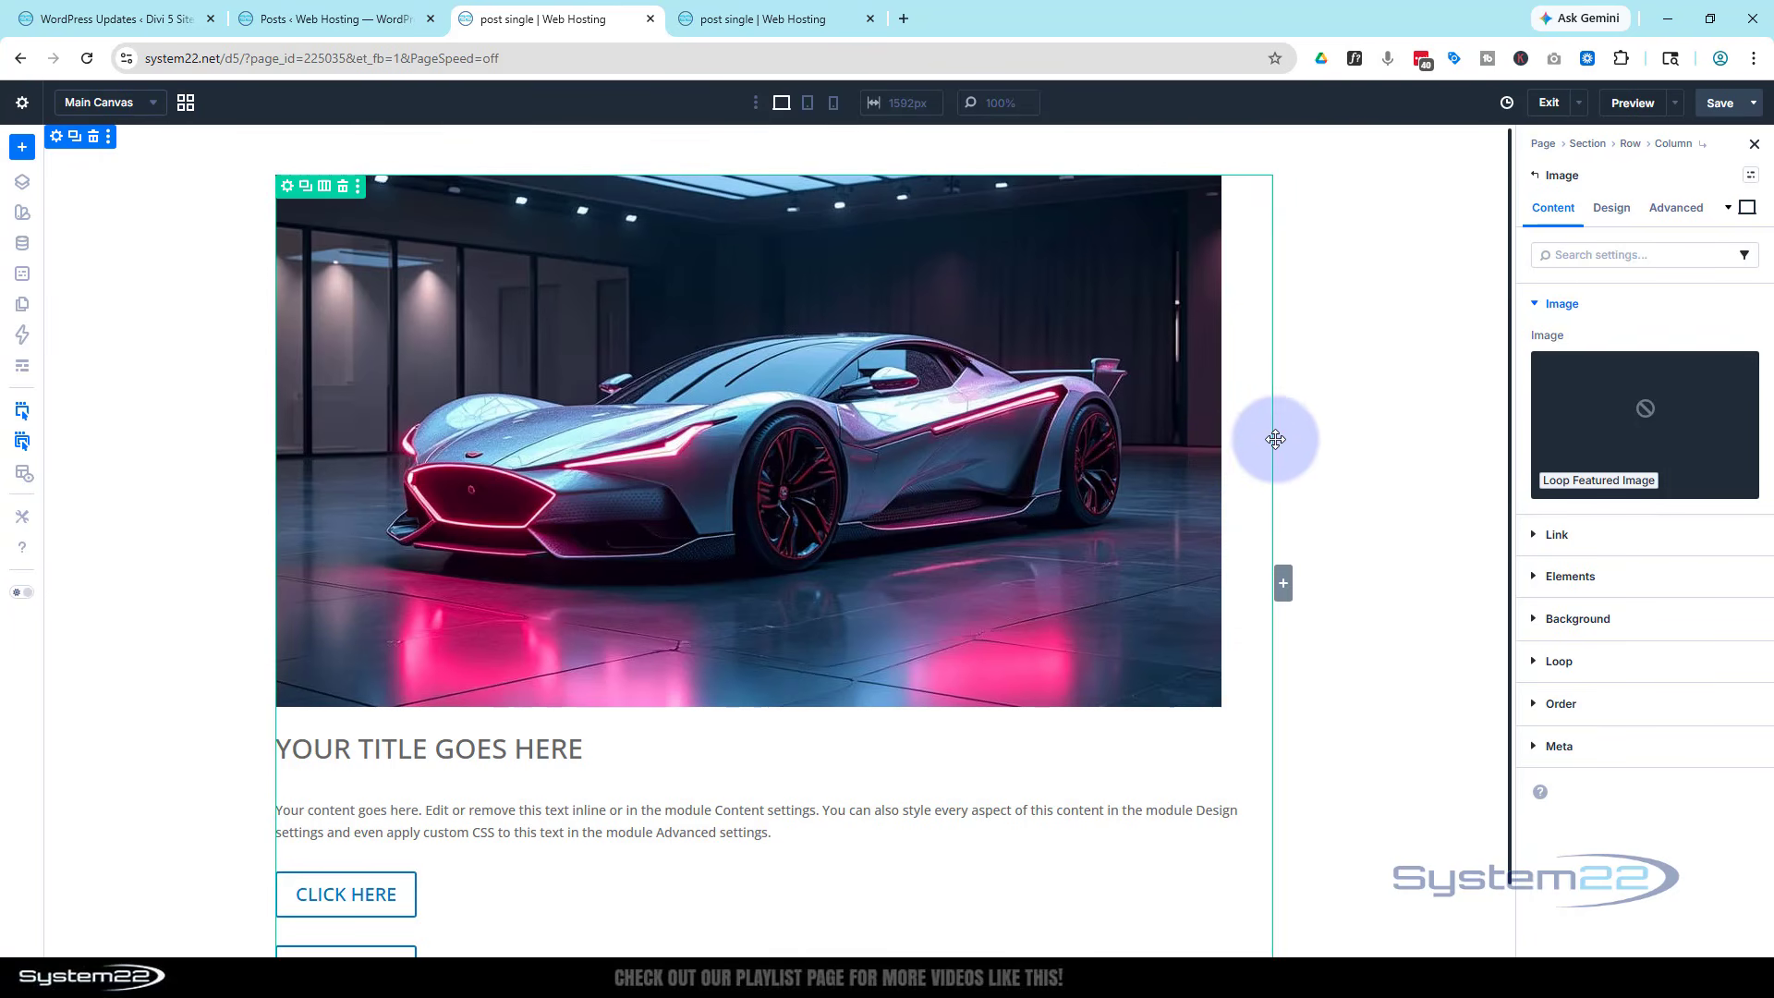
Enable Force Fullwidth in the Image module's sizing settings so the picture fills its column.
click(1611, 208)
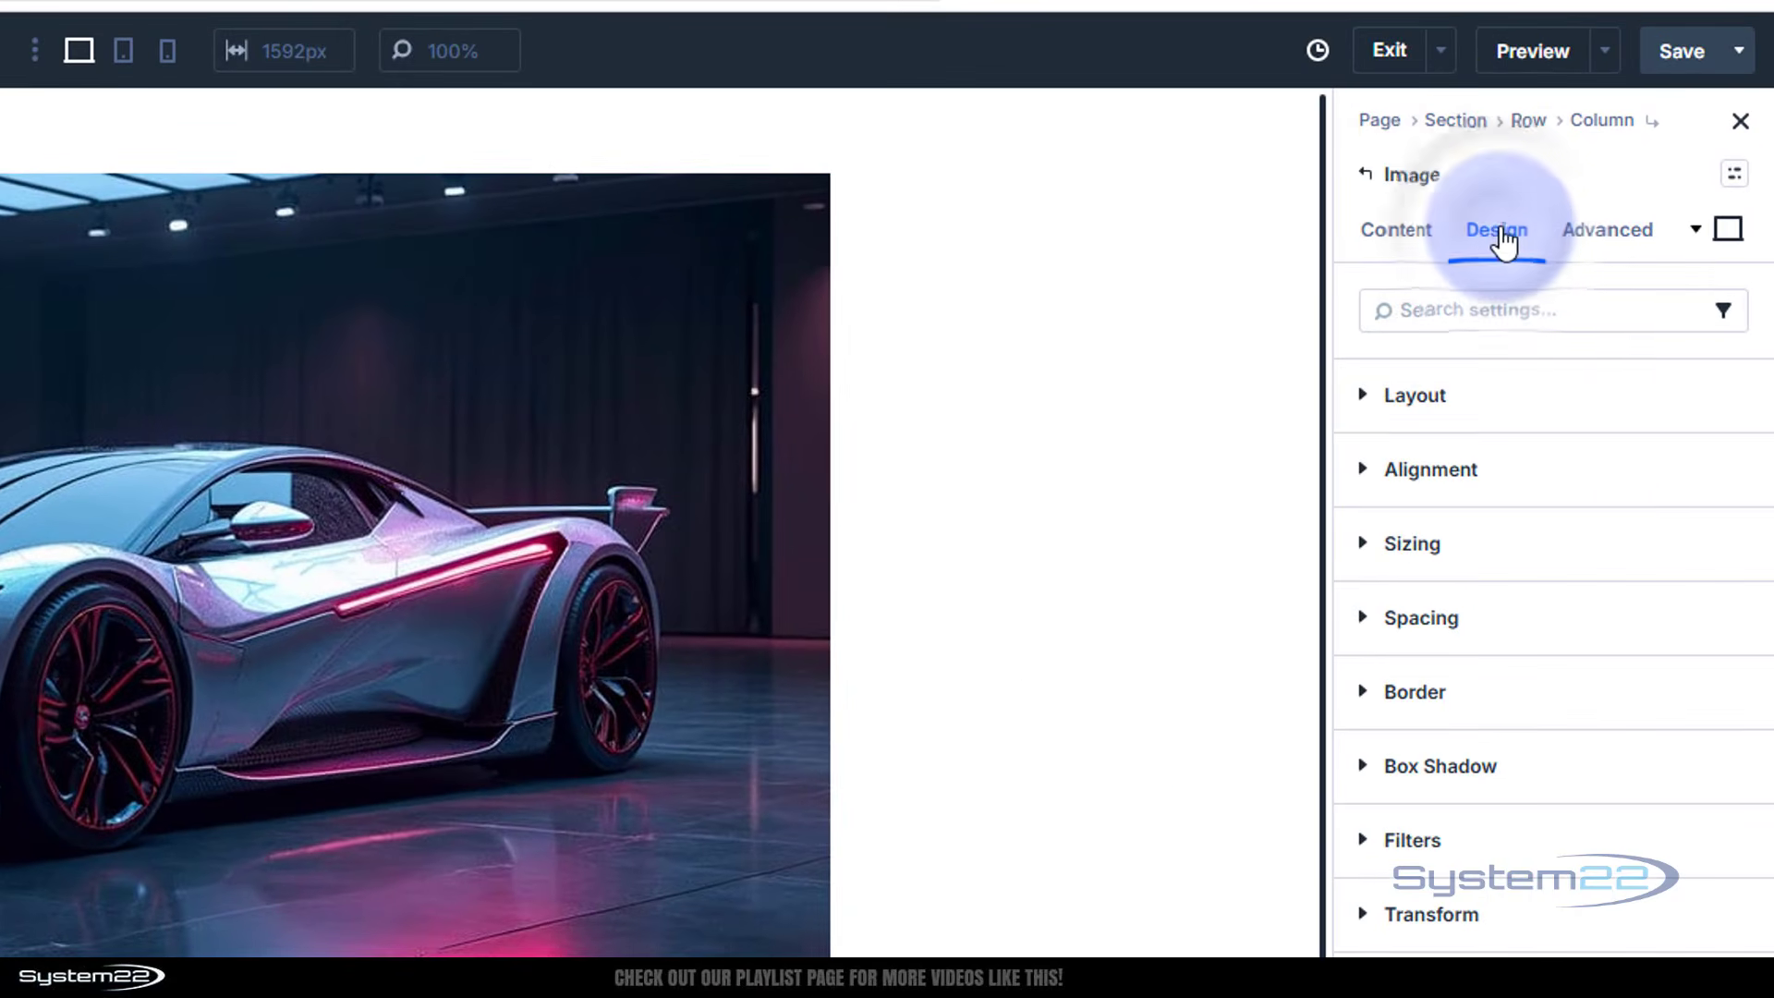
click(1557, 558)
click(1397, 642)
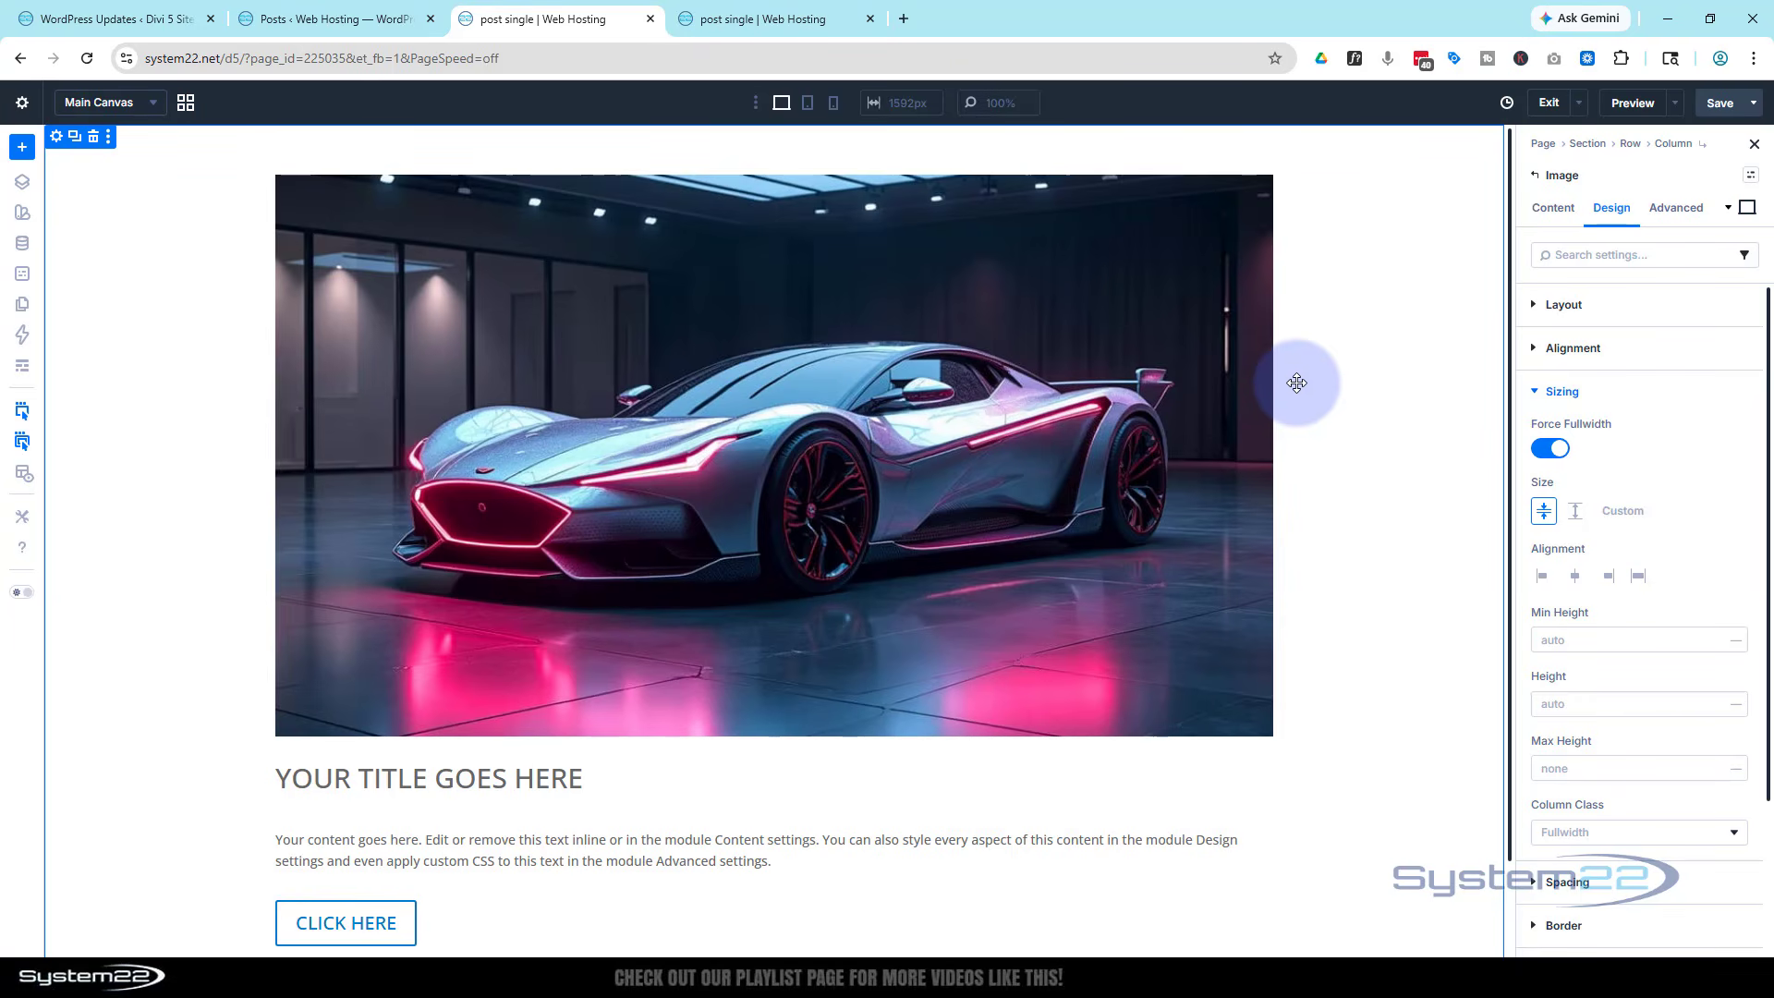
click(1530, 388)
Set the text of the Heading nested in the Image module to the dynamic Loop Post Title.
click(1552, 207)
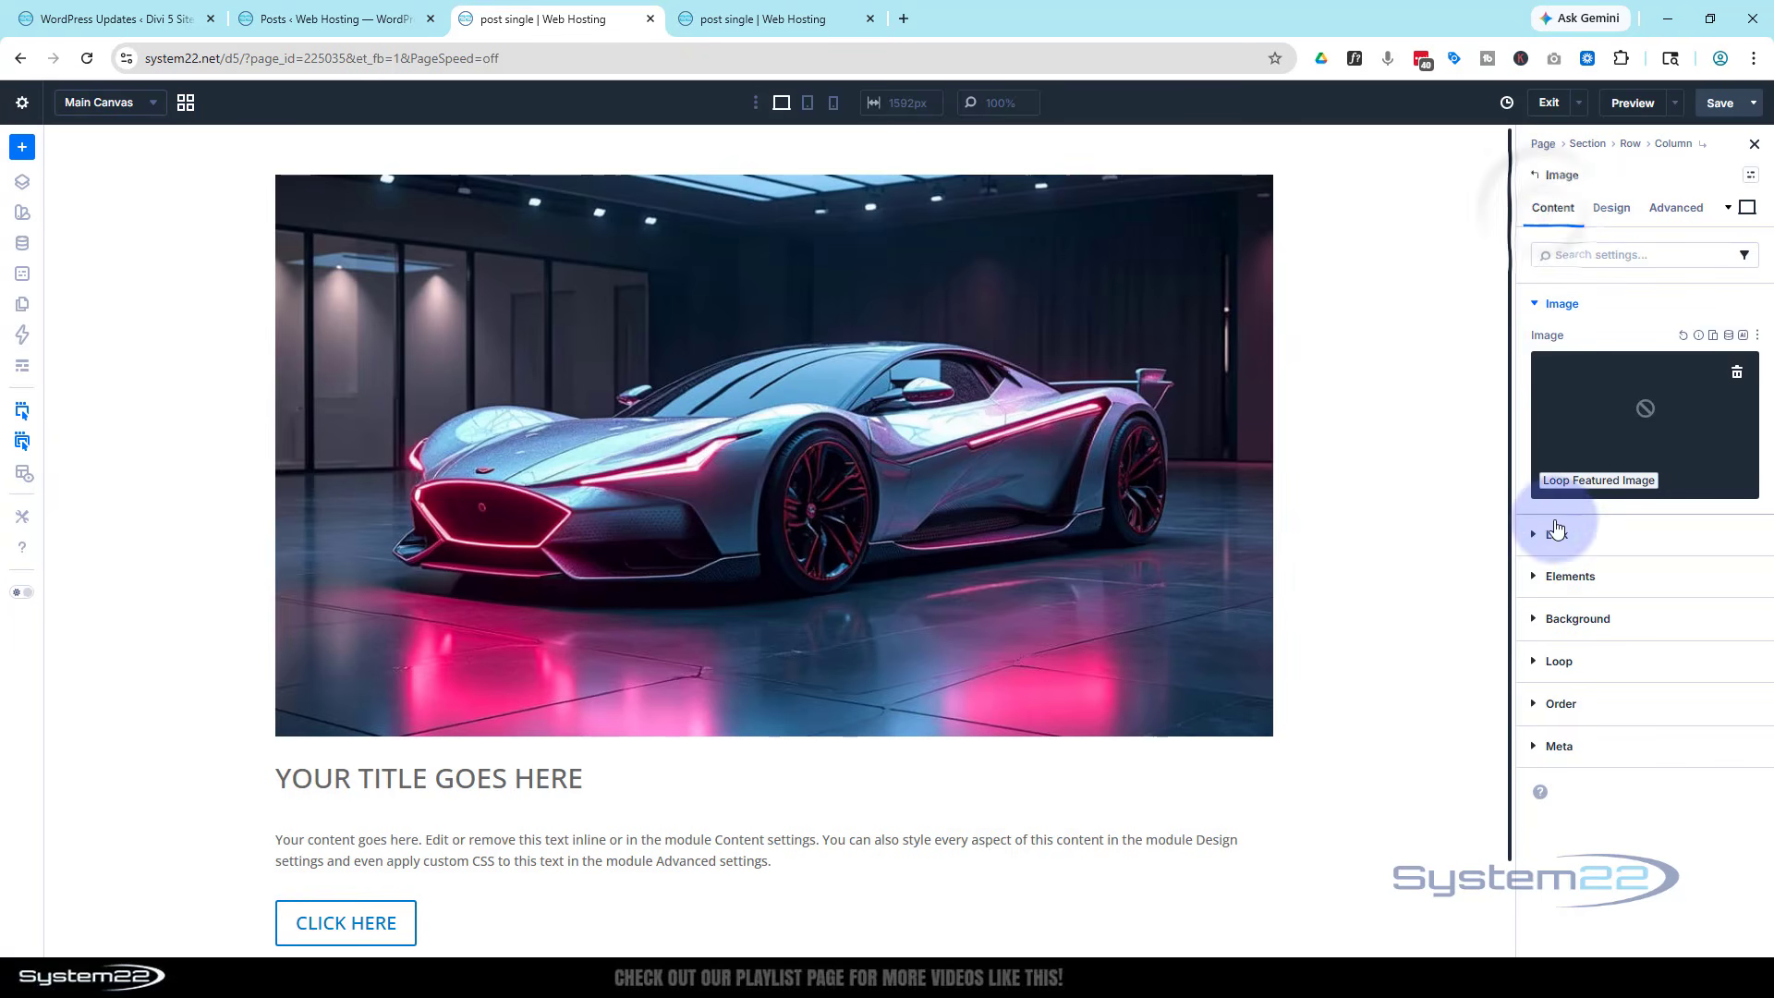
click(1538, 575)
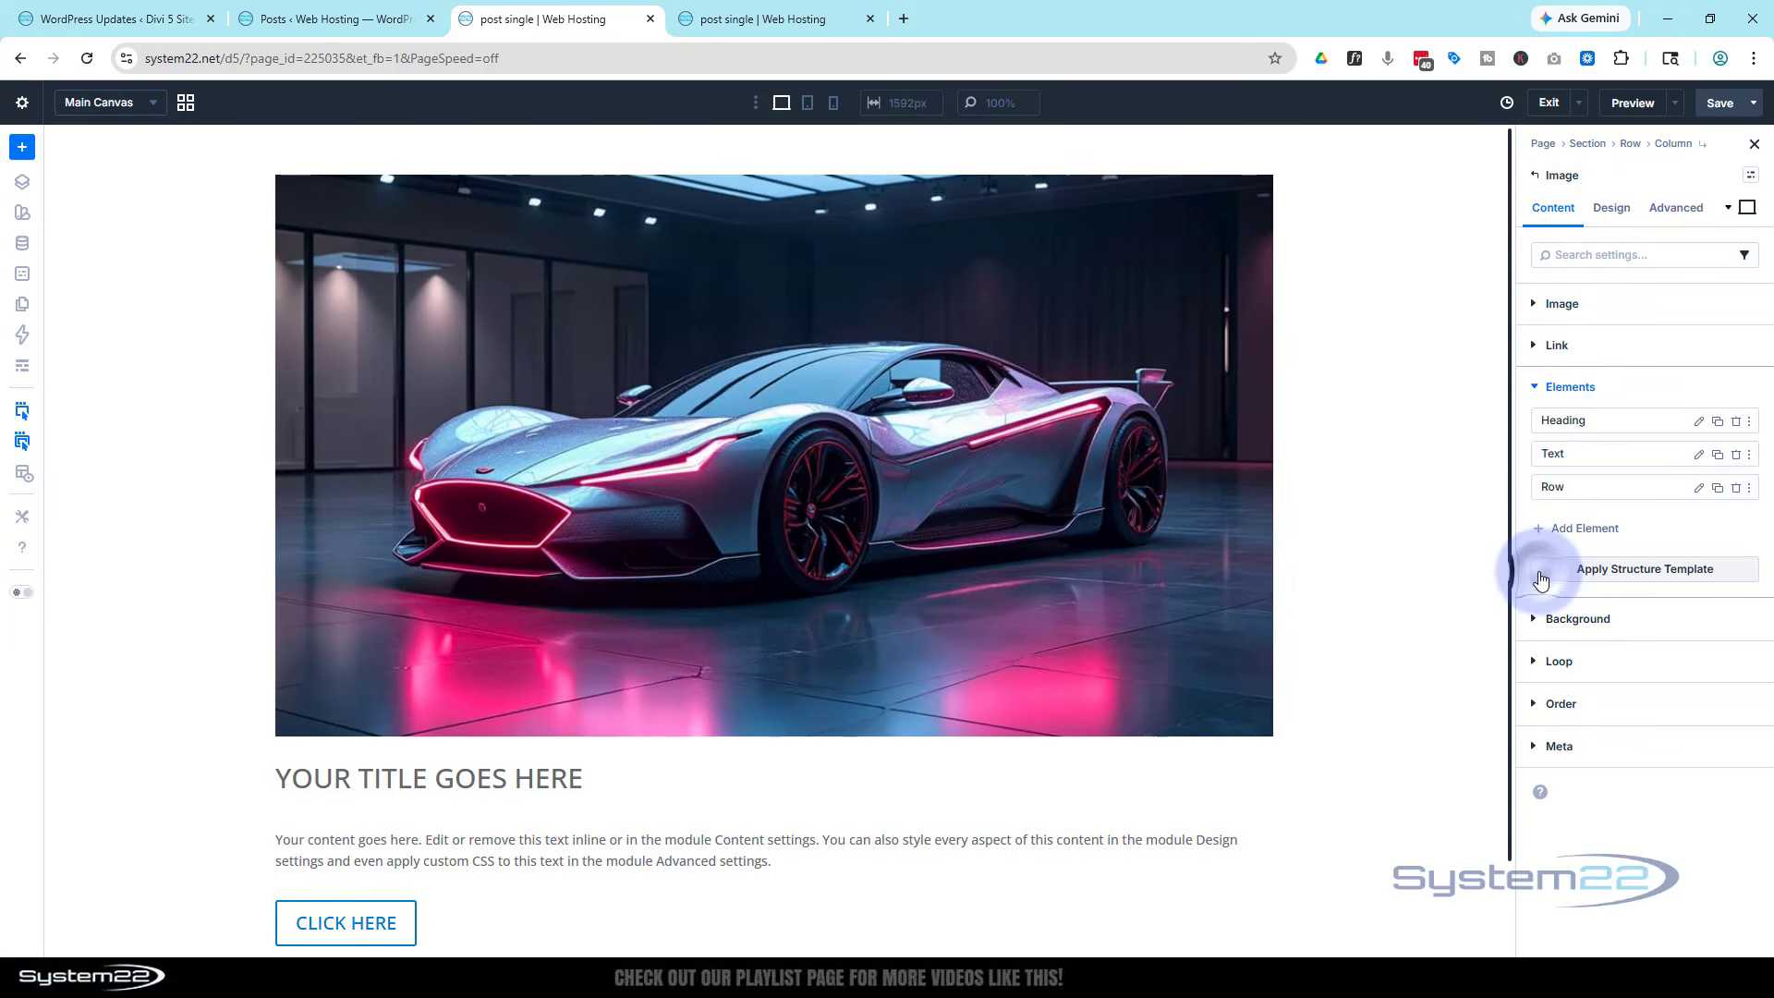
click(1700, 422)
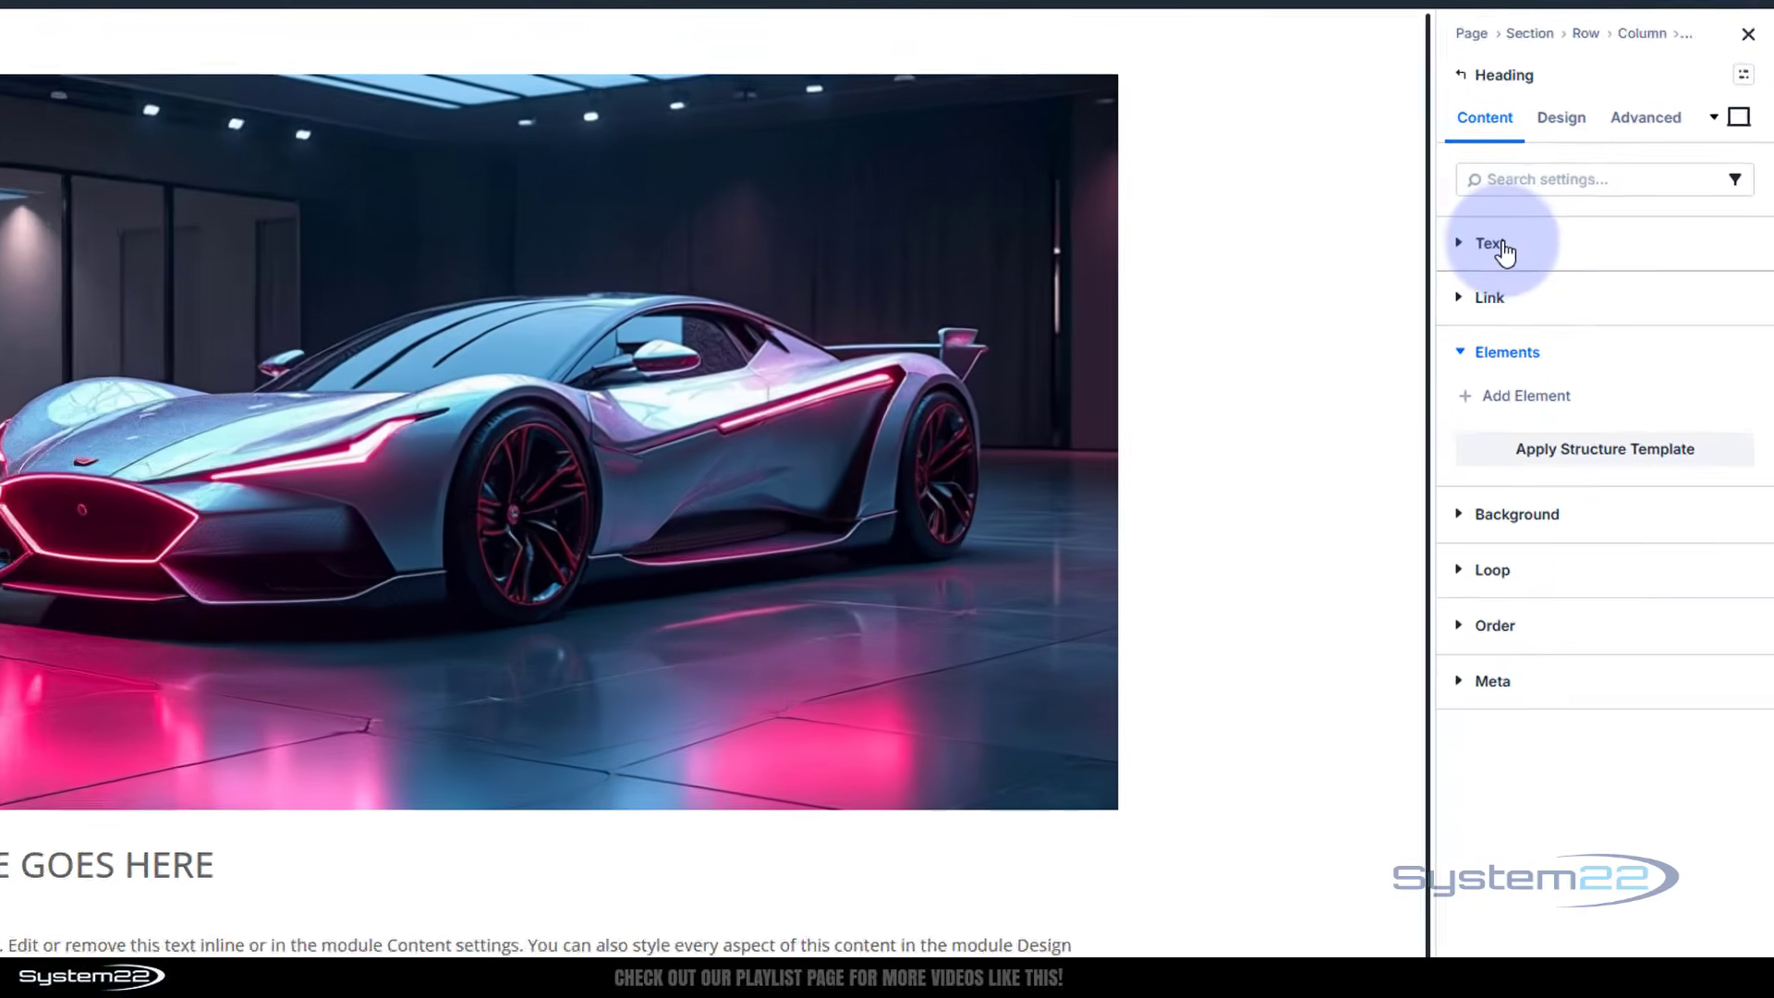
click(1563, 307)
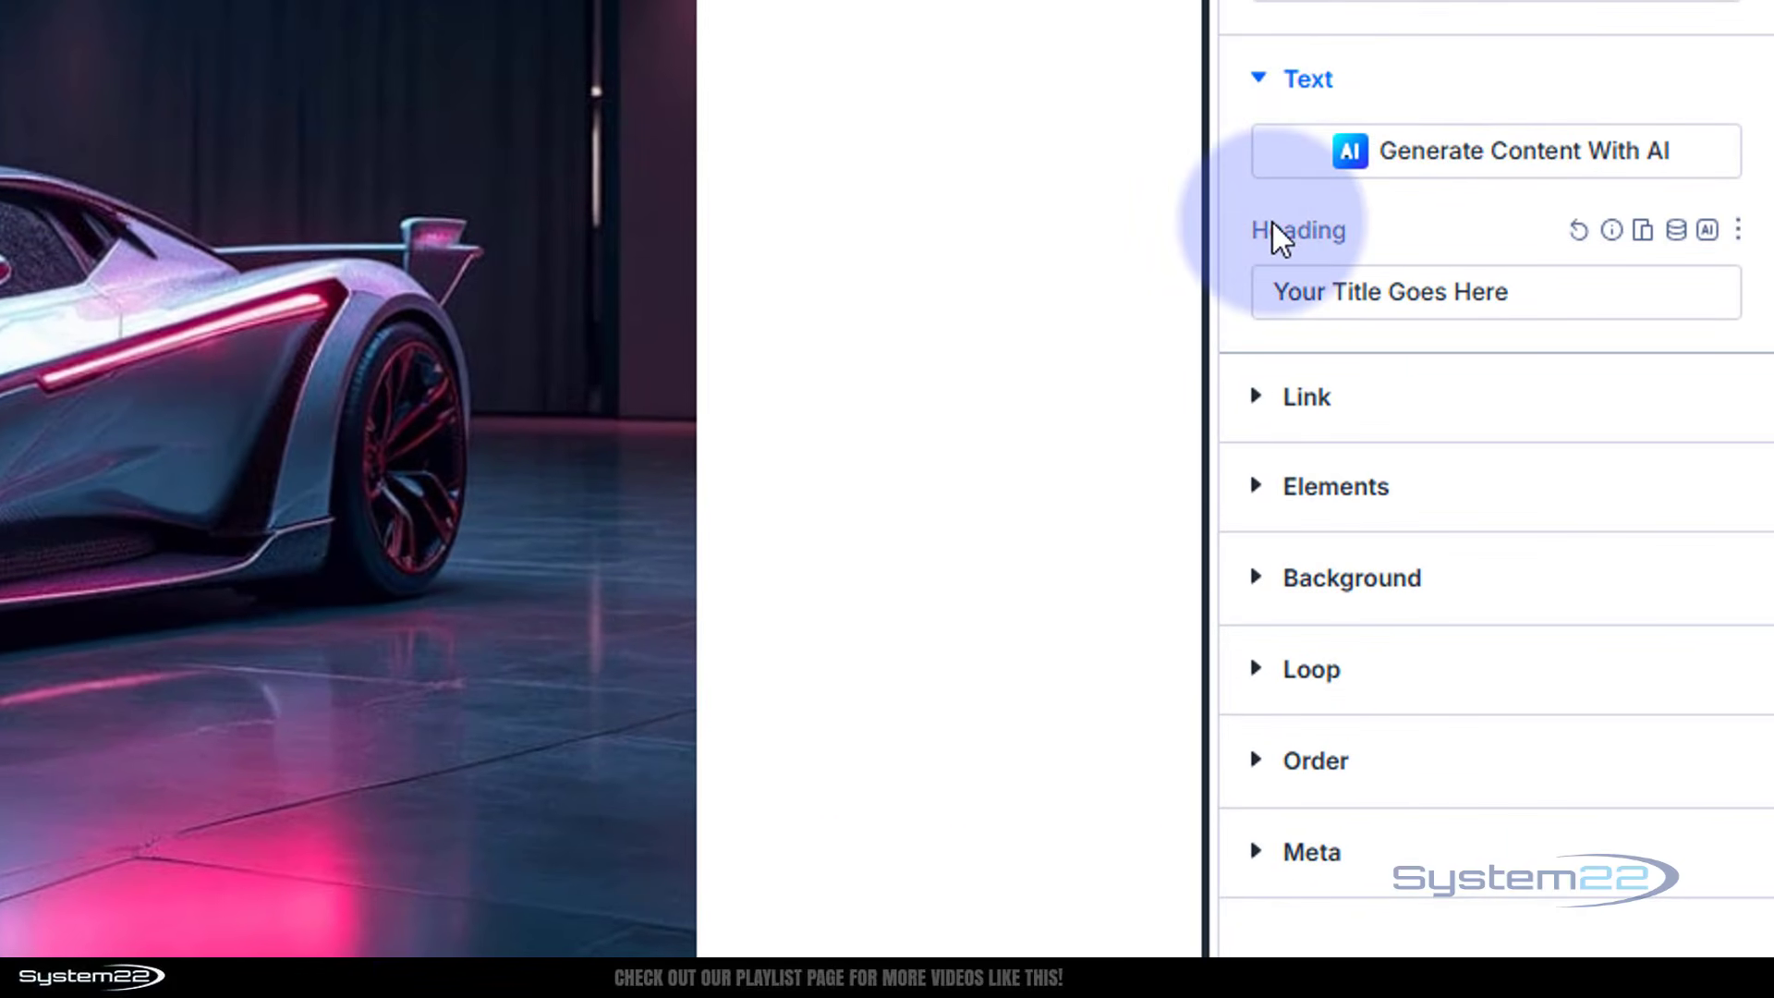
click(1676, 231)
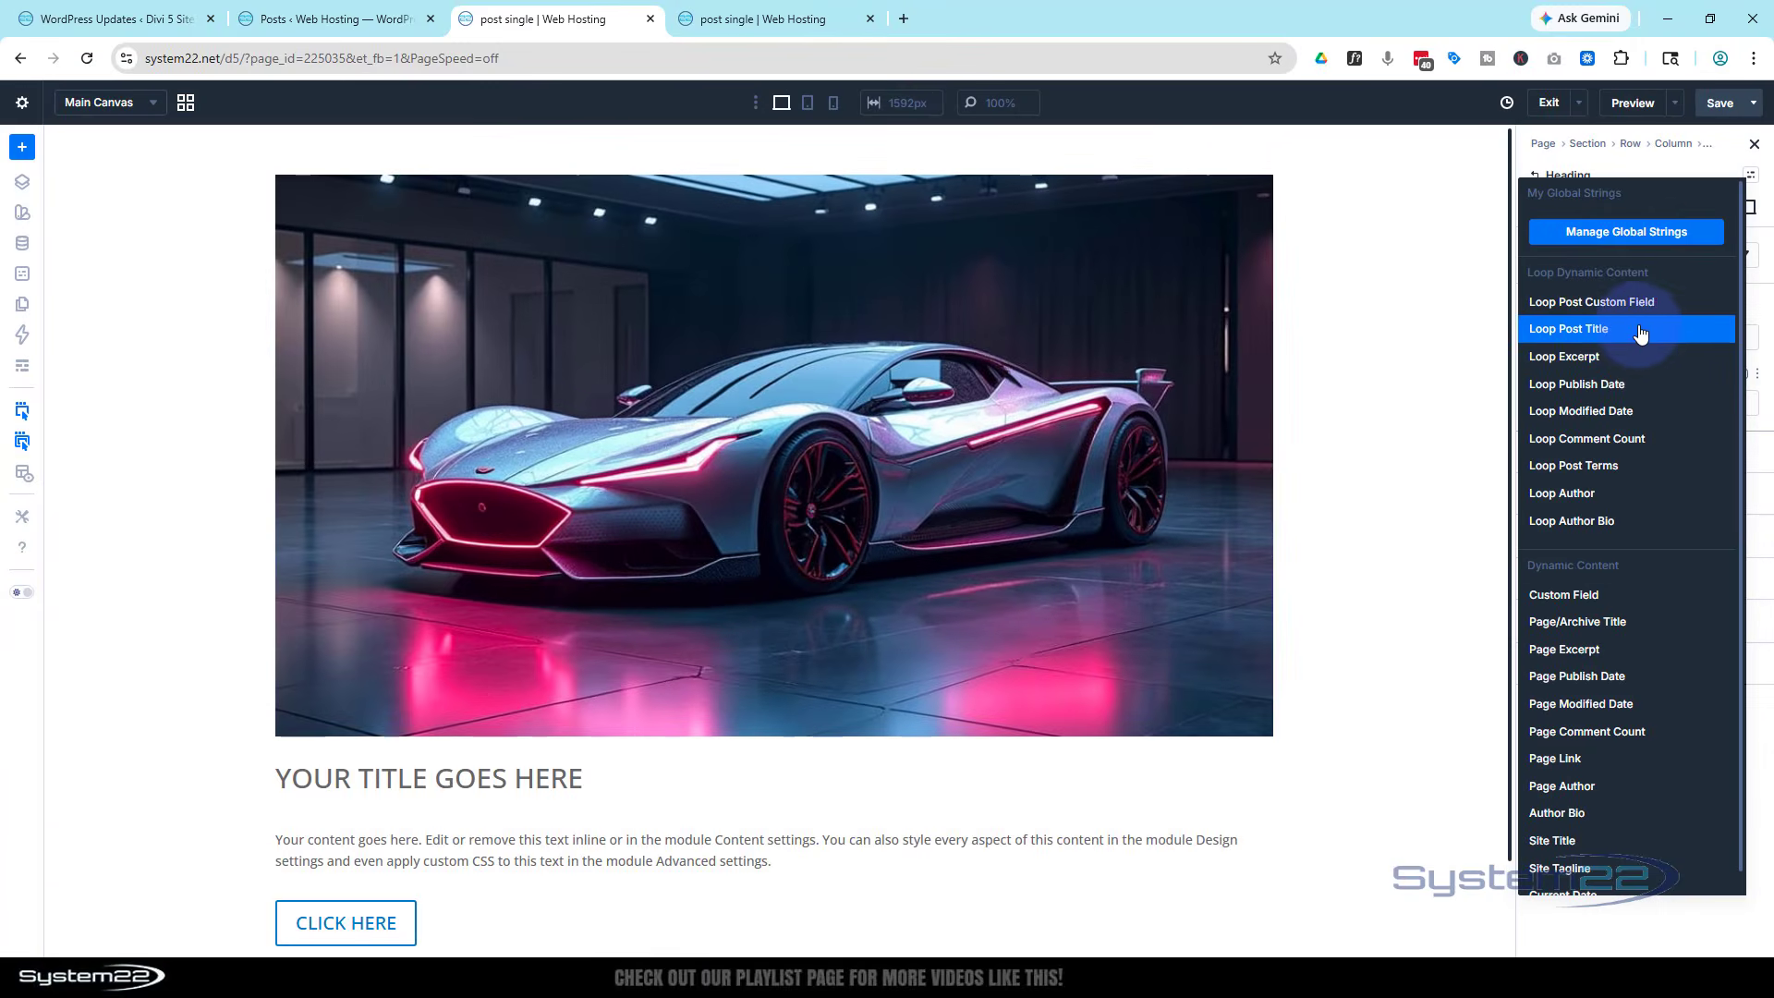
click(1494, 149)
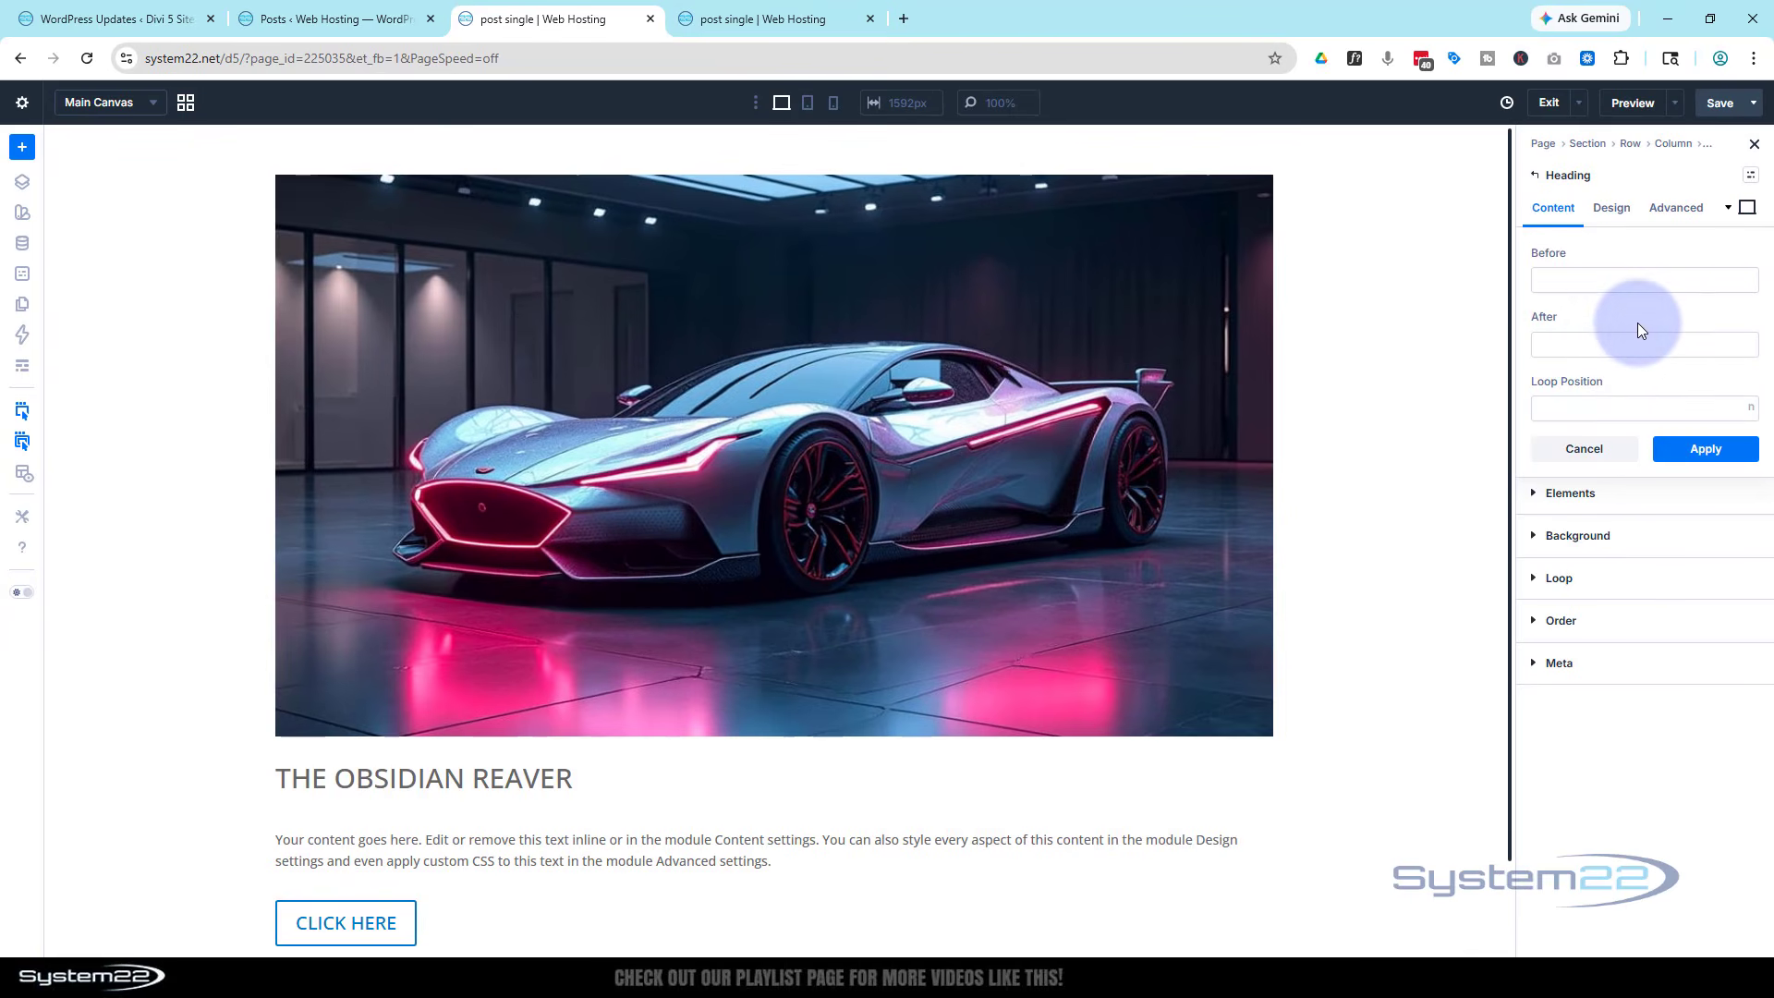
click(1707, 451)
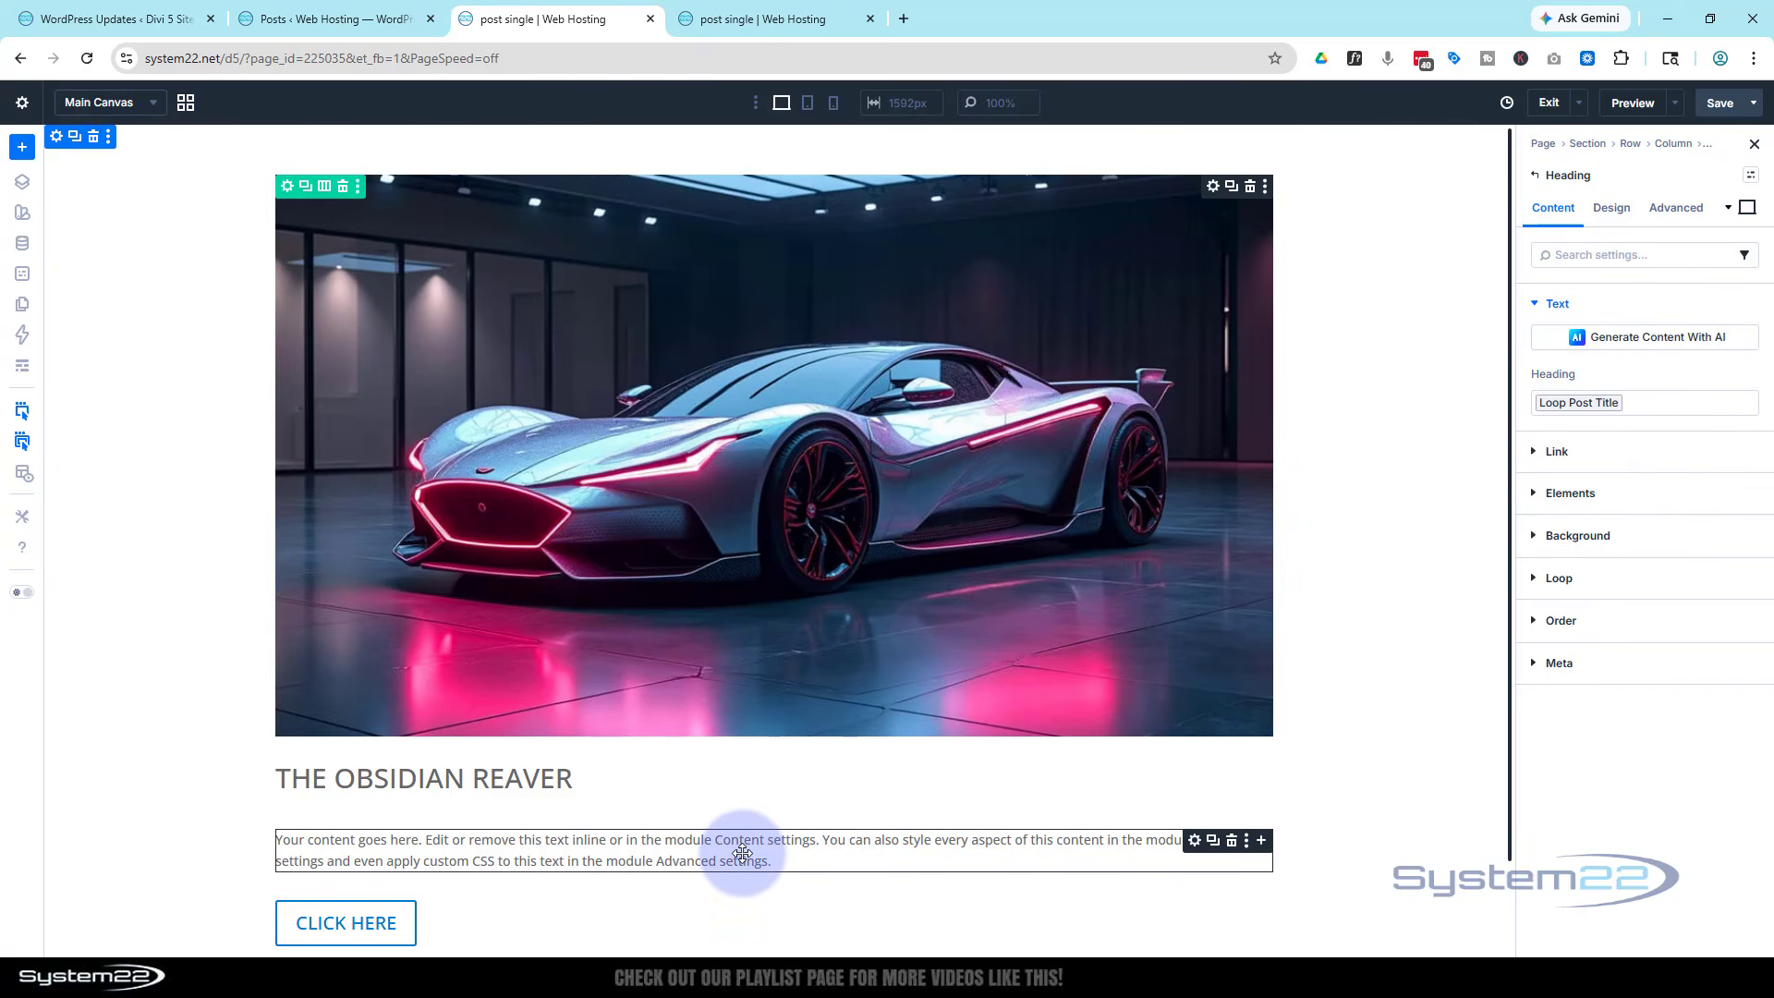
Set the nested Text module's body to the dynamic Loop Excerpt with Number Of Words set to 50.
click(805, 841)
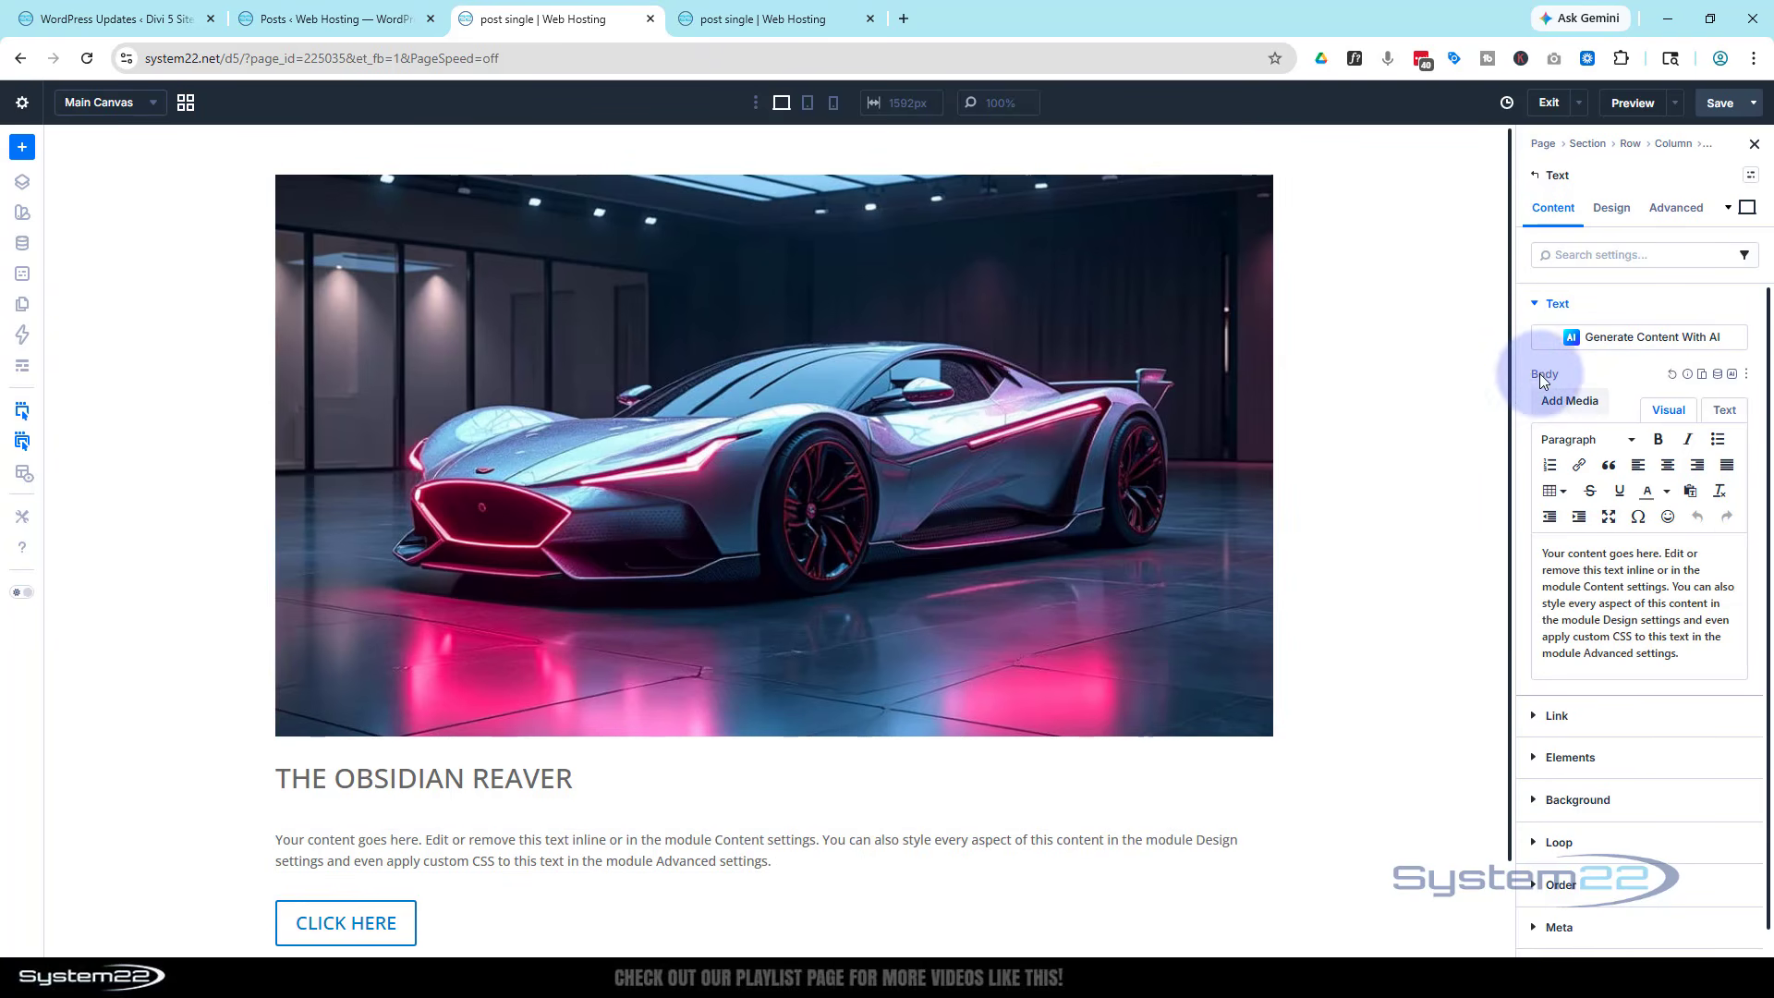
click(1719, 375)
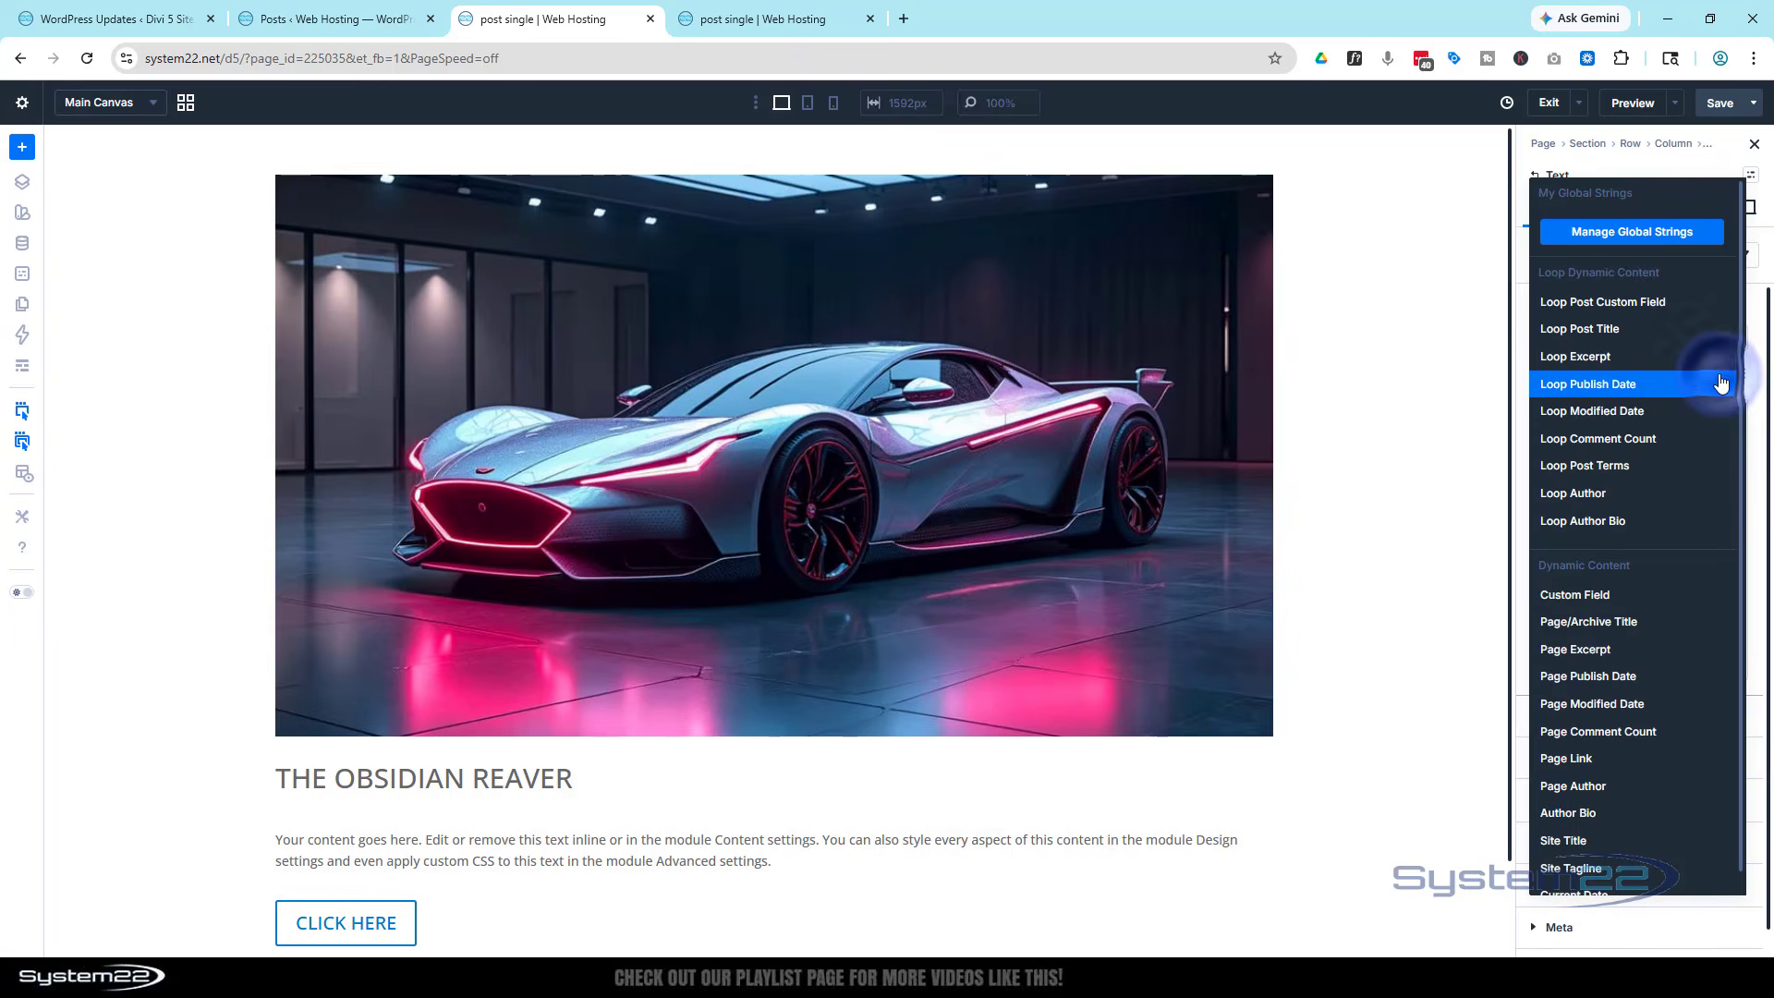
click(1597, 361)
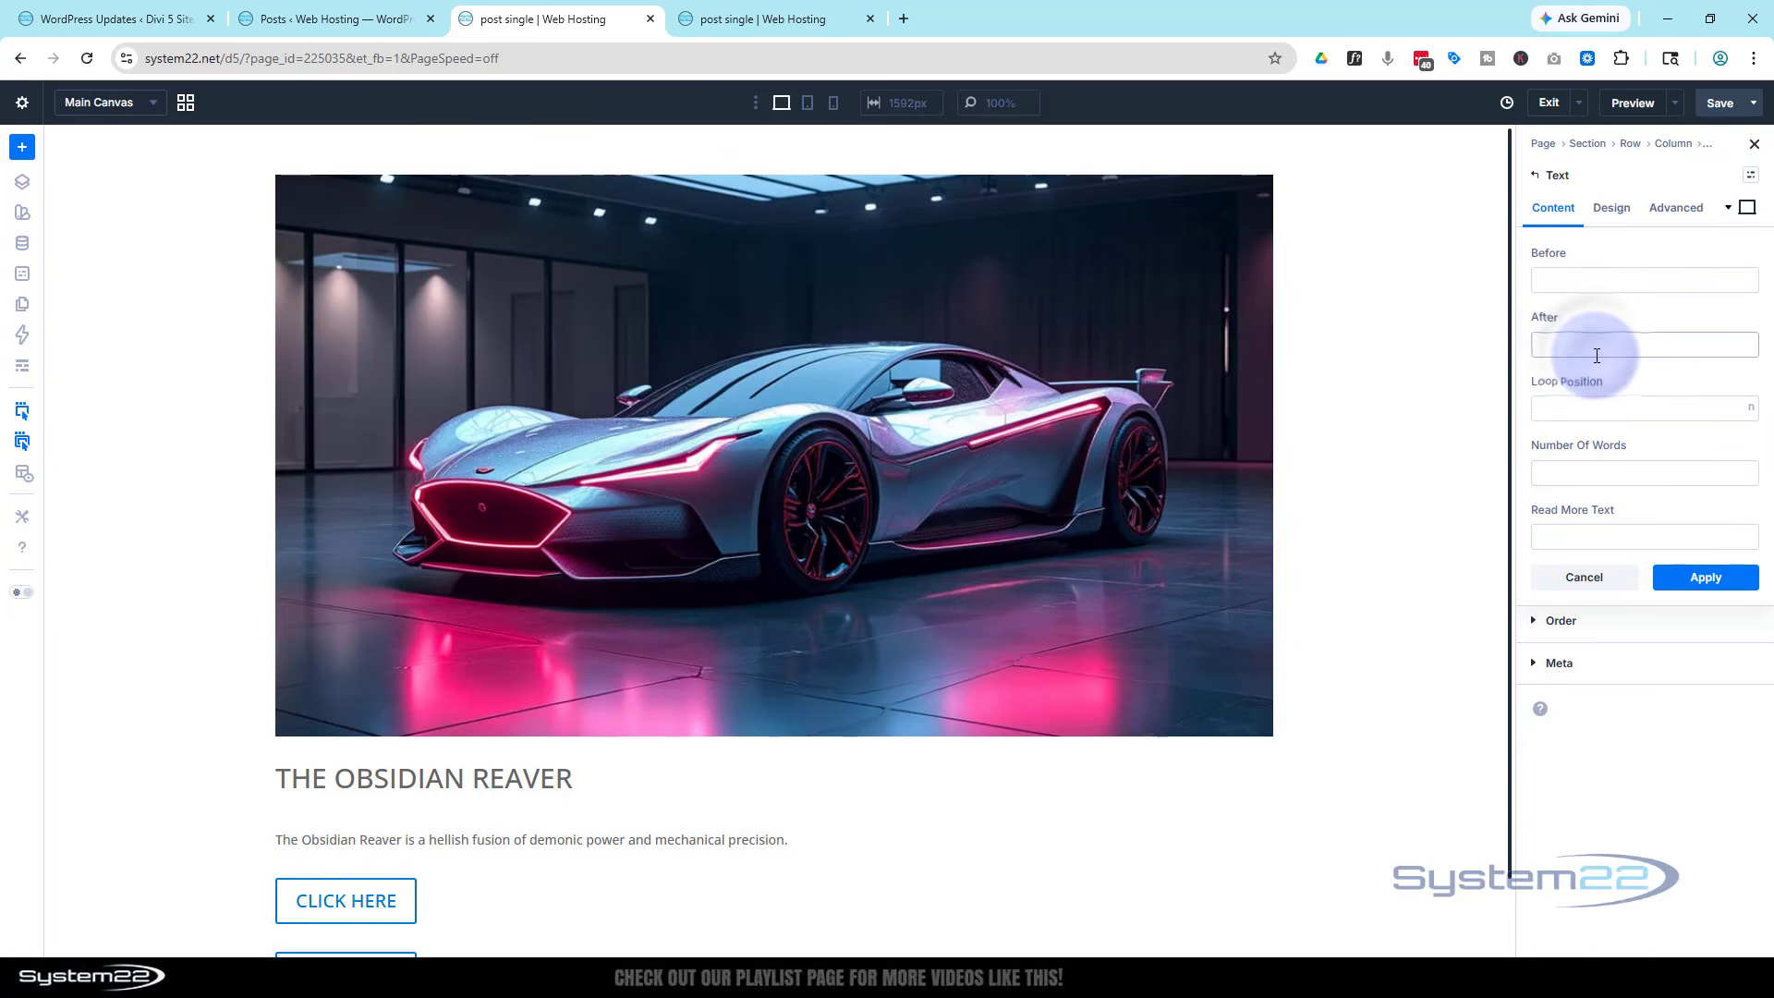
click(1552, 407)
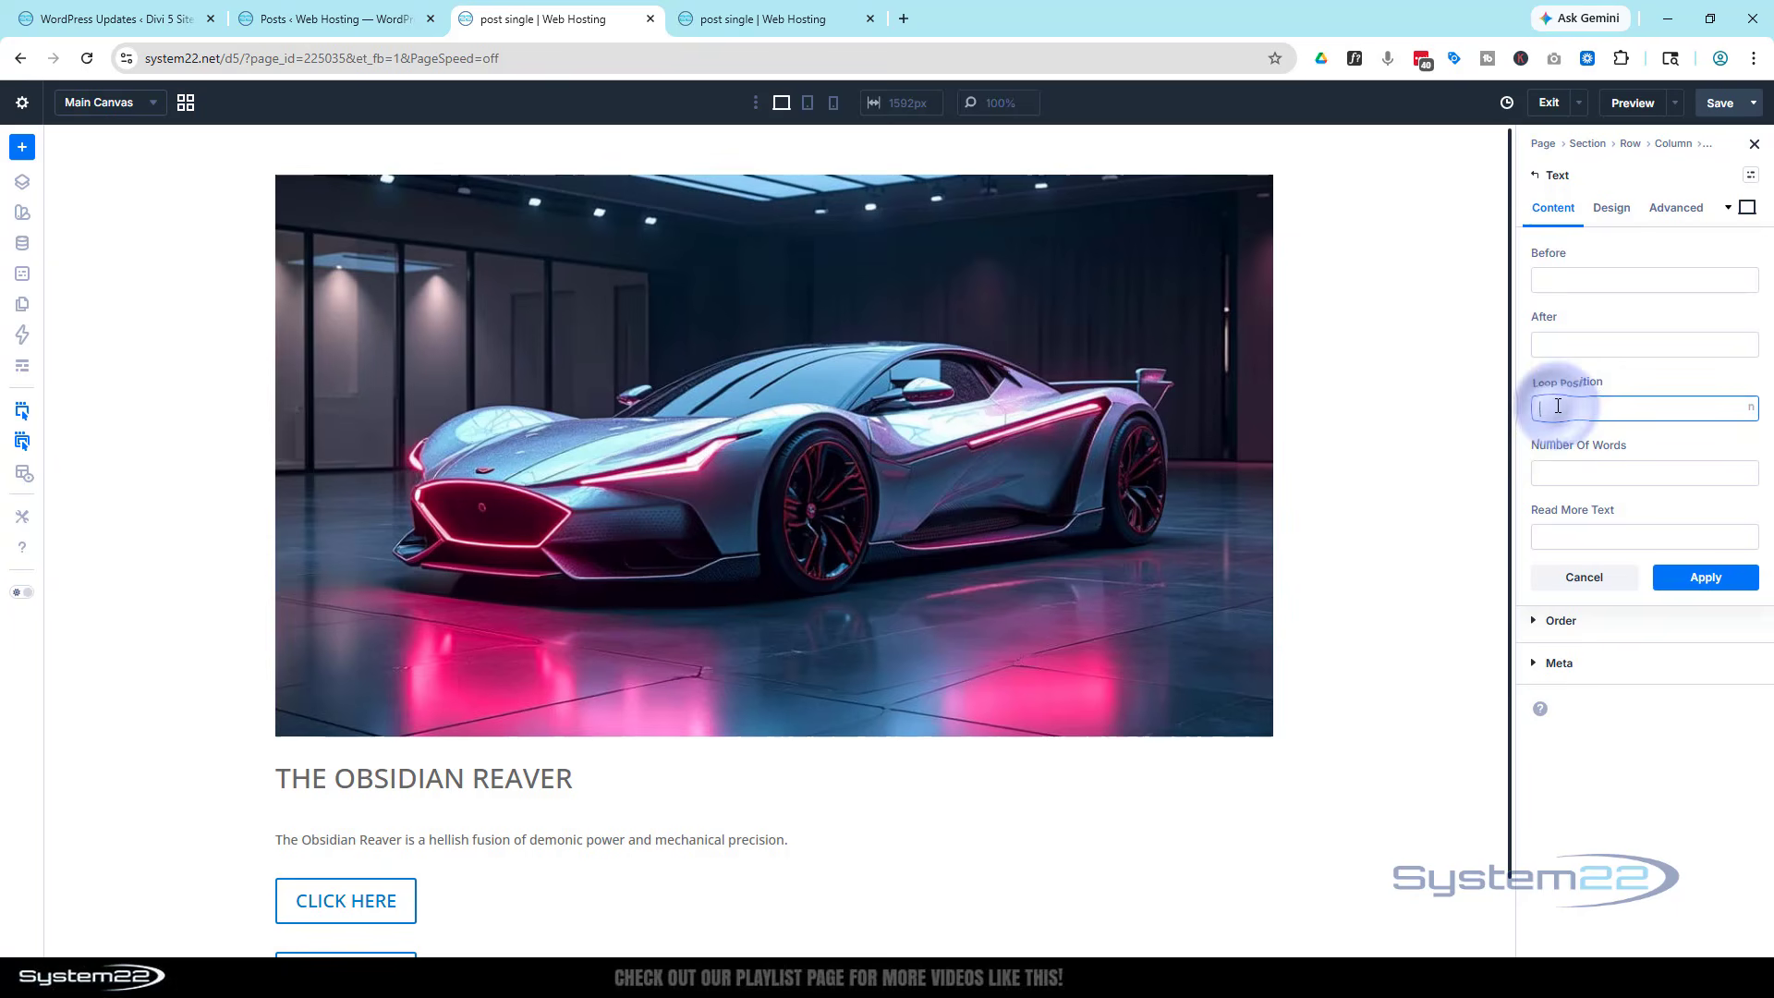
click(1552, 476)
text(50)
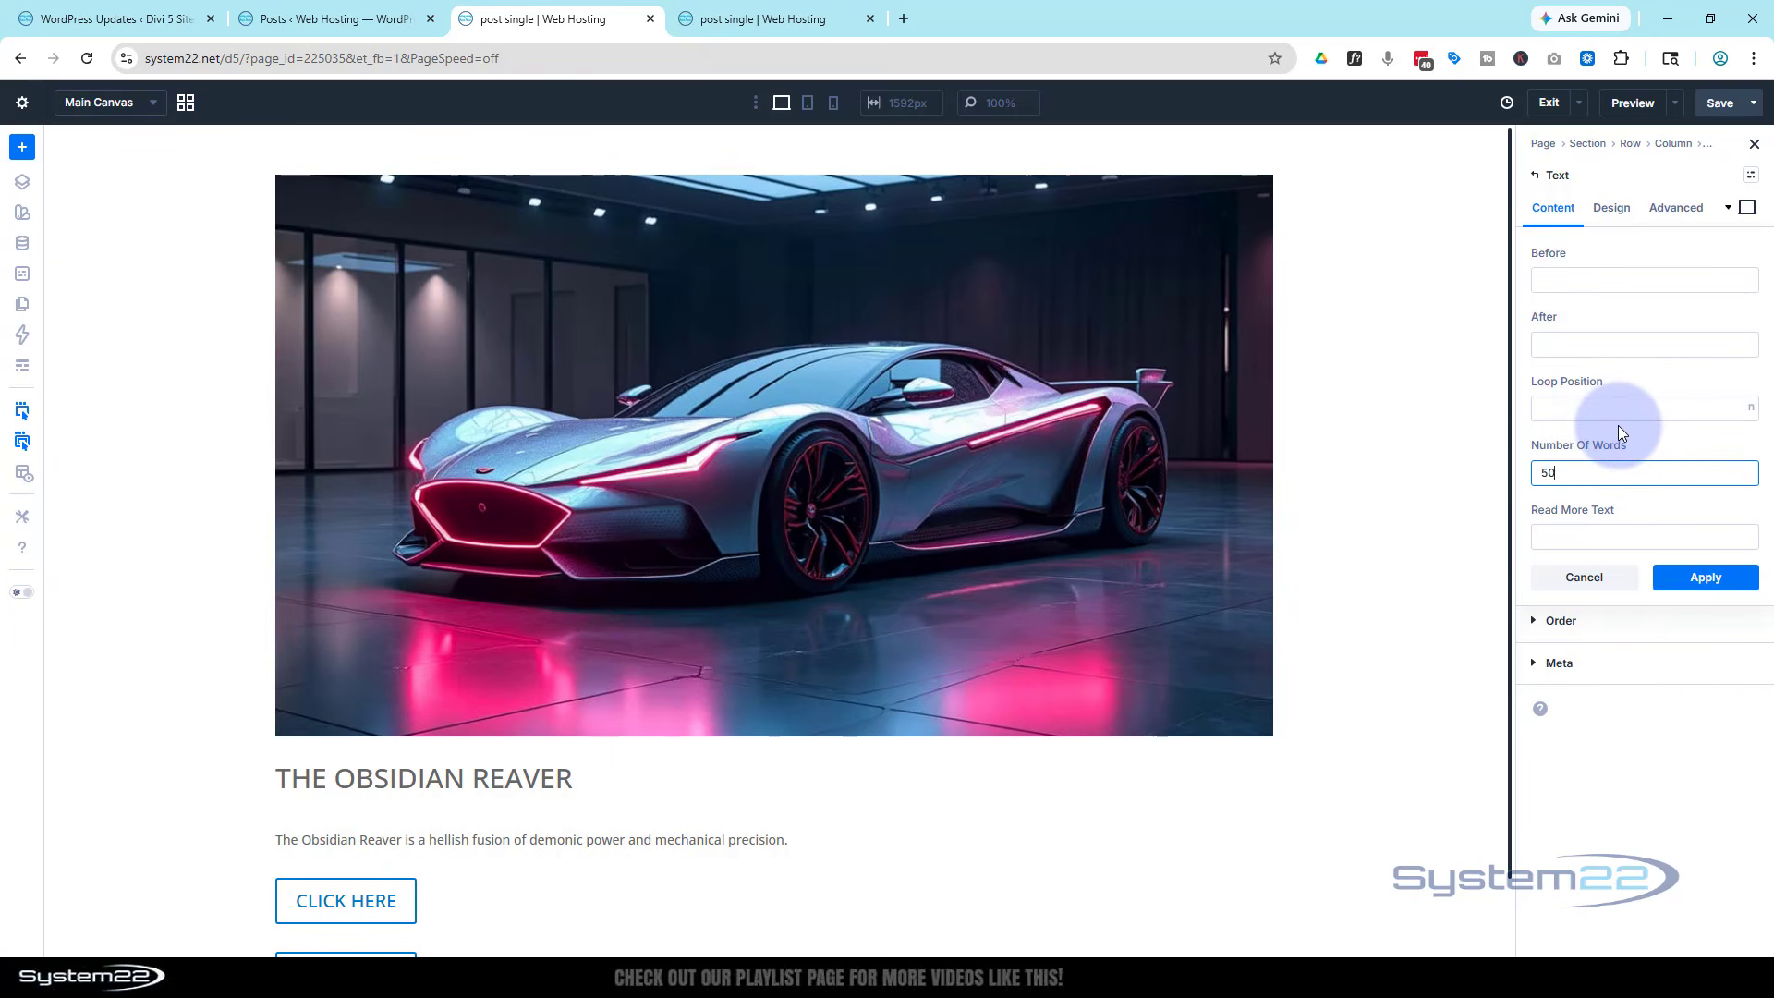
click(1656, 449)
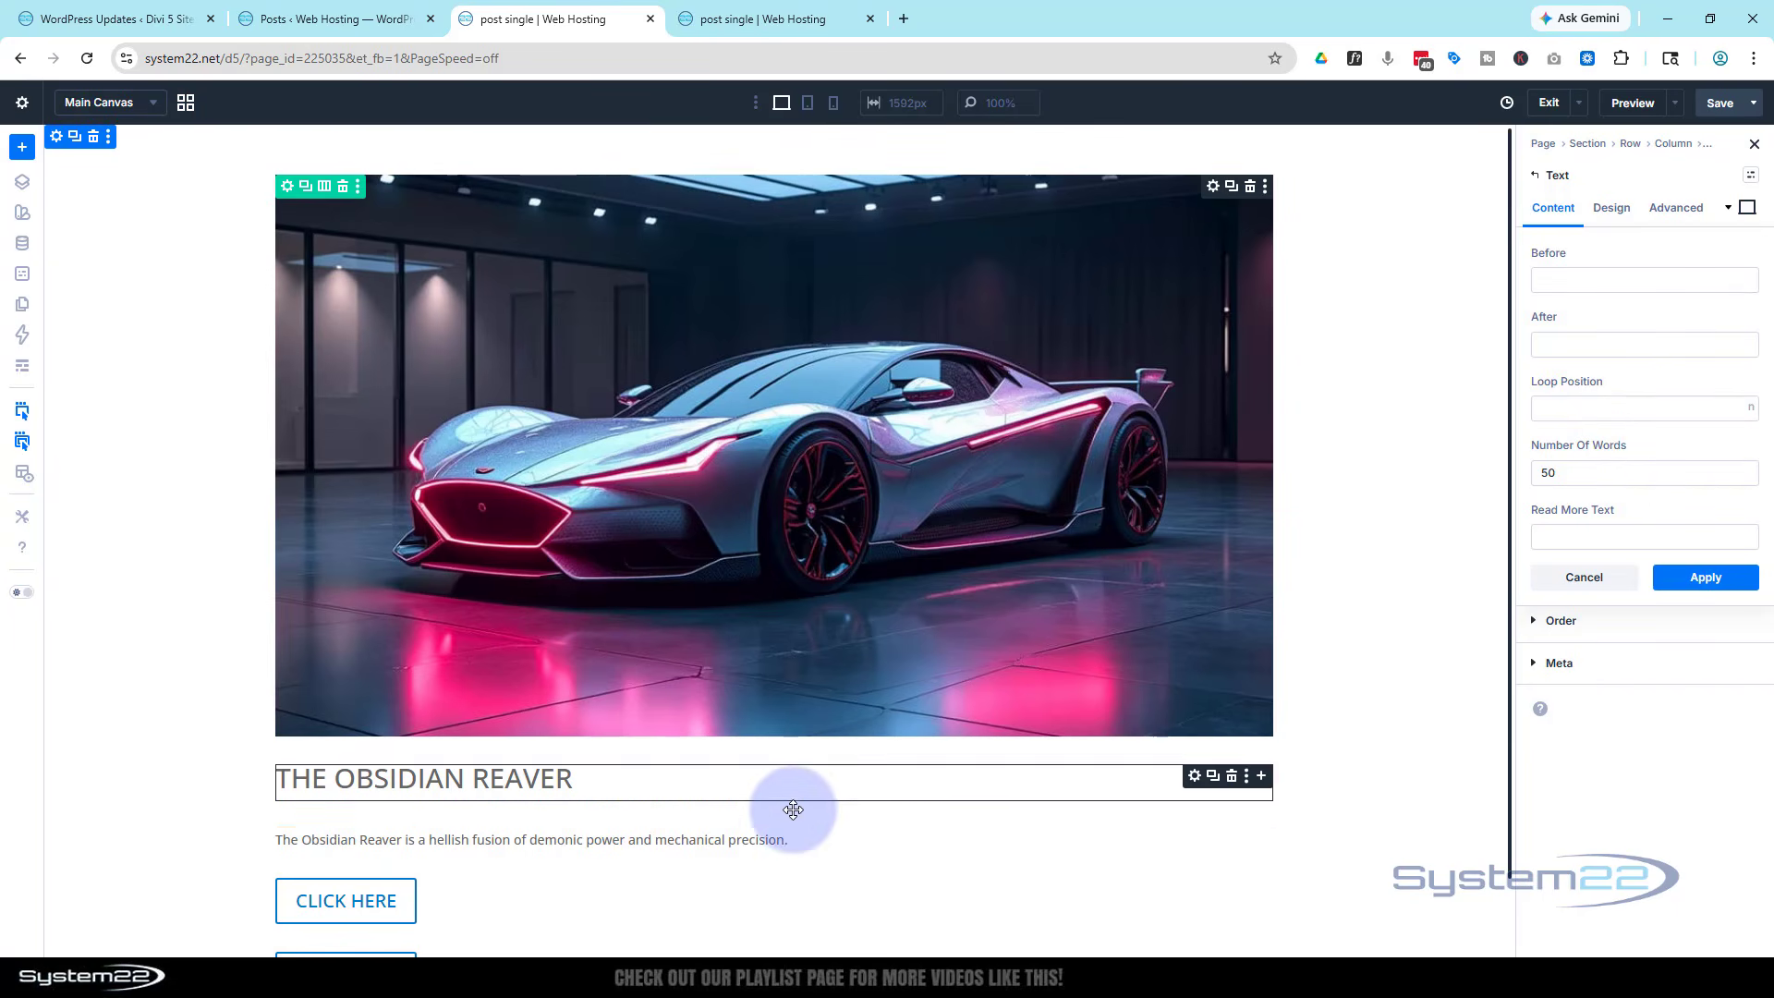
scroll(868, 776, down, 1)
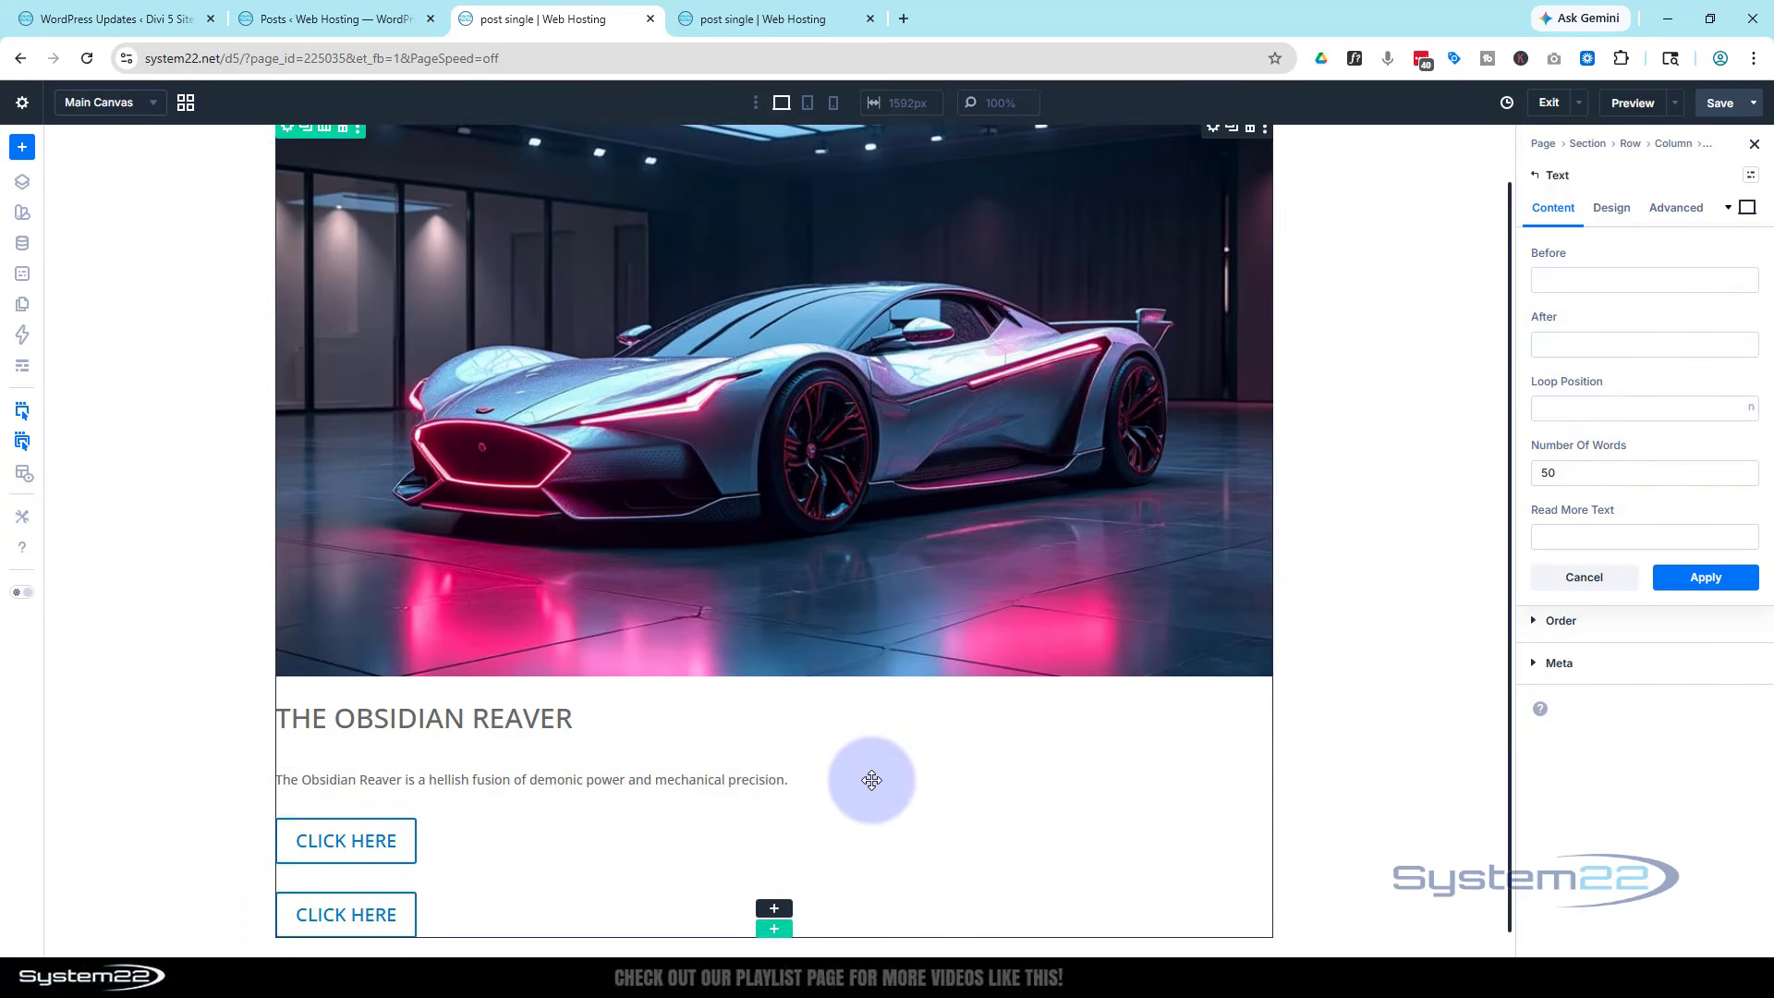
Label the first button Read More and set its link URL to the dynamic Loop Link.
click(401, 828)
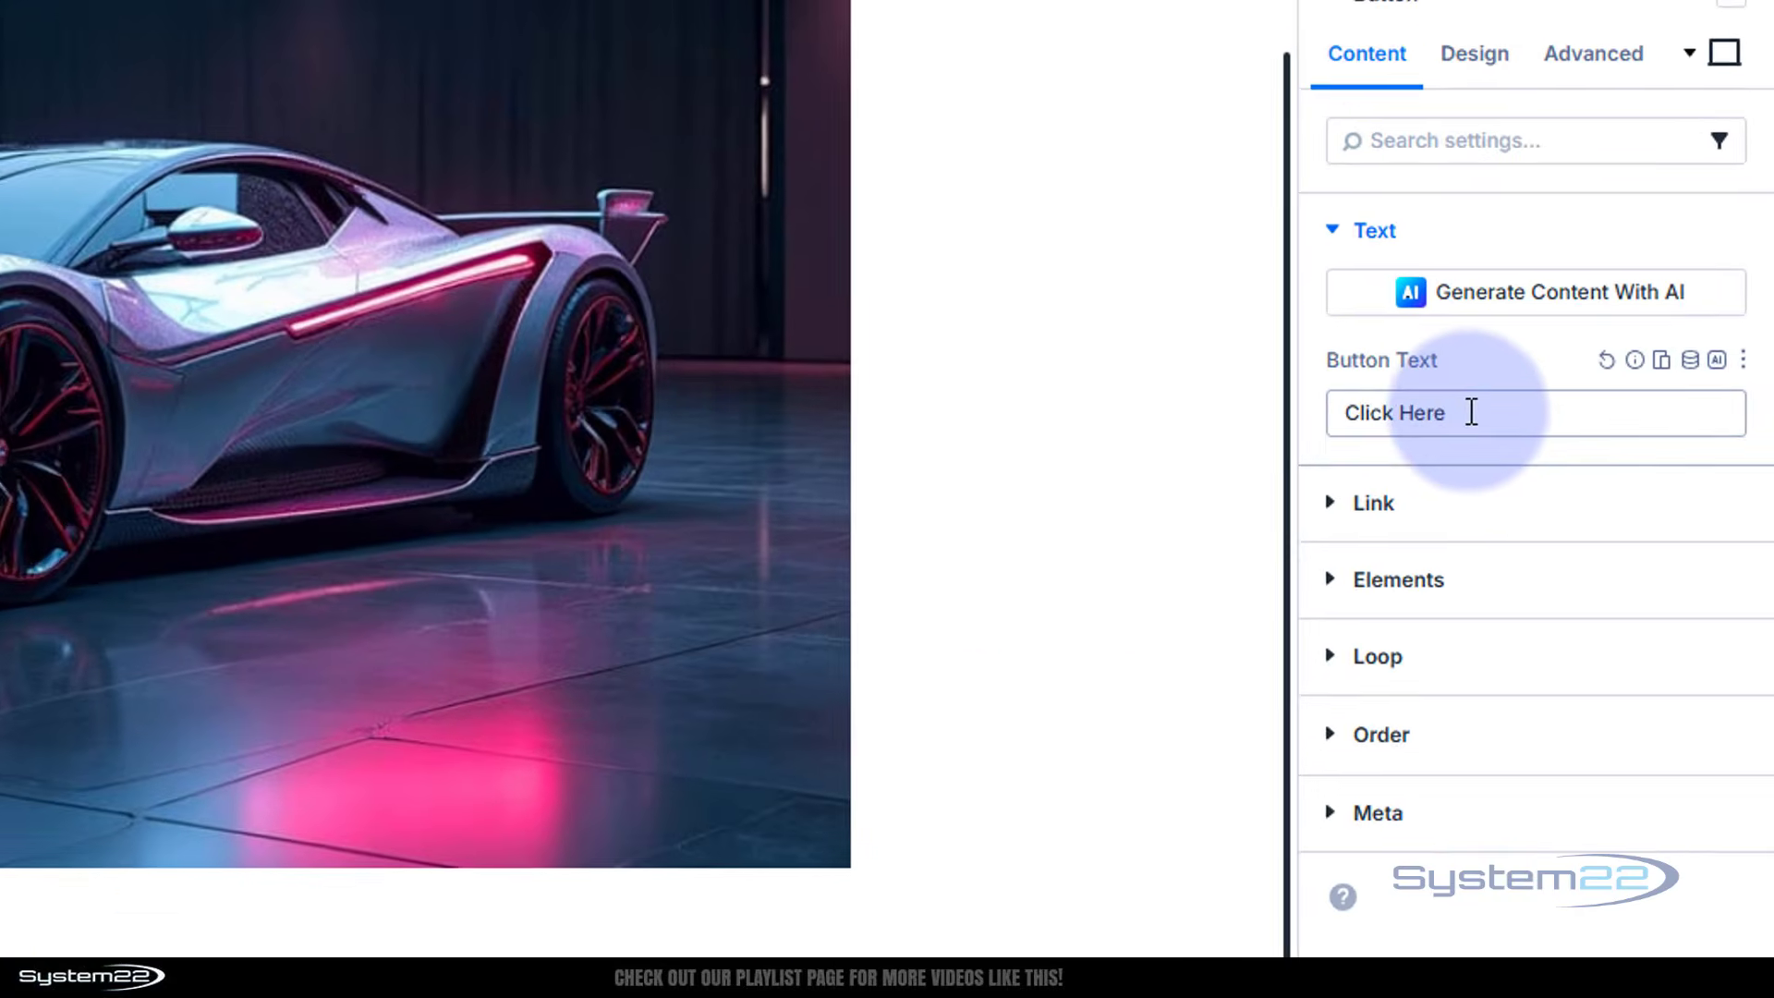
drag(1608, 402, 1530, 407)
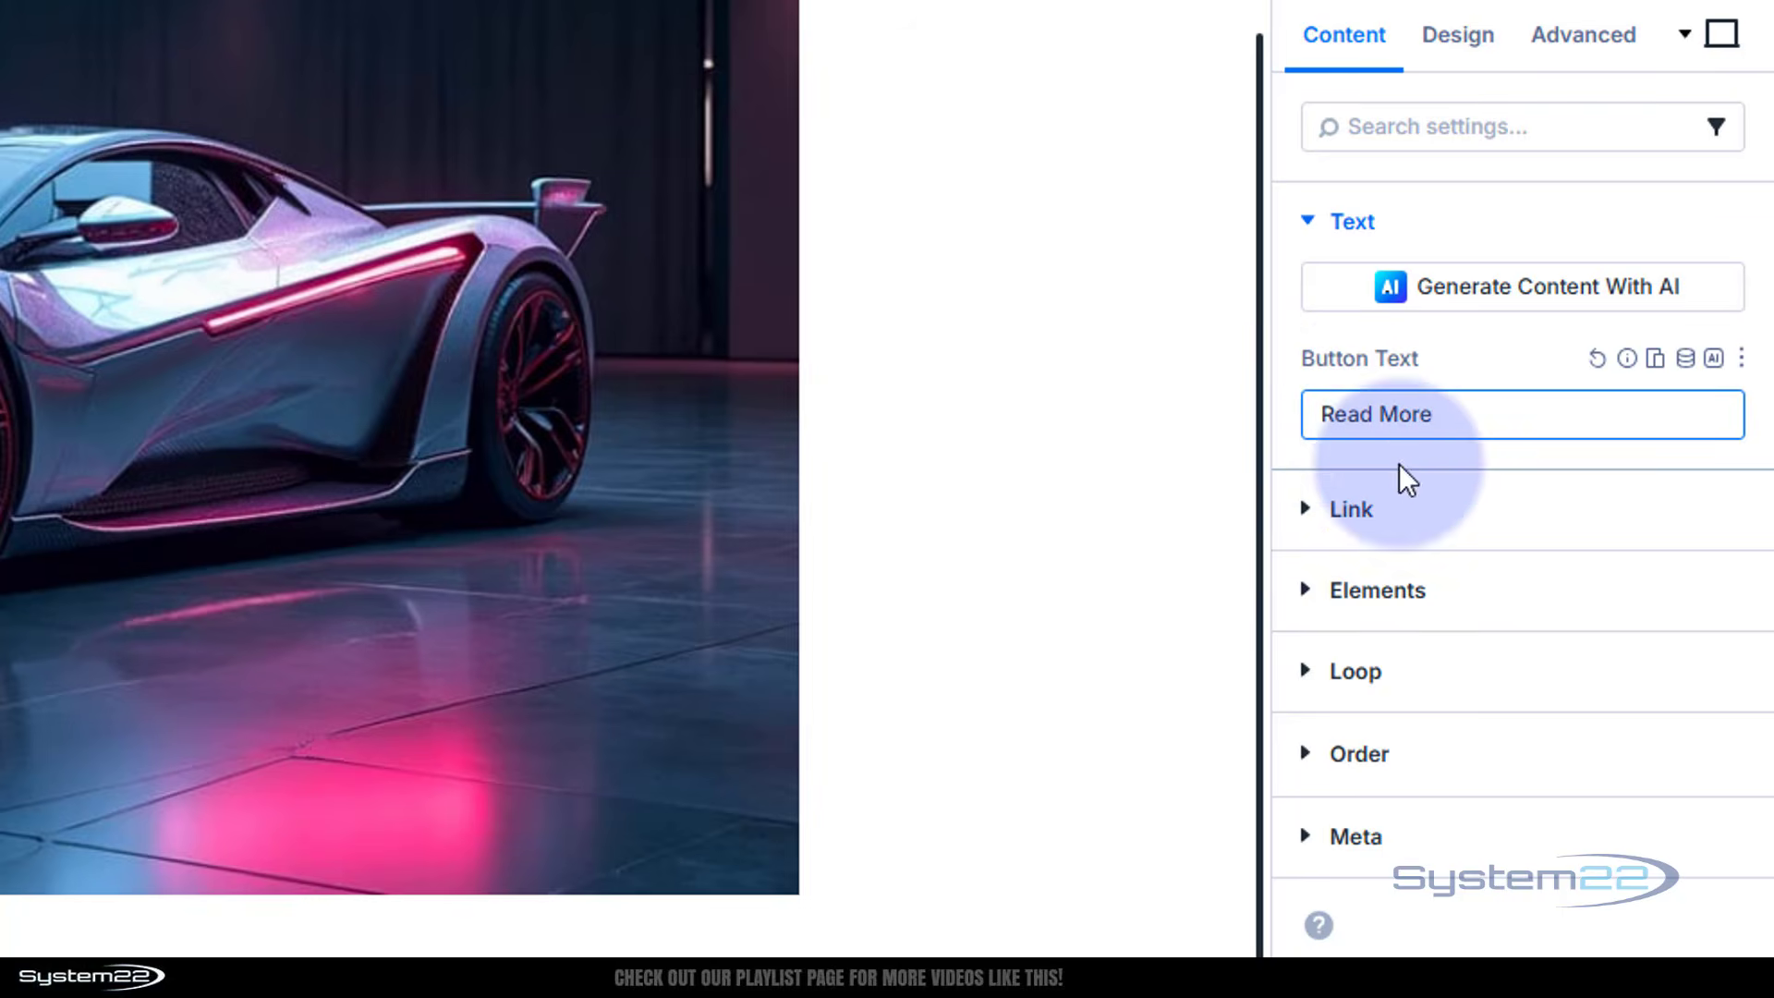
click(1408, 510)
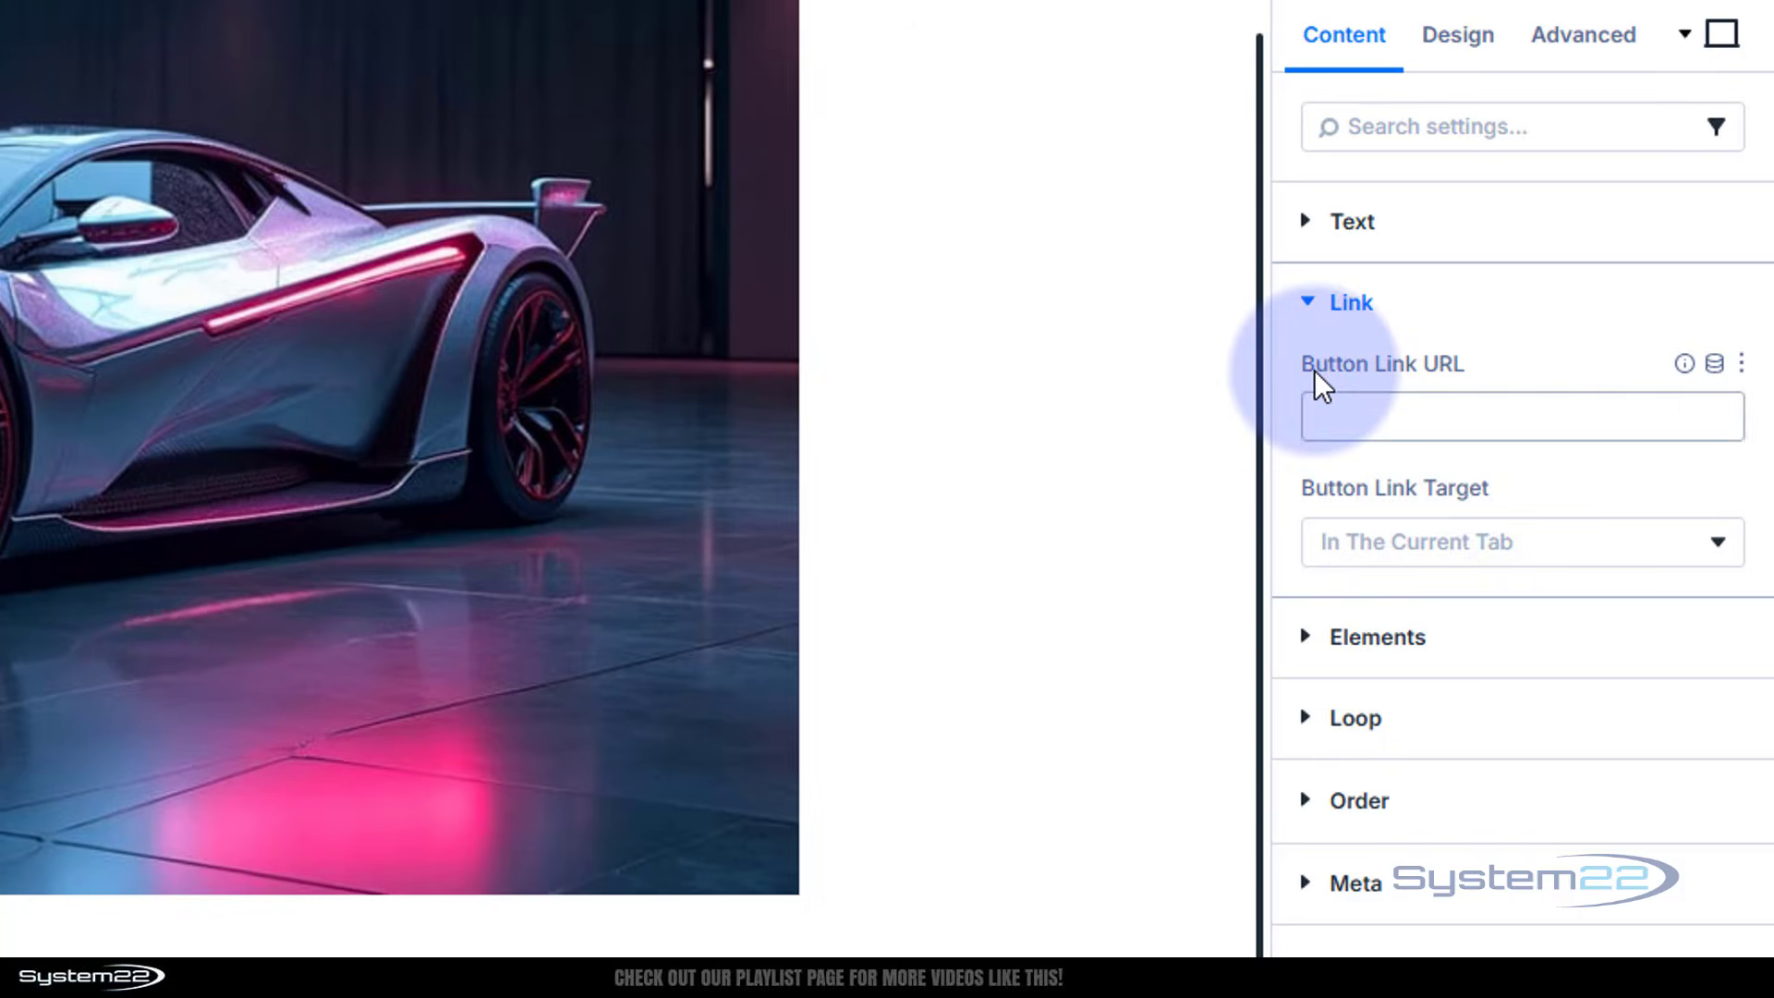
click(1715, 365)
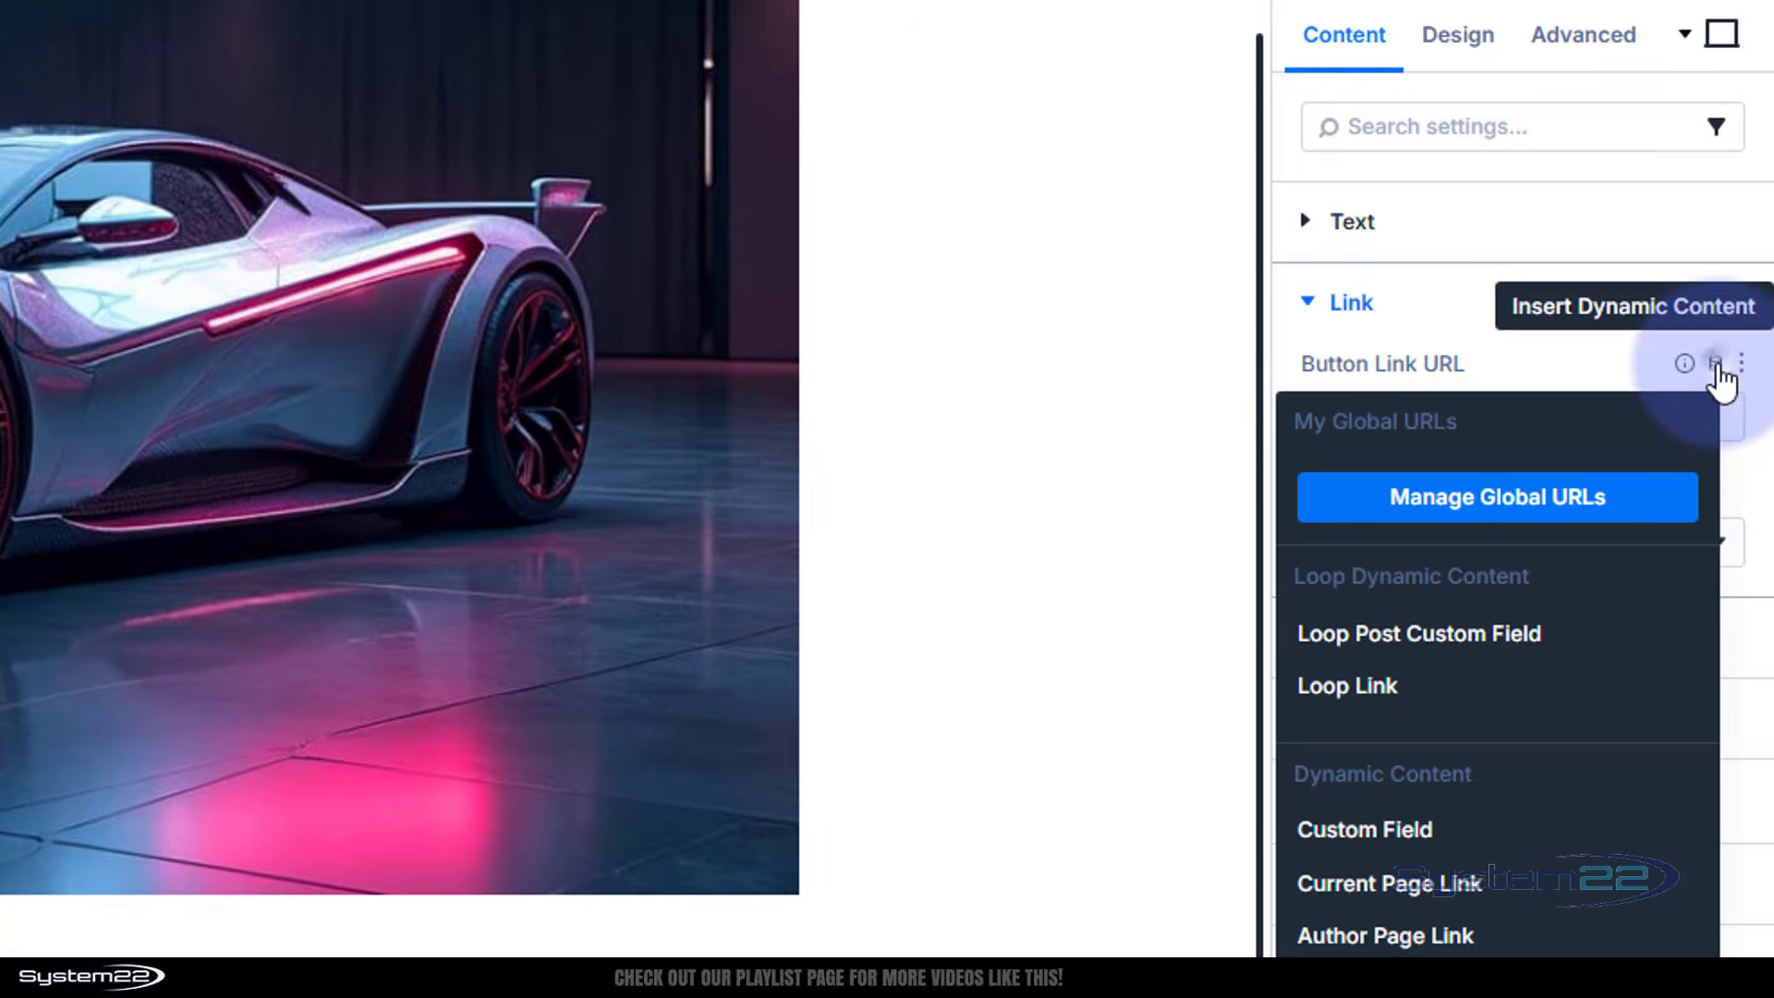
click(1365, 685)
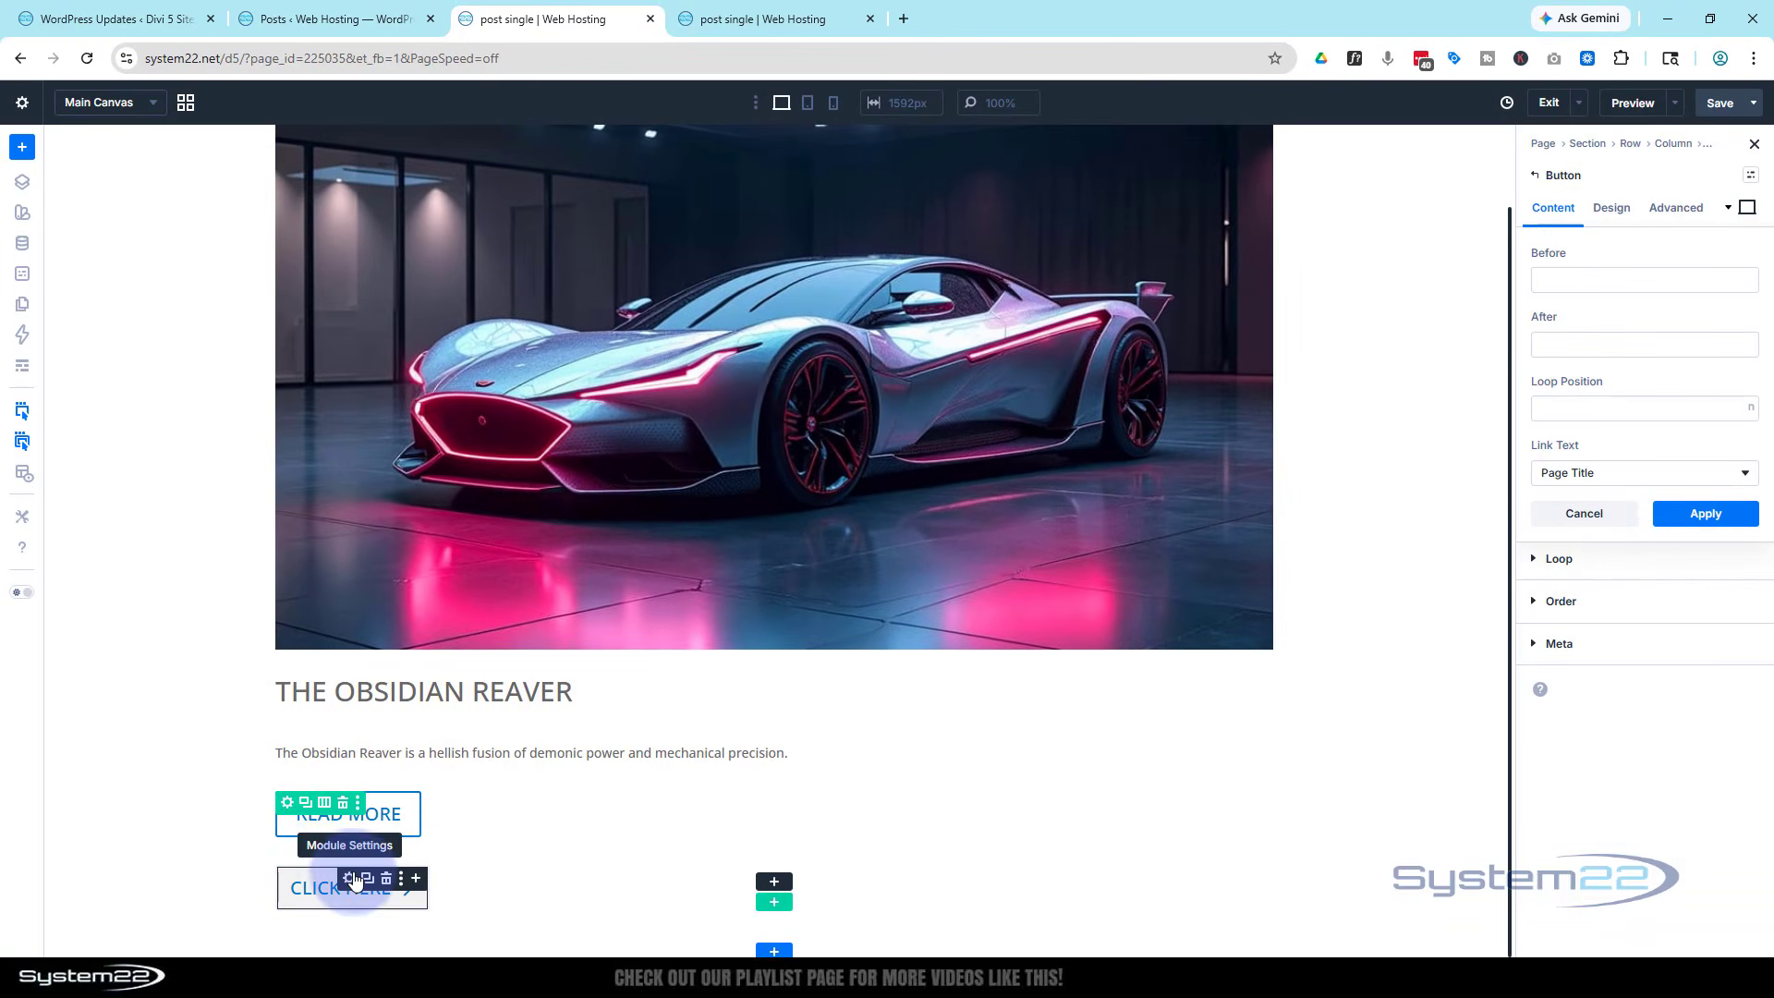
click(1705, 515)
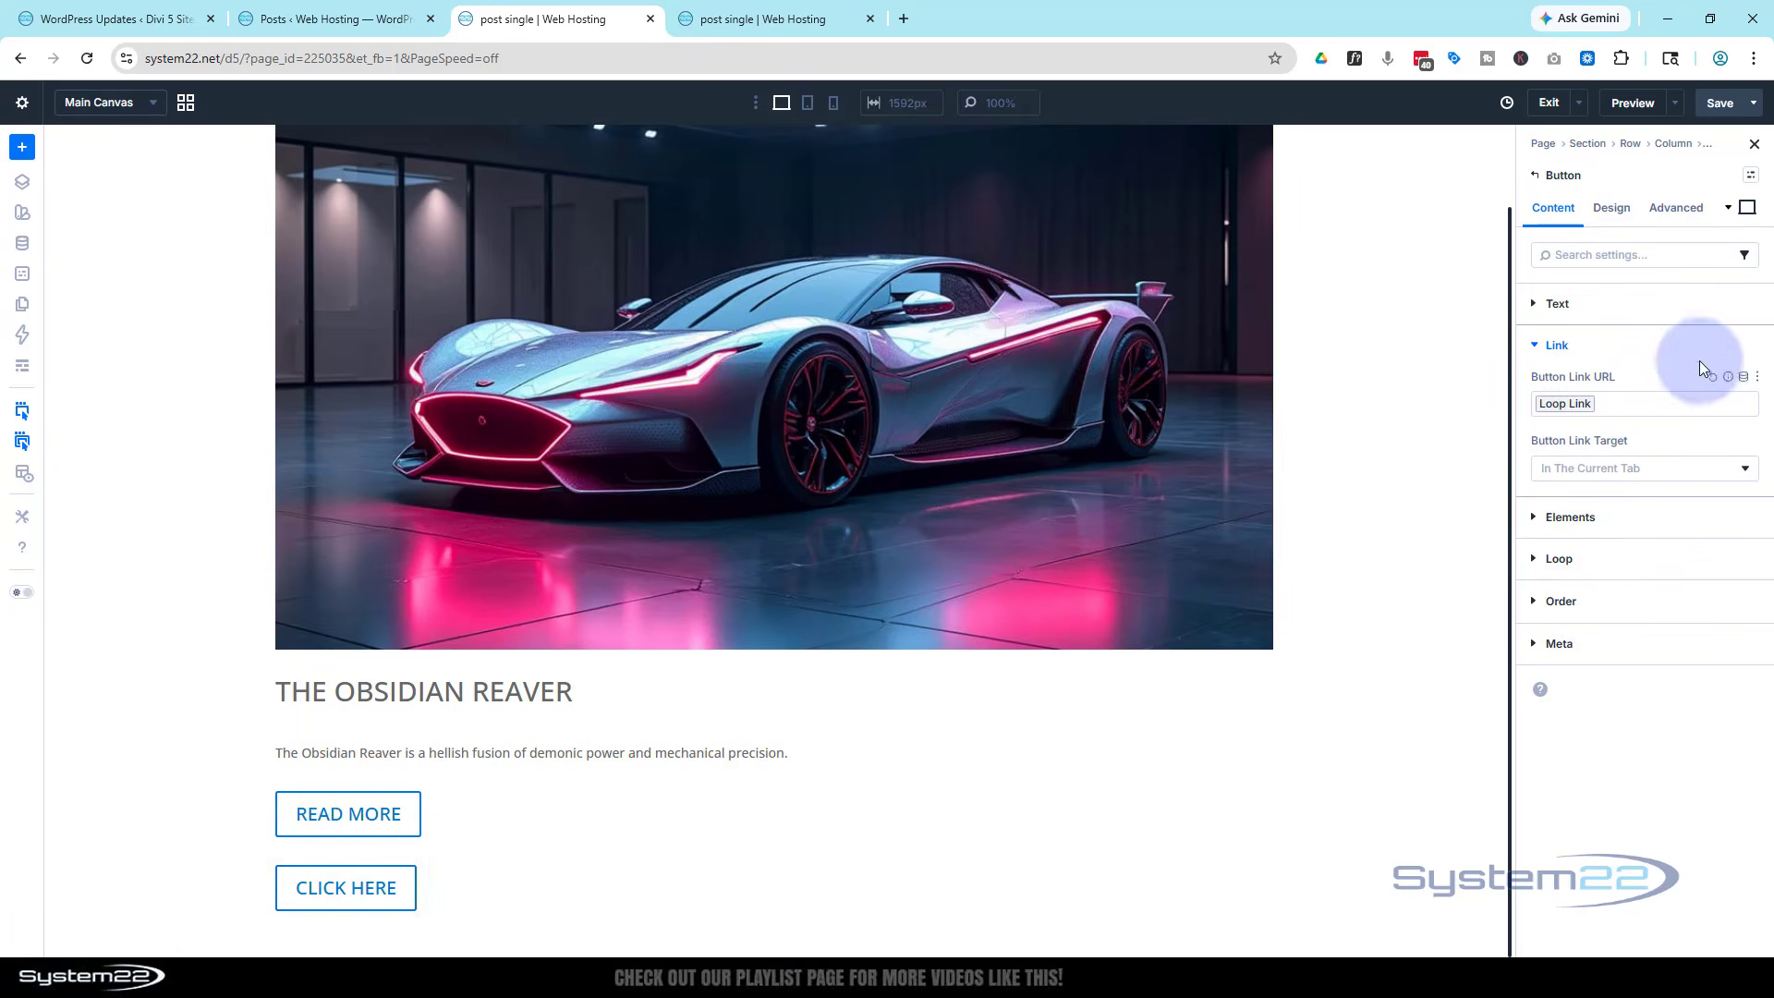
Set the second button's link URL to the dynamic Homepage Link and label it More Posts.
click(1536, 175)
click(1566, 303)
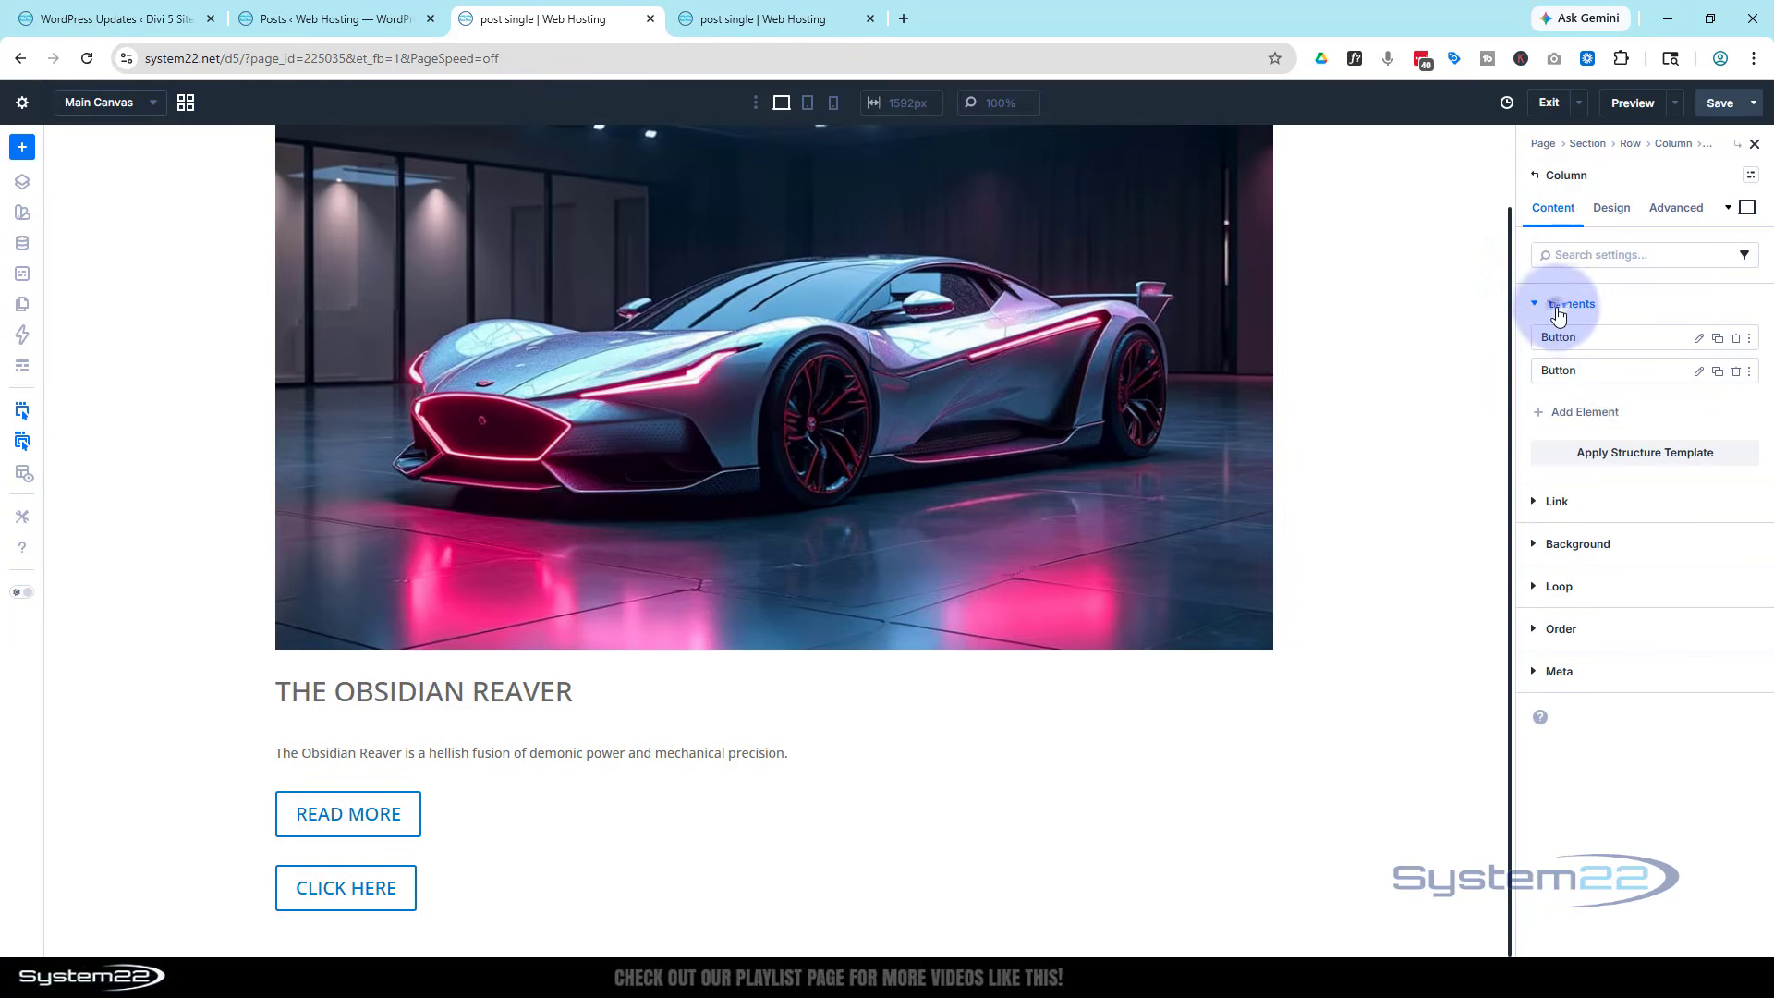
click(1697, 372)
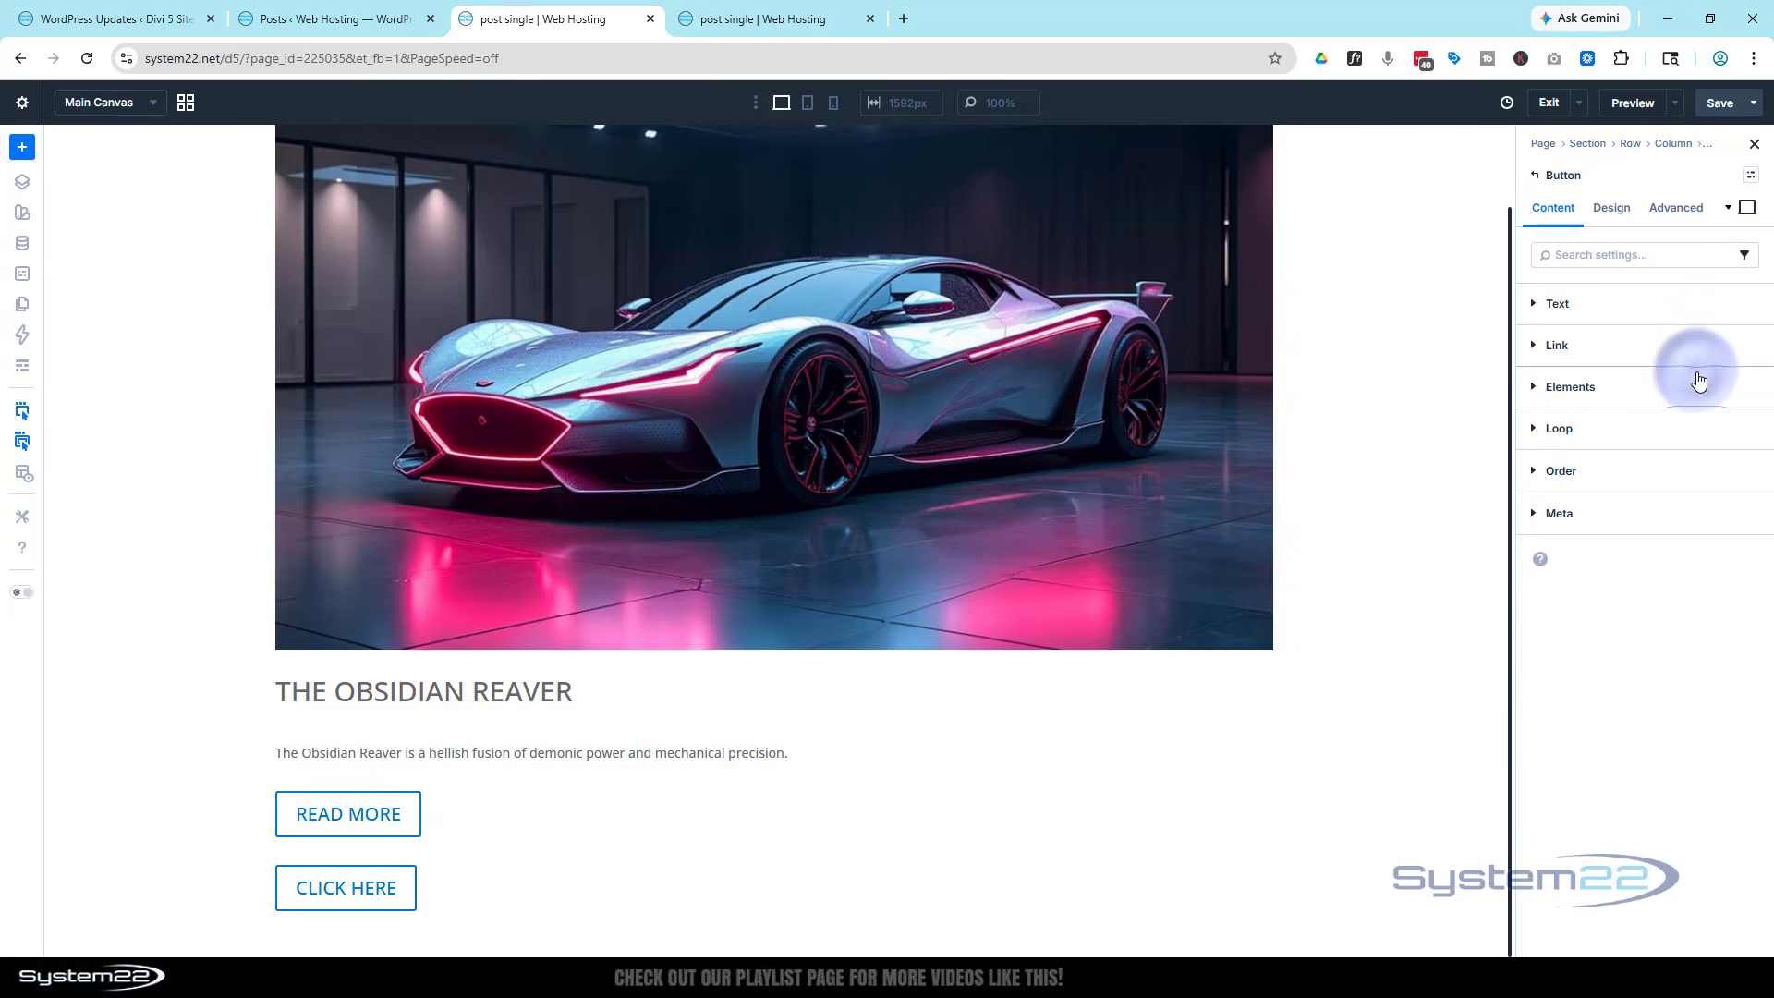
click(1631, 347)
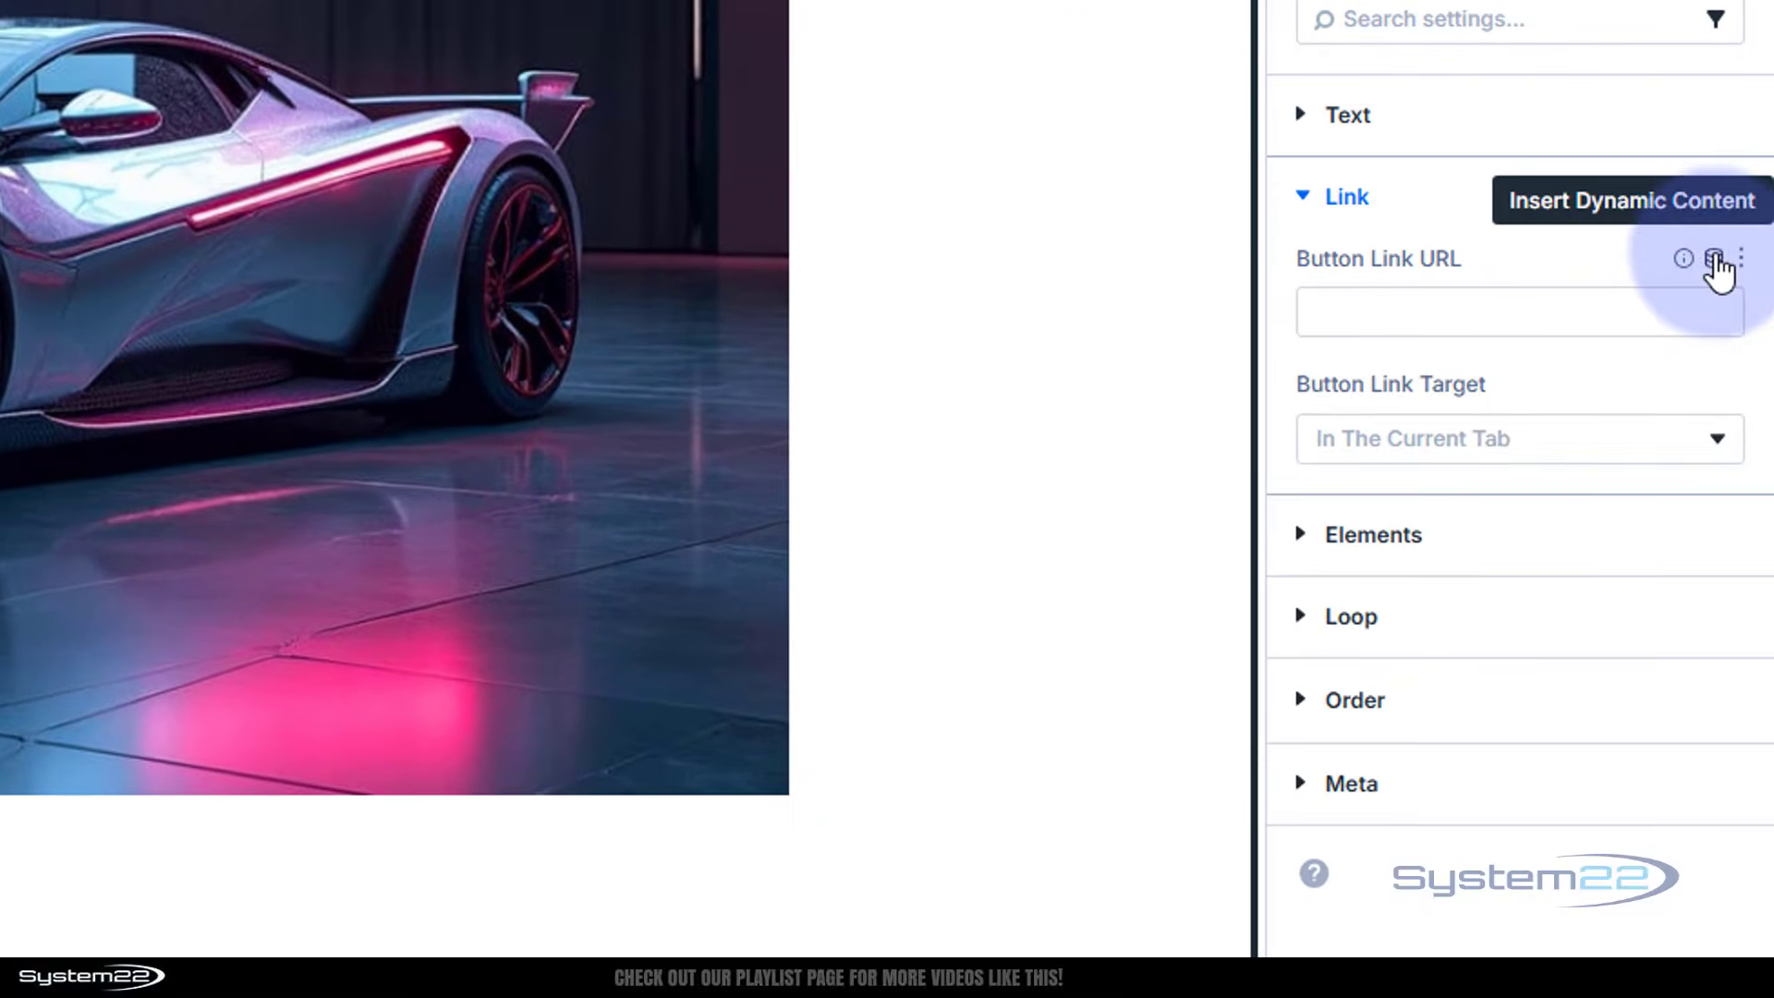
click(1744, 376)
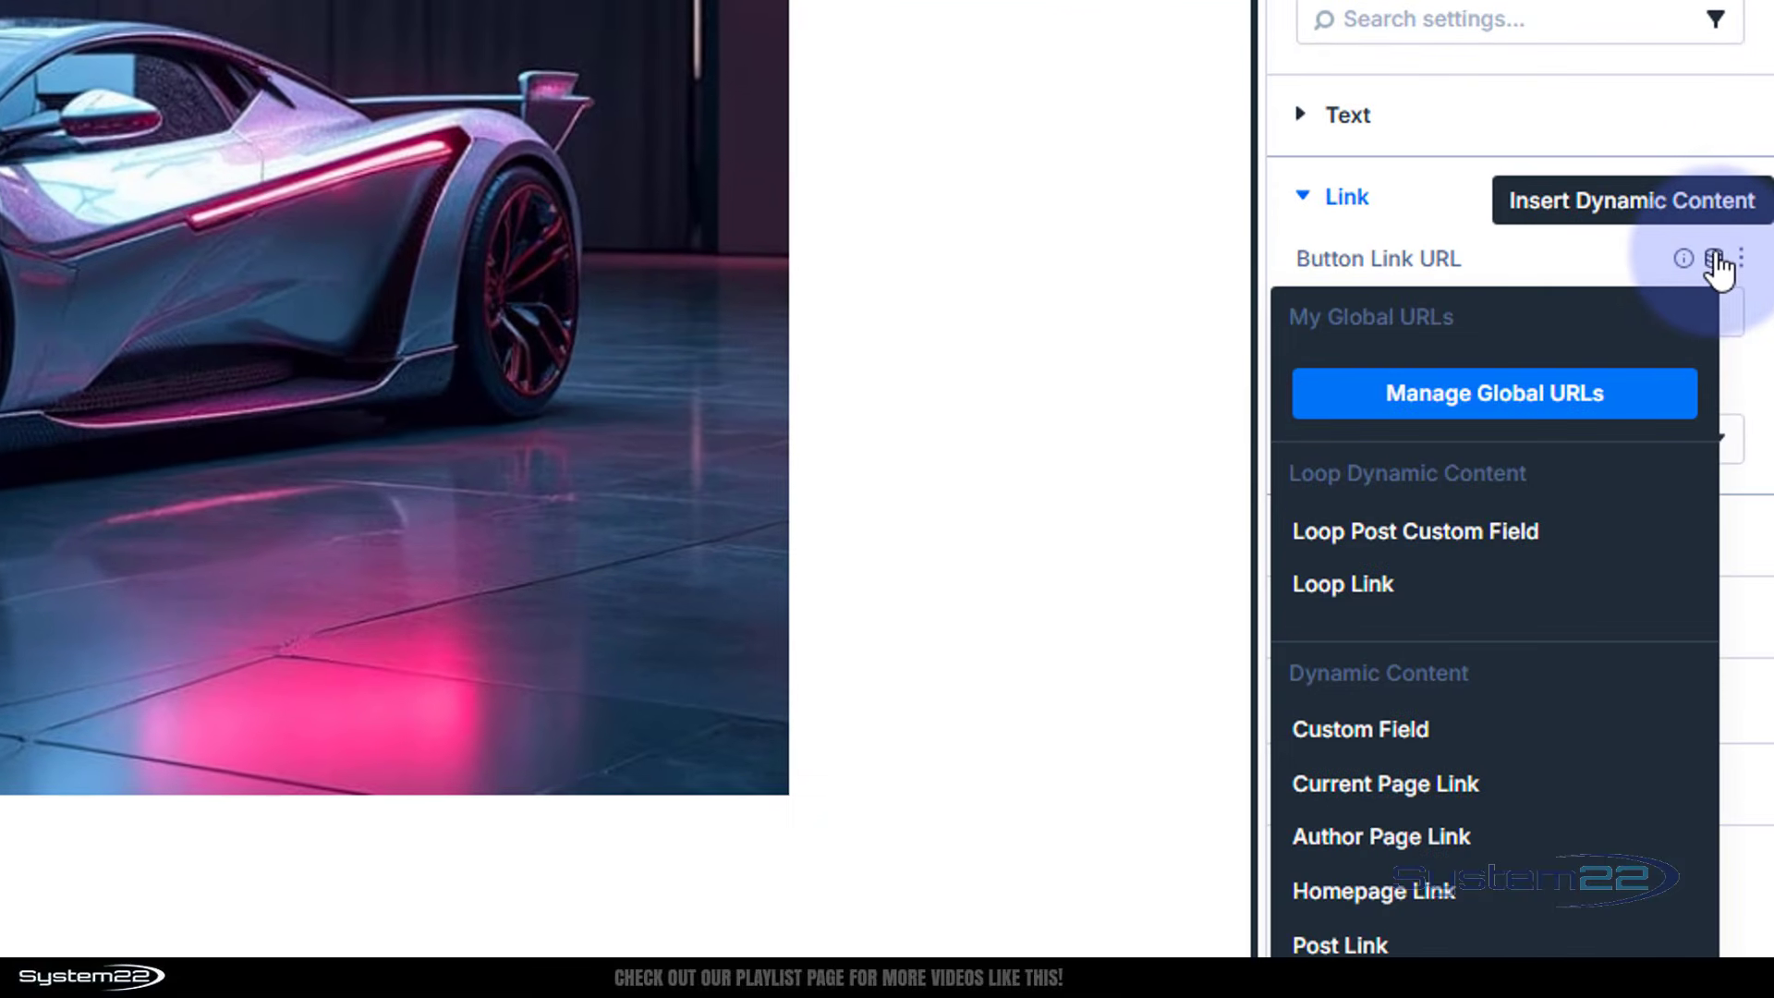
click(1336, 893)
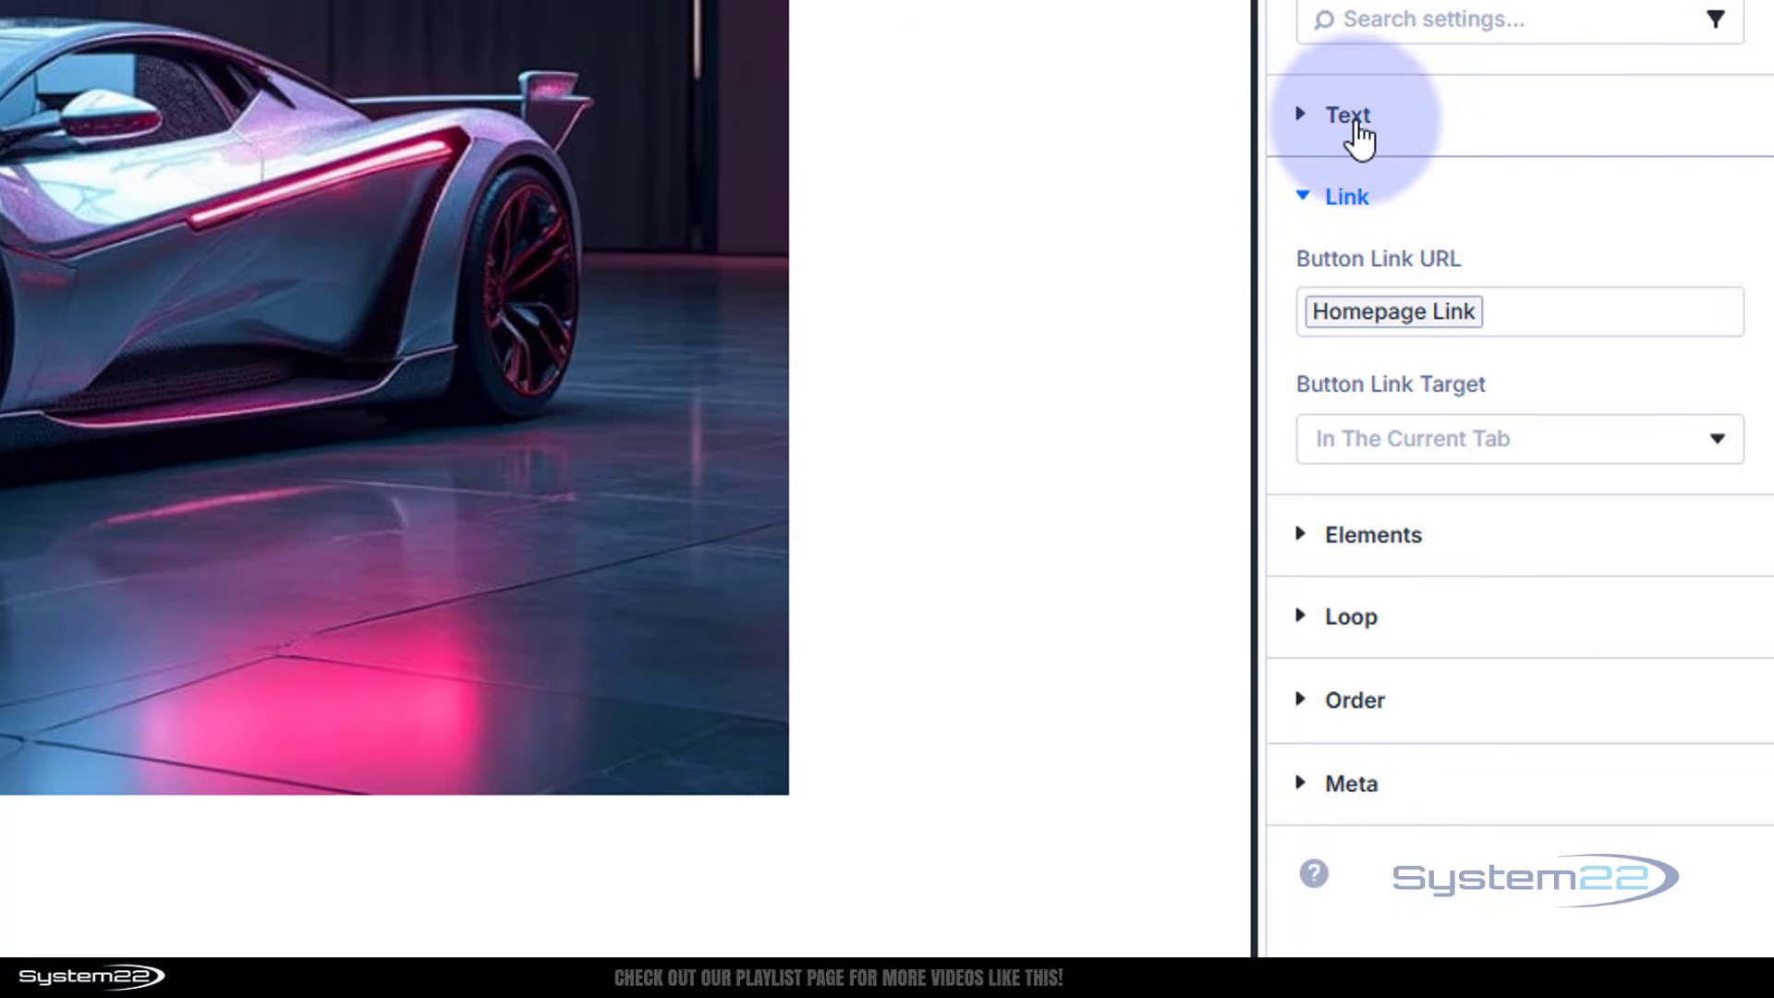
click(1316, 121)
drag(1438, 317, 1256, 328)
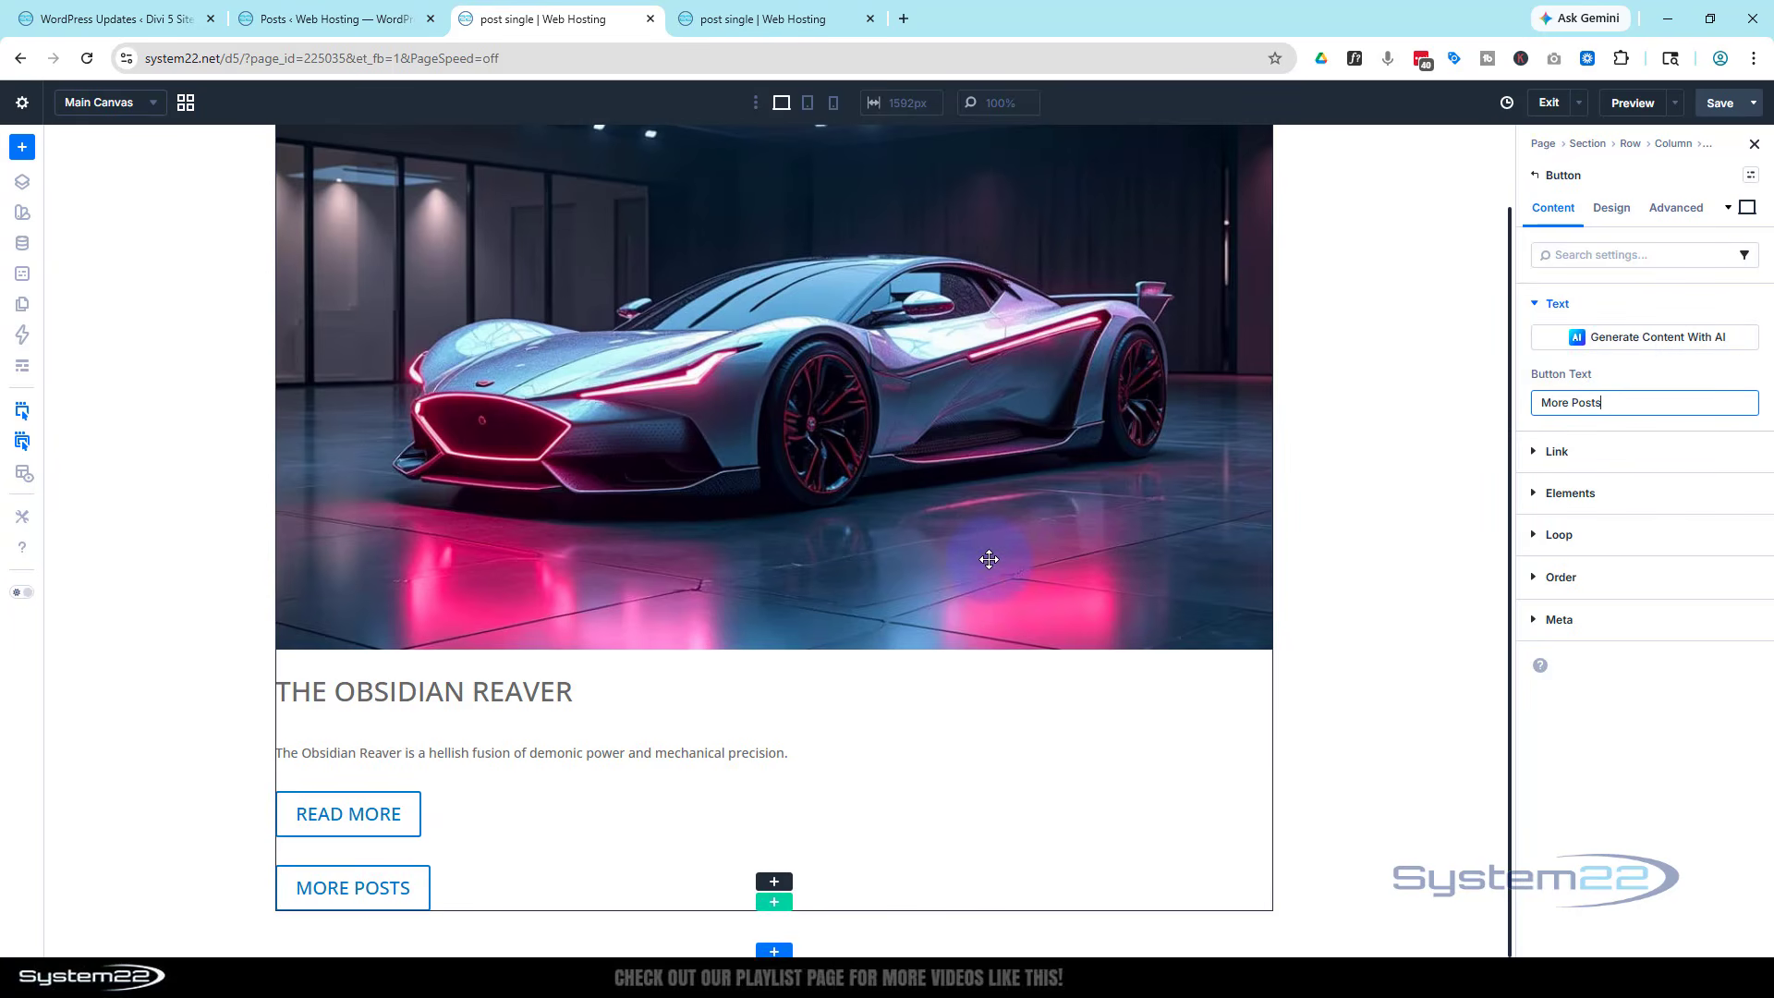
Set the row's width to 100% and its max width to 100% so it spans the full section.
scroll(962, 584, up, 1)
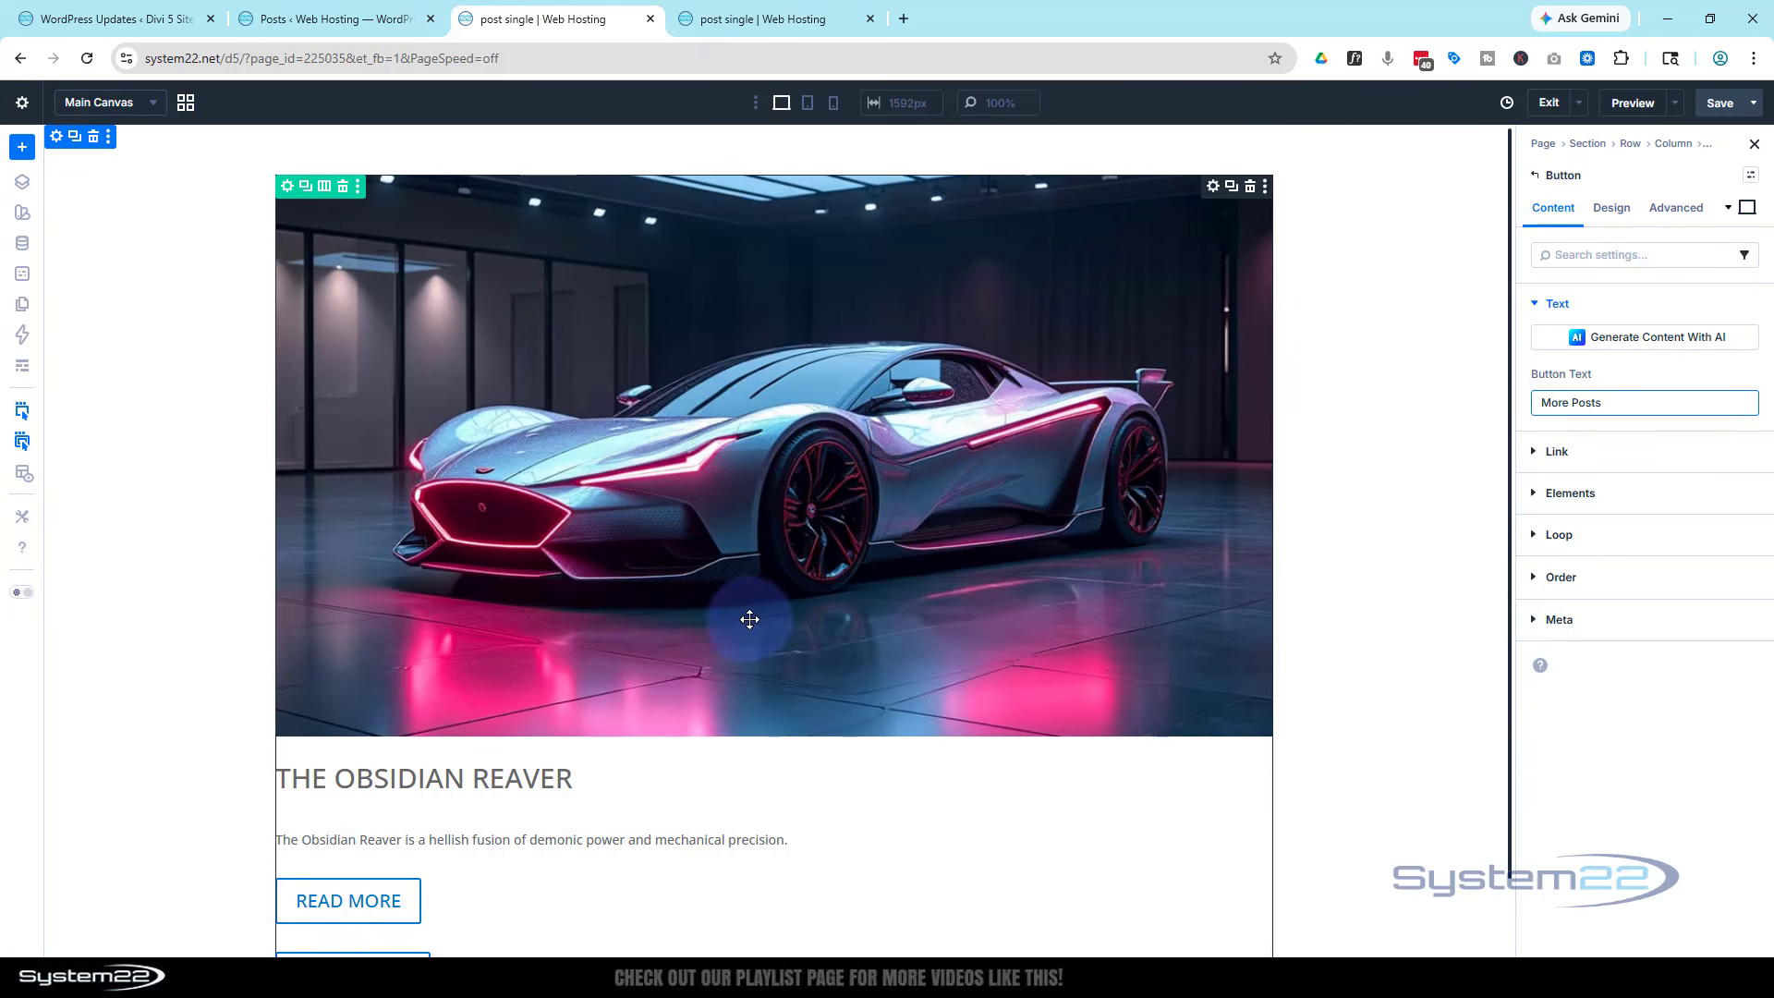
click(286, 186)
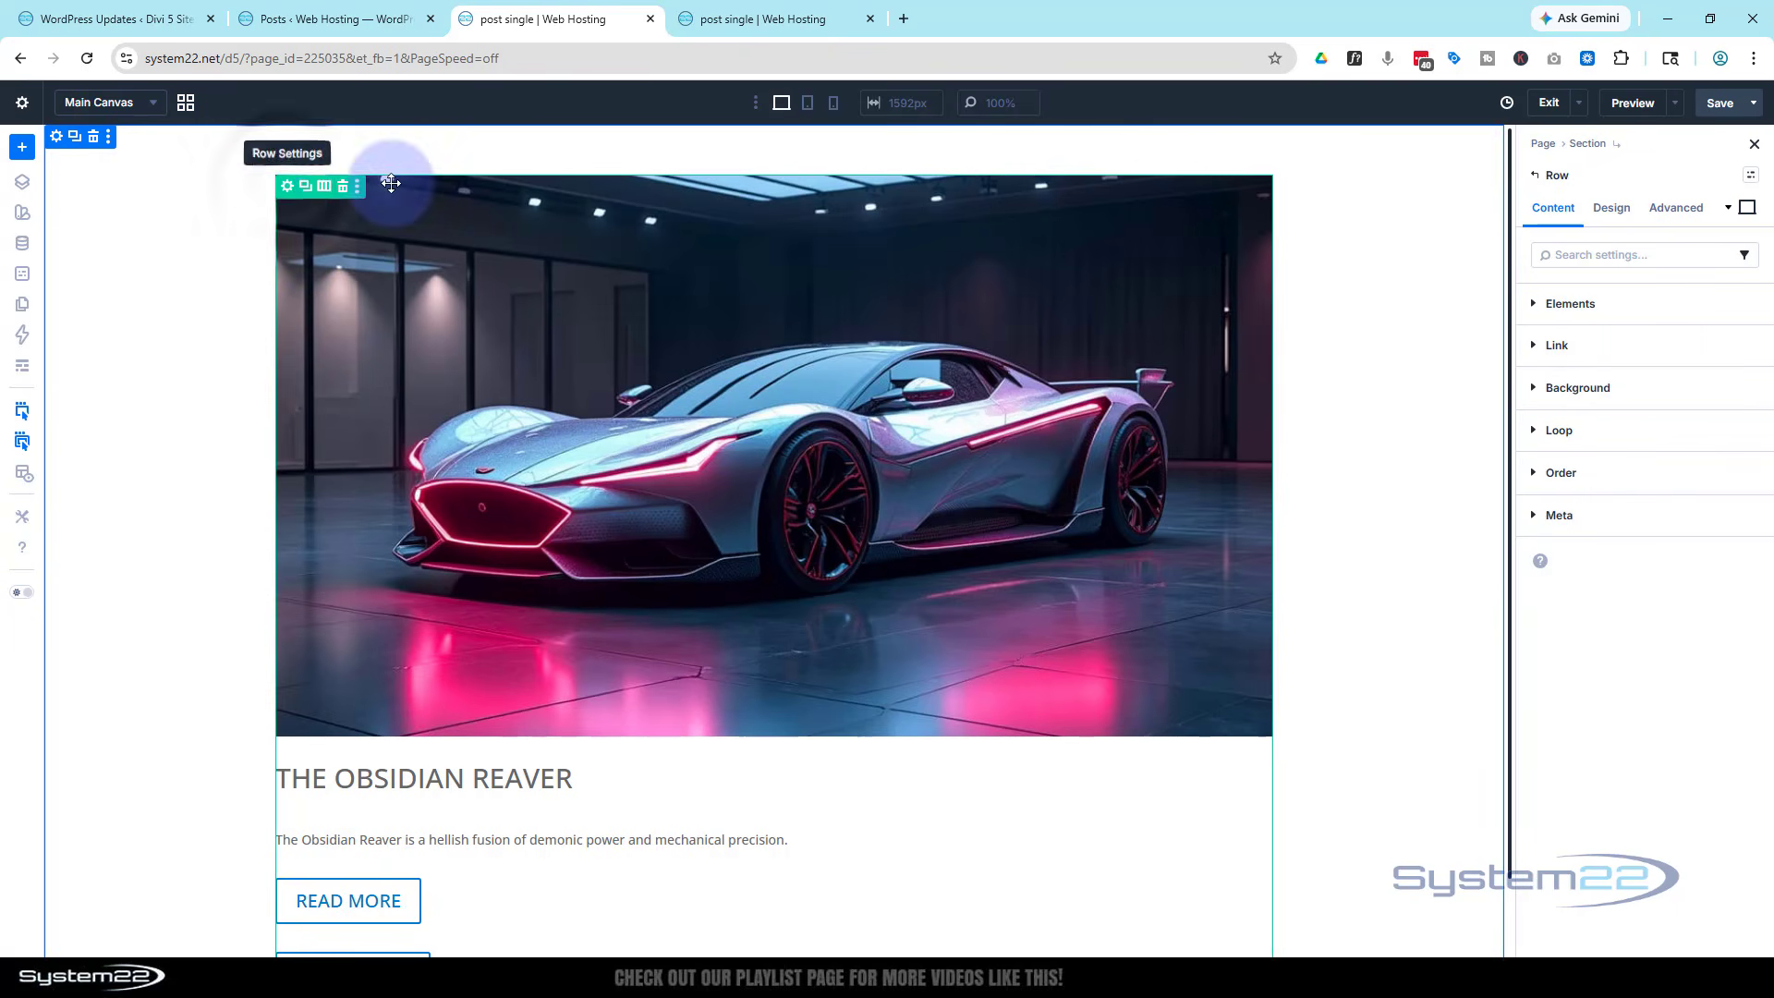
click(1612, 212)
click(1651, 356)
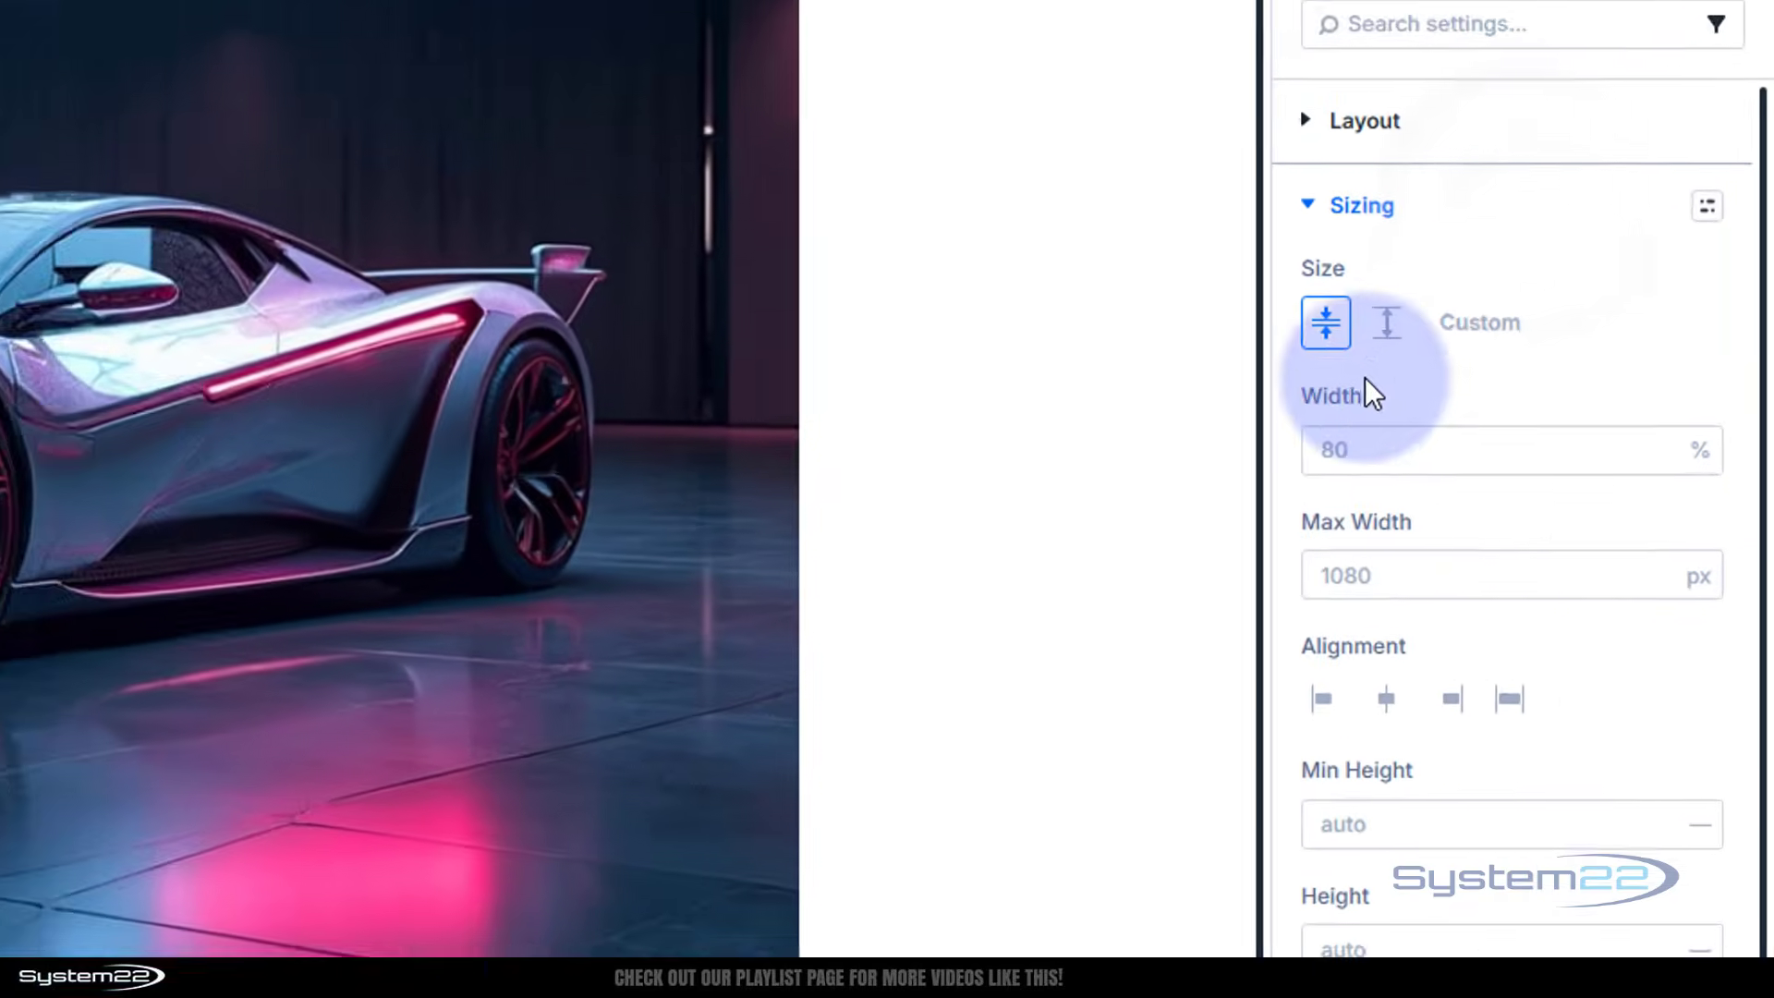
click(1544, 473)
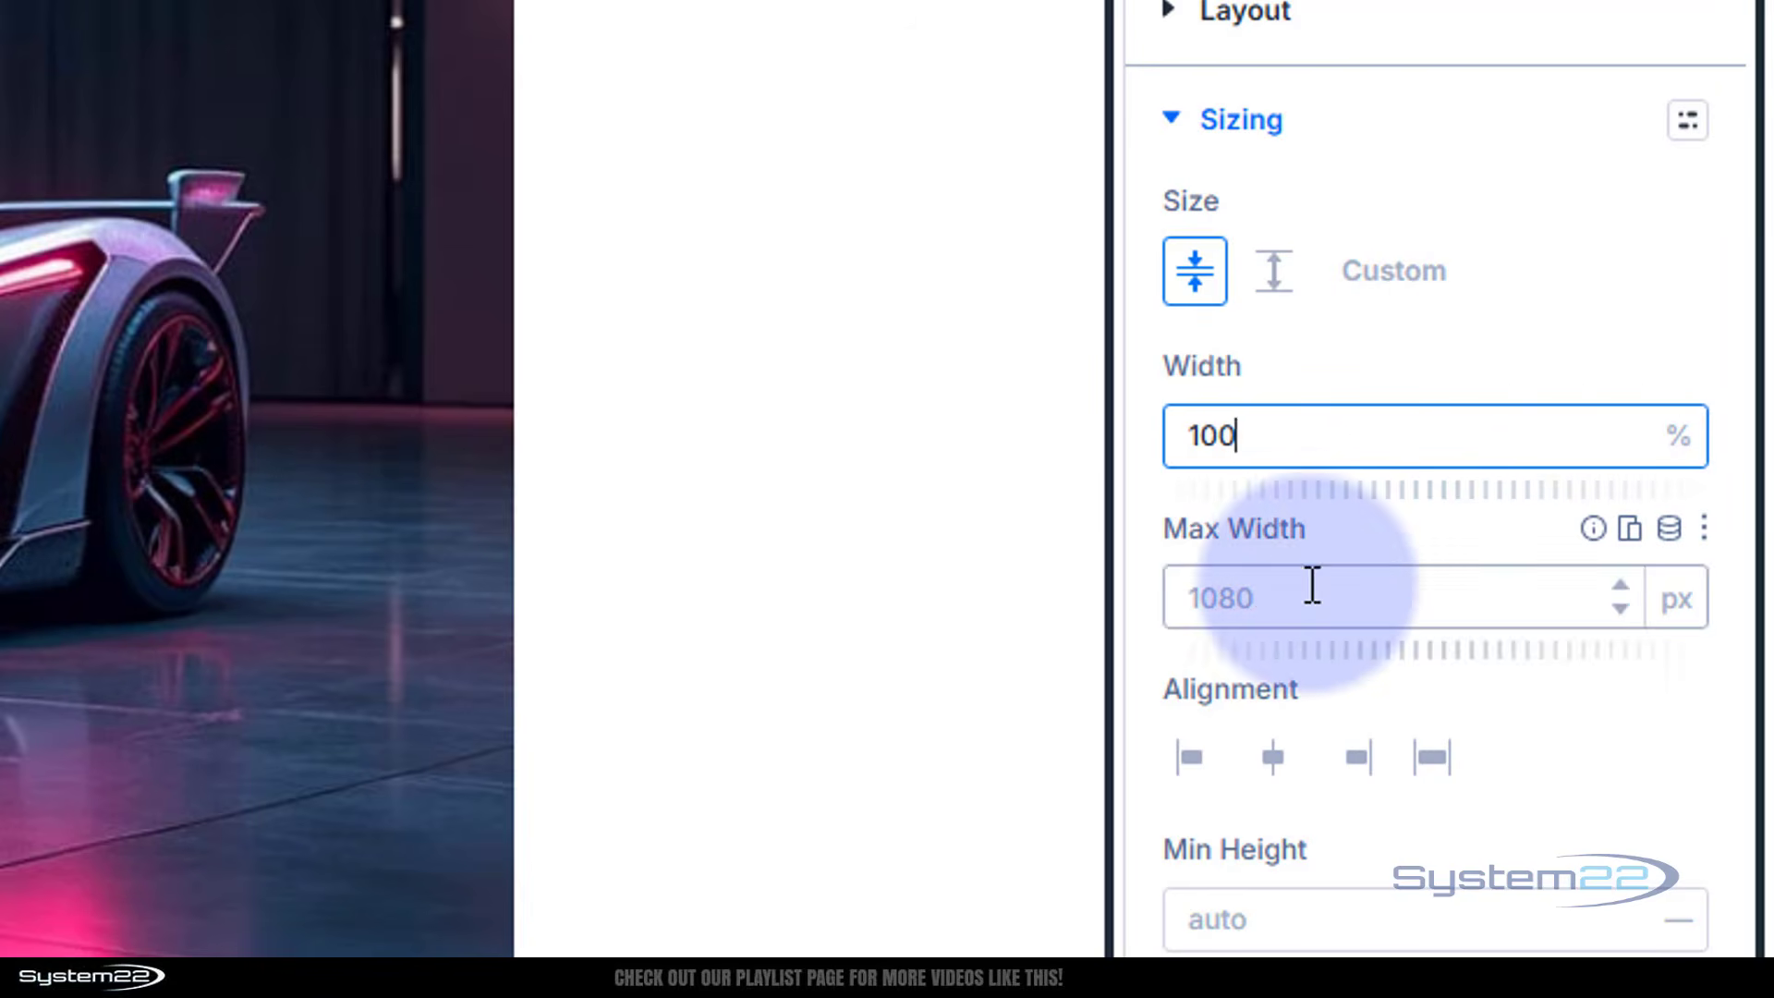
click(1192, 590)
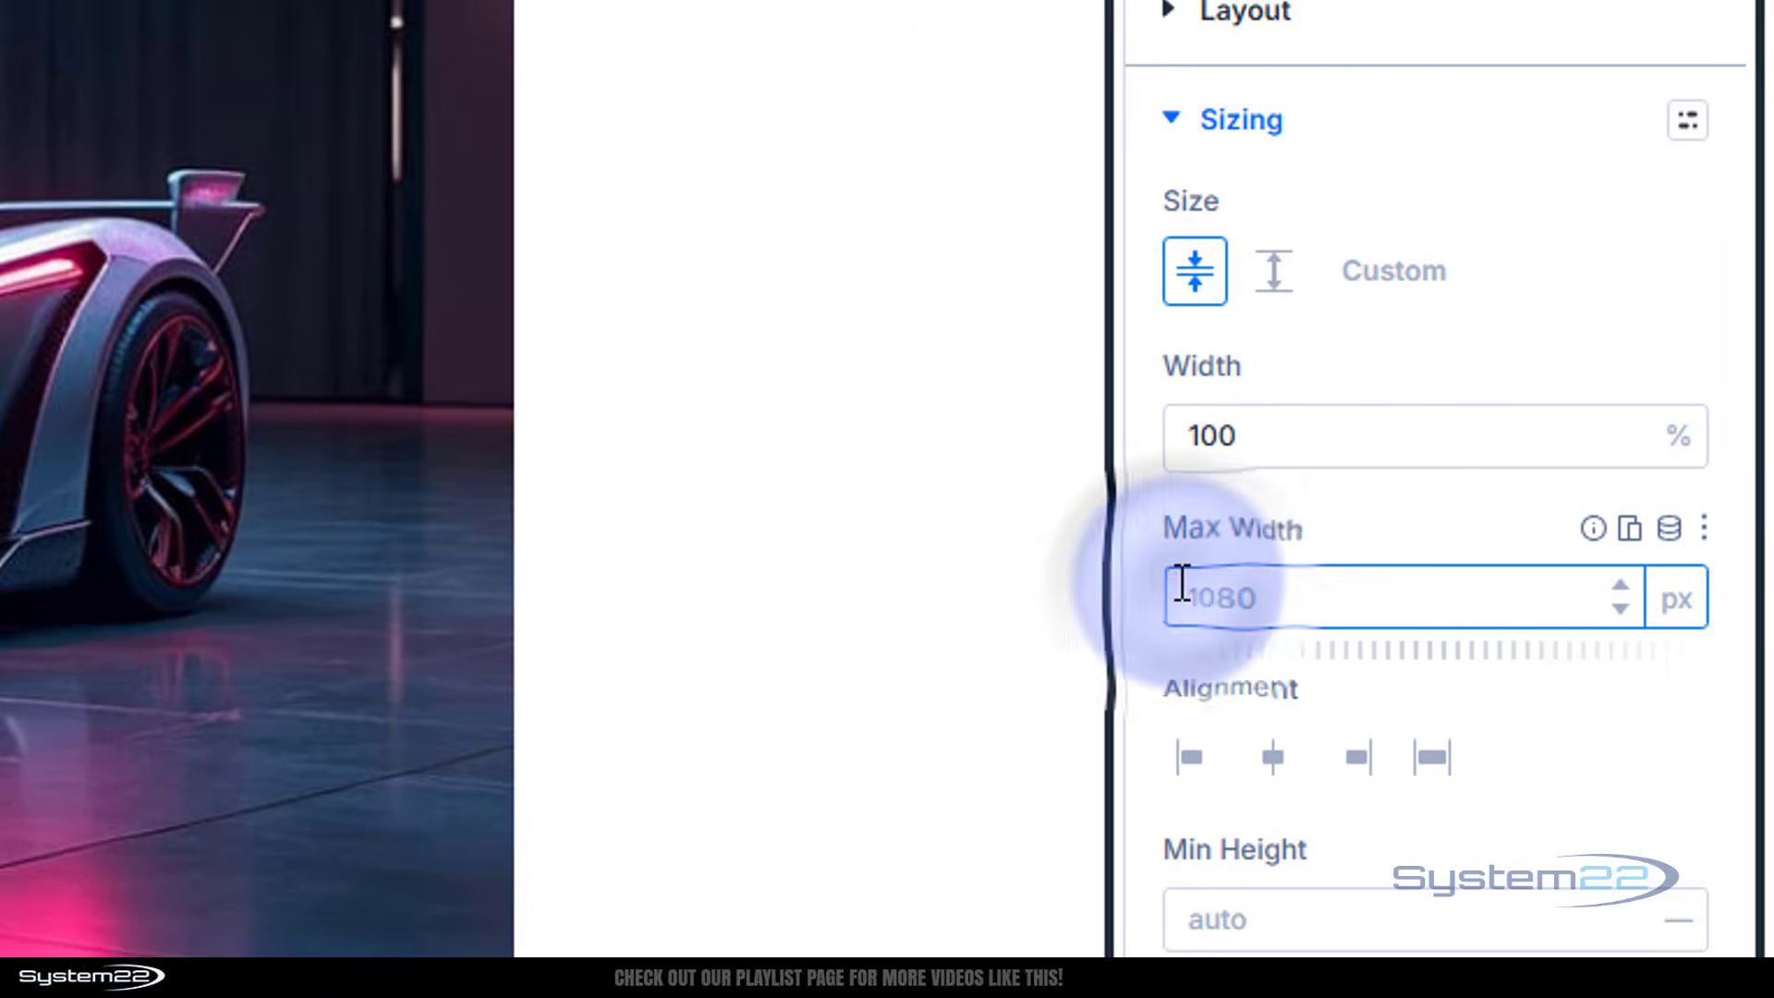
text(100)
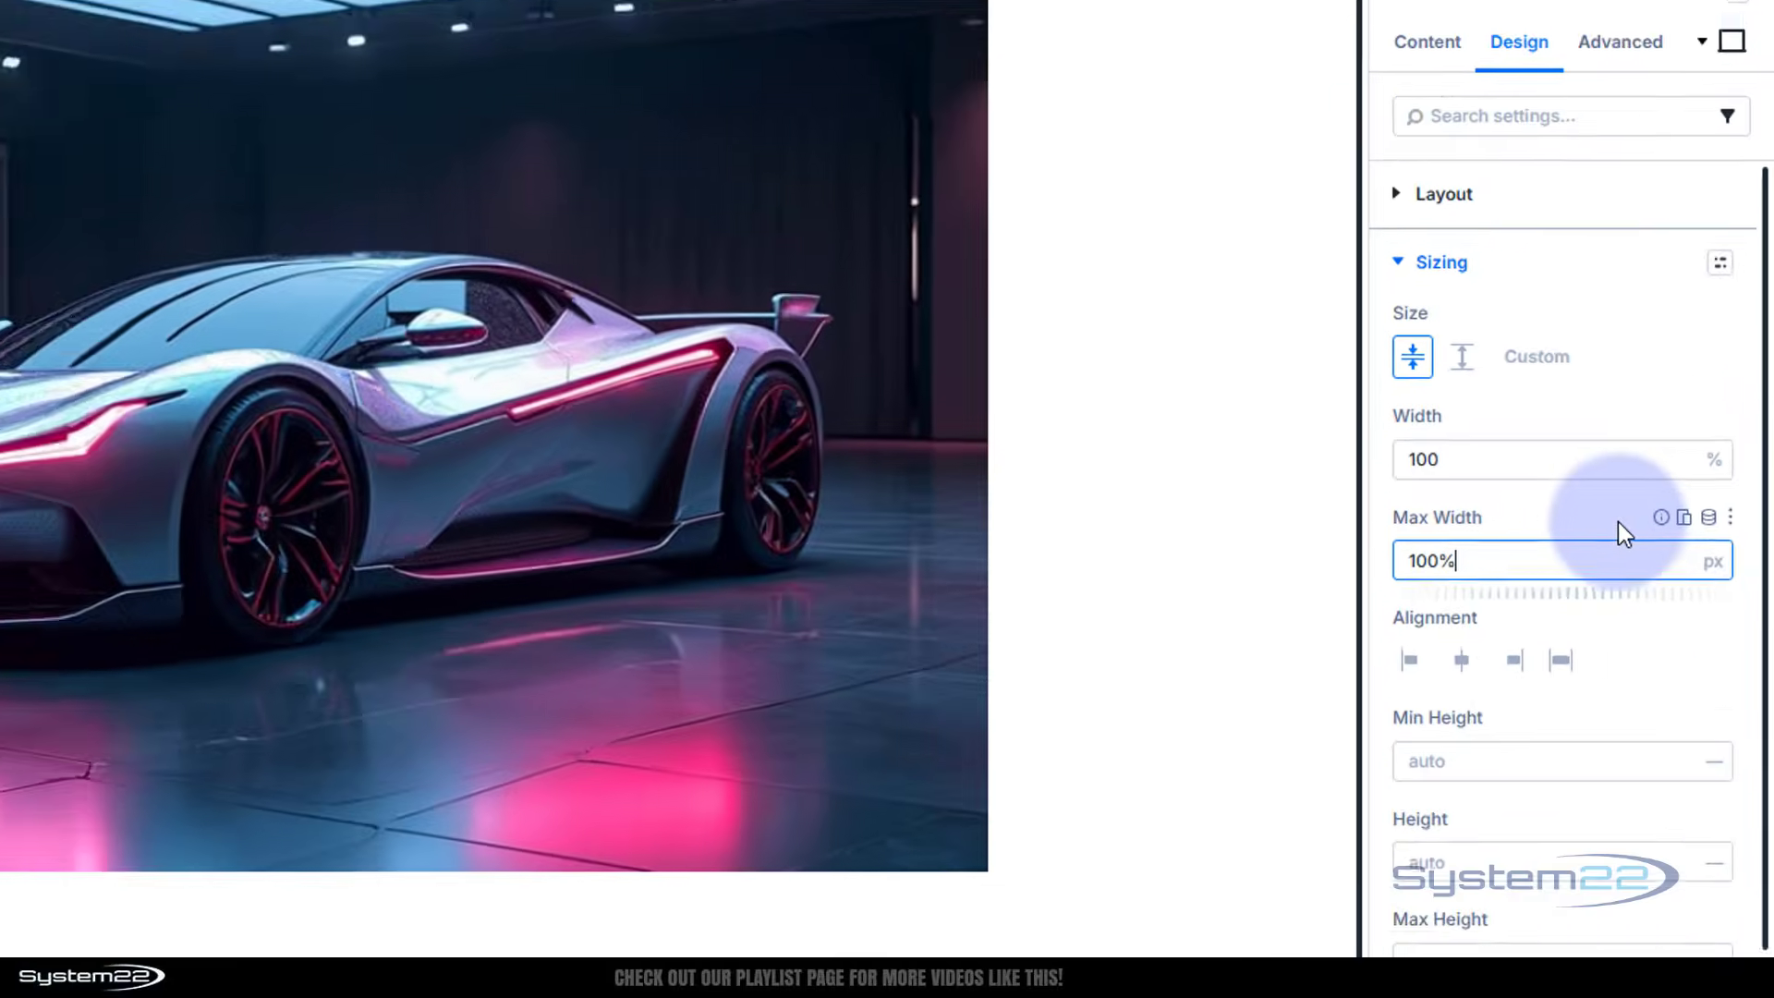
click(1522, 536)
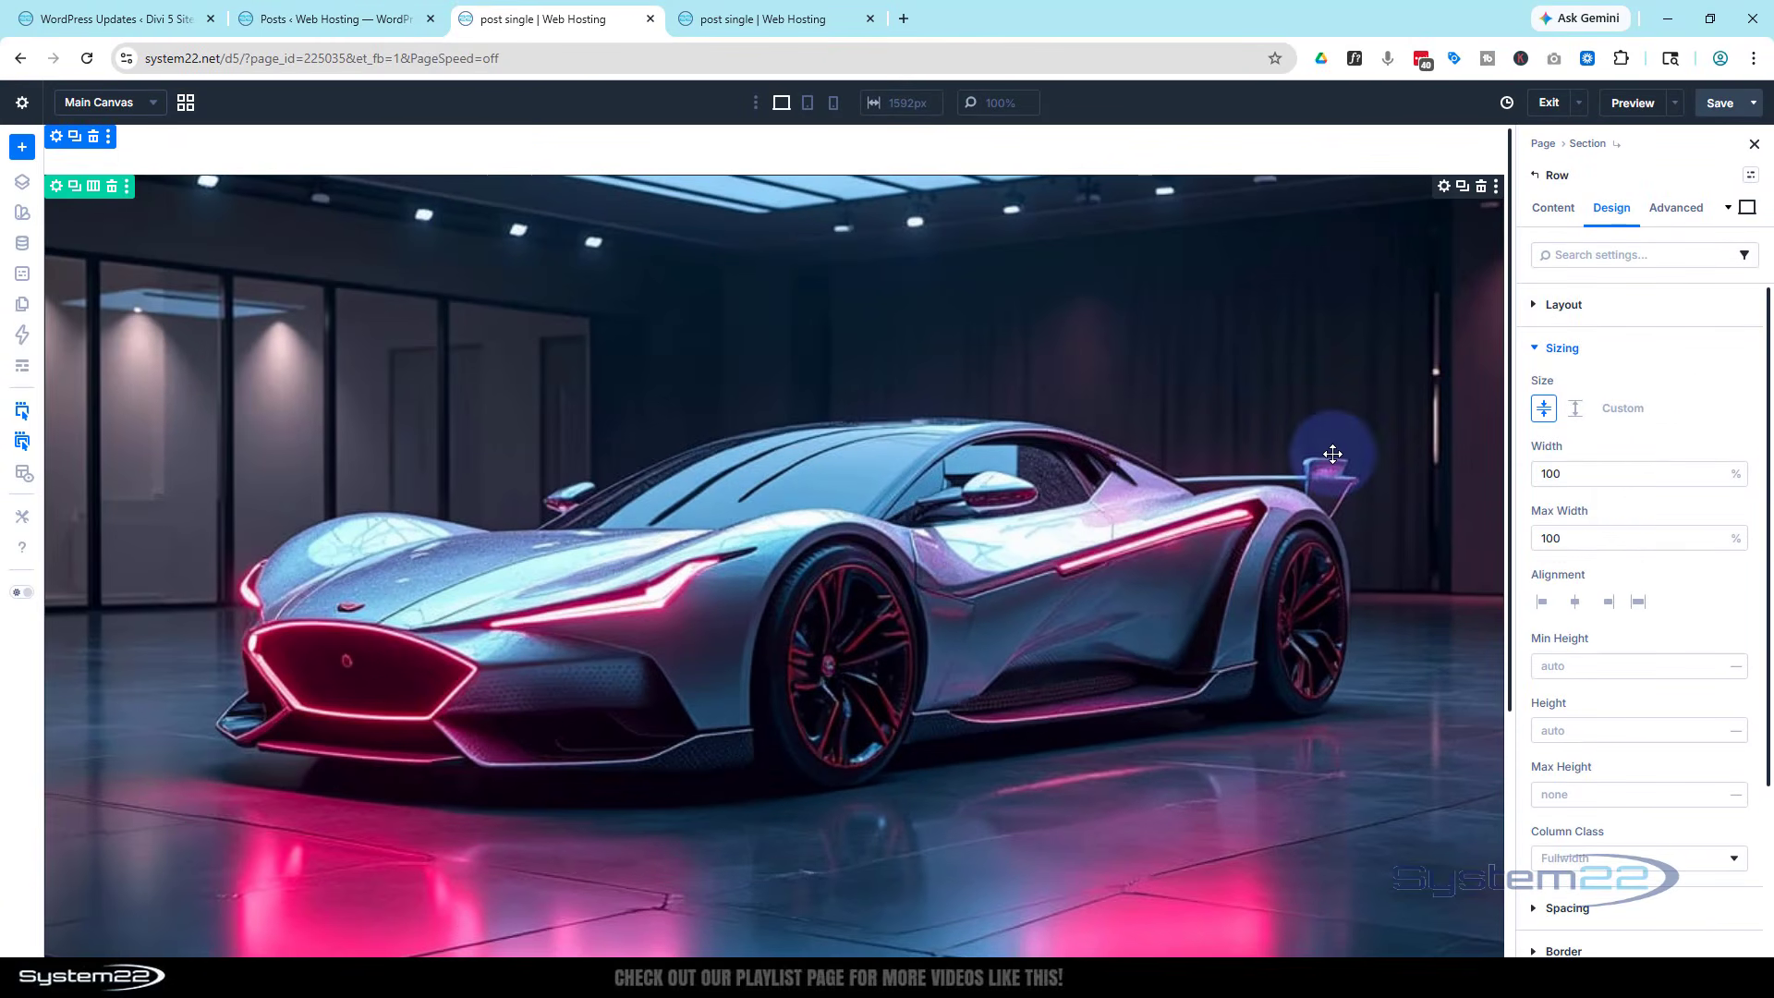
Set the section's top padding to 0 px and link it so the bottom padding is 0 px too.
scroll(1332, 453, down, 4)
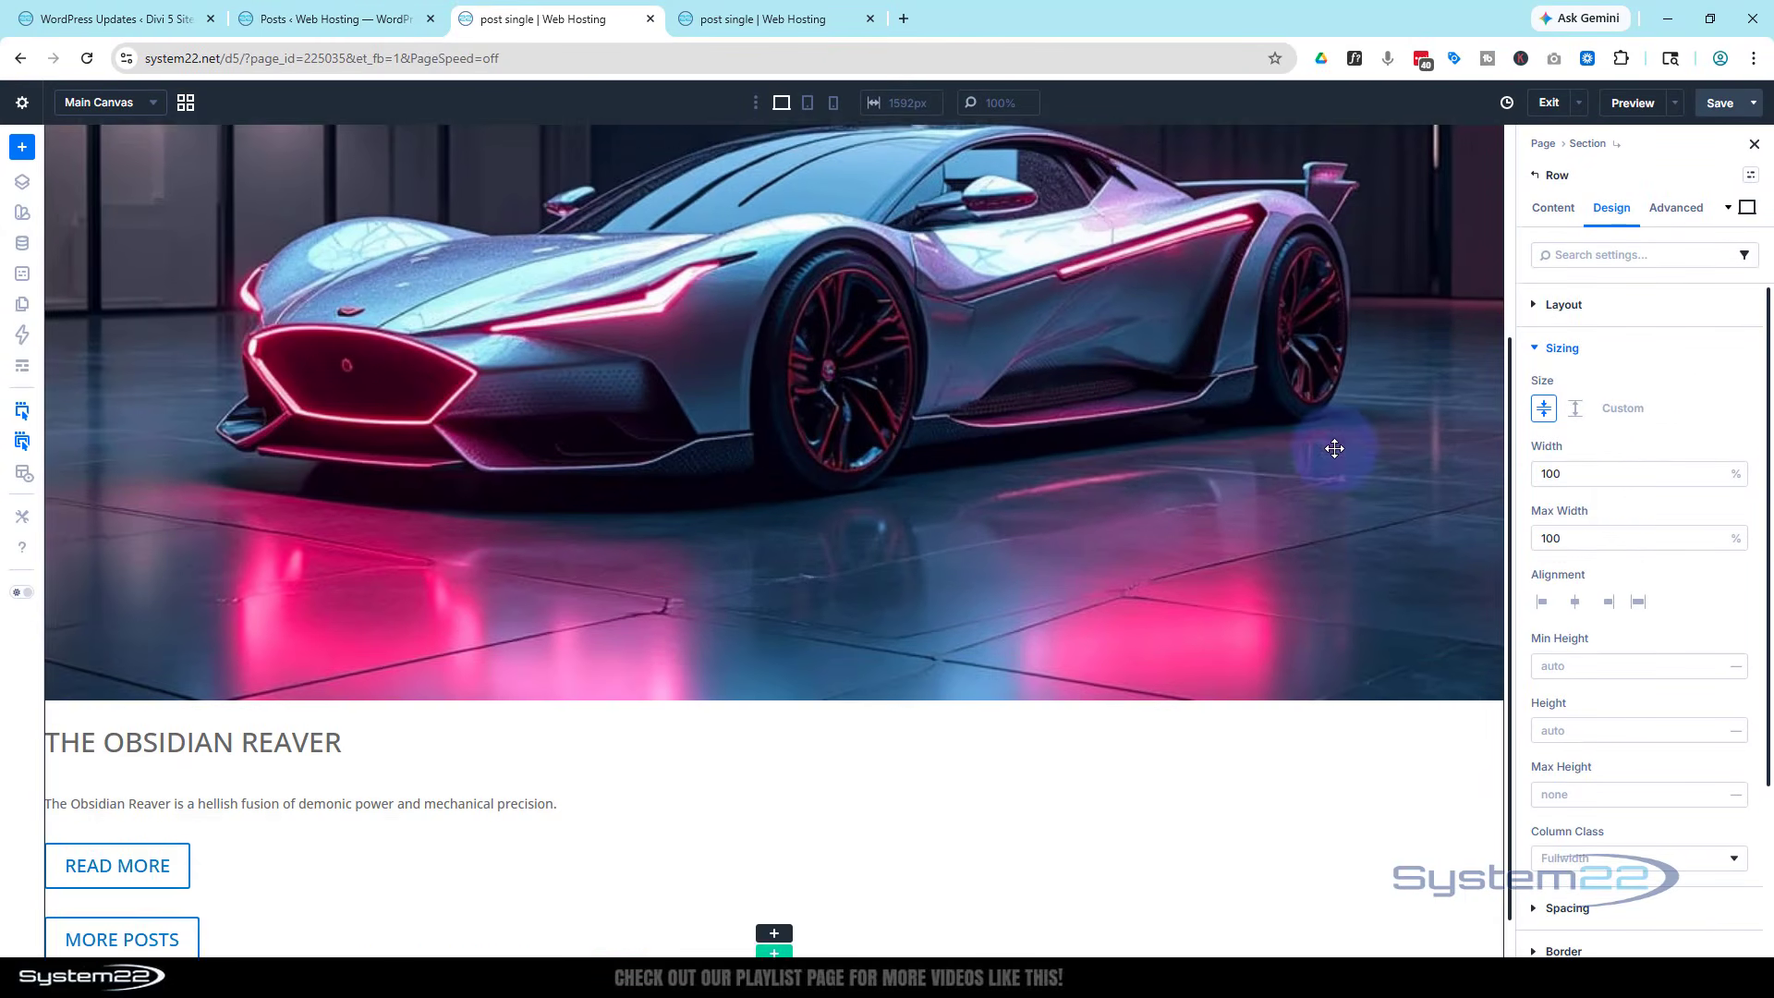
scroll(1334, 448, up, 4)
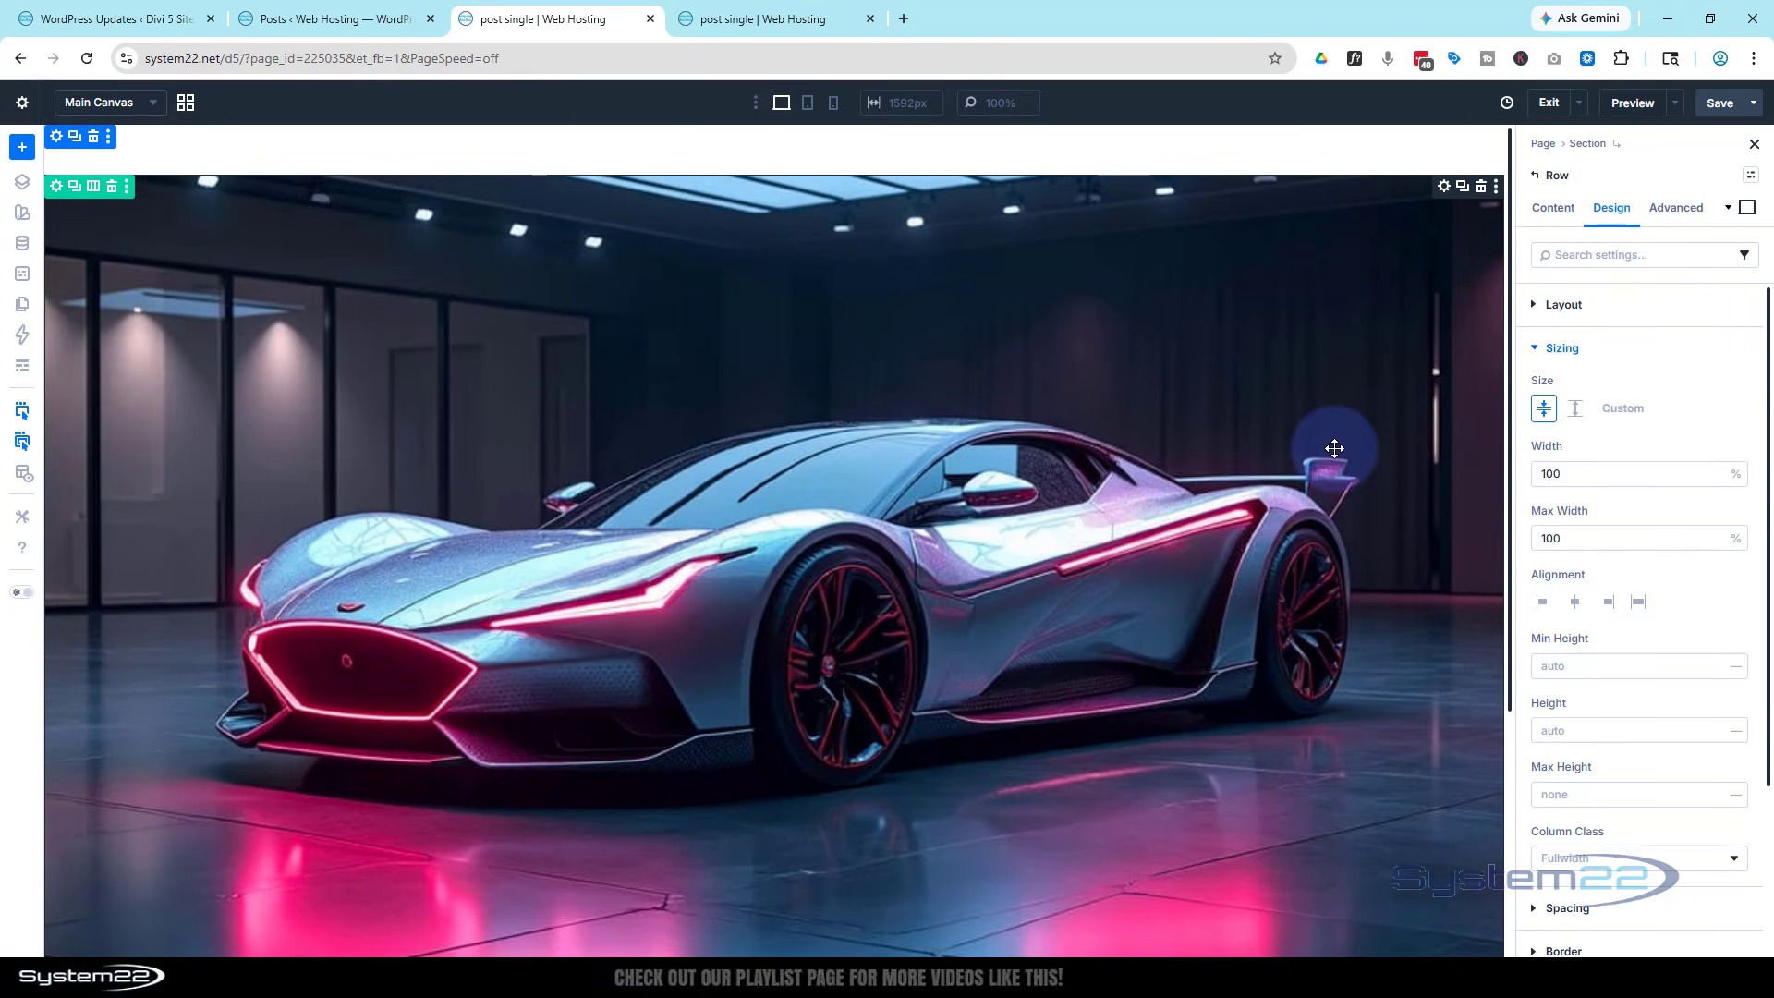
click(56, 138)
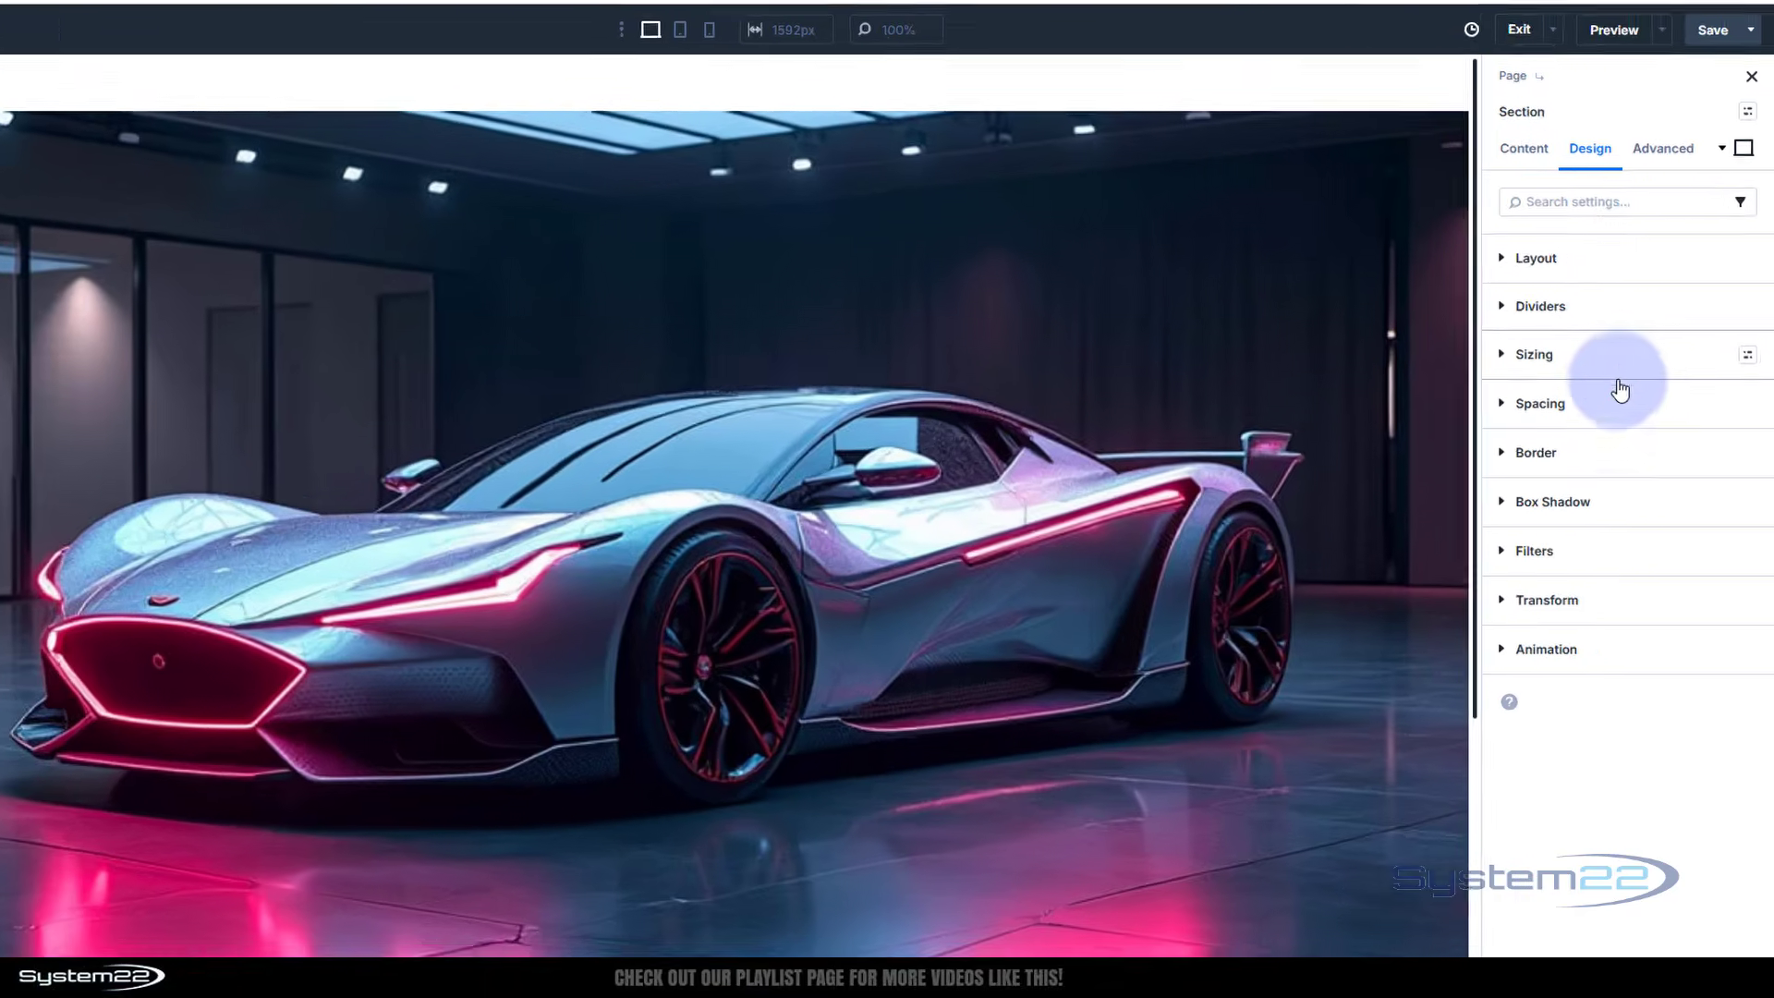
click(1638, 432)
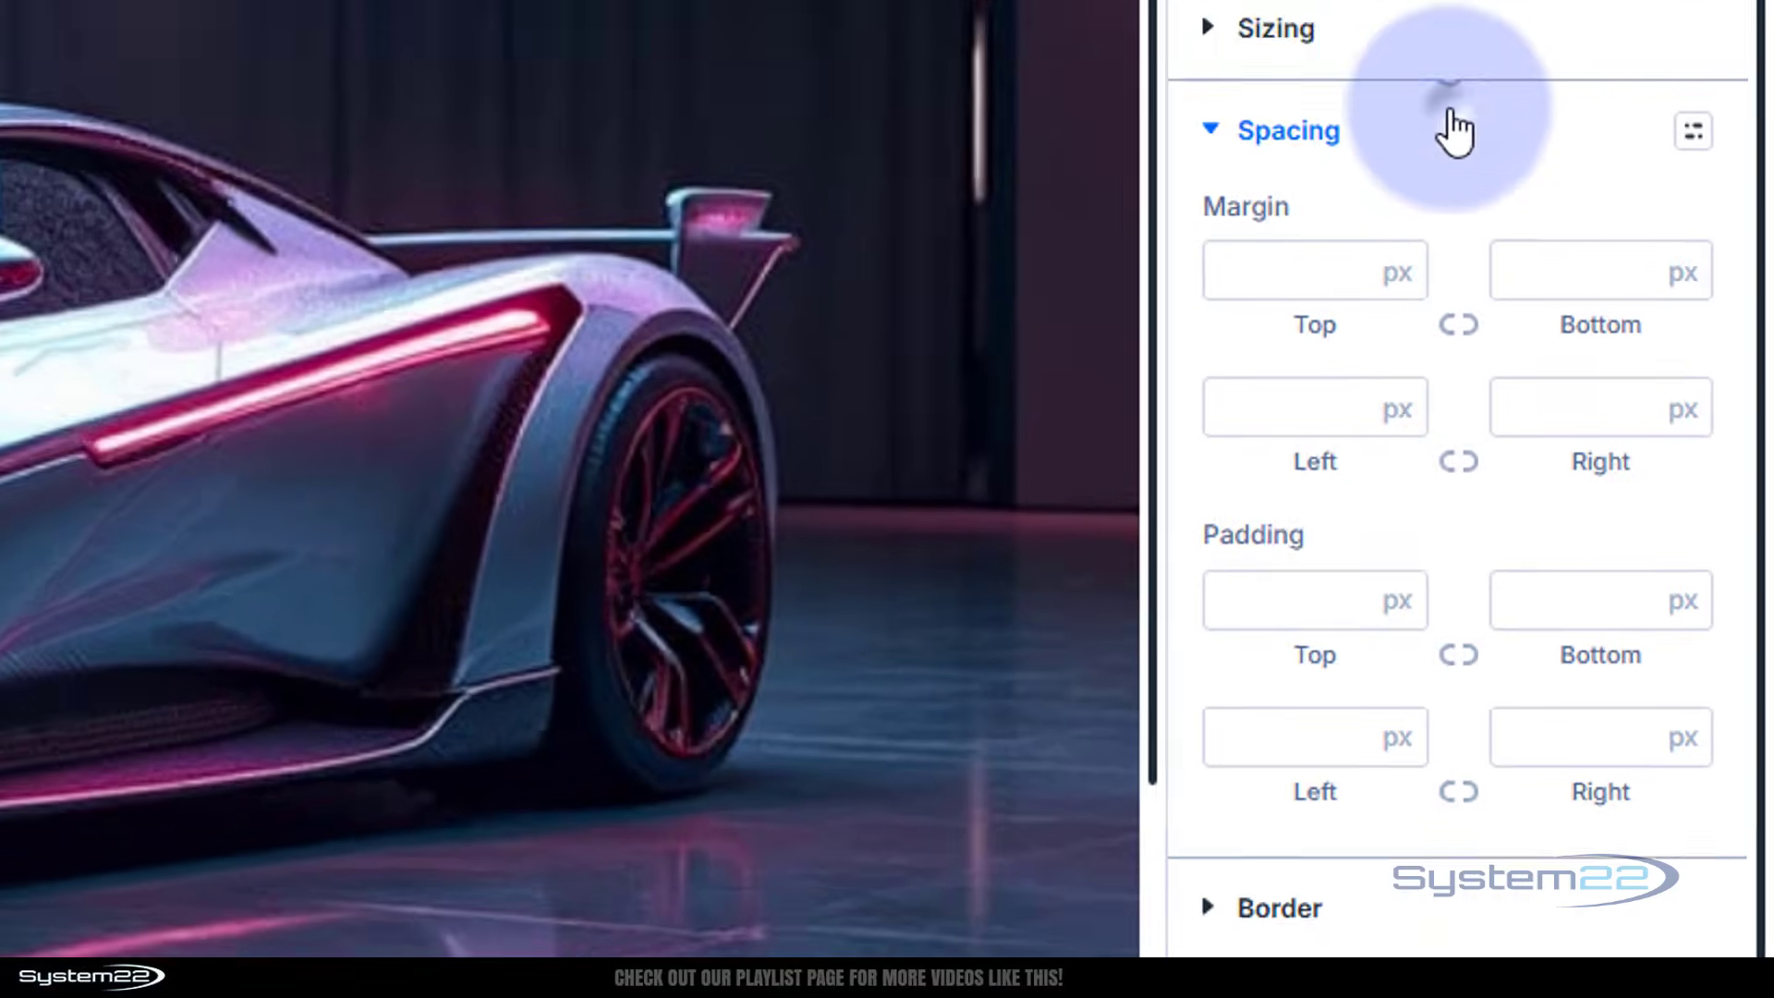
click(1253, 599)
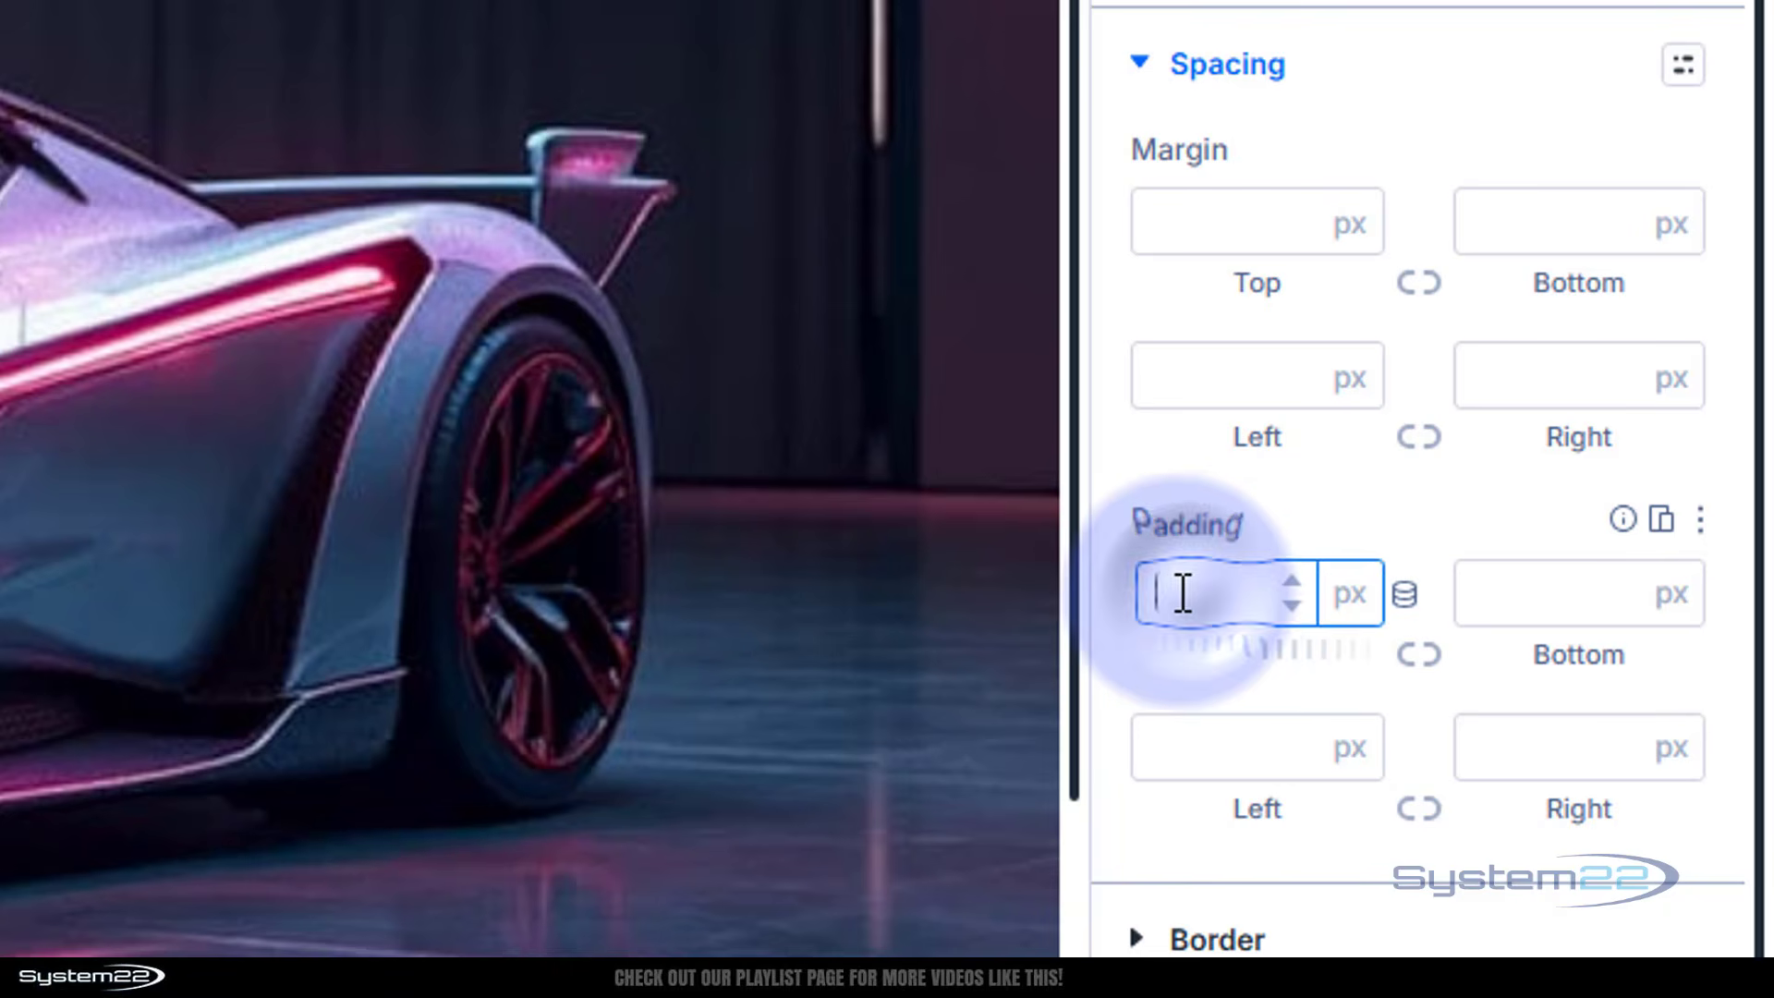
text(0)
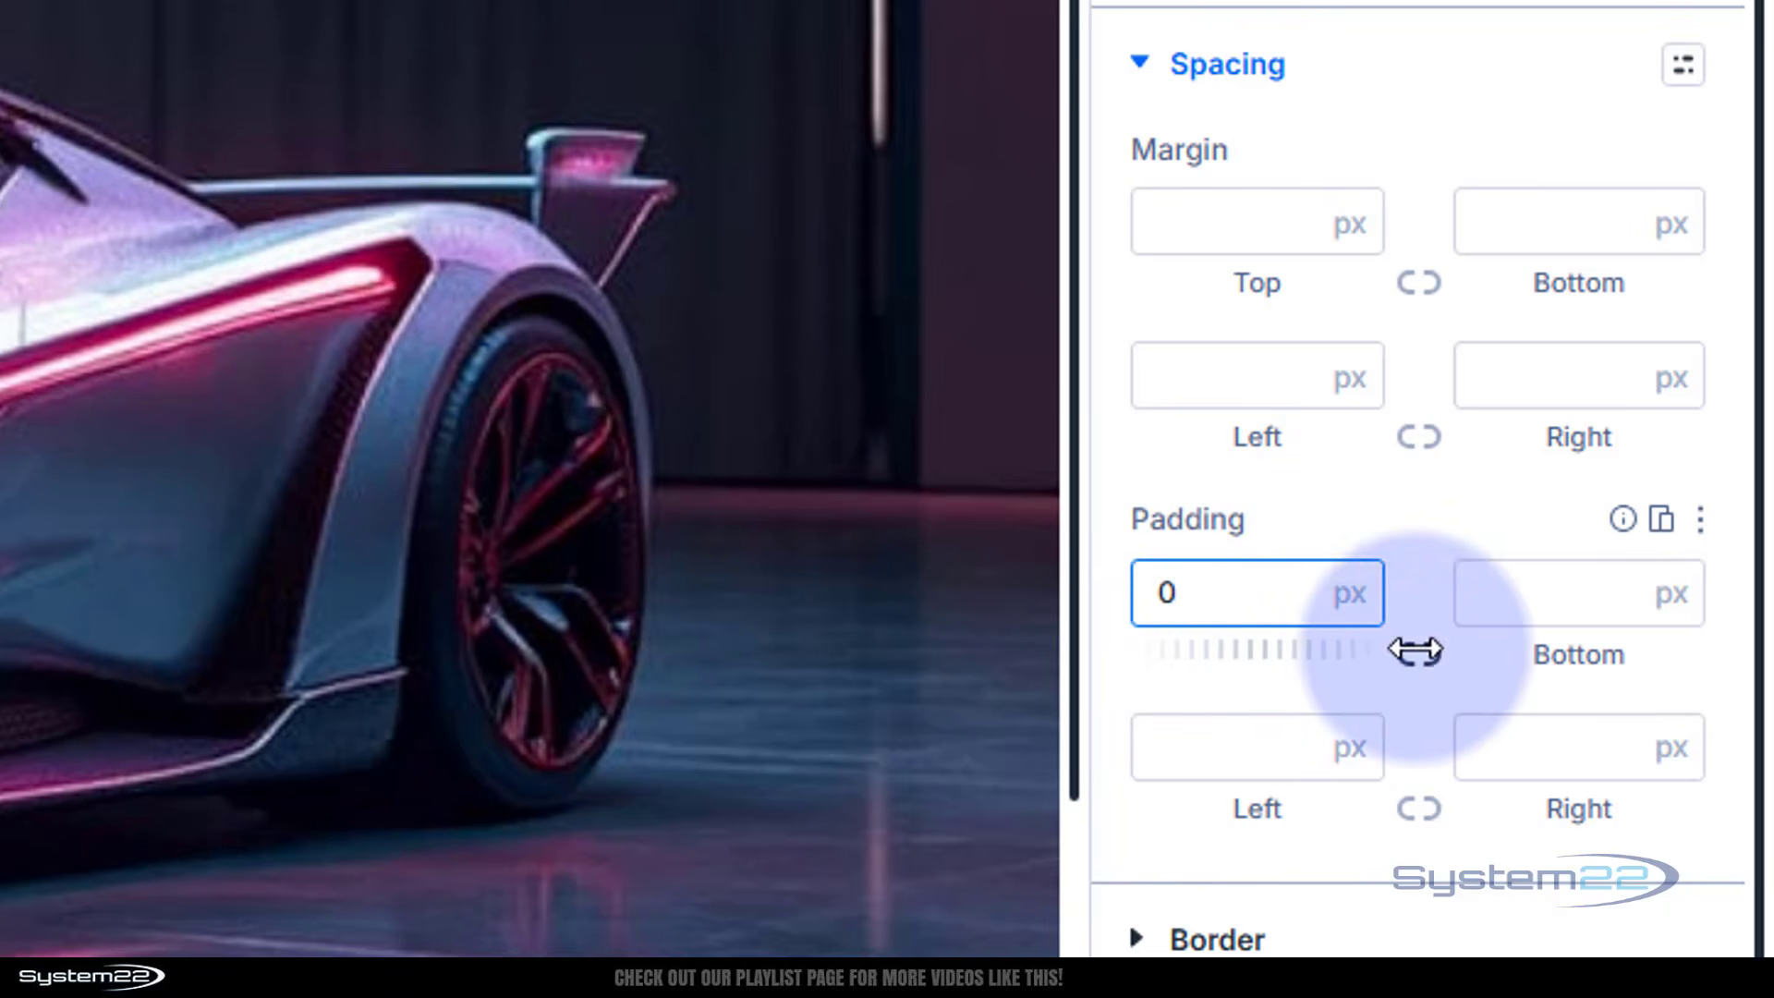
click(1420, 653)
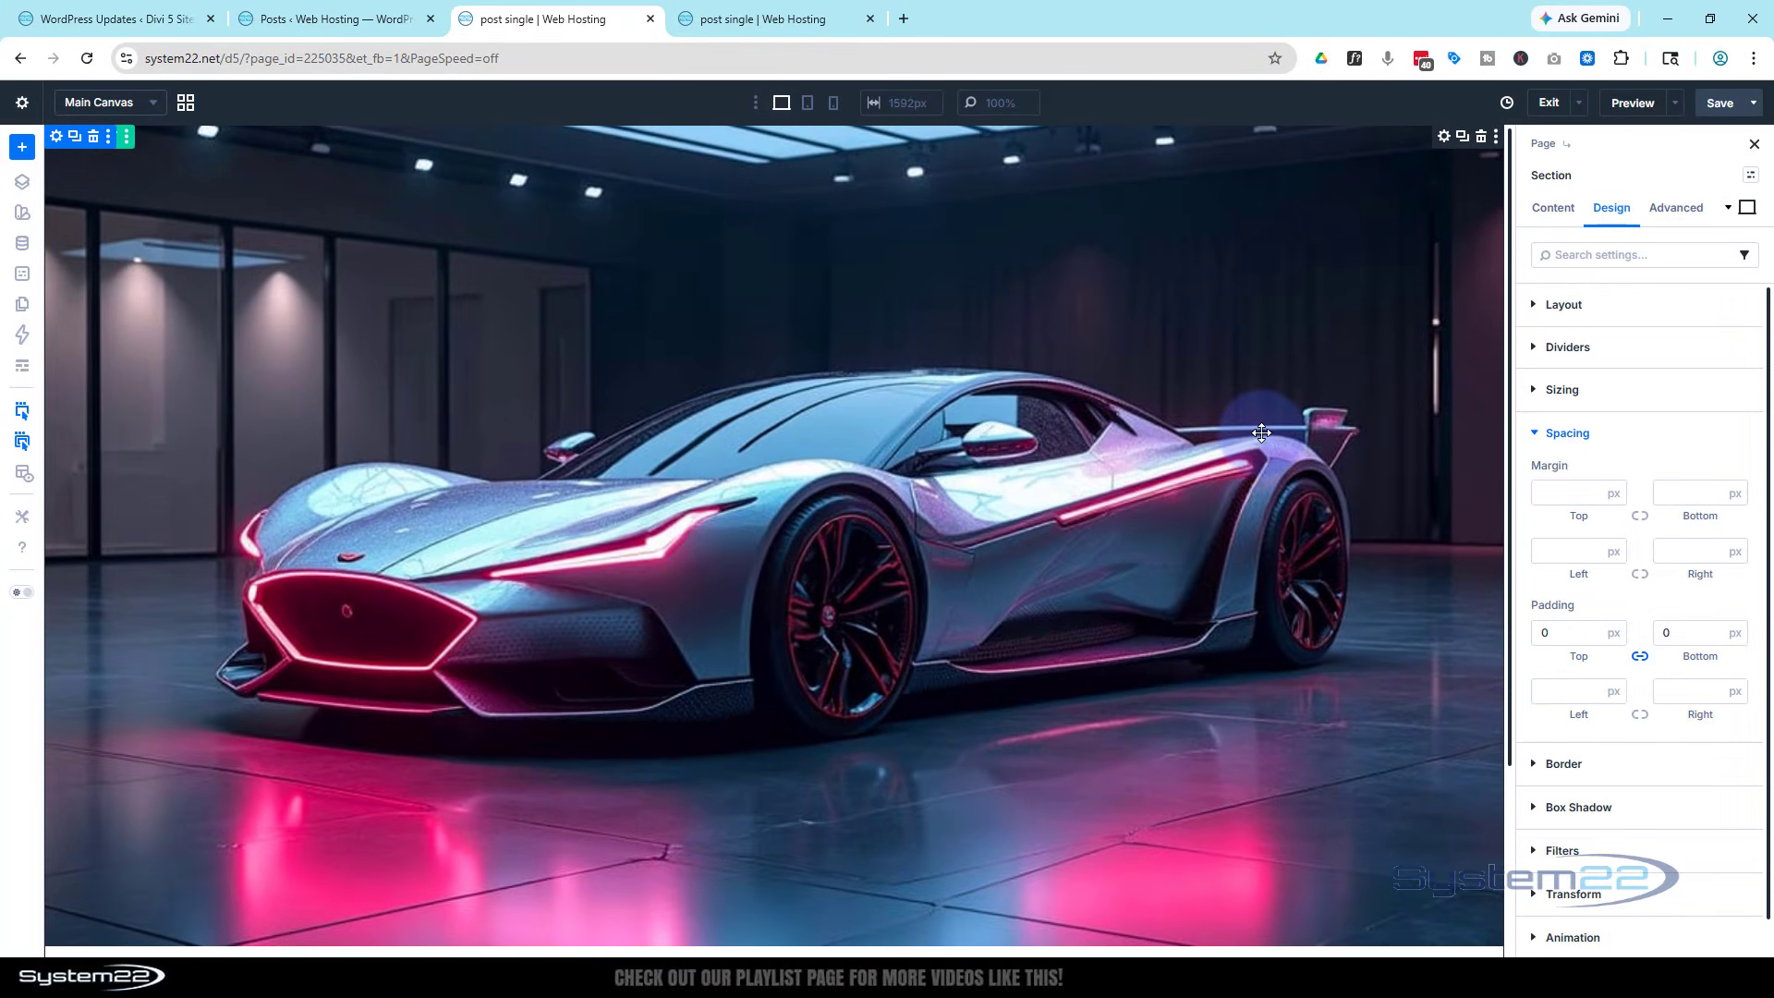
Set the position of the post title Heading module to Absolute.
scroll(1265, 427, down, 3)
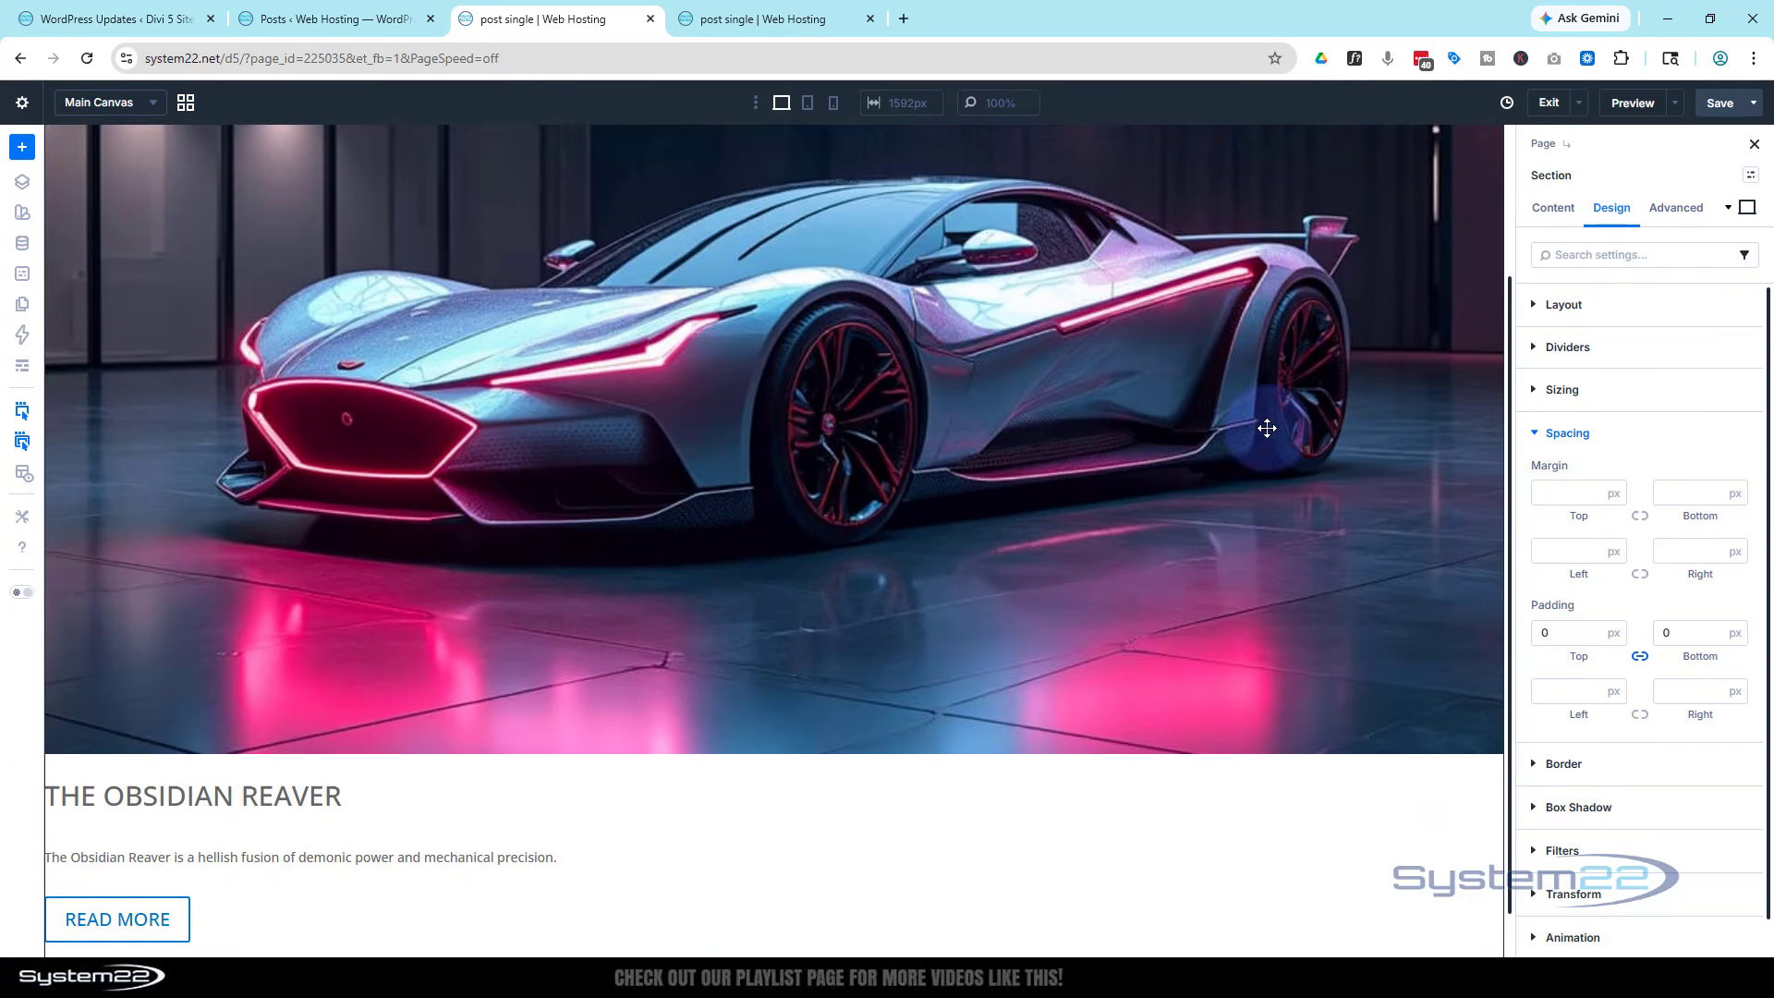
click(326, 749)
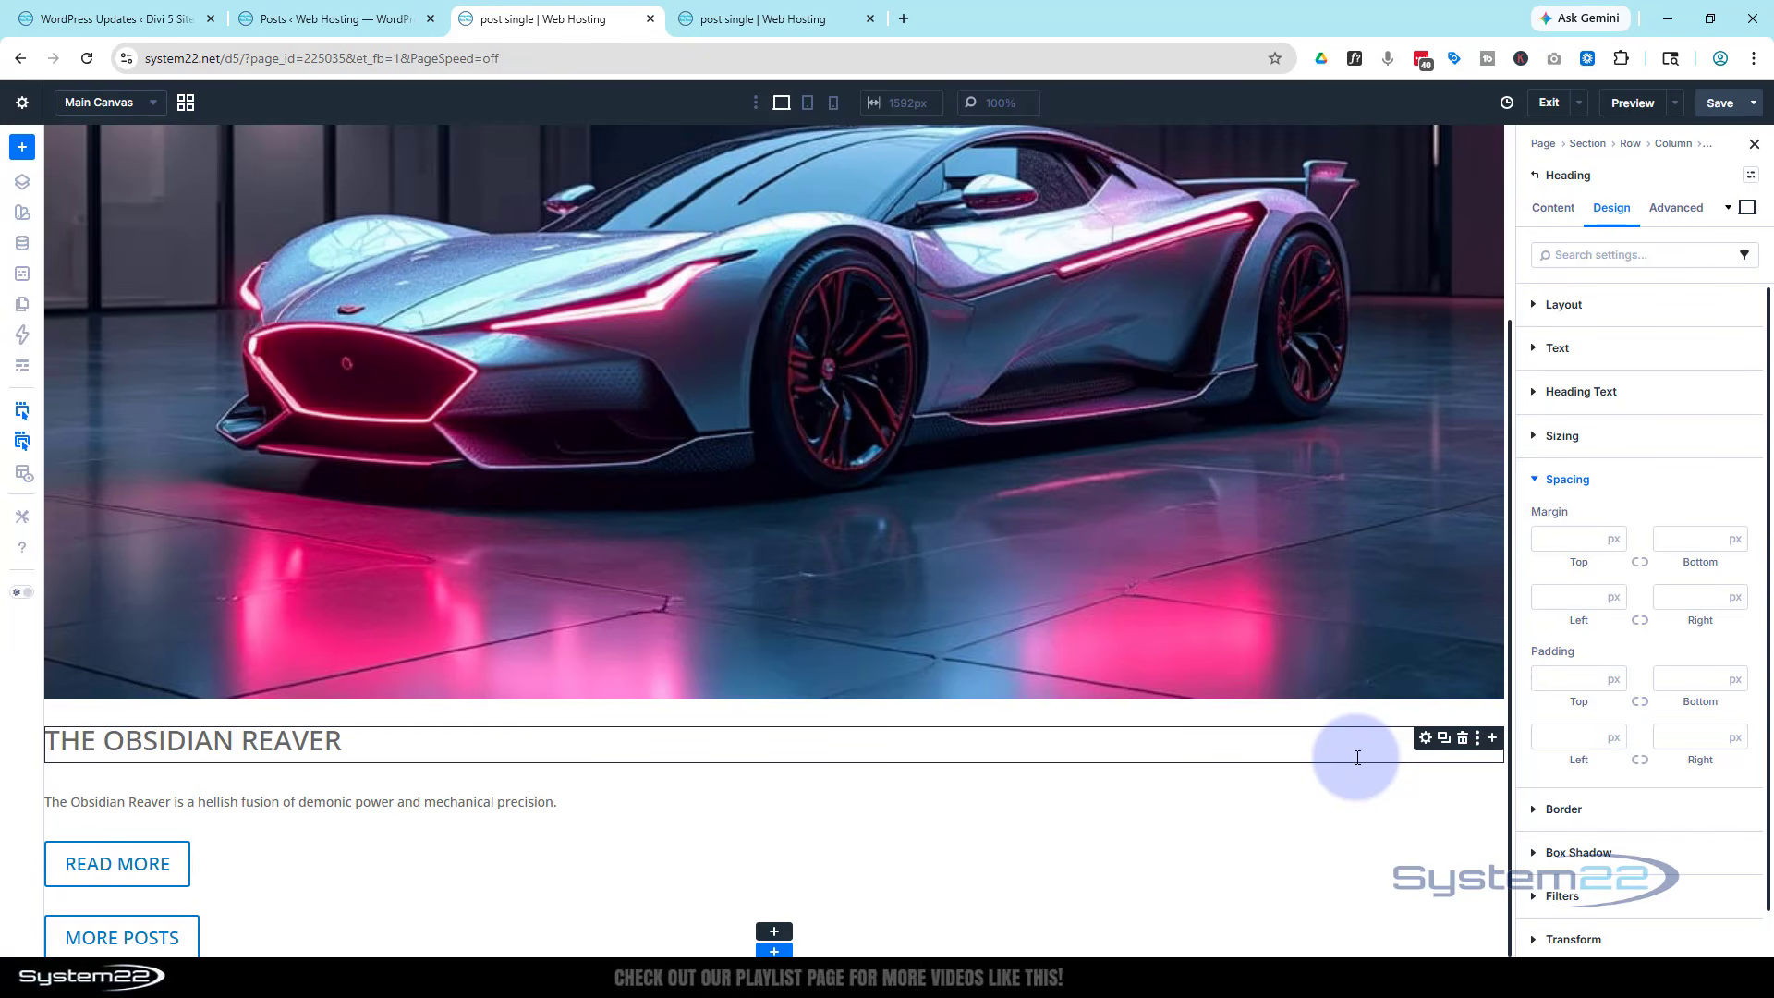
click(1679, 208)
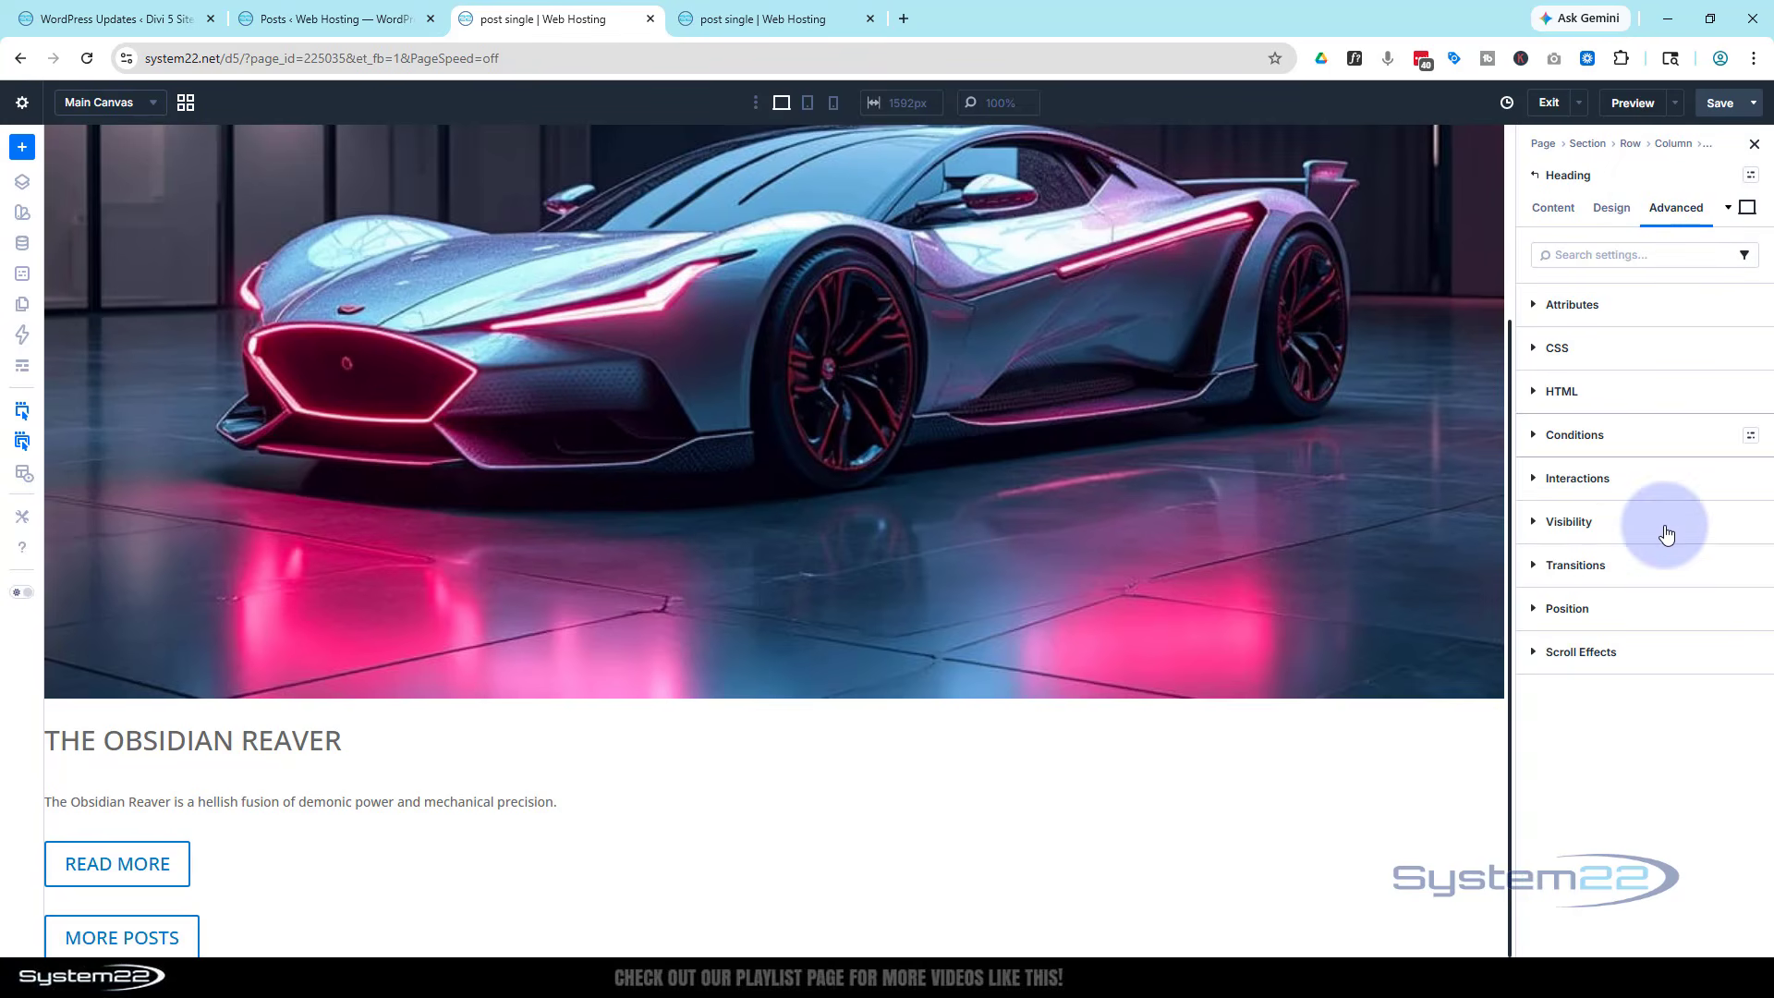
click(1672, 600)
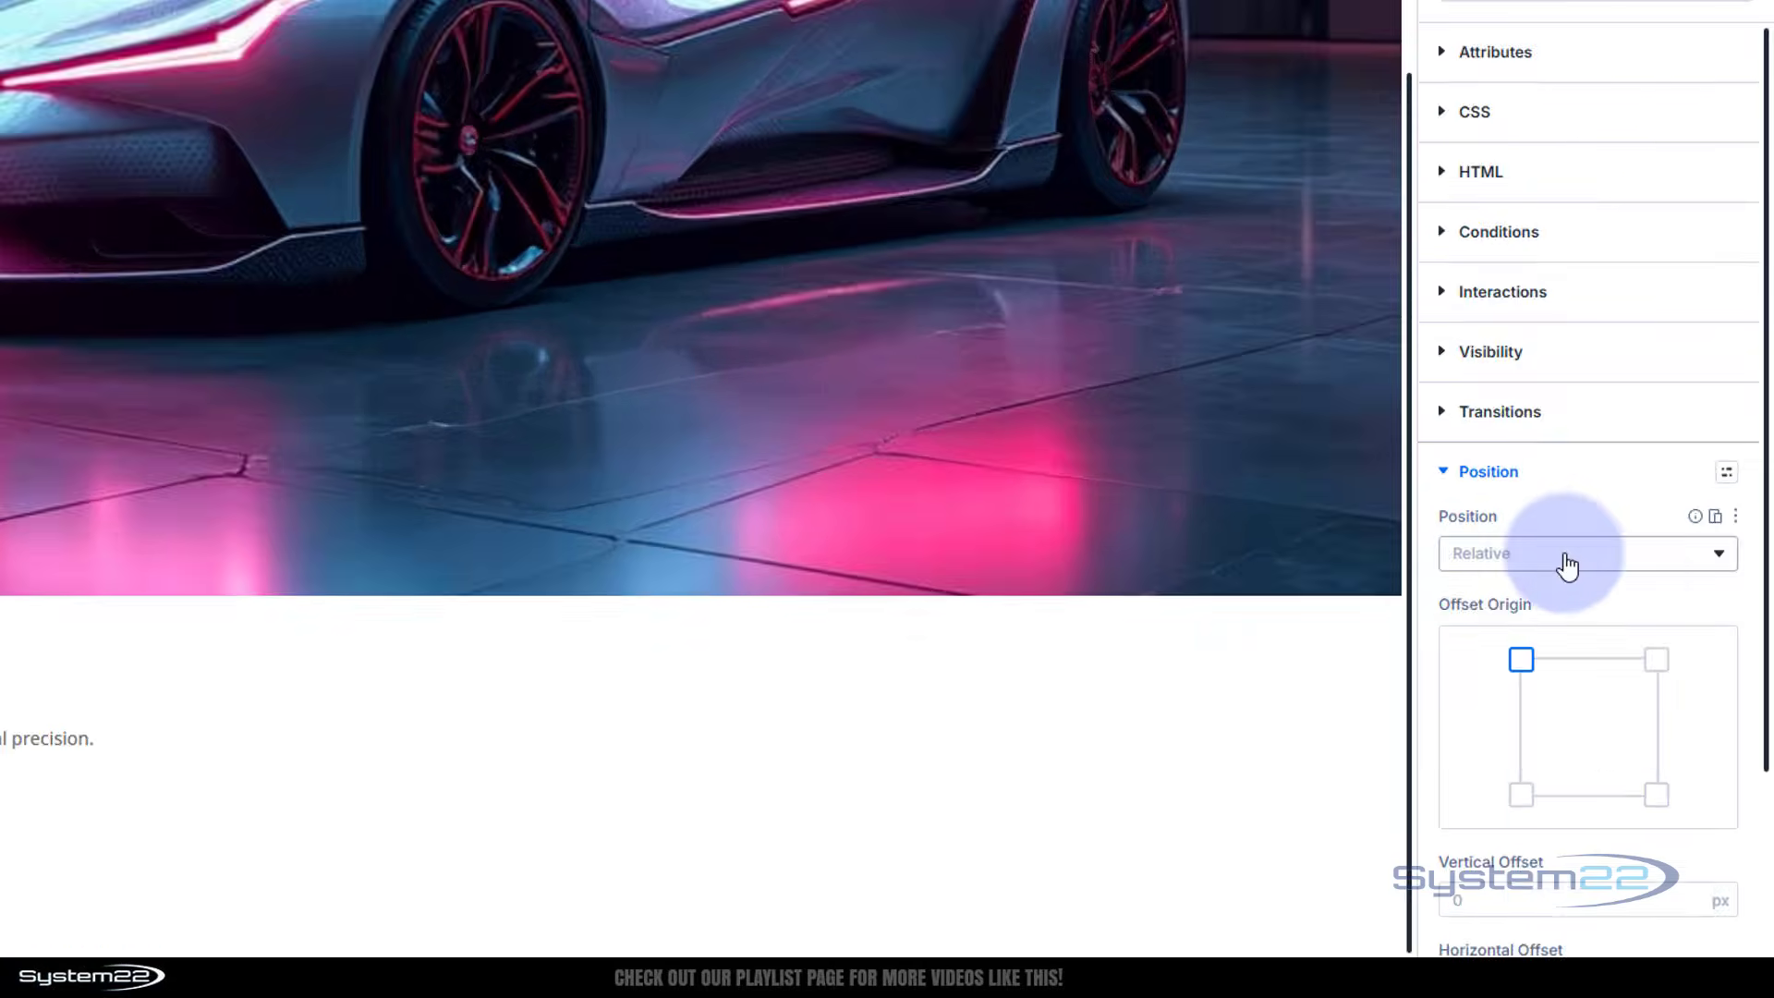
click(1625, 670)
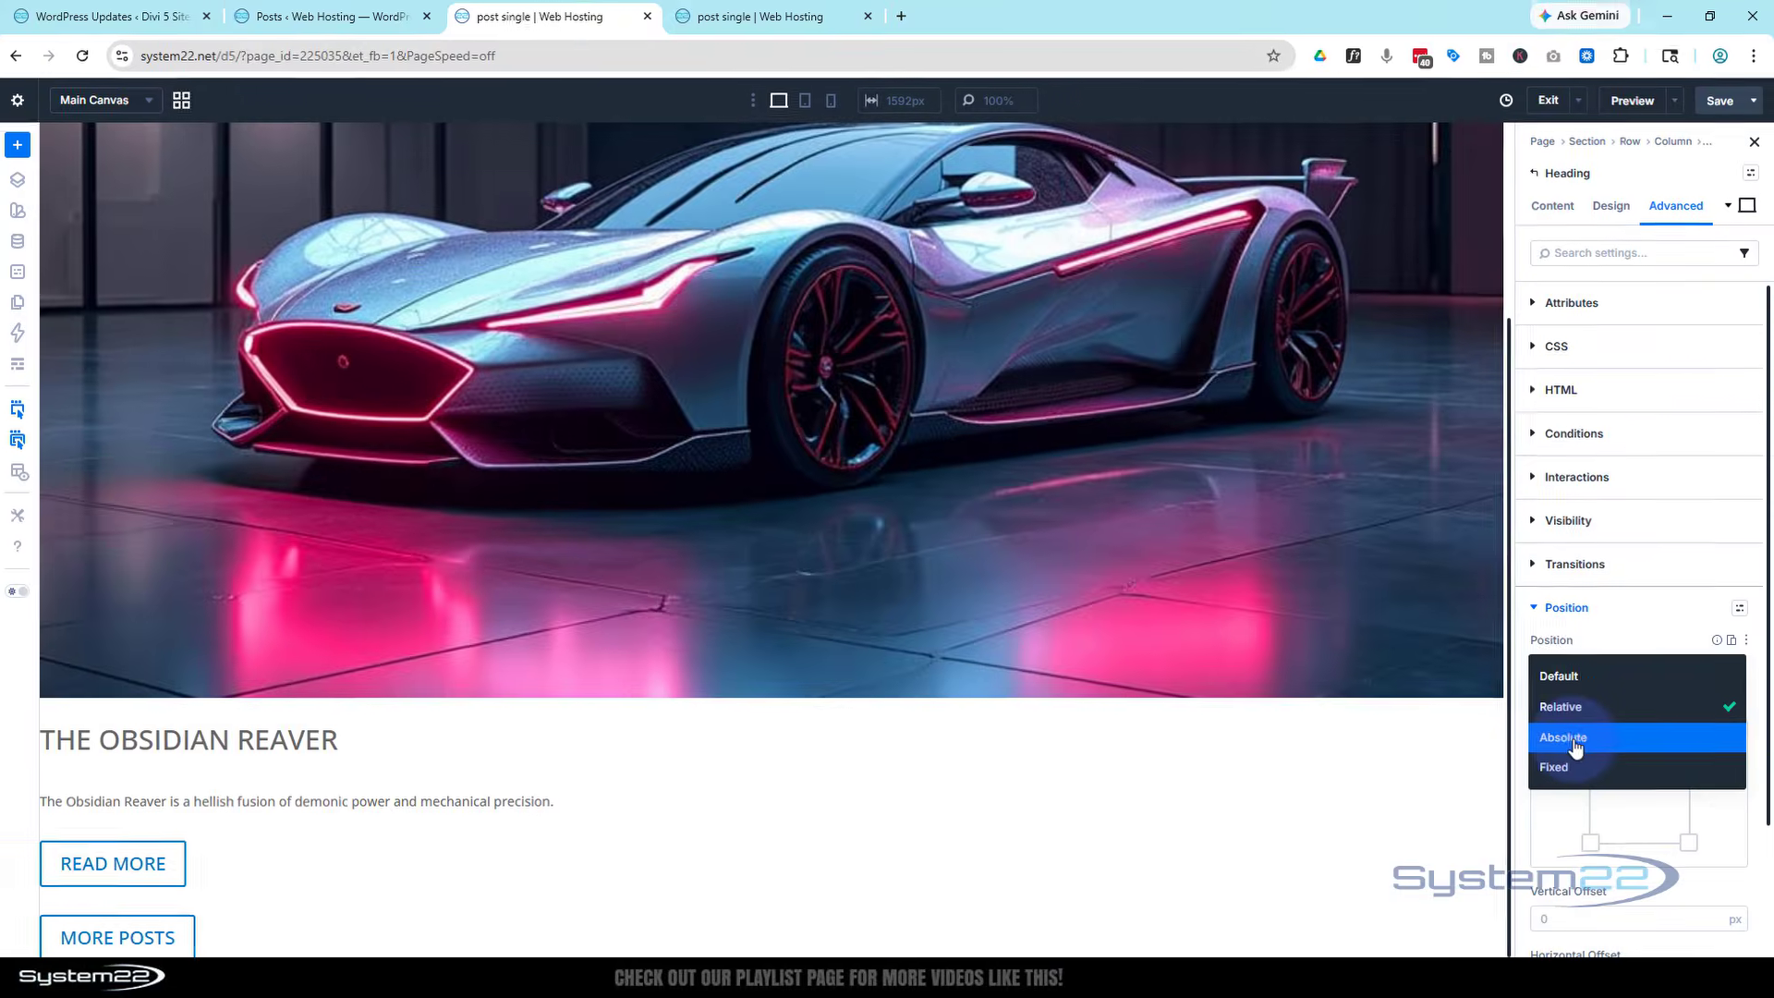
click(1303, 471)
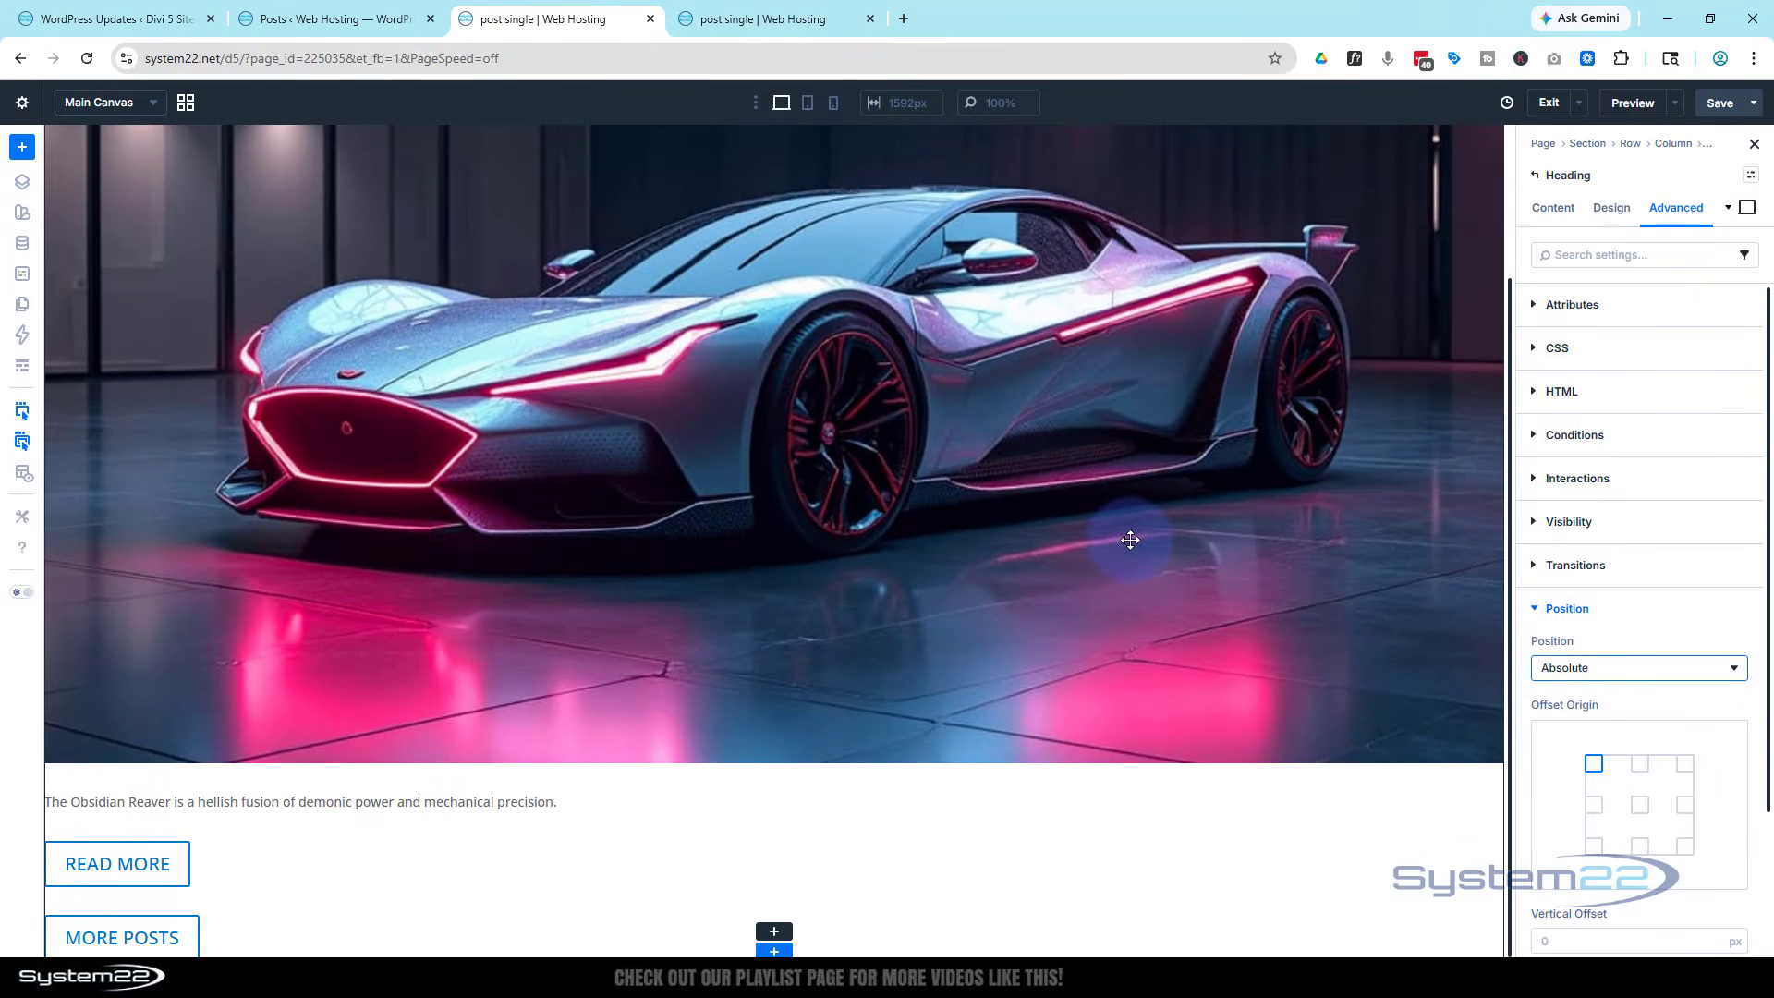
Try the top-center and top-right offset origins on the heading and return it to the top-left origin.
scroll(1130, 538, up, 2)
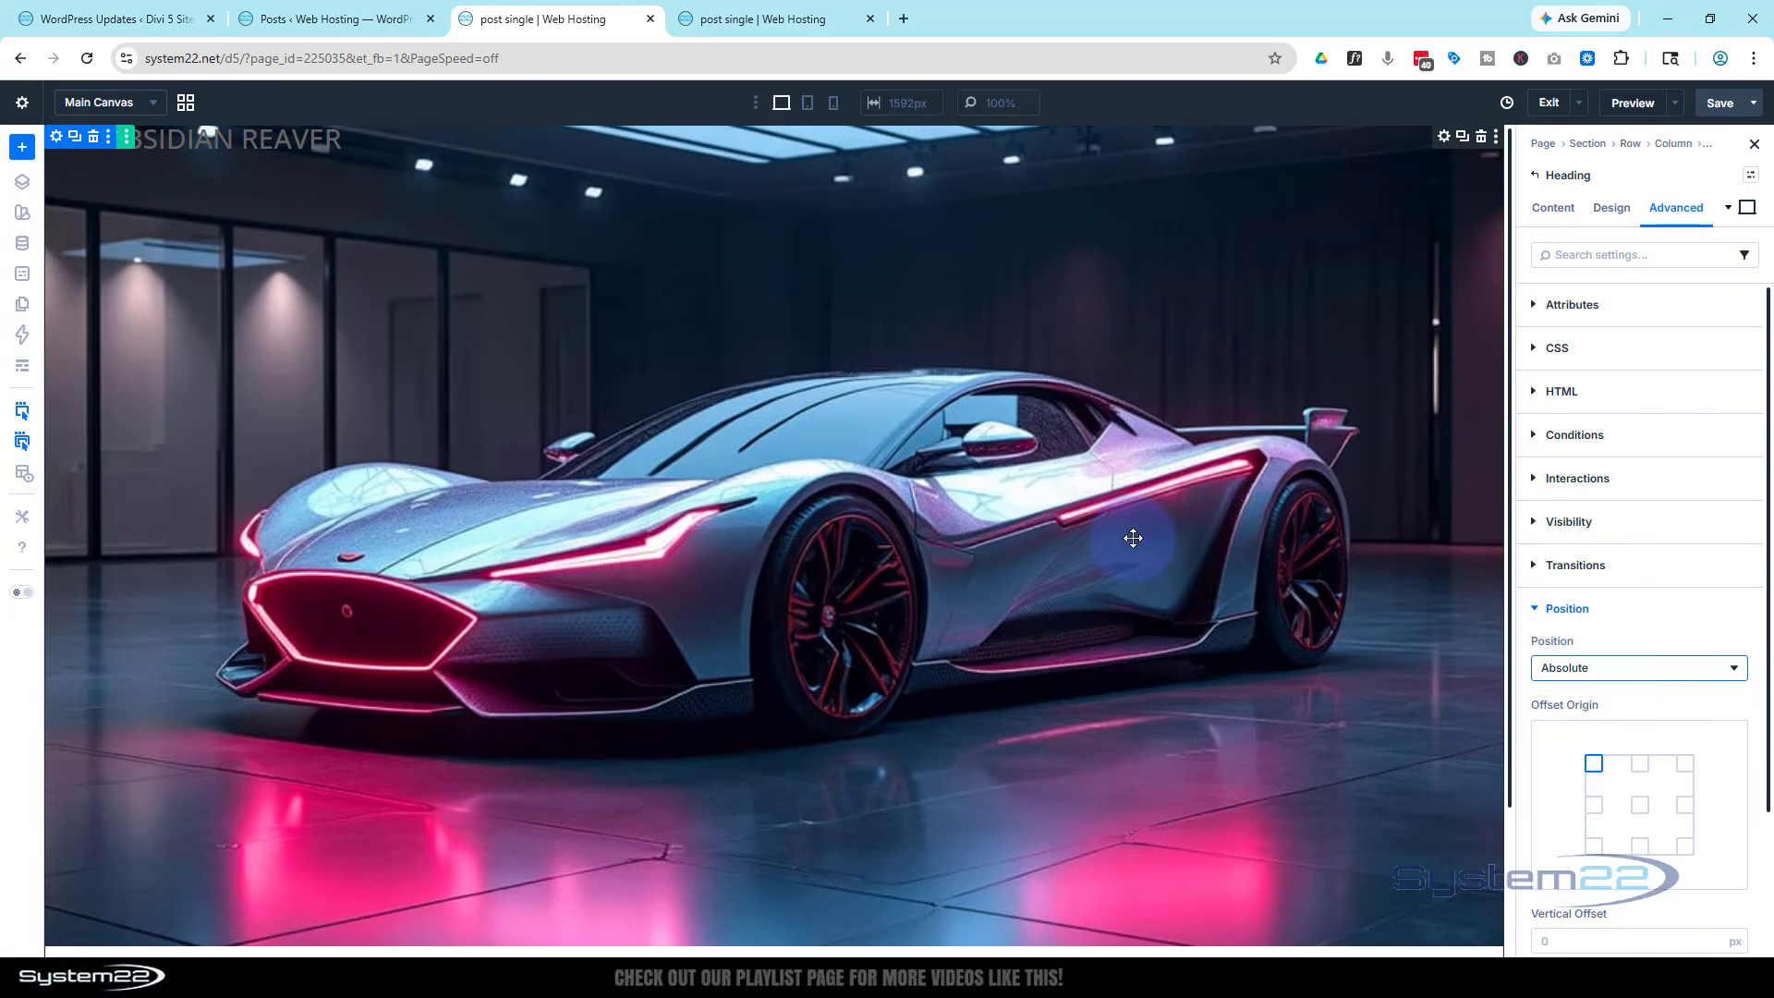
click(1639, 763)
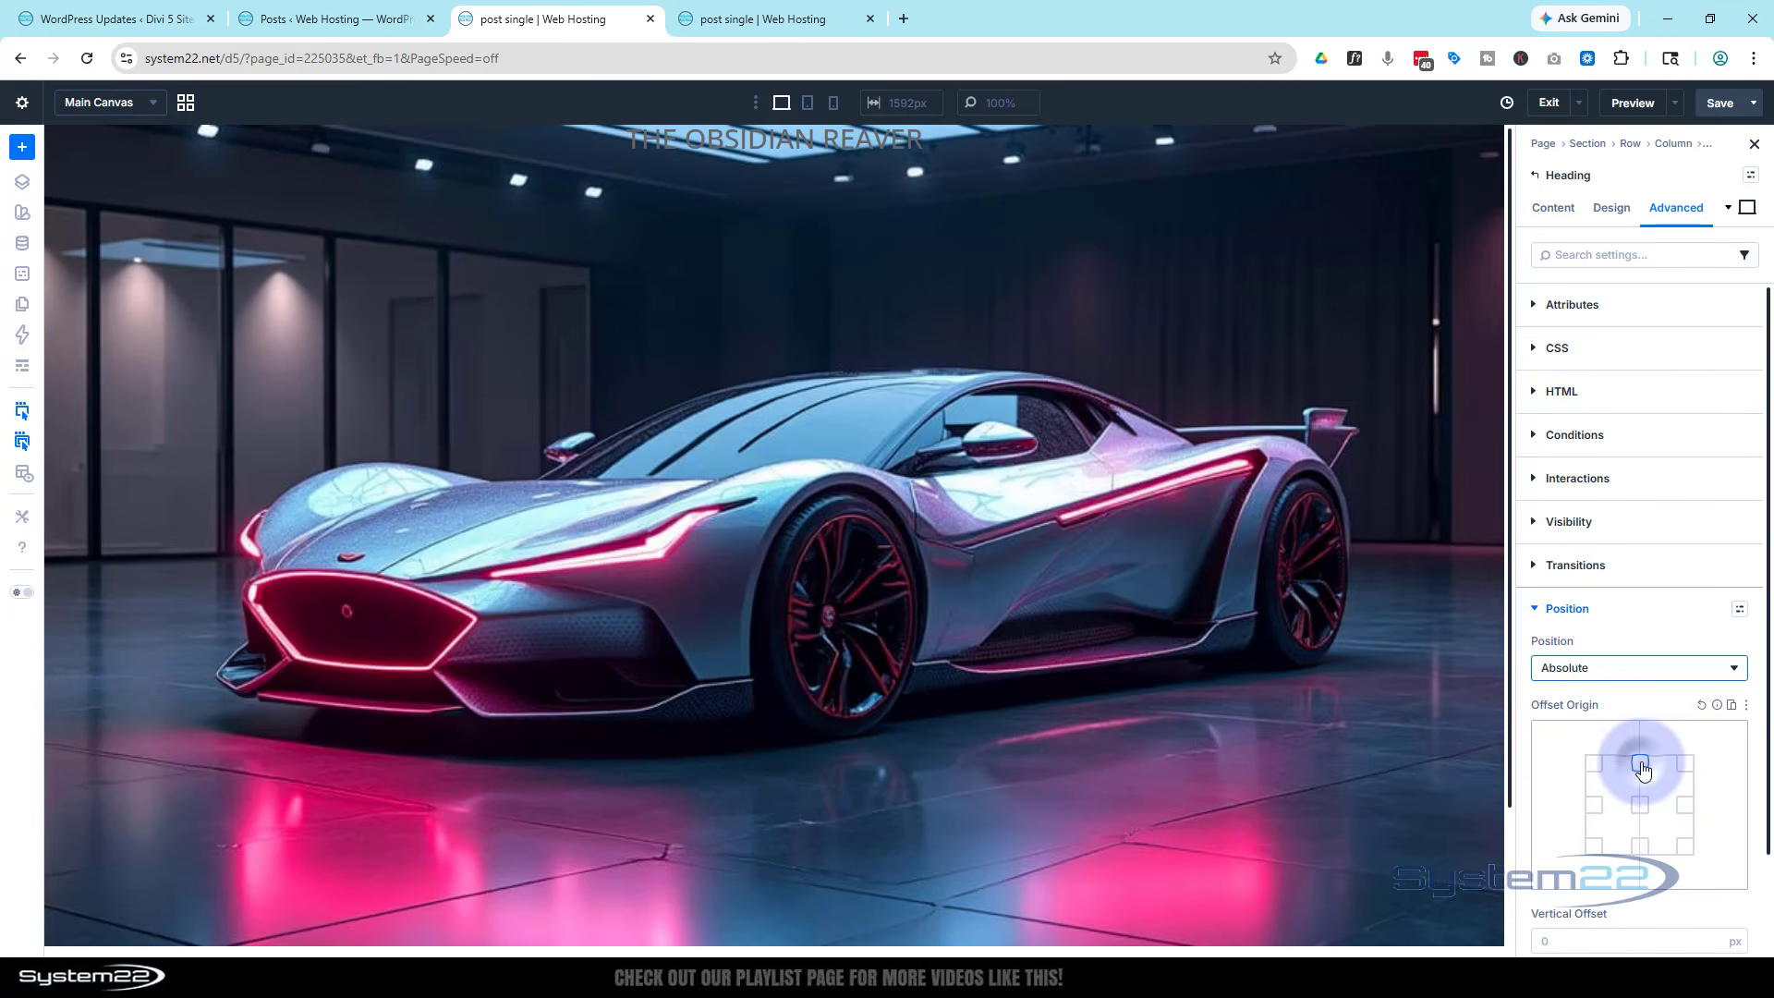
click(1685, 763)
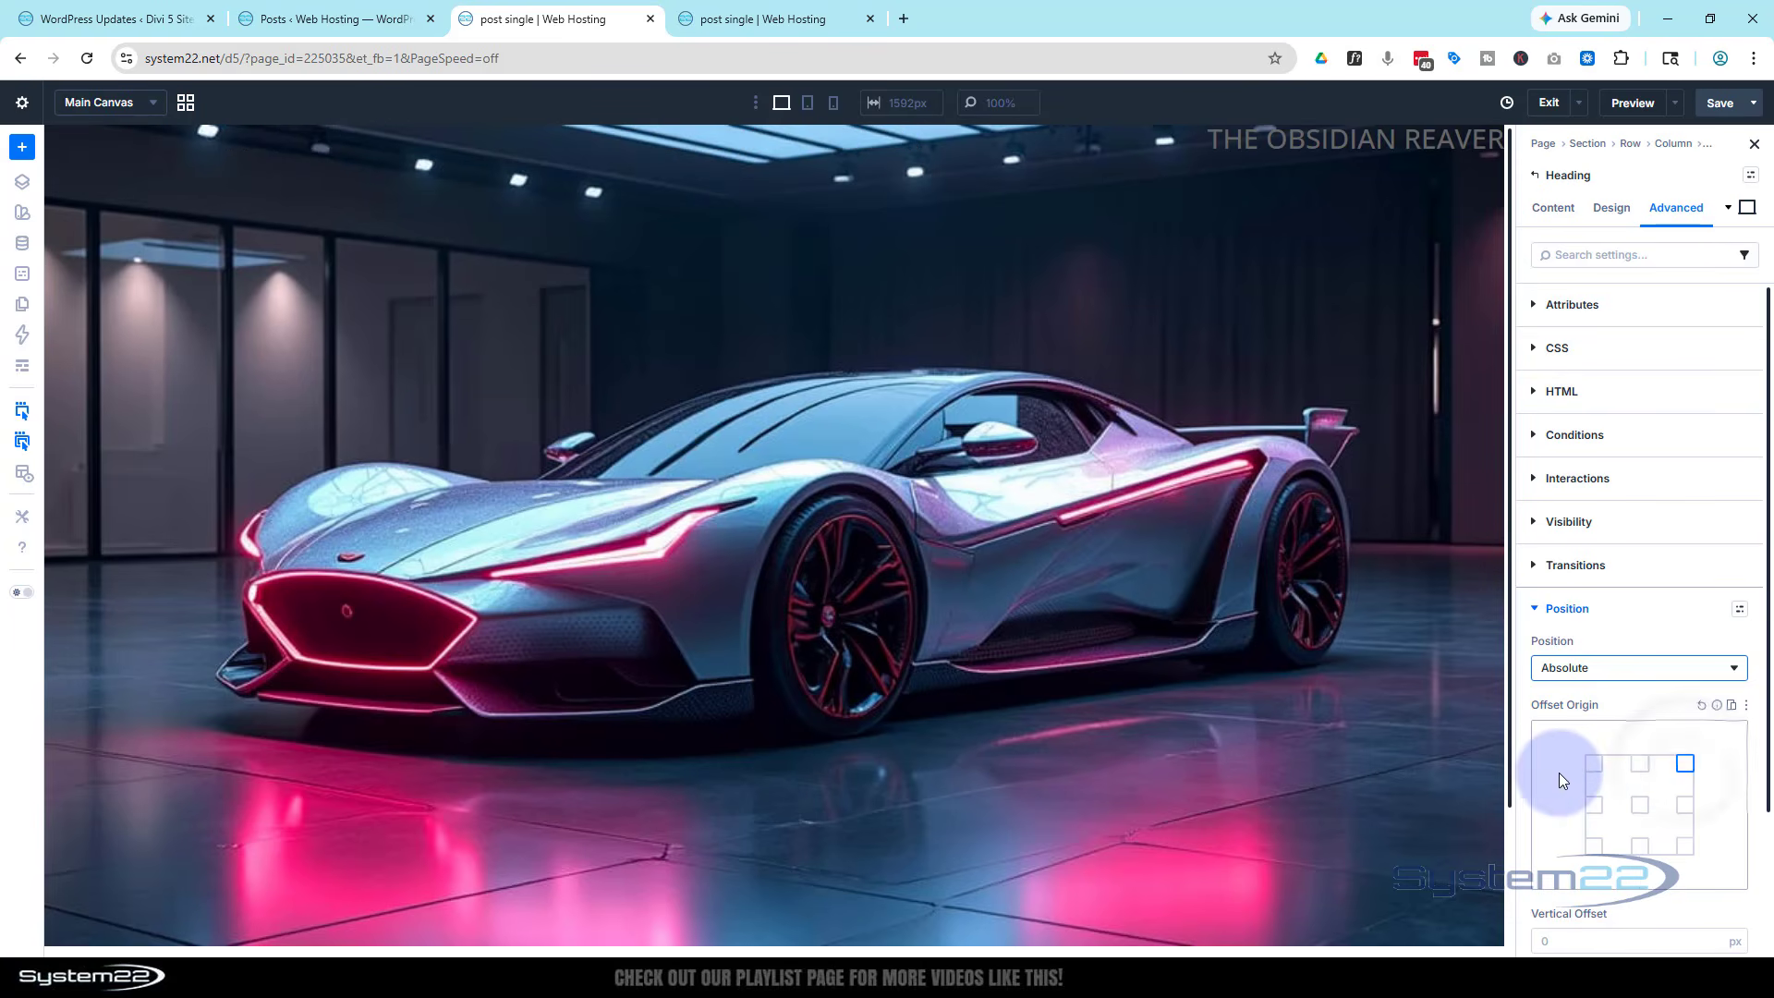
click(1593, 764)
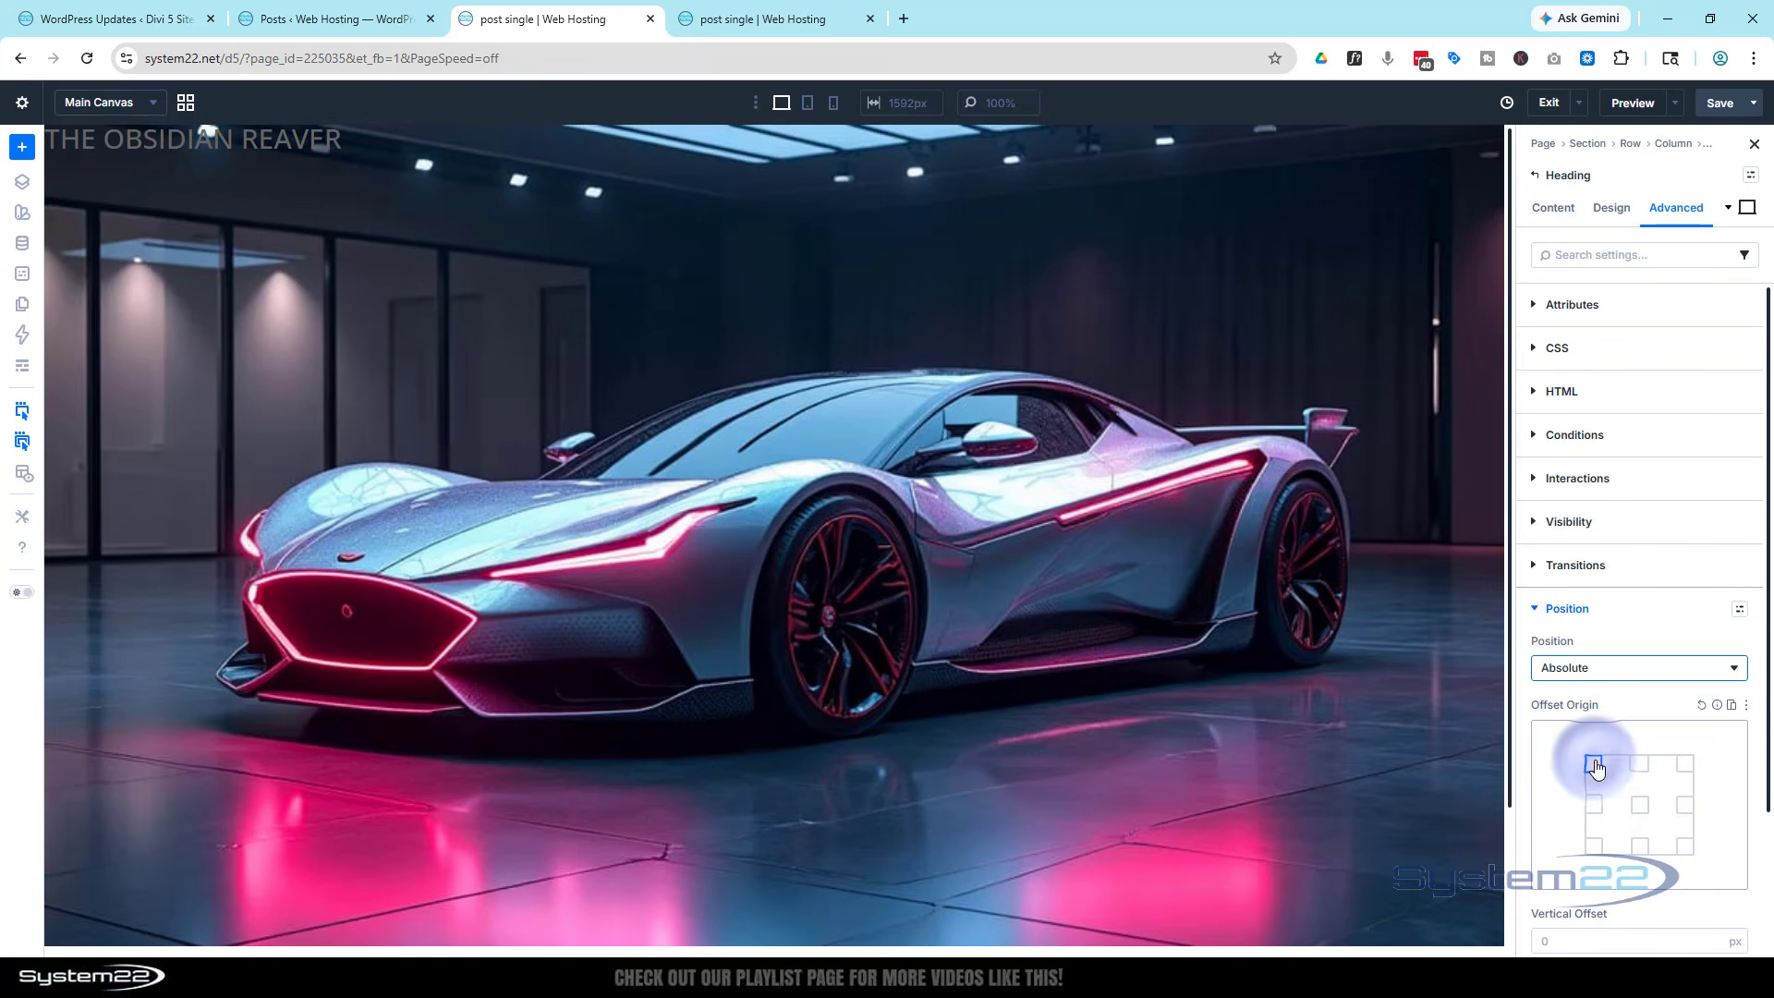
Set the heading's vertical offset to 30 px and its horizontal offset to 30 px.
scroll(1549, 758, down, 2)
click(1545, 764)
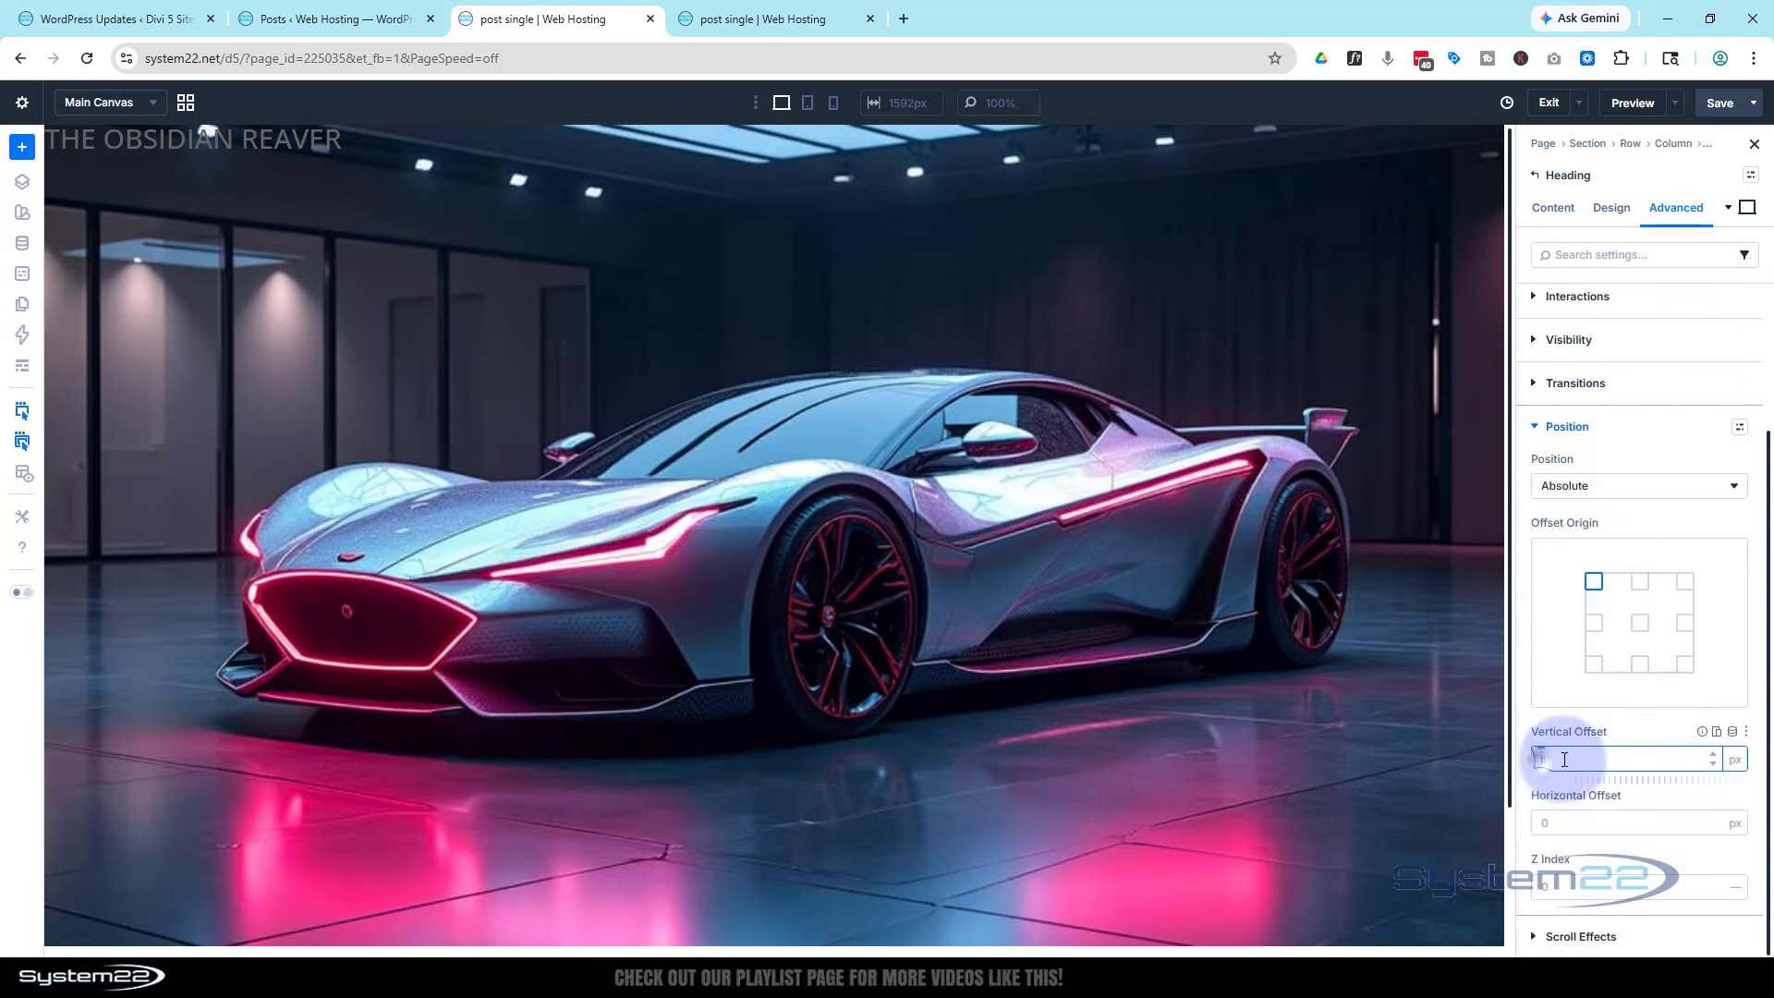
text(30)
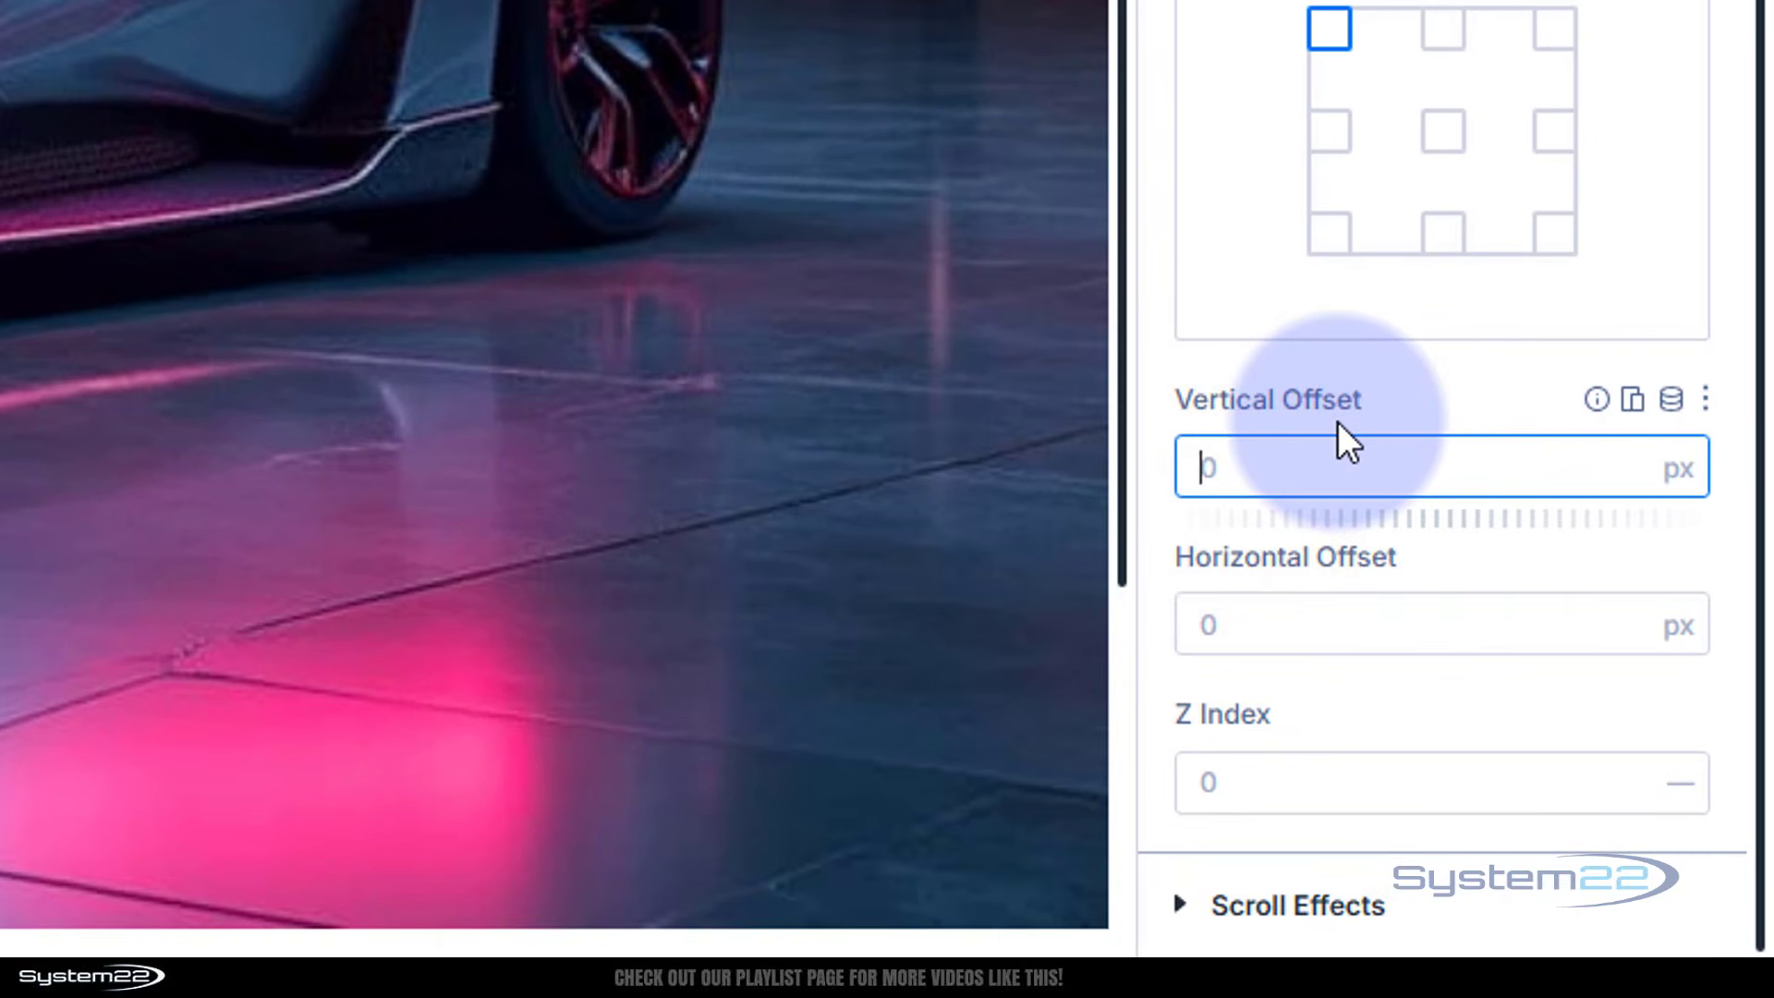
click(1207, 621)
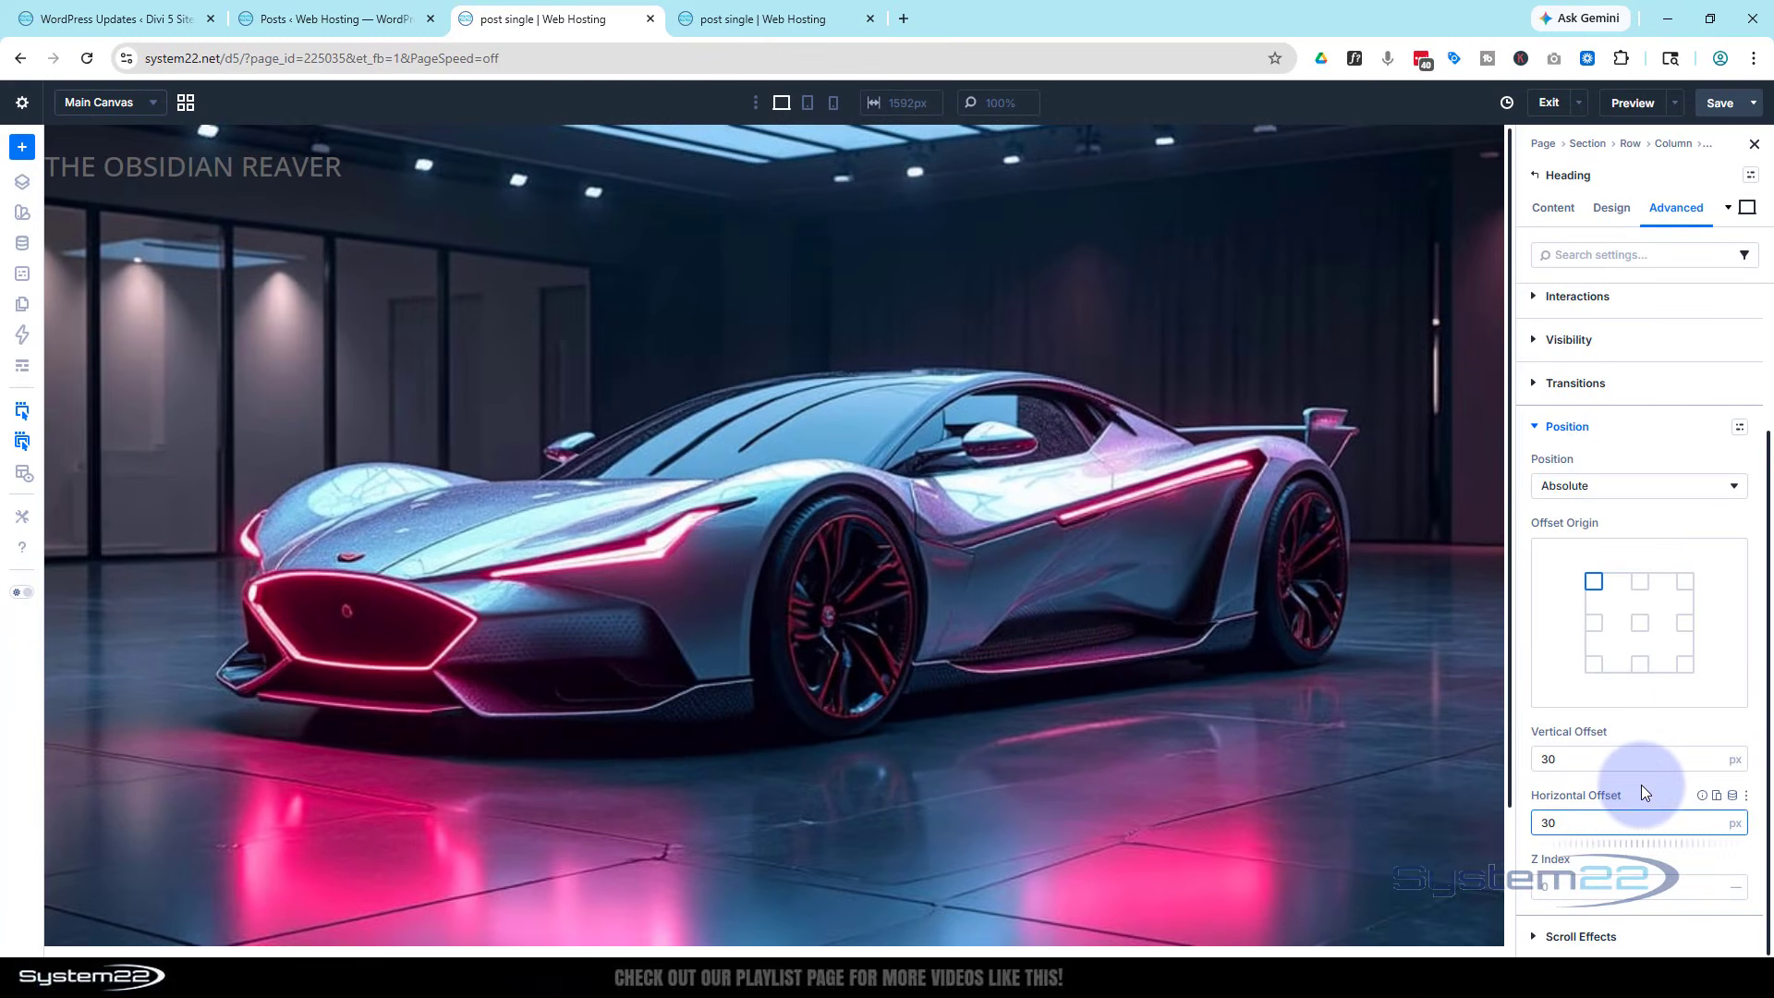
text(30)
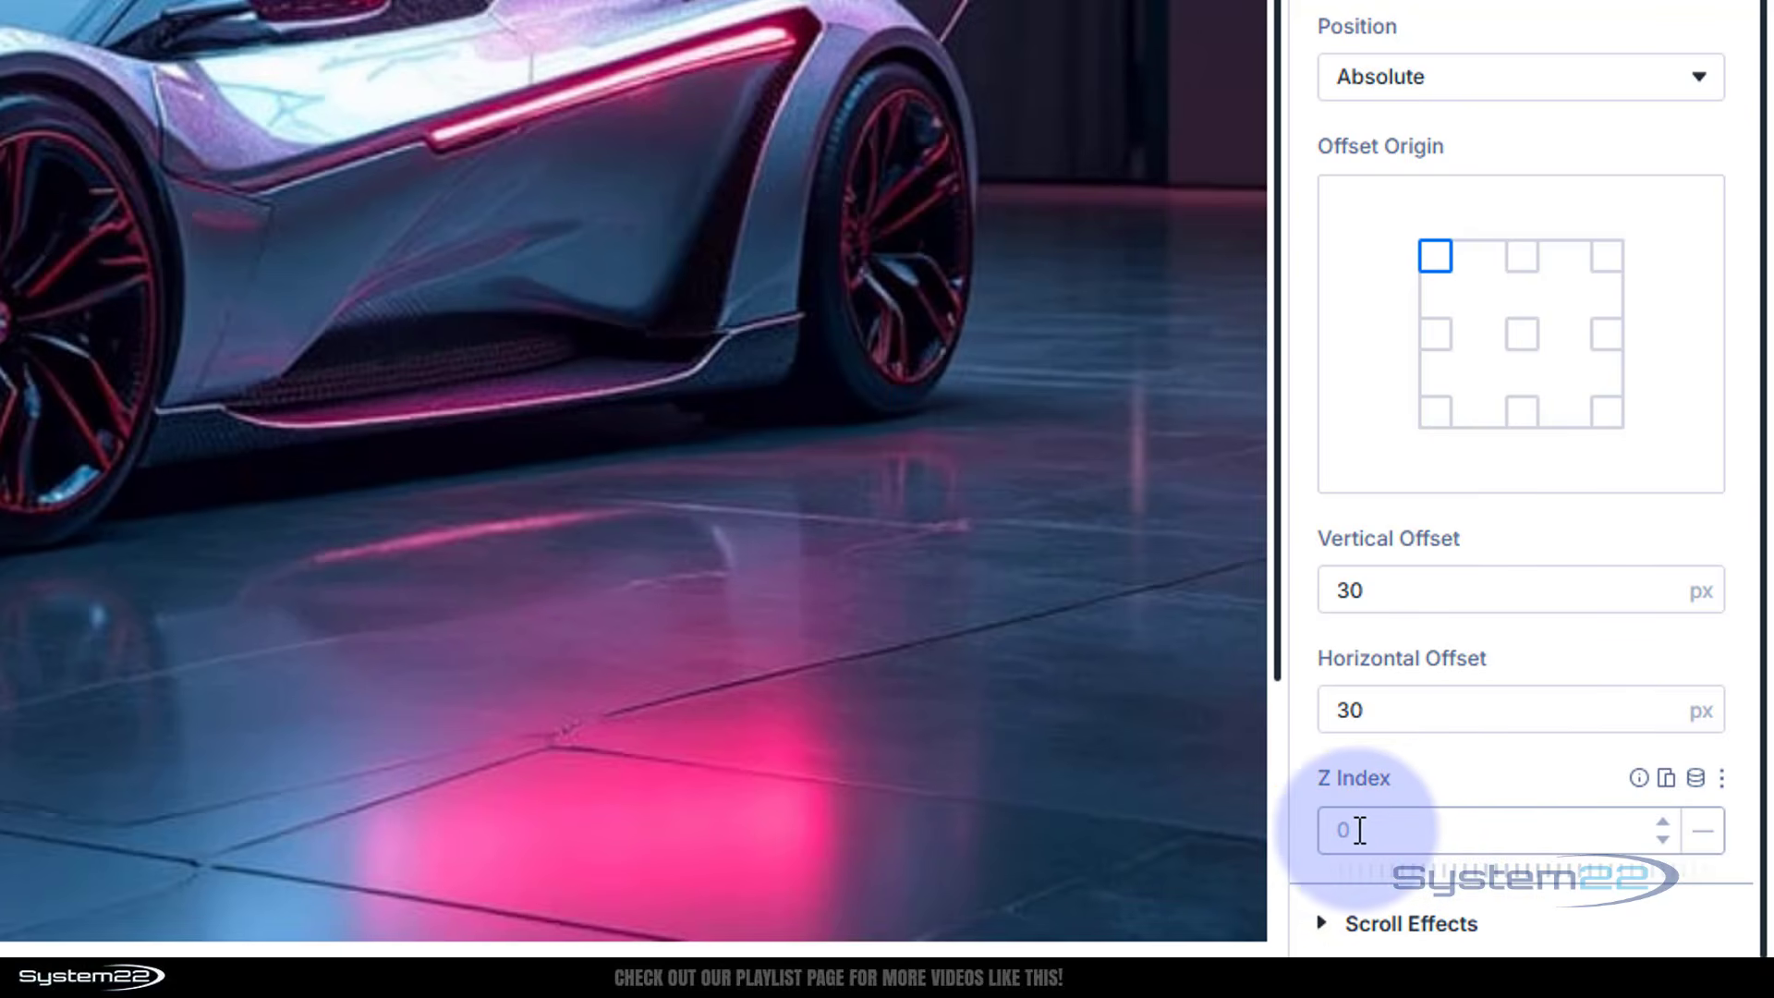
click(1326, 829)
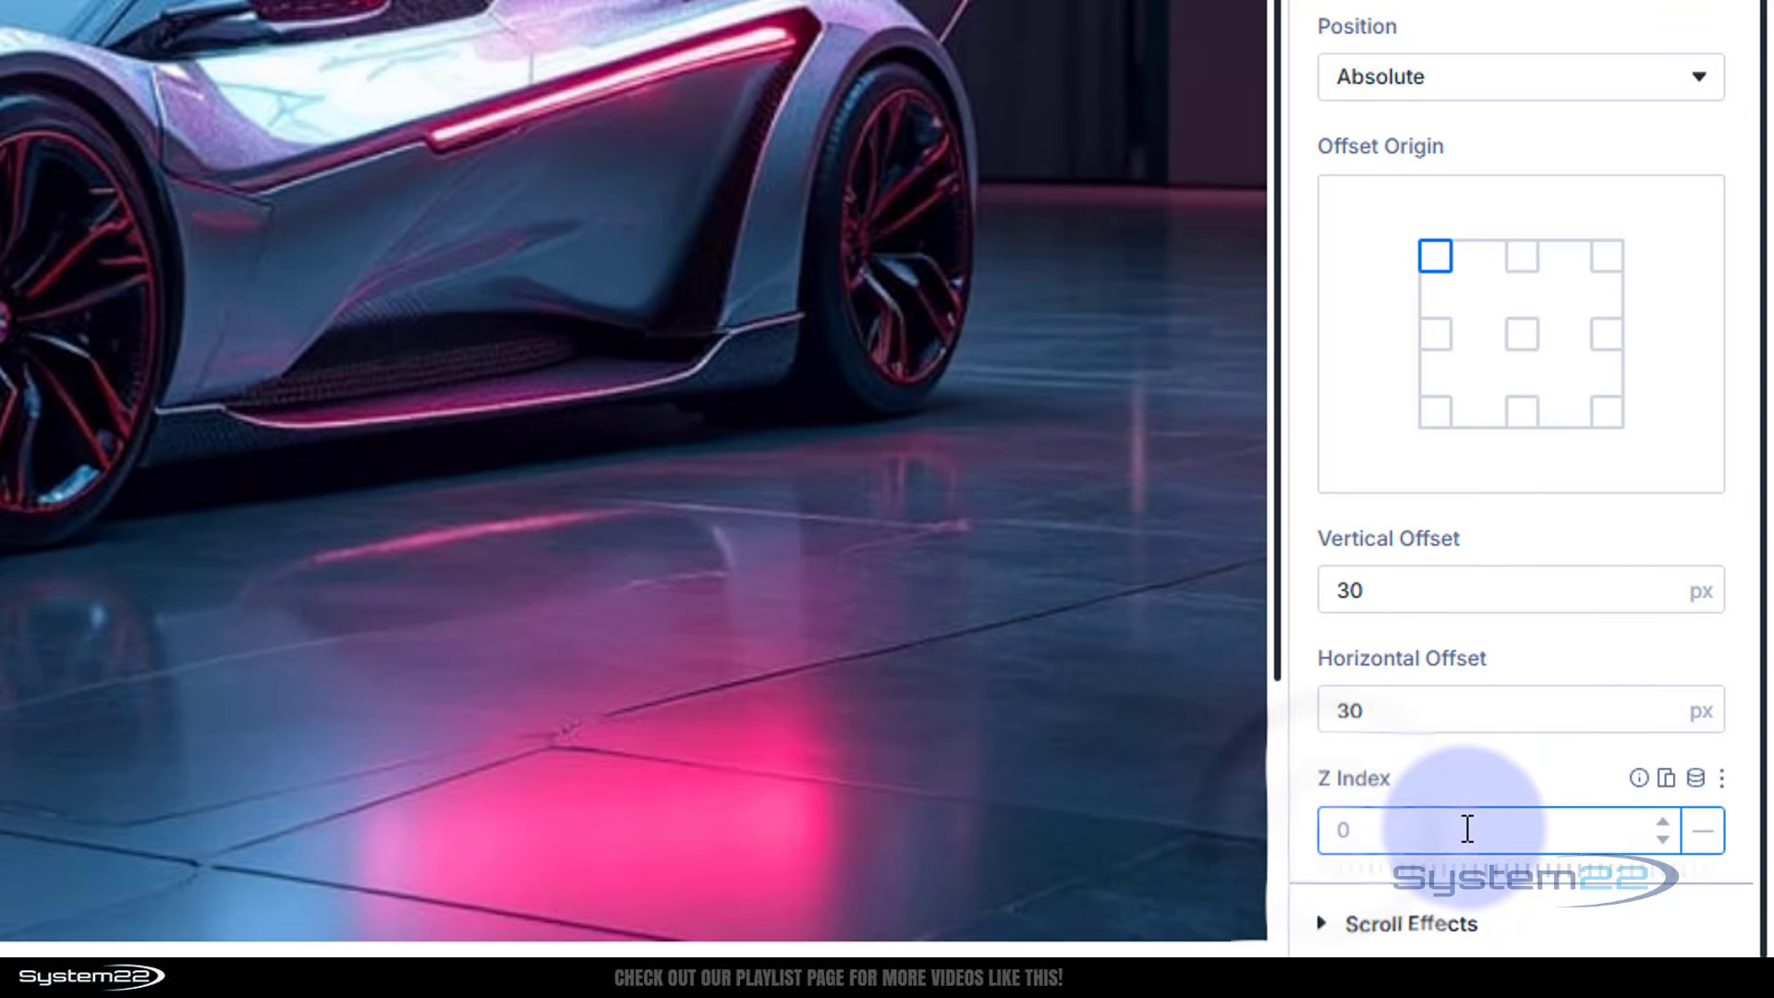
click(1463, 783)
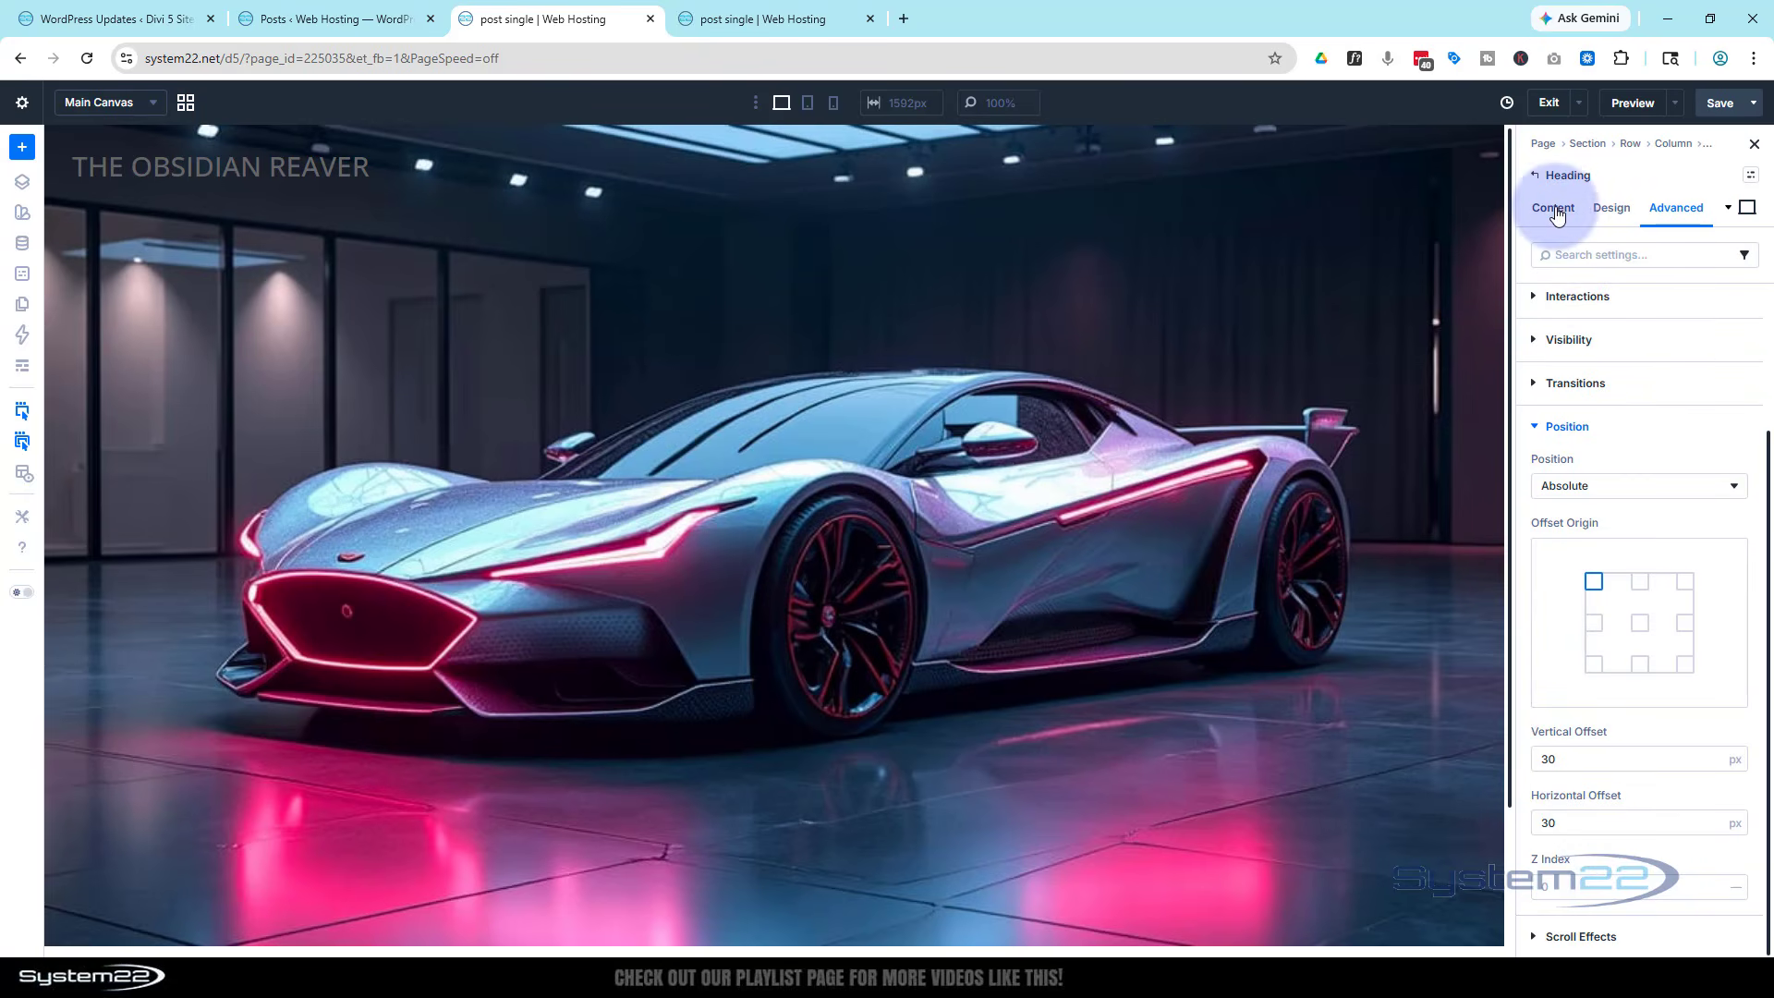
Open the heading's text design settings and look through the available heading fonts, keeping the default one.
click(1610, 209)
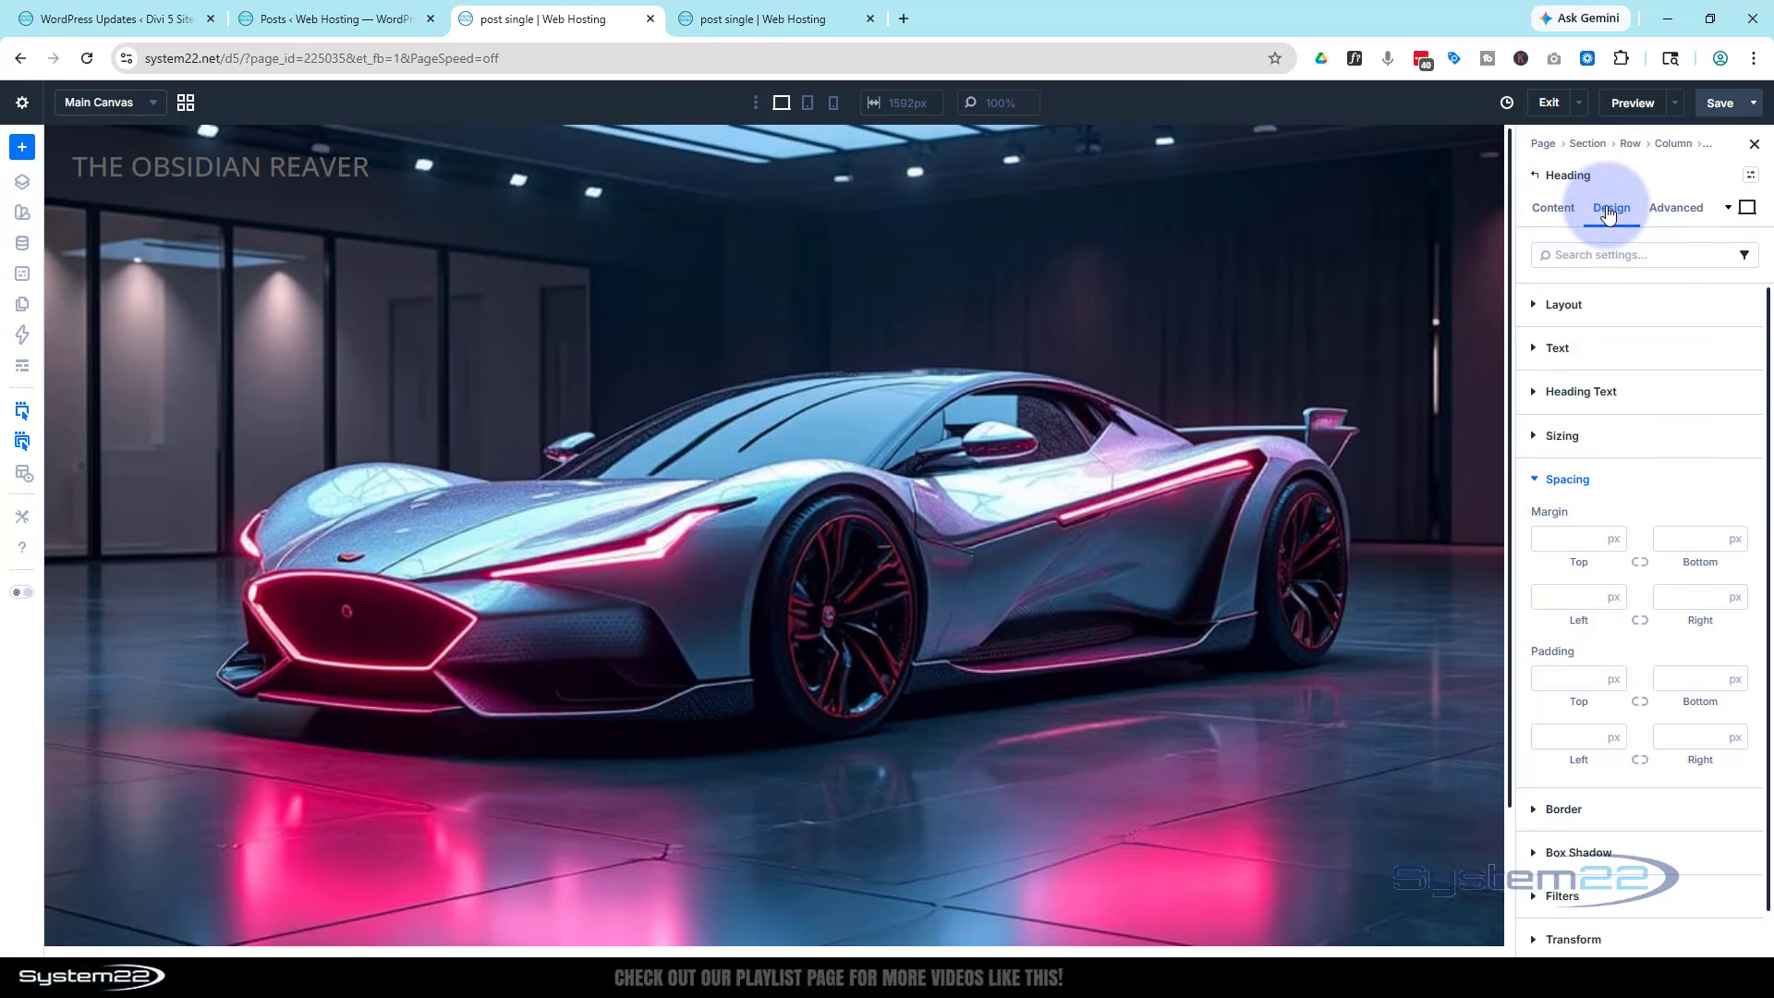
click(1583, 392)
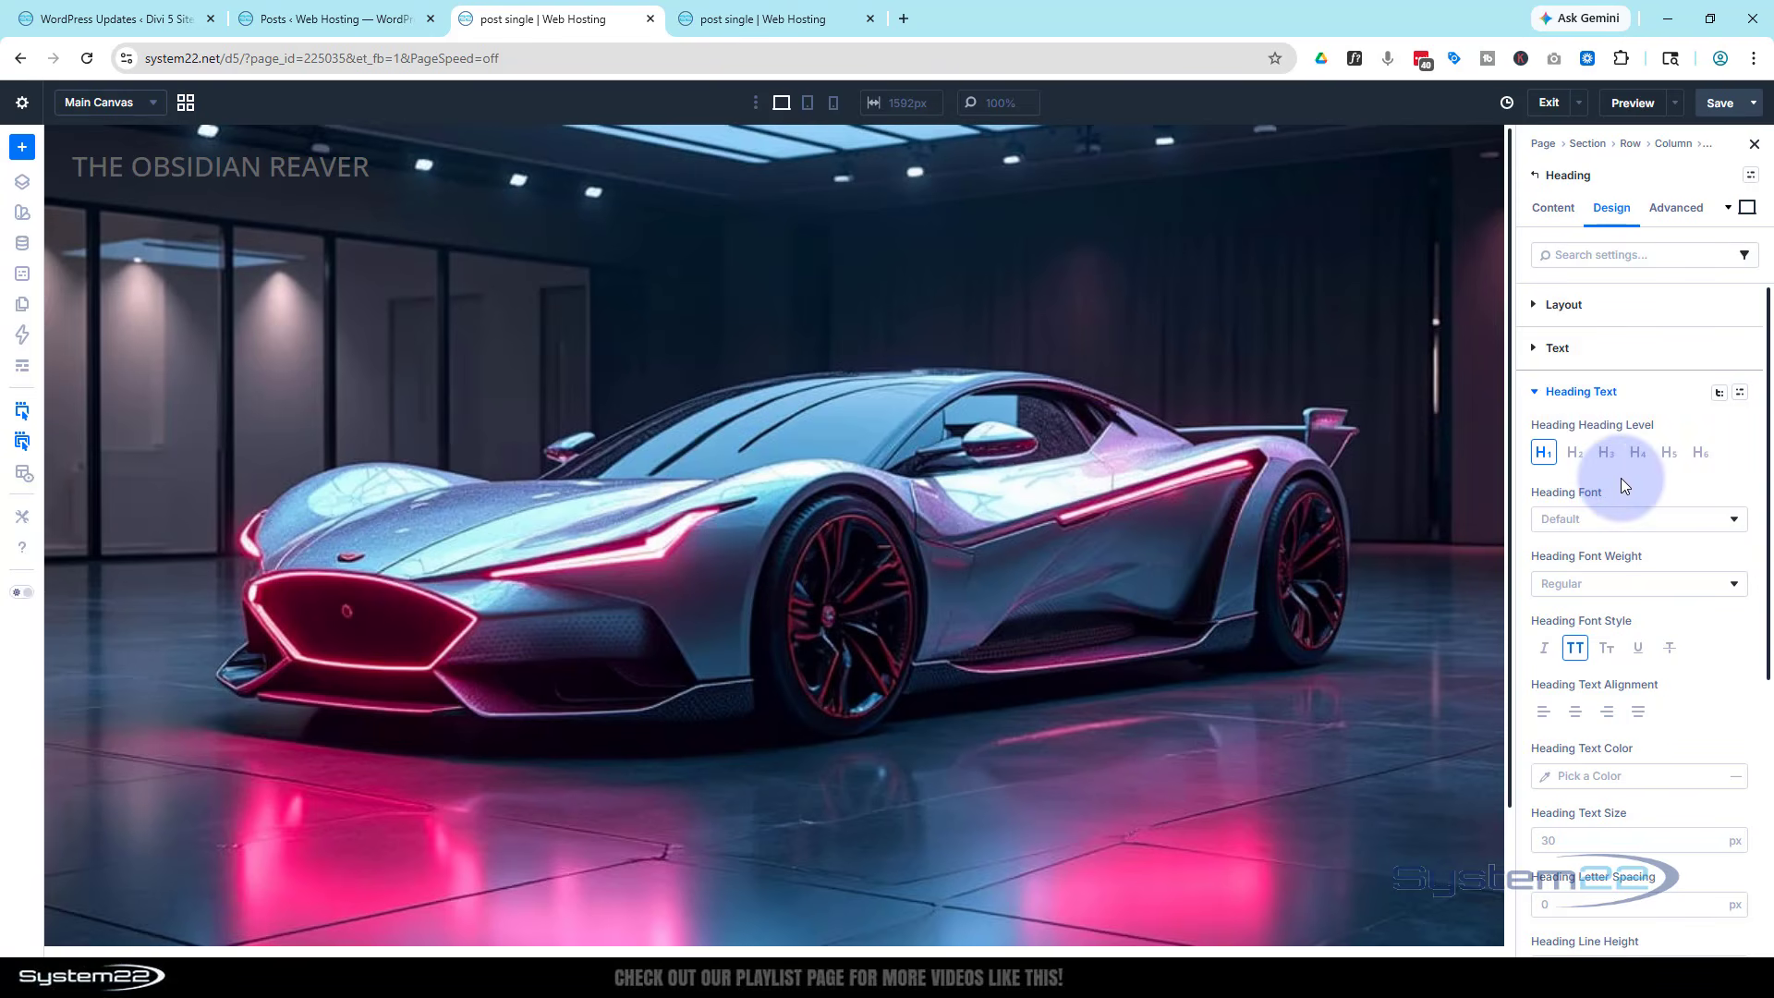
scroll(1620, 479, down, 2)
scroll(1620, 478, down, 1)
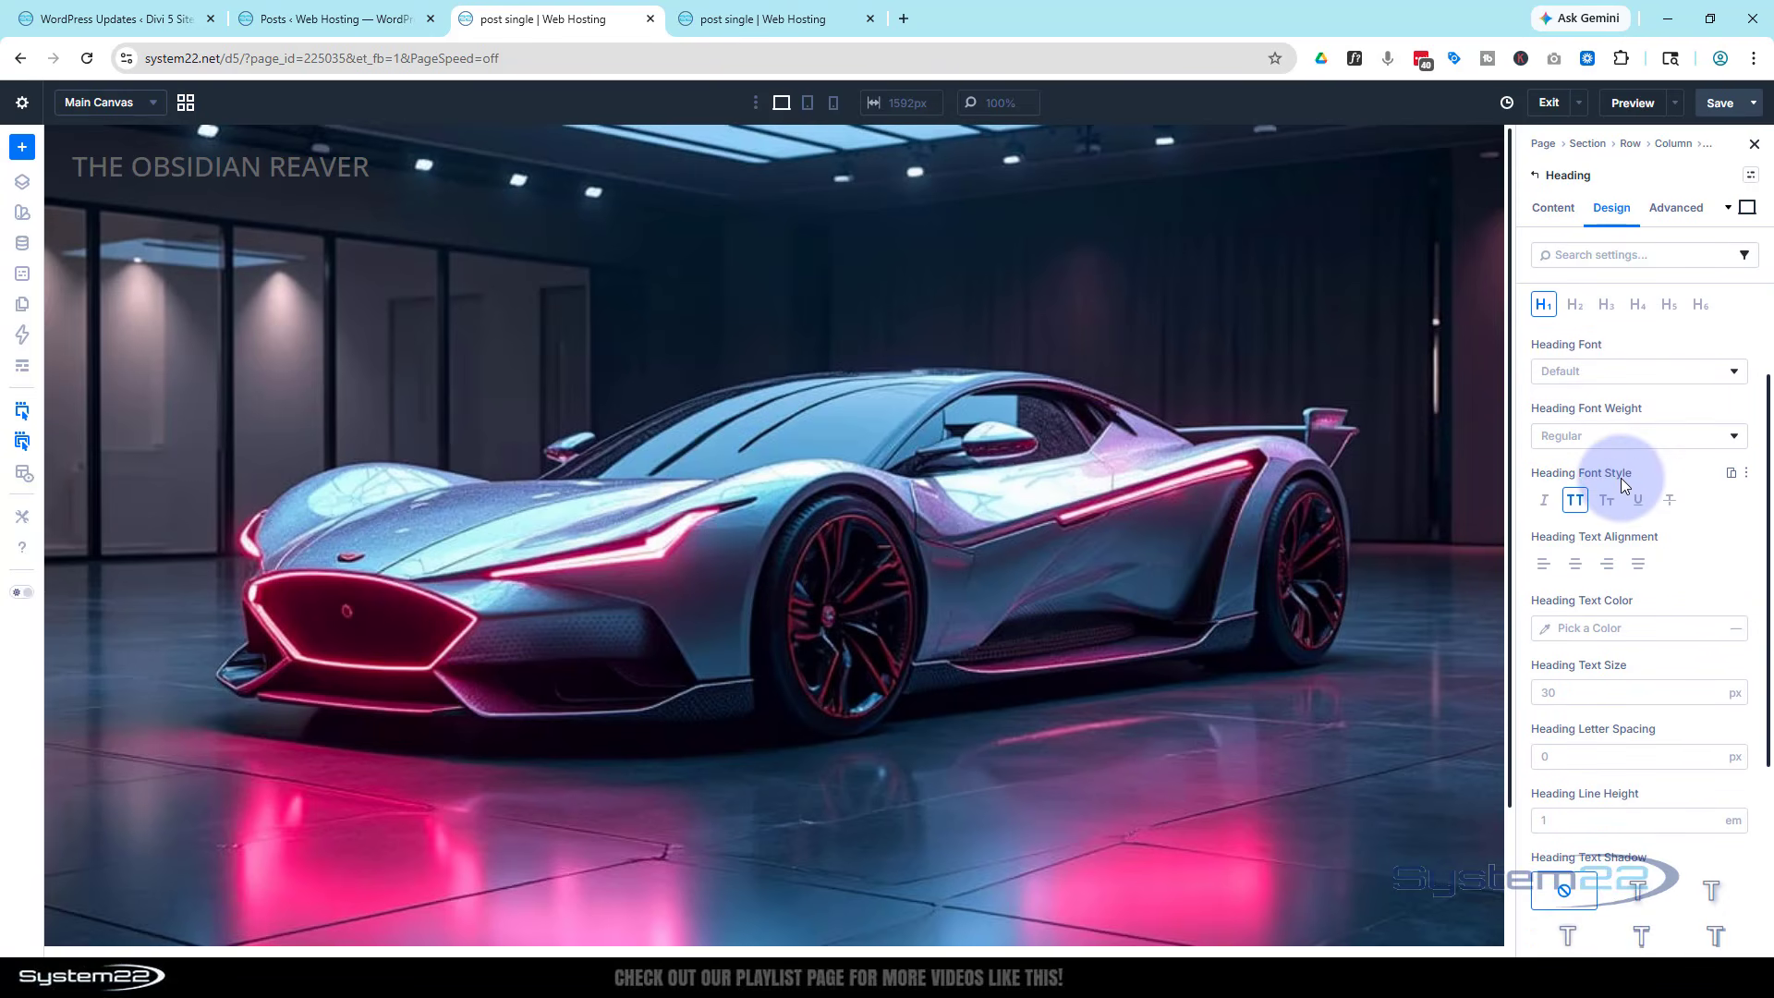
click(1627, 372)
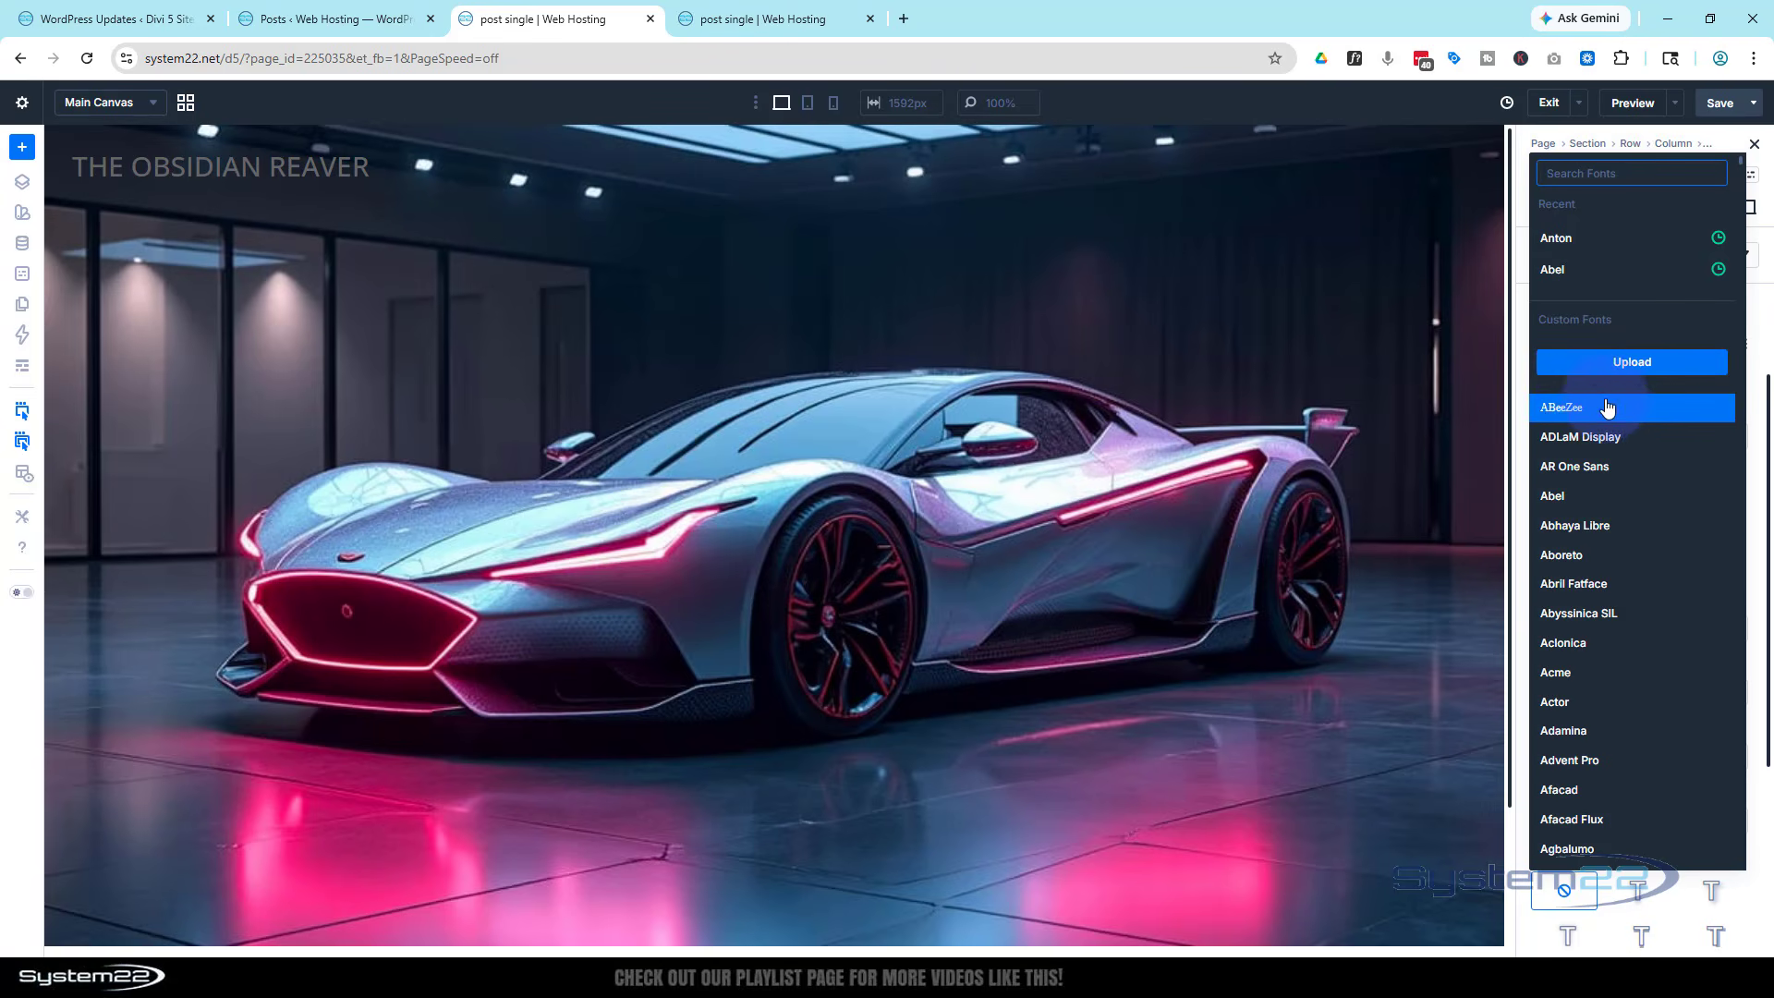
click(1522, 412)
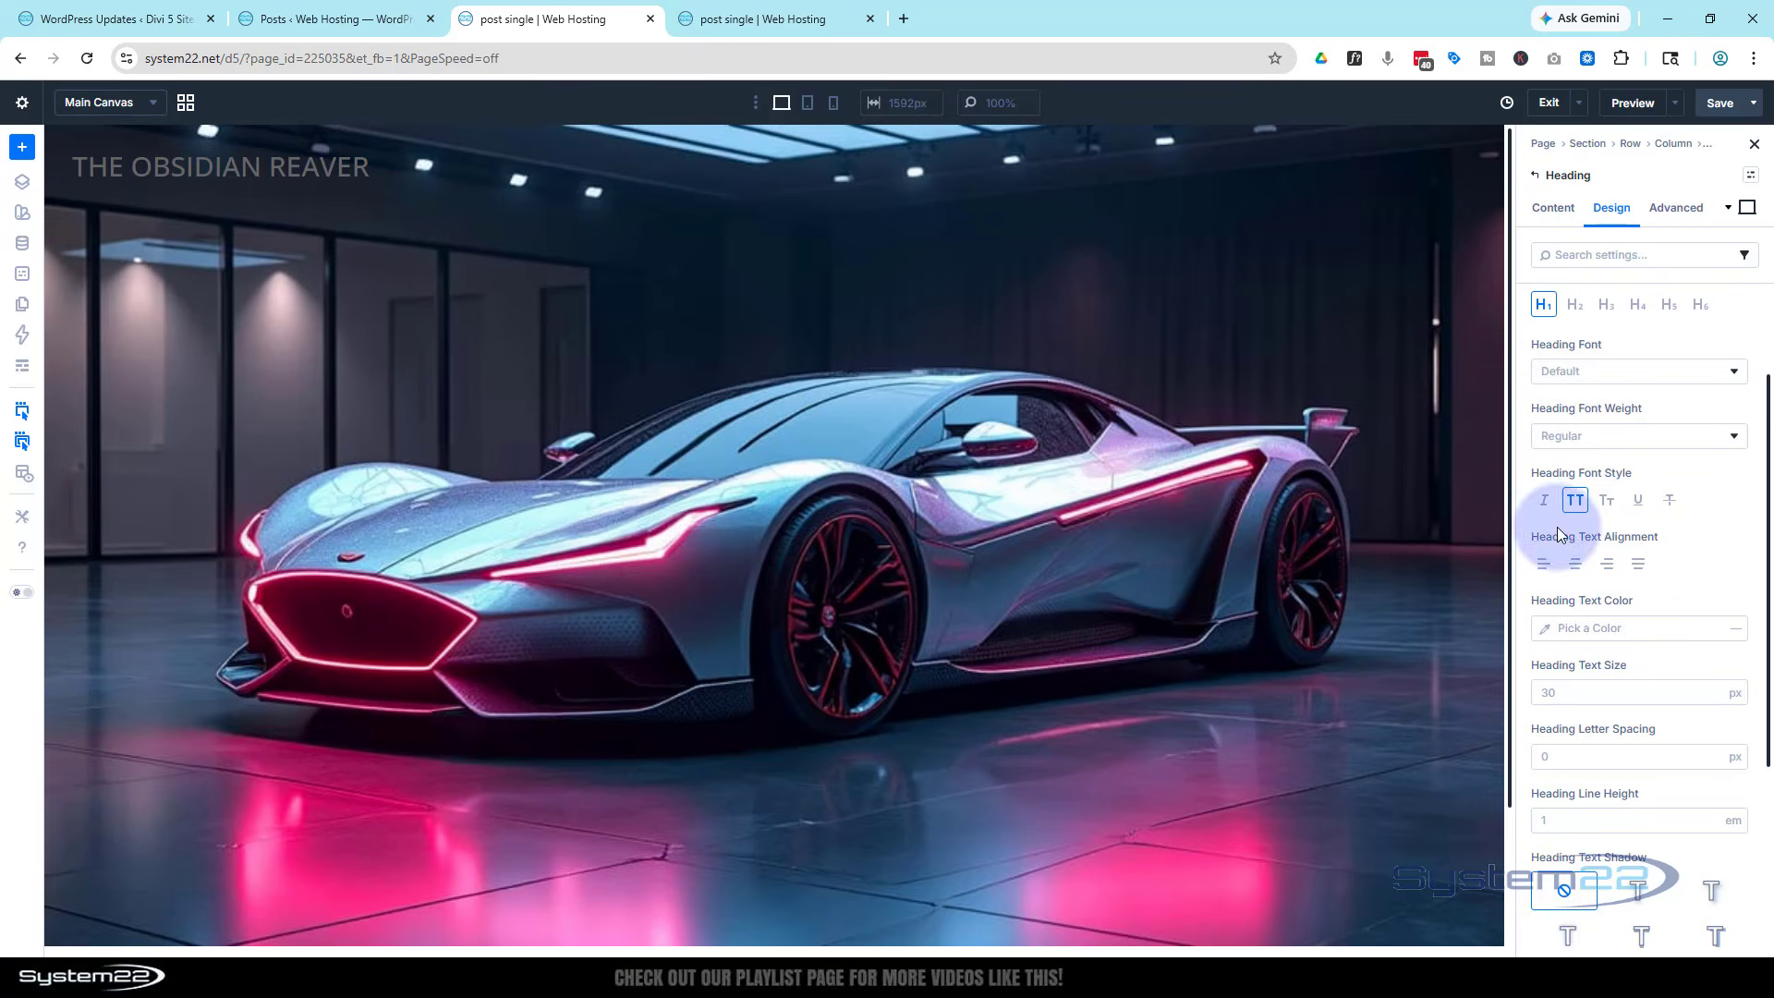
Set the post title heading's text color to white (FFFFFF) and apply text shadow Preset 1 to it.
click(1544, 629)
drag(1411, 593, 1288, 511)
click(1653, 522)
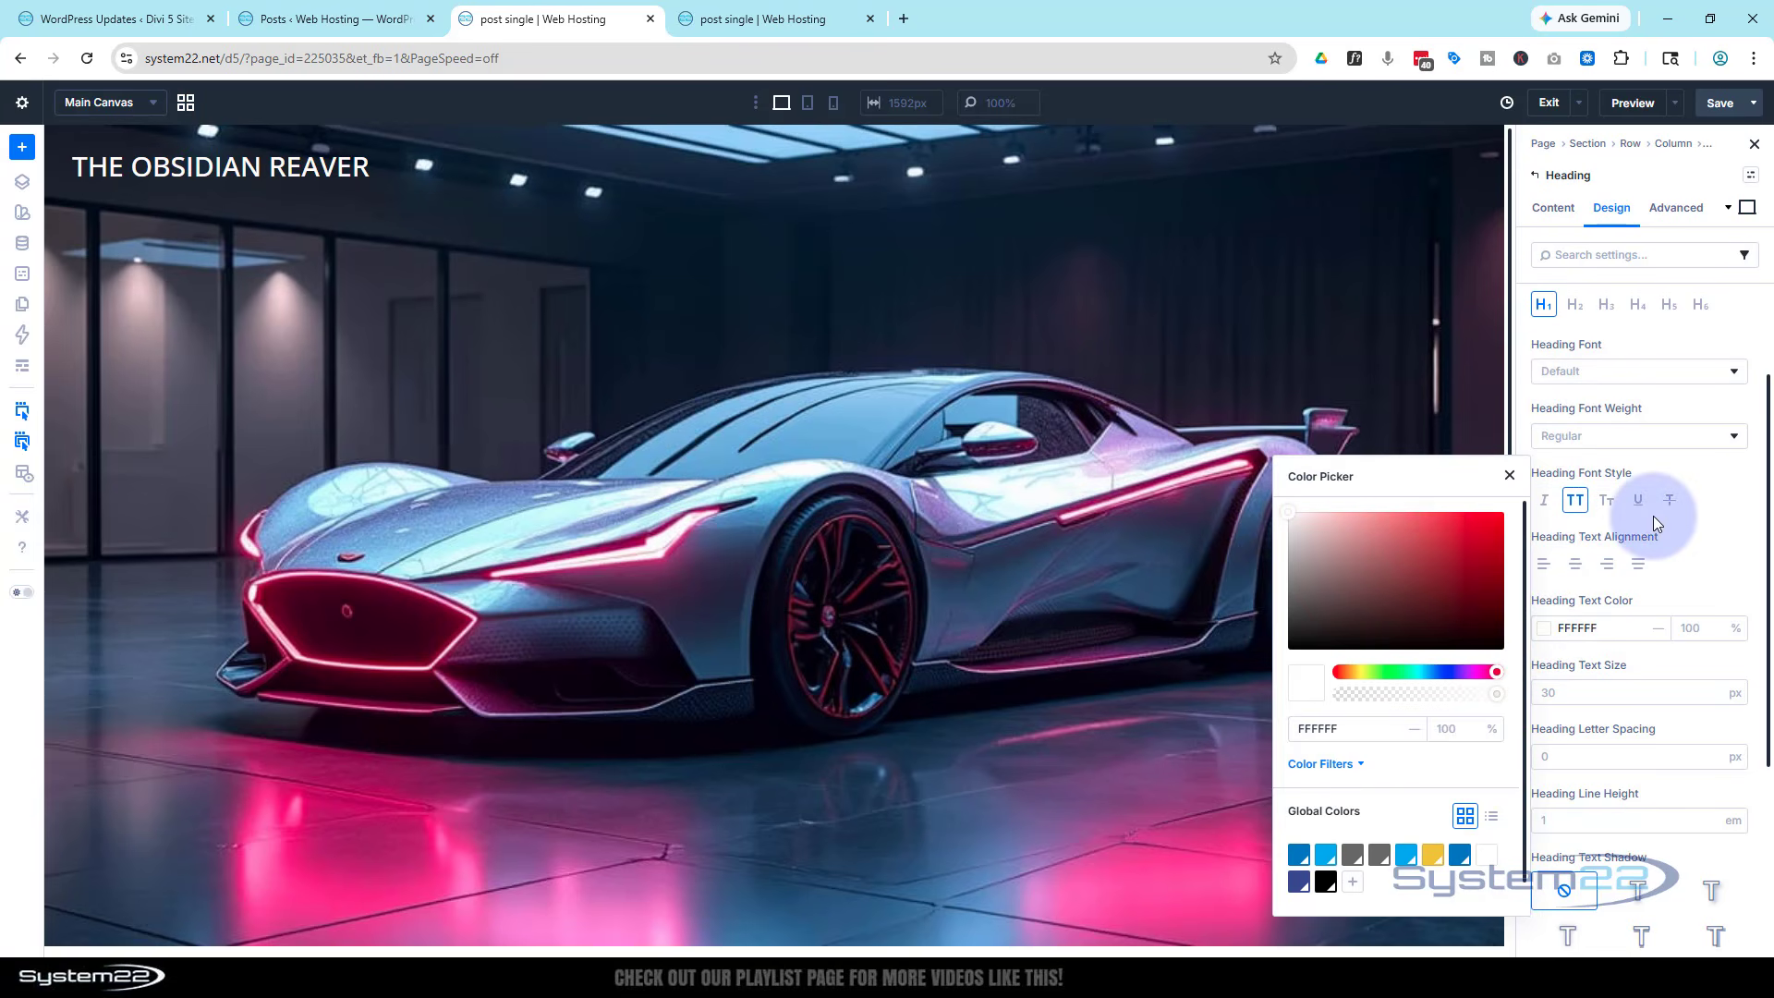
click(1512, 476)
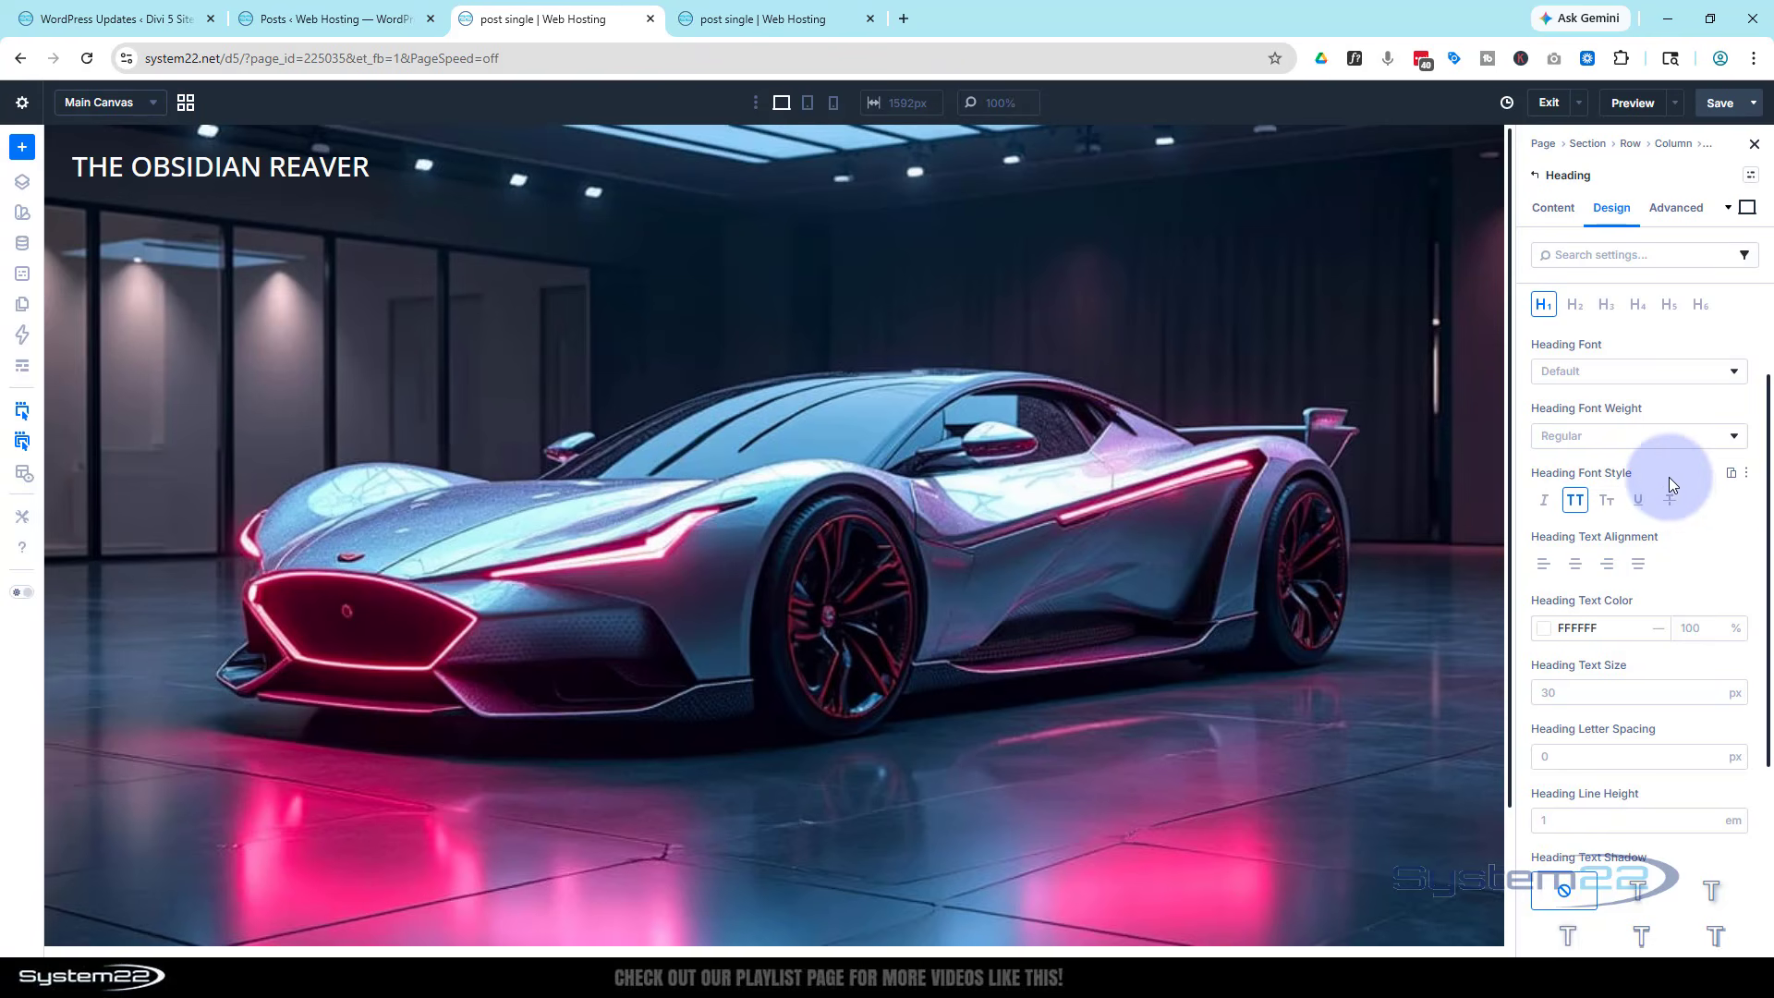
scroll(1669, 477, down, 3)
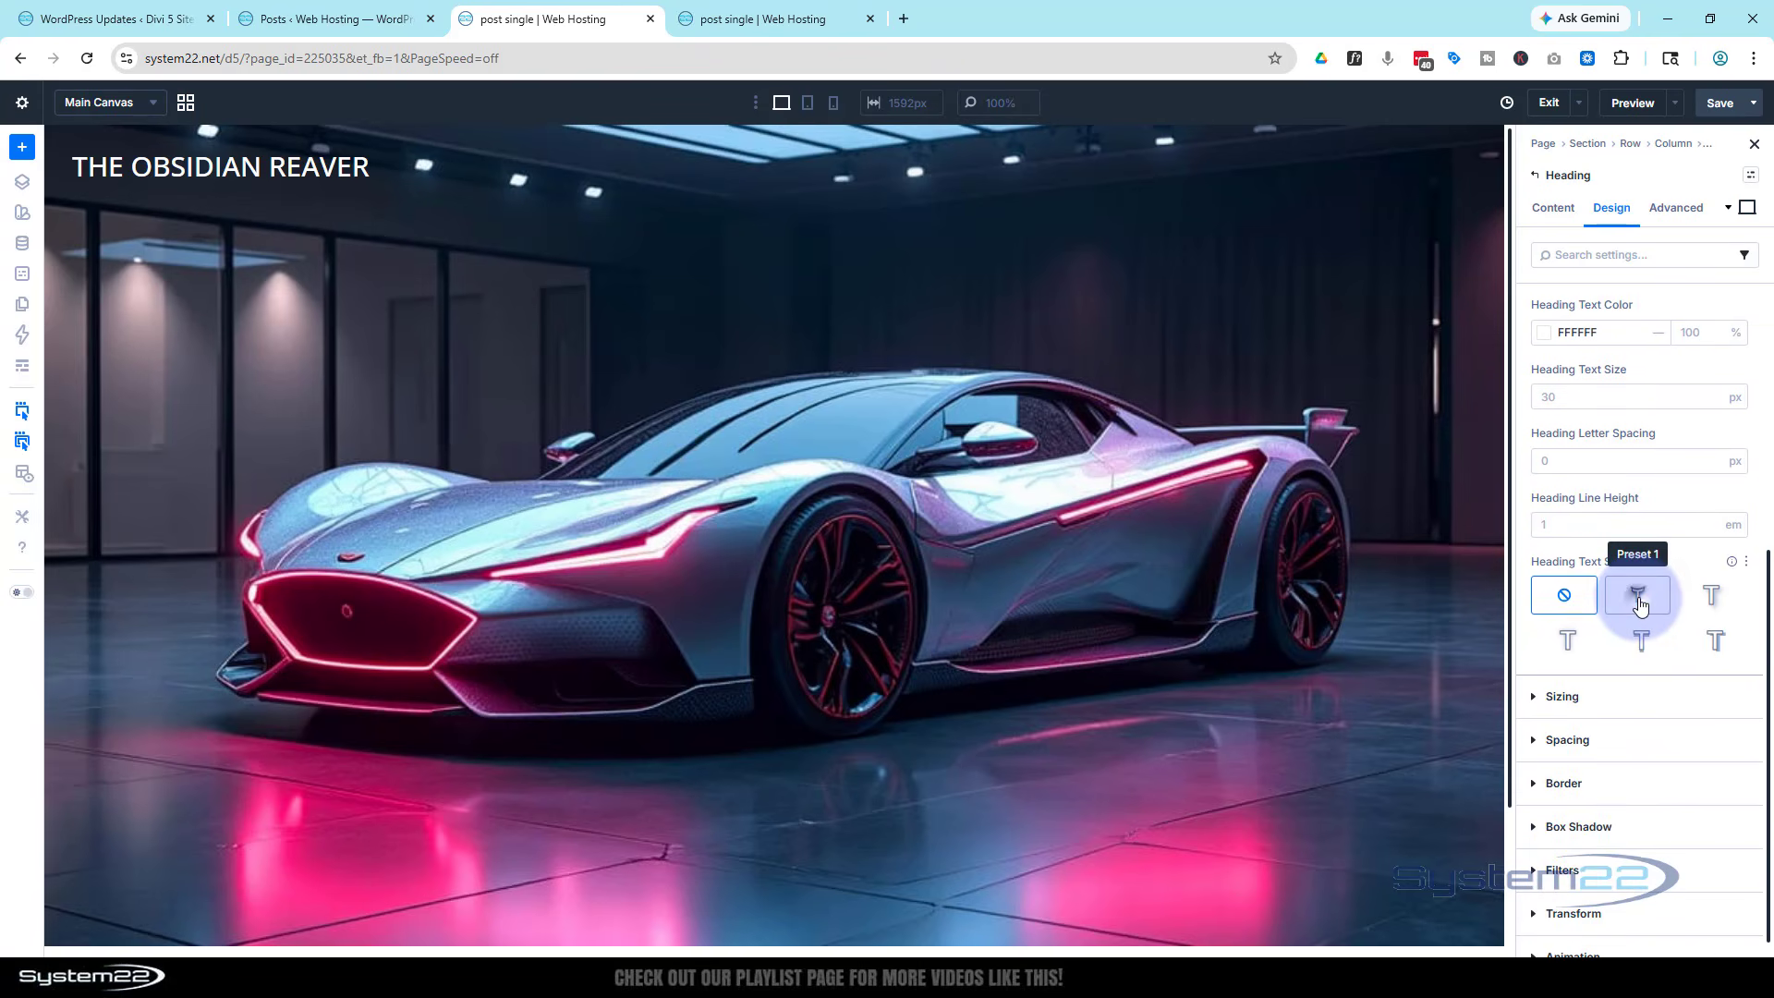
click(1639, 605)
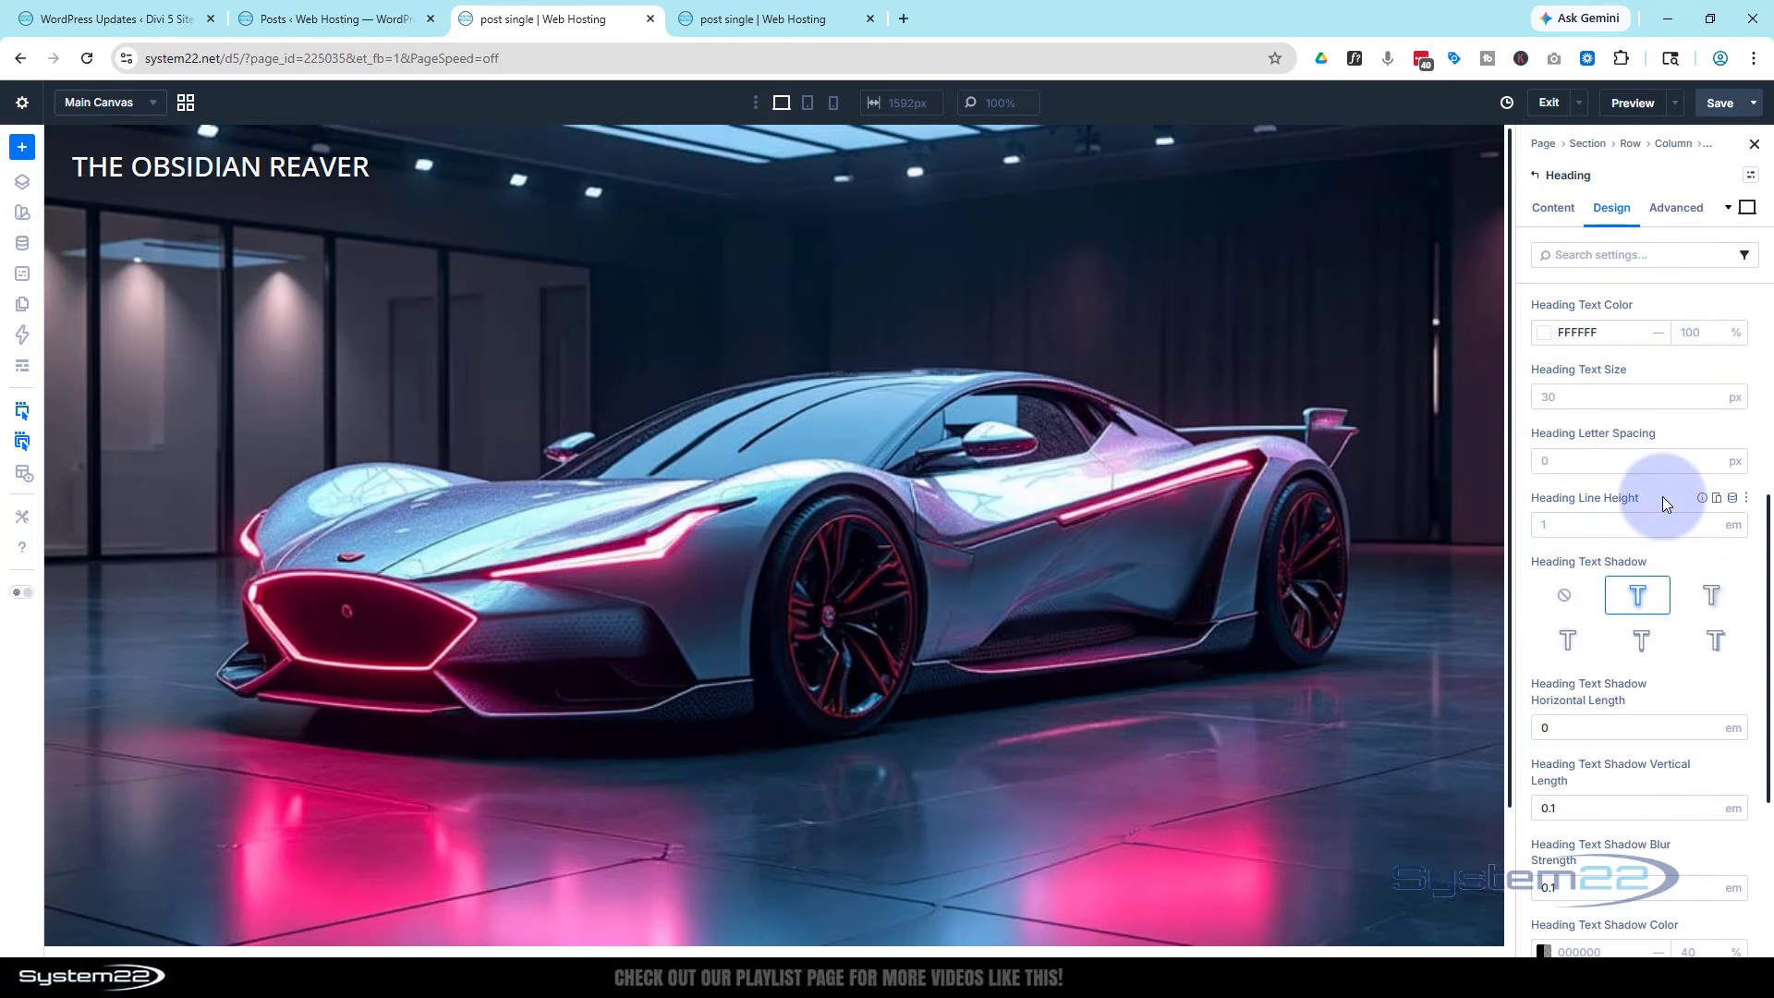
Set the position of the excerpt Text module below the image to Absolute.
scroll(1401, 510, down, 2)
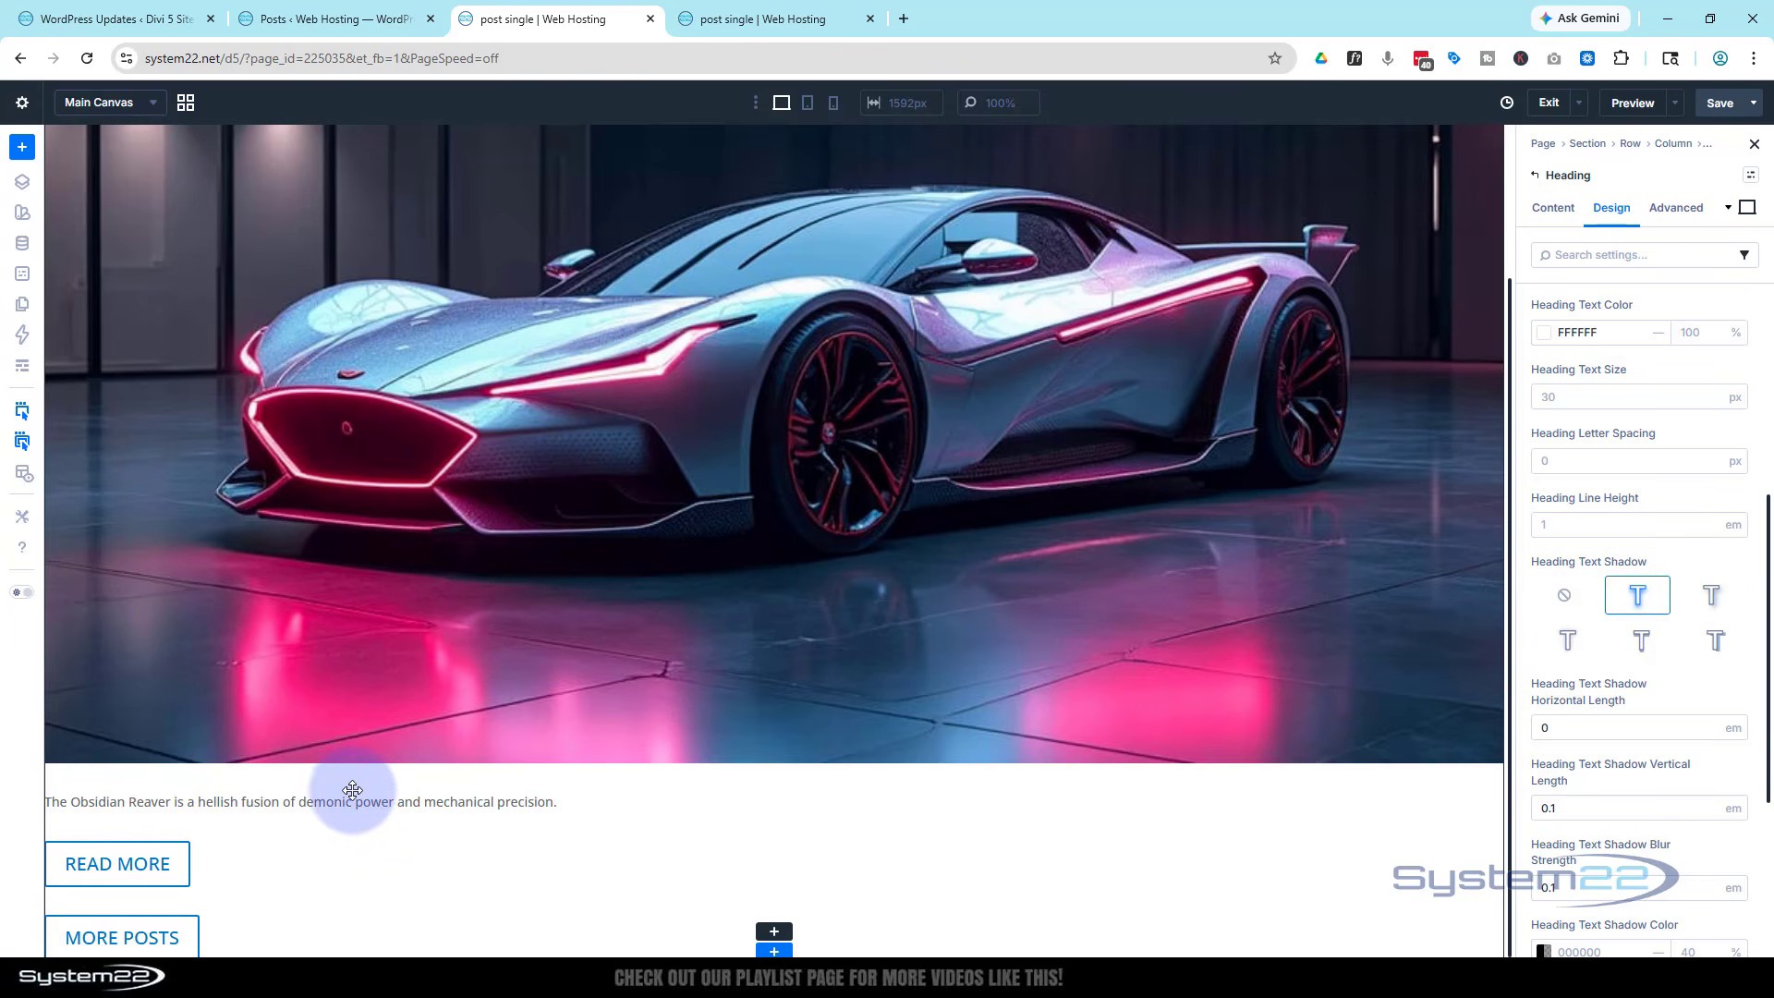
click(351, 800)
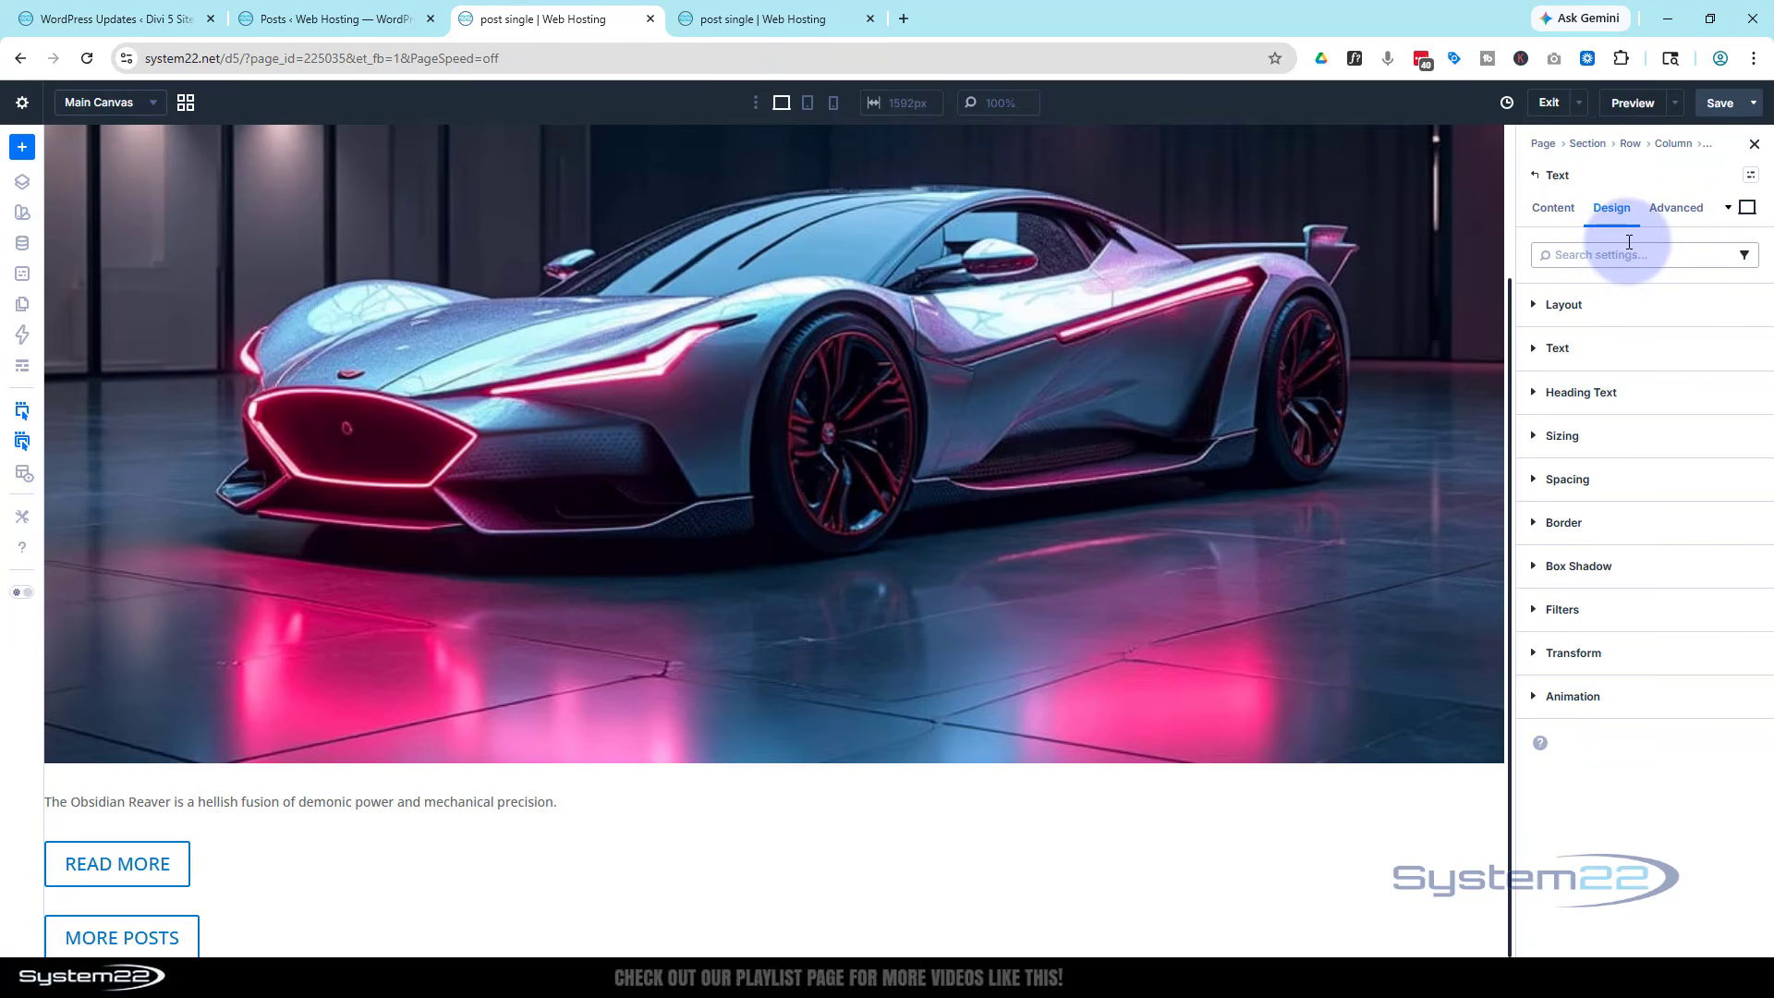
click(1676, 207)
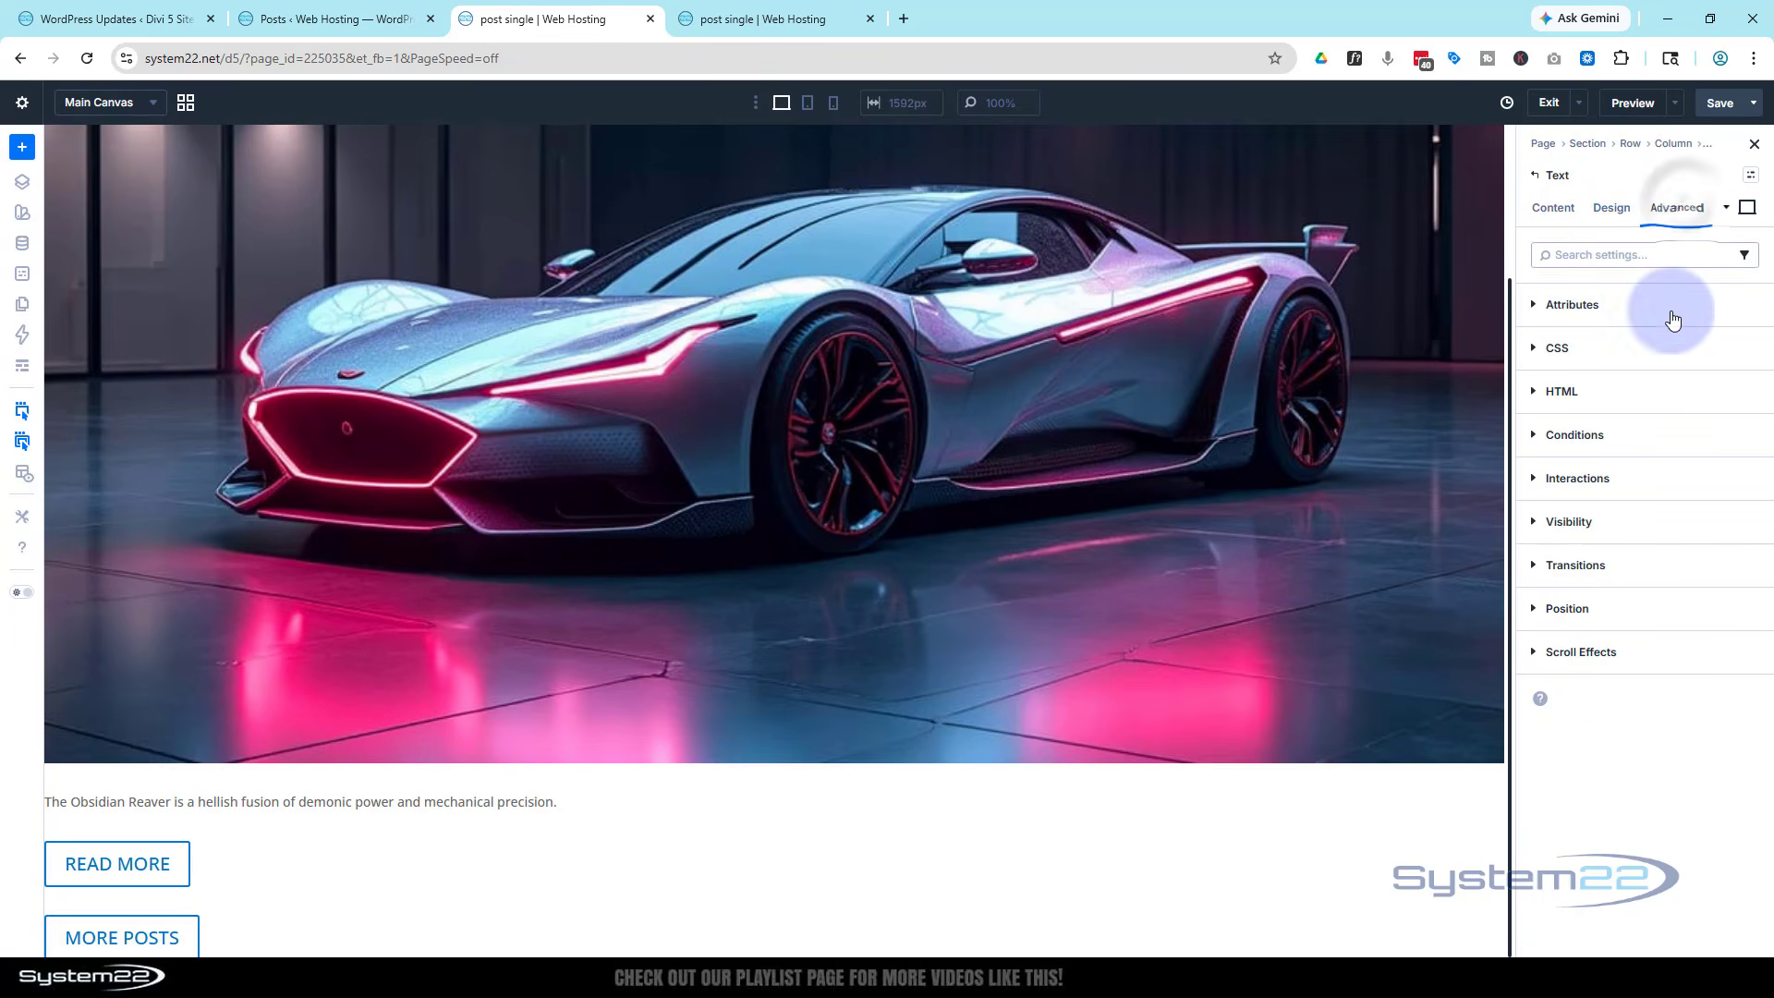
click(1629, 617)
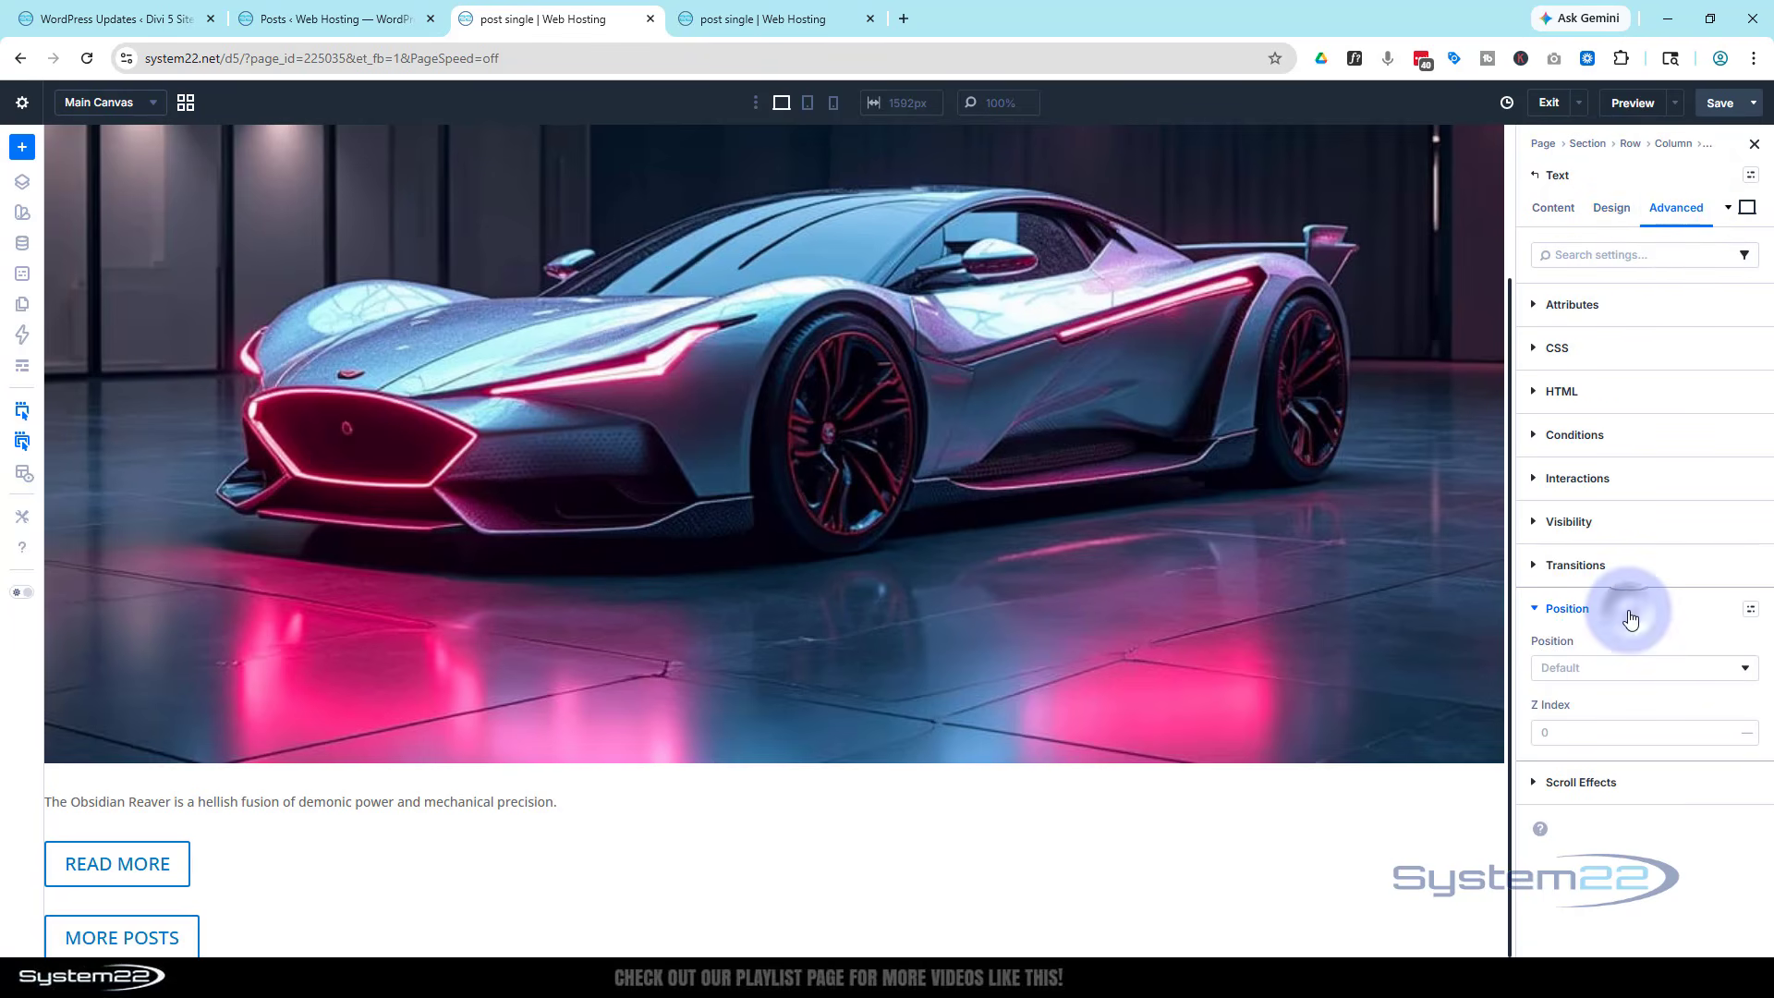
click(1623, 671)
click(1604, 737)
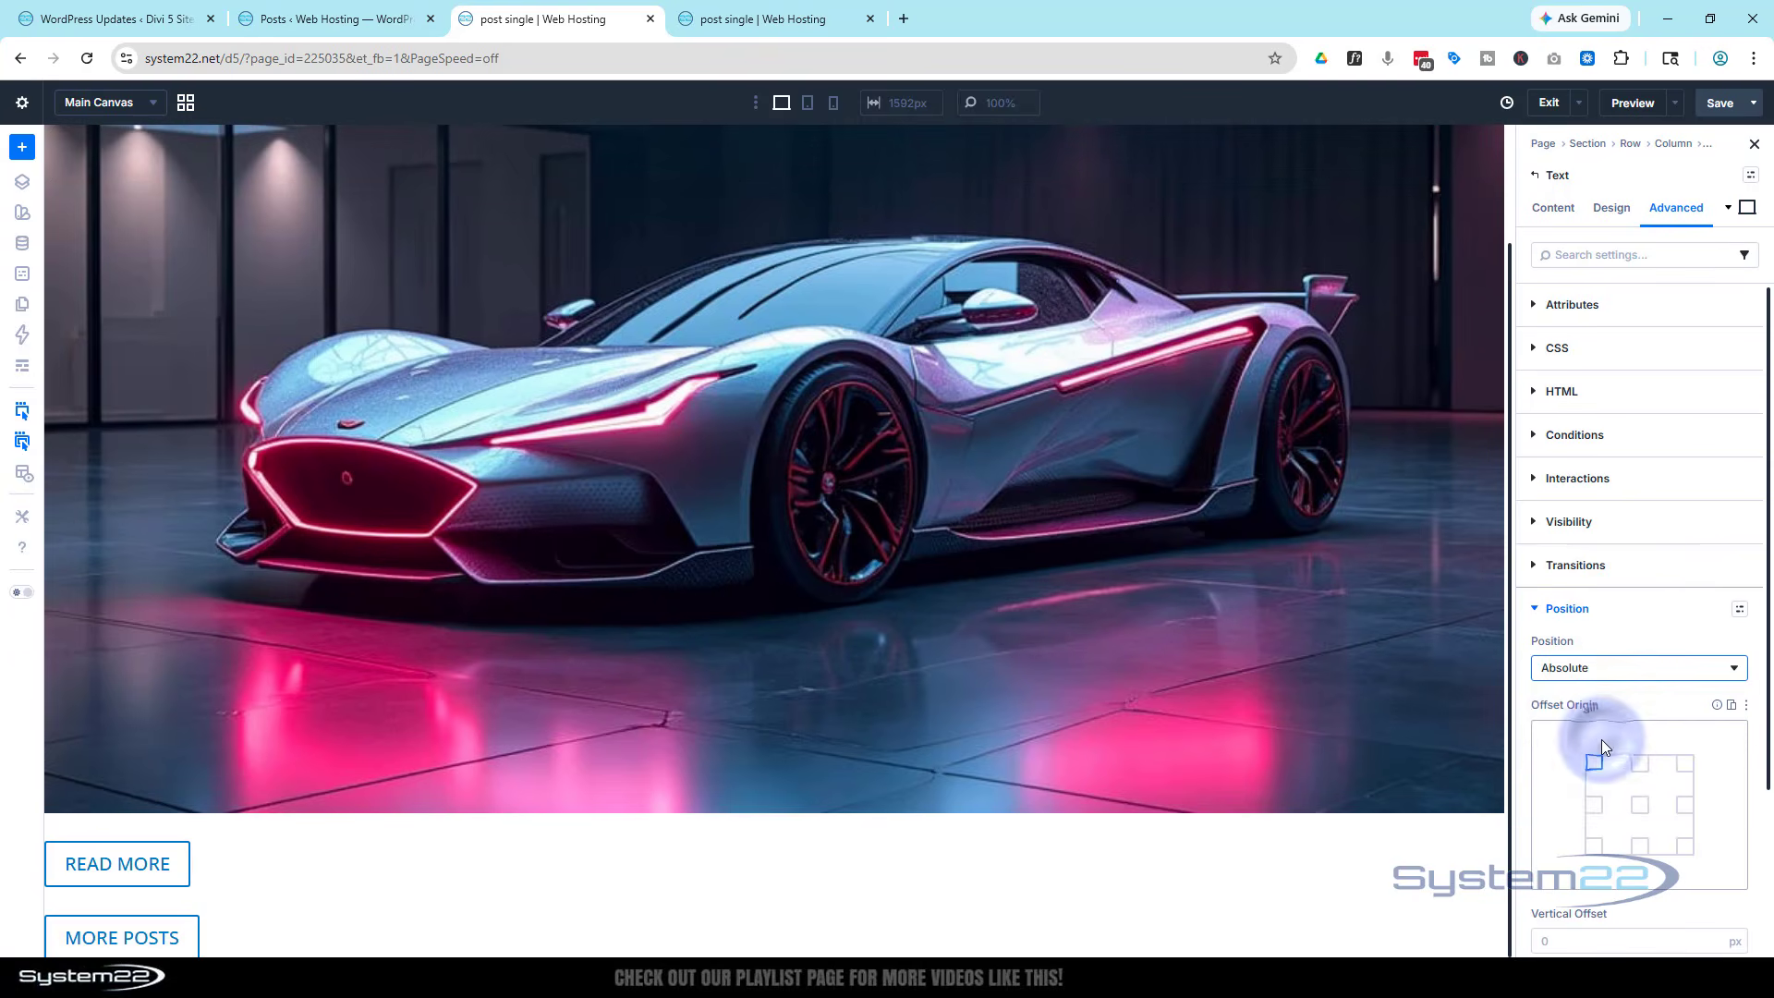
scroll(1262, 643, up, 2)
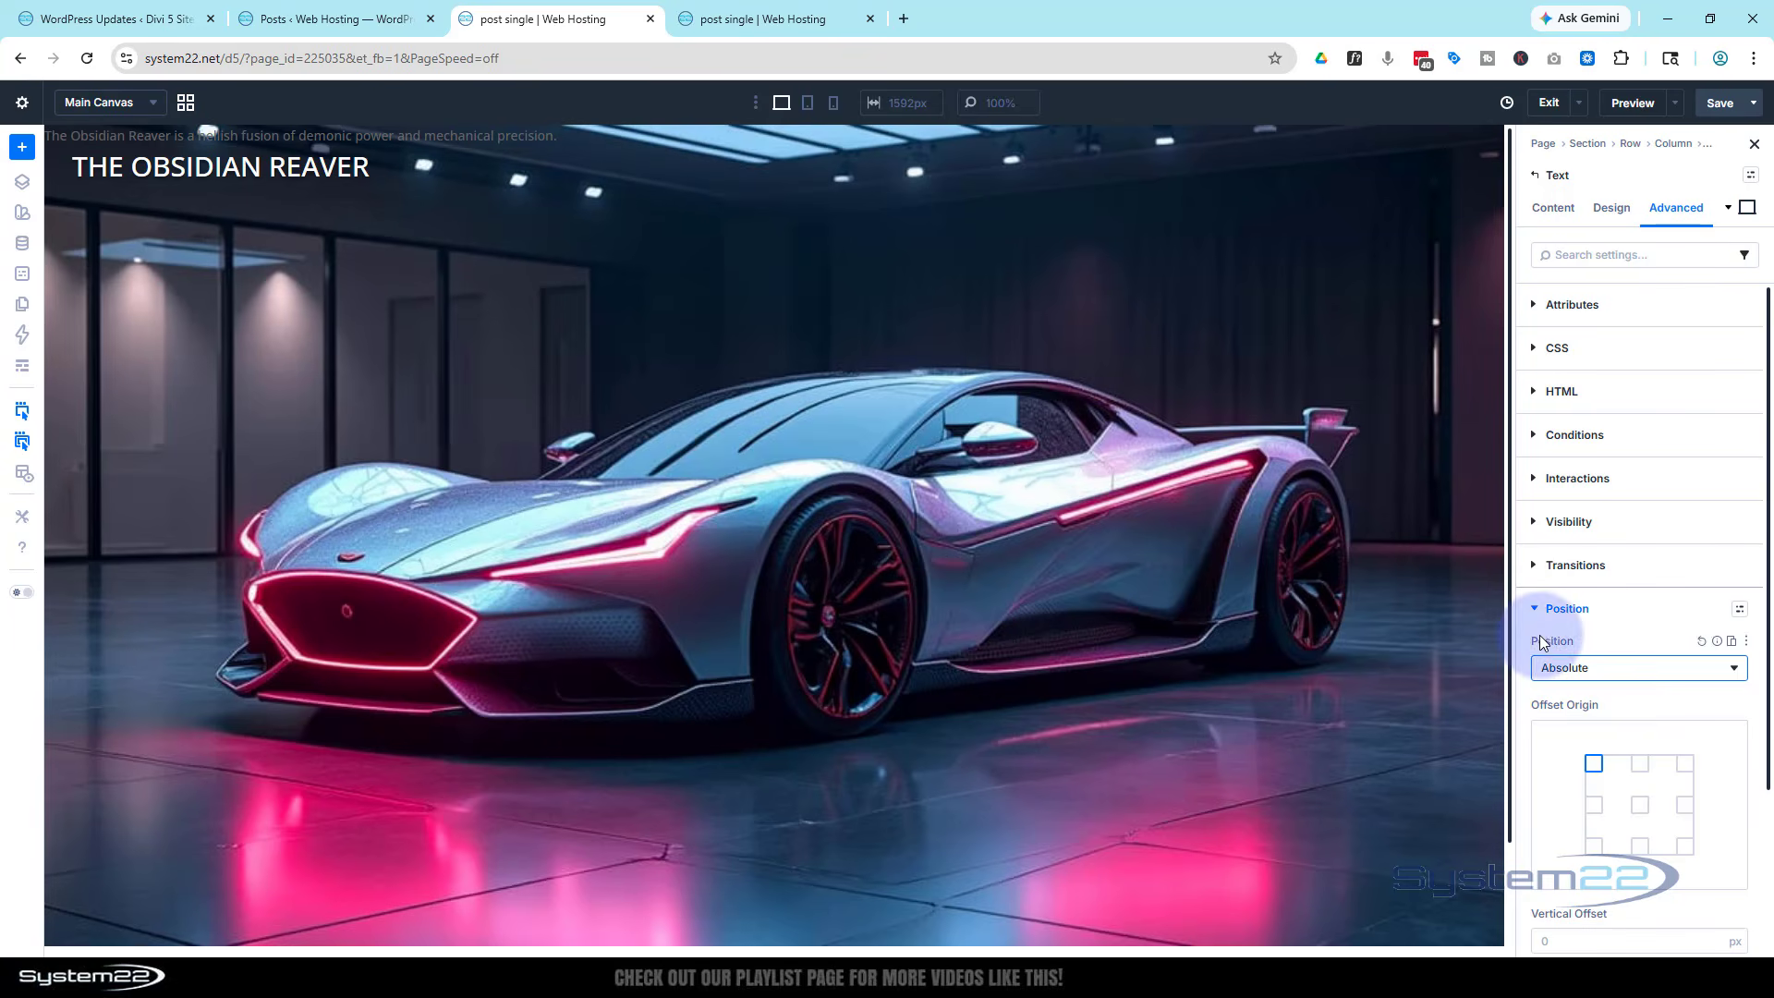
Set the excerpt's vertical offset to 60 px and its horizontal offset to 30 px.
scroll(1566, 721, down, 2)
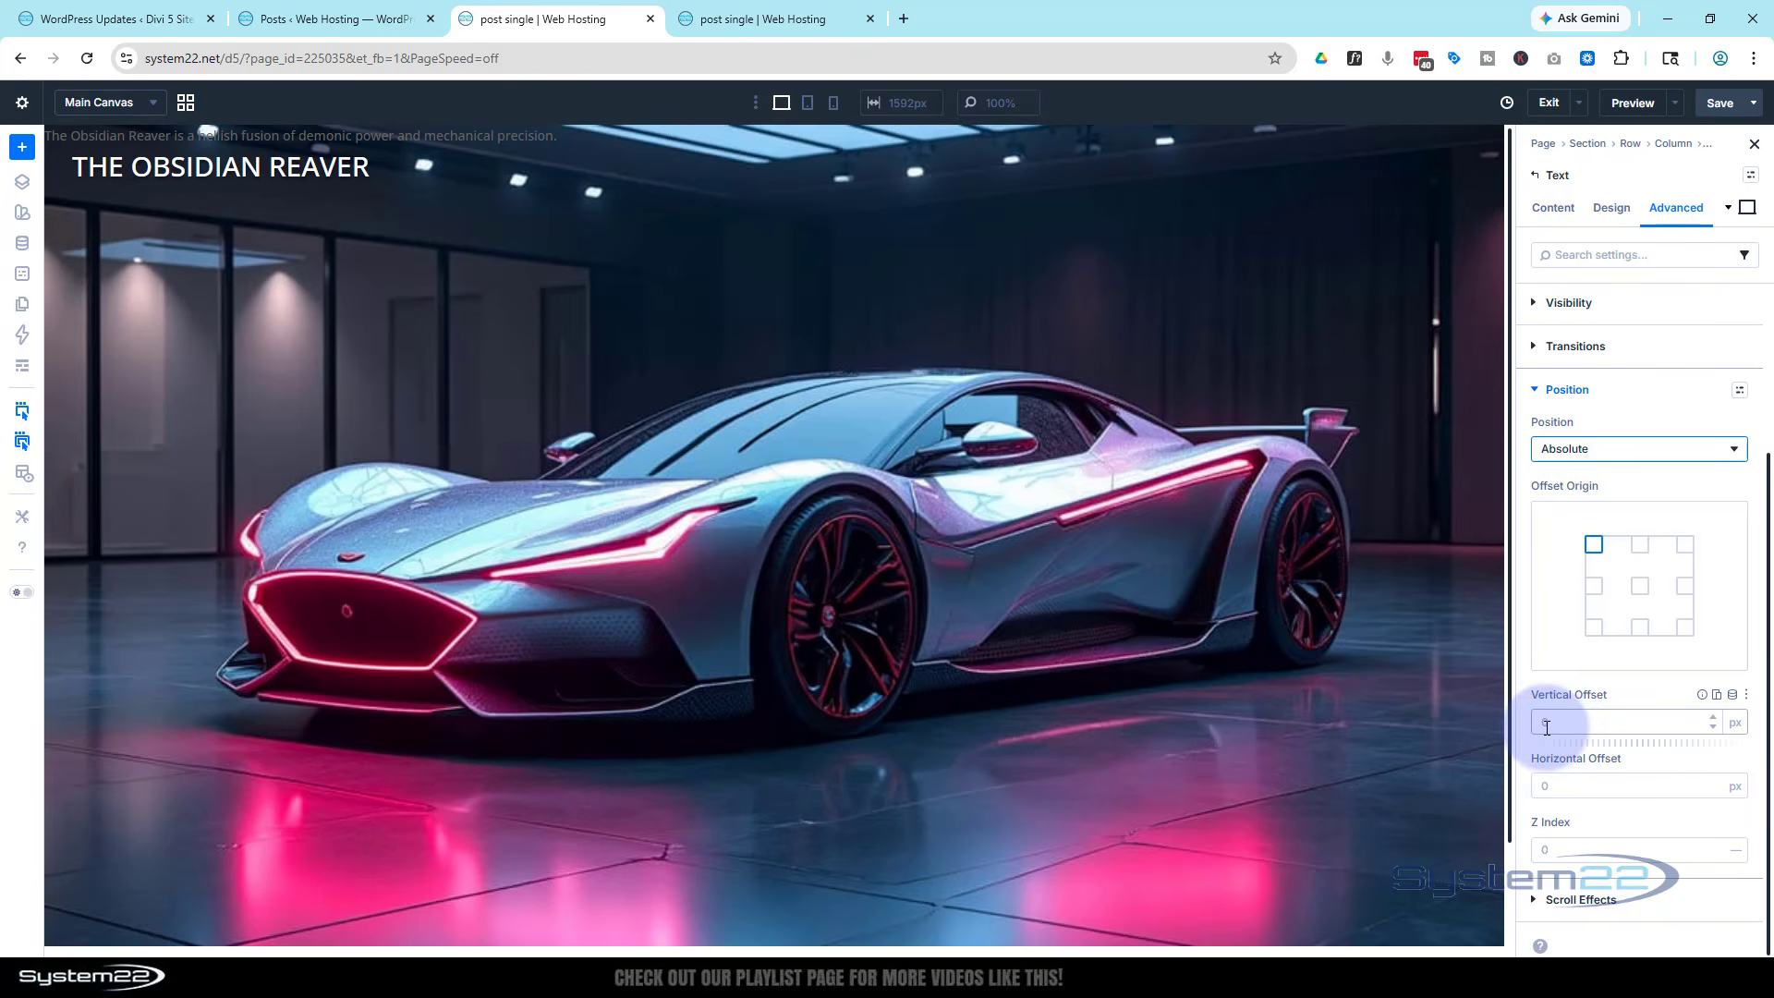
click(1543, 726)
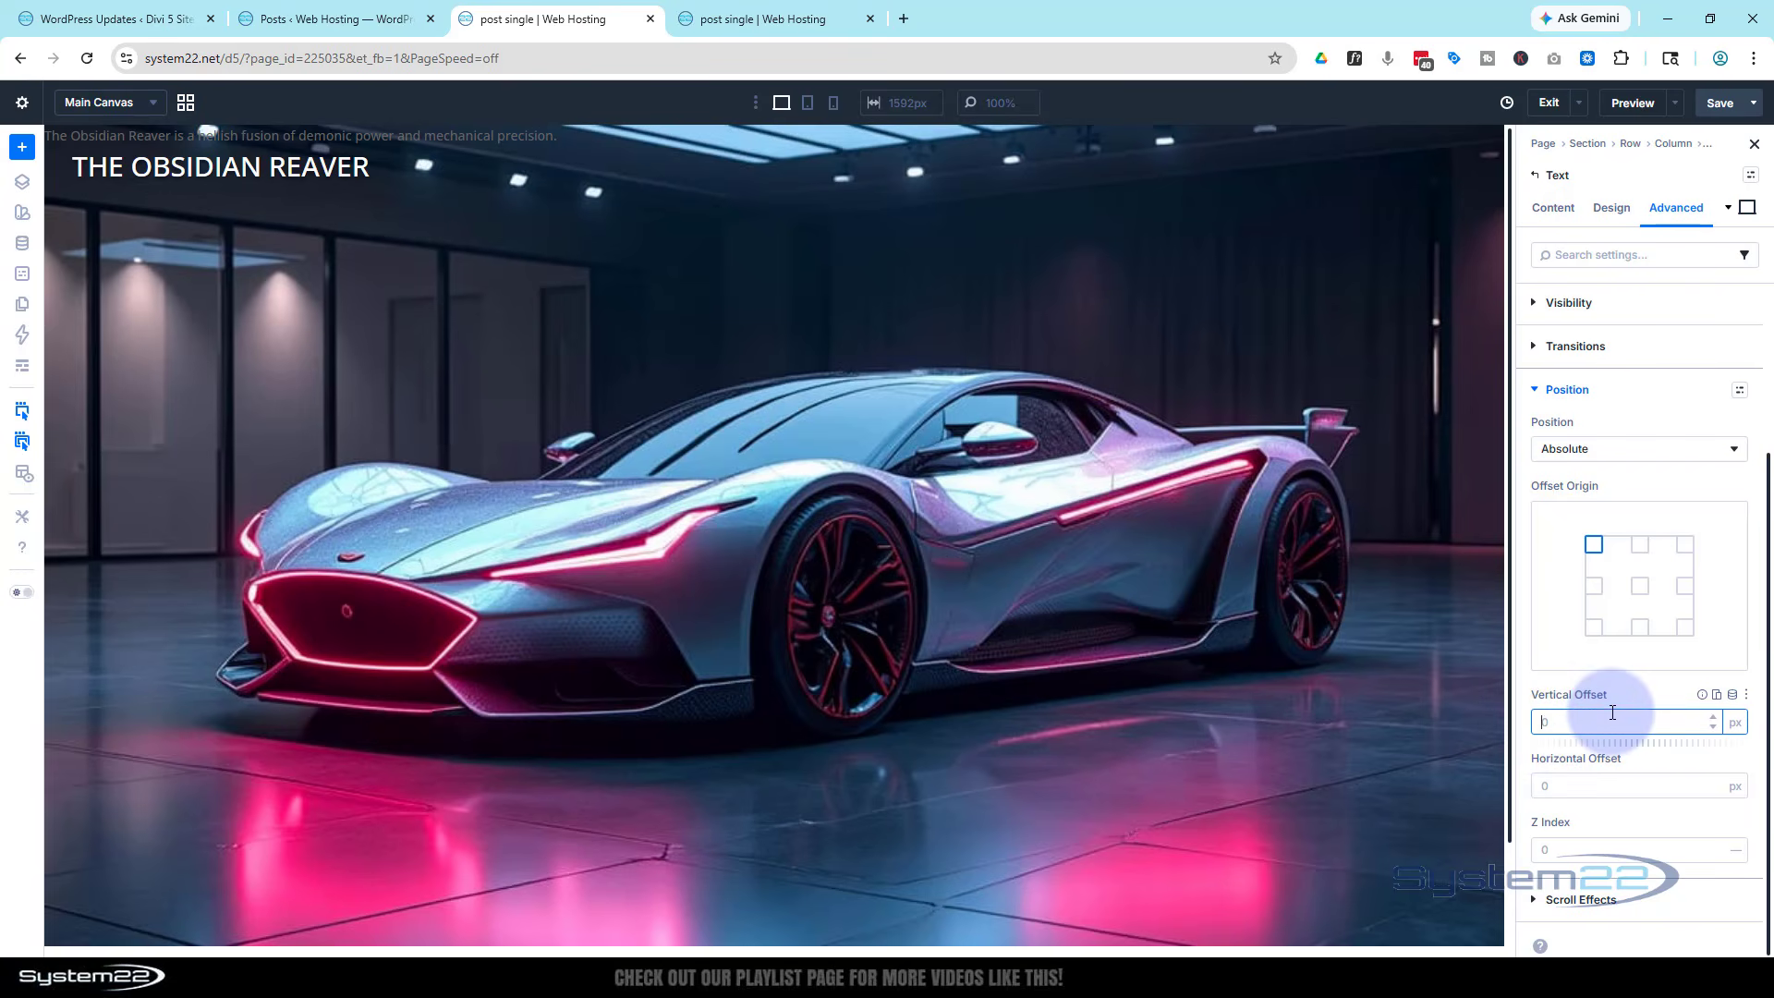
text(60)
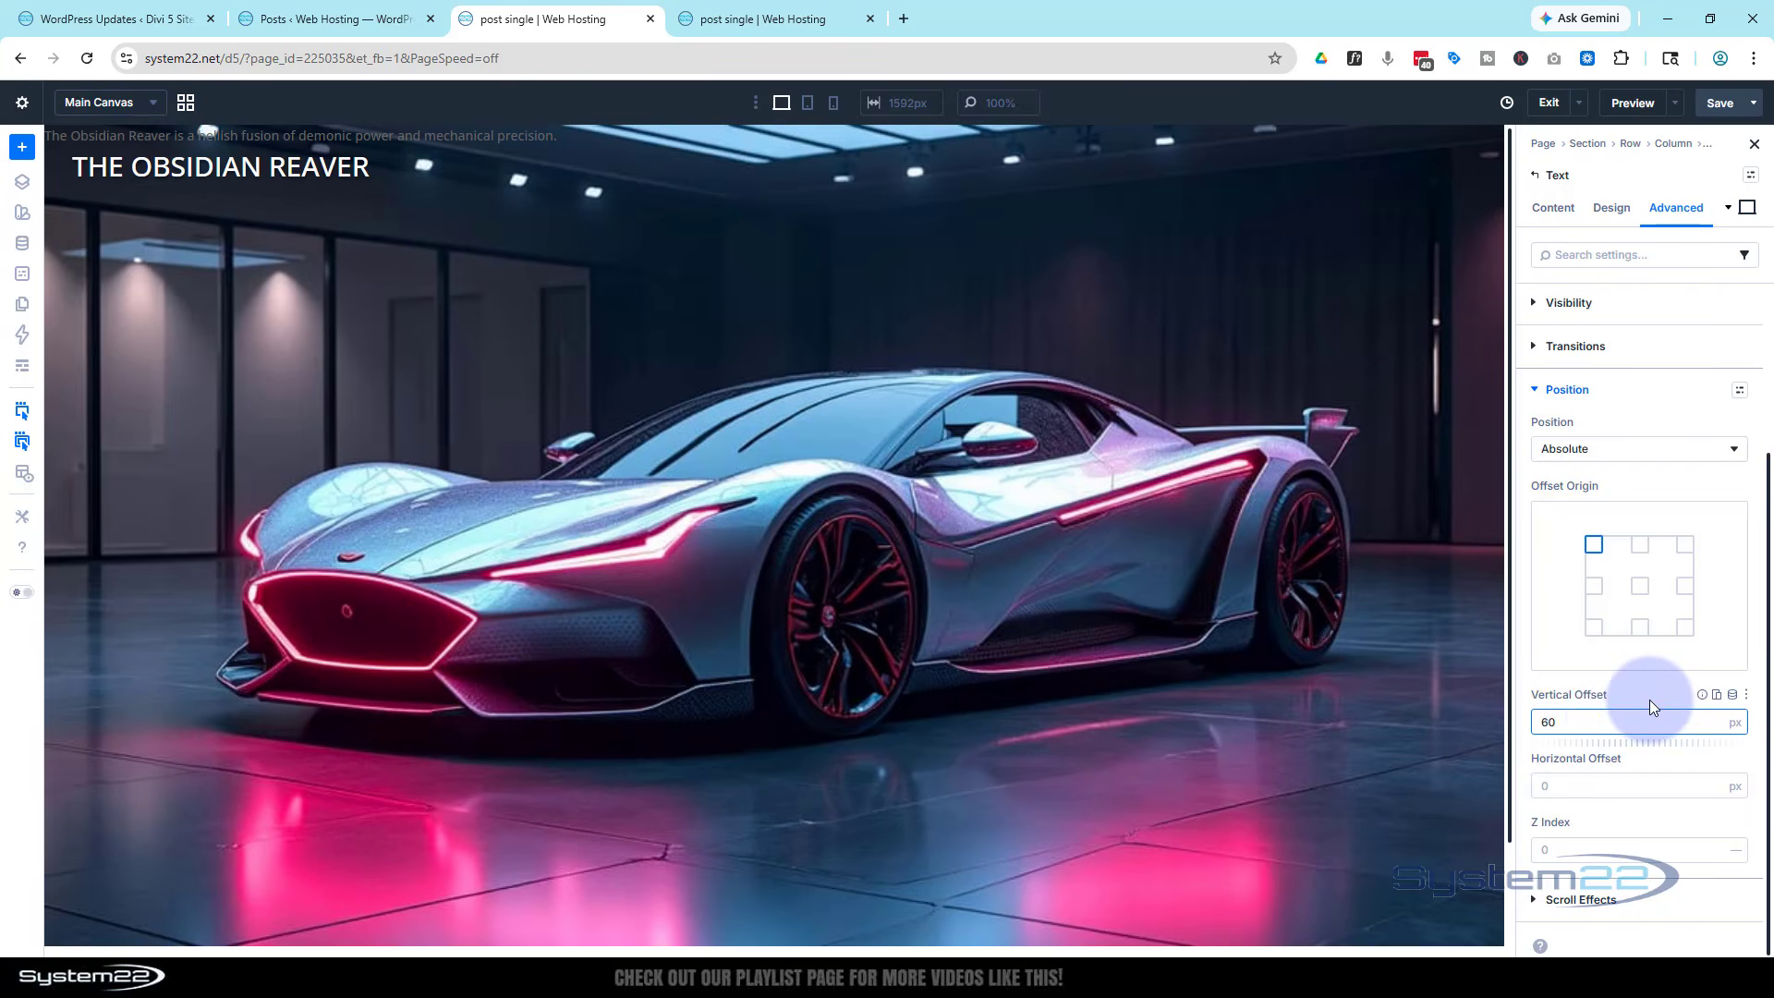
click(1649, 699)
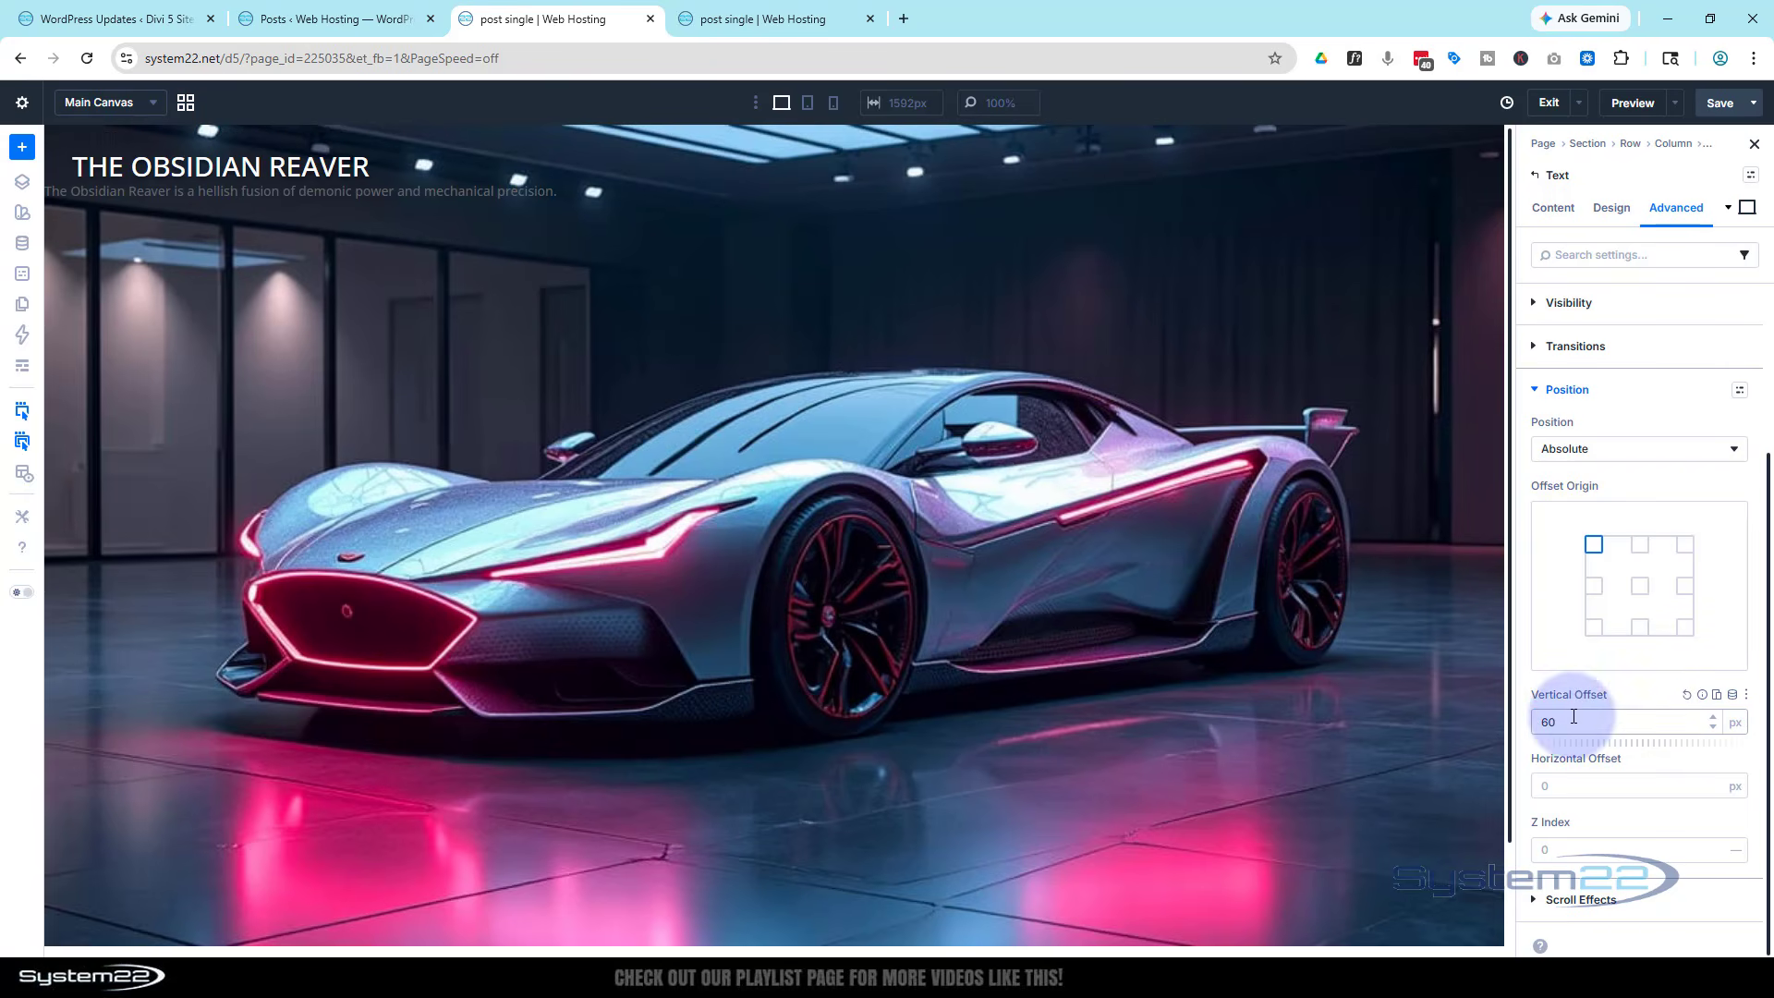
click(1545, 786)
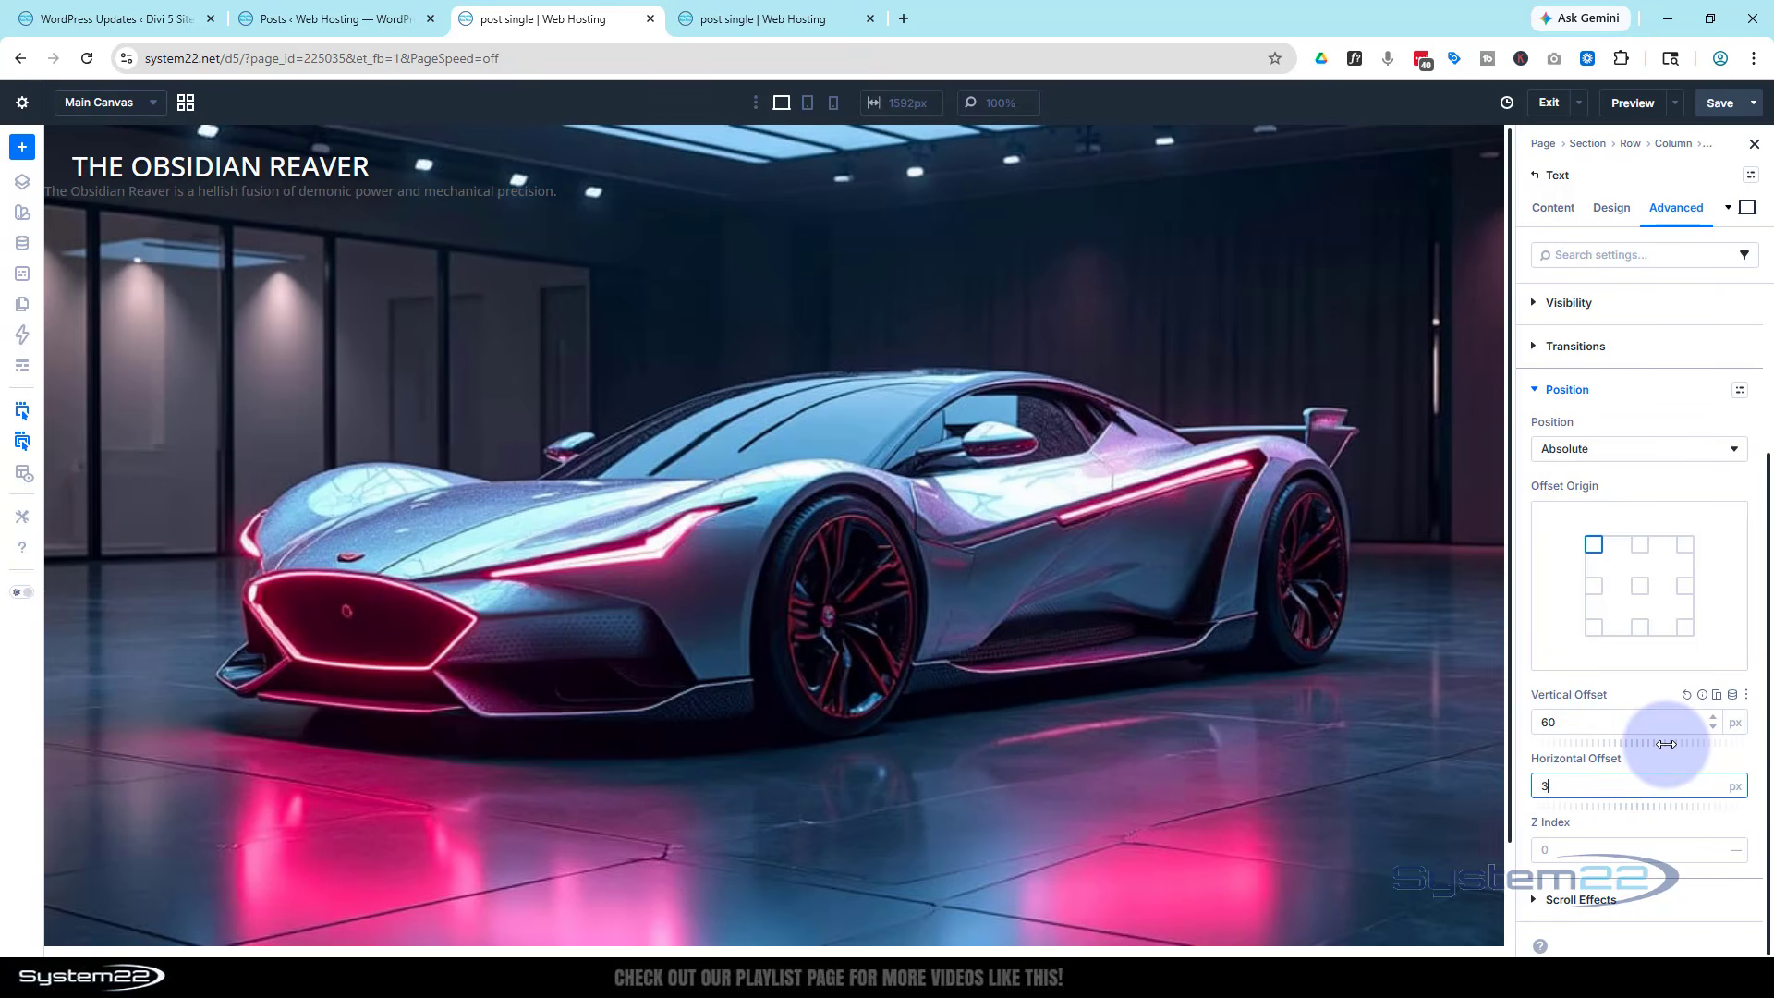
click(1661, 761)
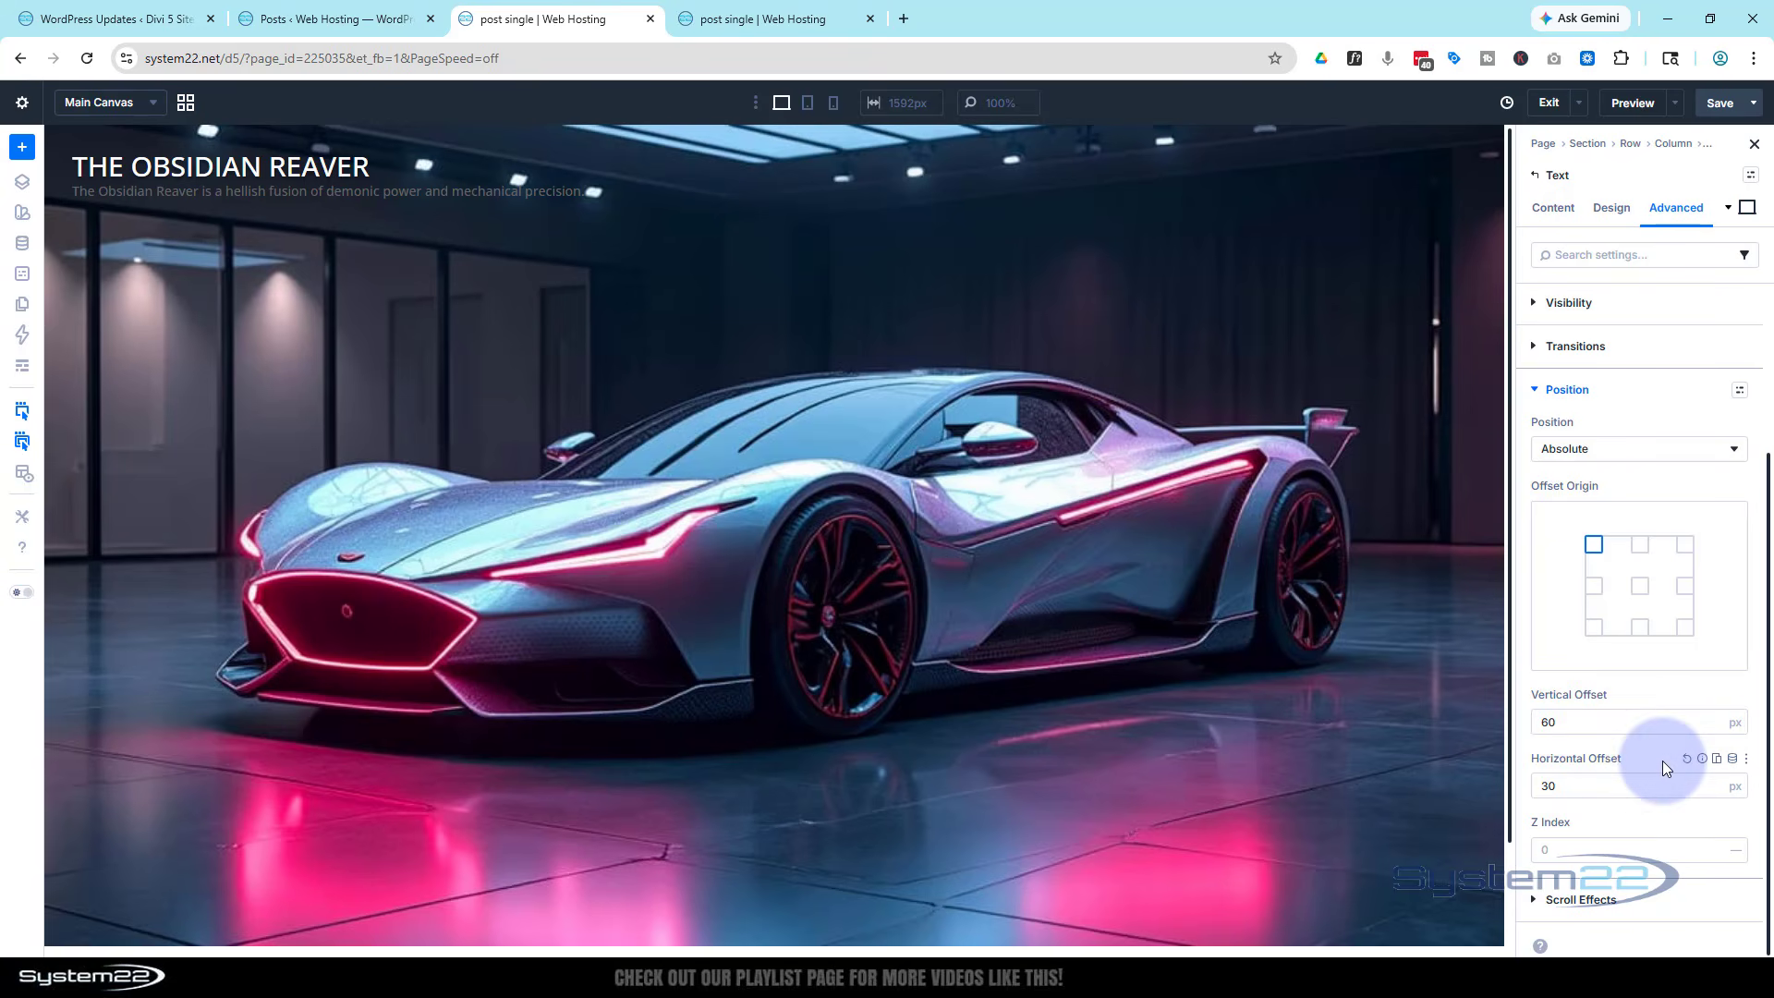
Set the excerpt's text color to near-white FCFCFC.
click(1612, 208)
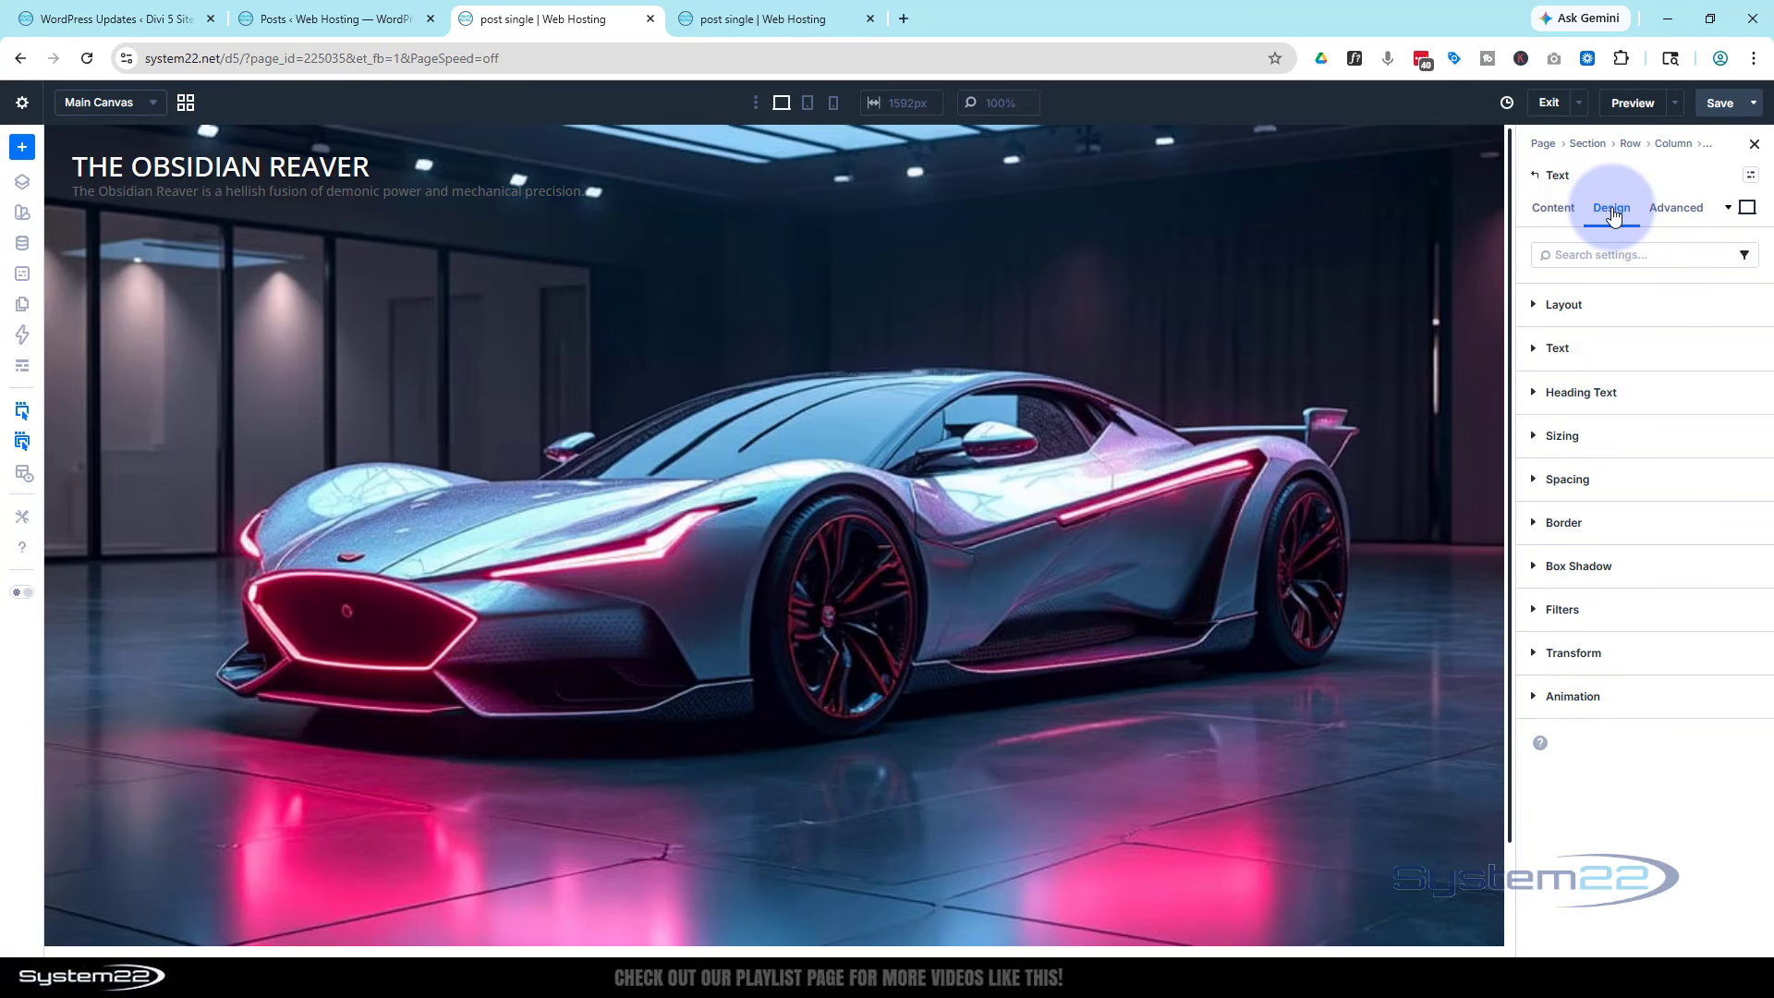
click(1609, 360)
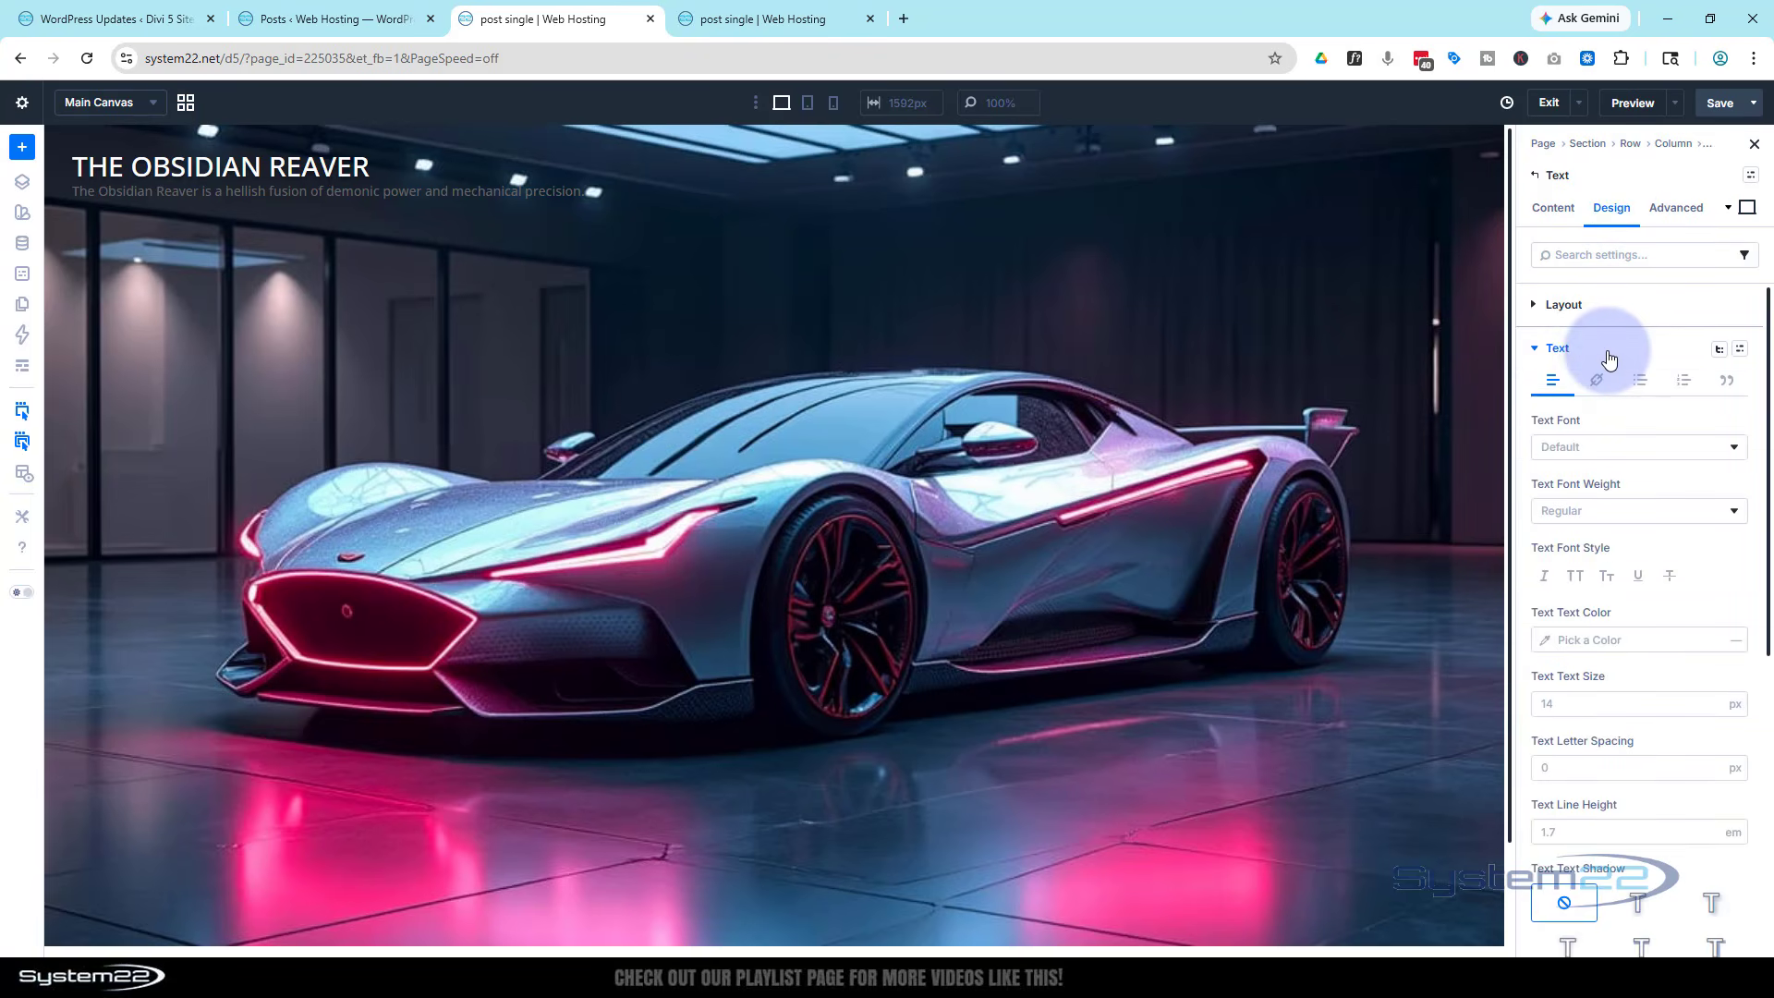
click(1545, 640)
click(1384, 583)
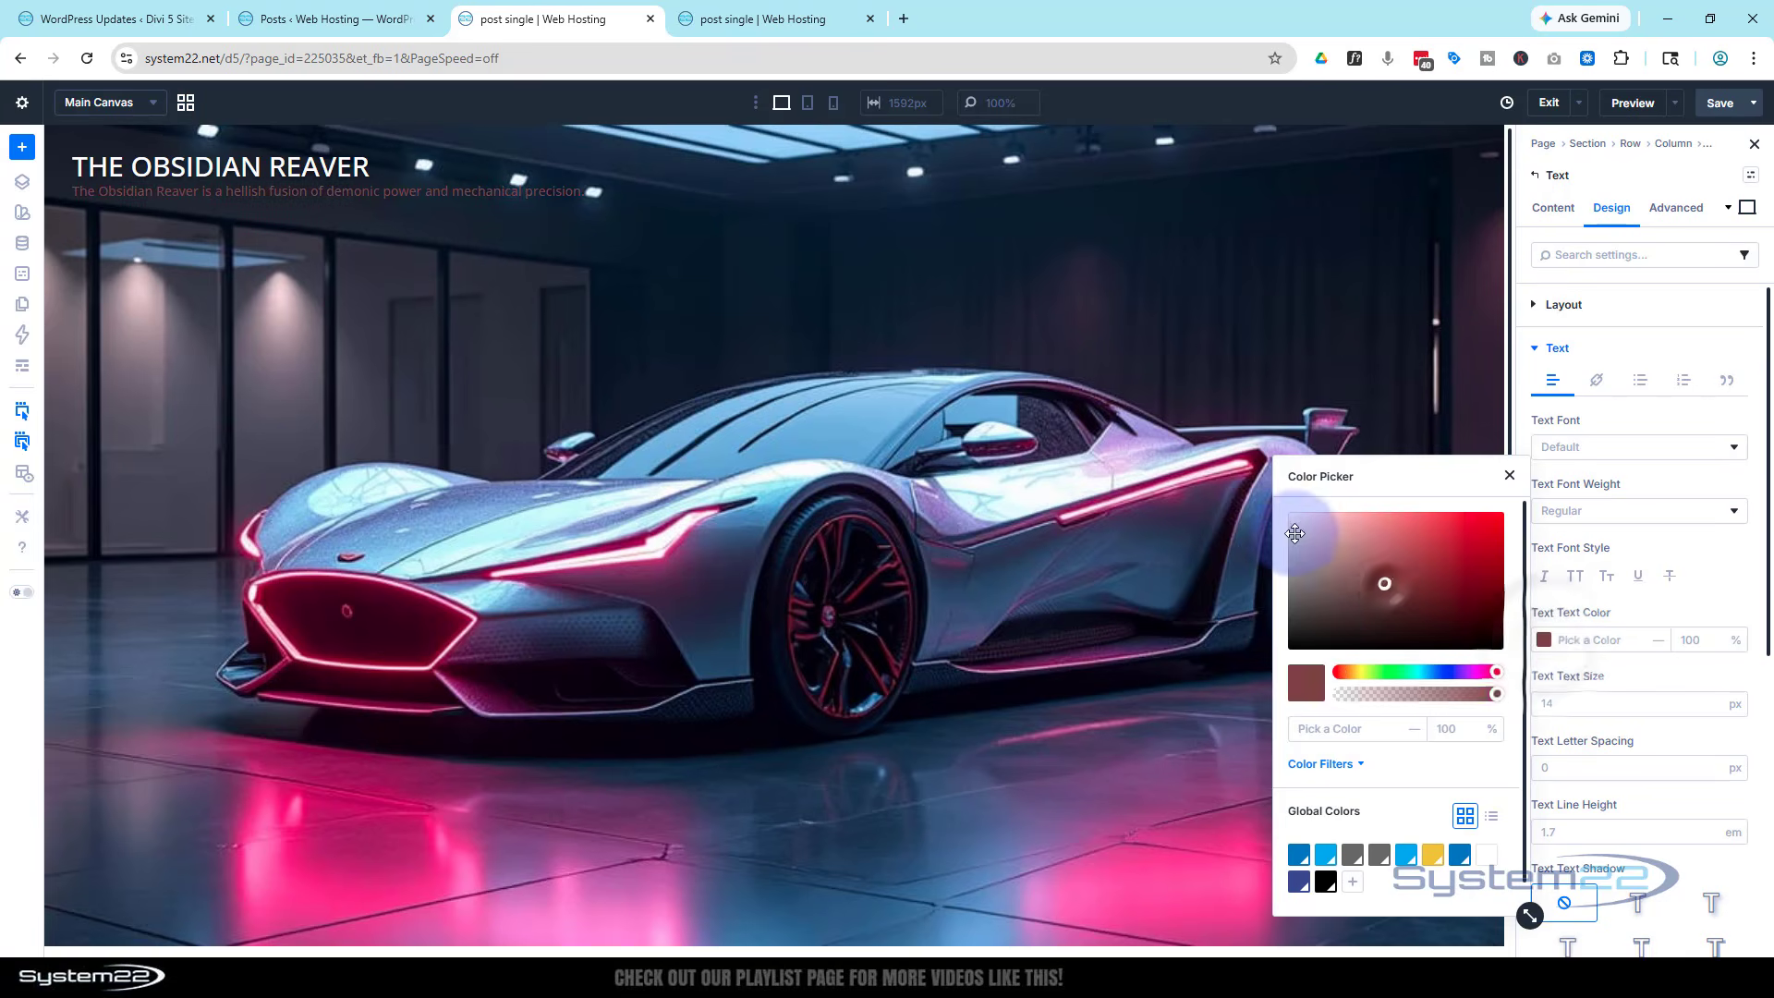
drag(1294, 533, 1273, 513)
click(1509, 475)
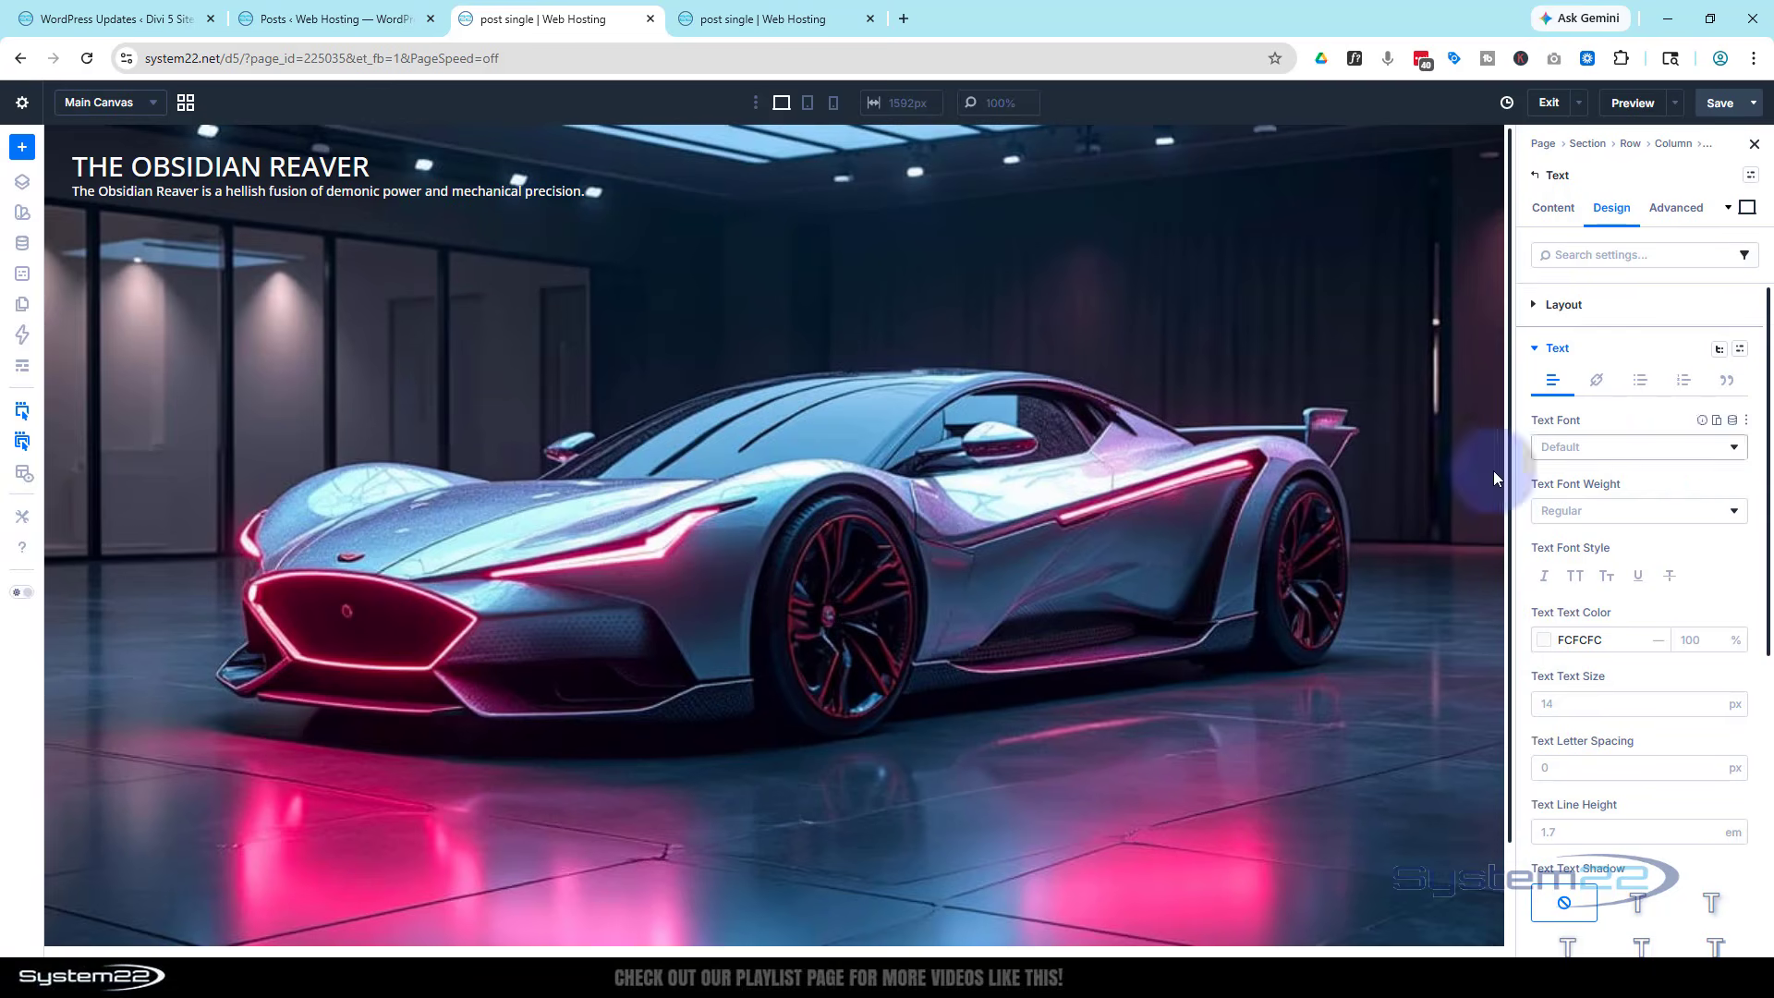
Give the Read More button a background in the light blue global Secondary Color.
scroll(1022, 487, down, 1)
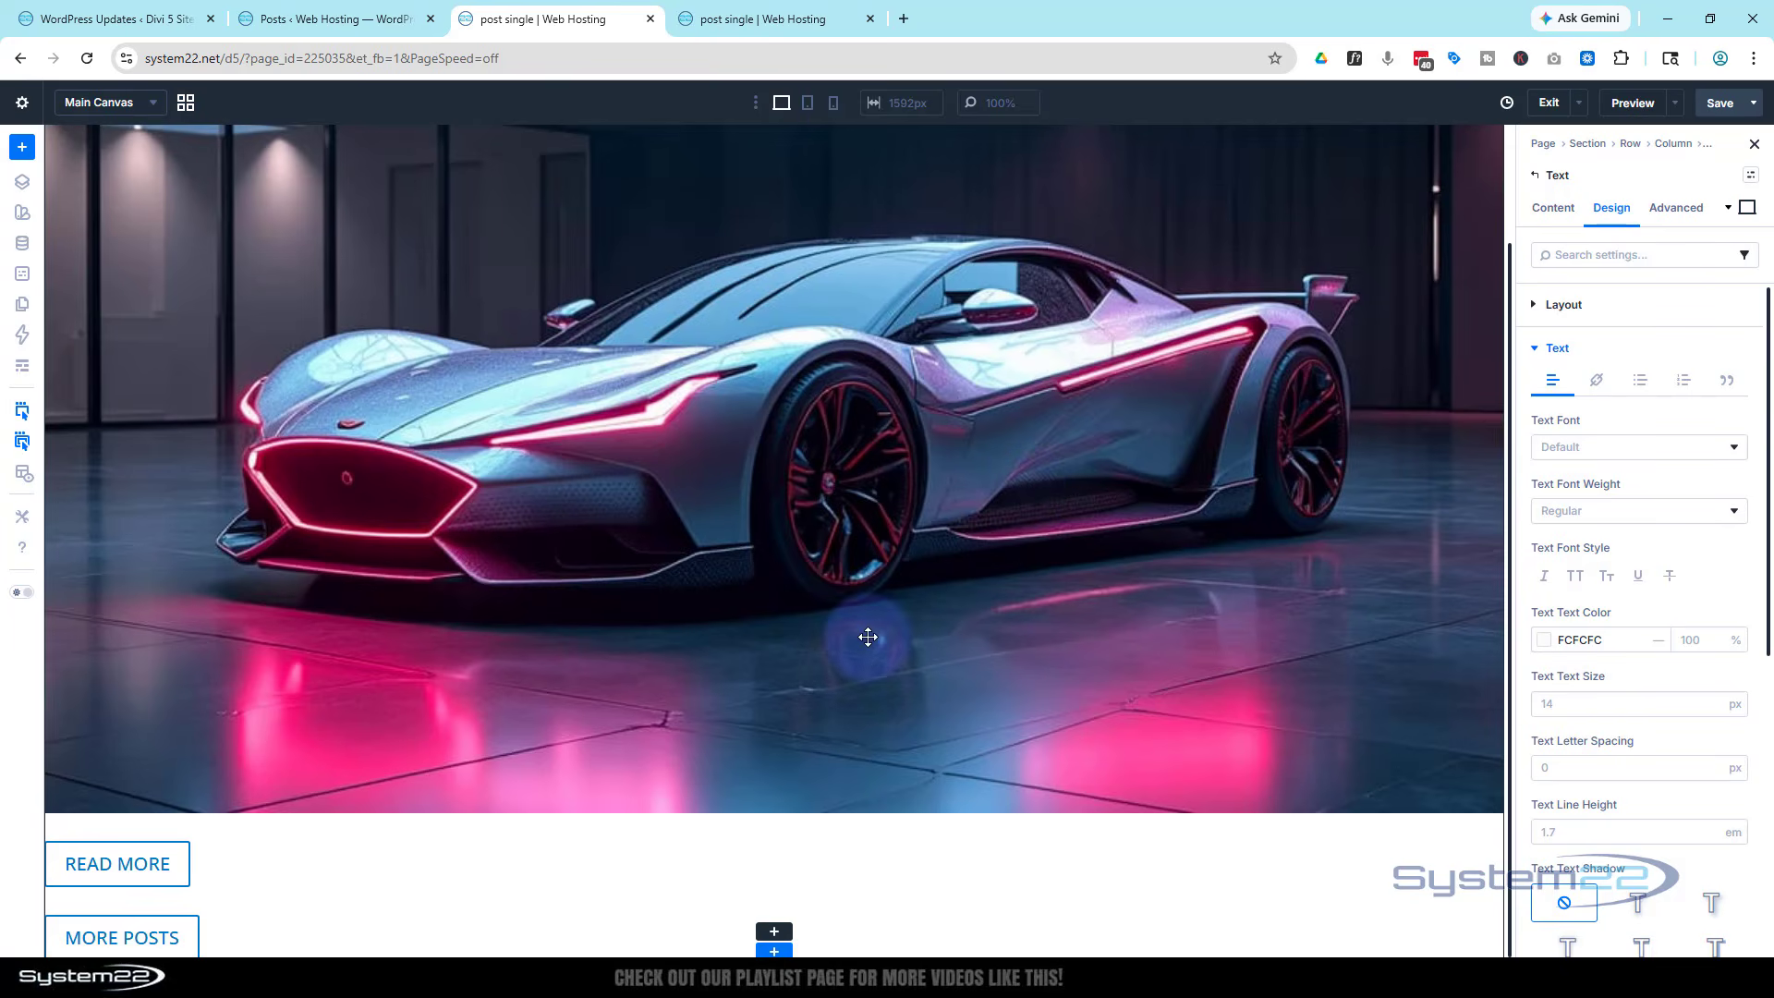
scroll(315, 316, up, 1)
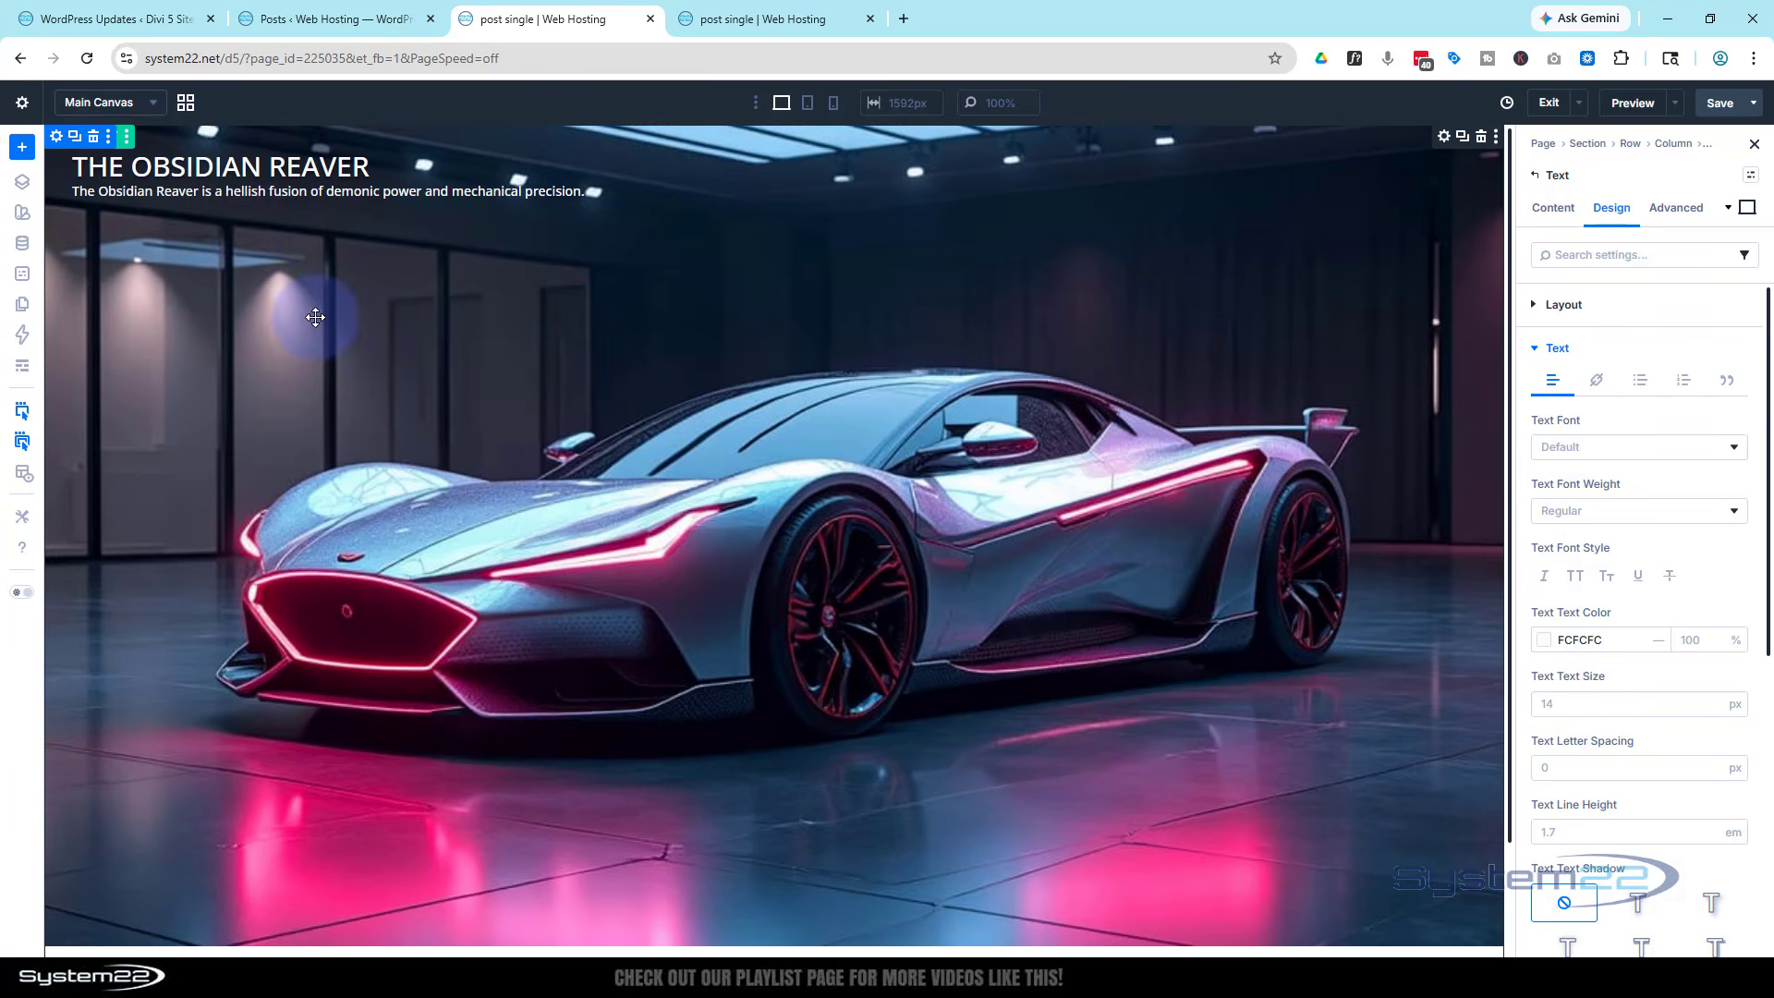
scroll(227, 489, down, 1)
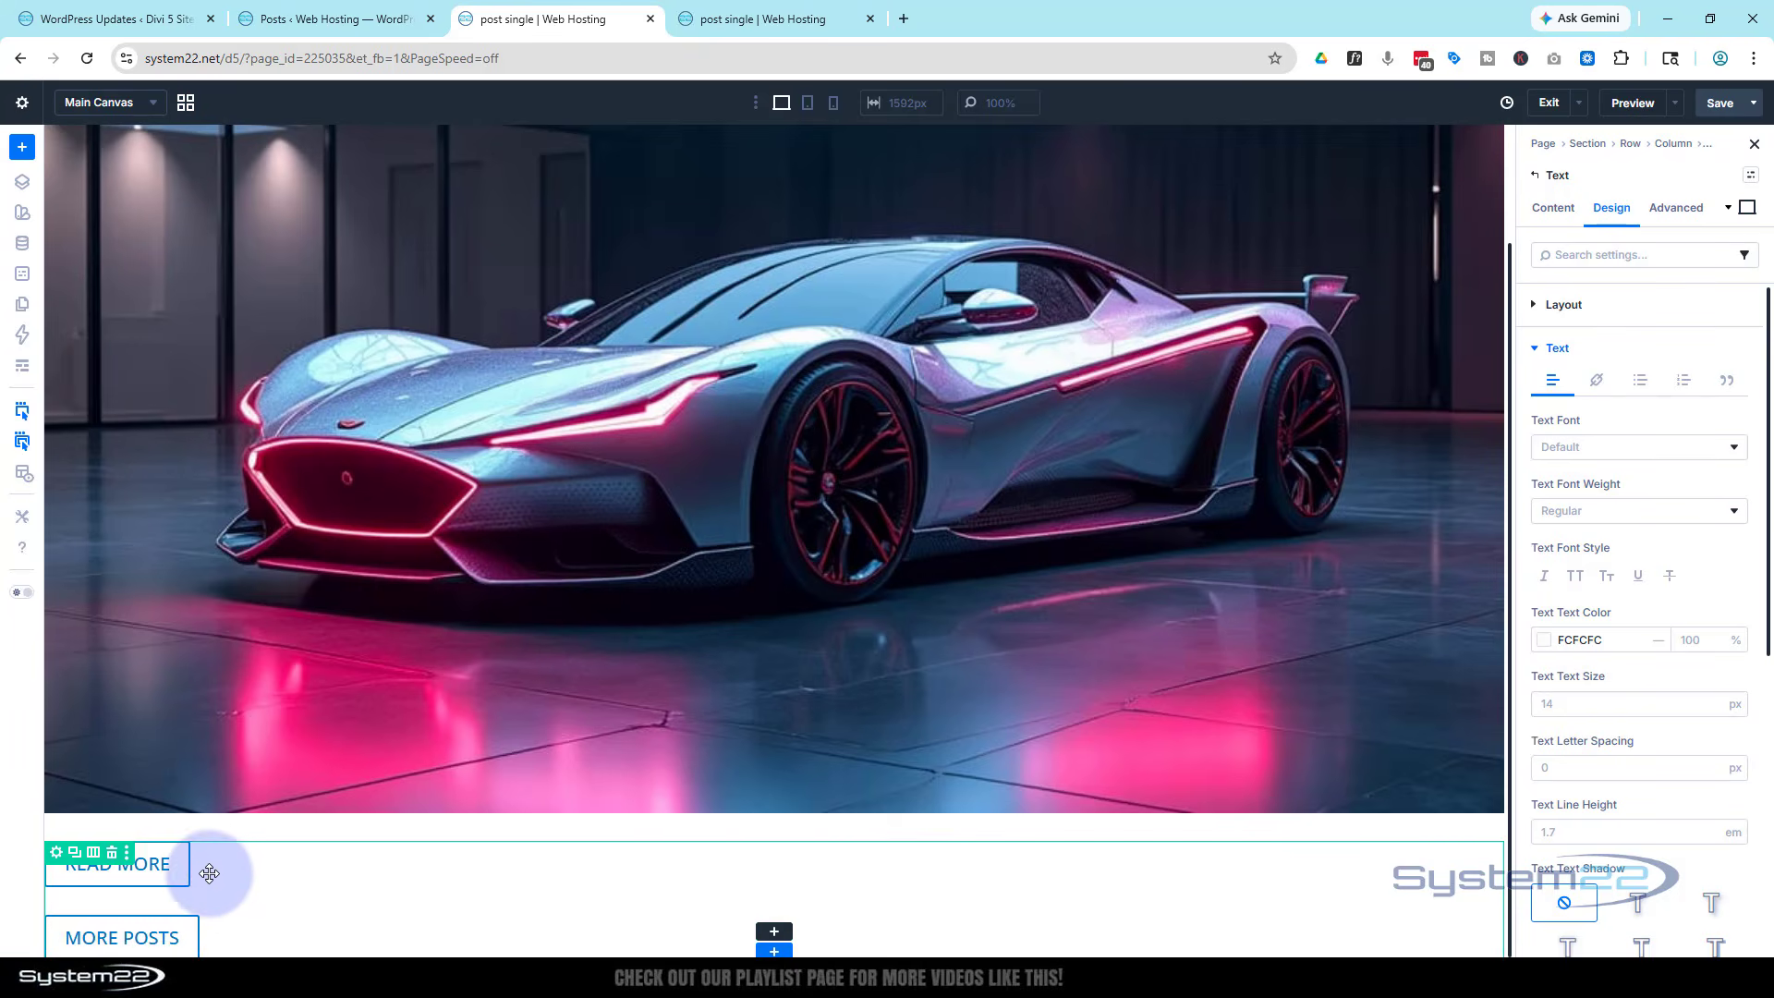
click(180, 877)
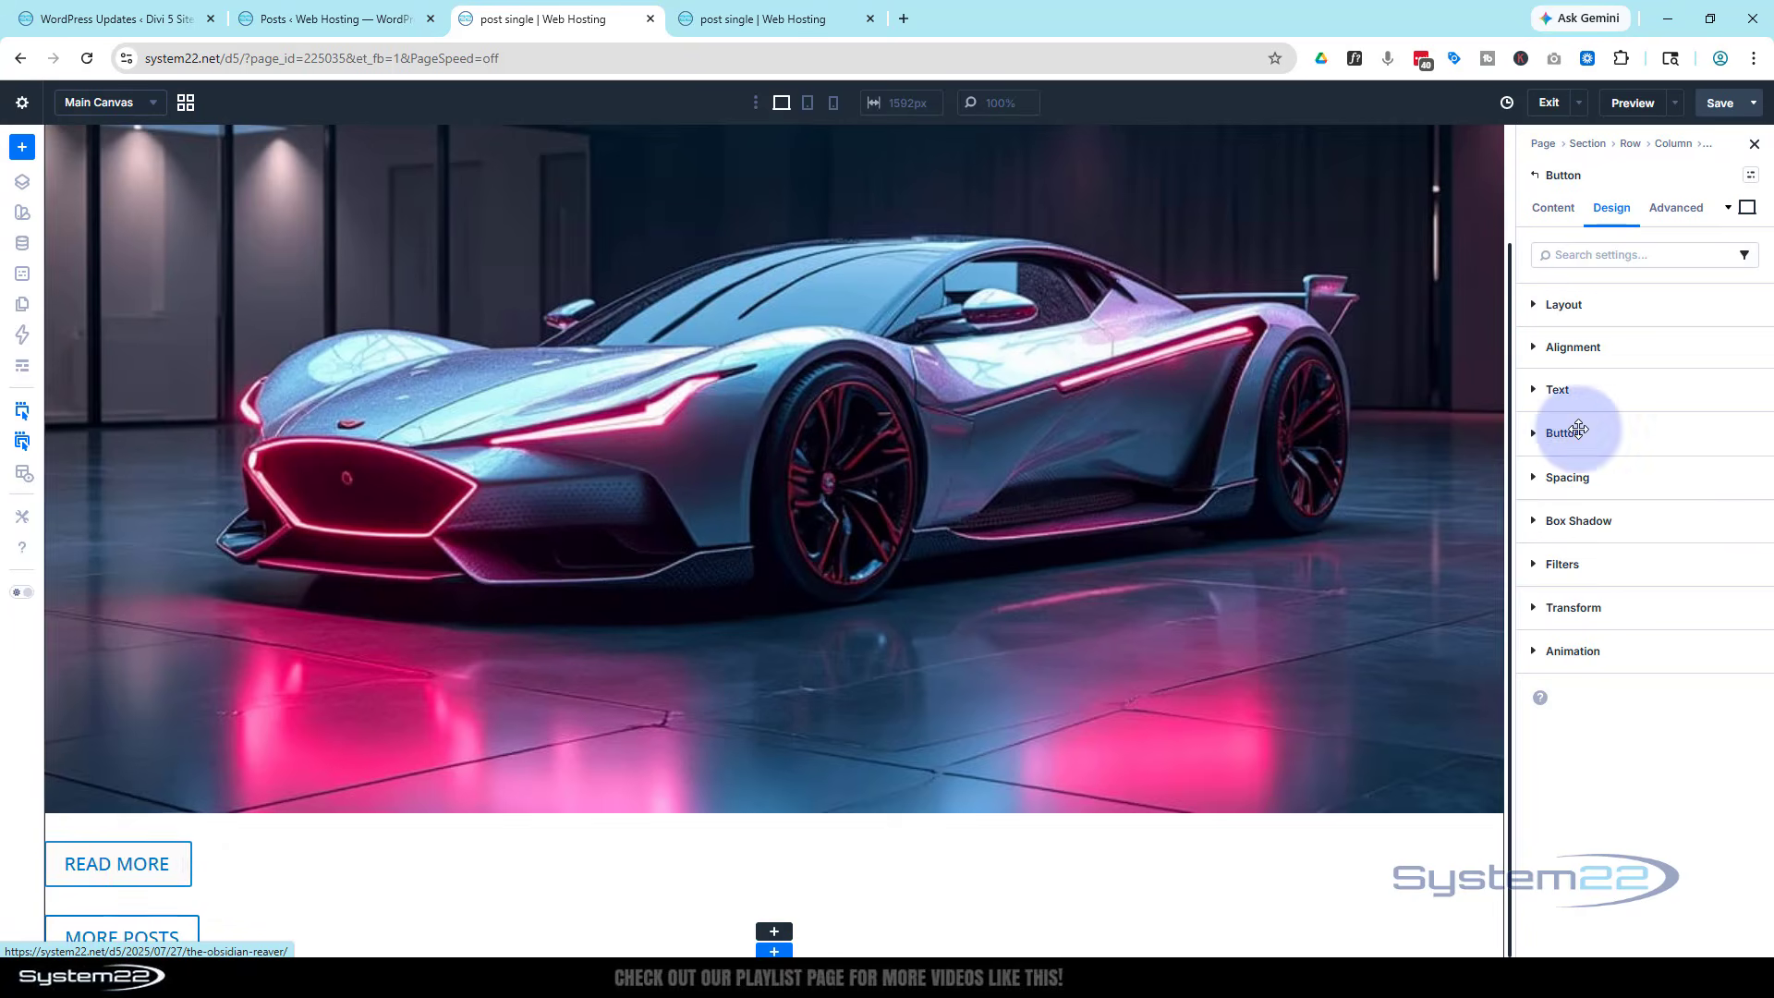
click(1630, 430)
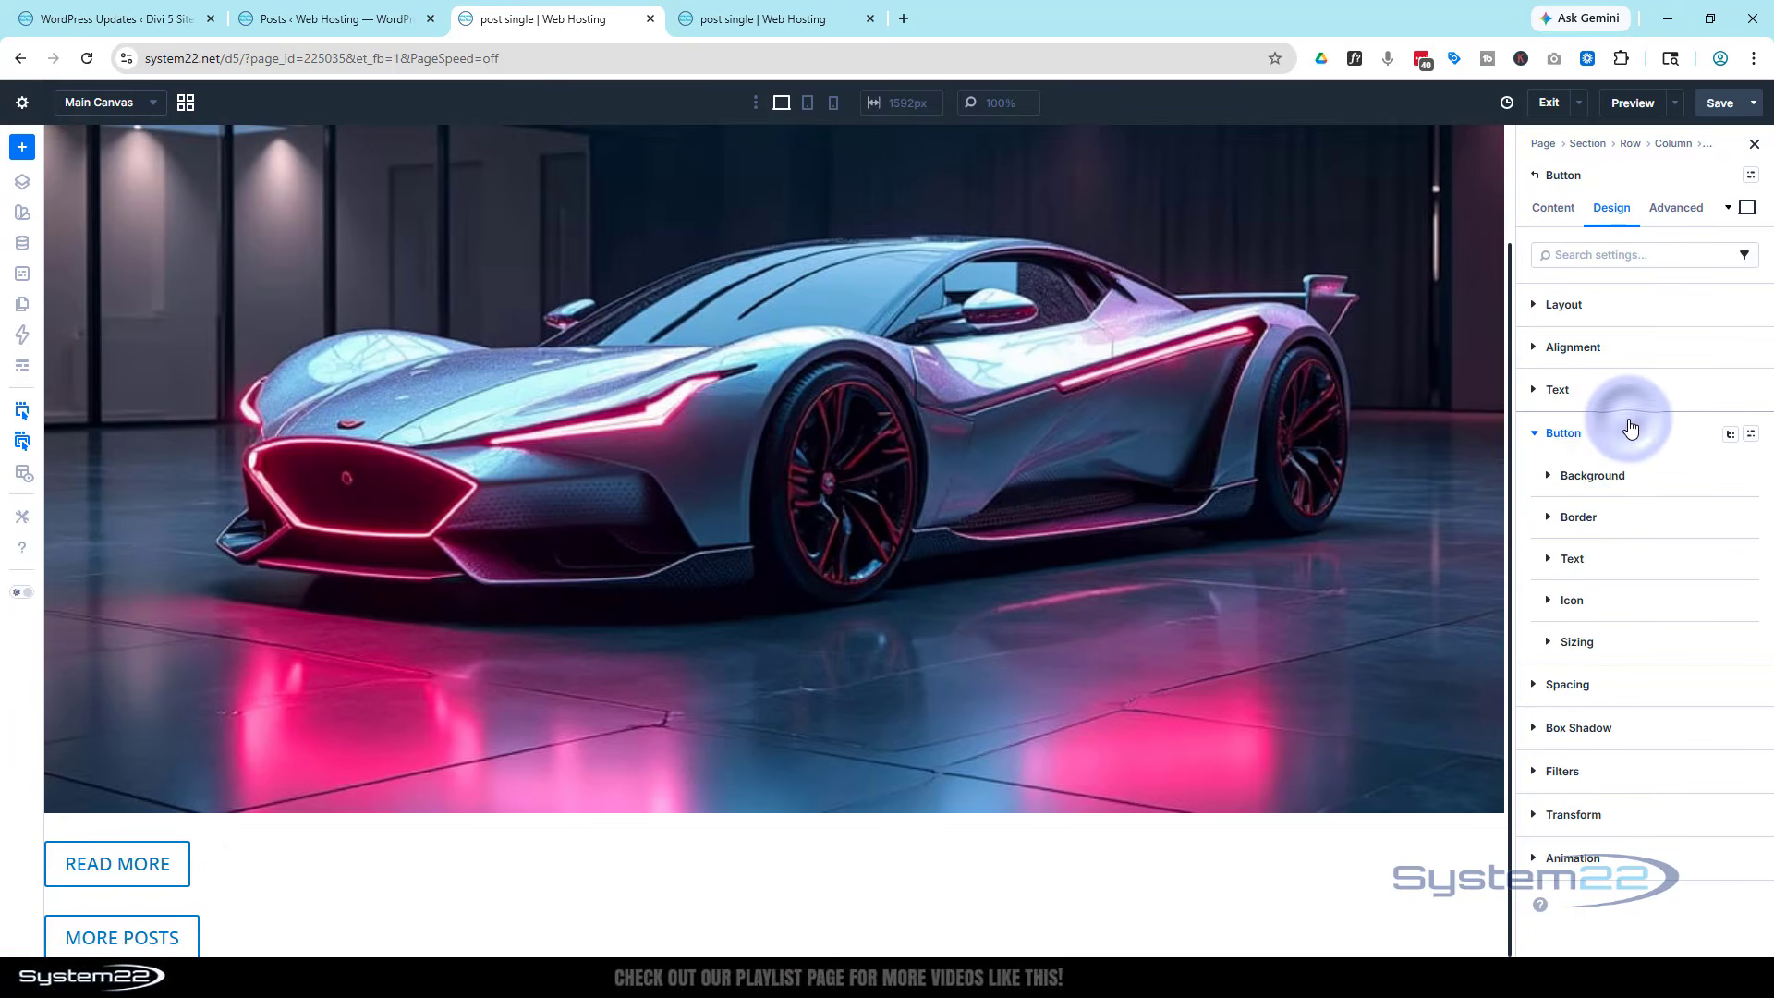
click(1614, 475)
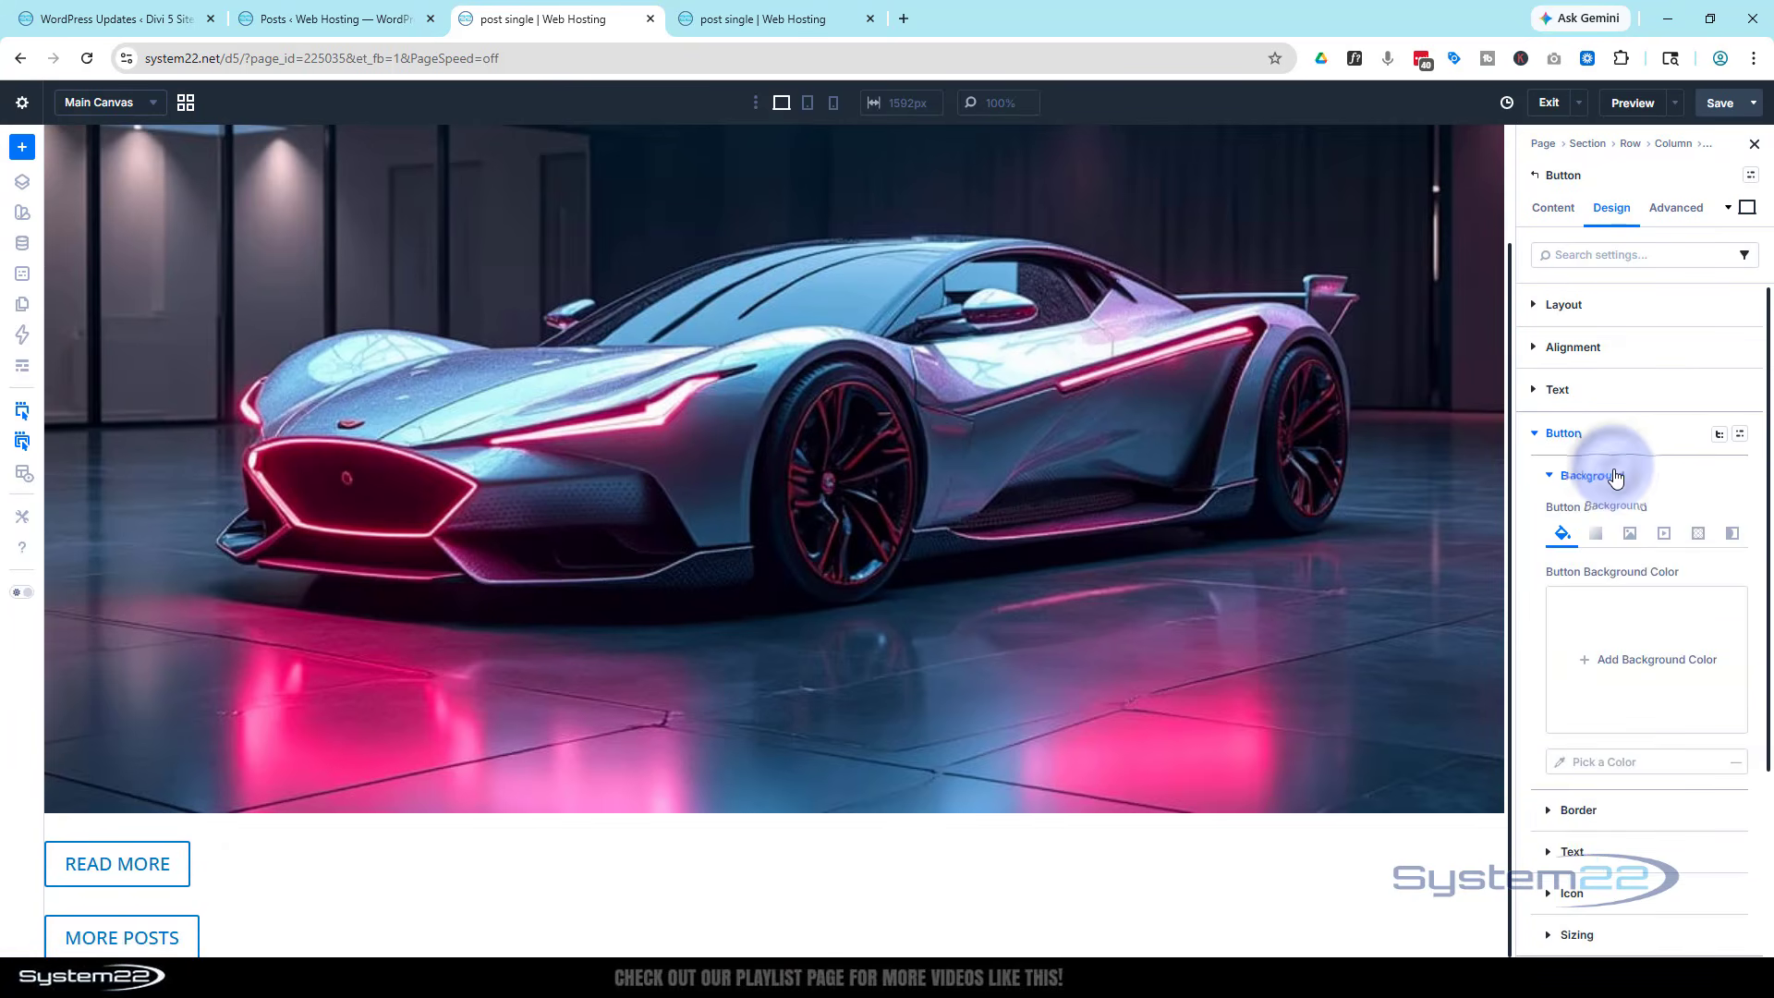
scroll(1607, 577, down, 2)
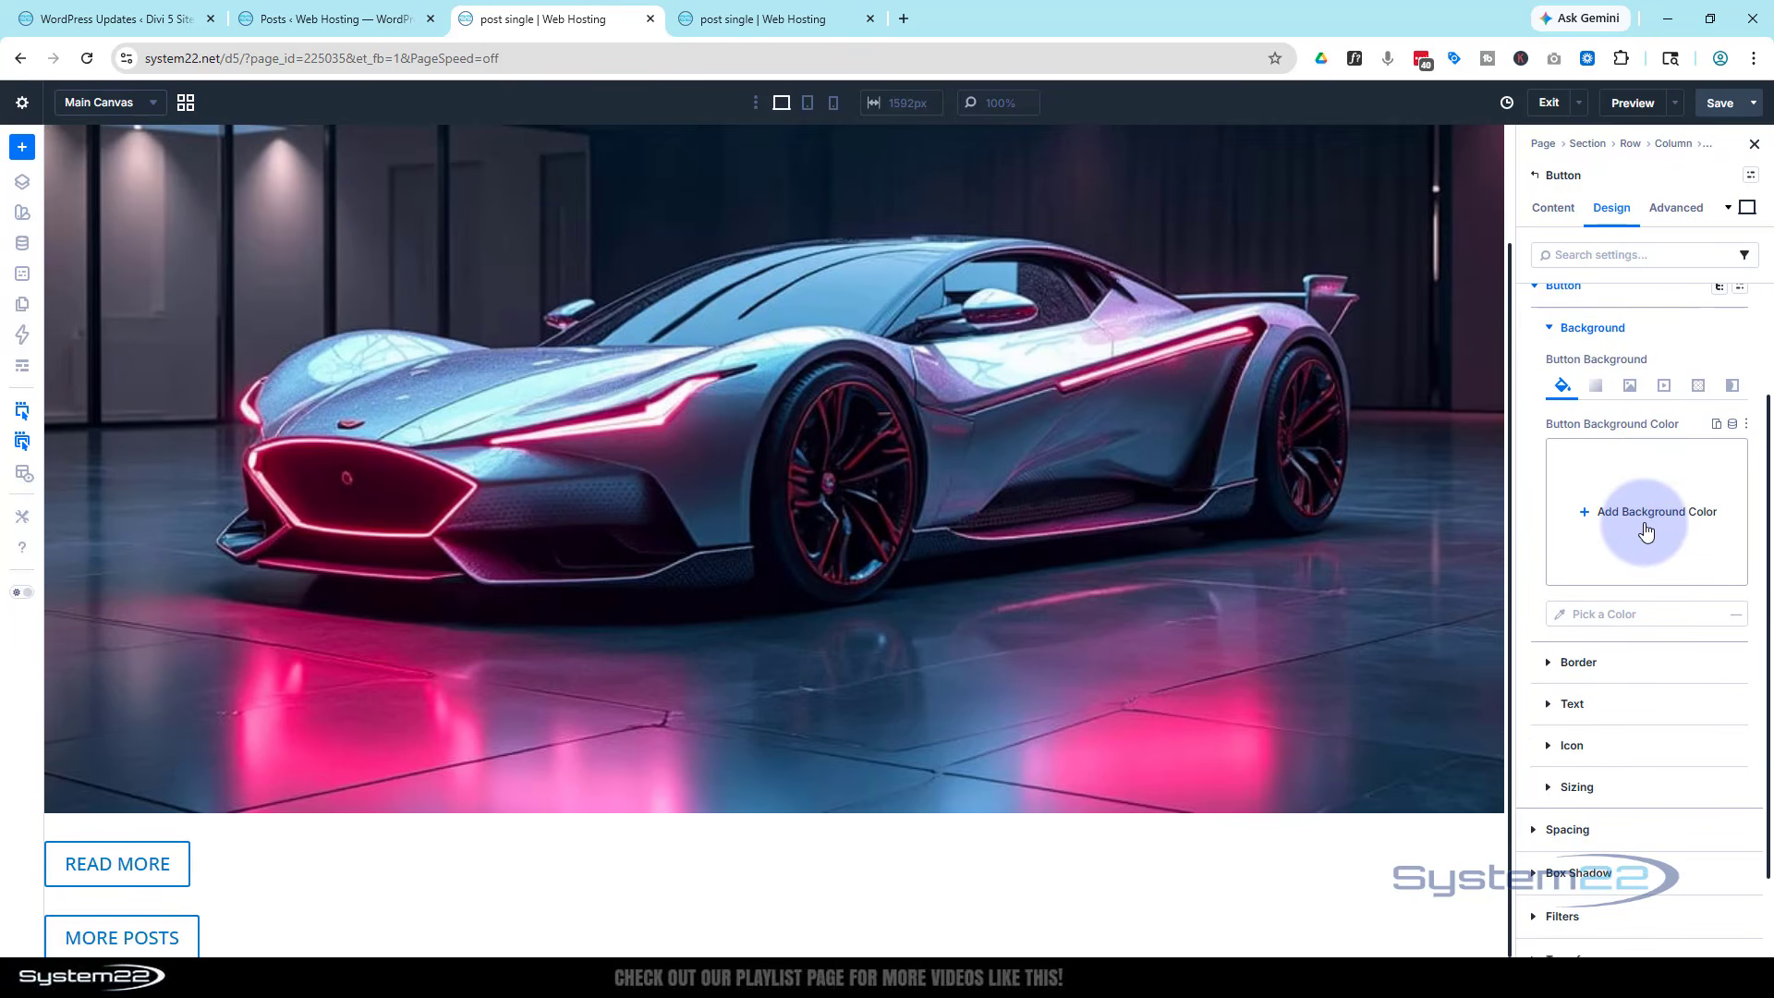
click(1647, 529)
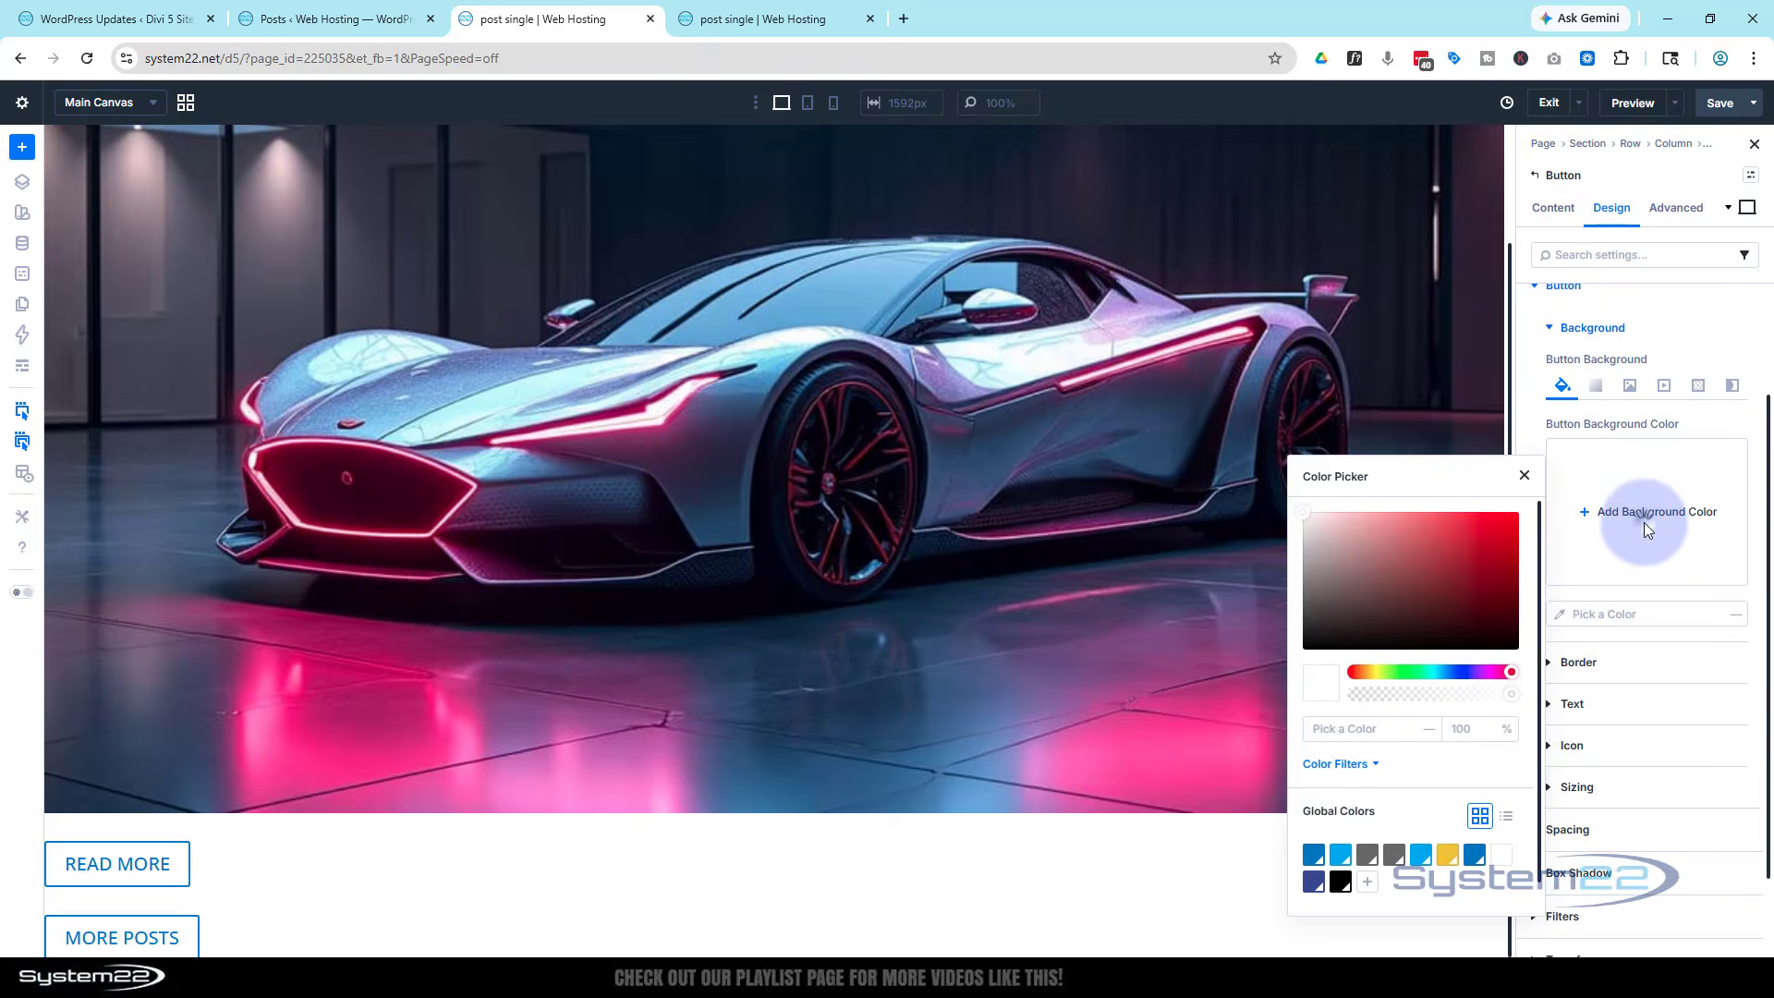
click(1341, 857)
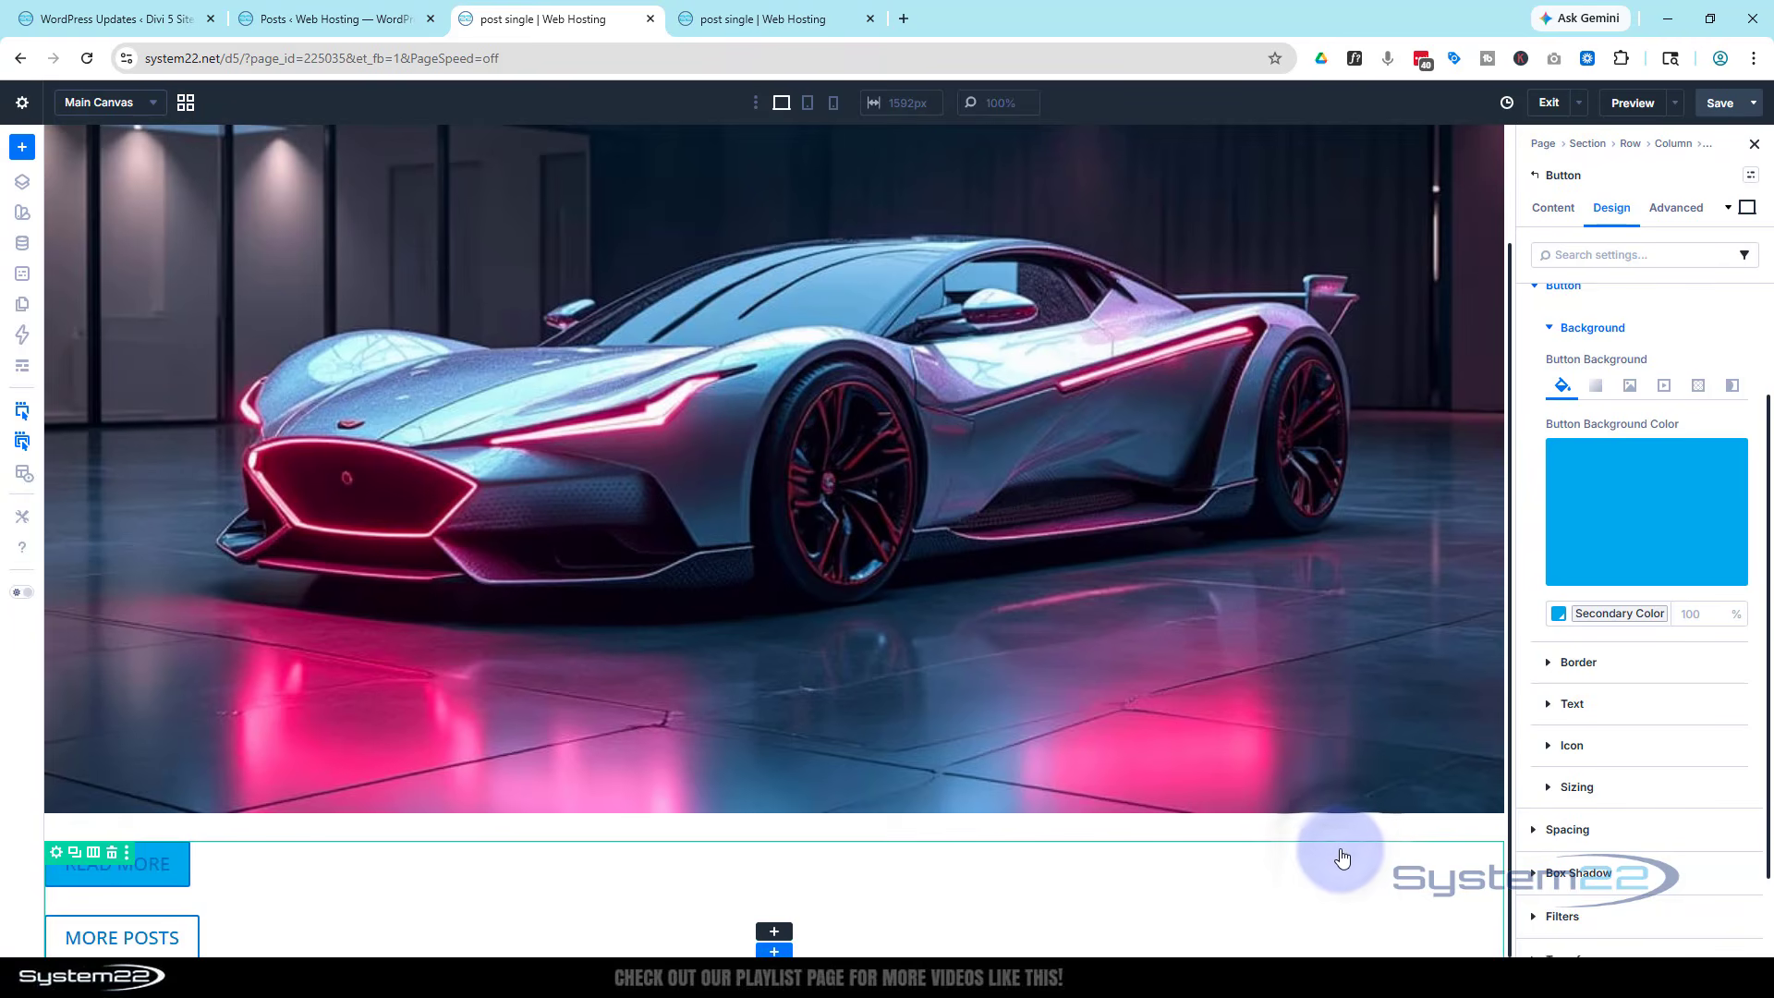
Reduce the Read More button's border width to 0 px.
click(1612, 665)
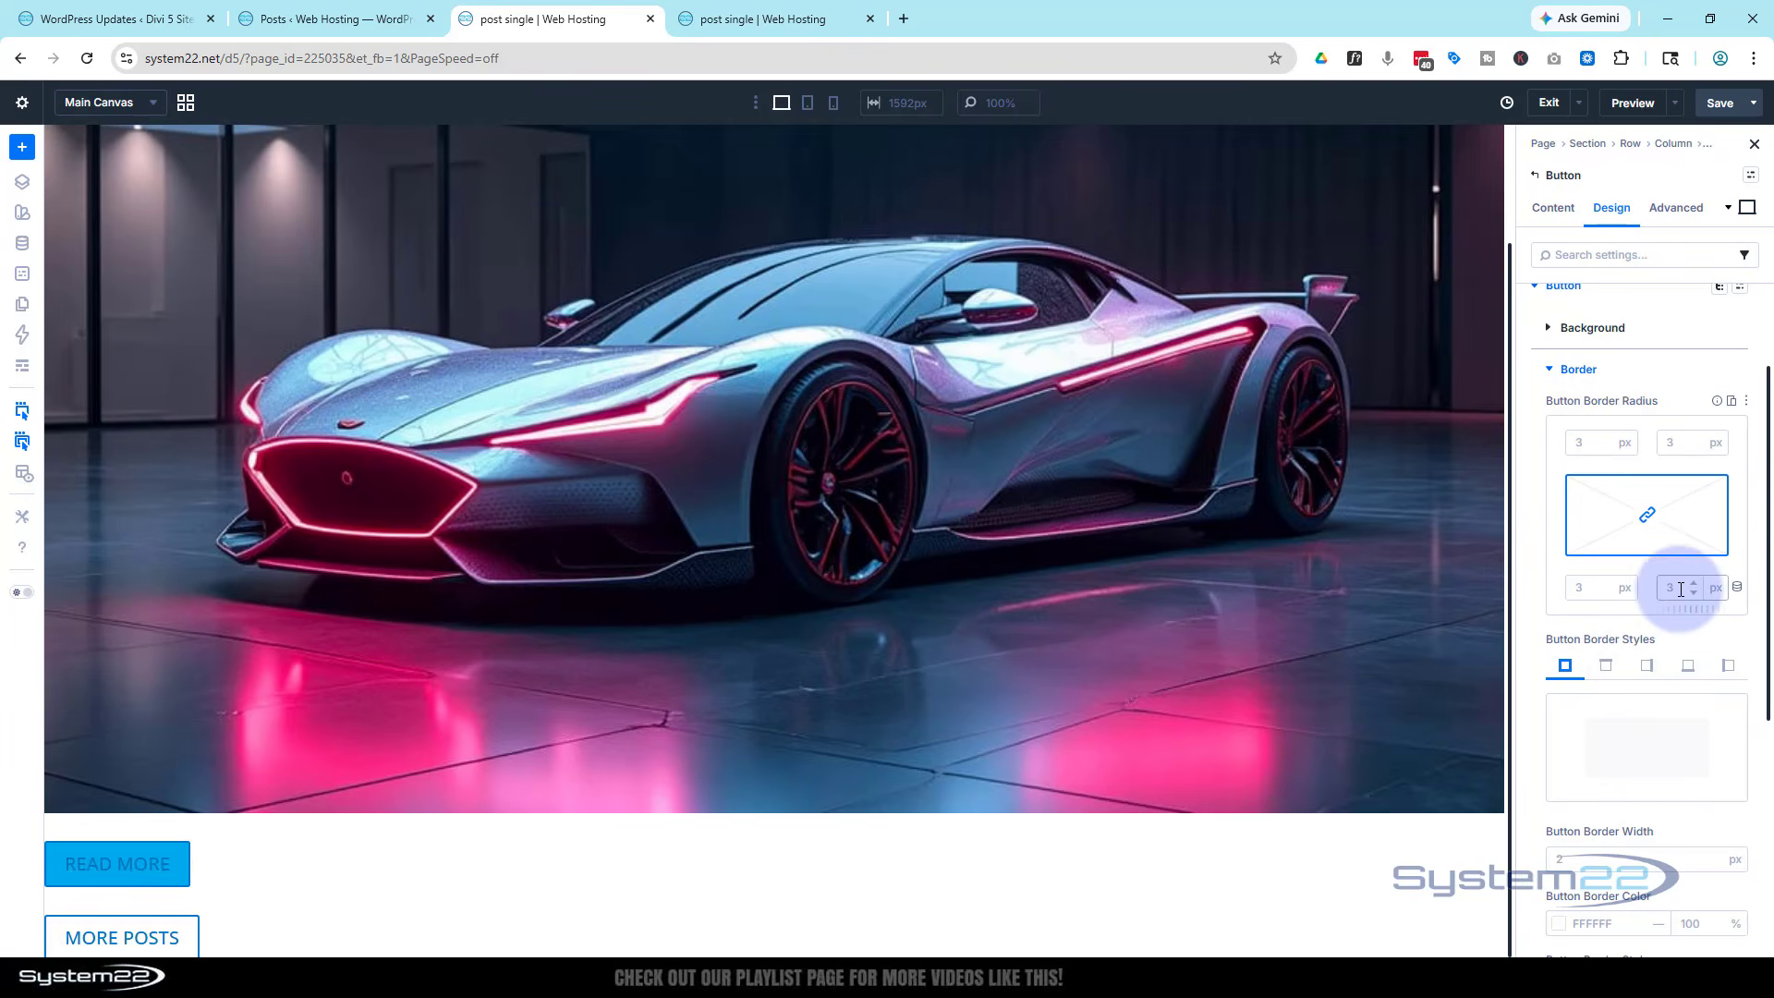
scroll(1681, 590, down, 2)
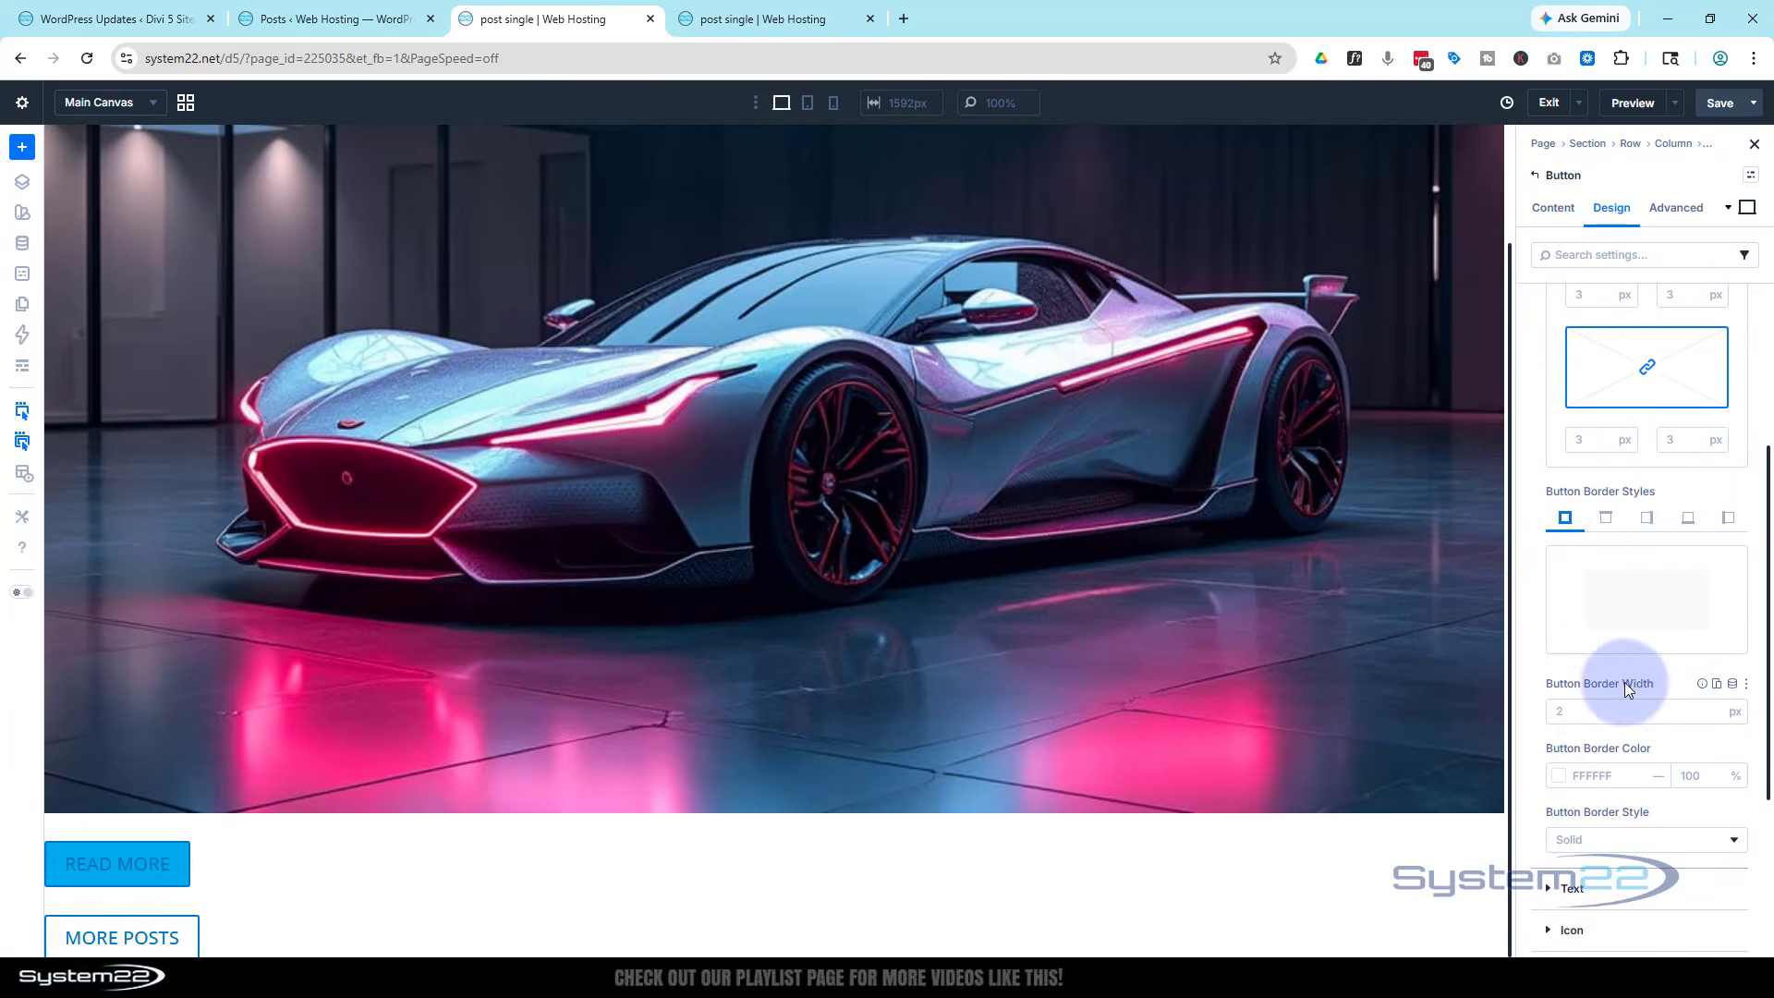
click(1714, 717)
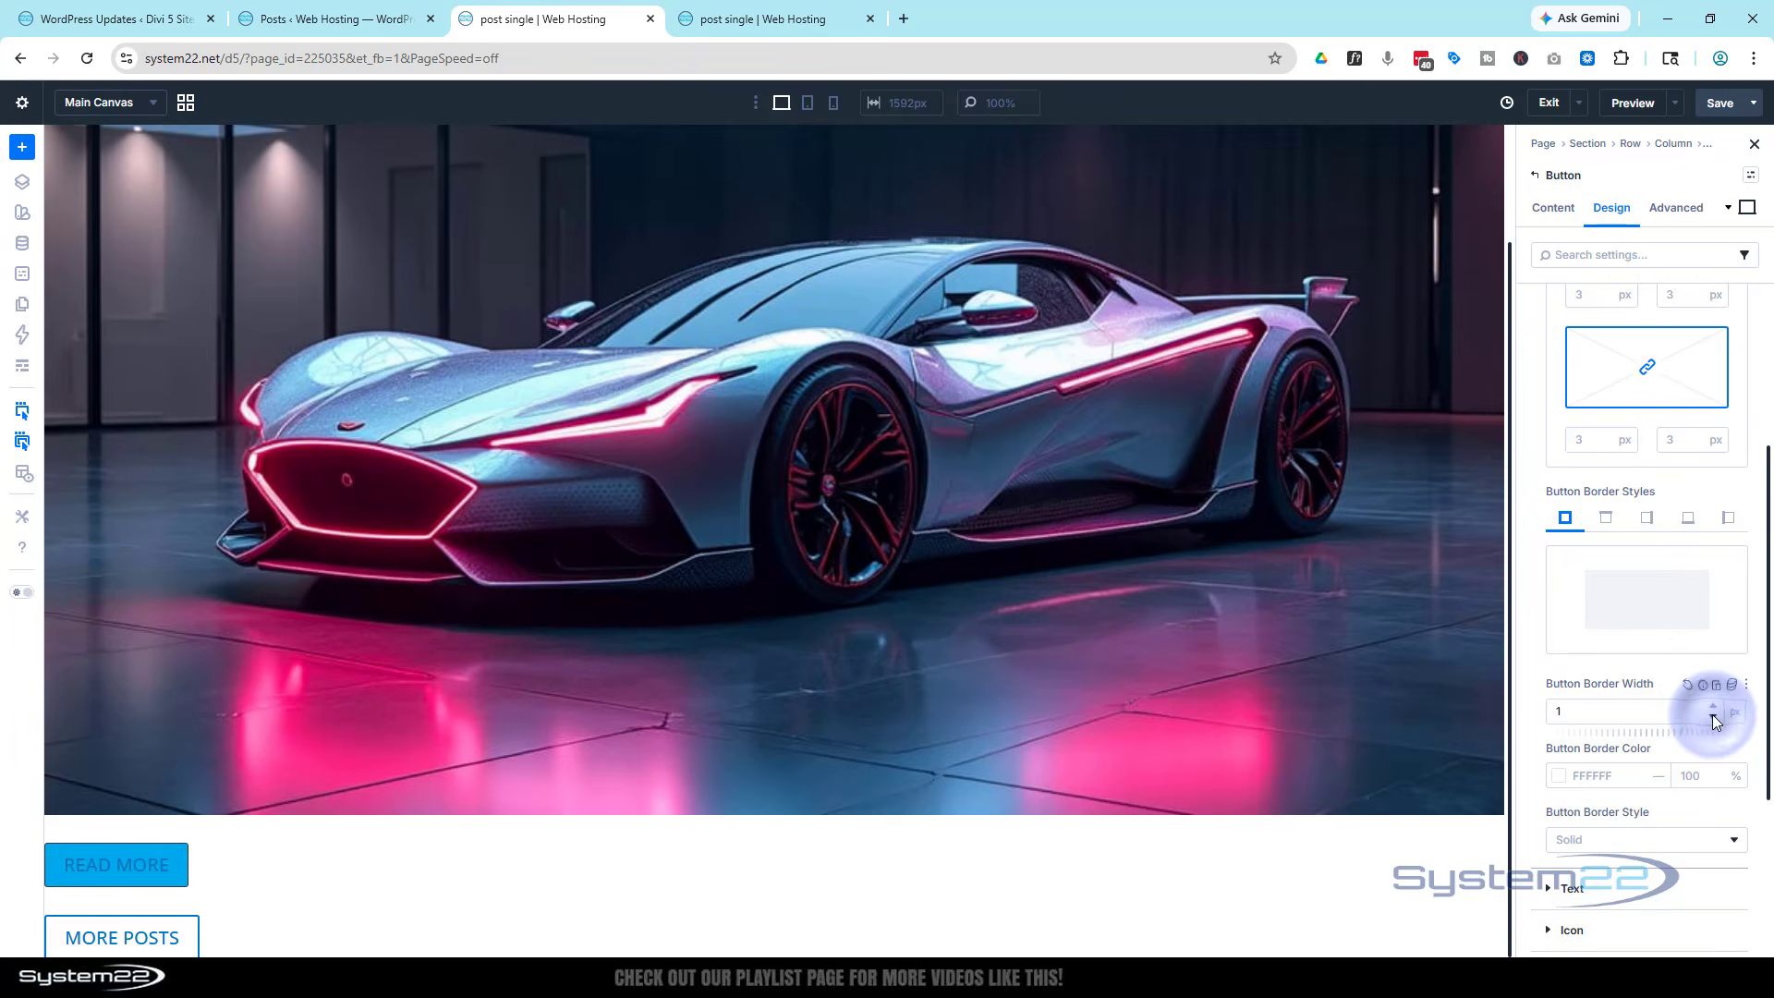
click(1714, 717)
Set the Read More button's text color to white (FFFFFF).
scroll(1570, 730, down, 2)
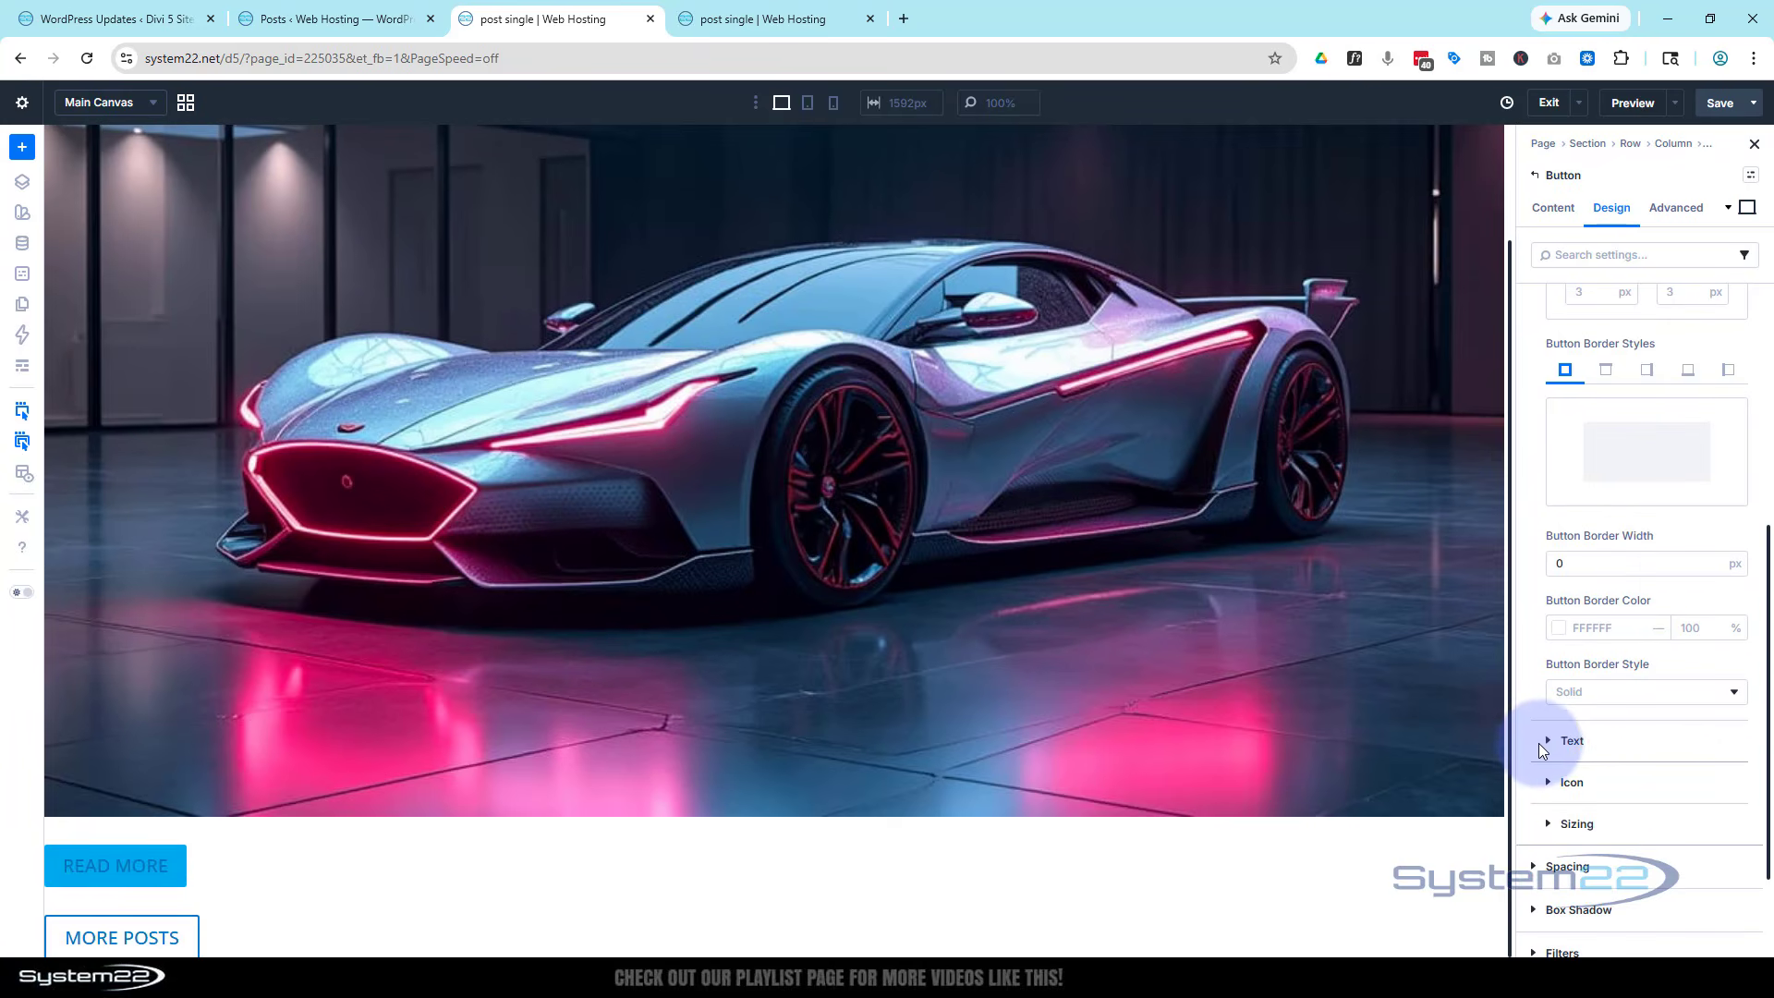
click(1547, 742)
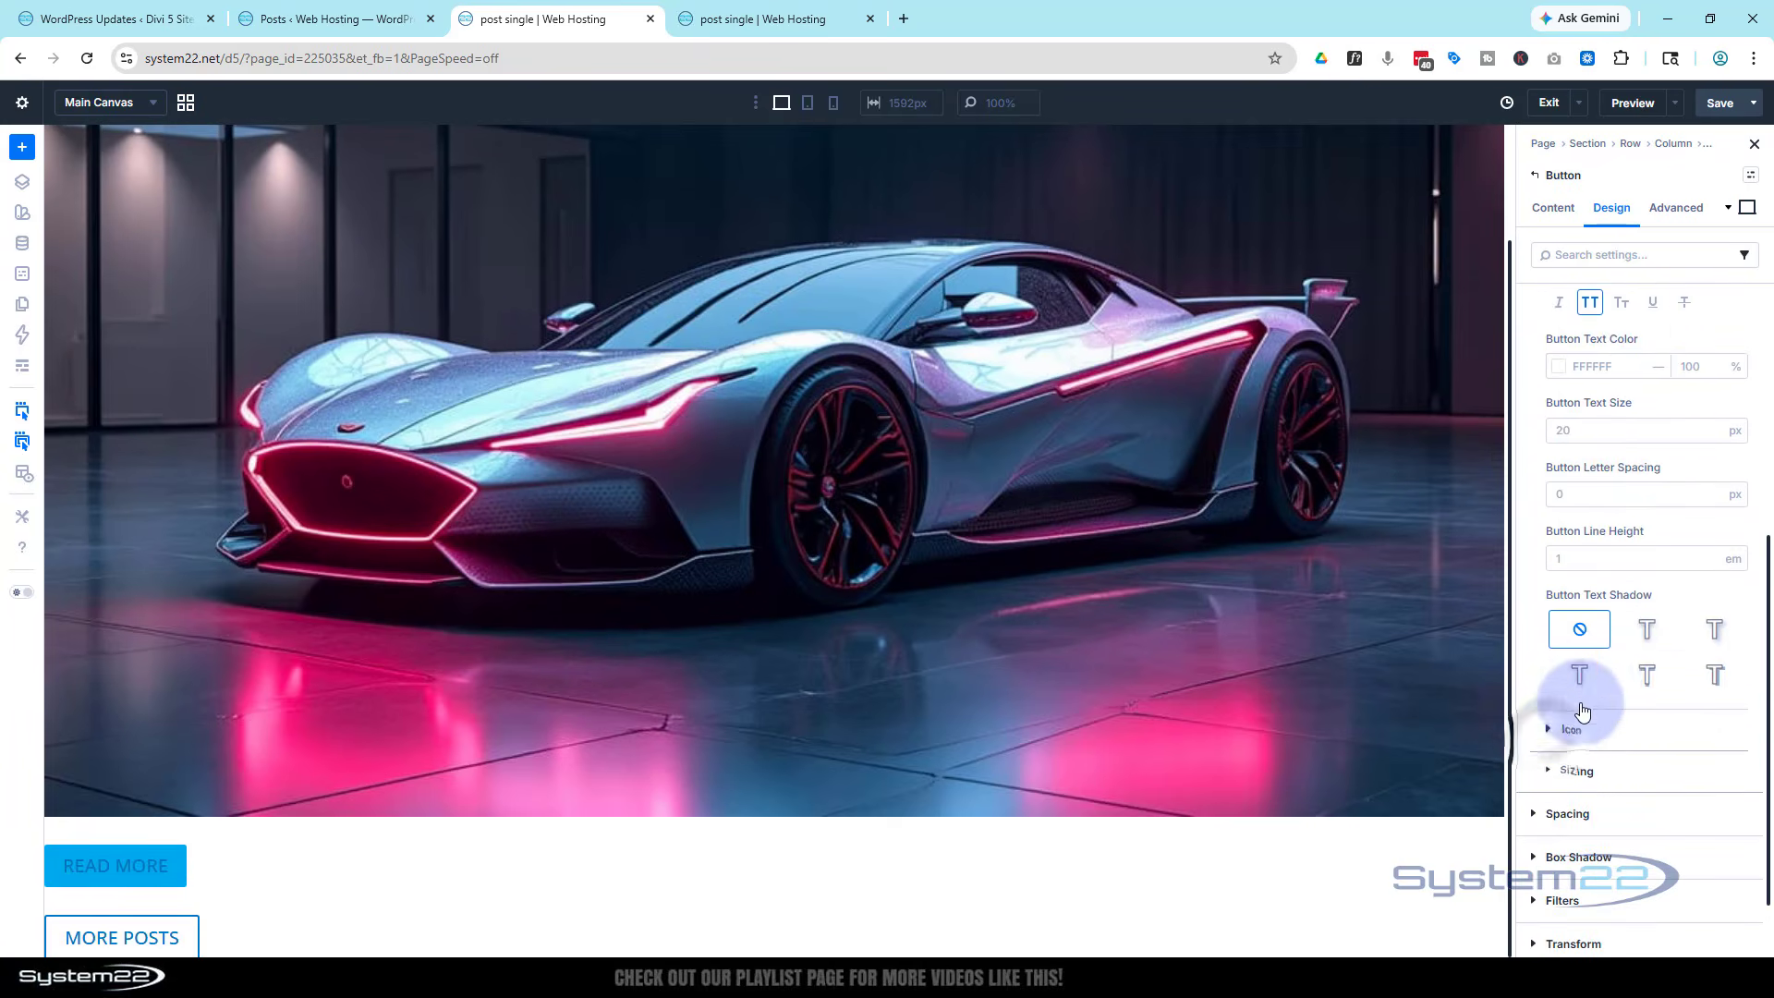
click(1559, 367)
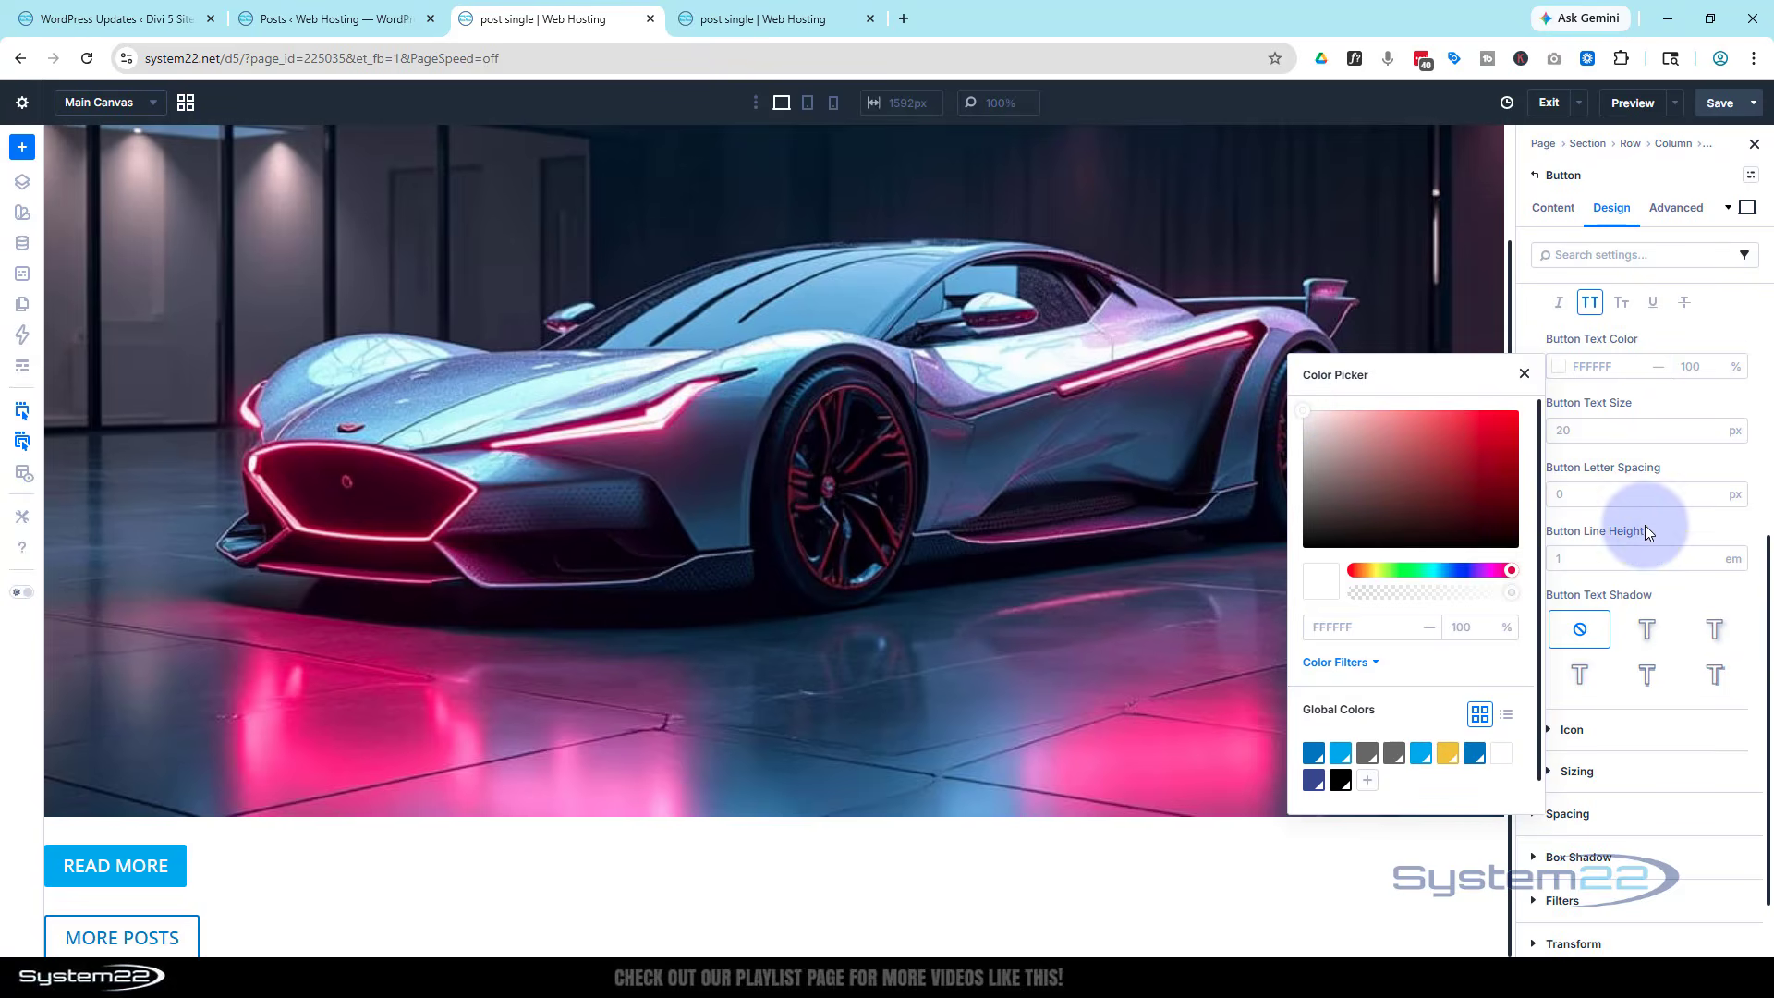
Set the Read More button's text size to 16 px.
click(1623, 500)
click(1560, 432)
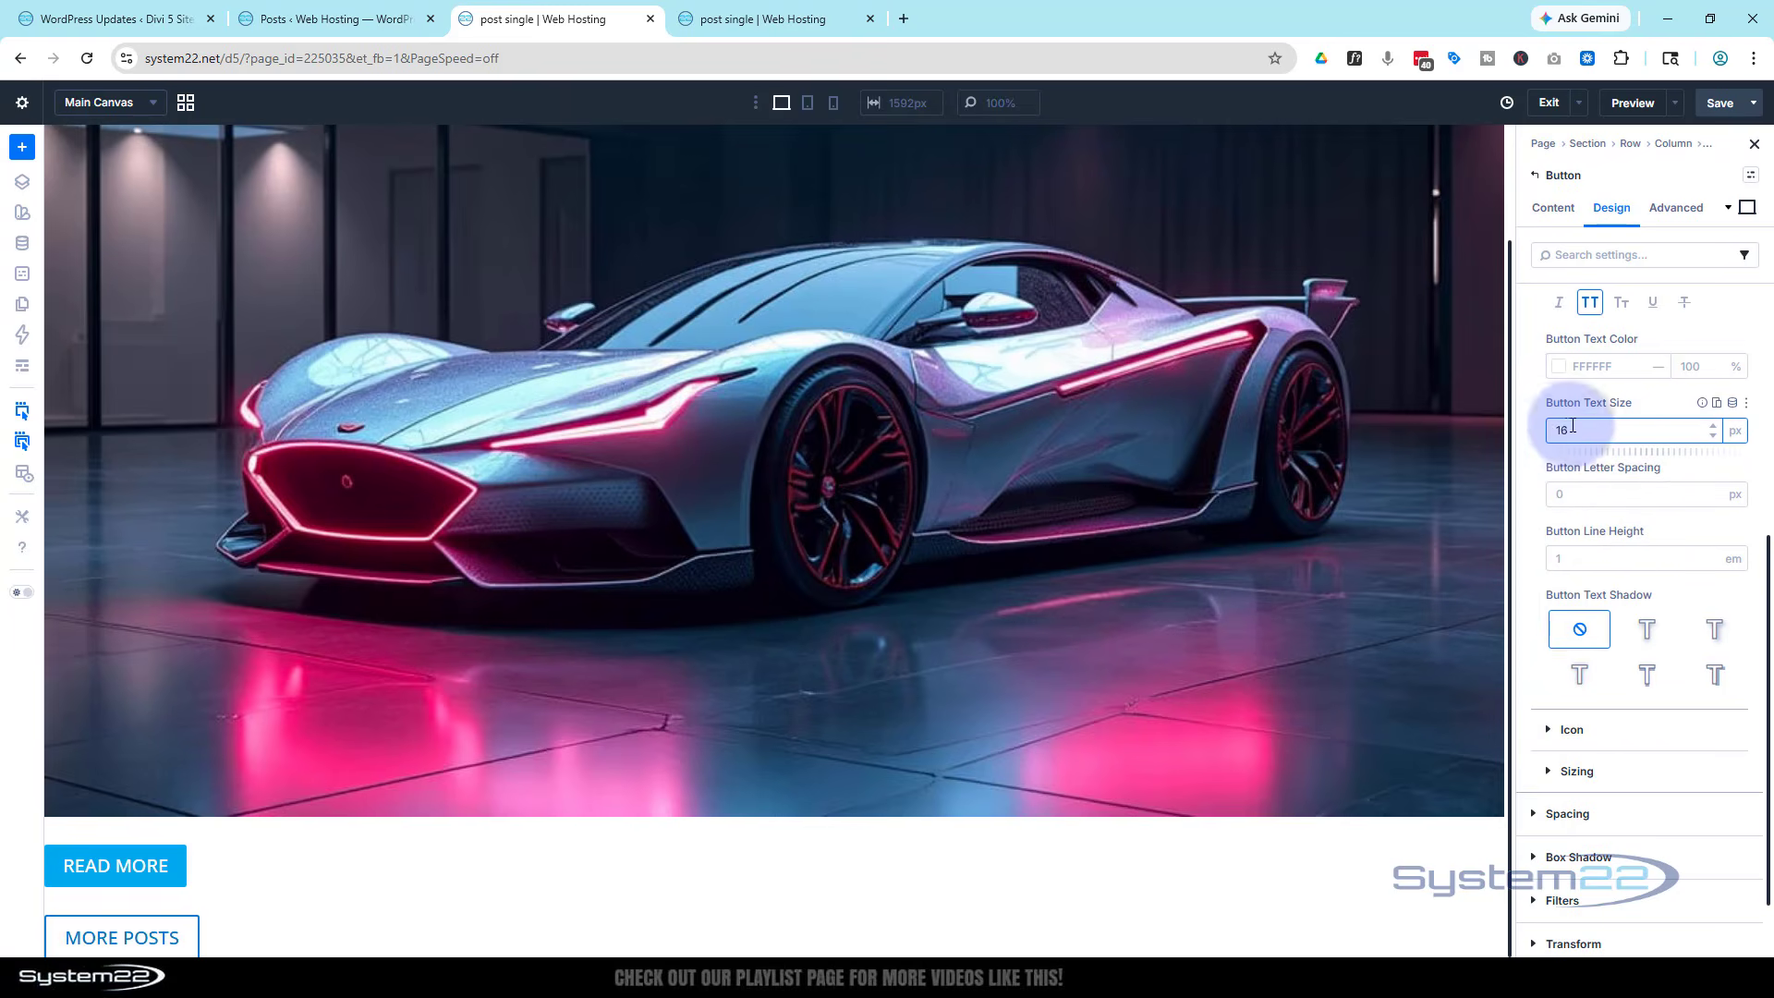
click(1646, 403)
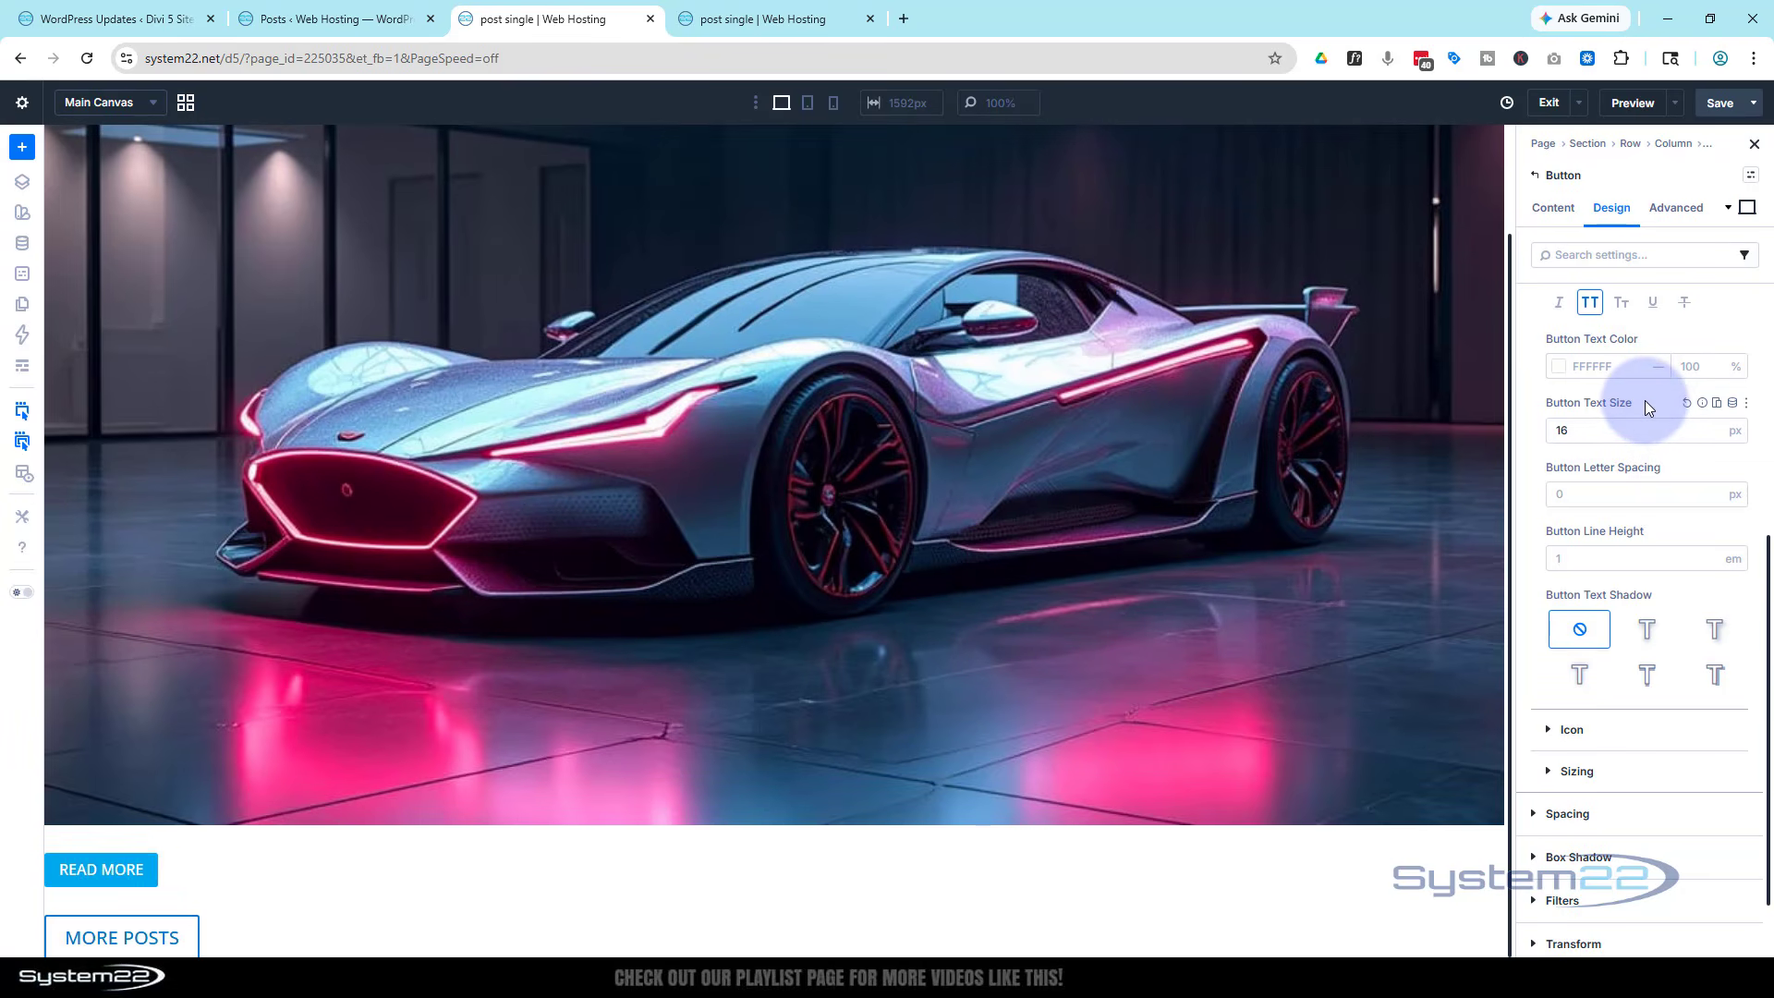
Round all four corners of the Read More button with a 20 px border radius.
scroll(1648, 425, up, 4)
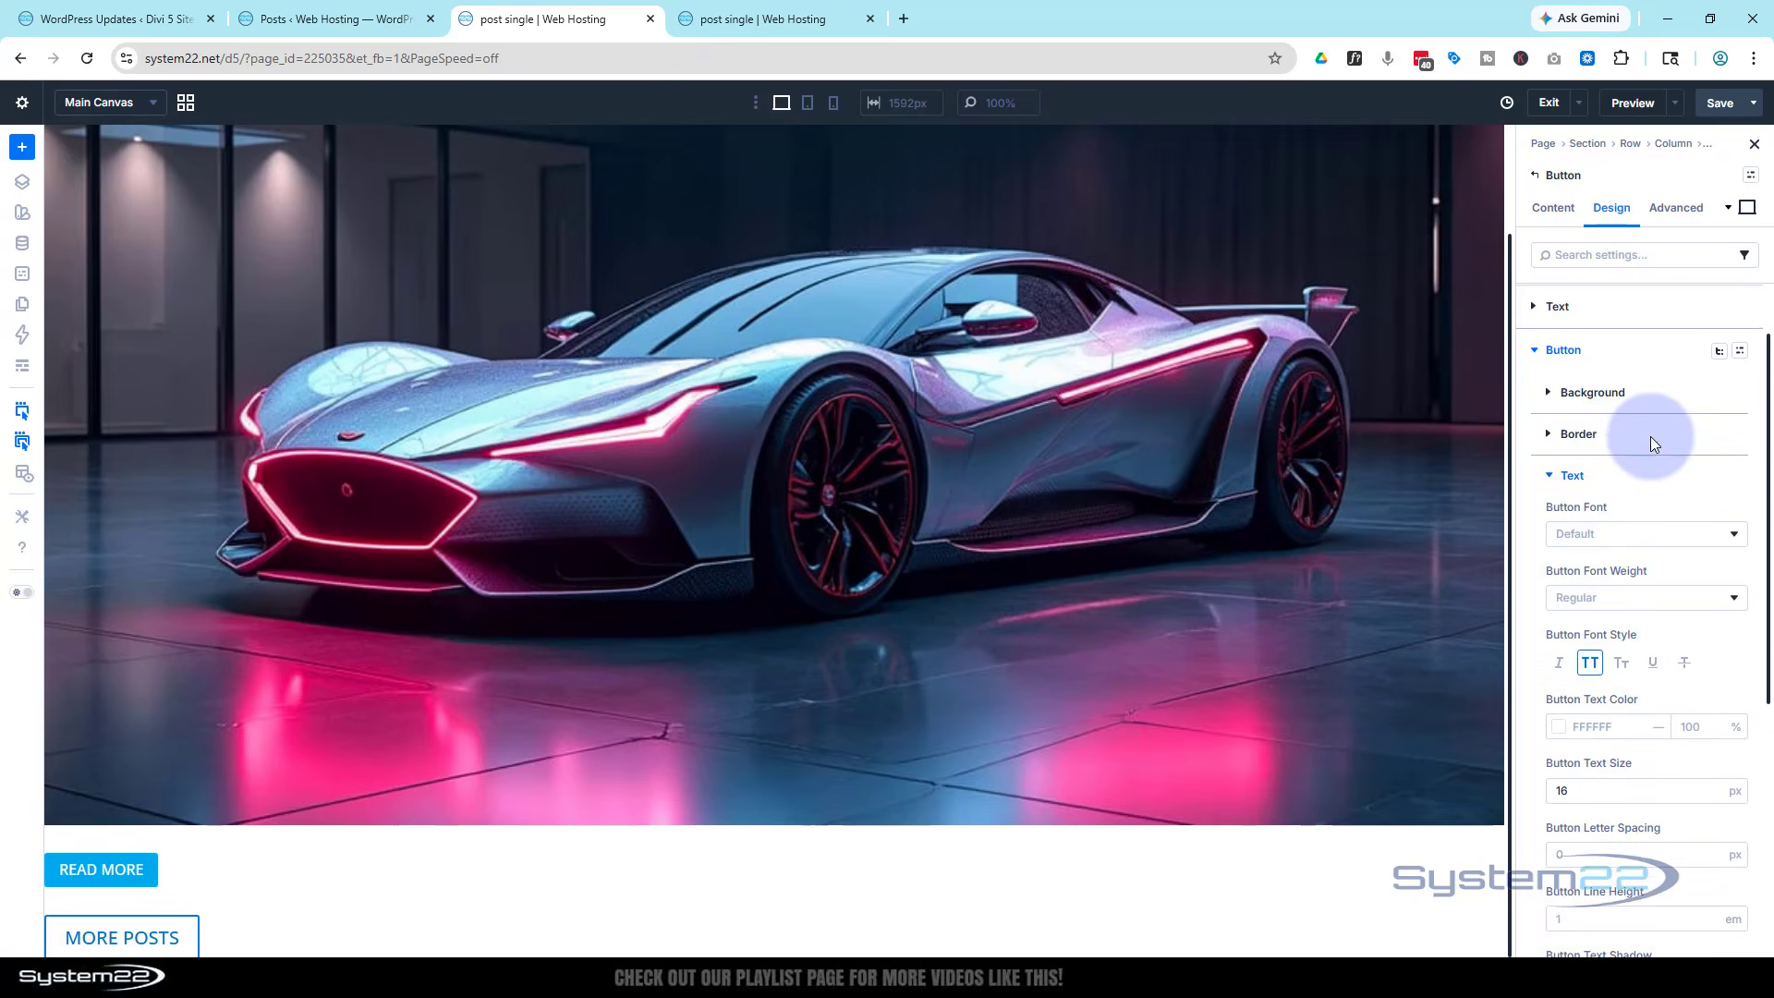
click(1649, 436)
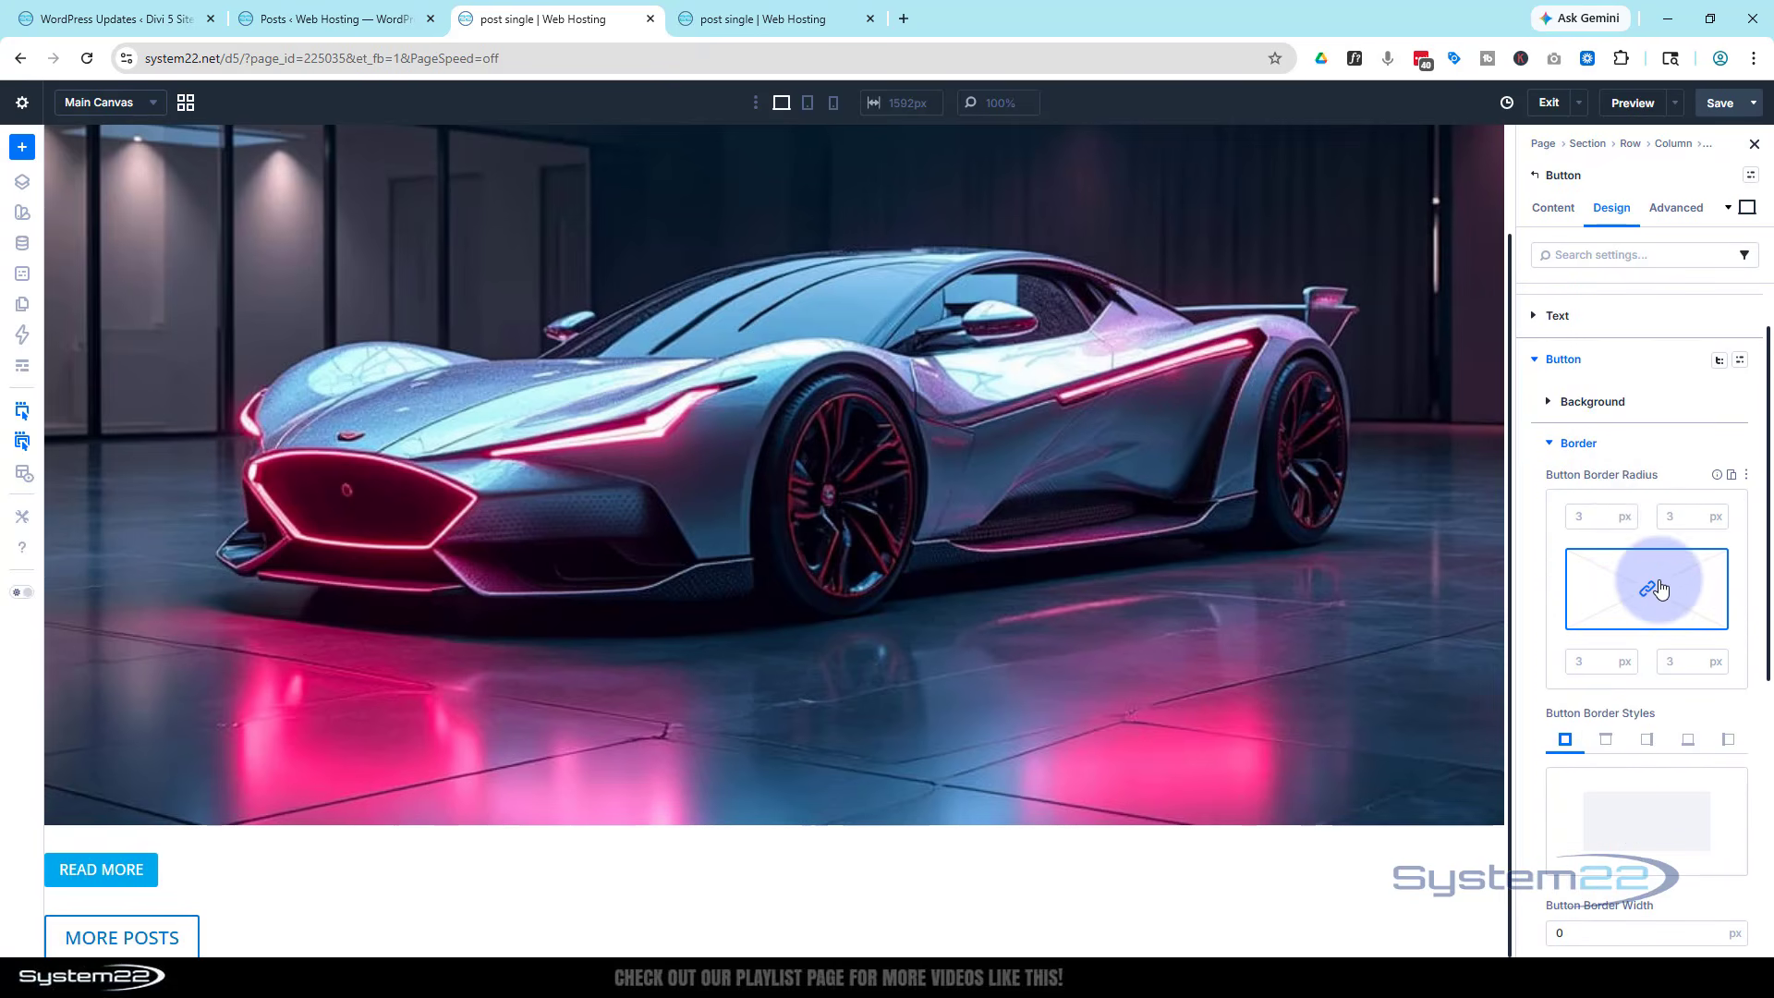
click(1601, 518)
click(1694, 518)
click(1575, 513)
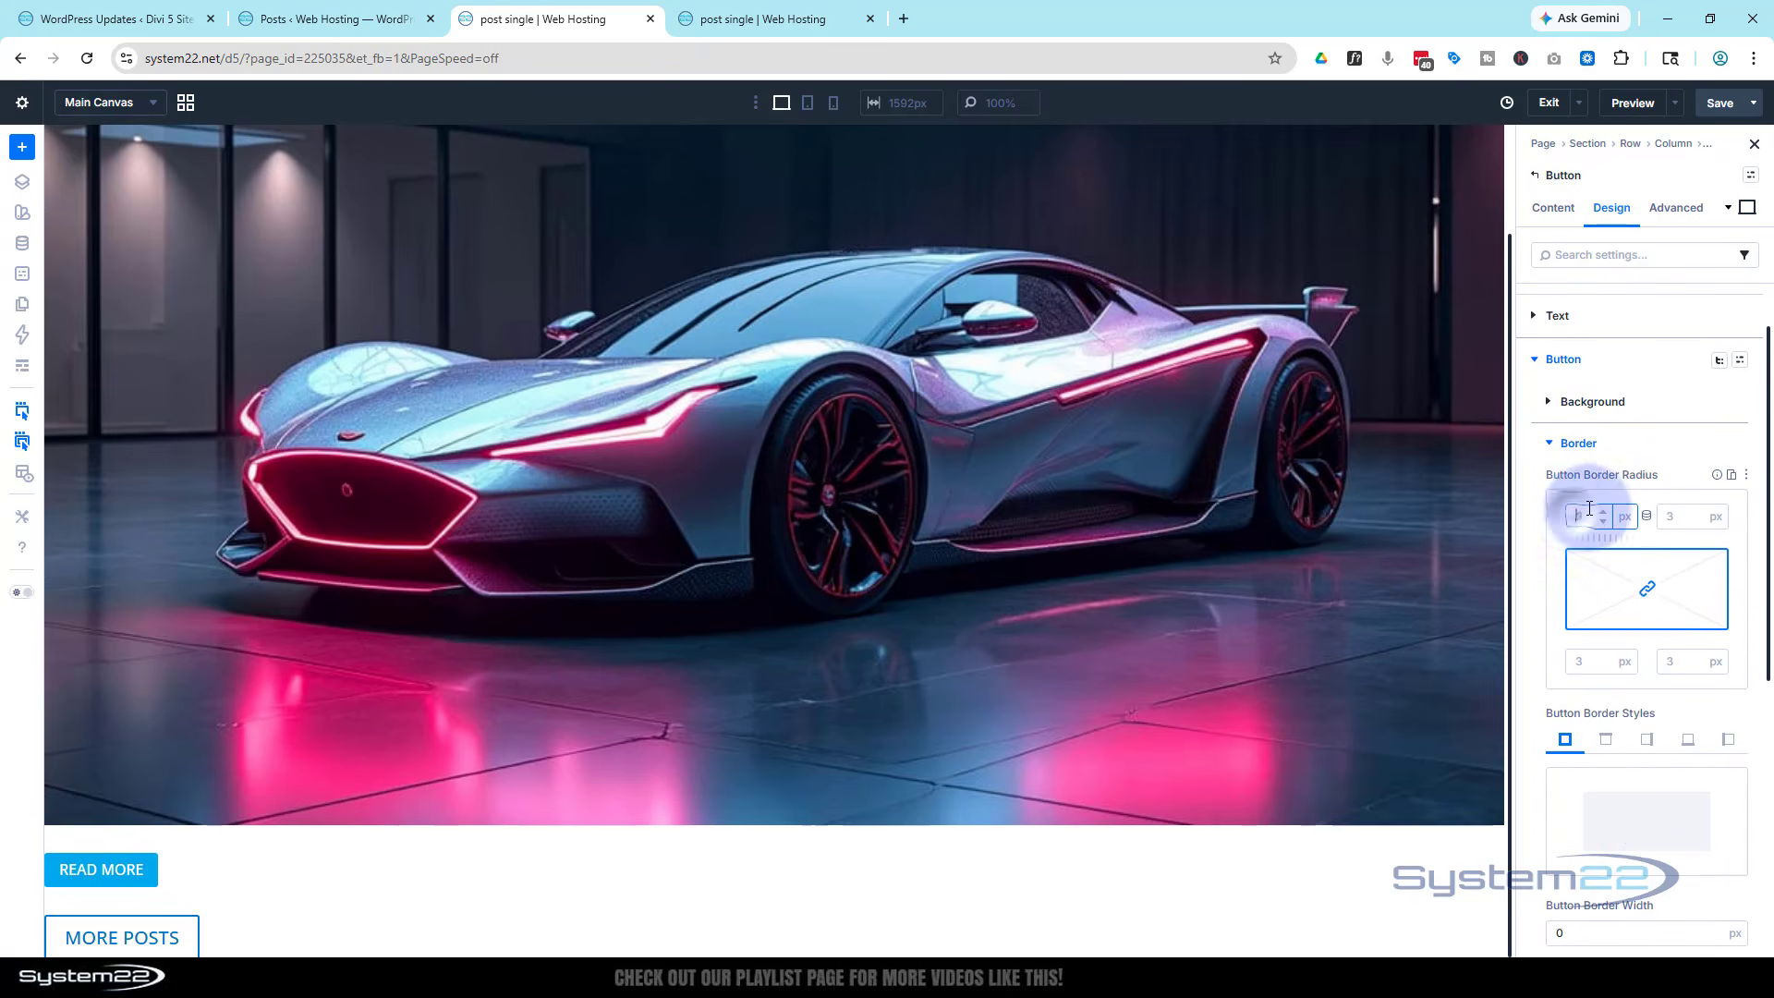
click(1590, 507)
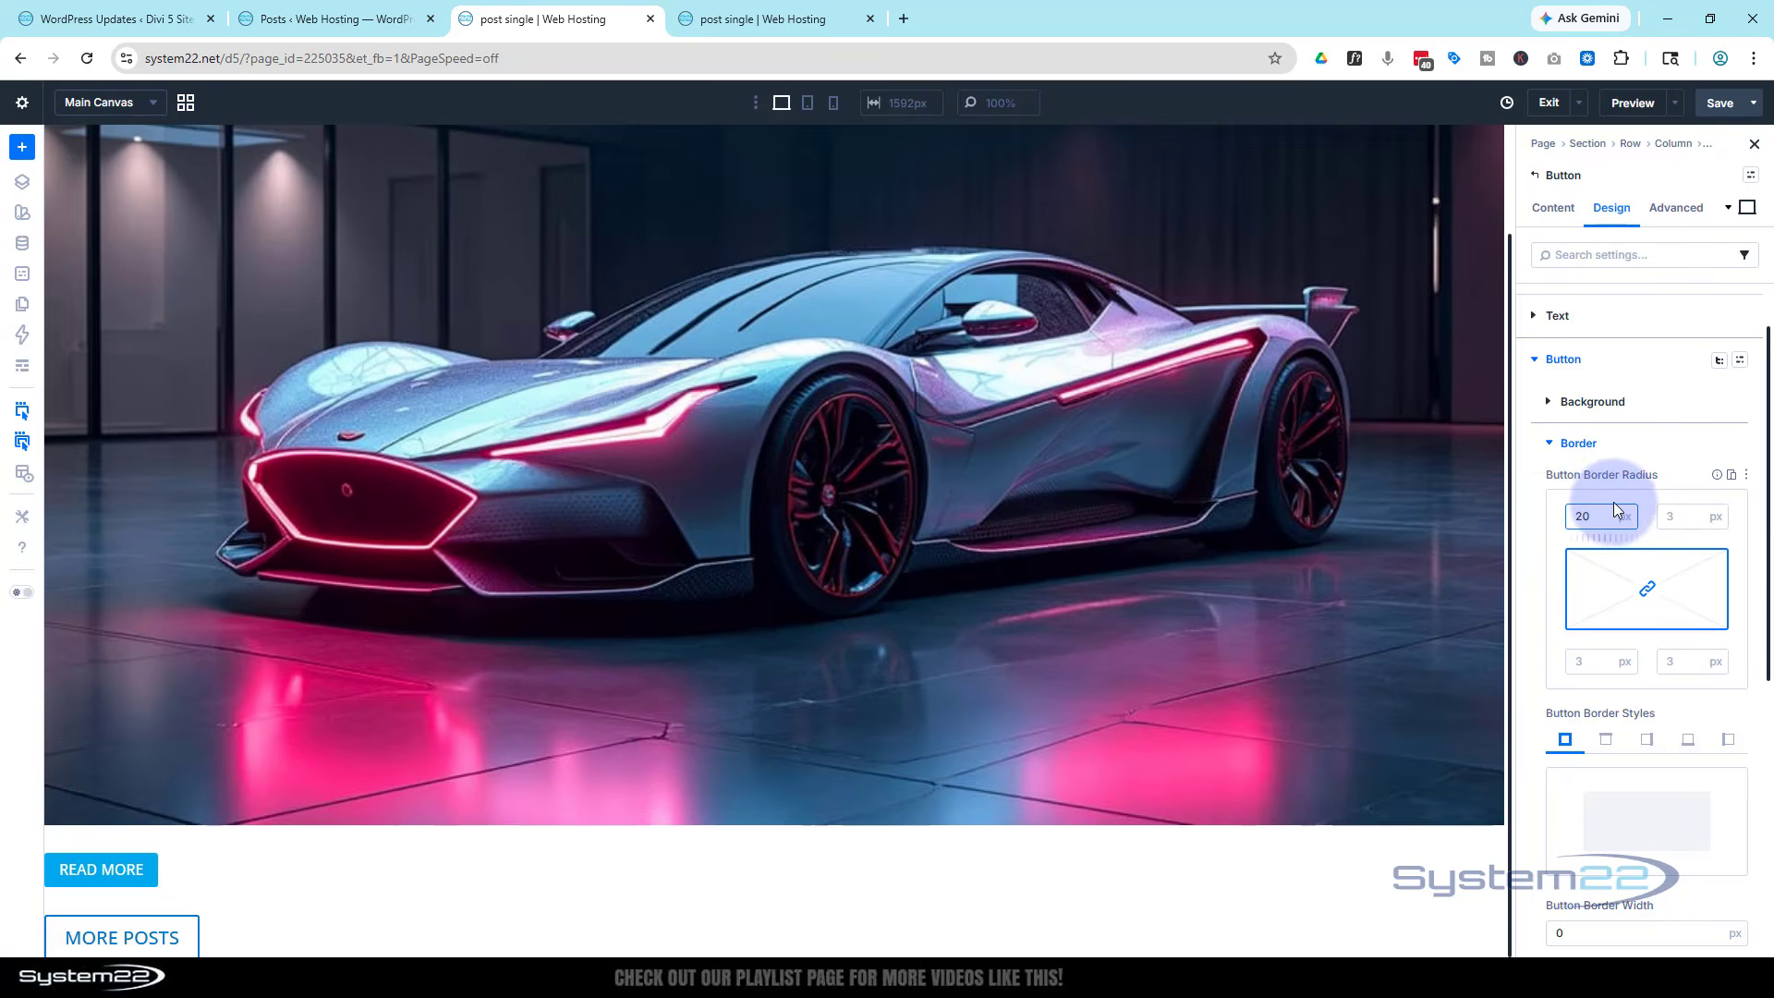
text(20)
click(1626, 495)
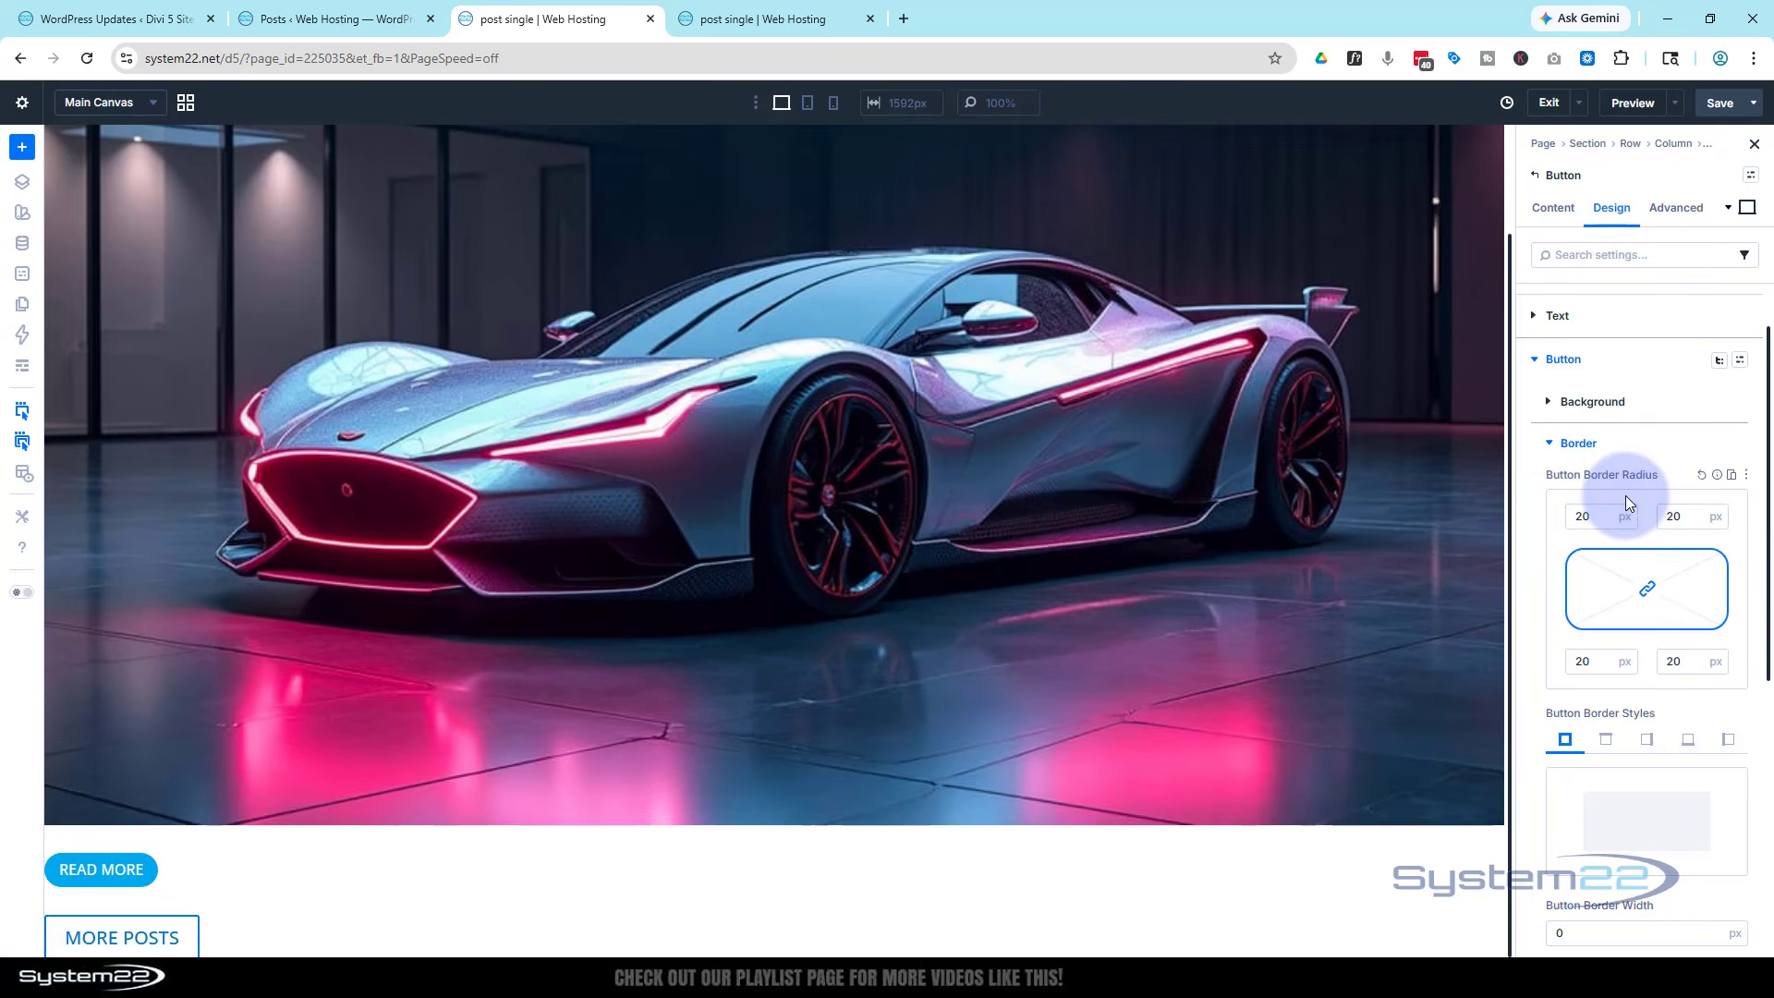
Disable the icon on the Read More button.
click(1551, 444)
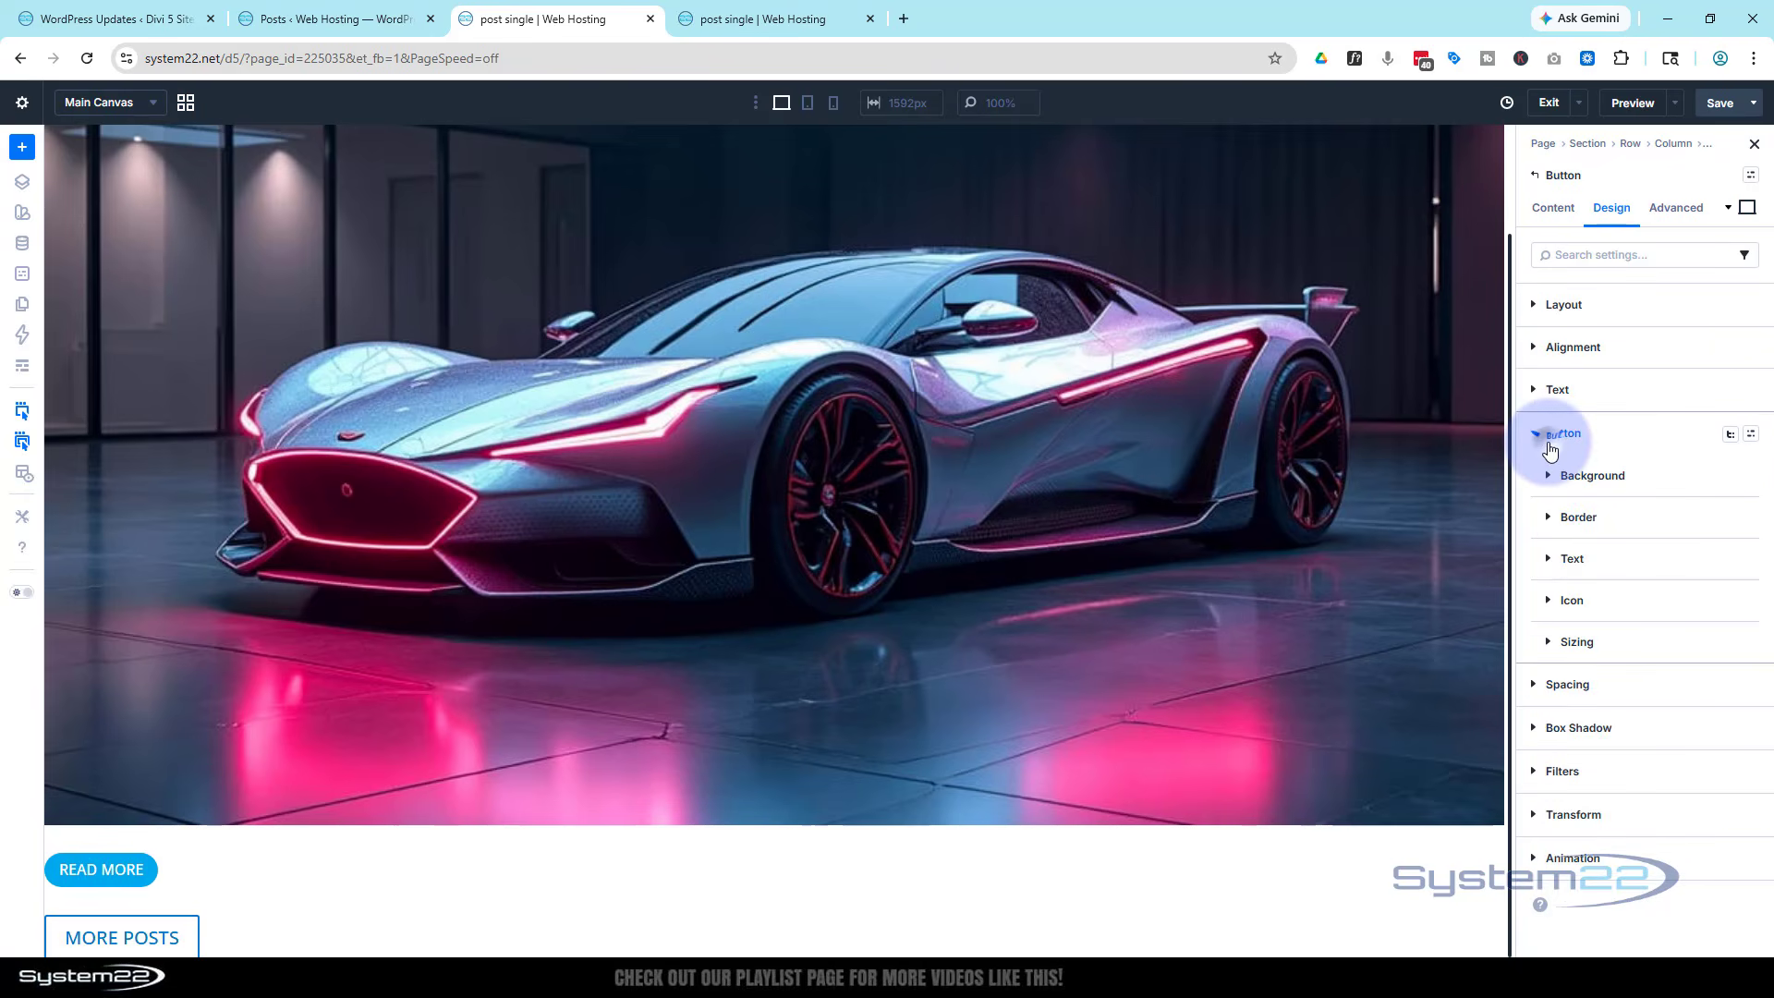
click(1544, 600)
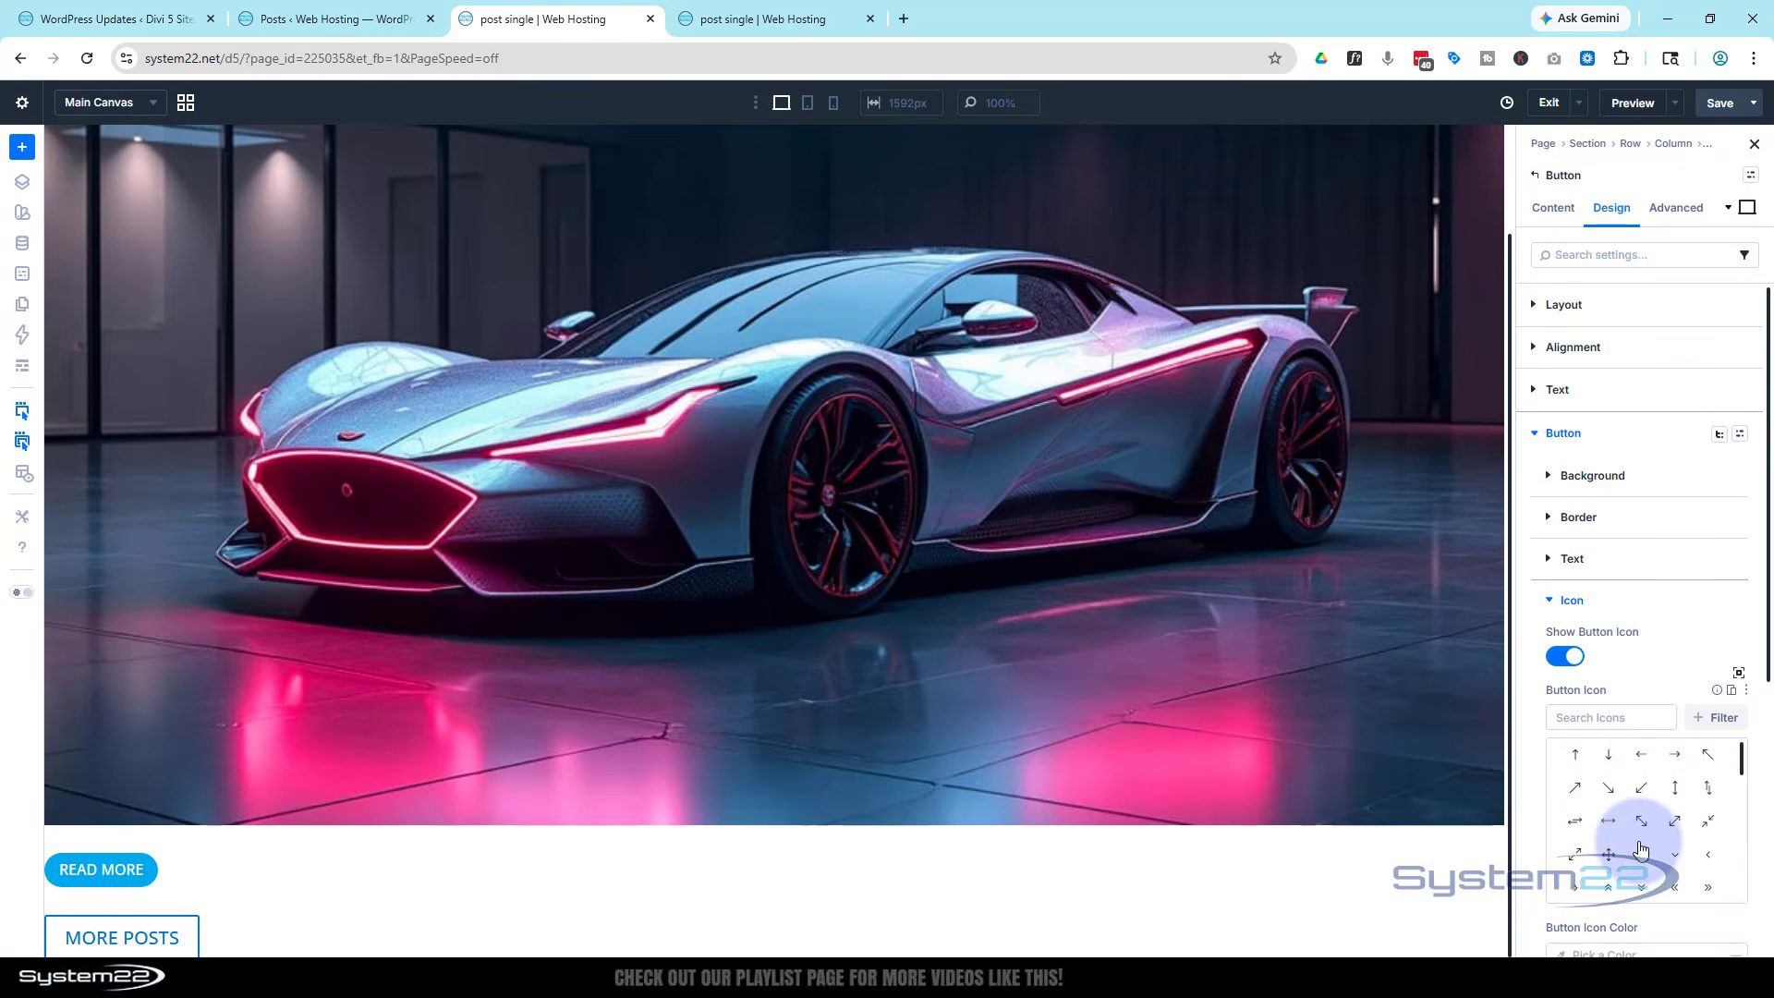
click(1563, 657)
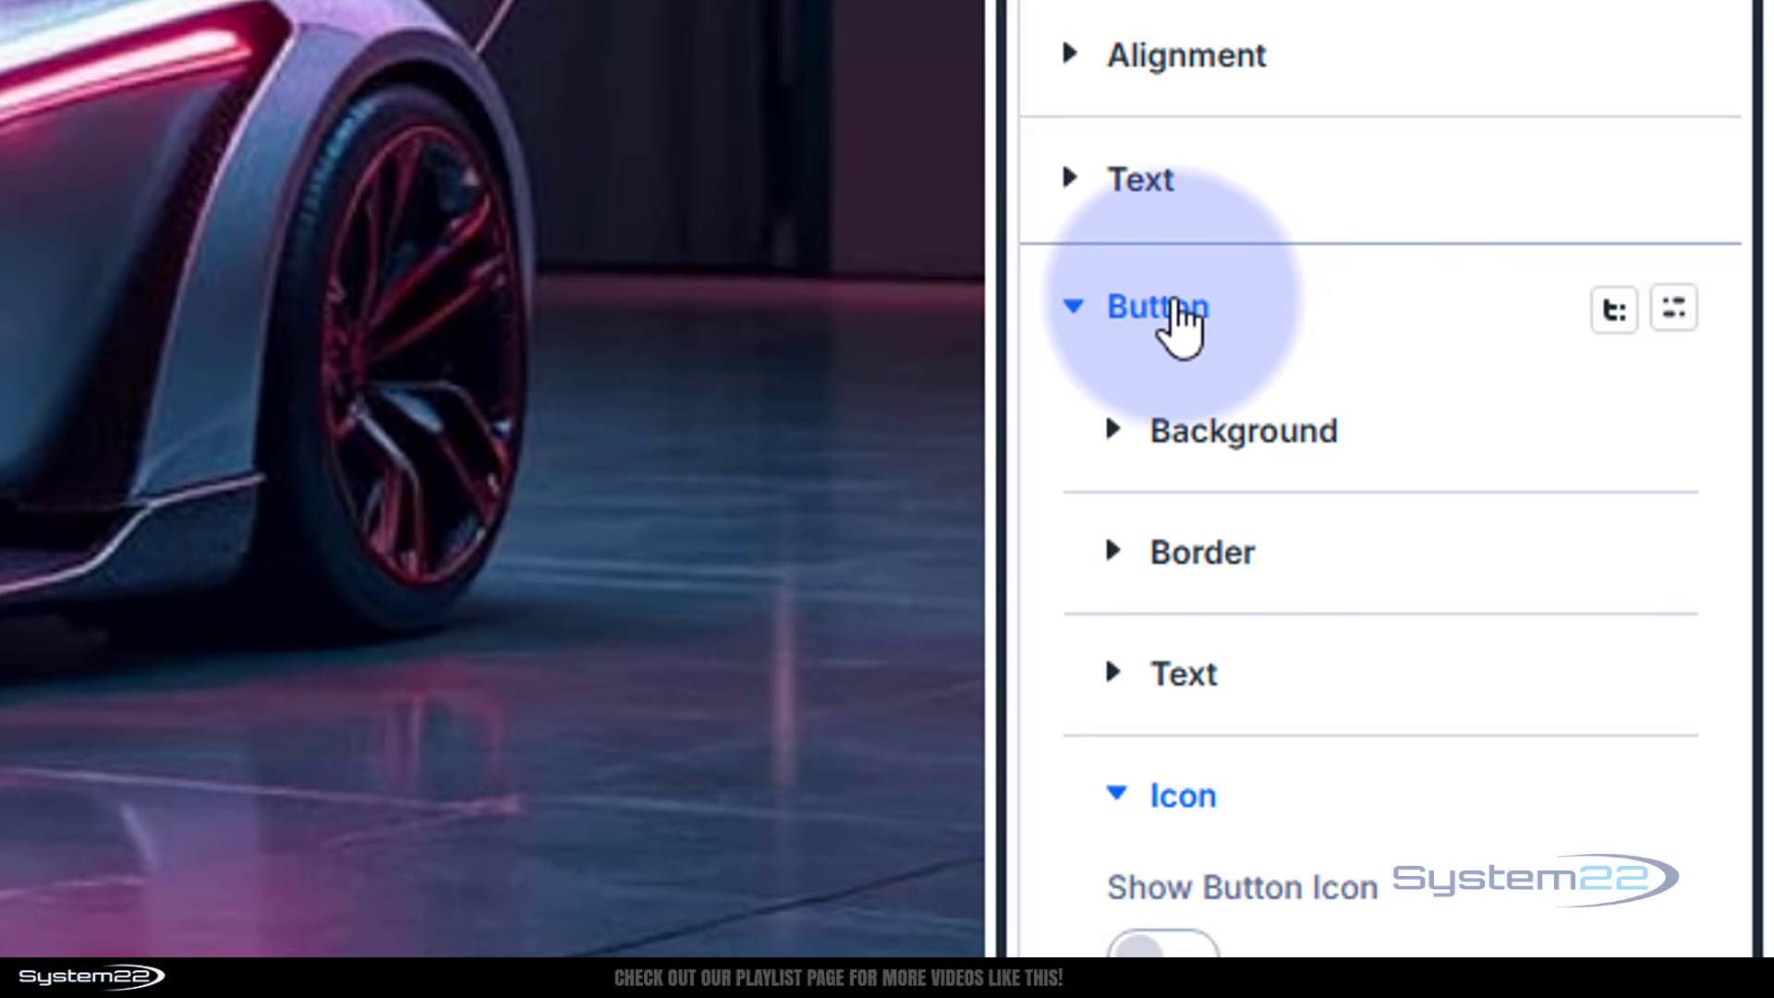
Extend the Read More button's modified button design attributes to all Button modules in its parent row.
right_click(1179, 325)
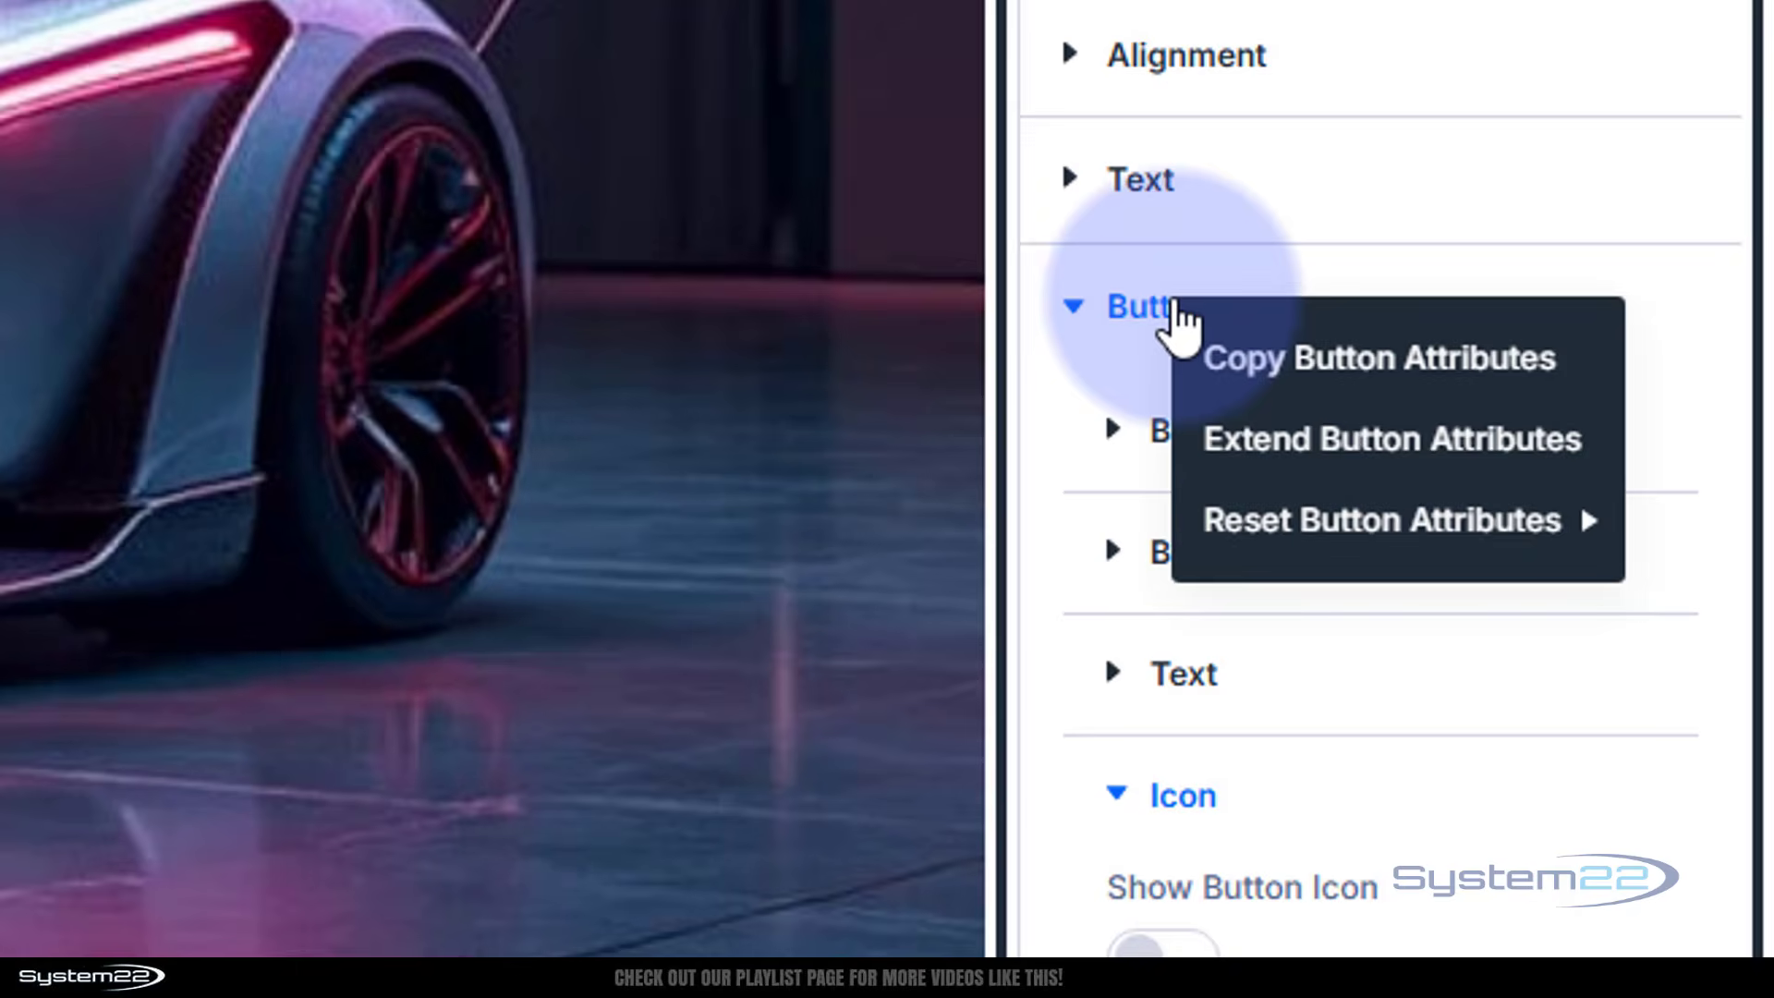
click(1298, 442)
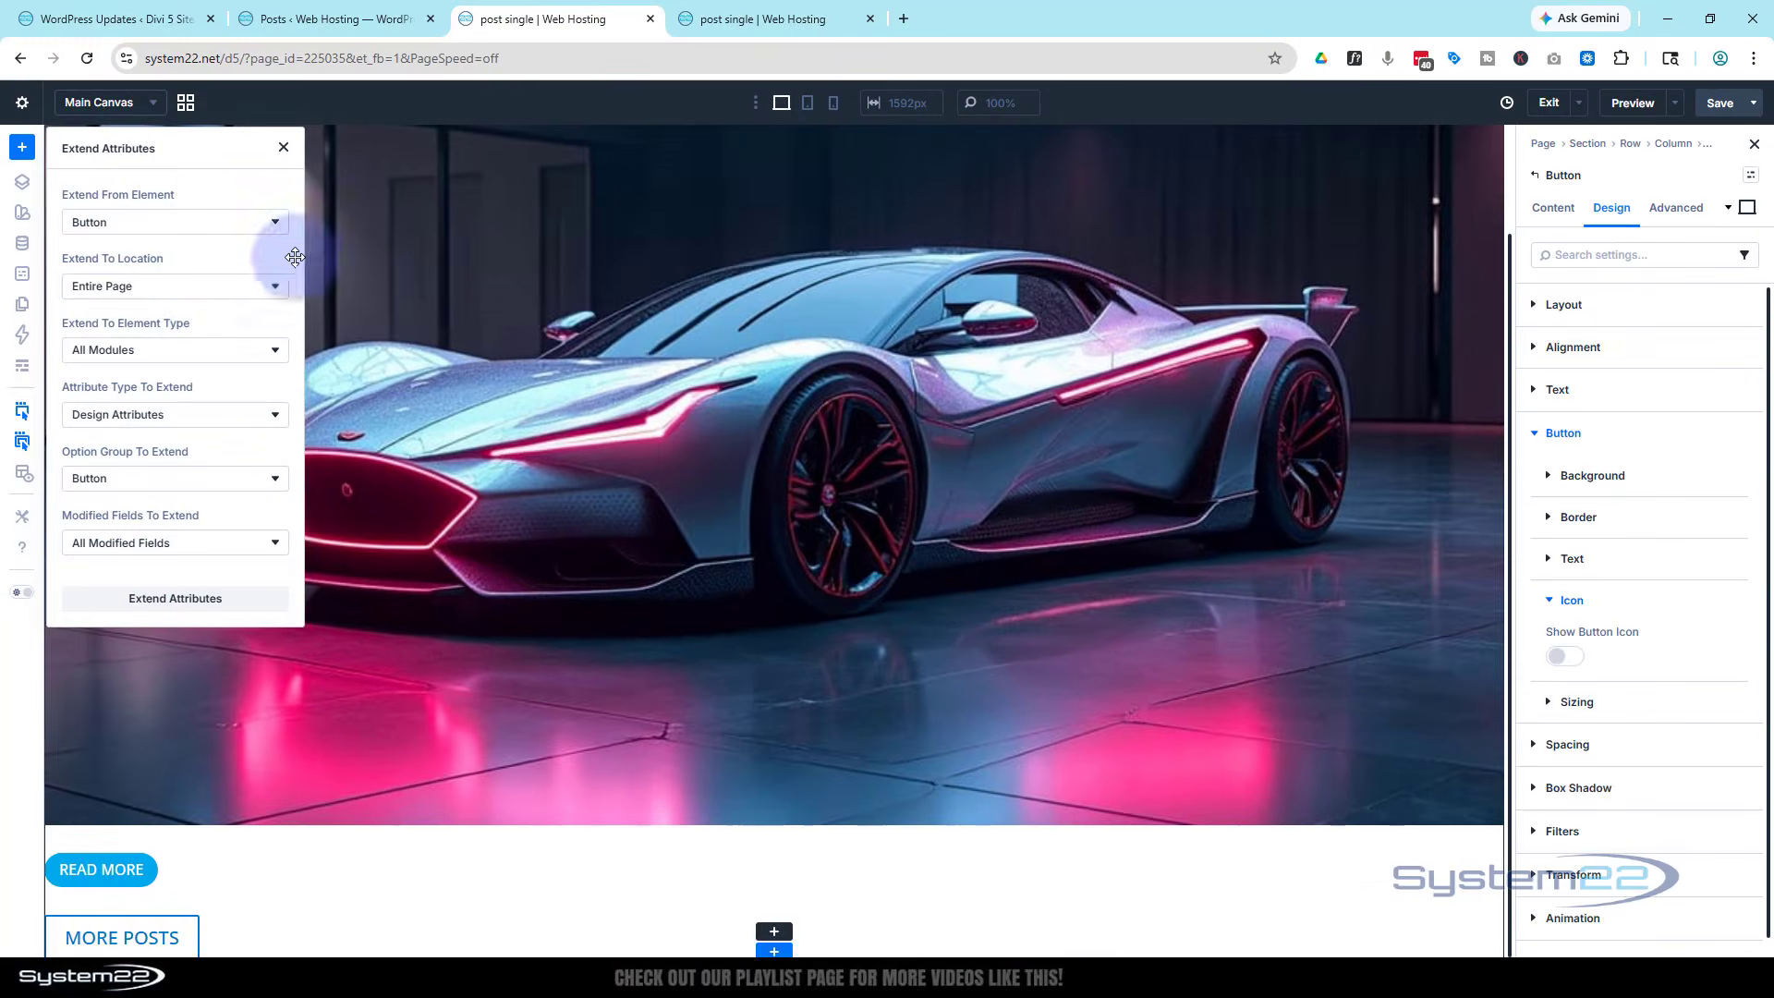
click(190, 286)
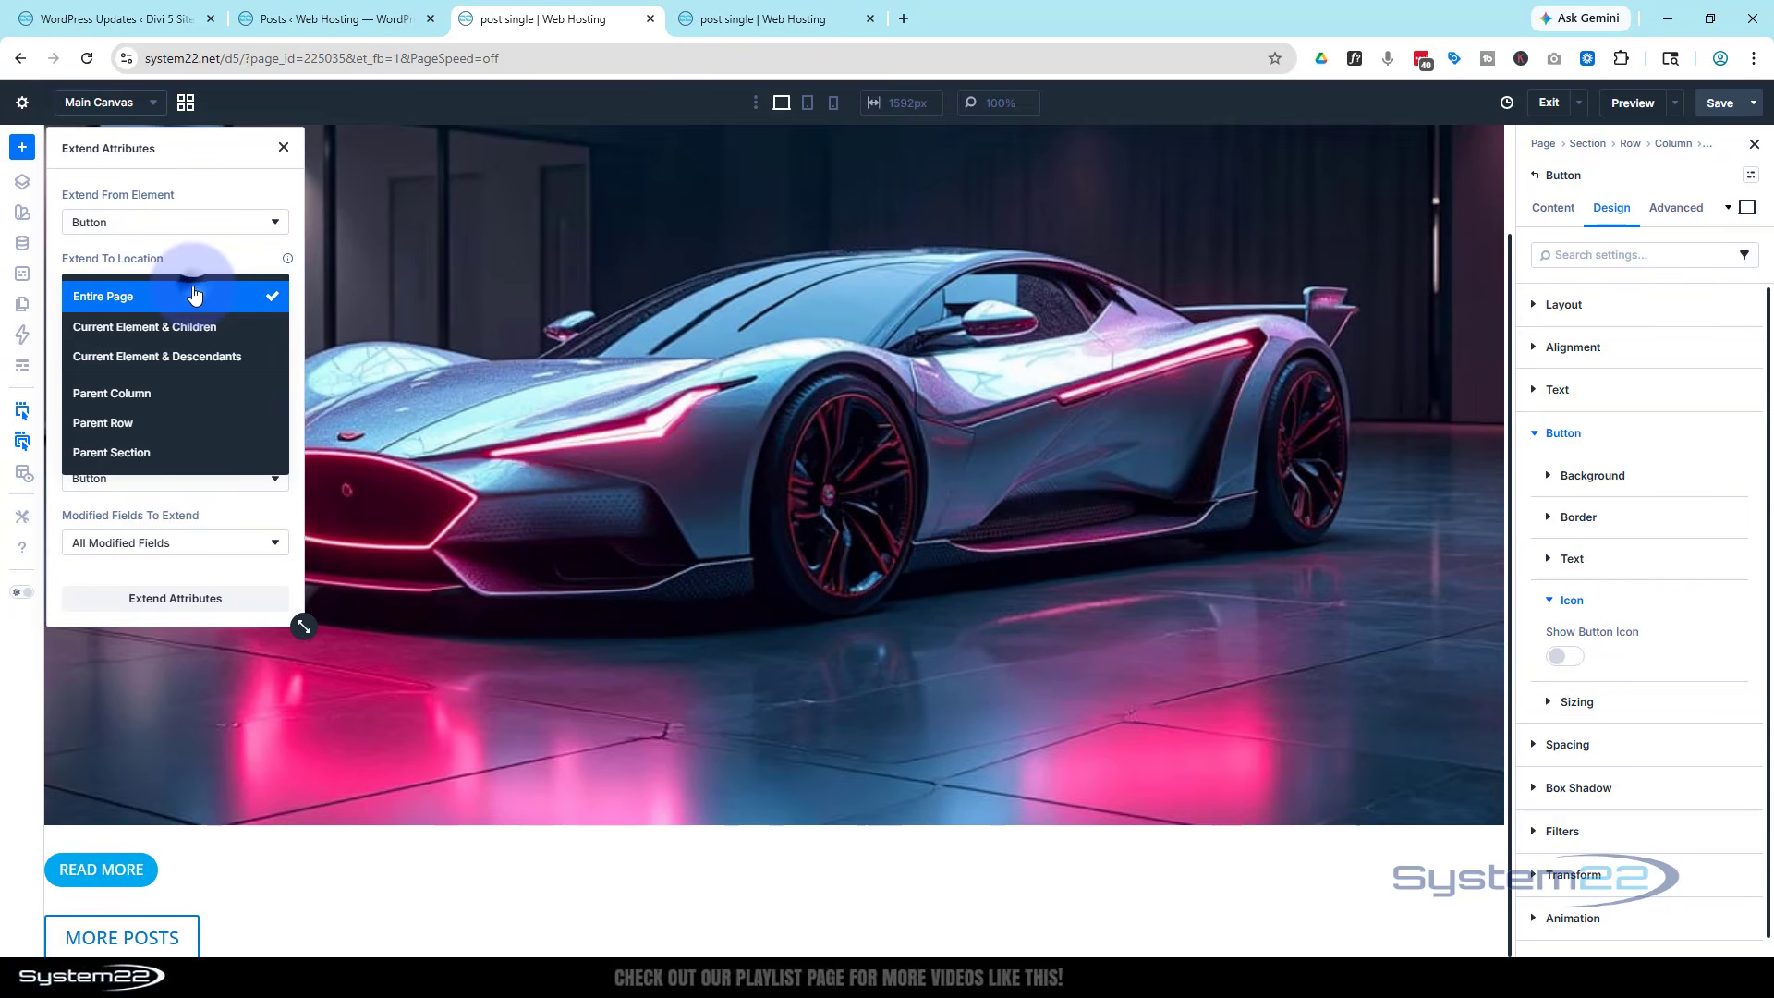
click(152, 425)
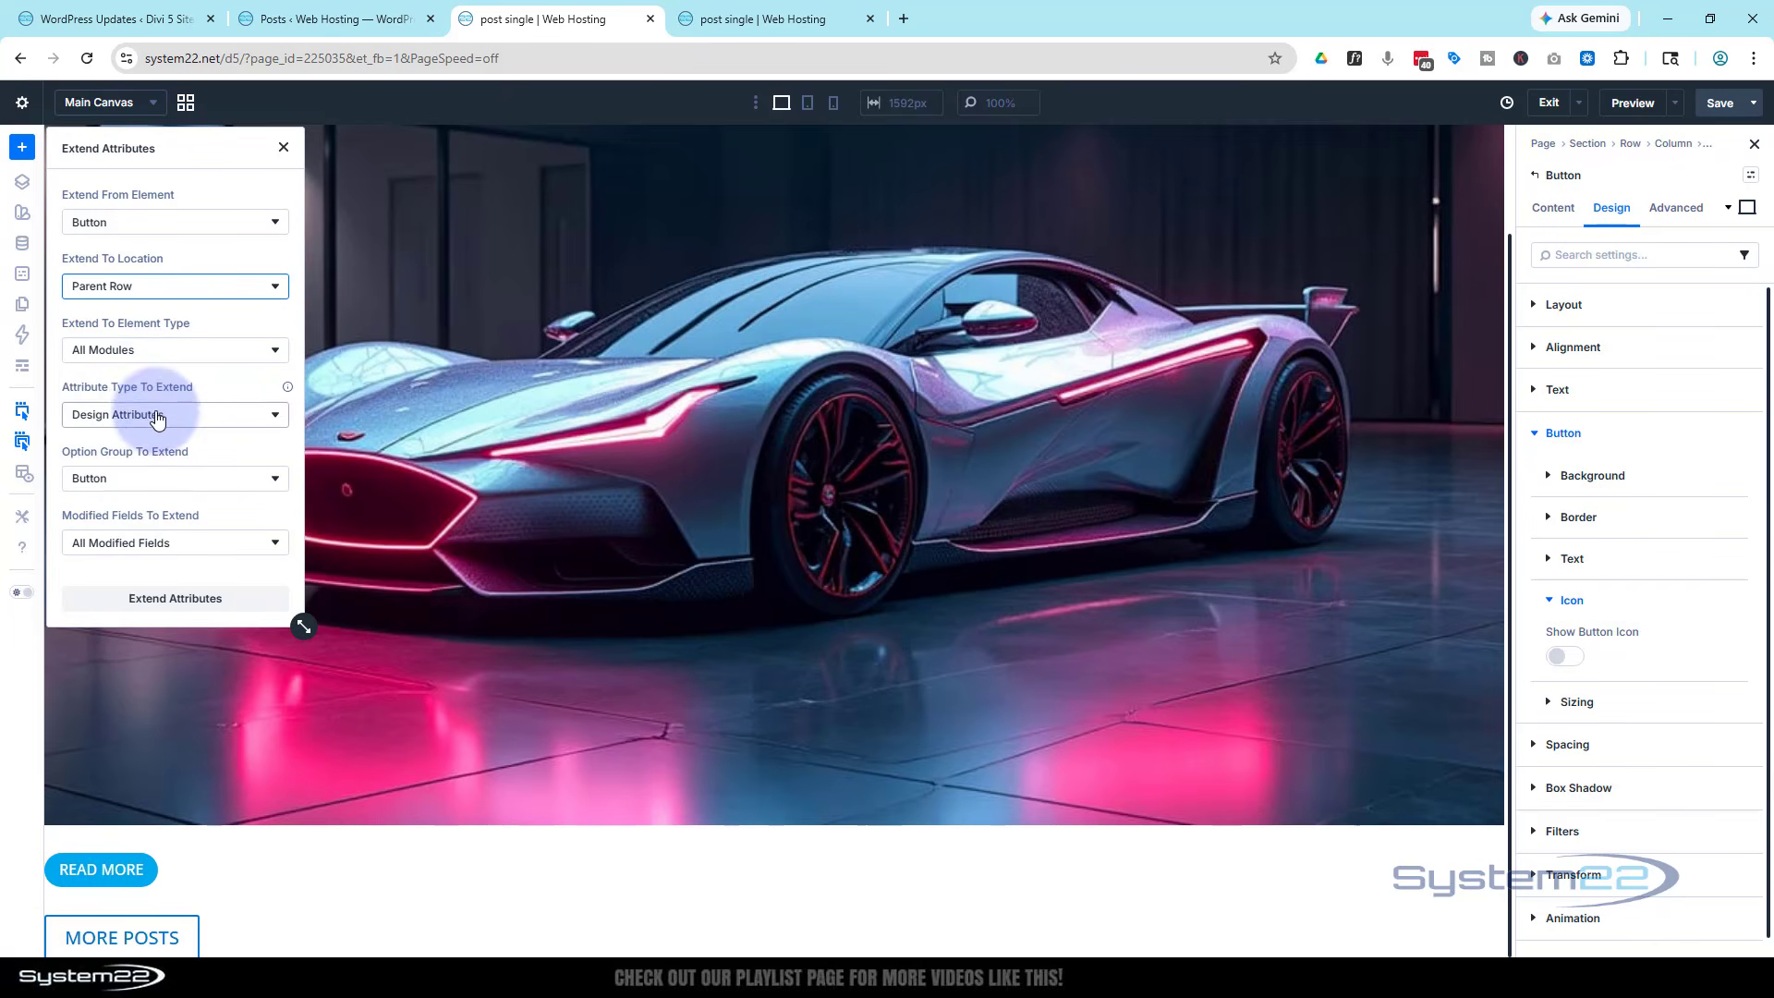
click(155, 353)
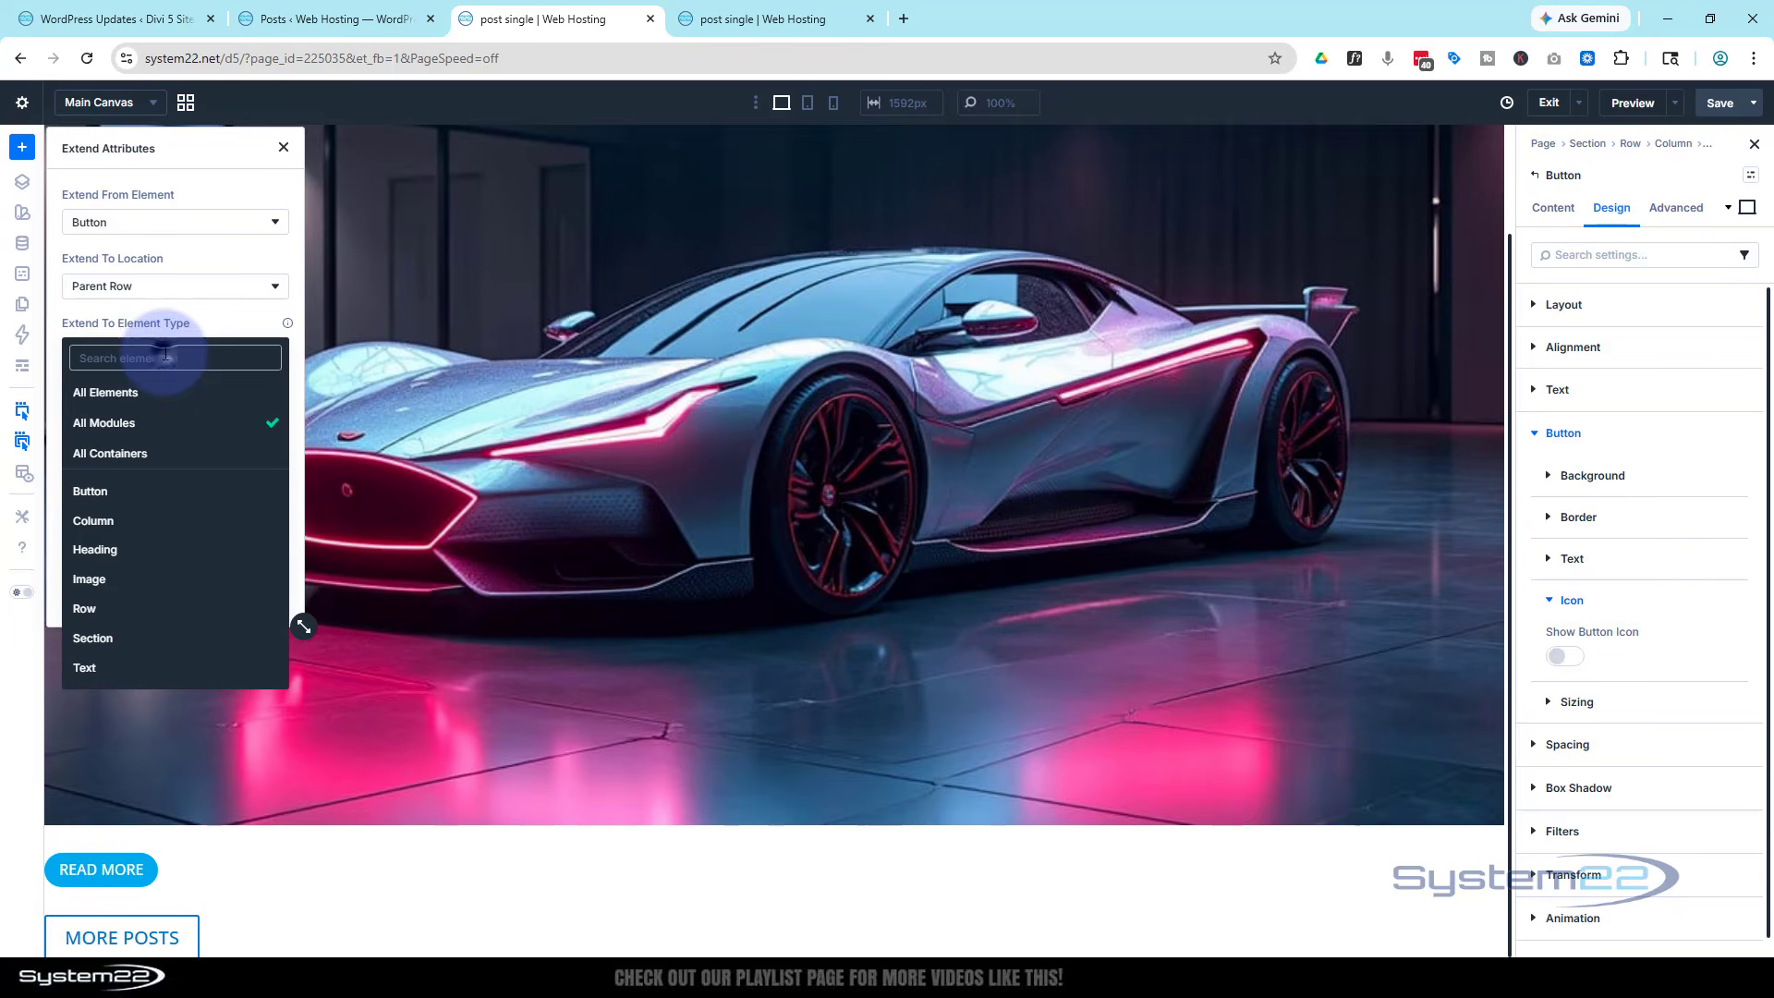
click(139, 494)
click(185, 617)
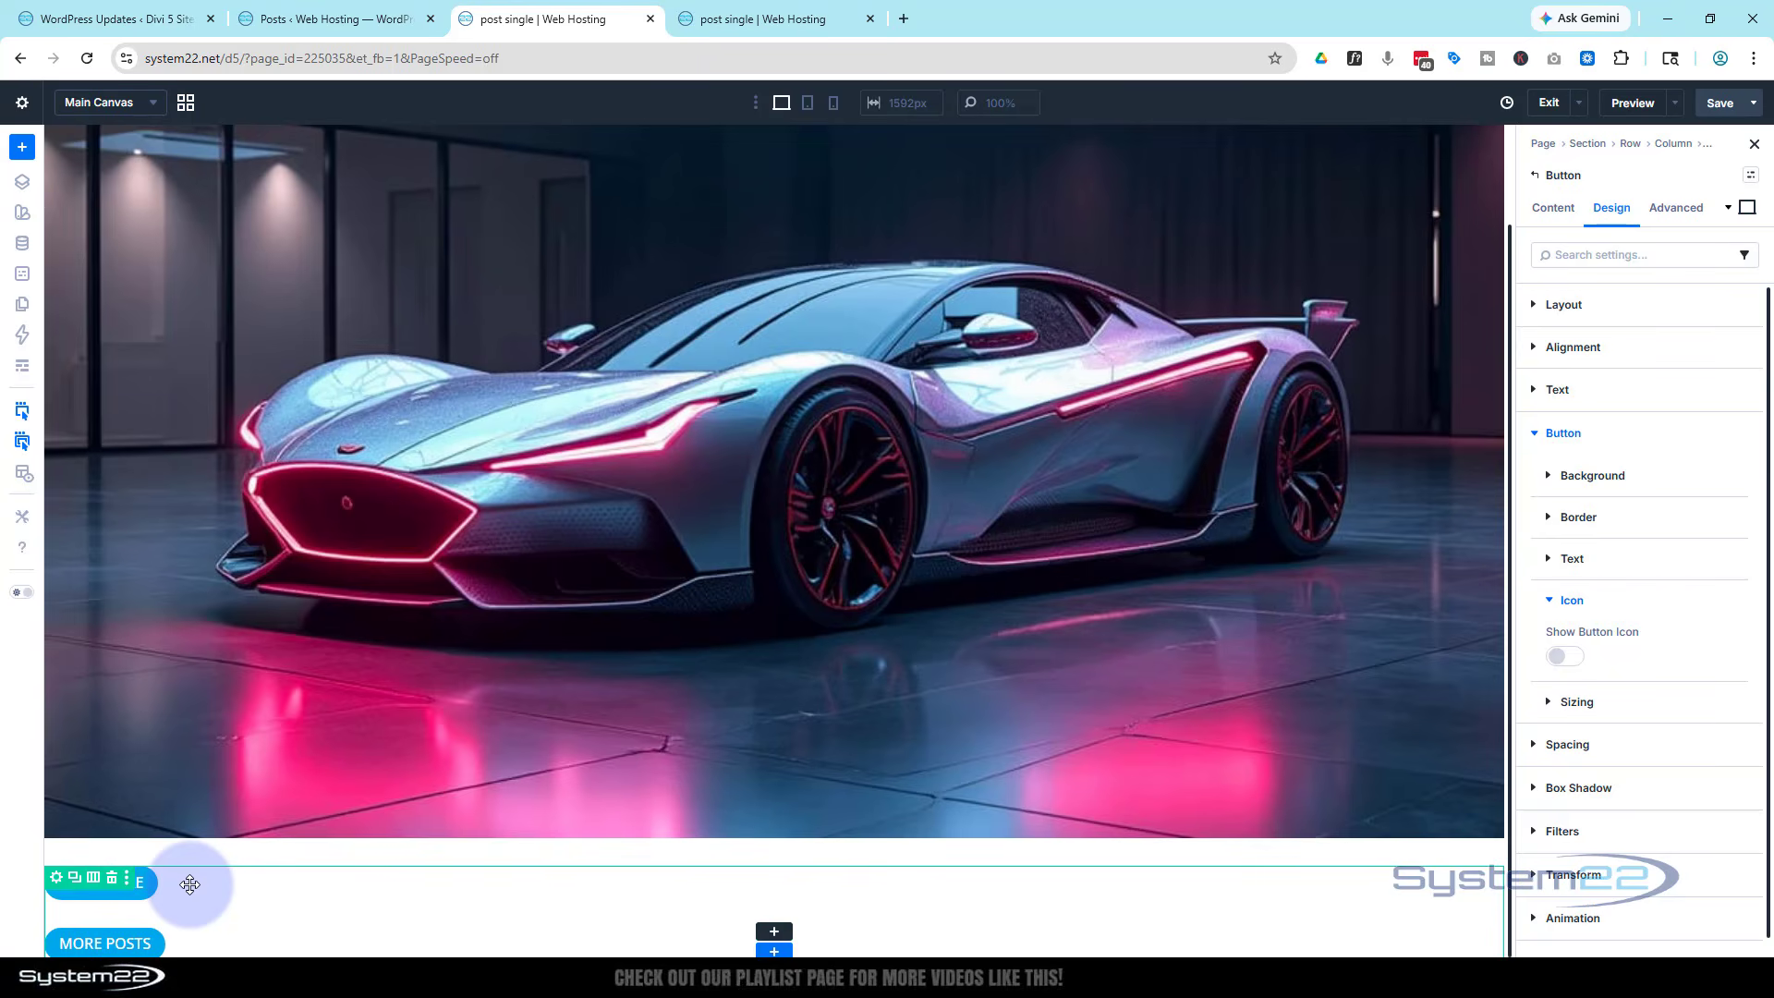
Set the layout direction of the column holding the two buttons to Row.
click(56, 878)
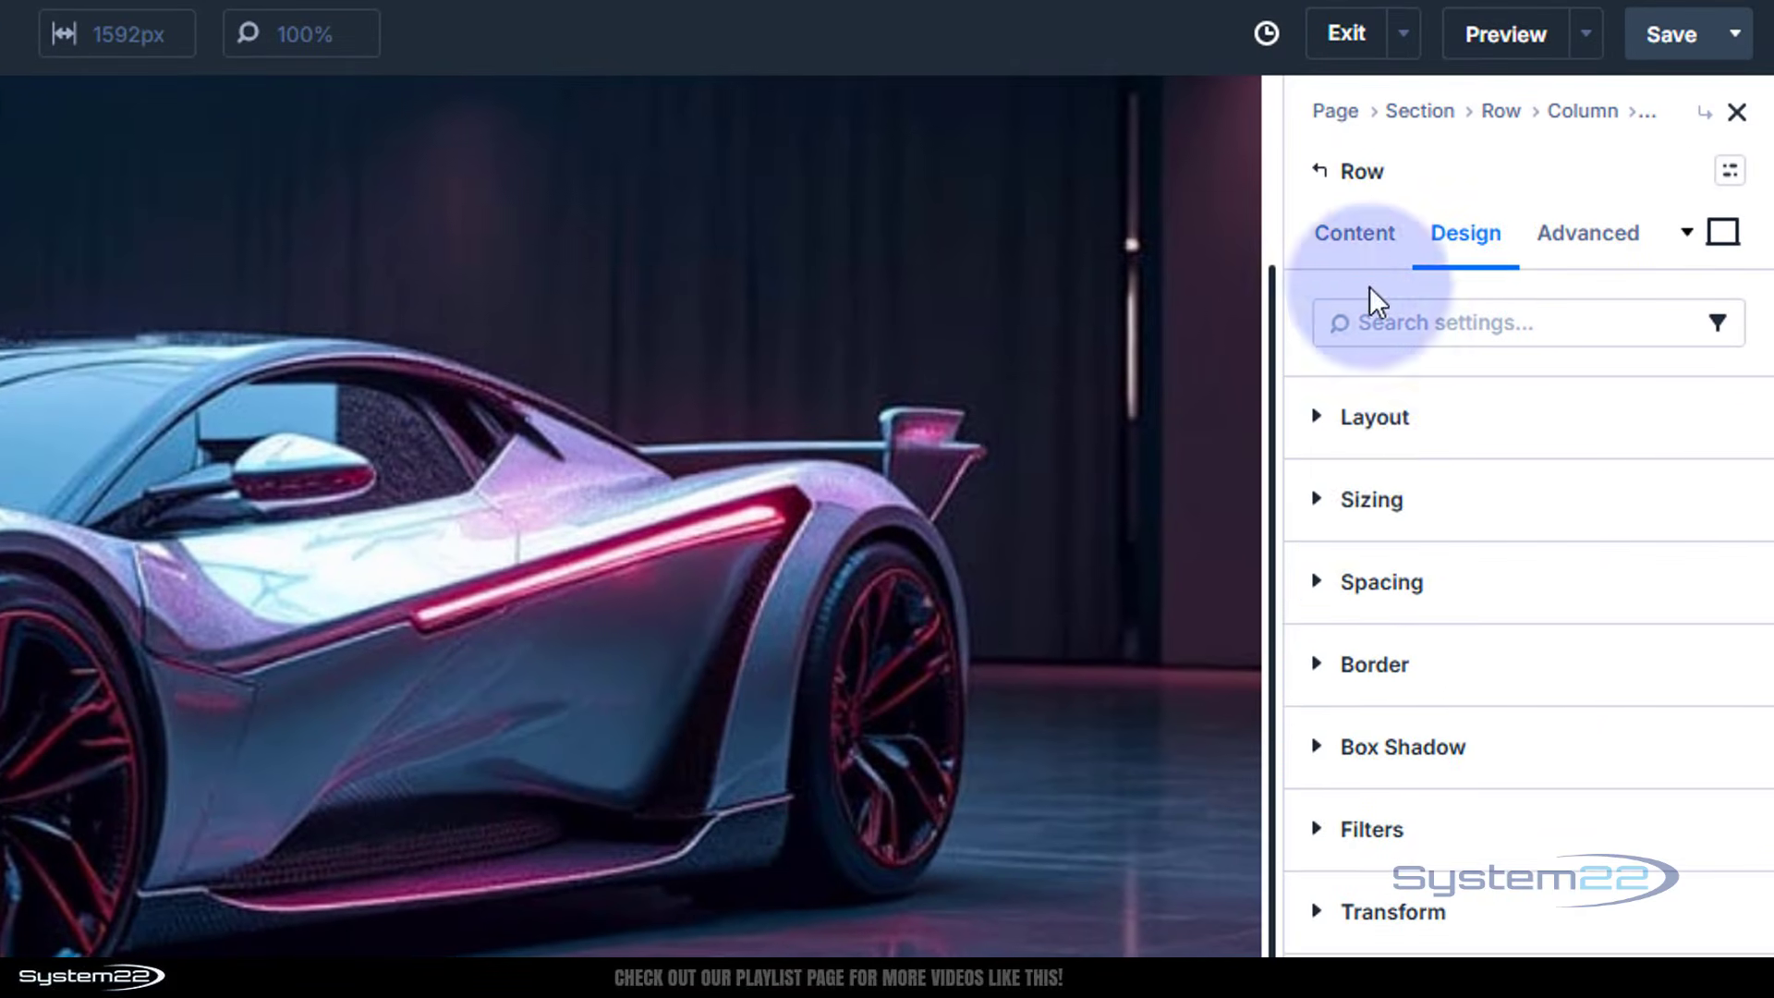
click(1358, 242)
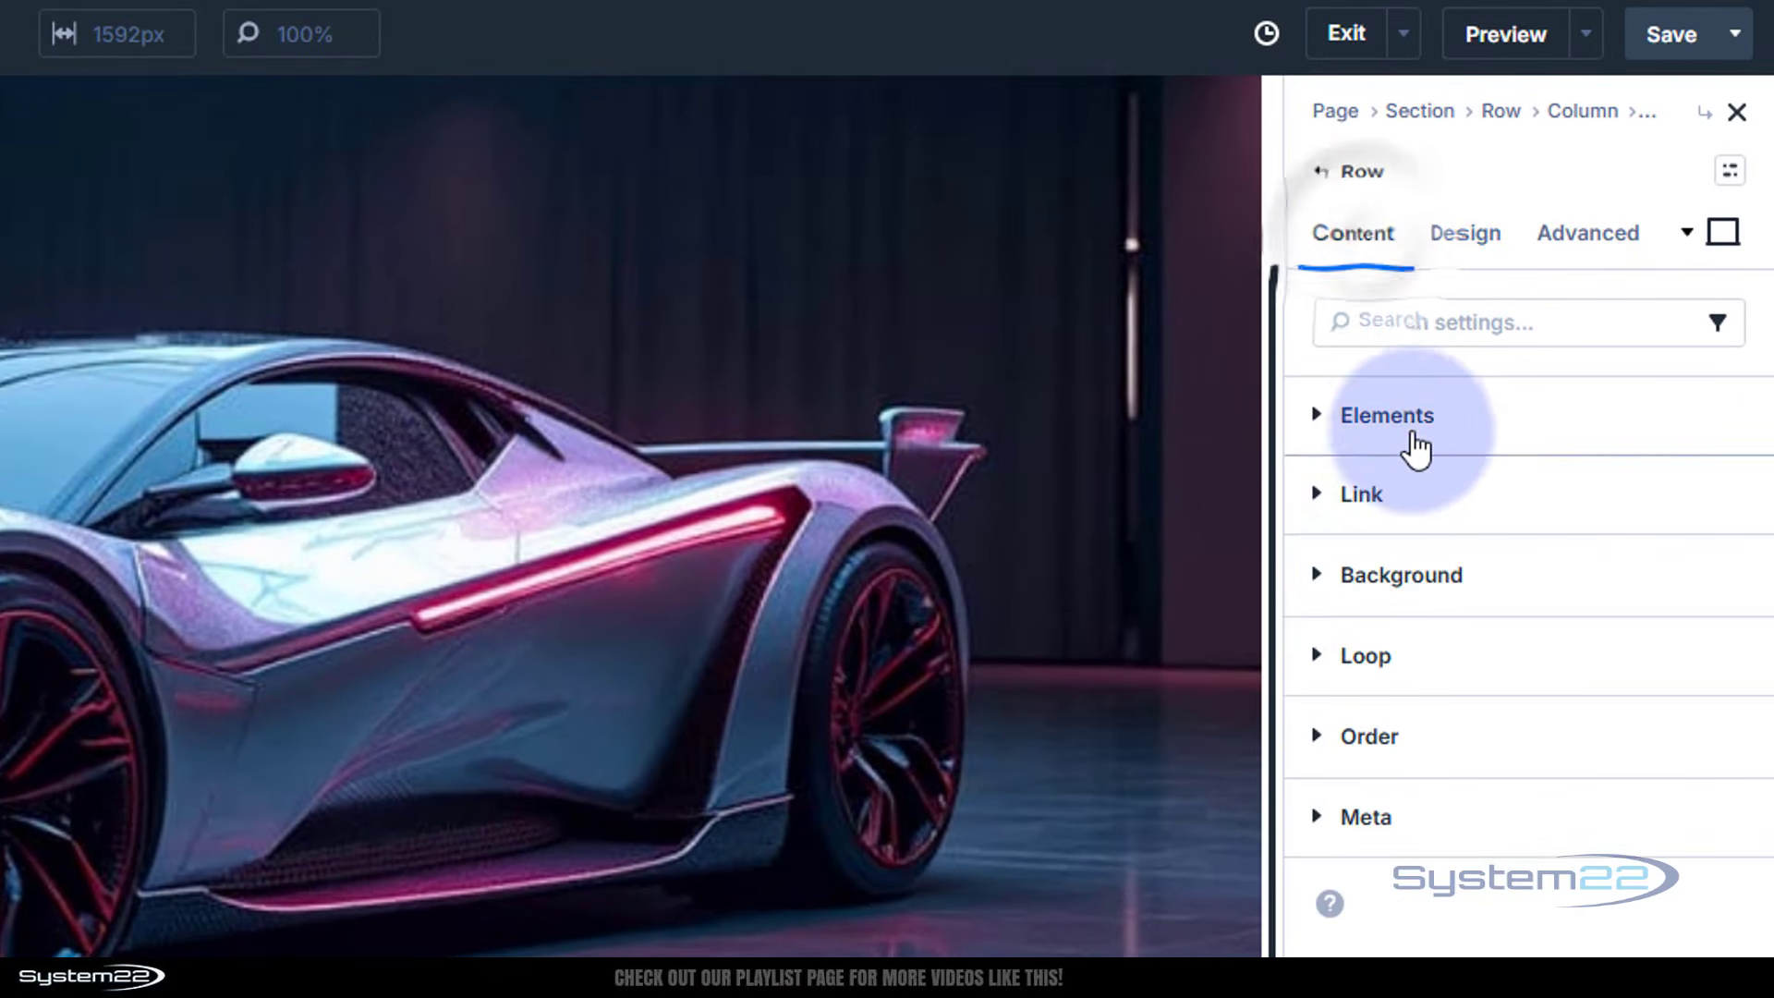
click(1399, 423)
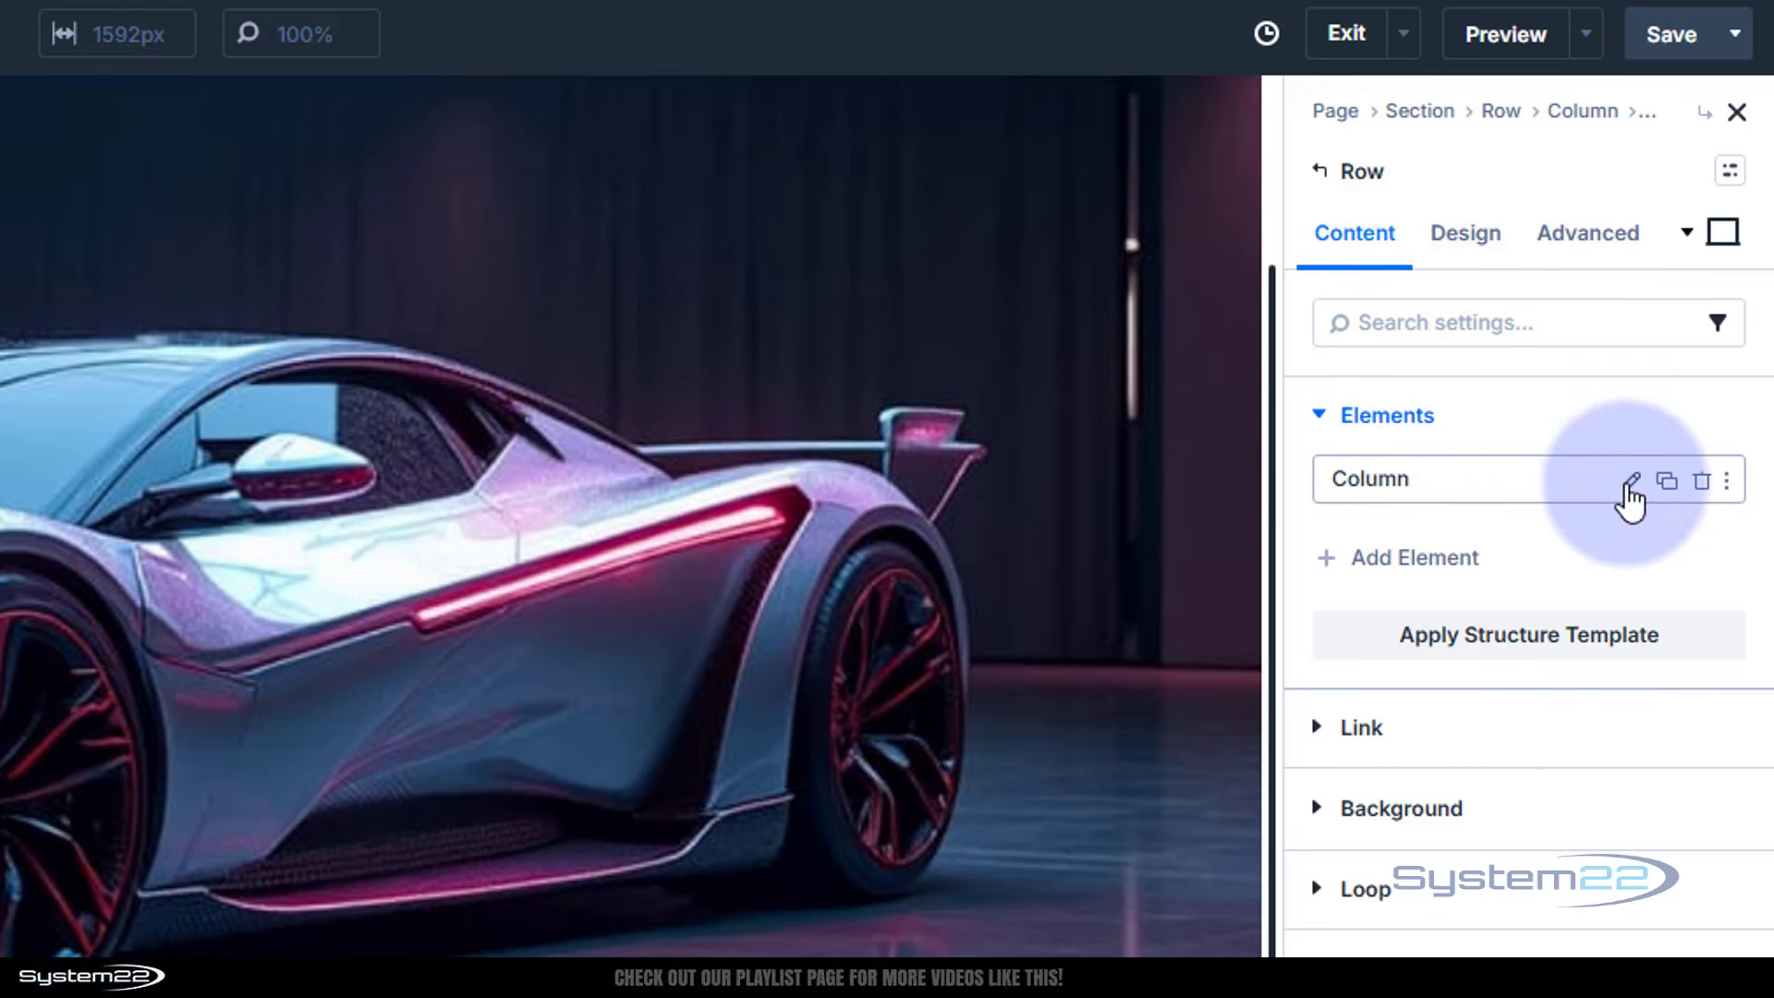
click(1630, 481)
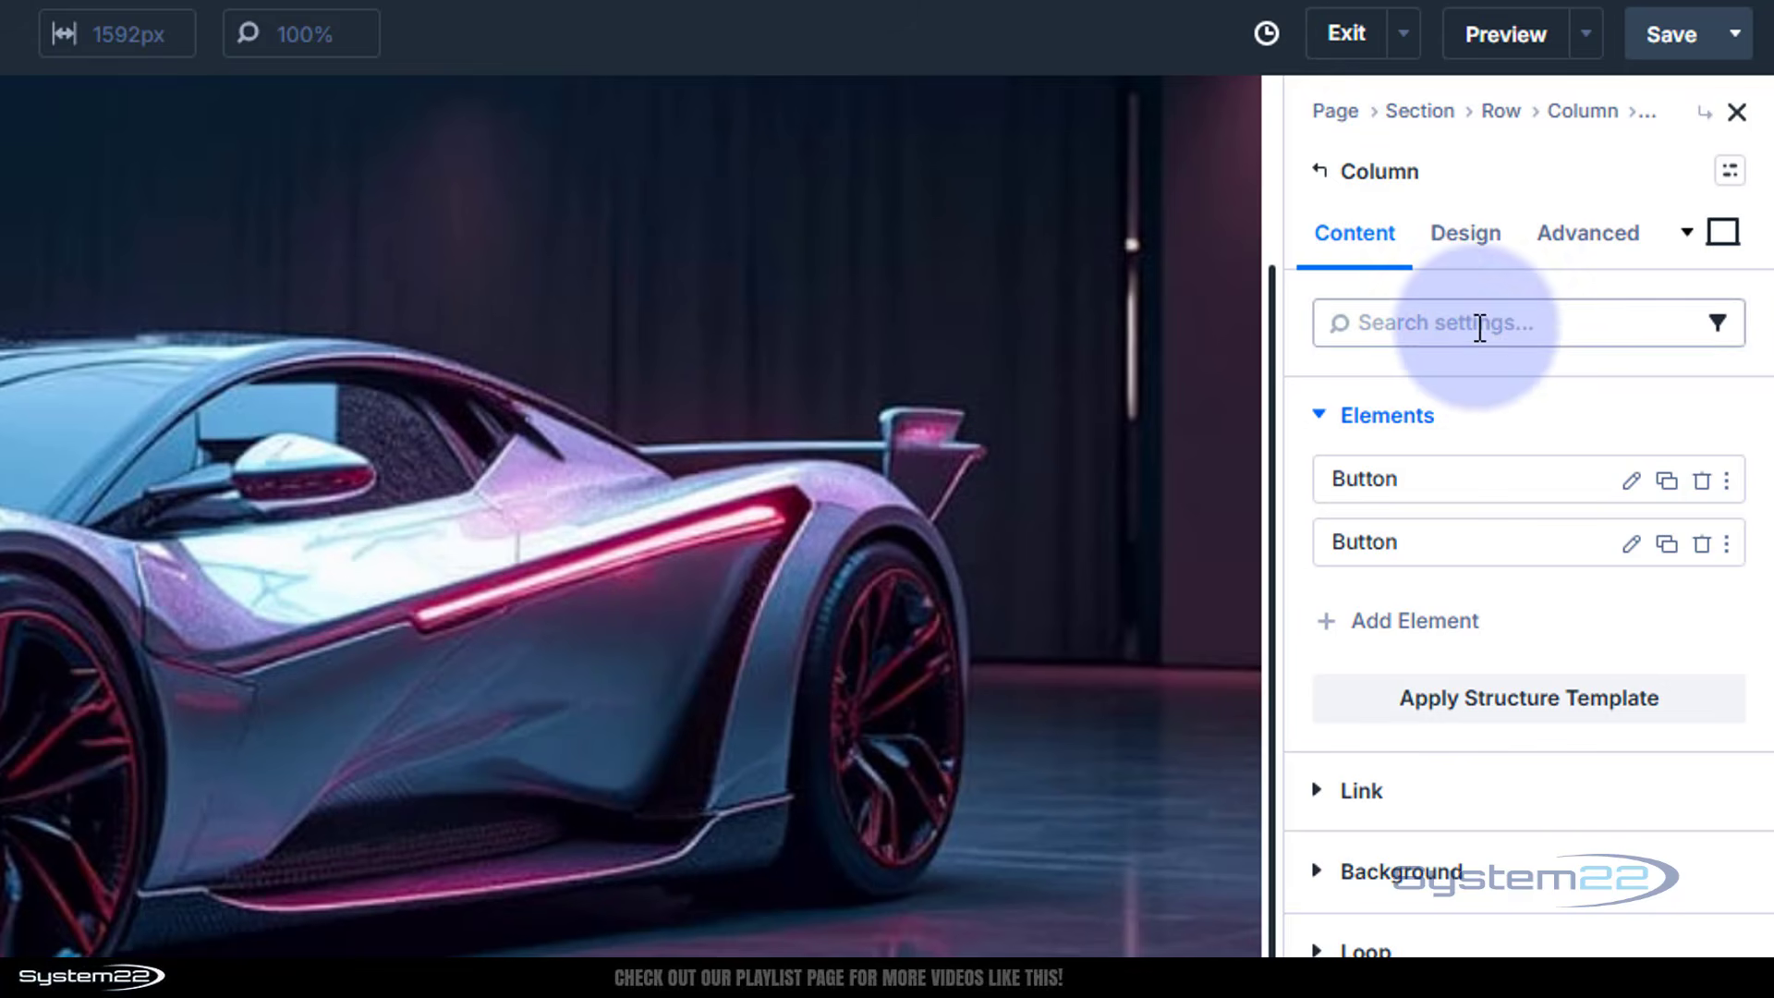
click(1470, 235)
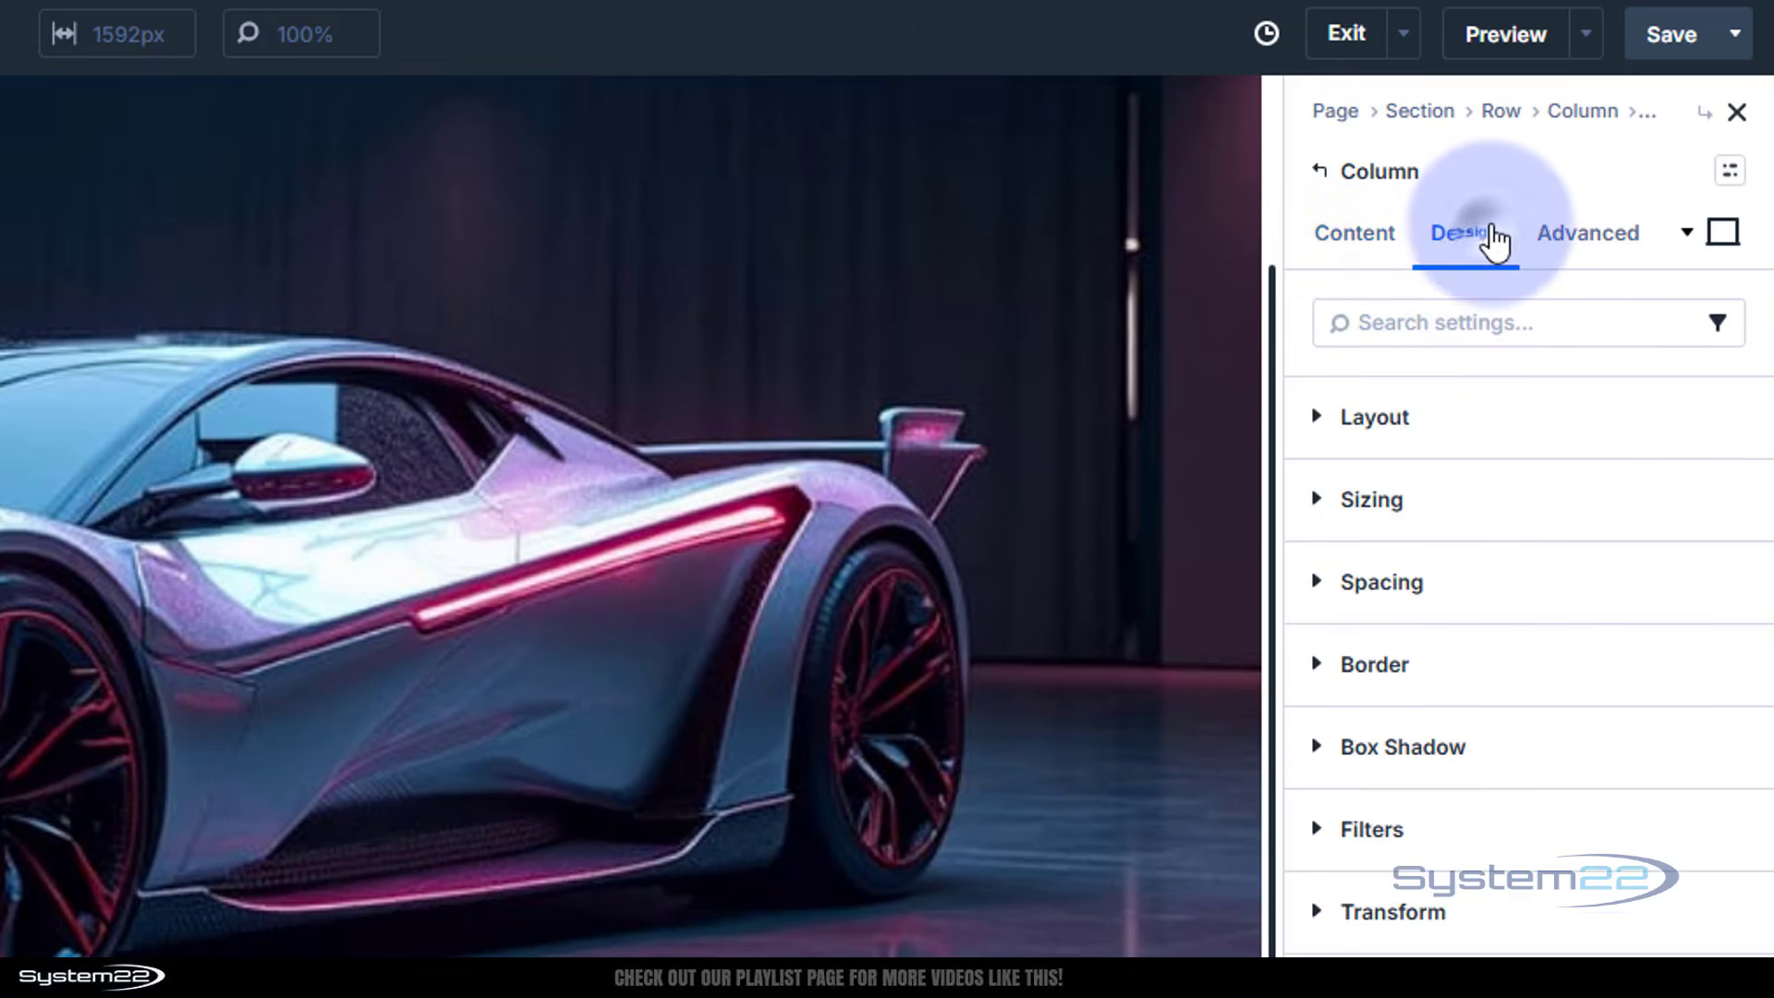
click(1492, 414)
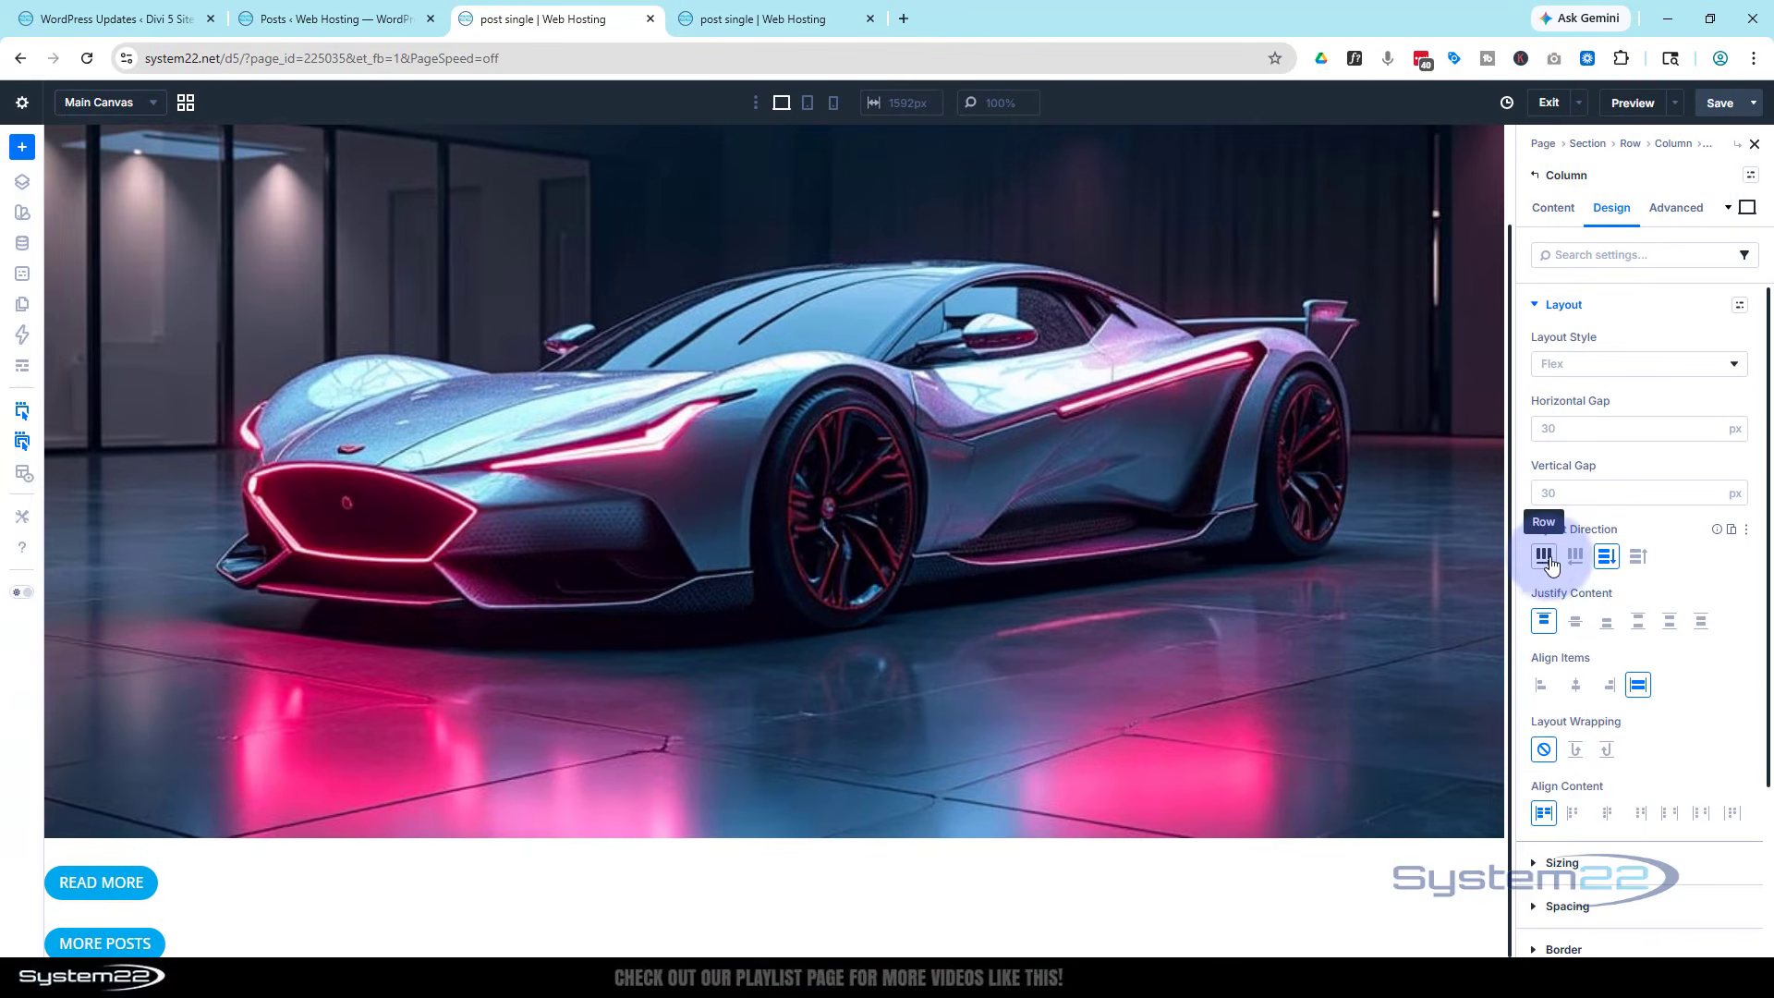
click(1544, 557)
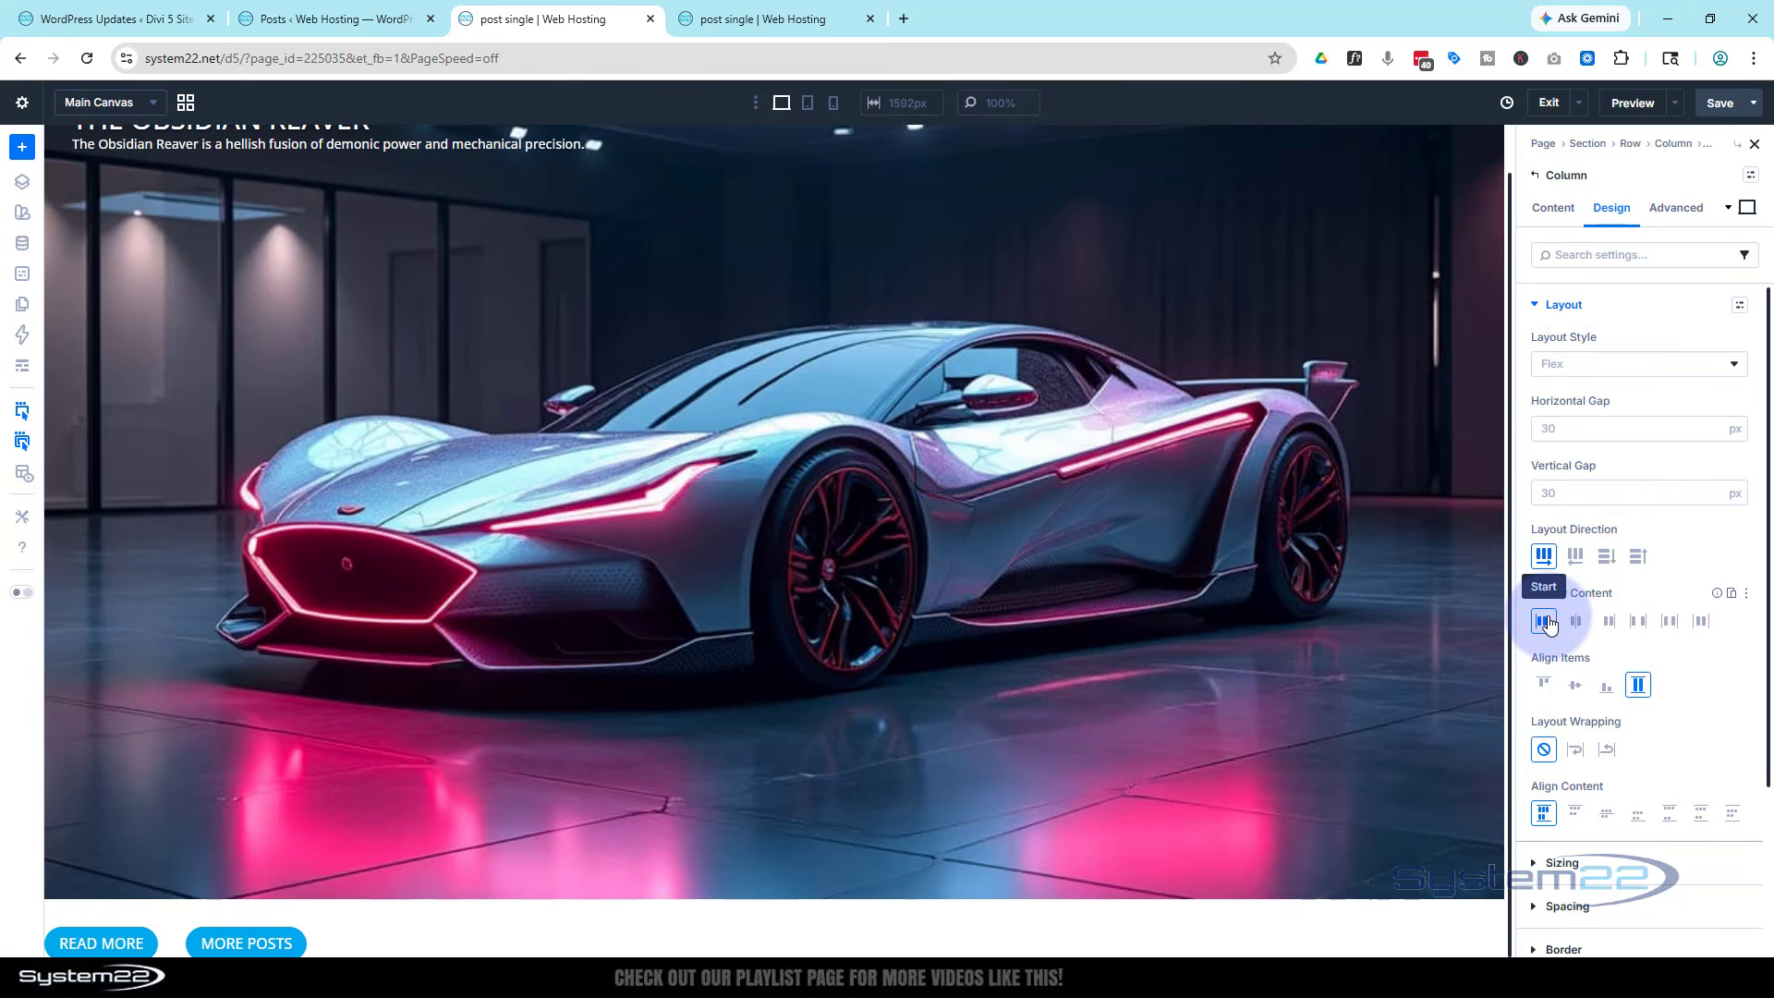
Try the Center, End, Space Between, Space Around and Space Evenly content justifications on the button column, ending back on Start.
click(1576, 621)
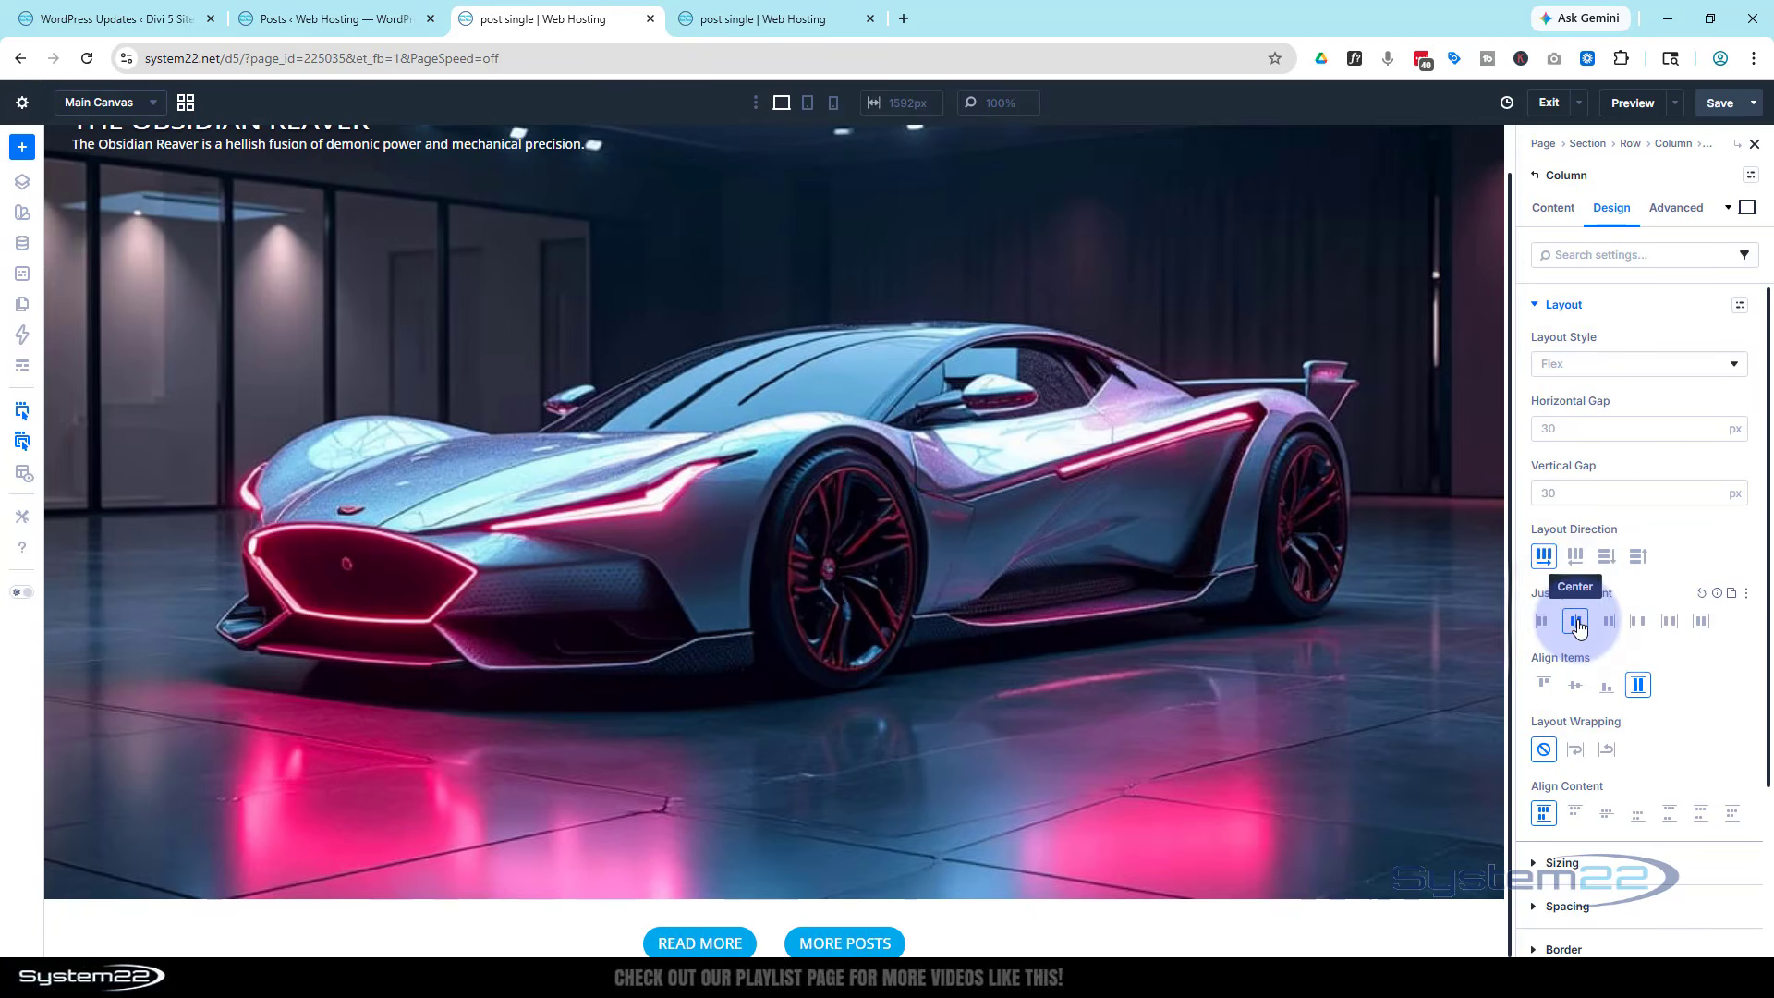
click(1608, 622)
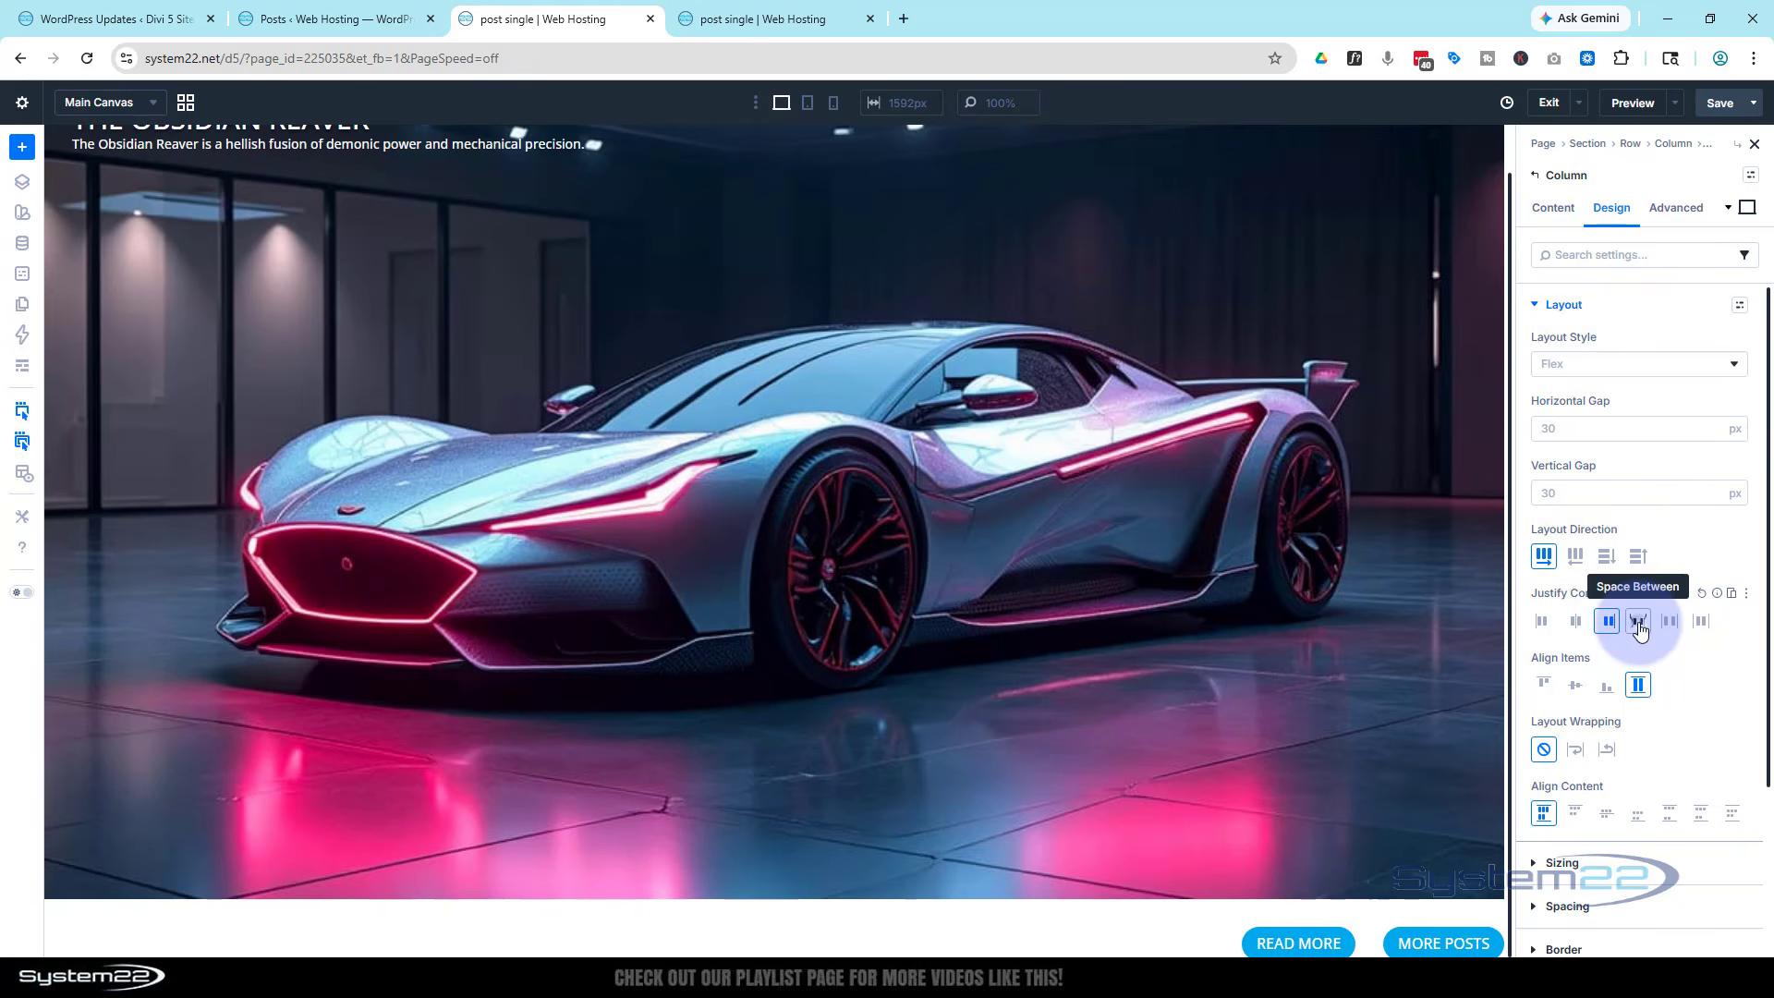
click(1639, 628)
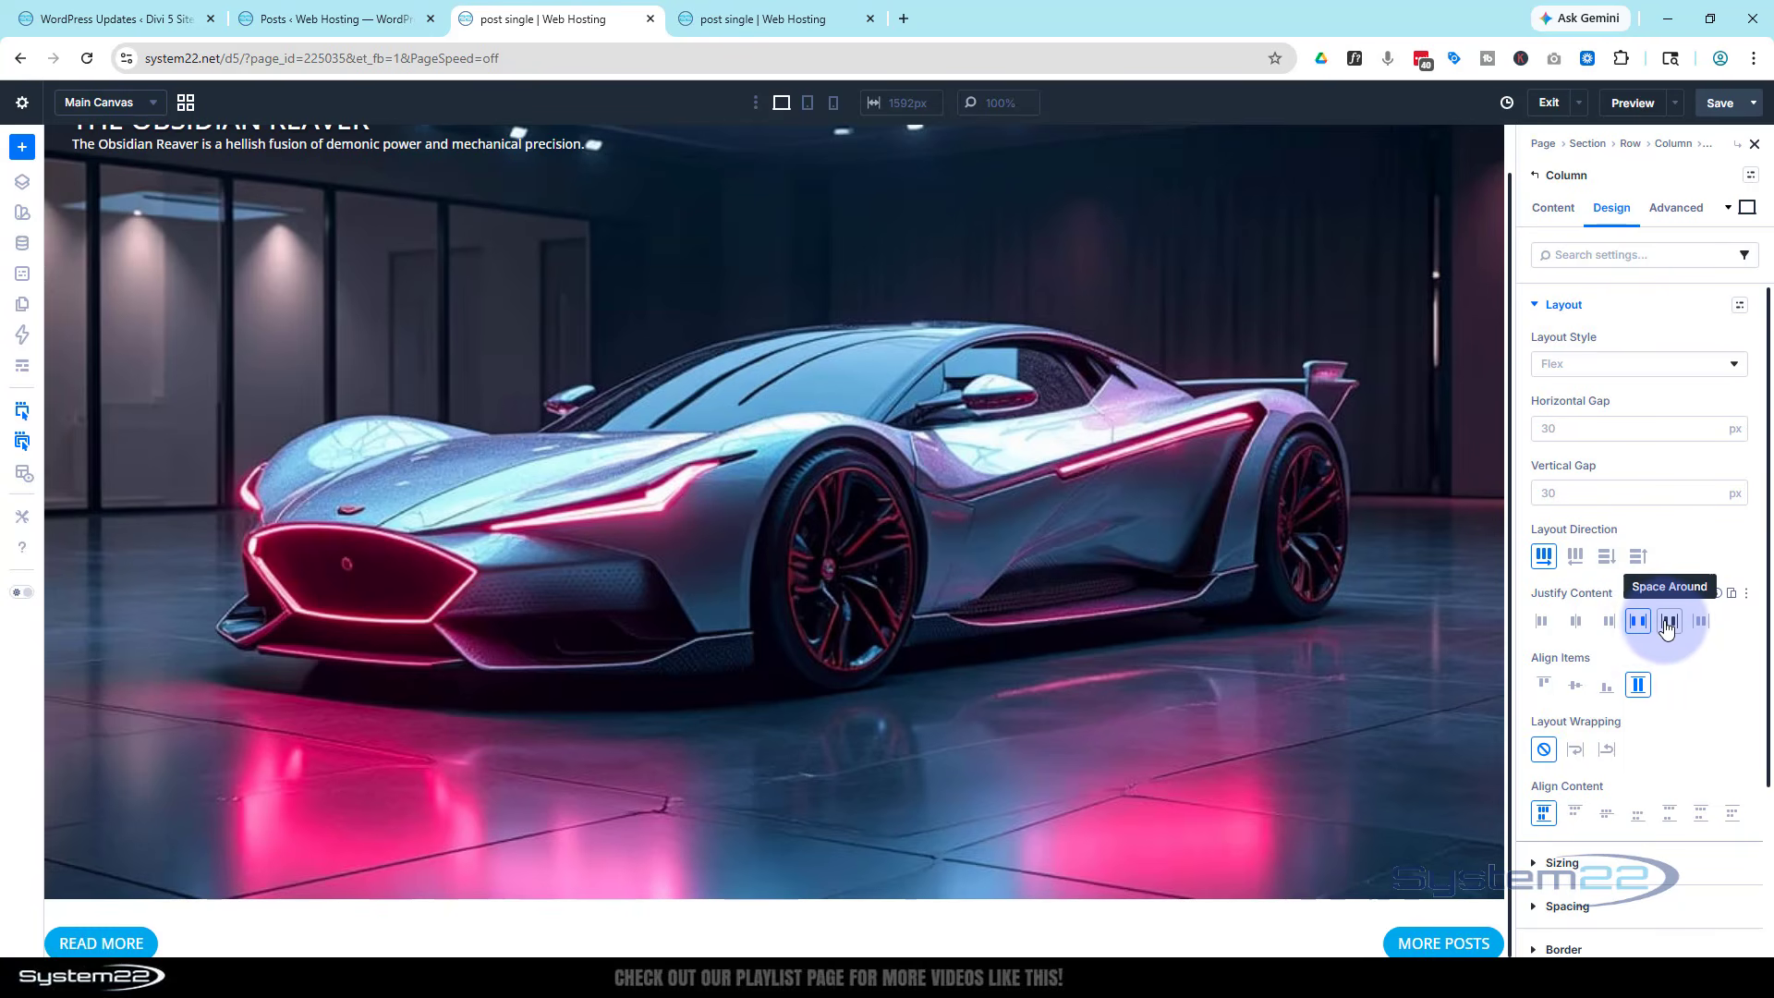
click(1668, 625)
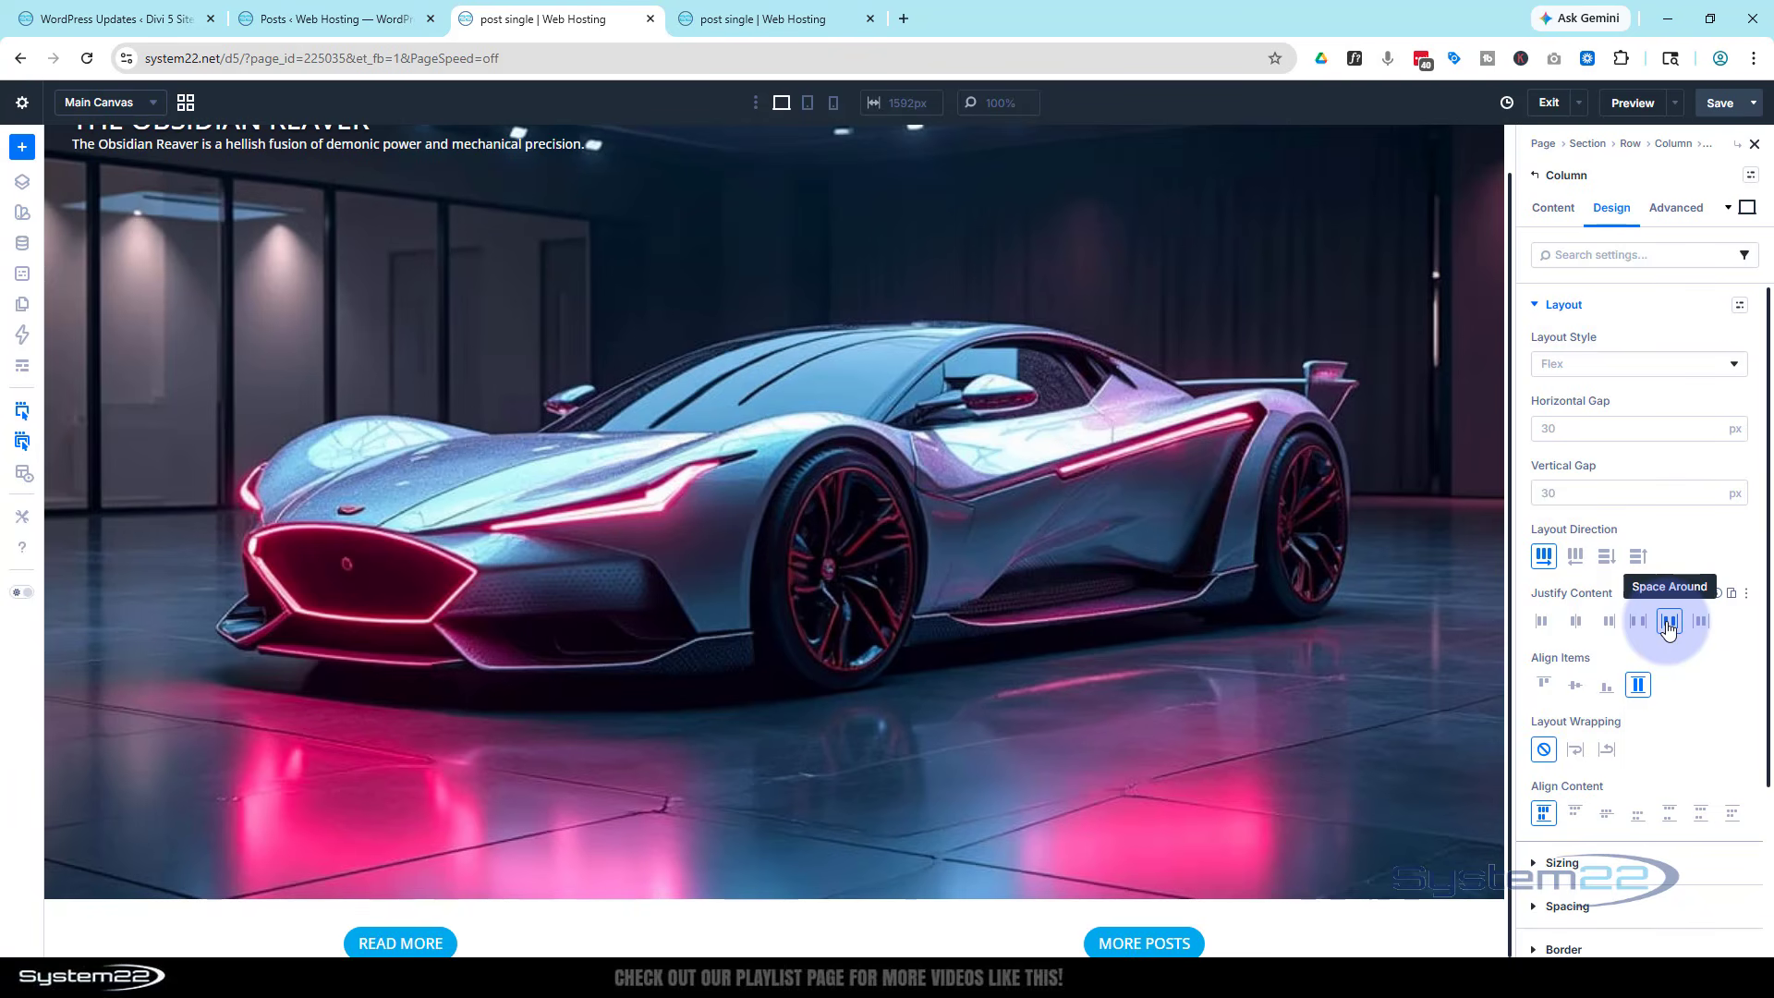
click(1698, 625)
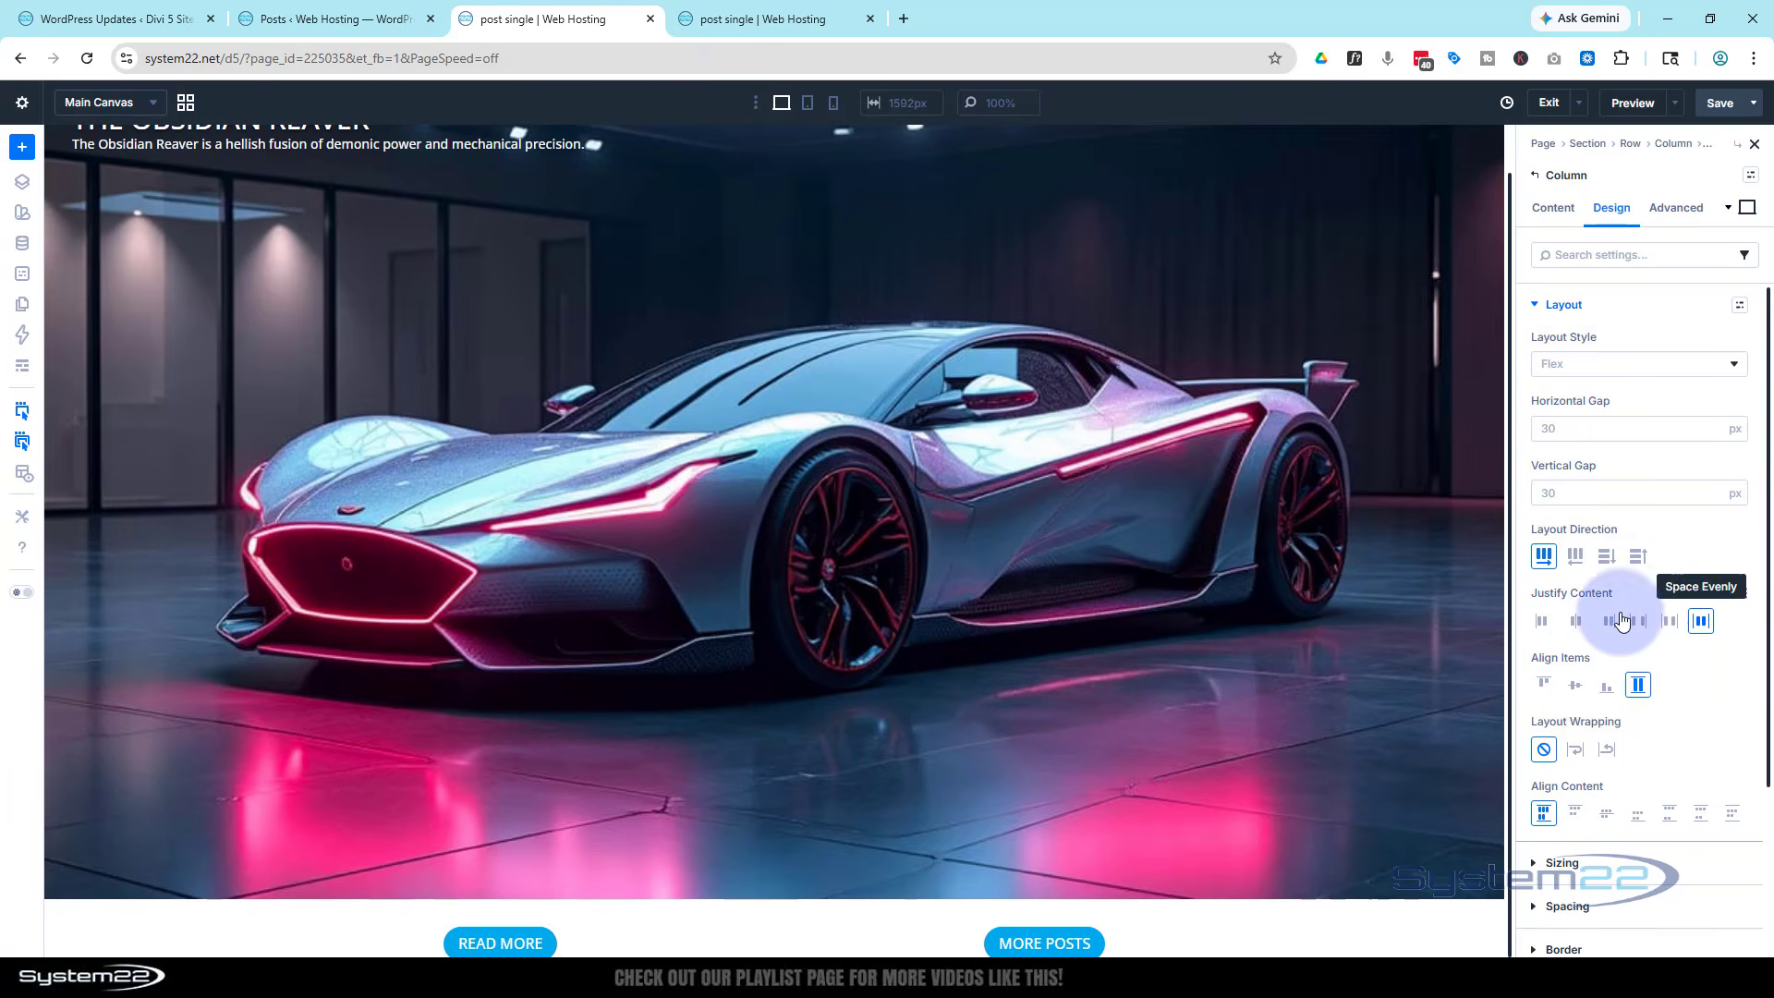
click(1544, 622)
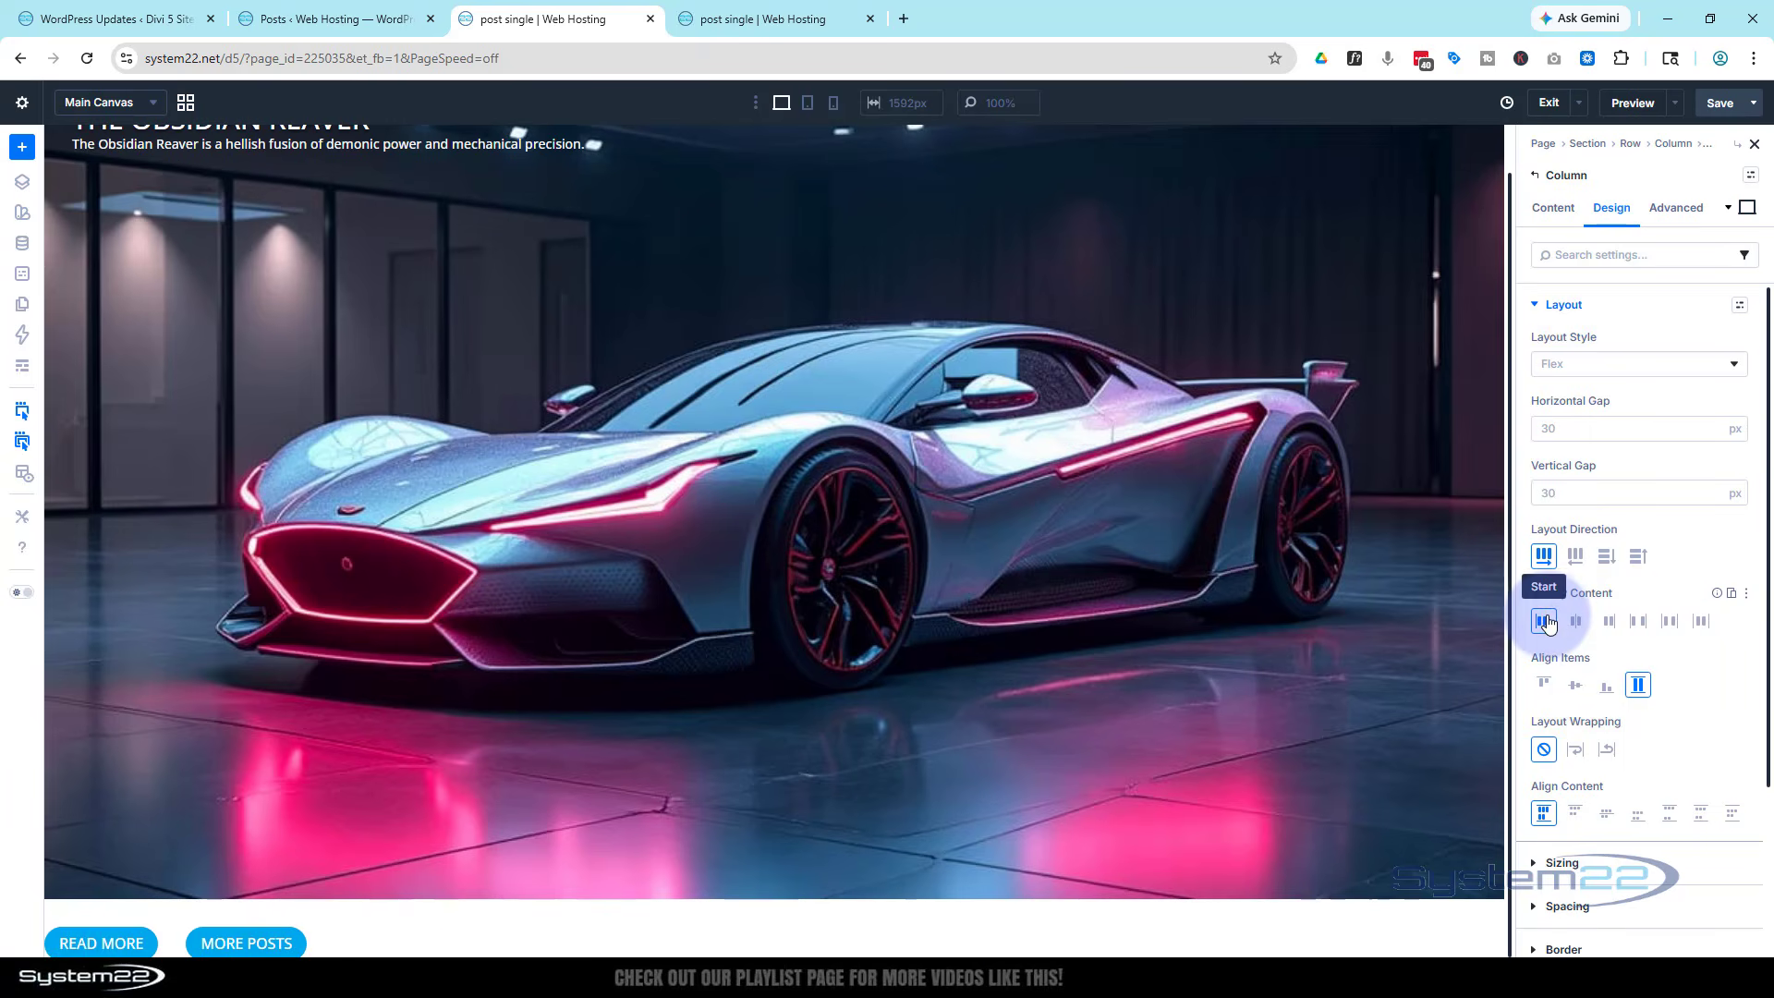
Set the position of the row containing the buttons to Absolute.
click(1221, 565)
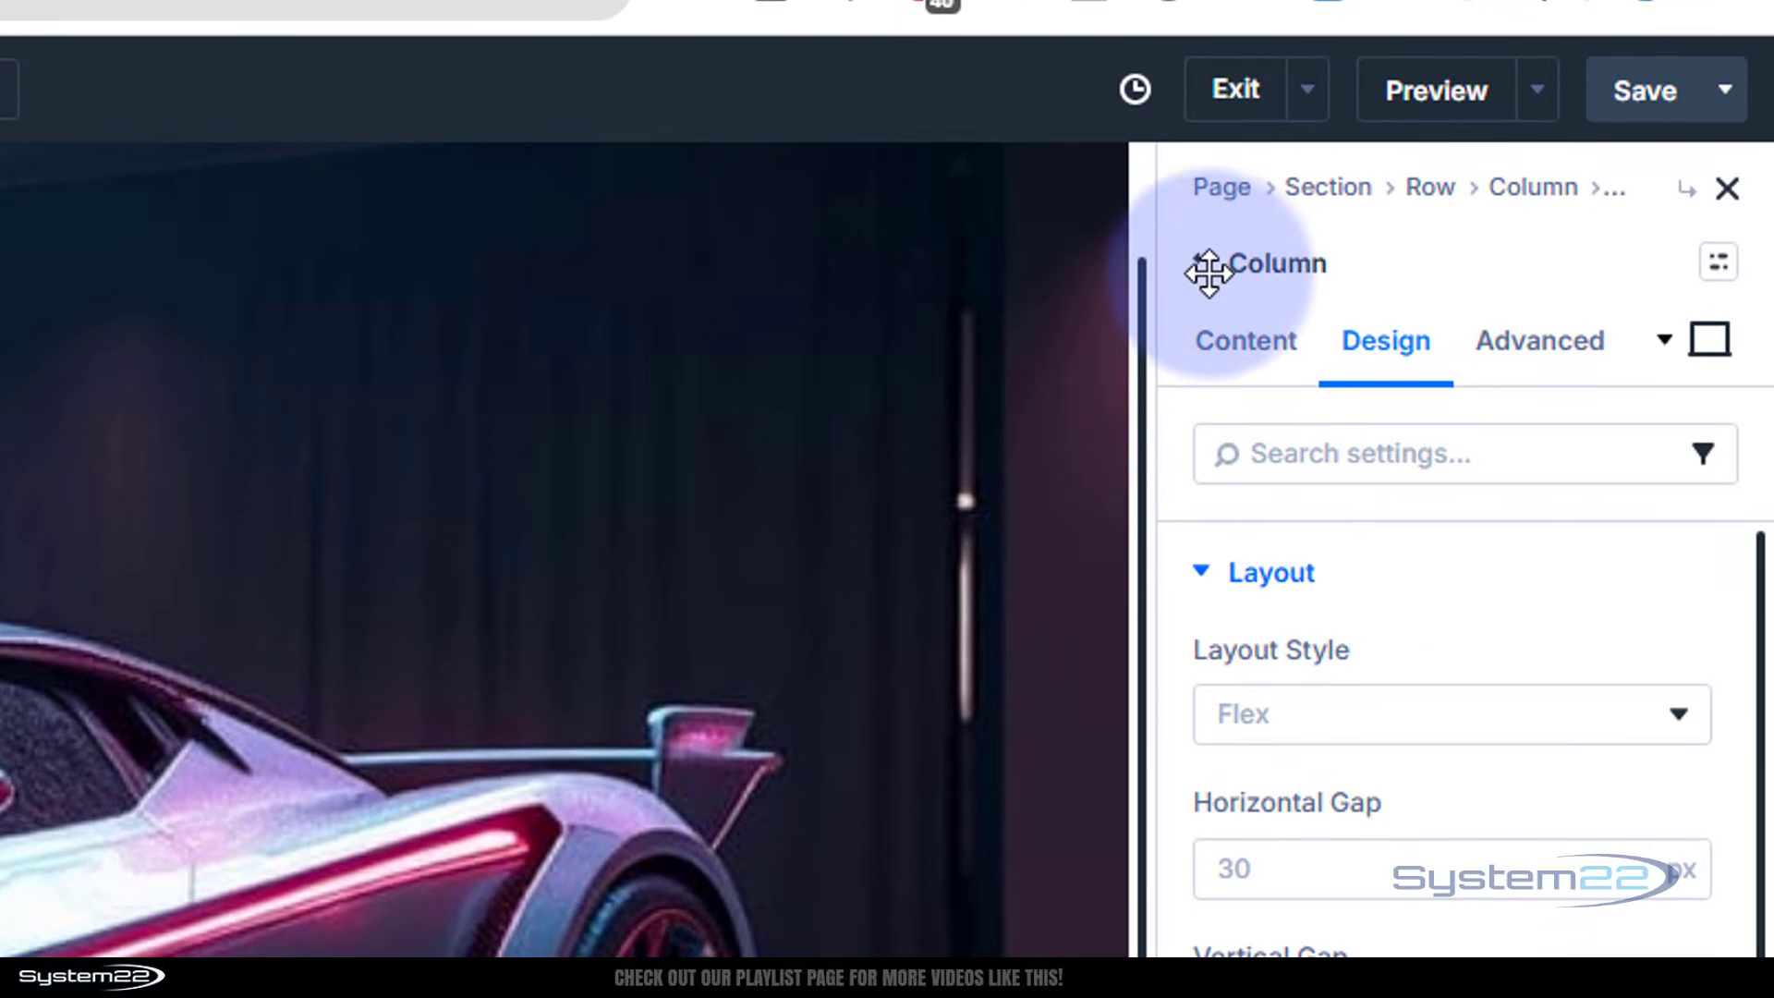
click(1206, 273)
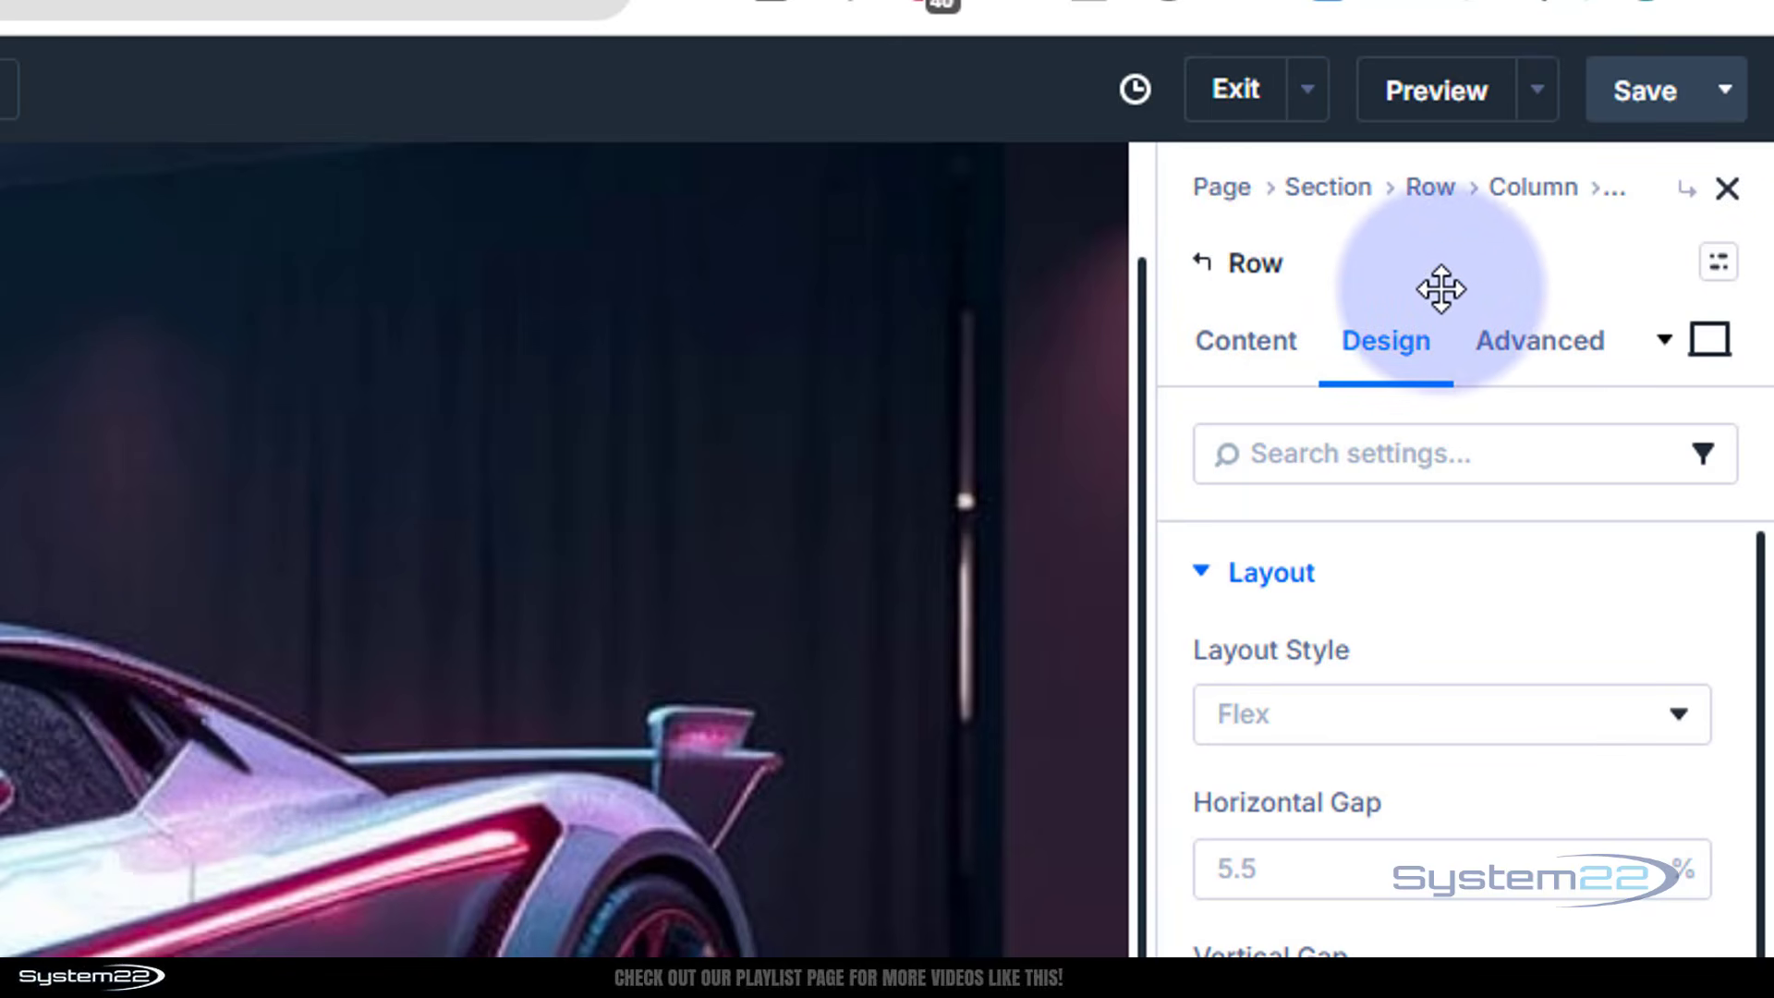
click(1541, 349)
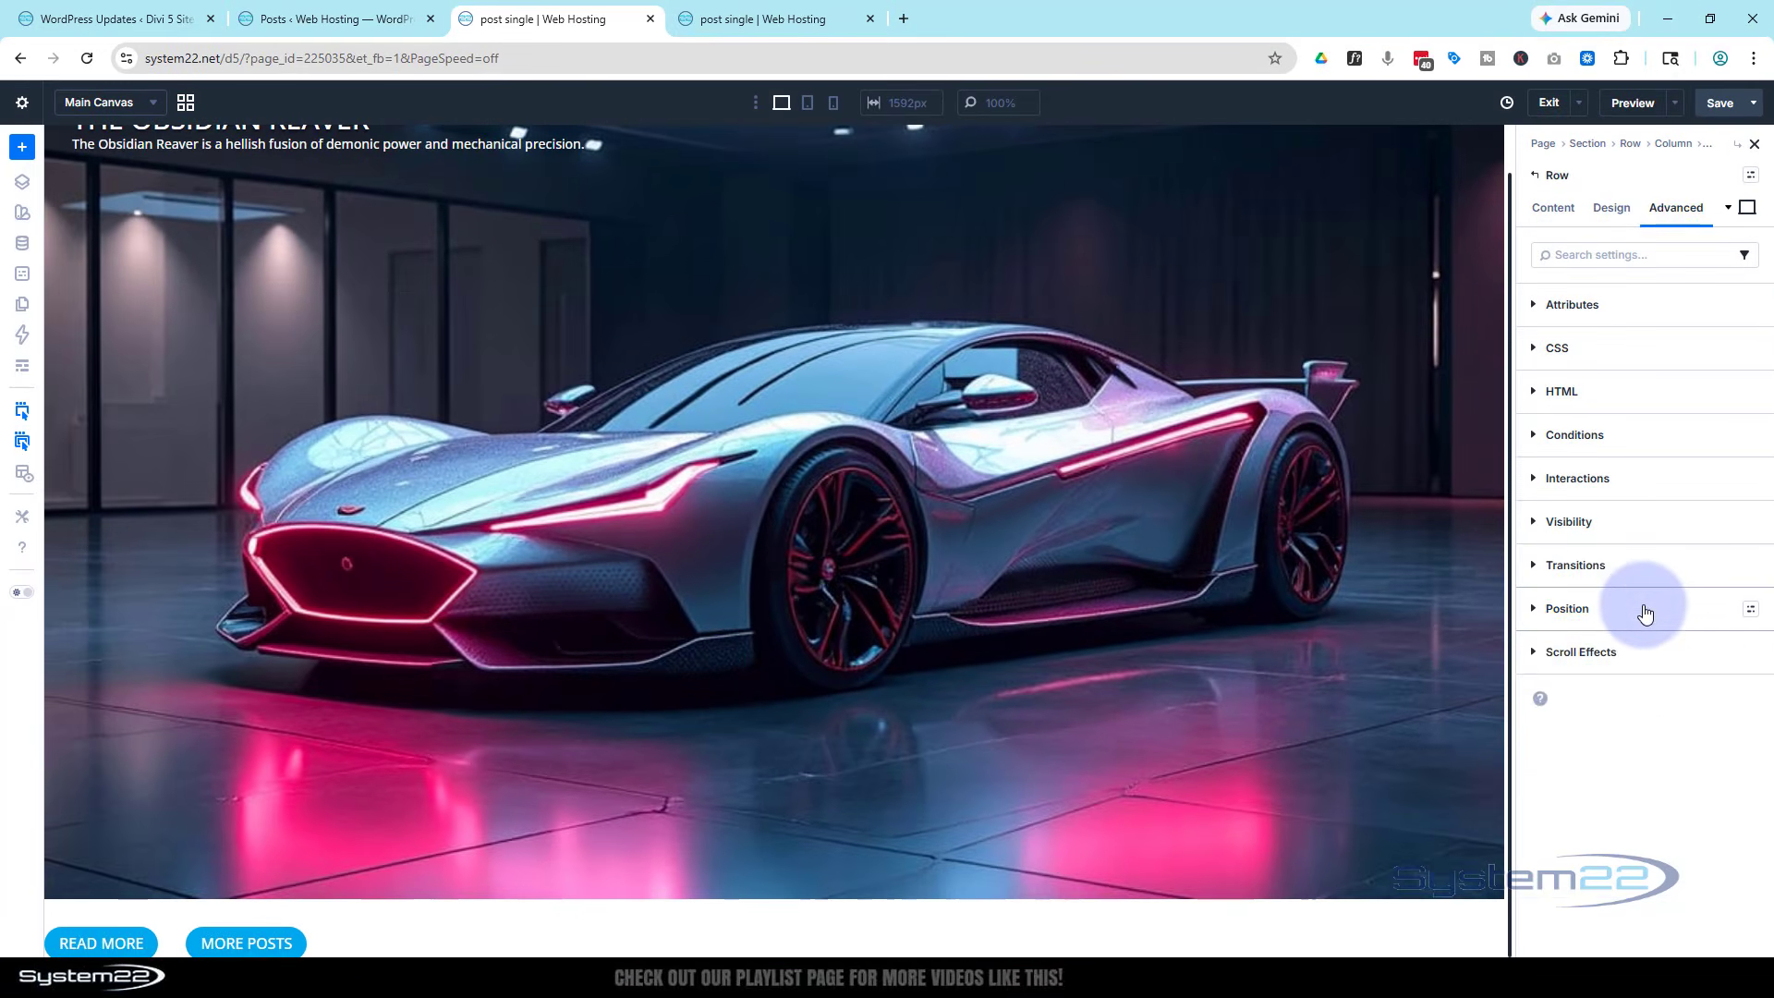
click(1645, 608)
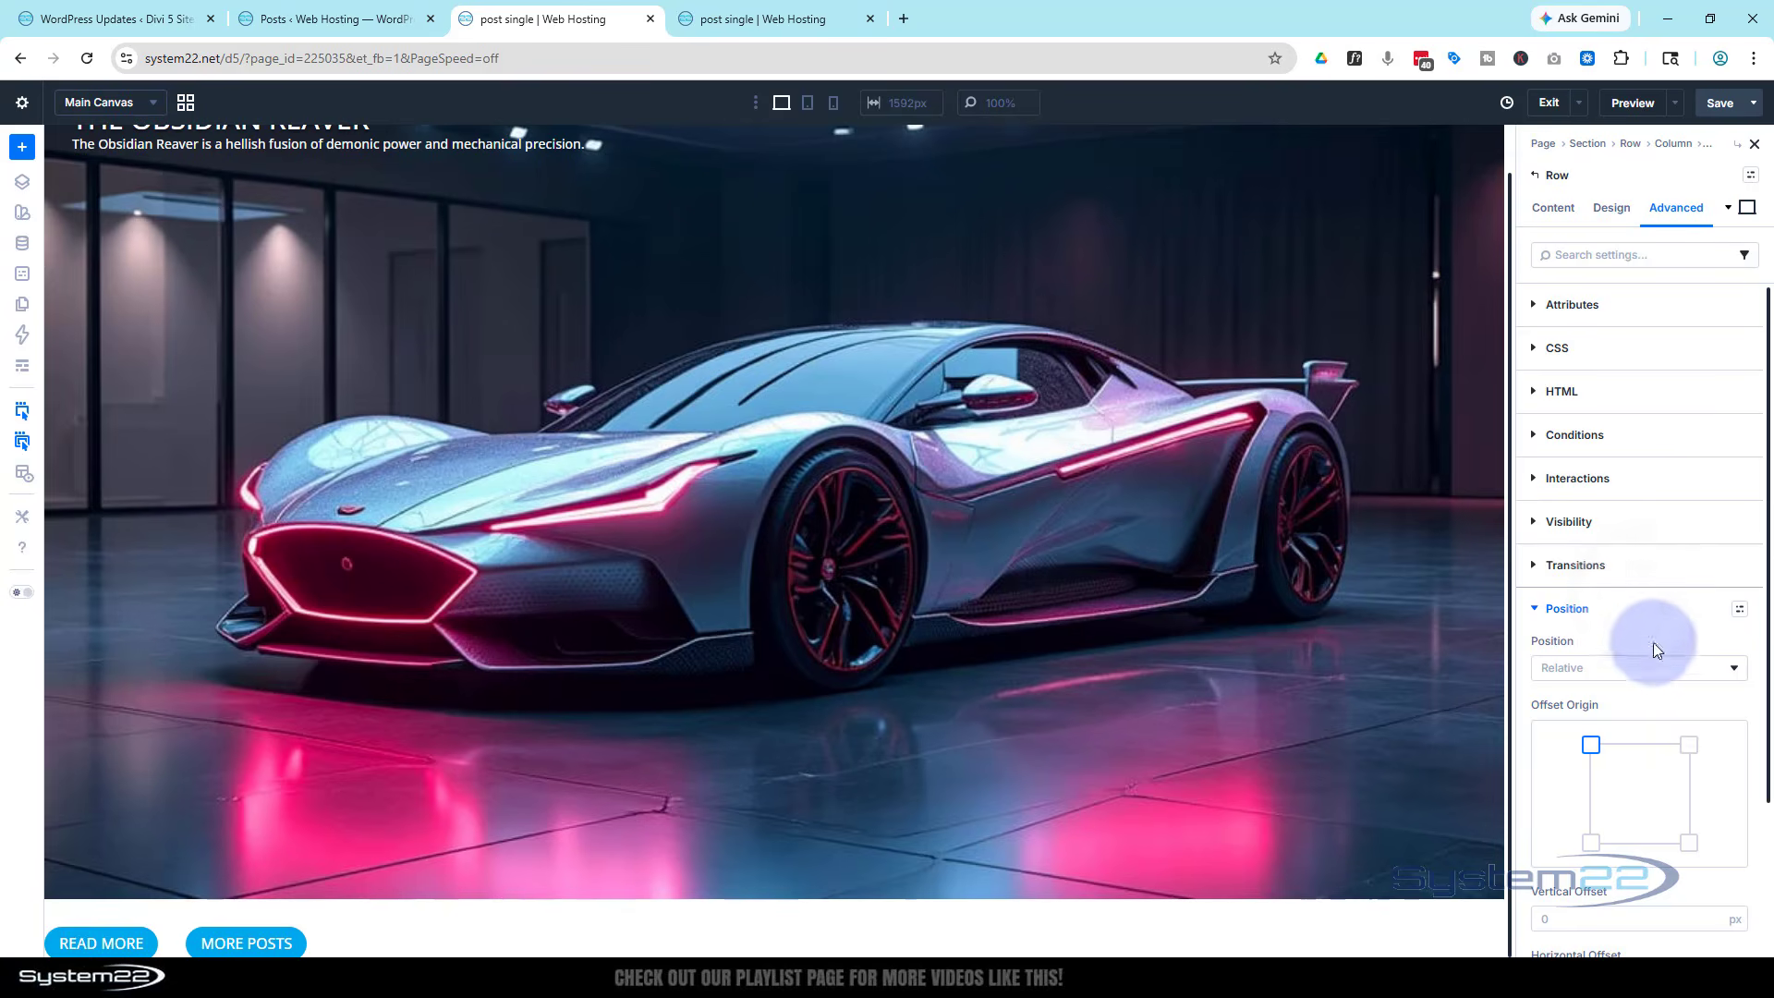
click(1651, 667)
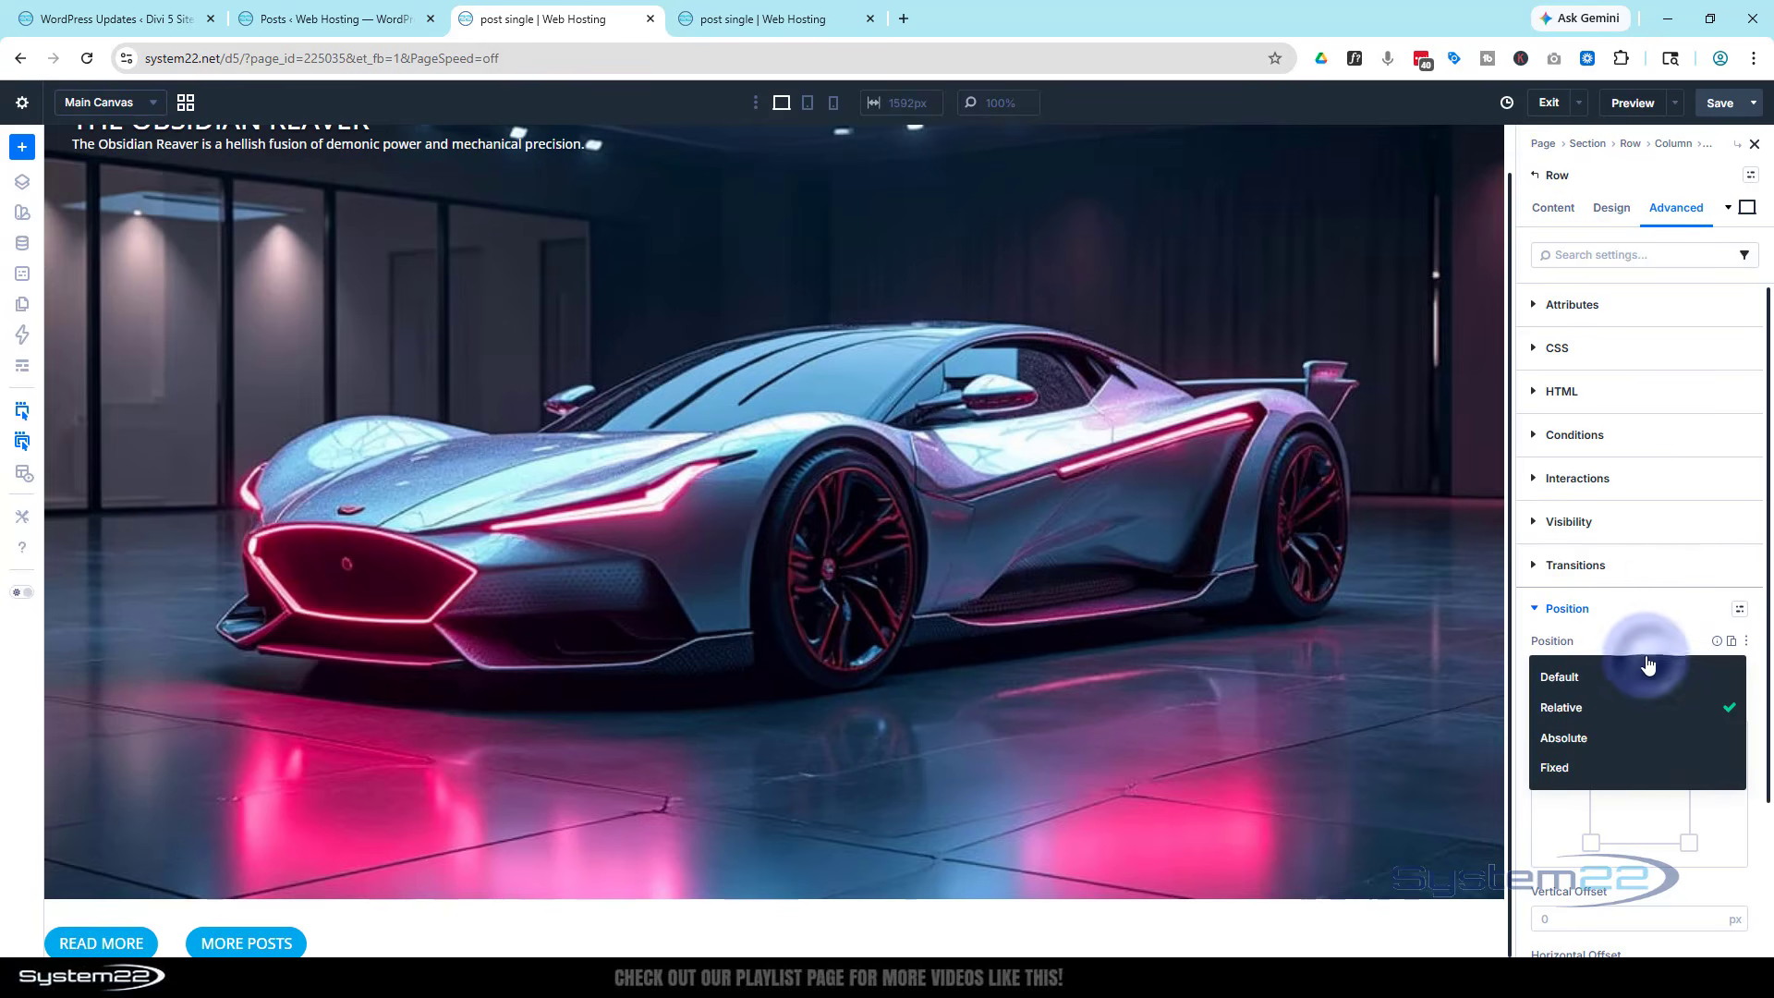
click(1643, 736)
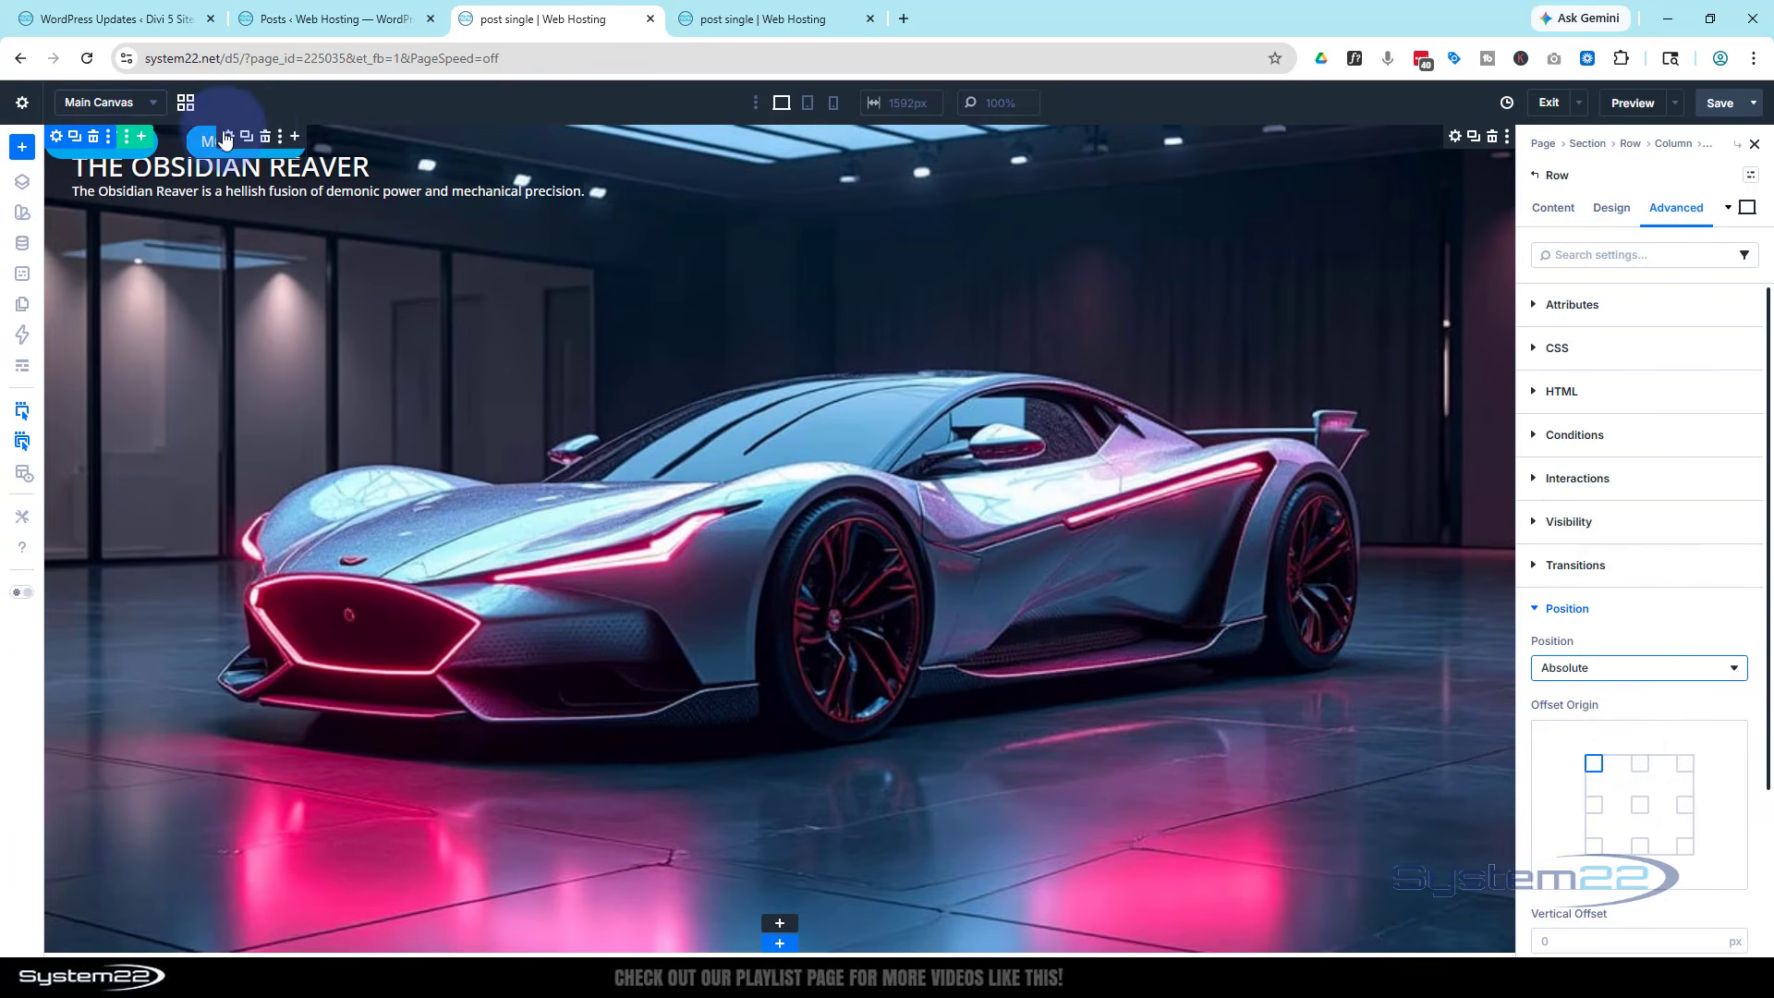
Offset the absolutely positioned button row by 90 px vertically and 30 px horizontally.
scroll(1683, 586, down, 3)
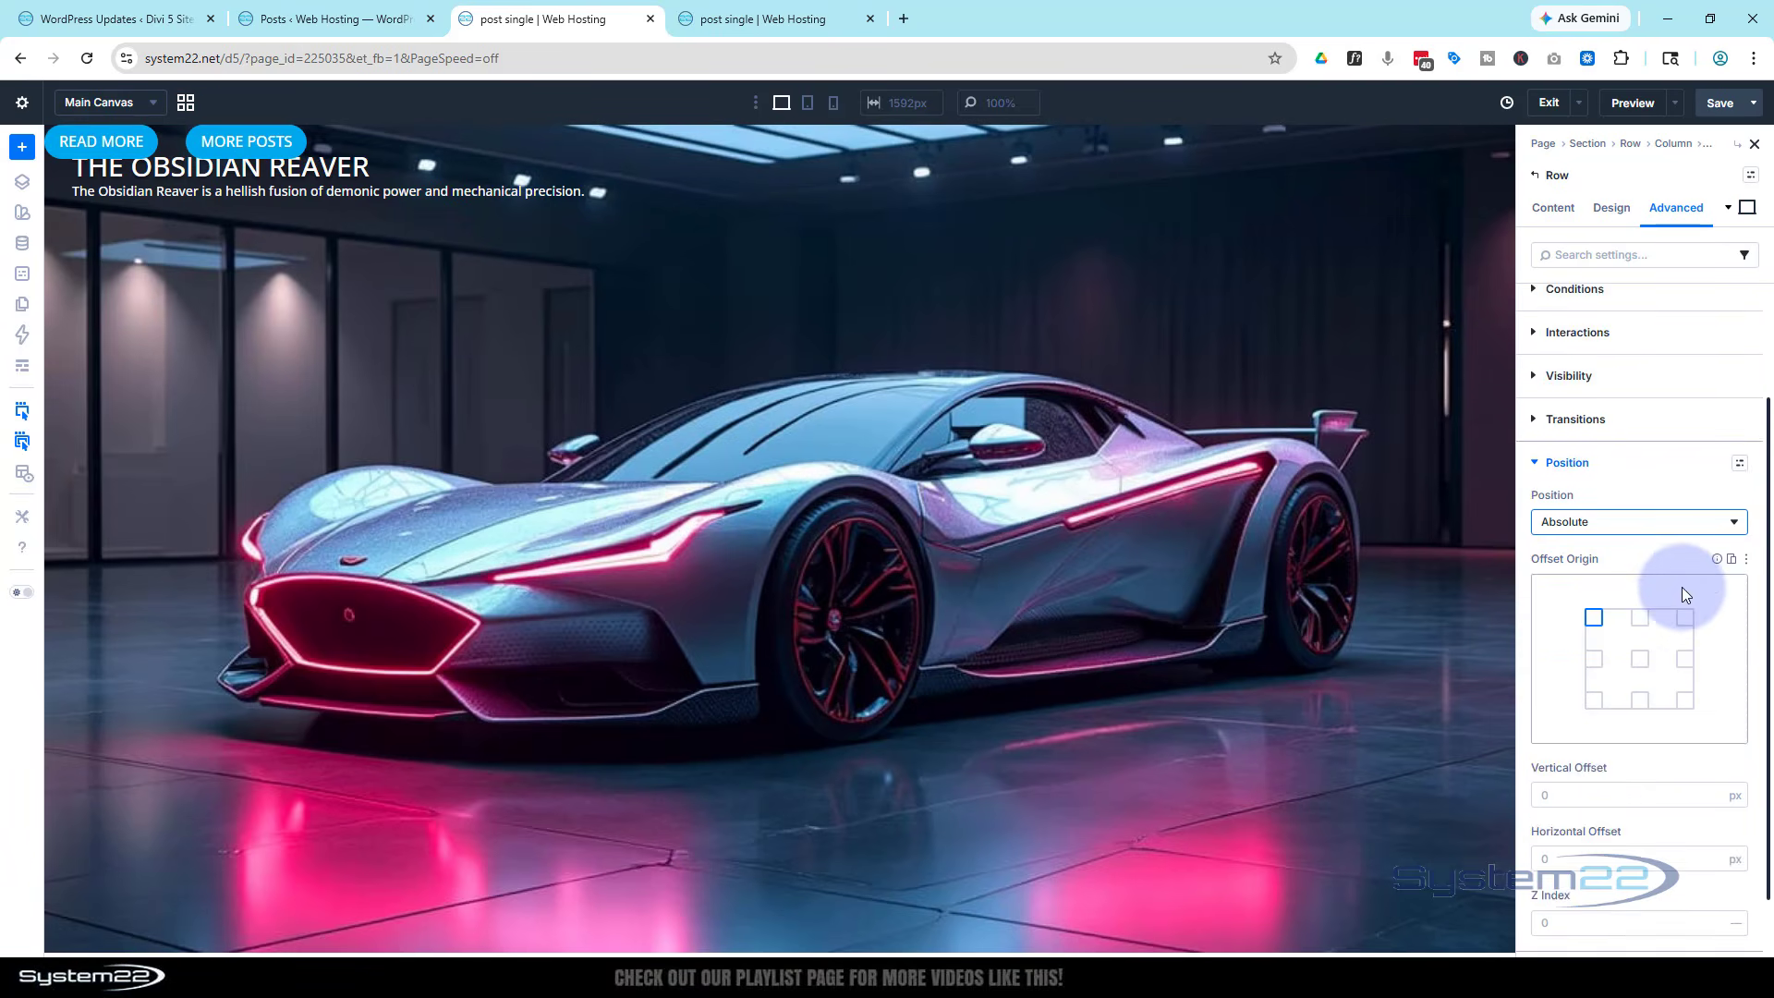
click(1602, 725)
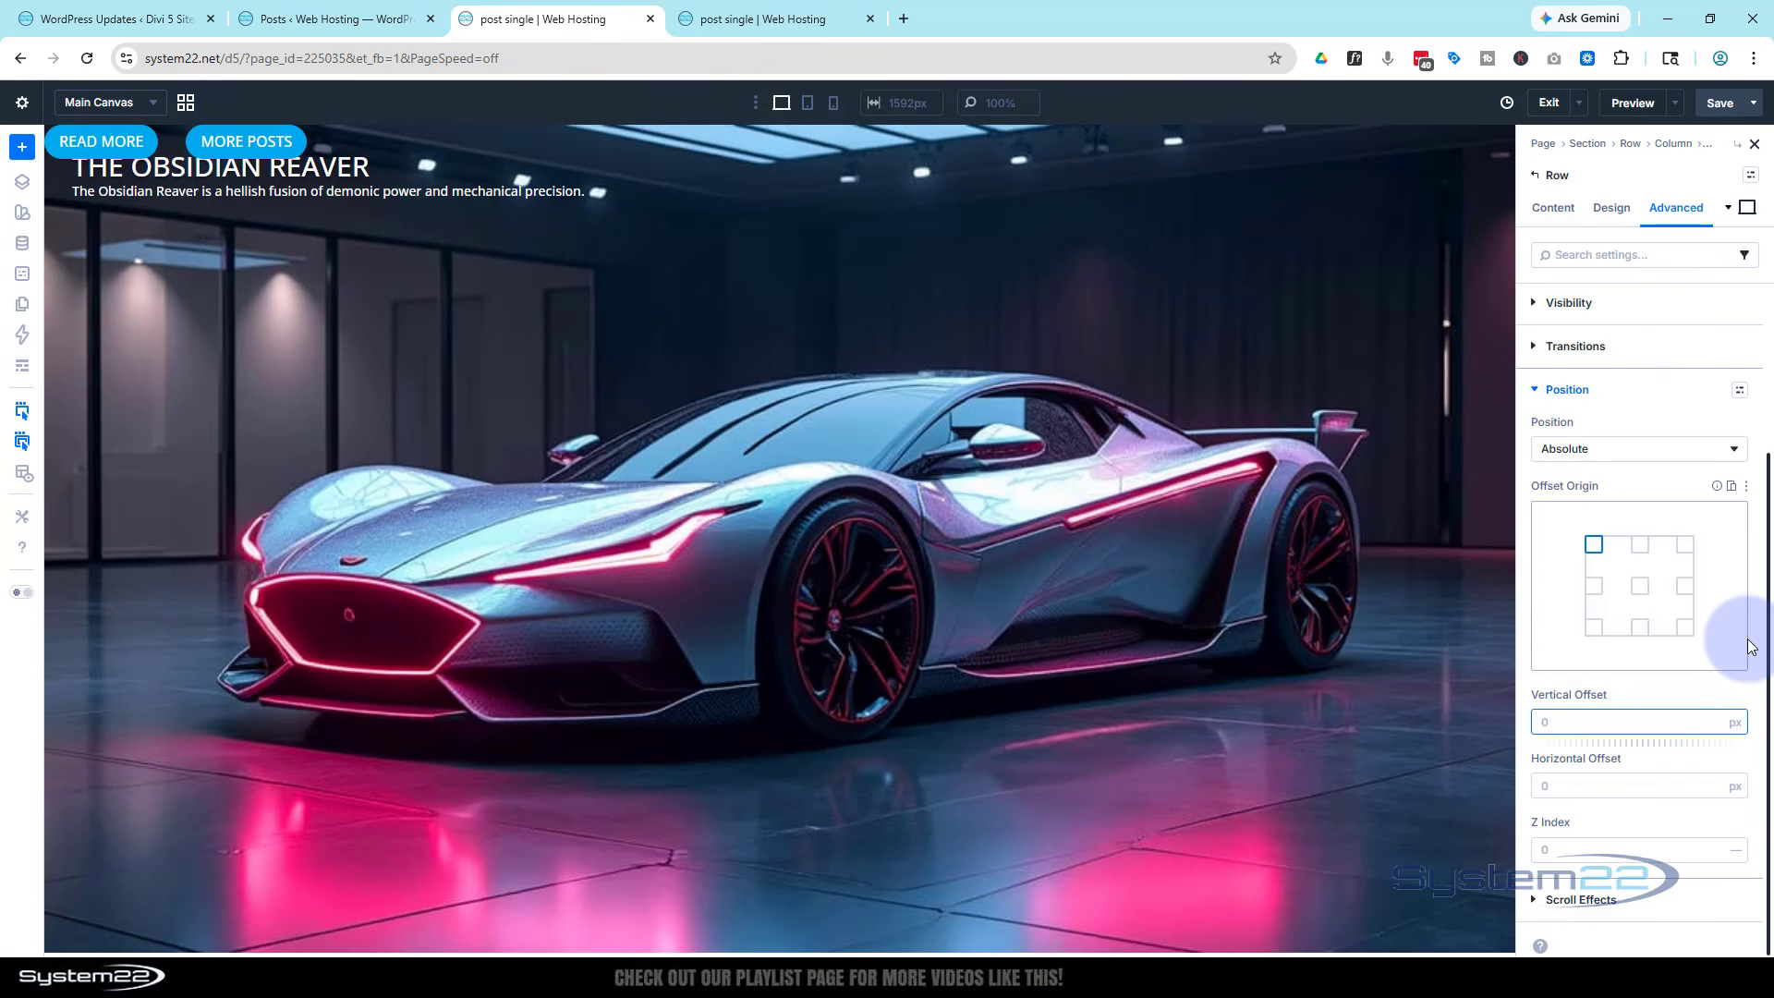
text(90)
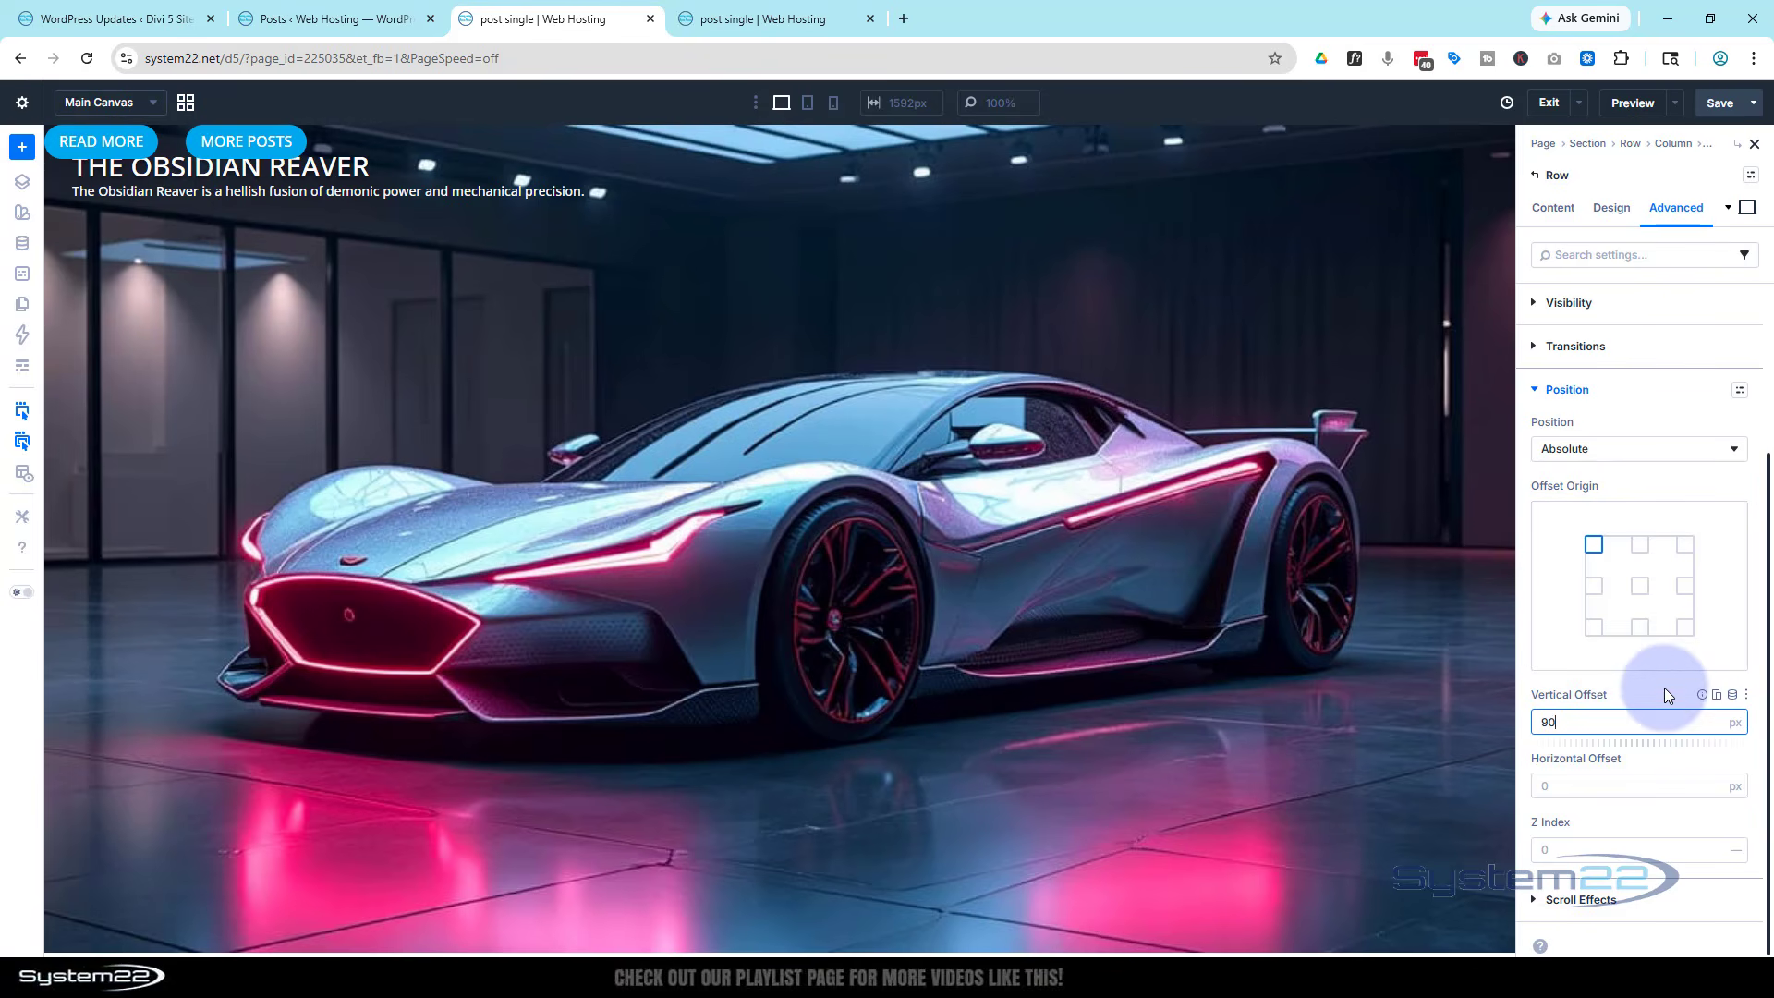
click(1663, 687)
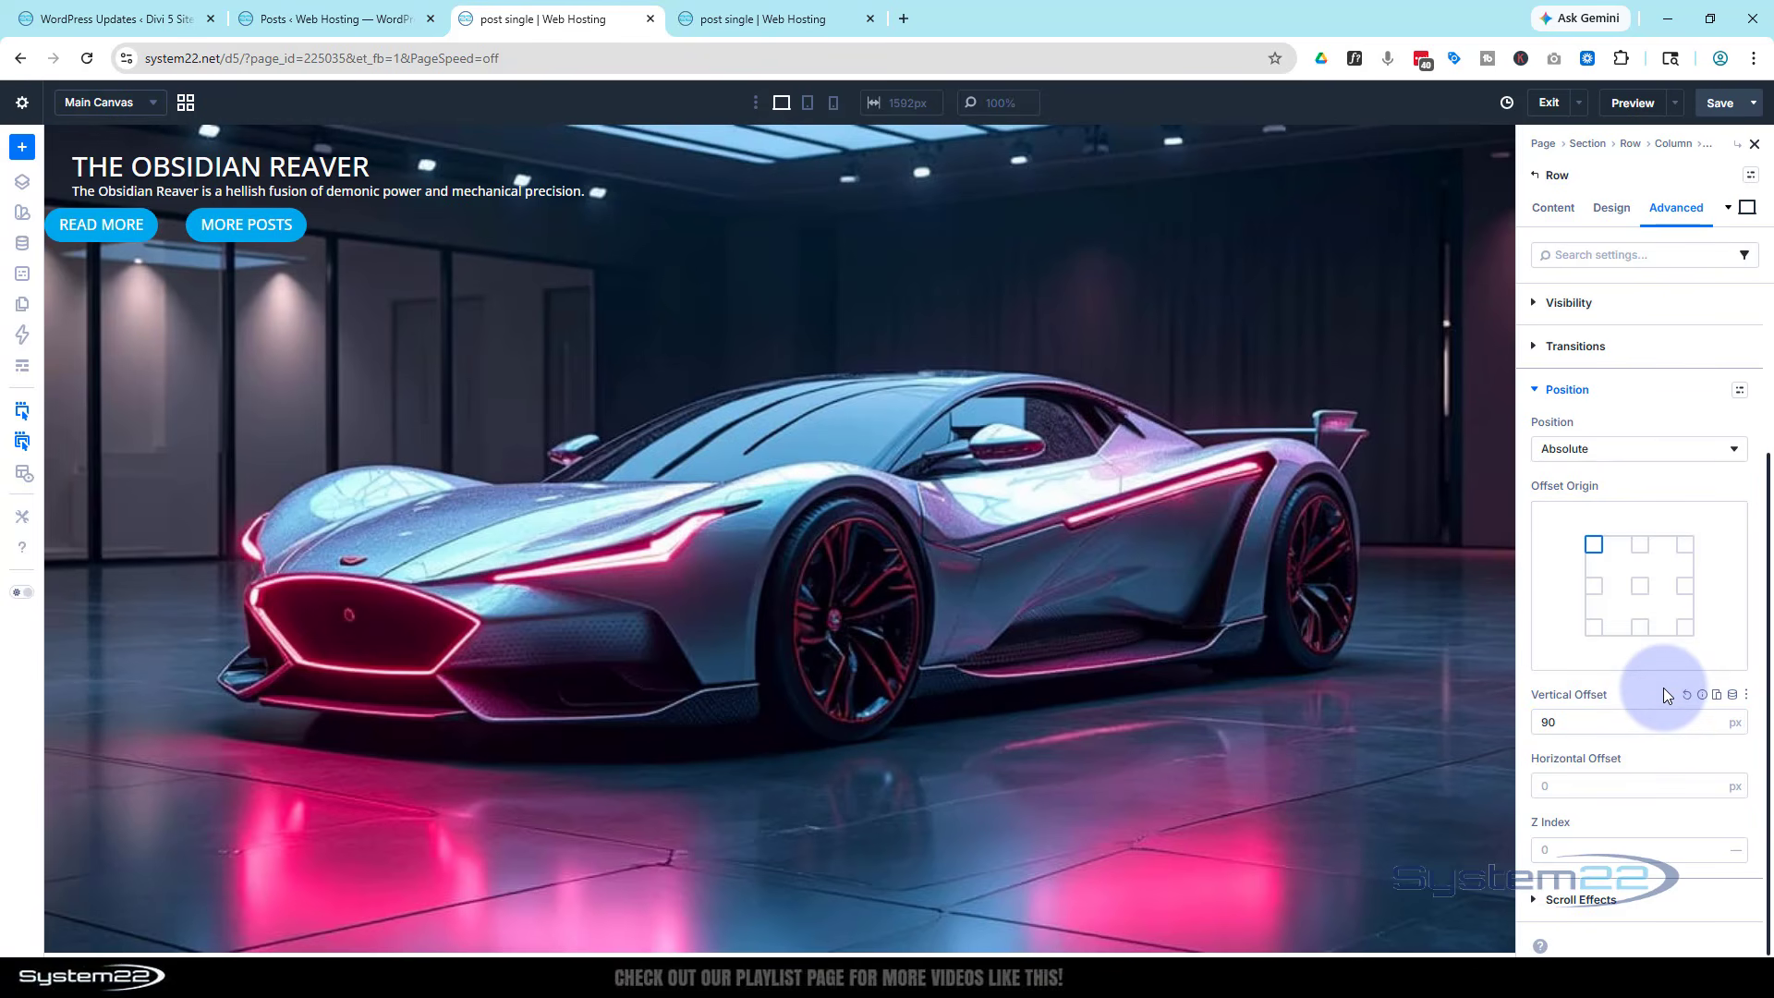
click(1547, 786)
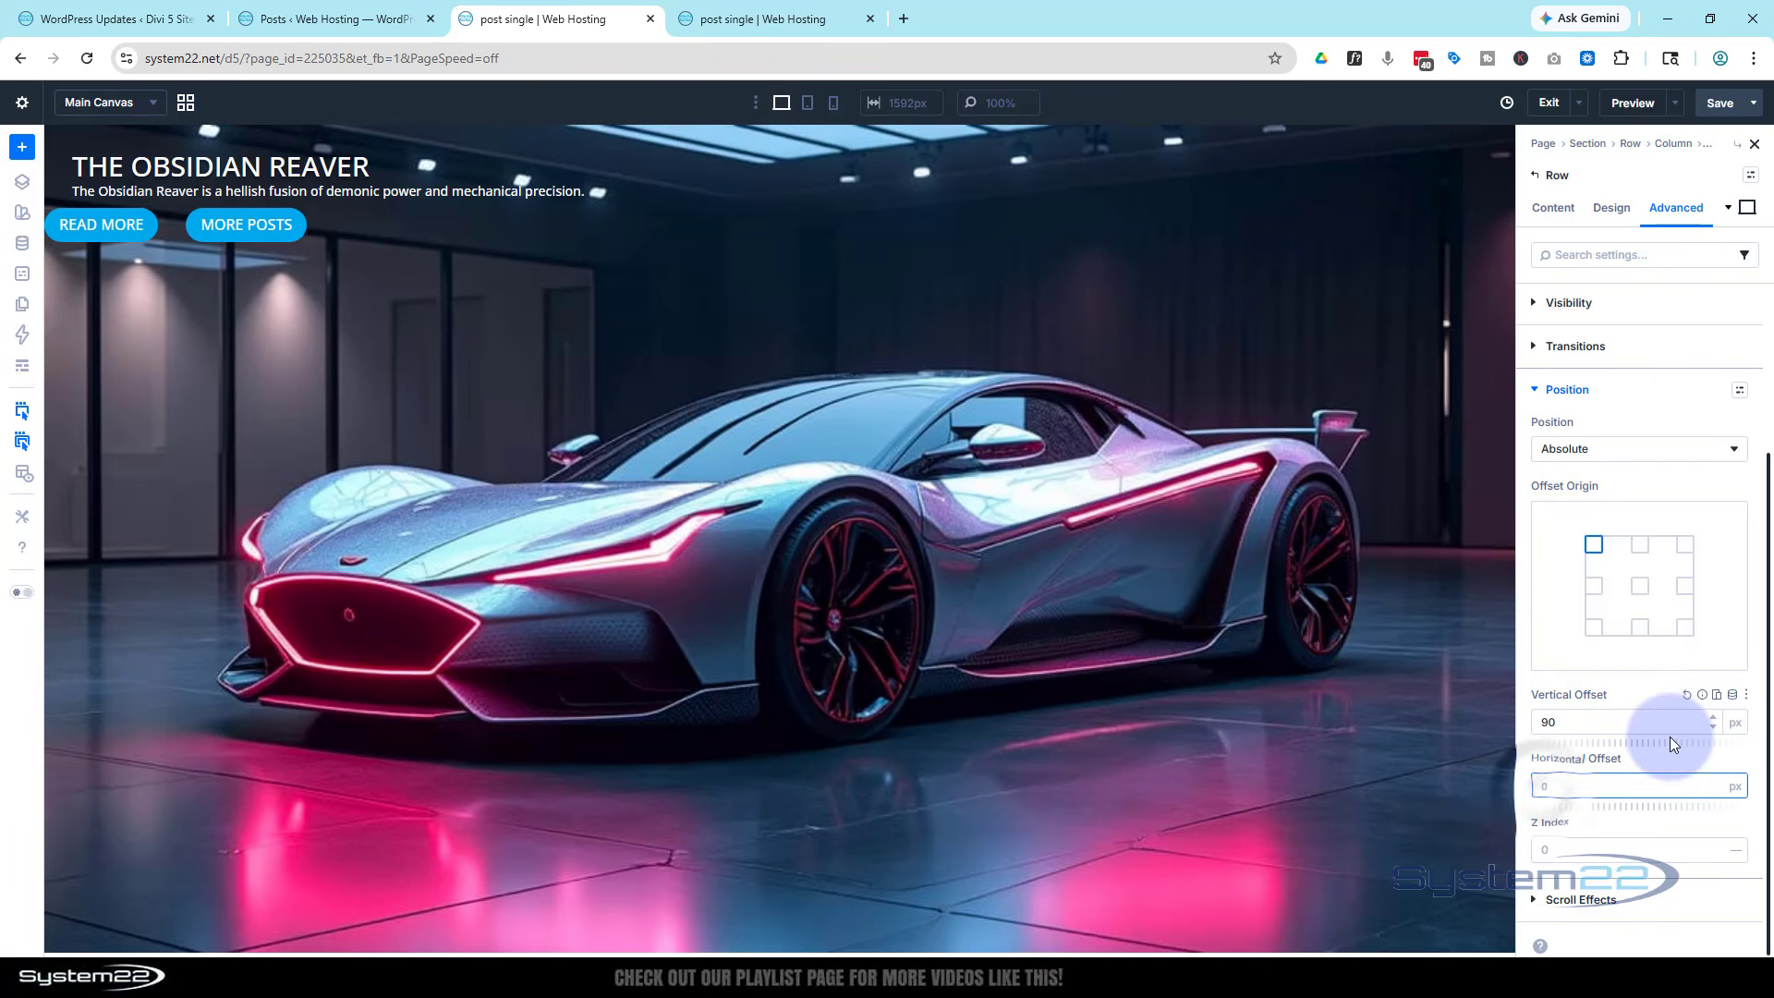
text(30)
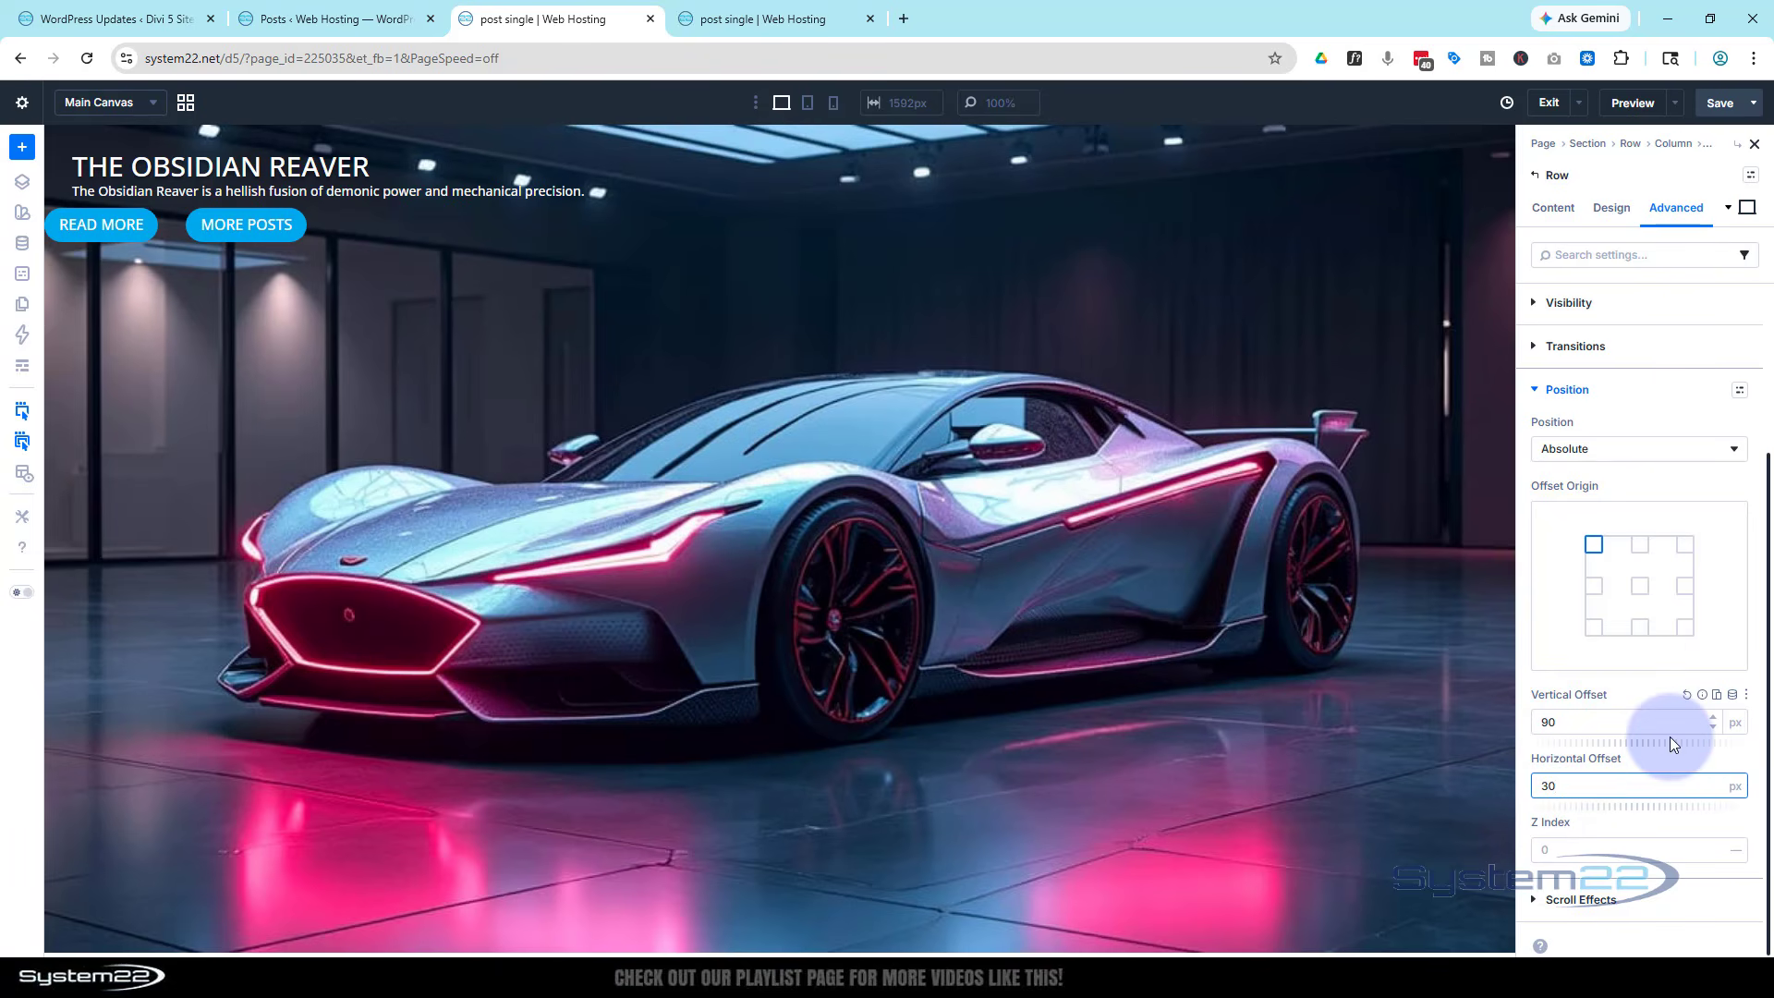
click(1665, 757)
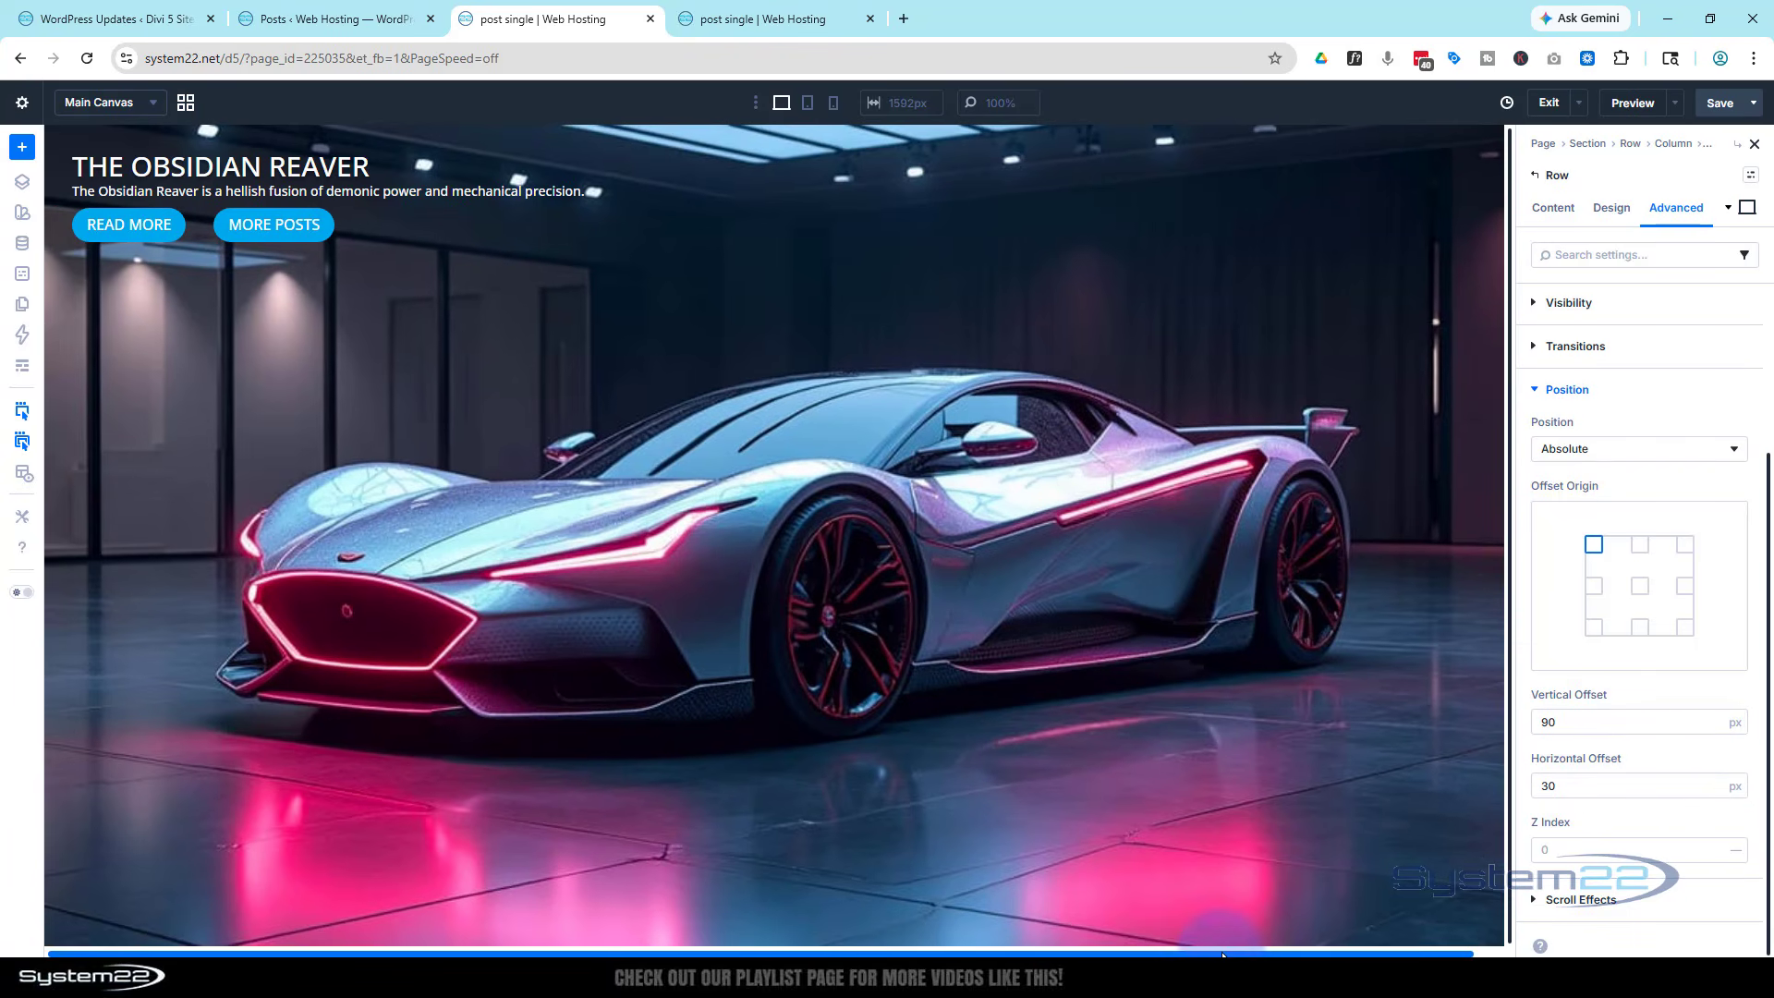
Set the section's Horizontal Overflow to Hidden to remove the sideways scrolling caused by the offset row.
scroll(1234, 954, right, 2)
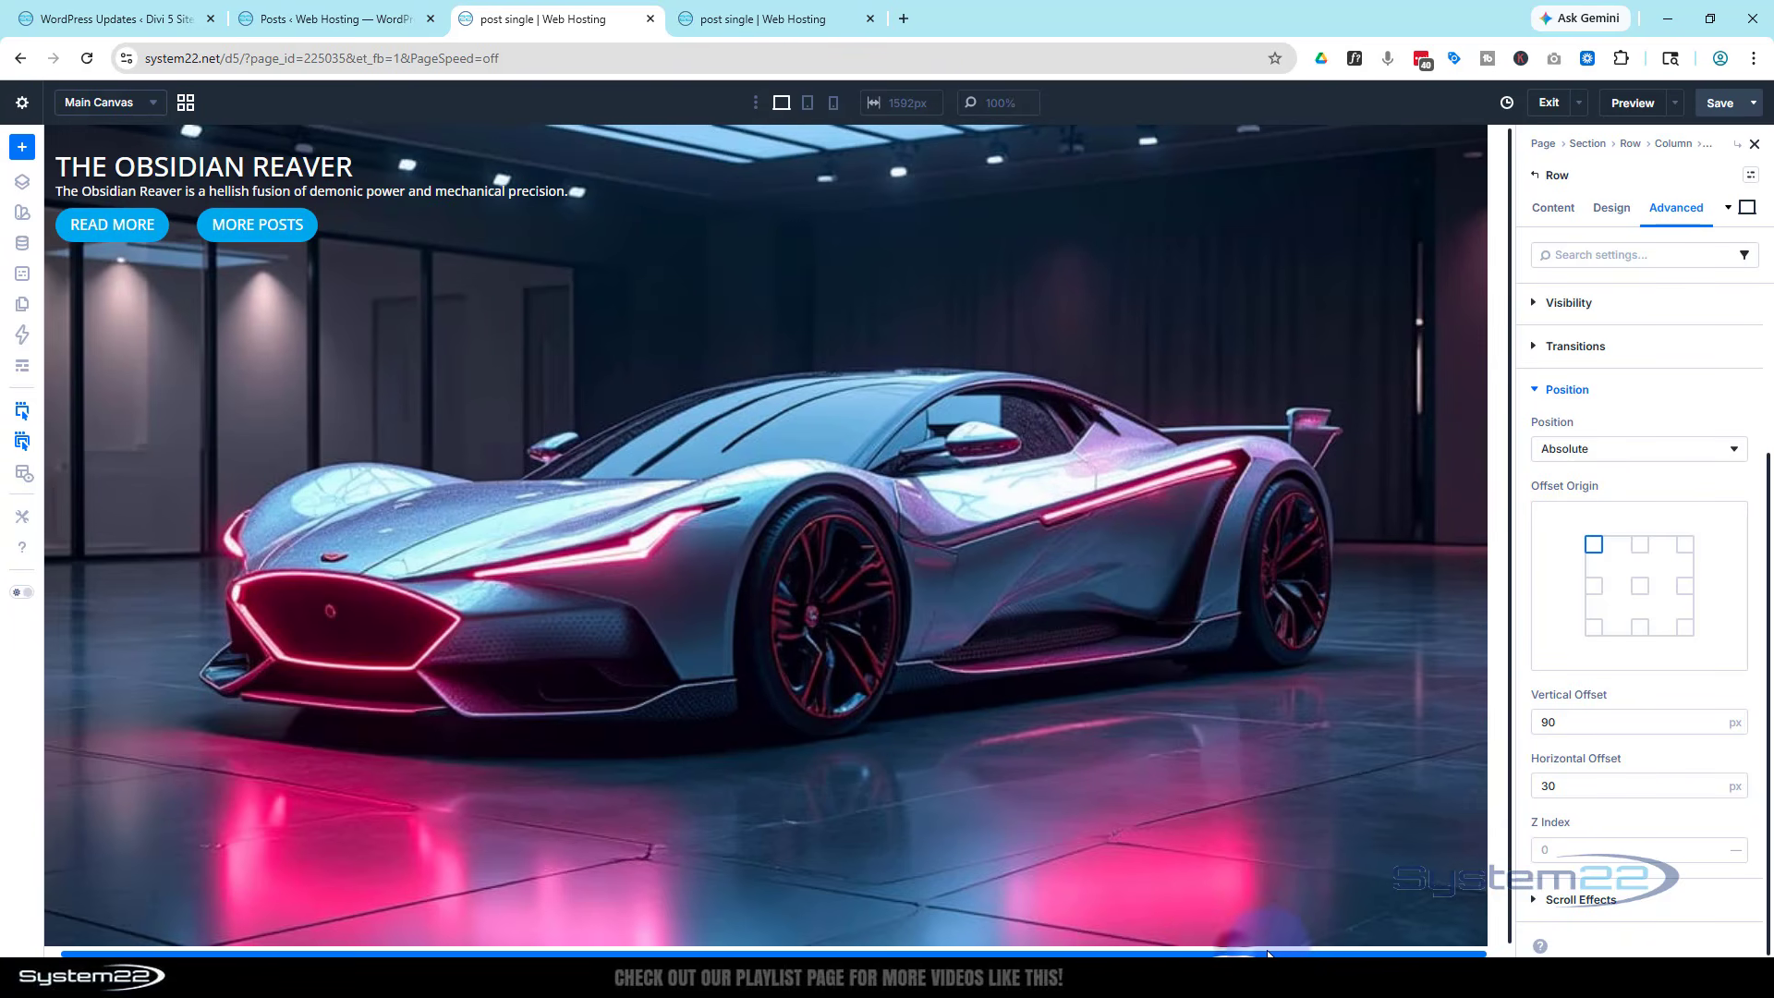
drag(1220, 956, 1164, 954)
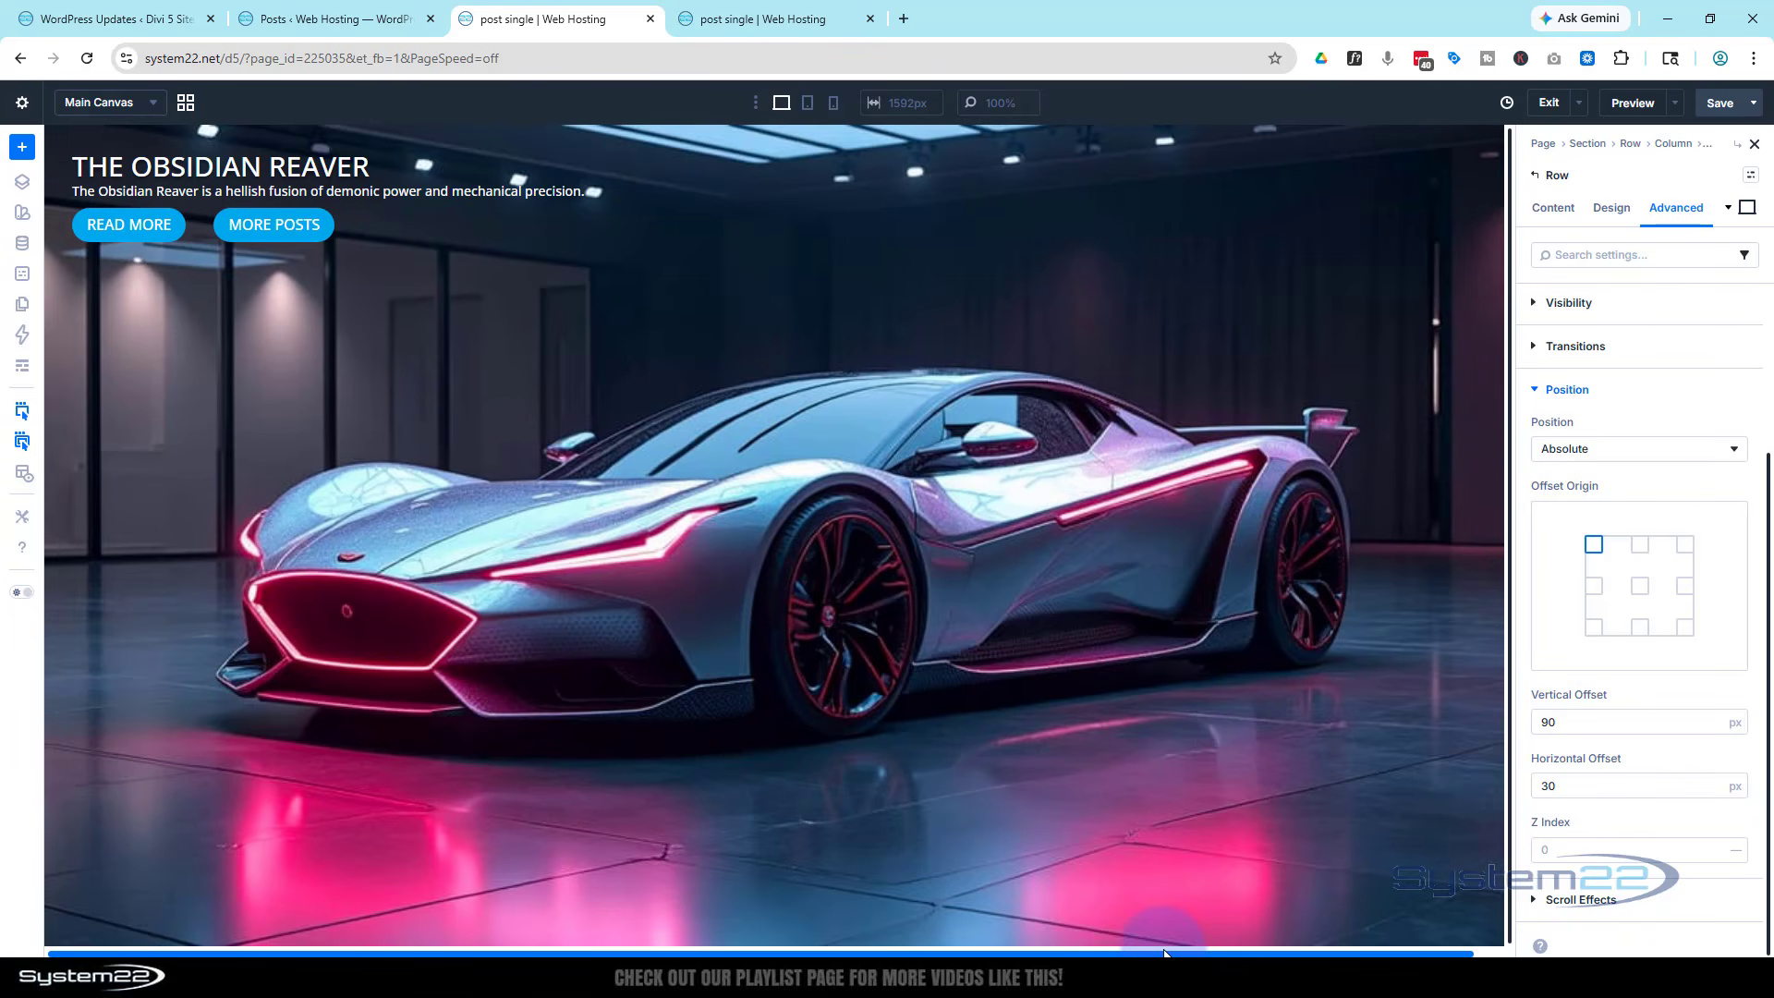
click(1044, 380)
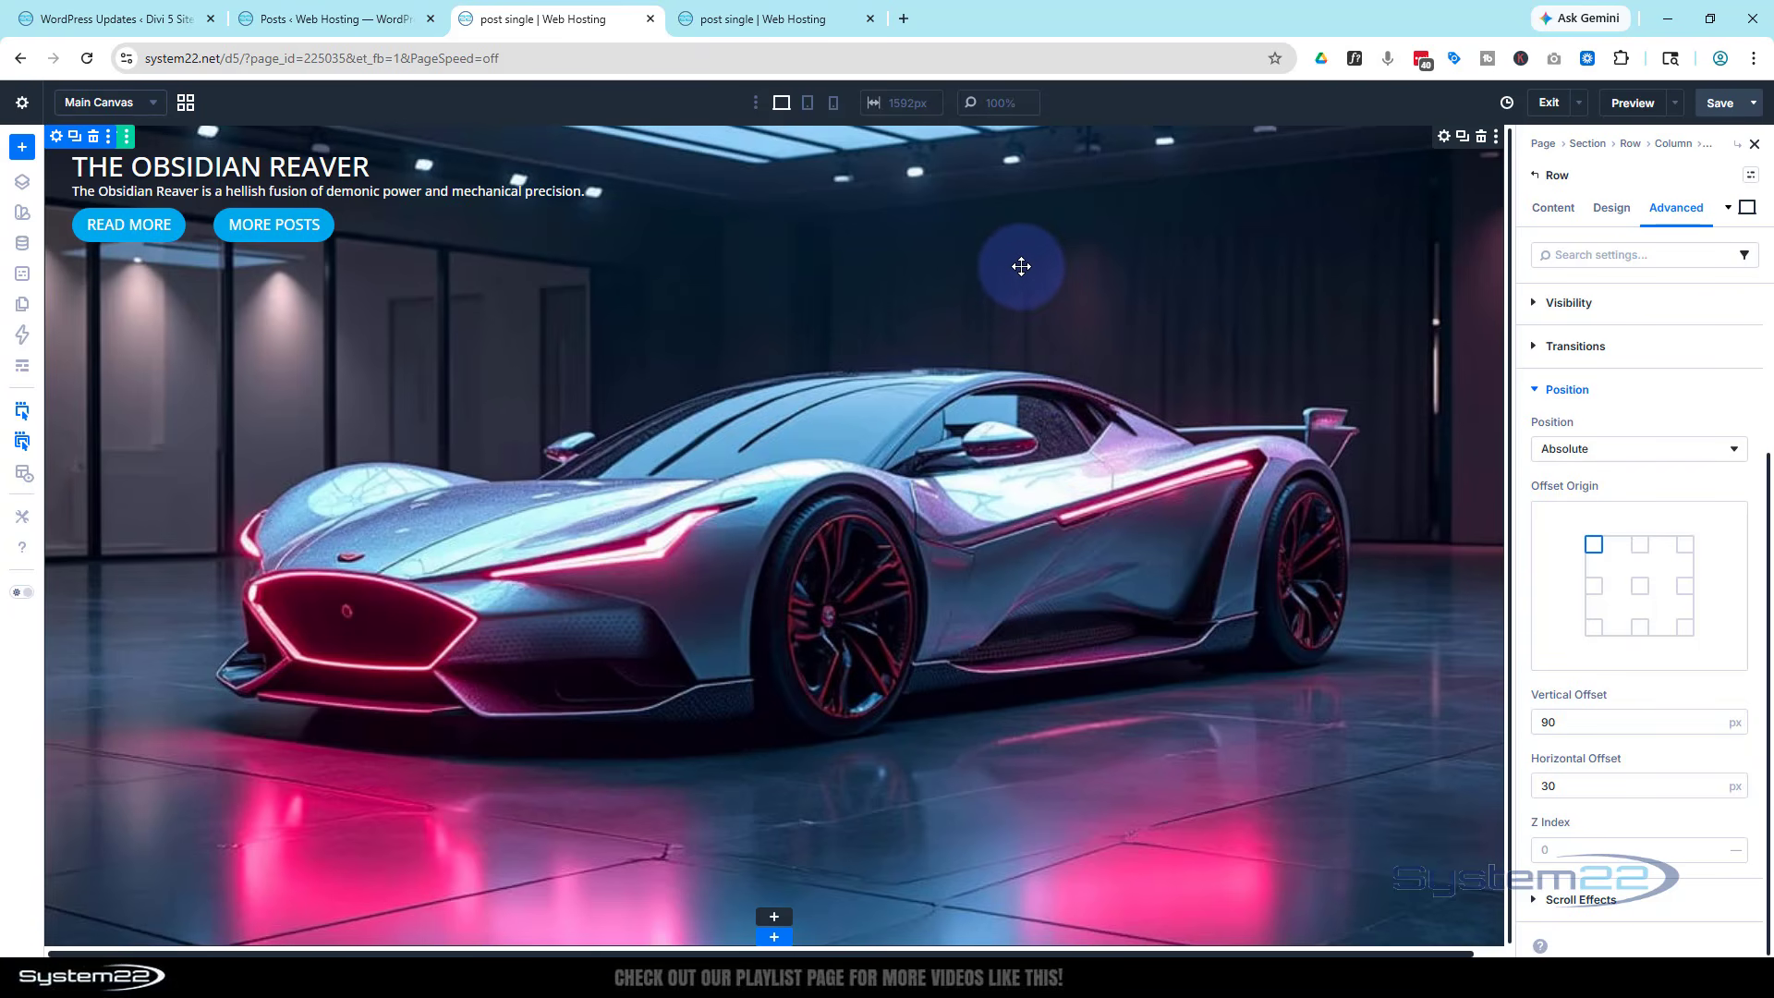
click(57, 138)
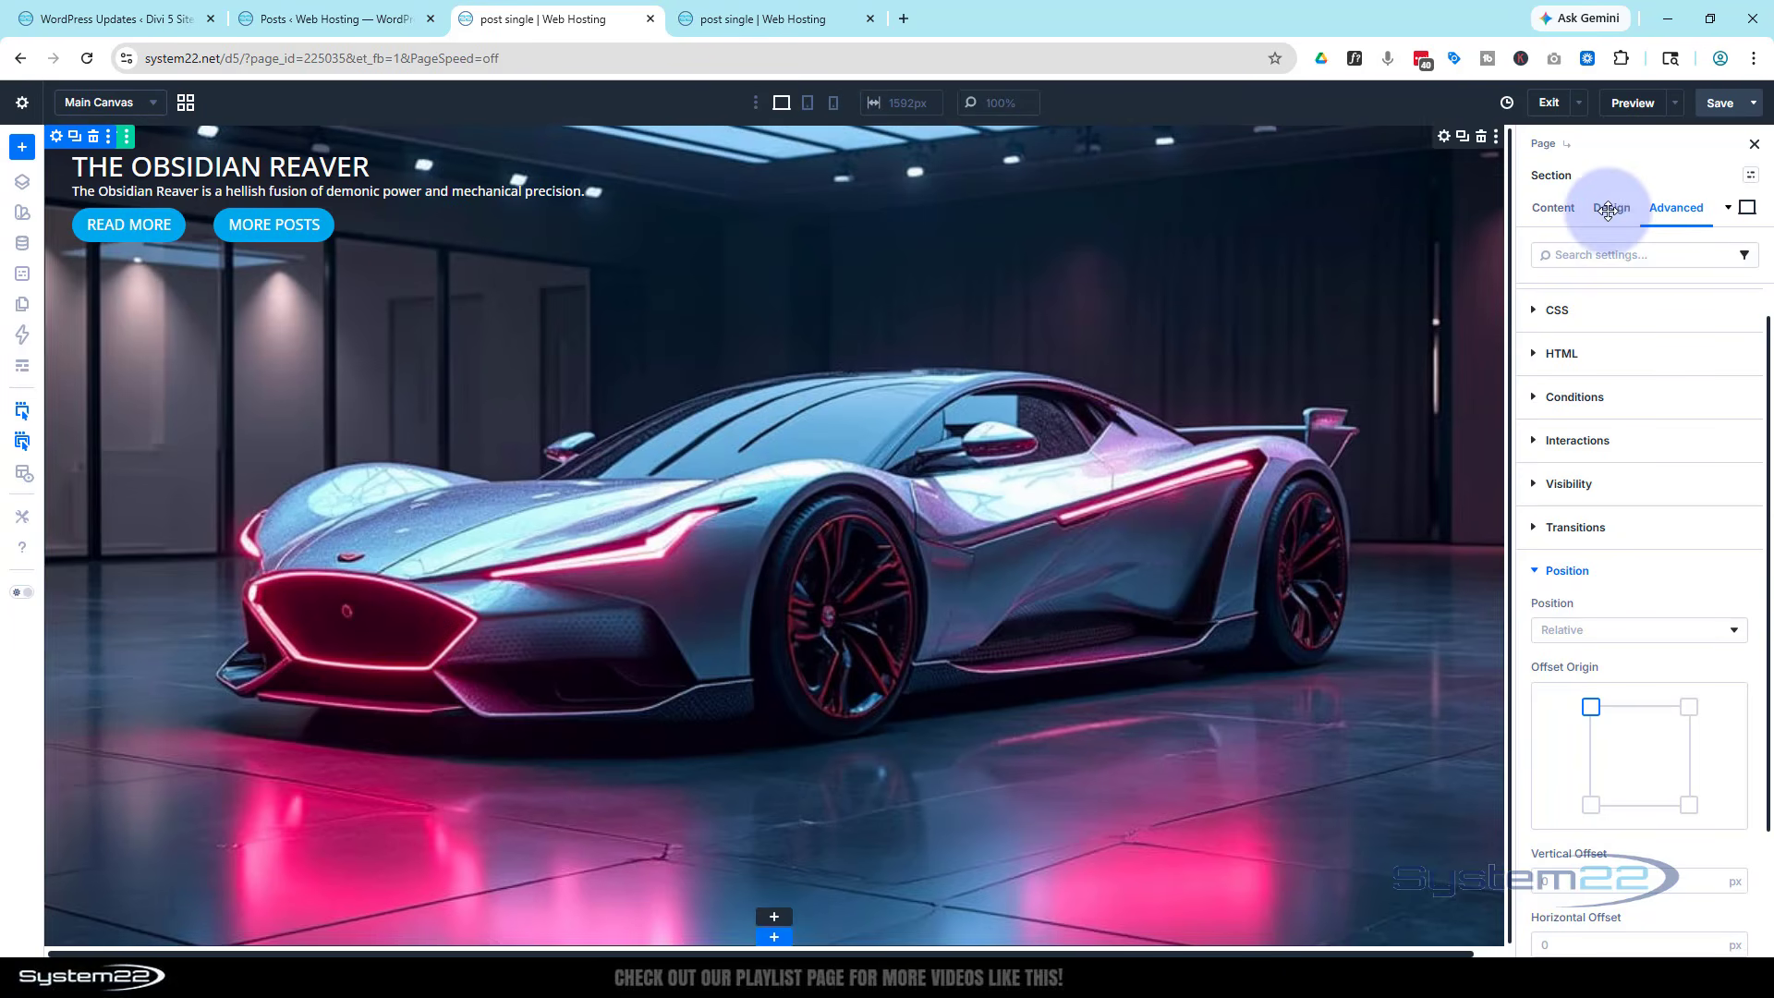
click(1617, 482)
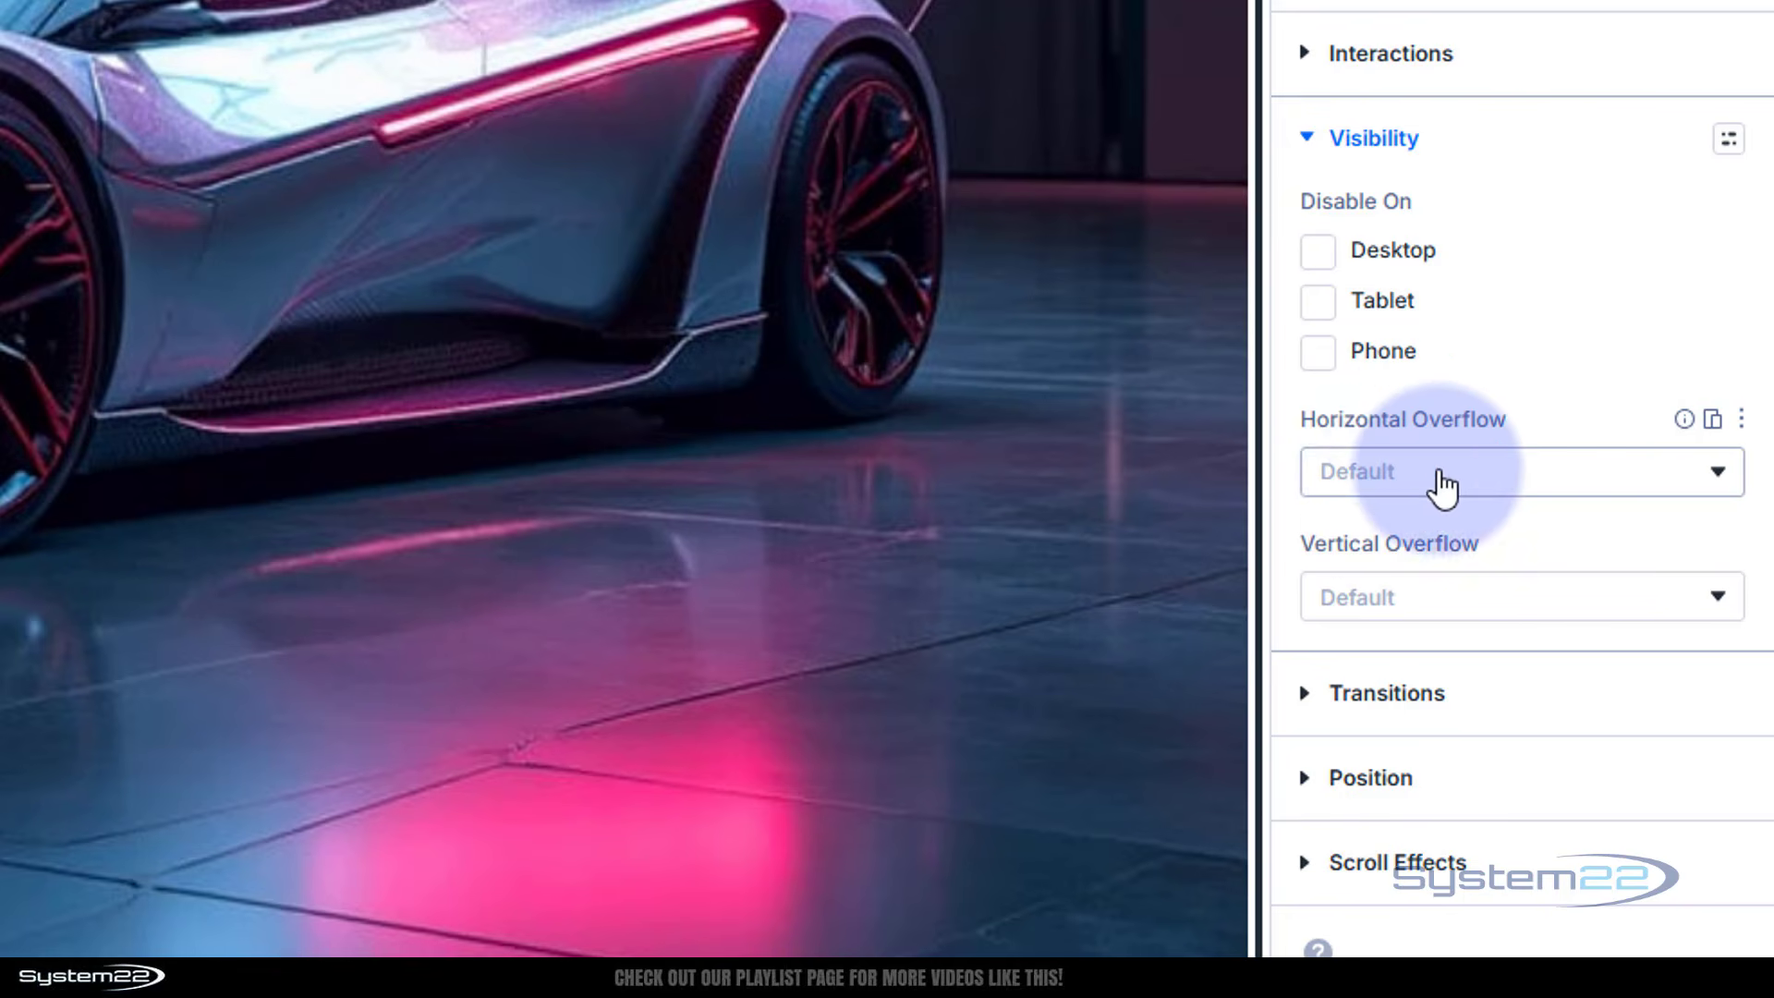
click(1452, 473)
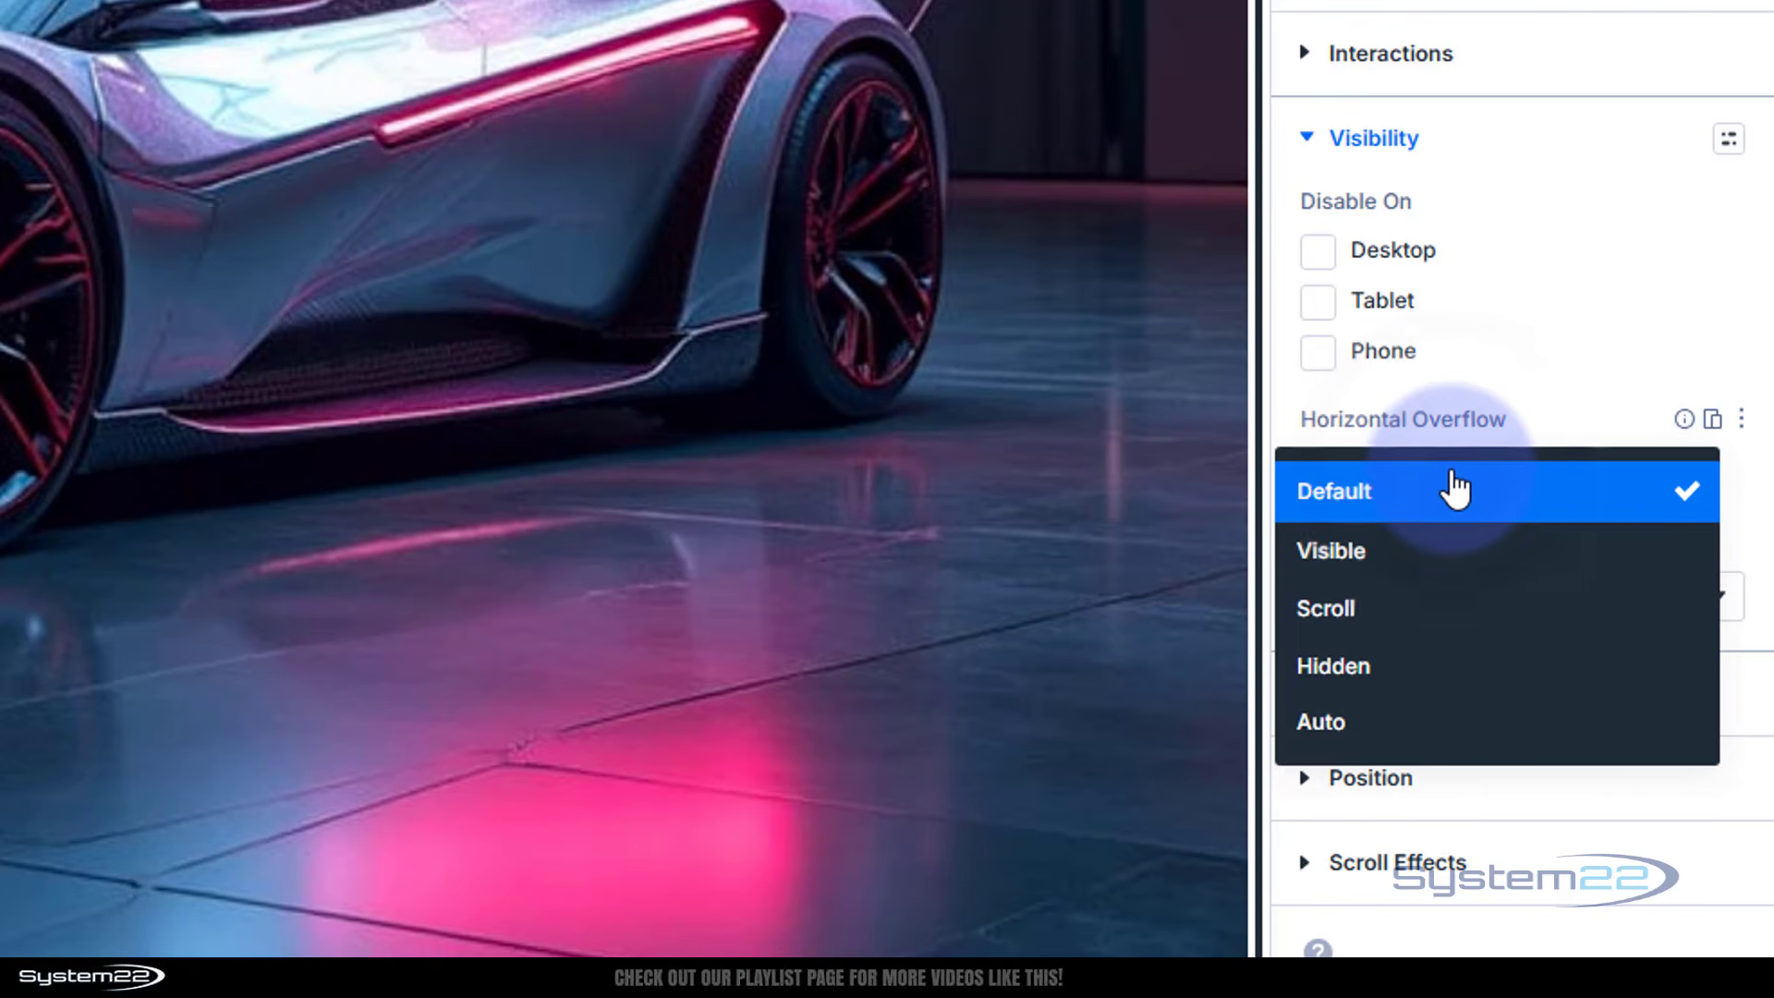
click(1397, 674)
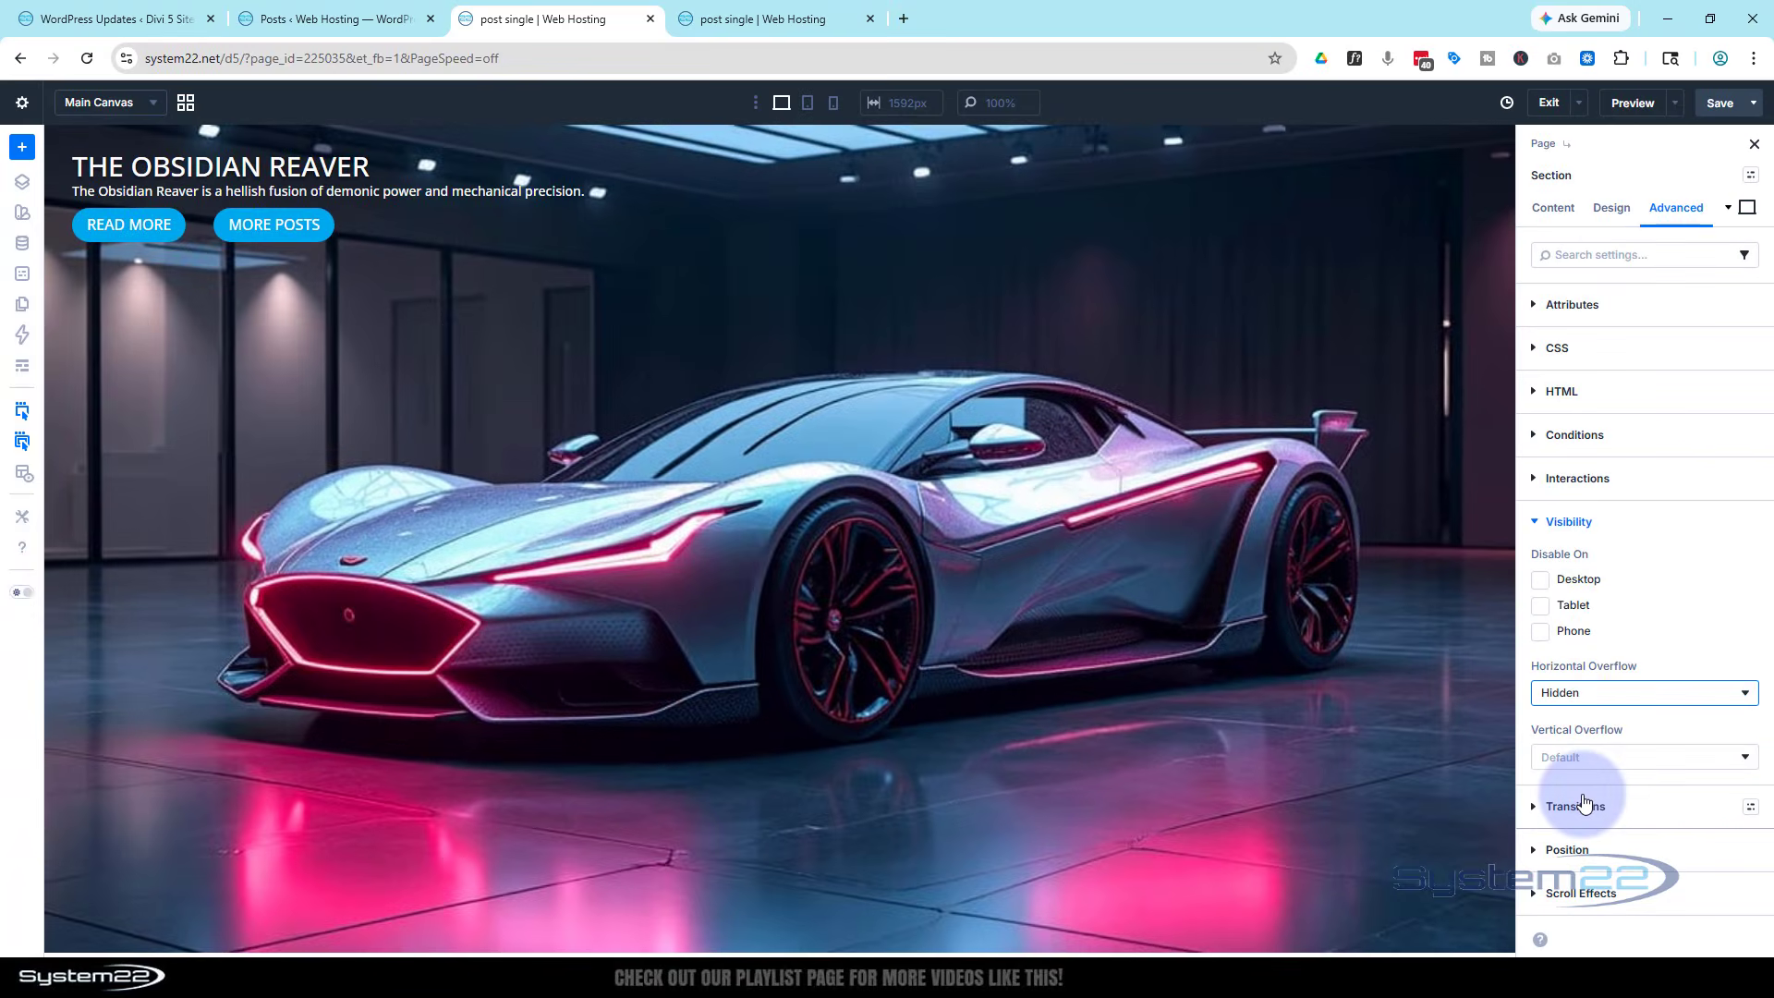
Close the old preview tab, save the page and preview it on the front end.
click(868, 19)
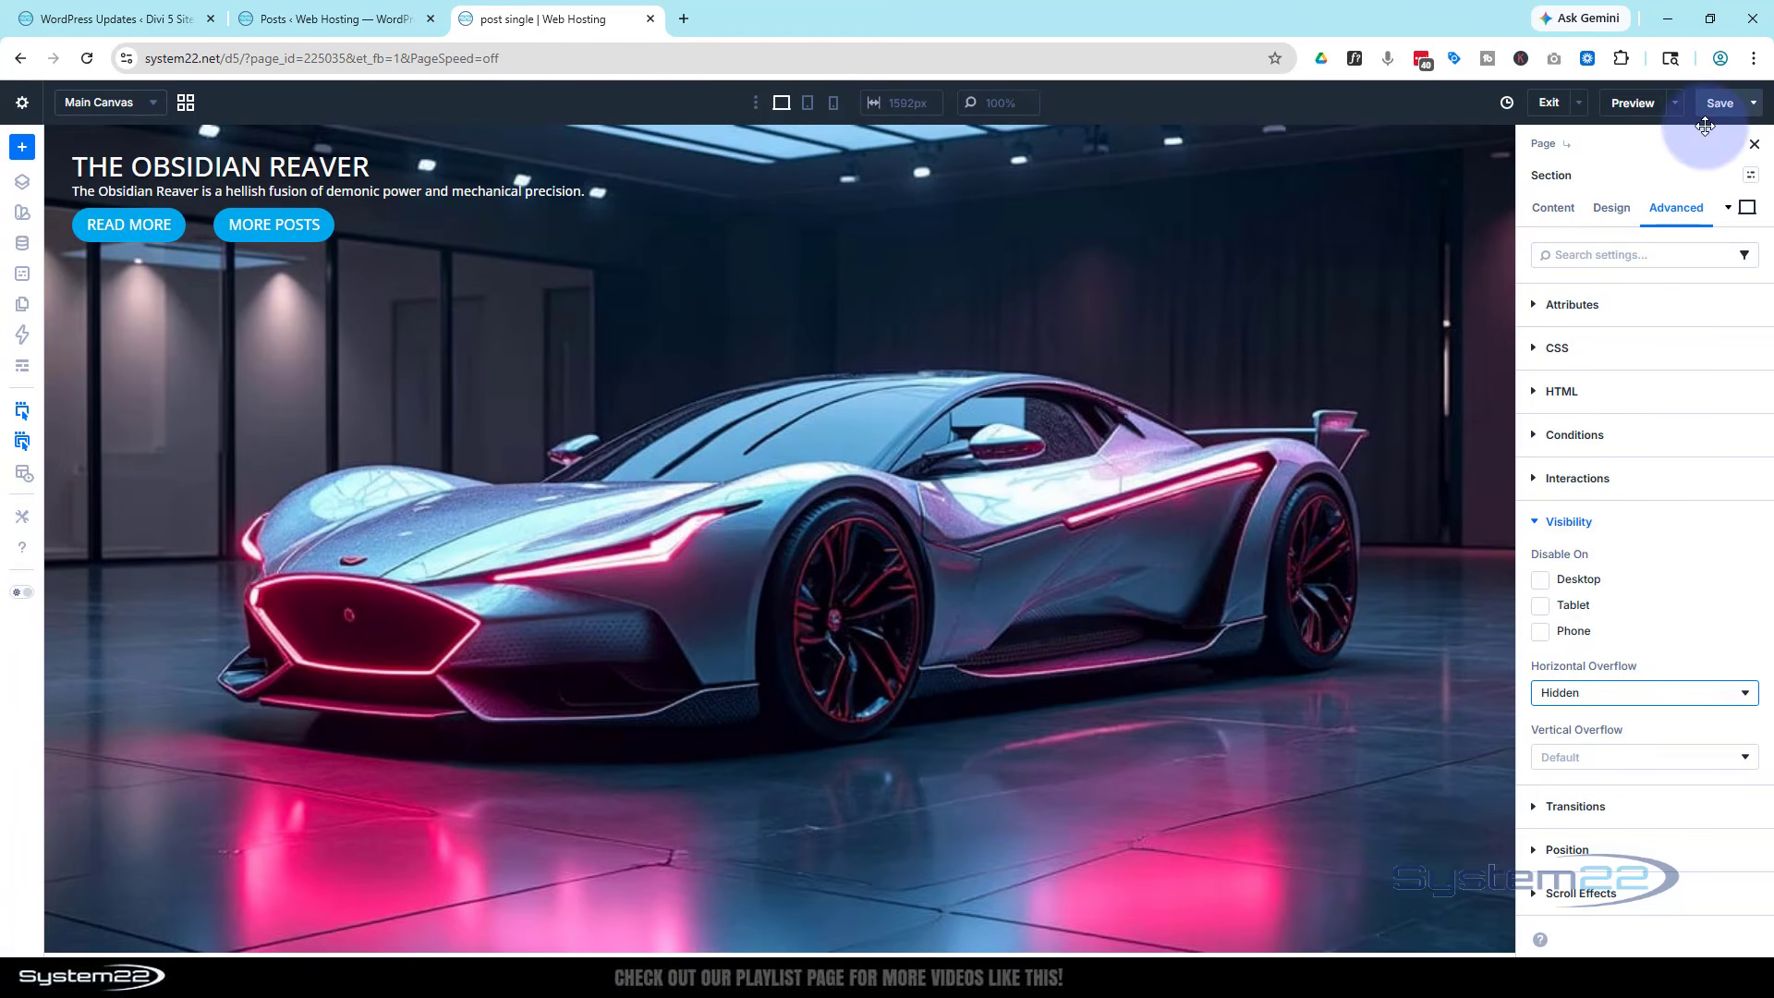
click(1732, 109)
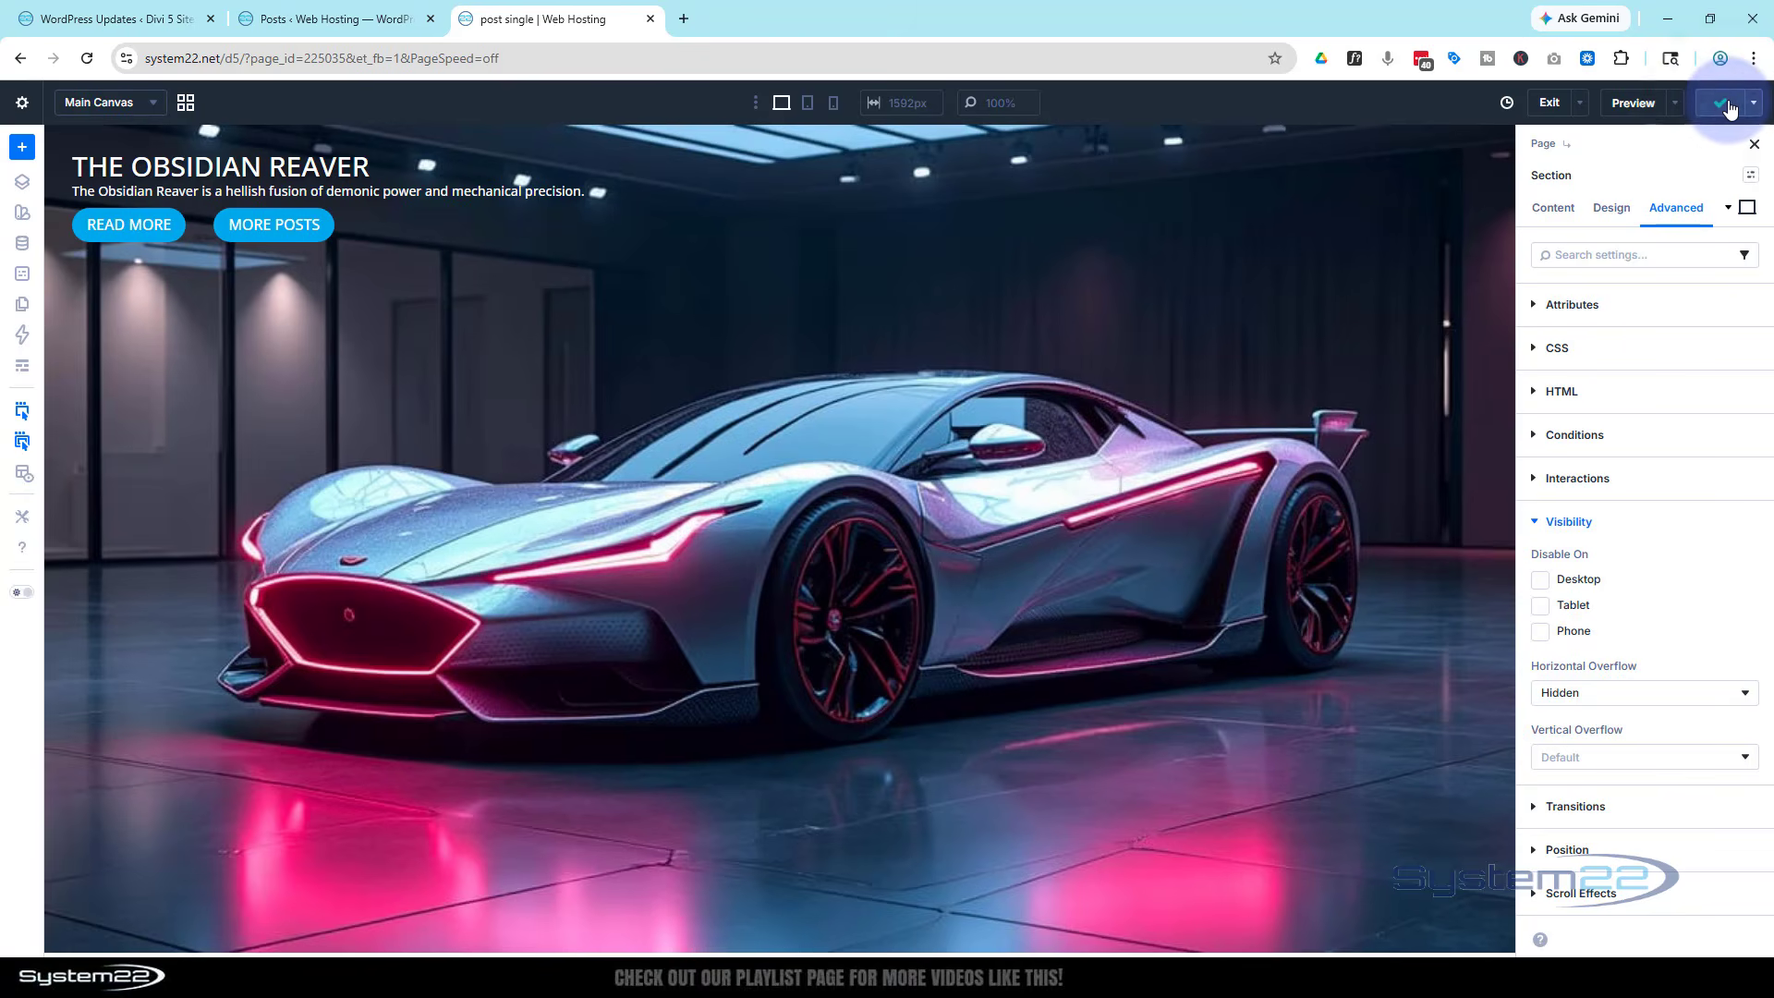
click(1673, 103)
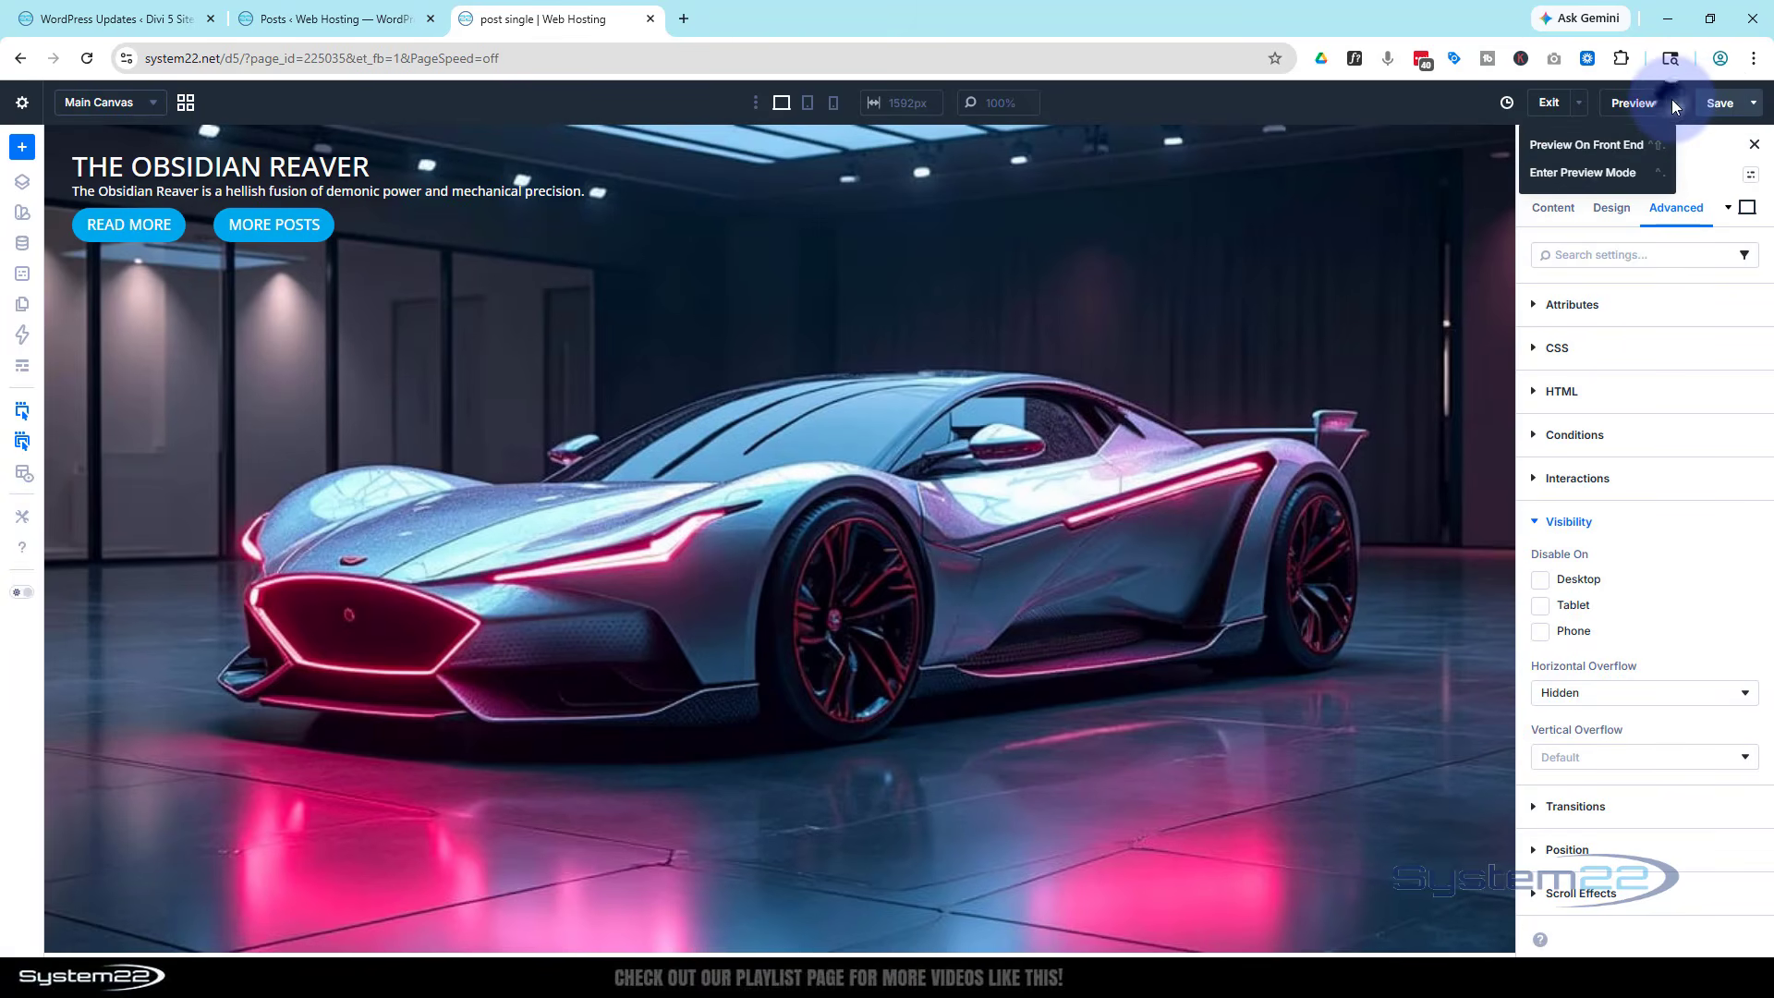
click(1619, 146)
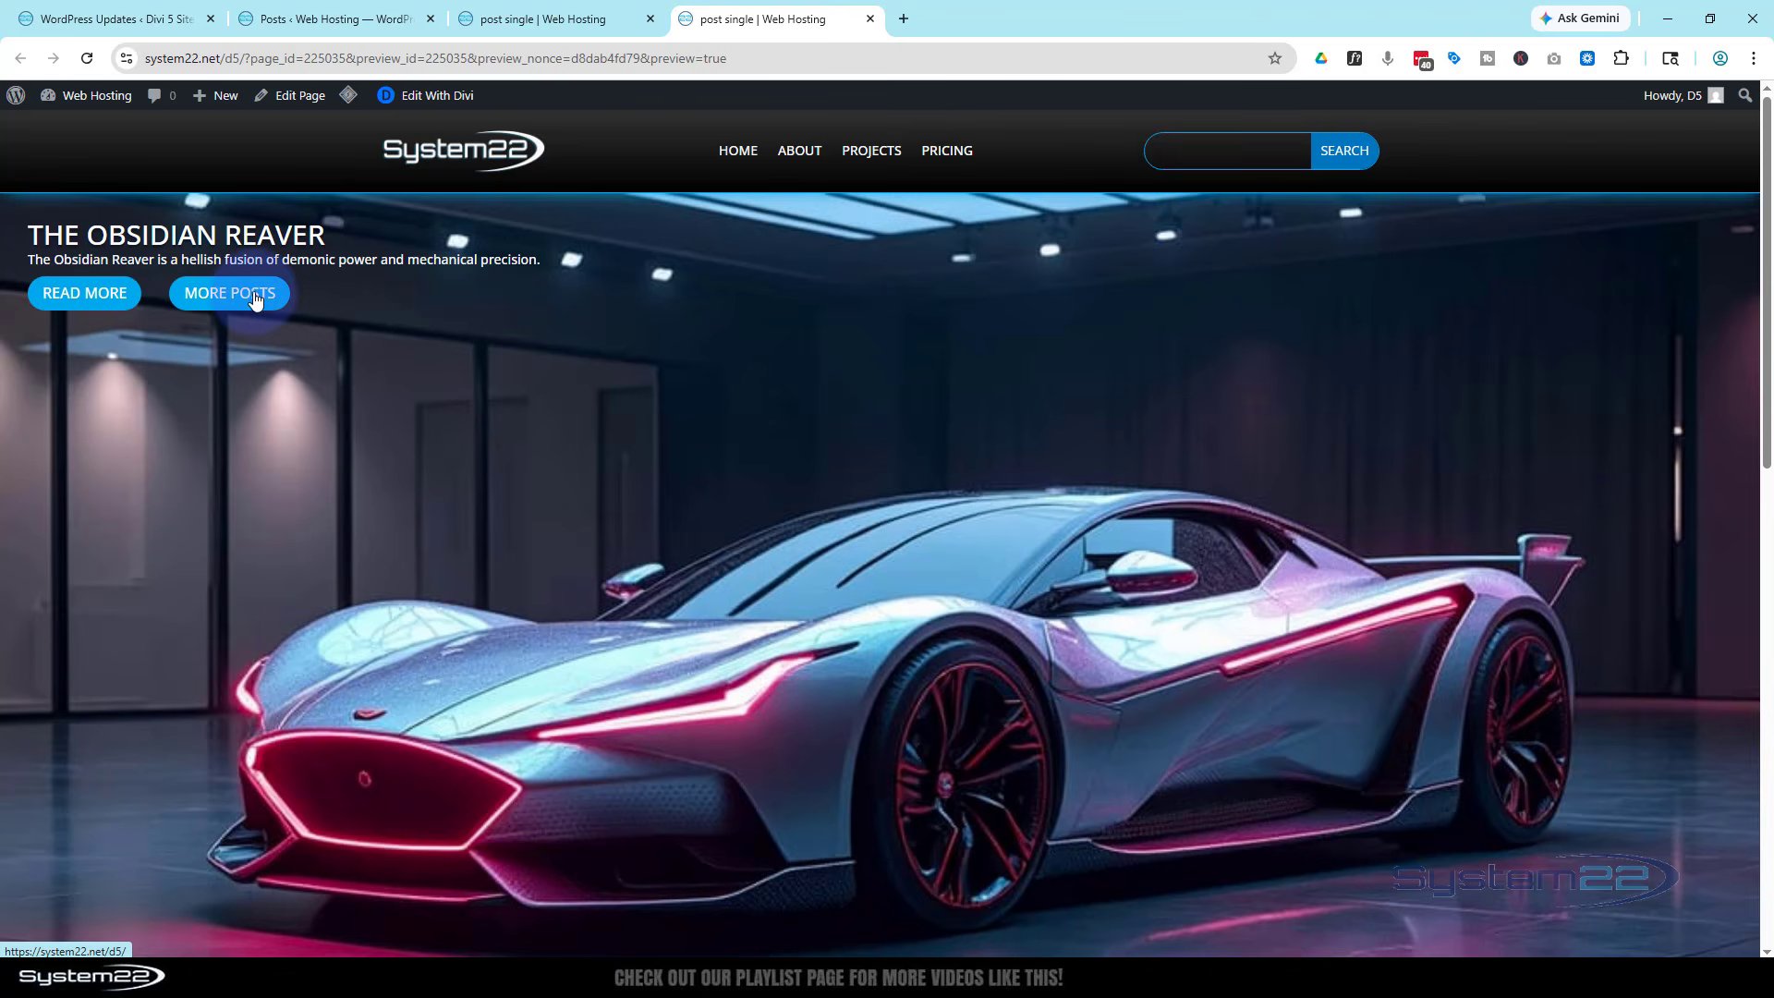
Test the Read More and More Posts links on the Obsidian Reaver preview, returning to the preview page.
click(101, 296)
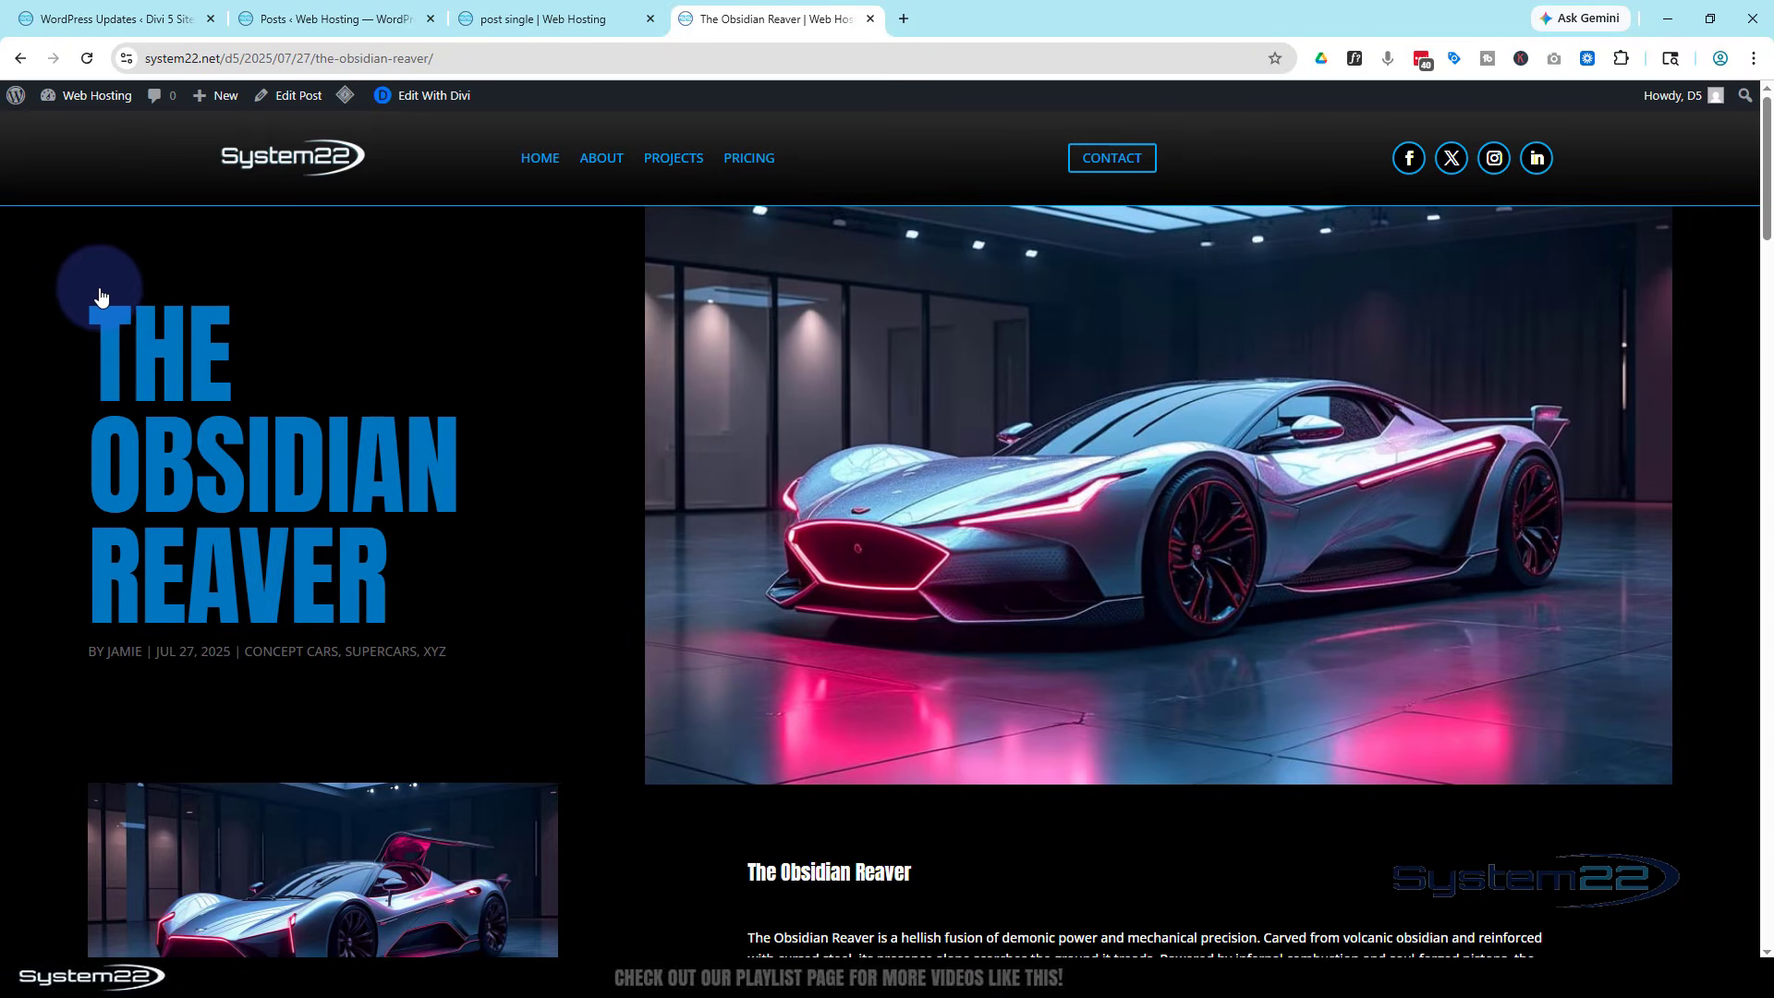
click(21, 59)
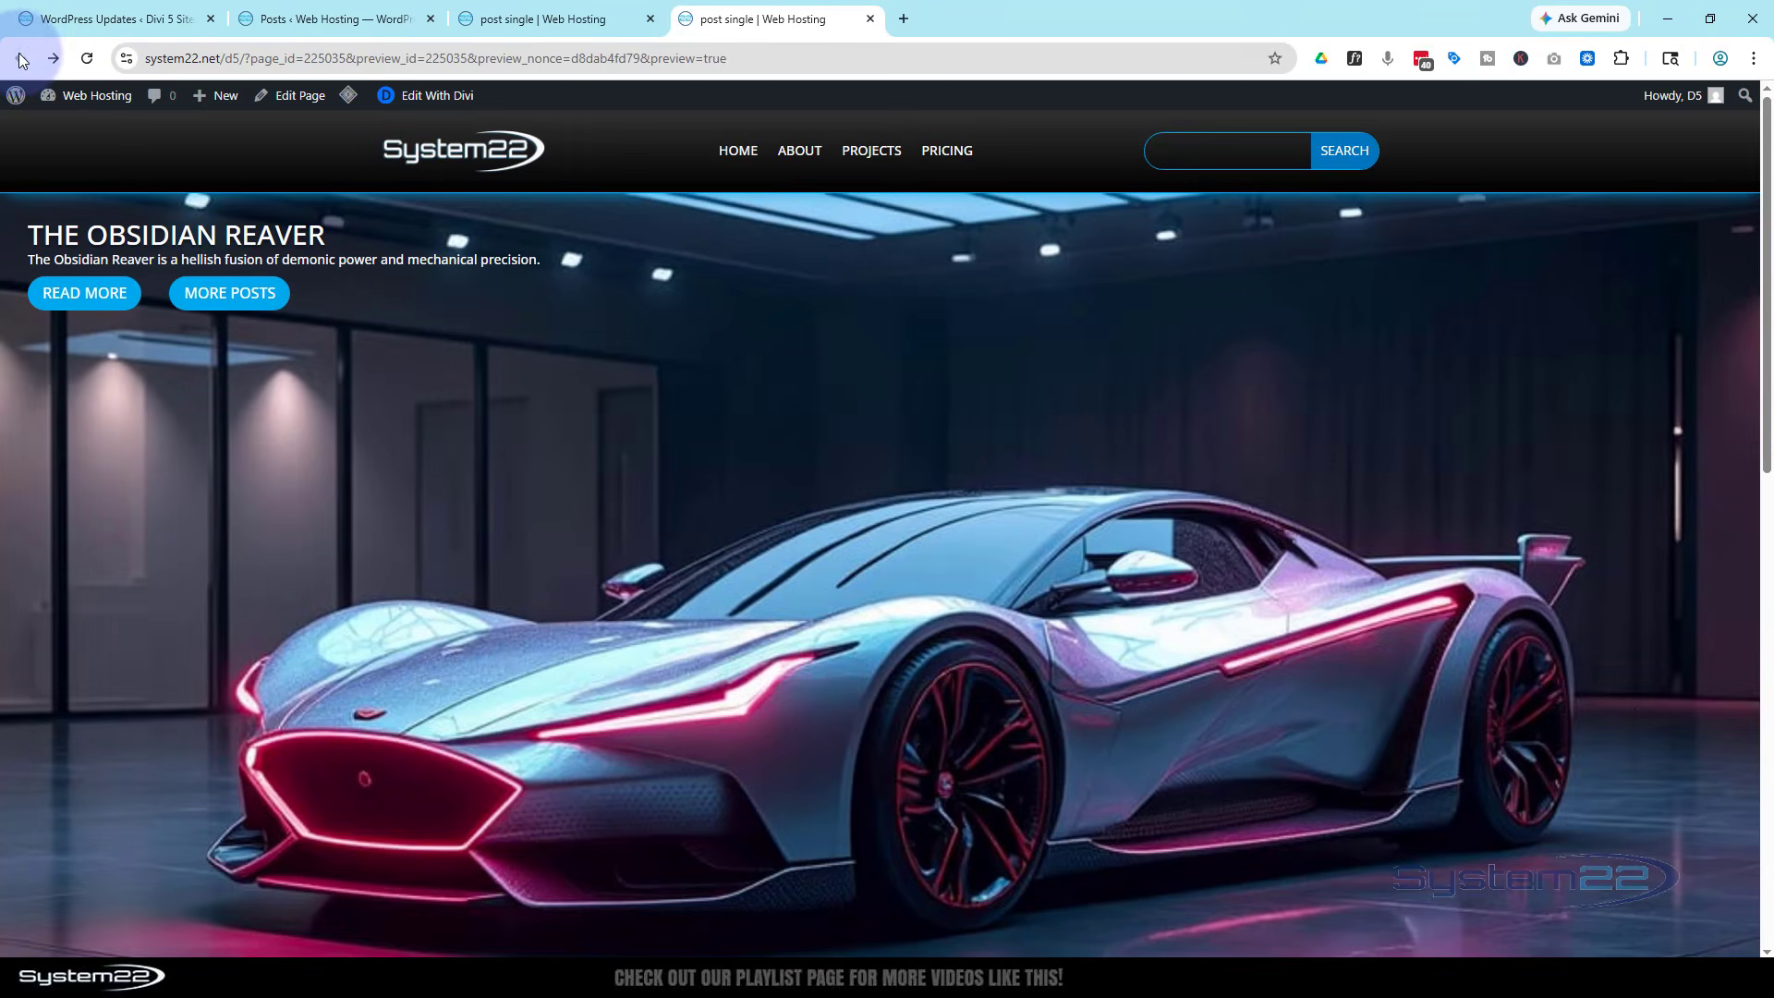
click(230, 306)
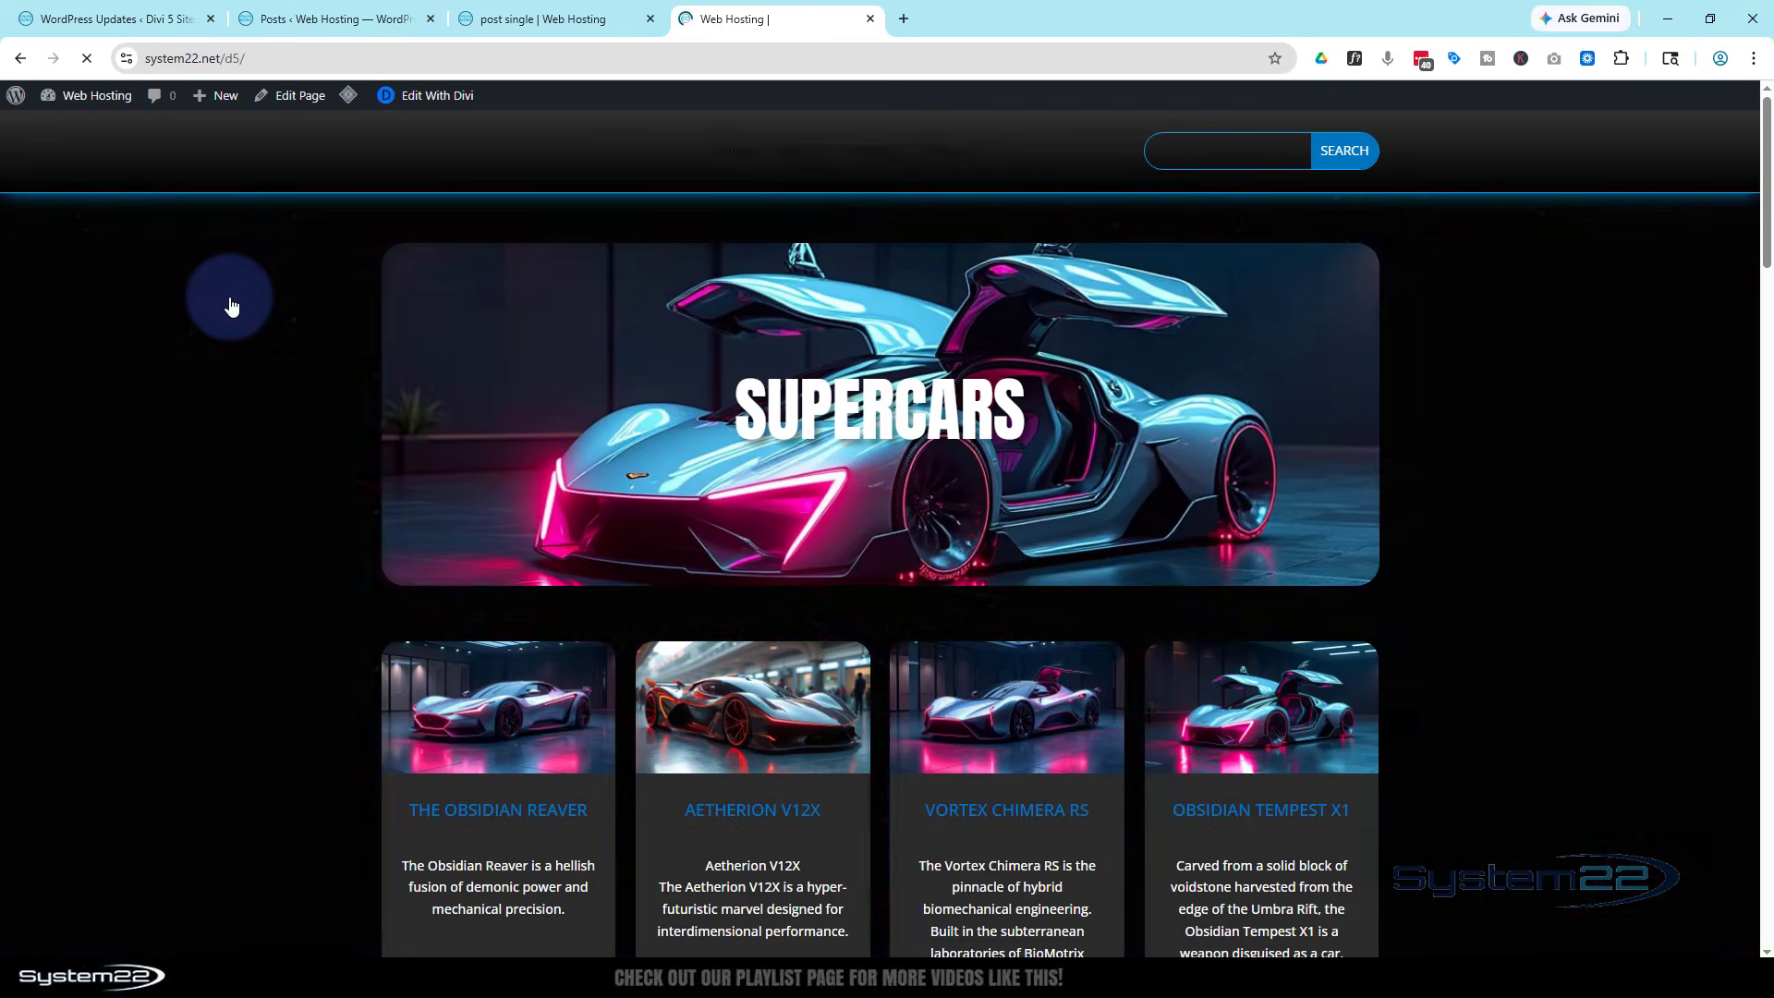
scroll(261, 456, down, 8)
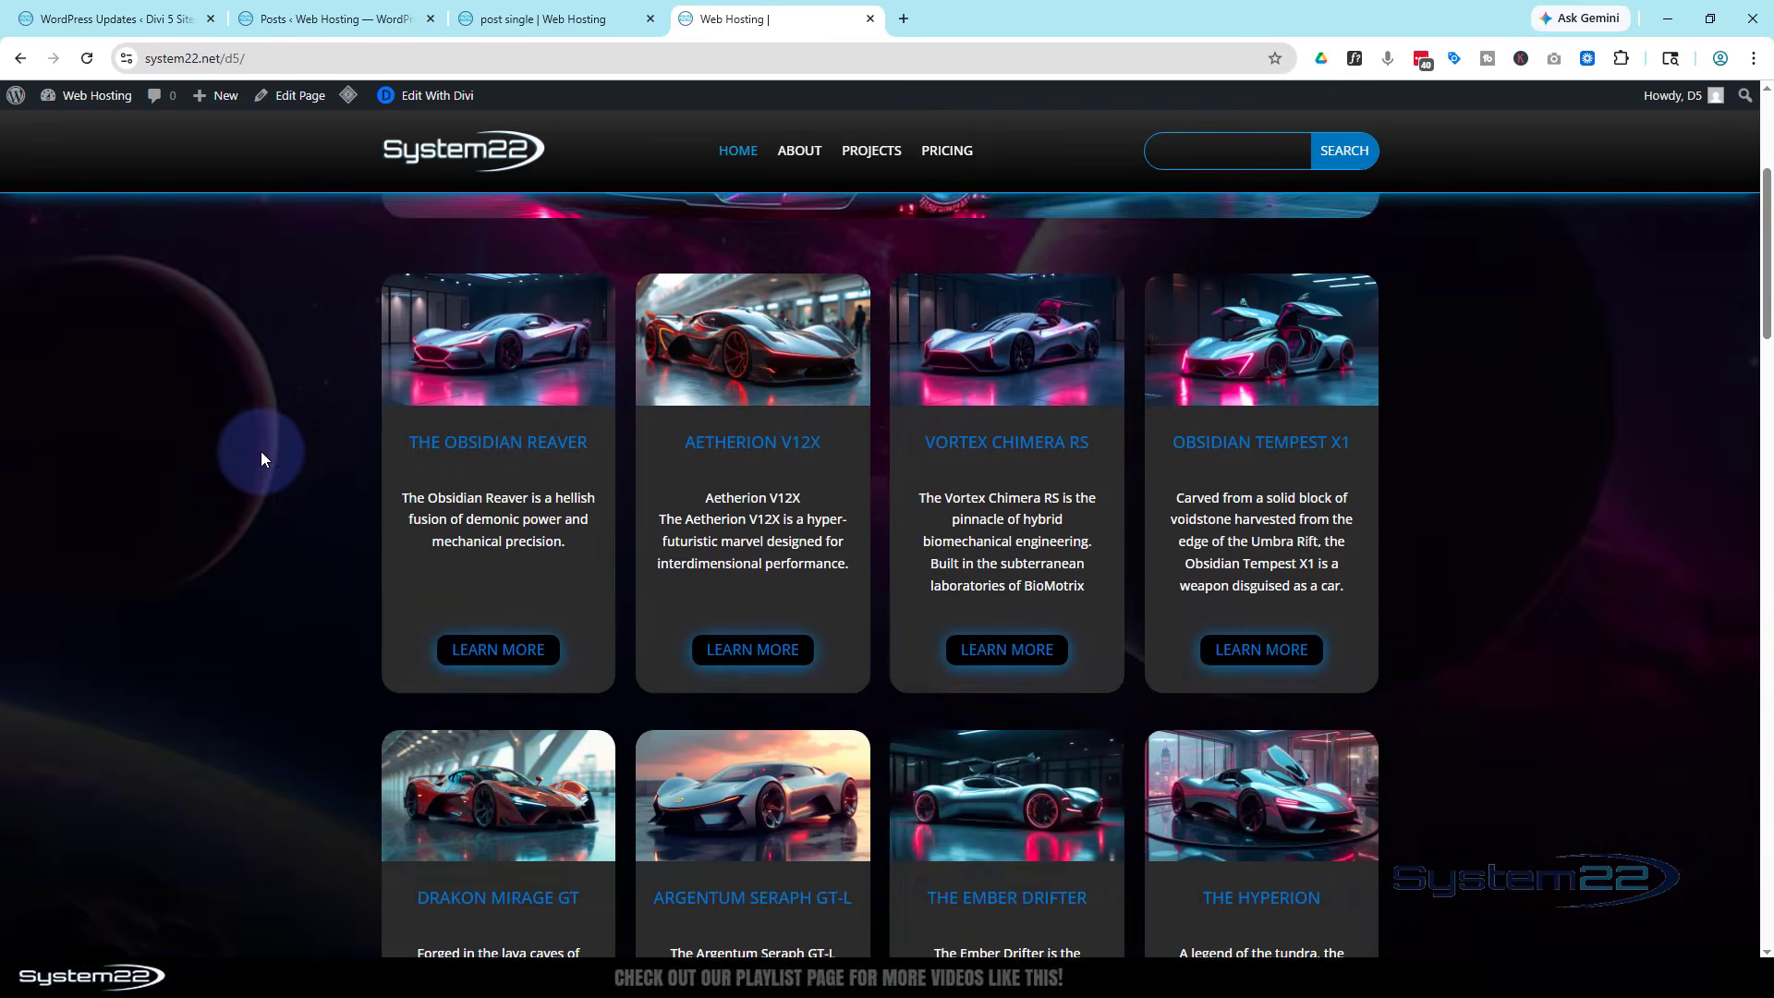
scroll(261, 451, up, 8)
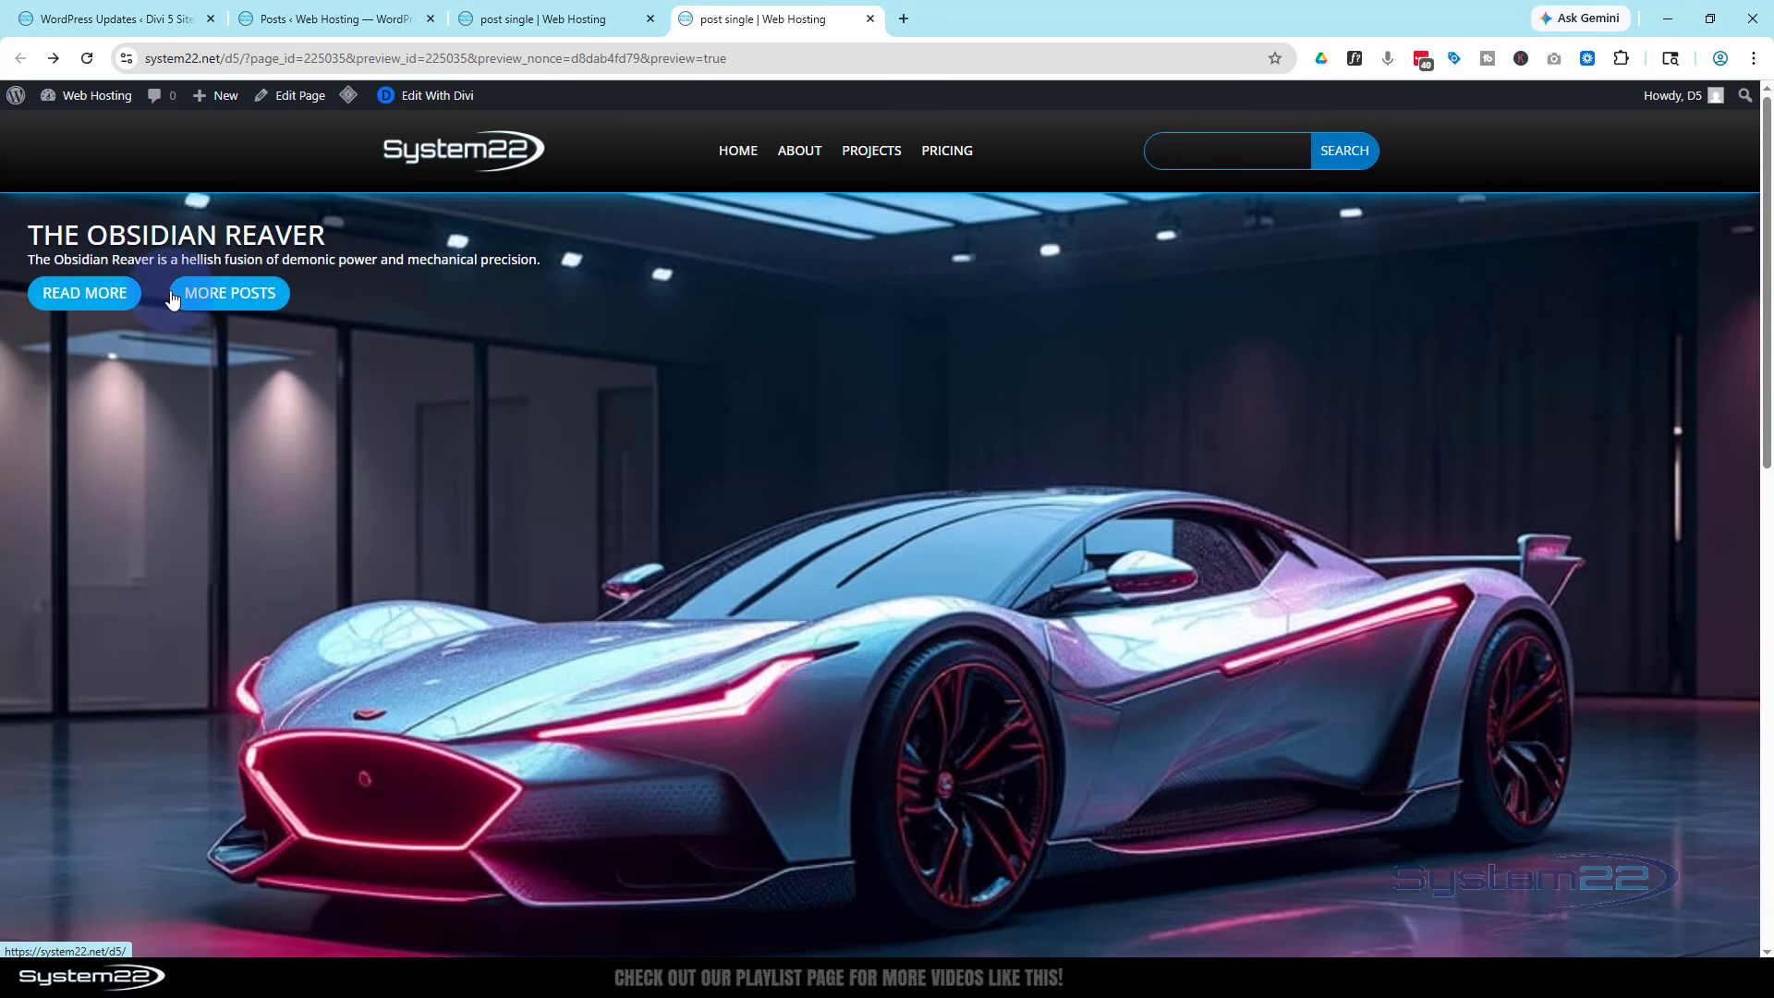
In the WordPress posts list, quick edit Drakon Mirage GT to set its publish month to 09-Sep and update it.
click(334, 19)
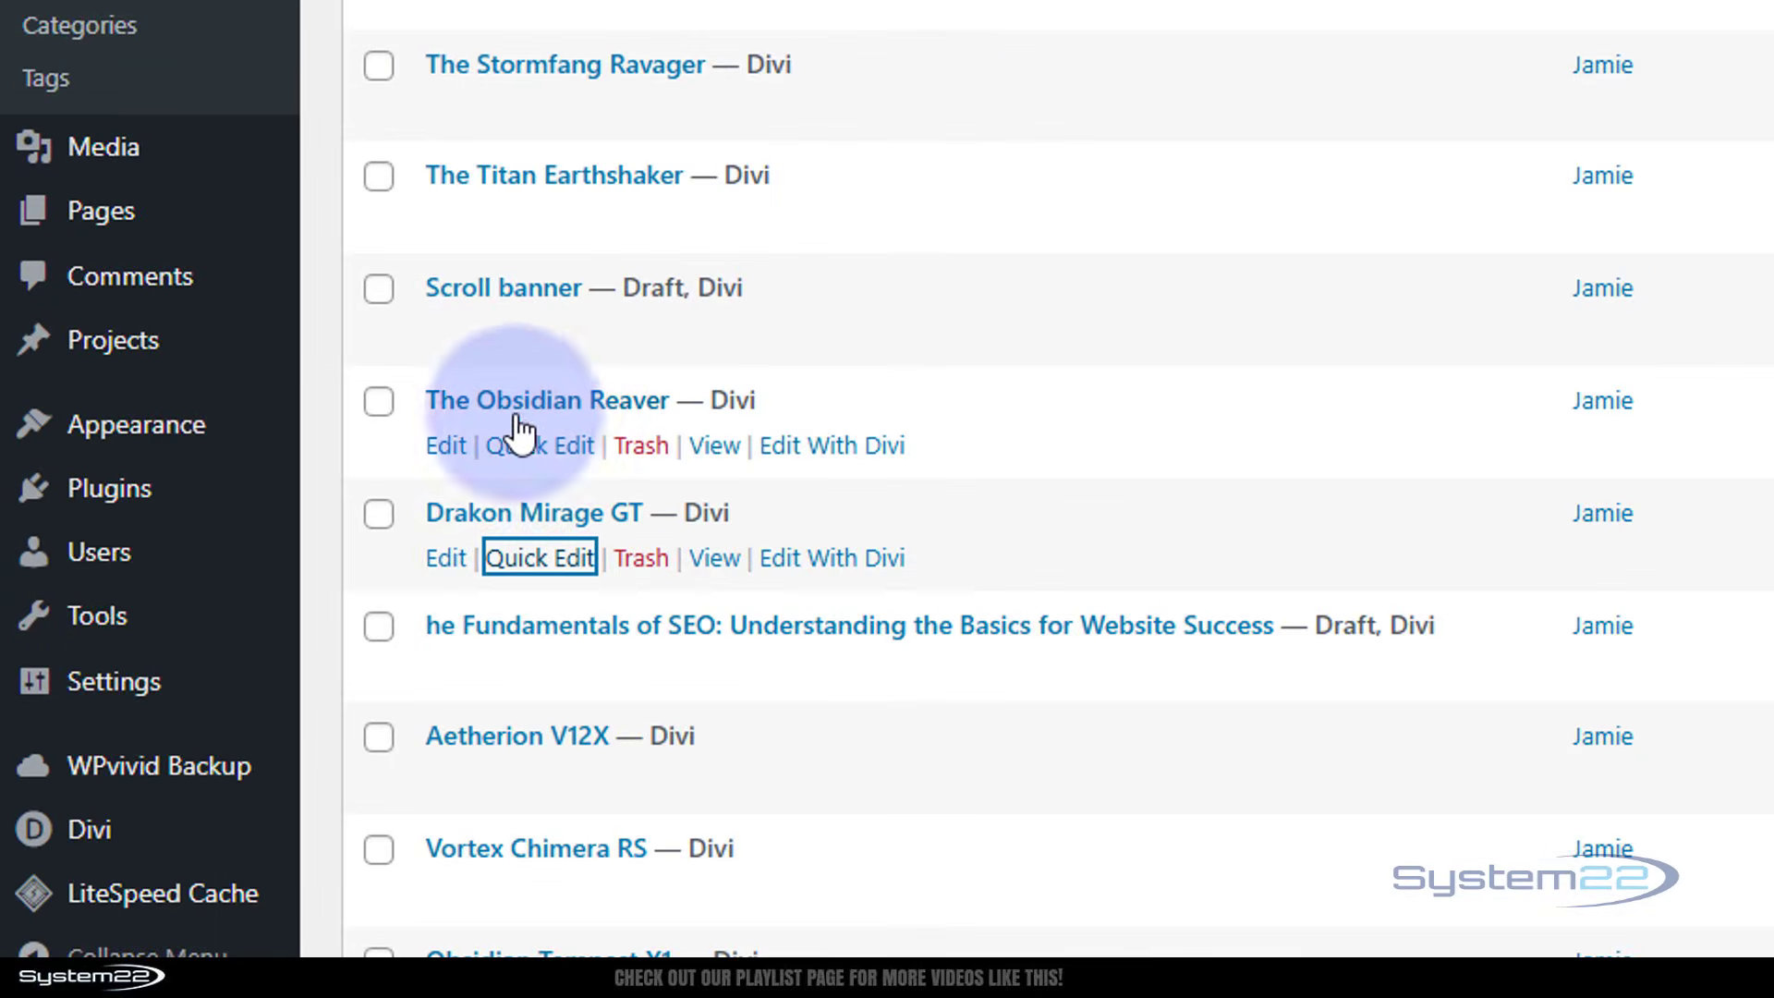
click(520, 431)
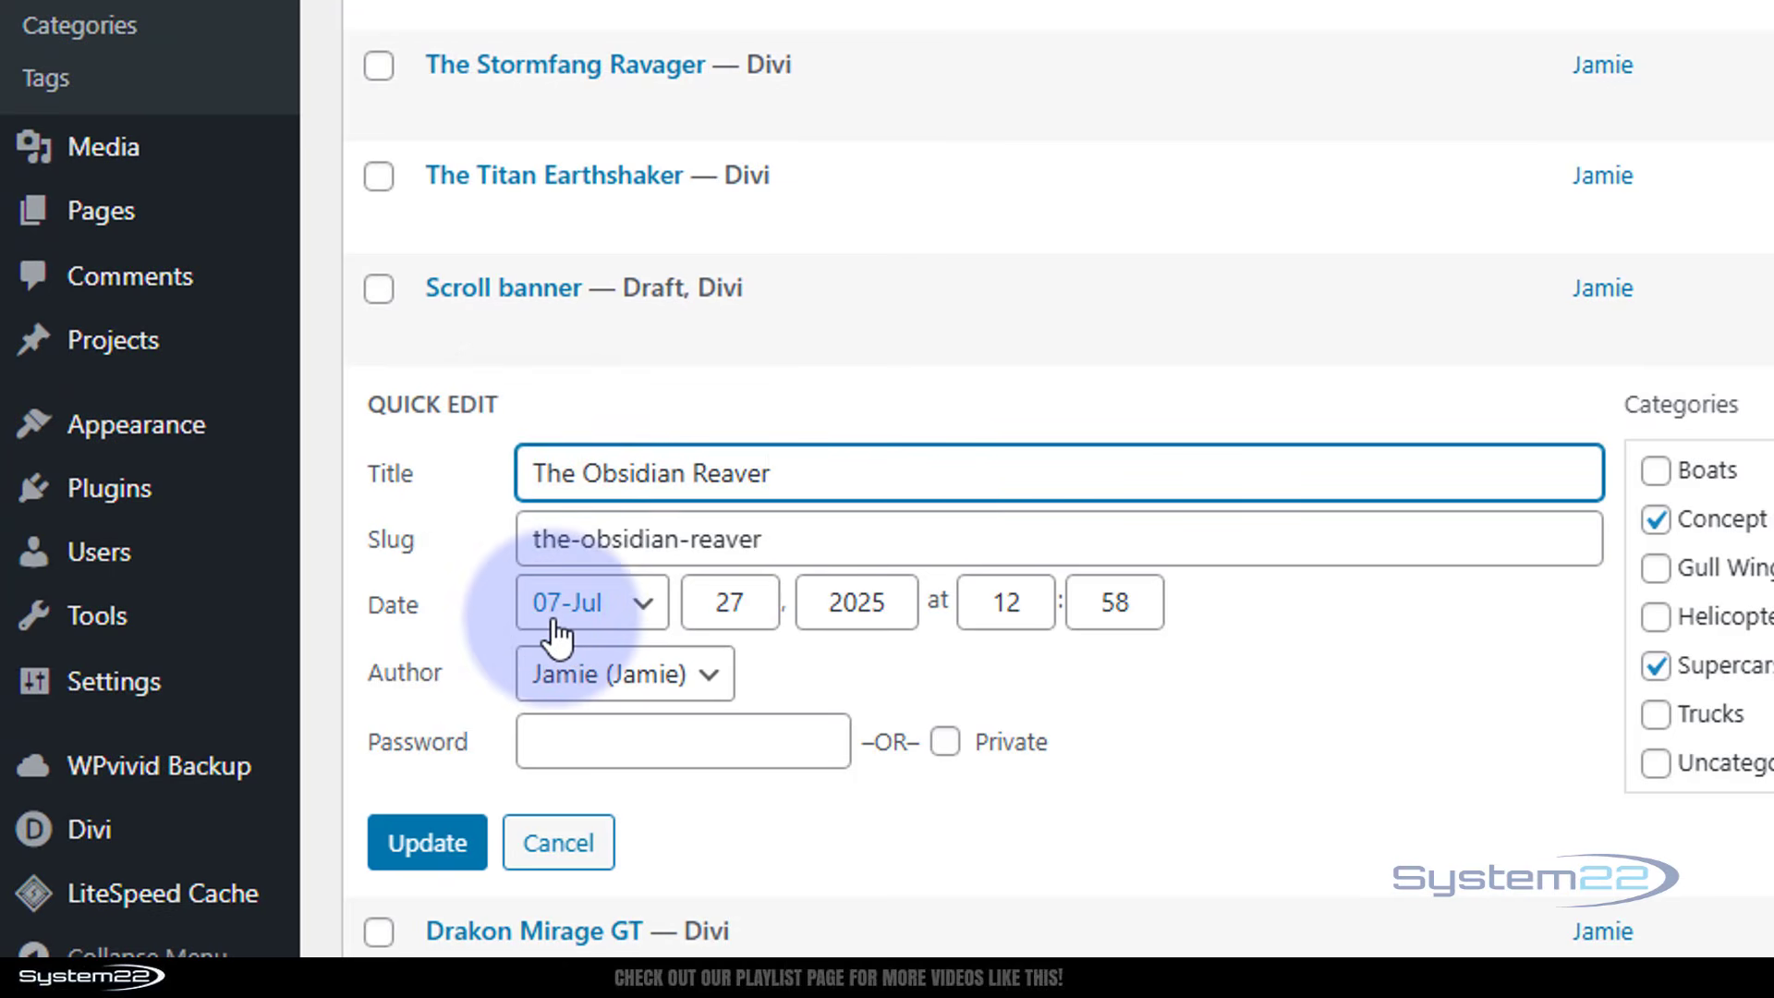
scroll(435, 911, down, 3)
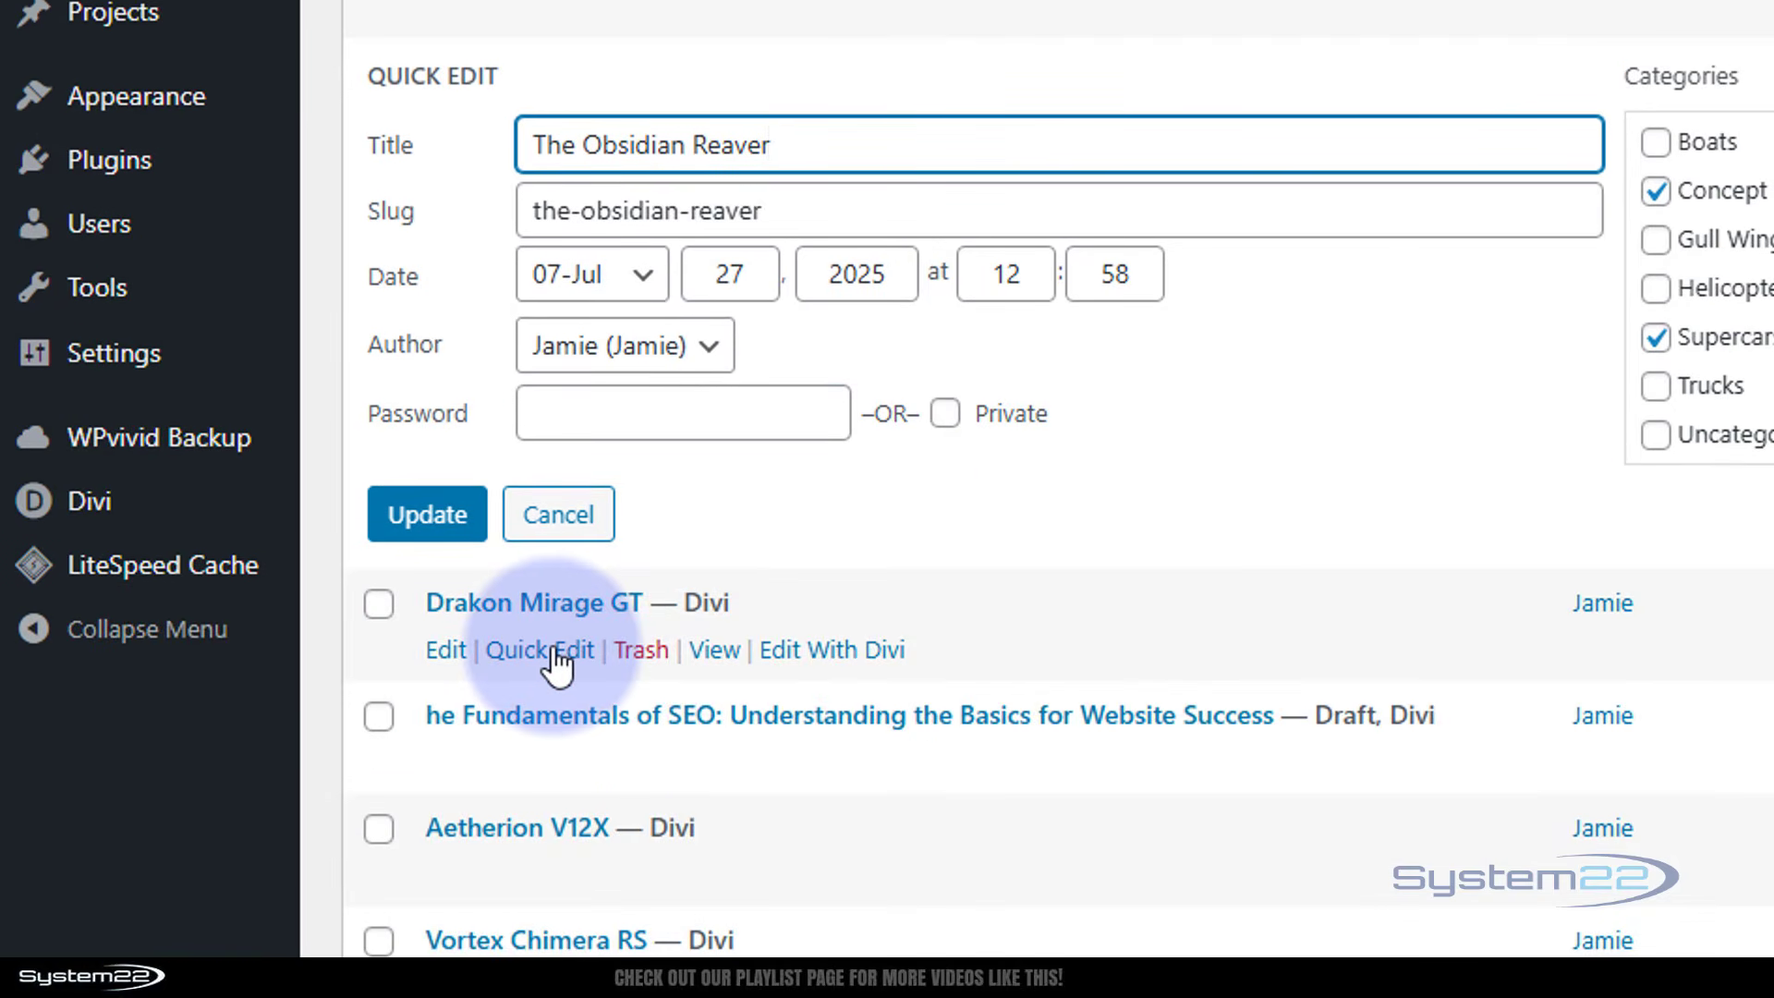
click(555, 652)
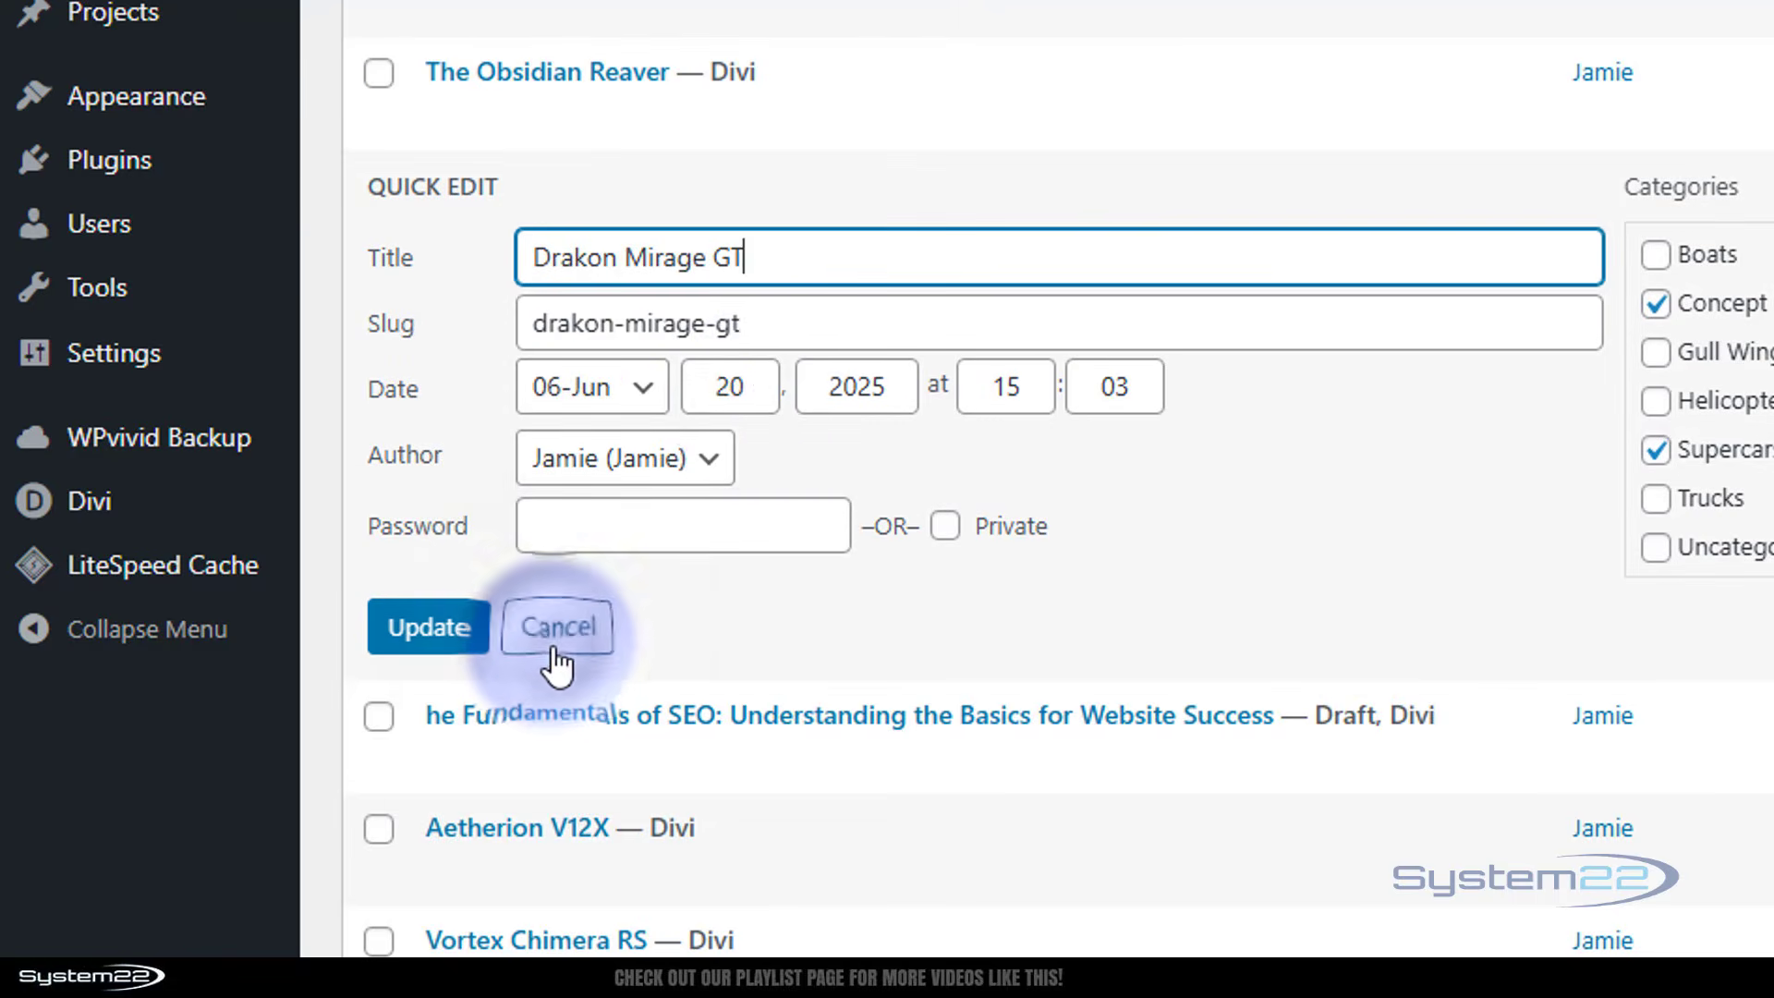
click(638, 388)
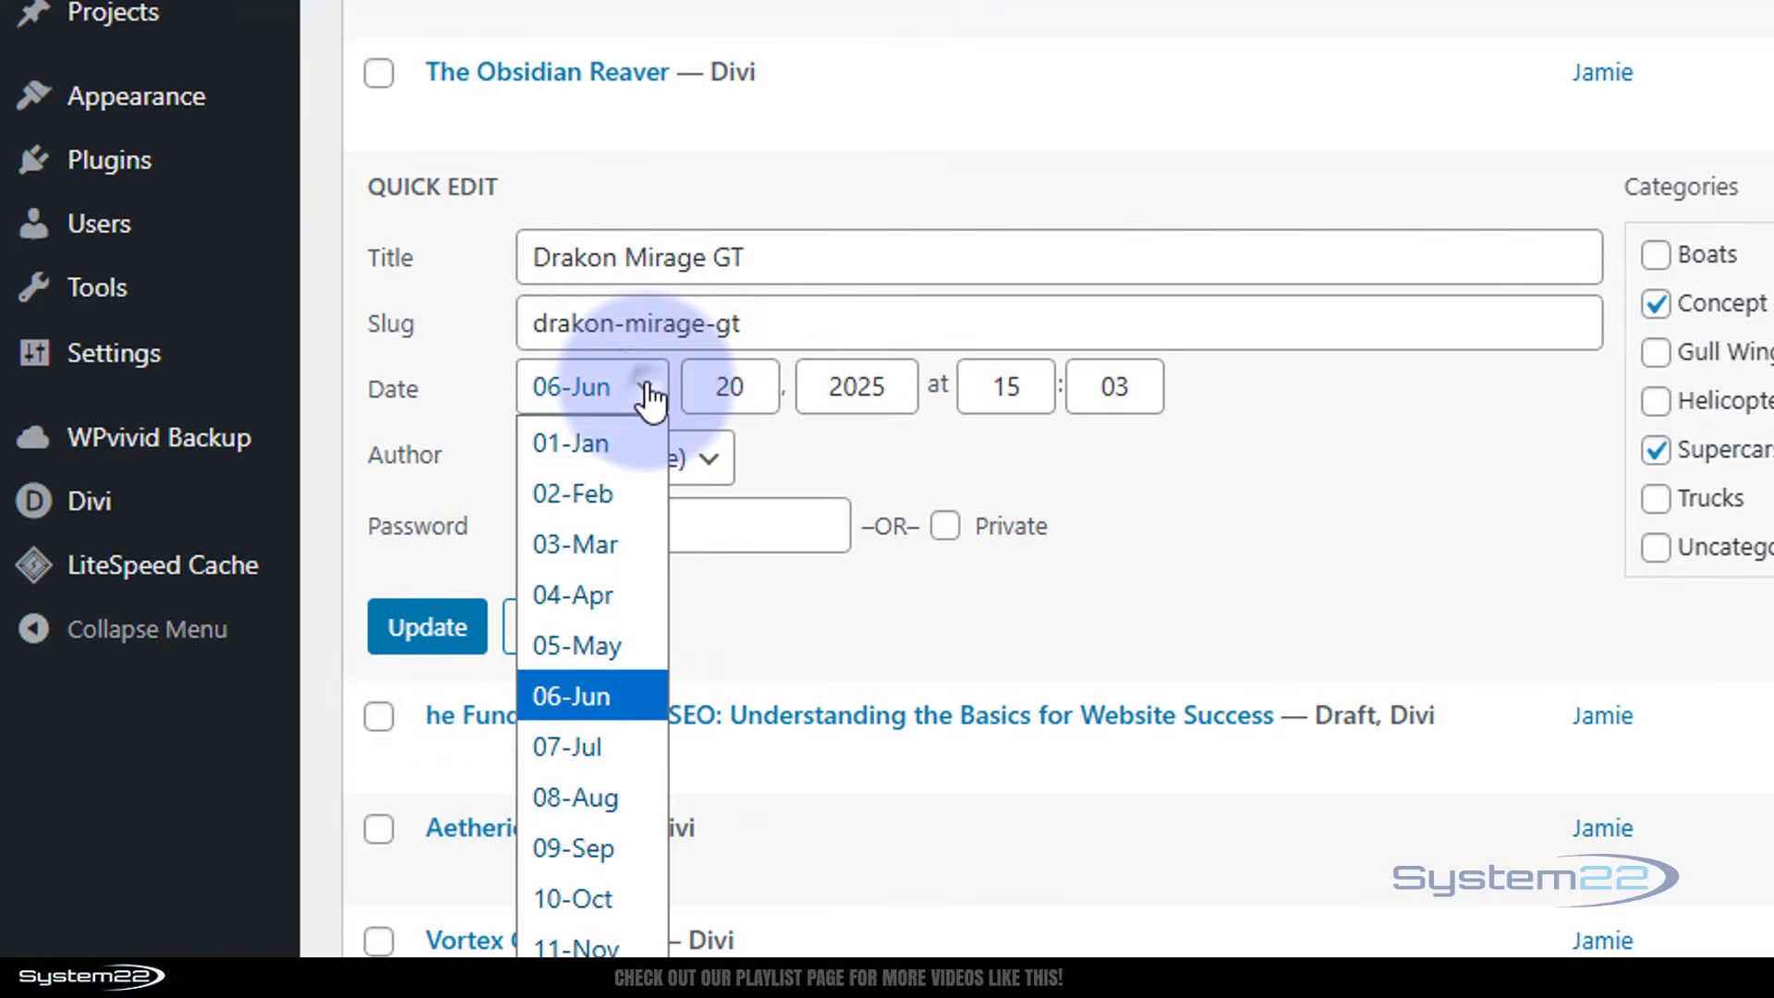
click(576, 848)
click(430, 636)
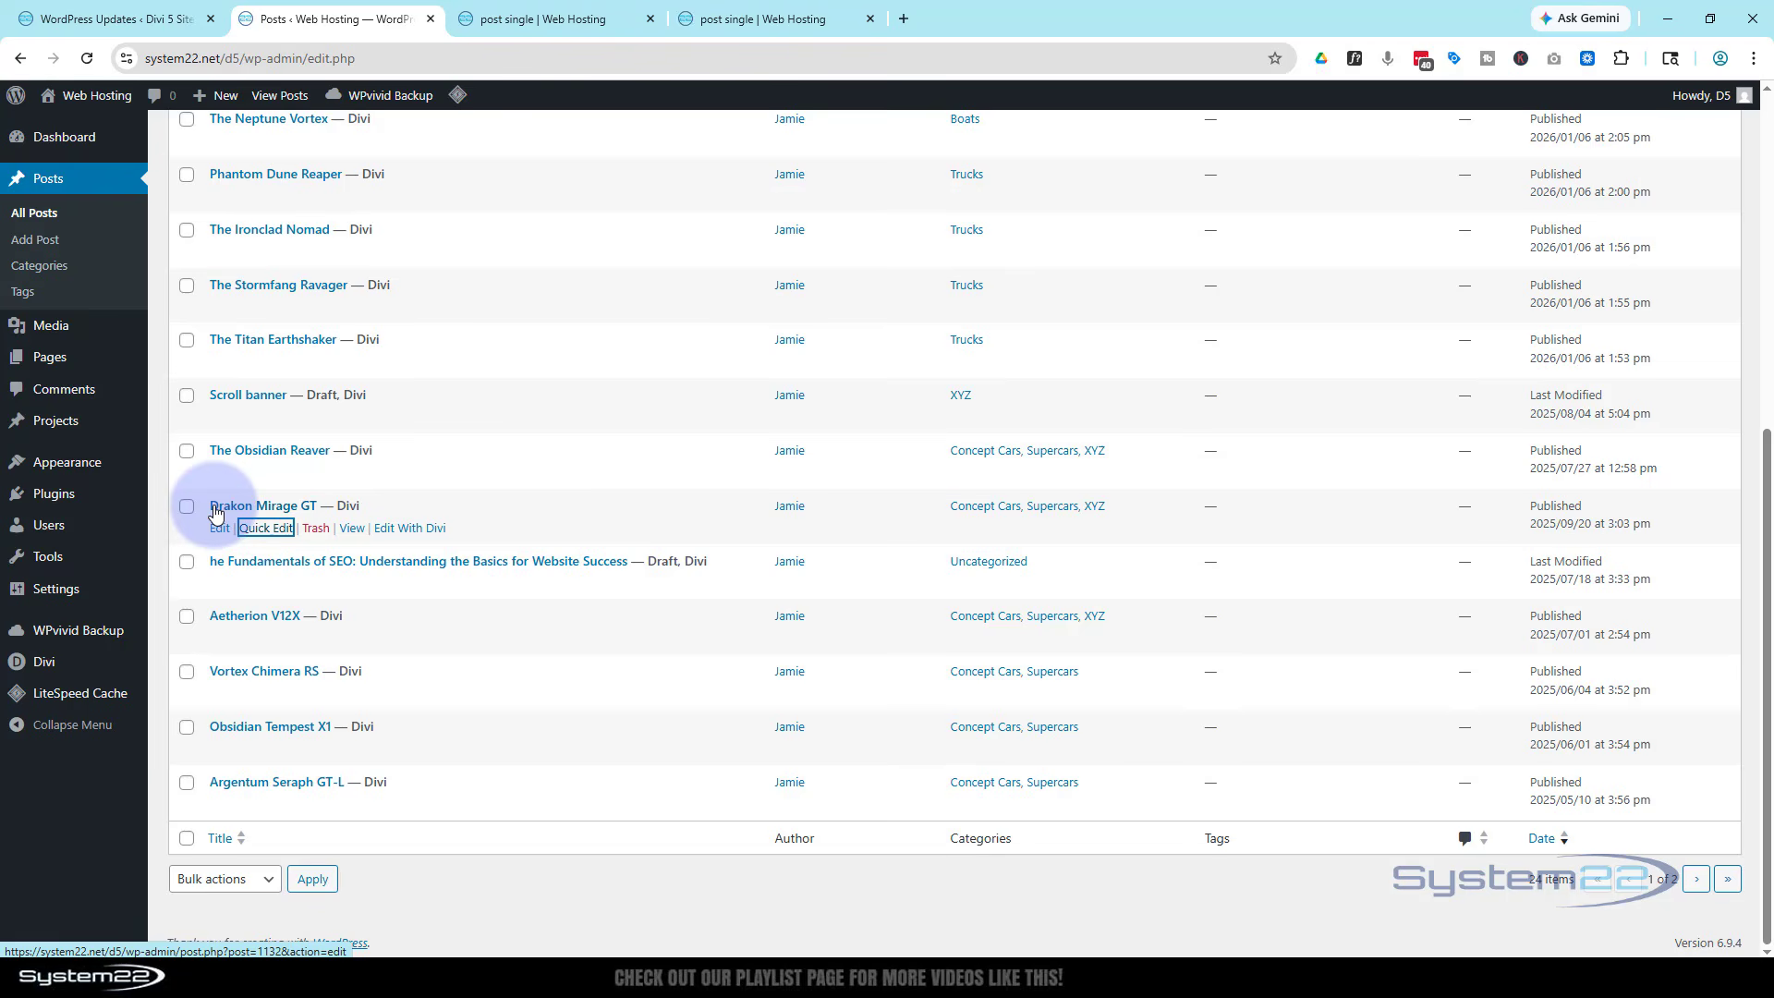
Reload the front-end preview and test the Read More link, returning to the preview page.
click(716, 19)
click(88, 59)
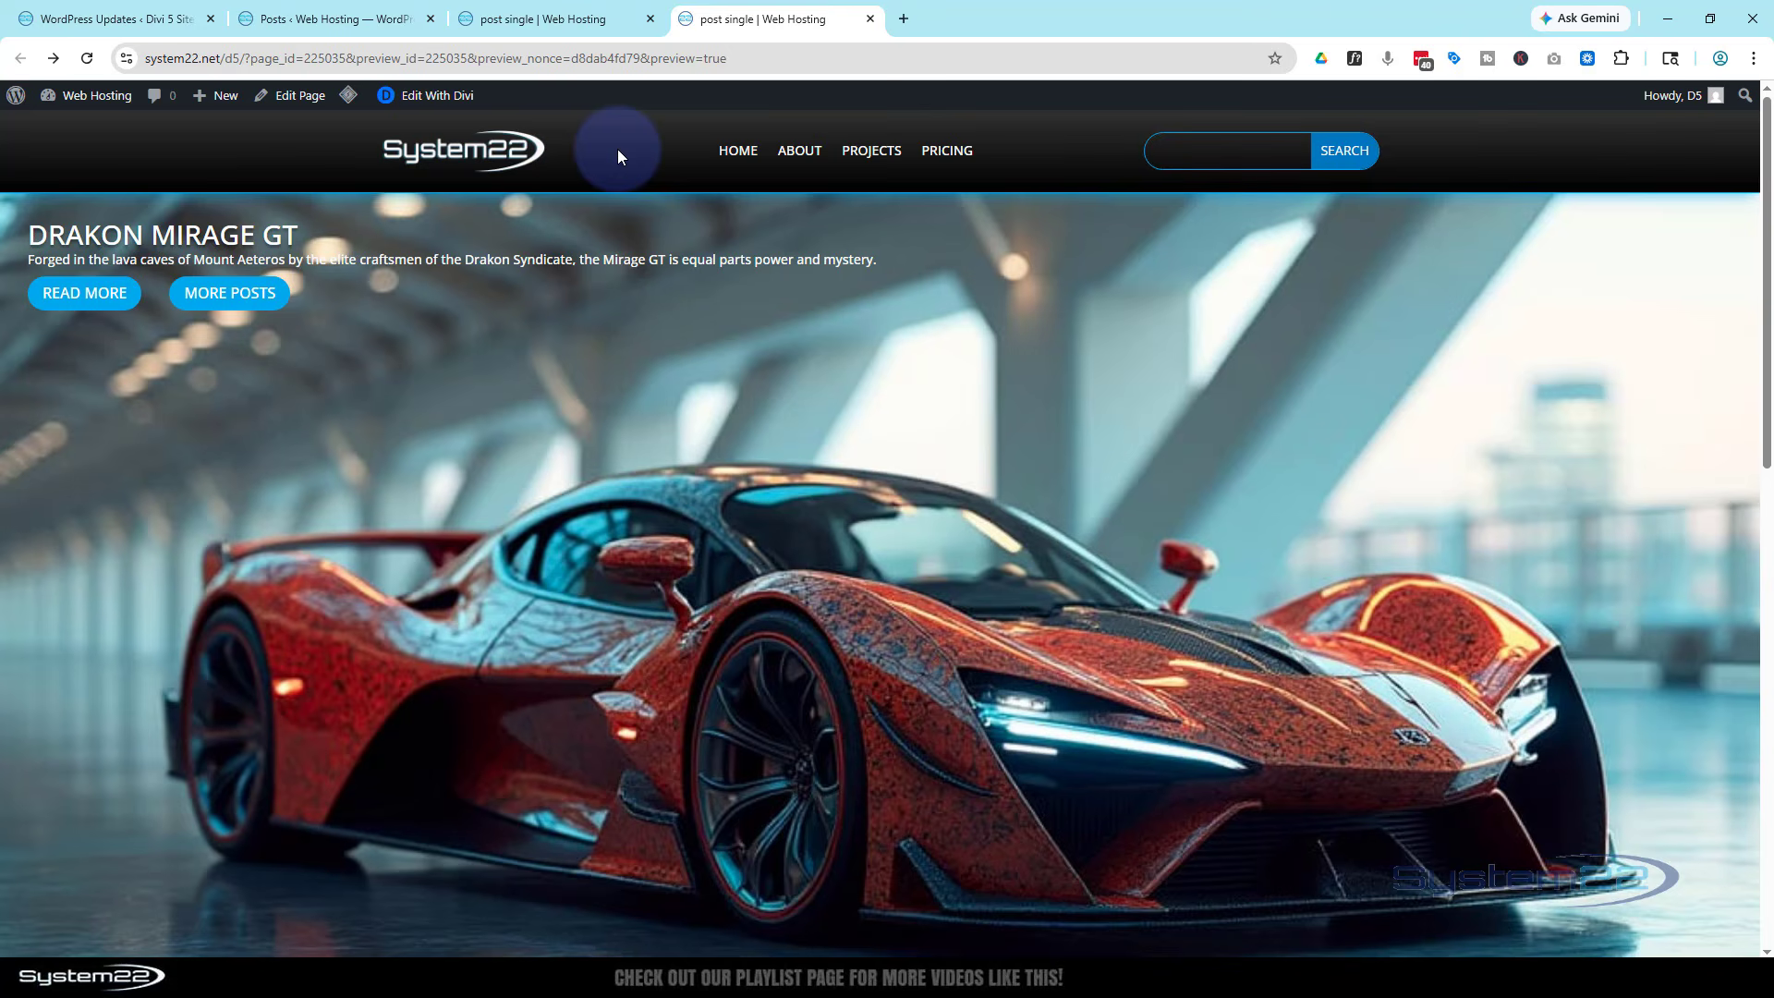
click(107, 296)
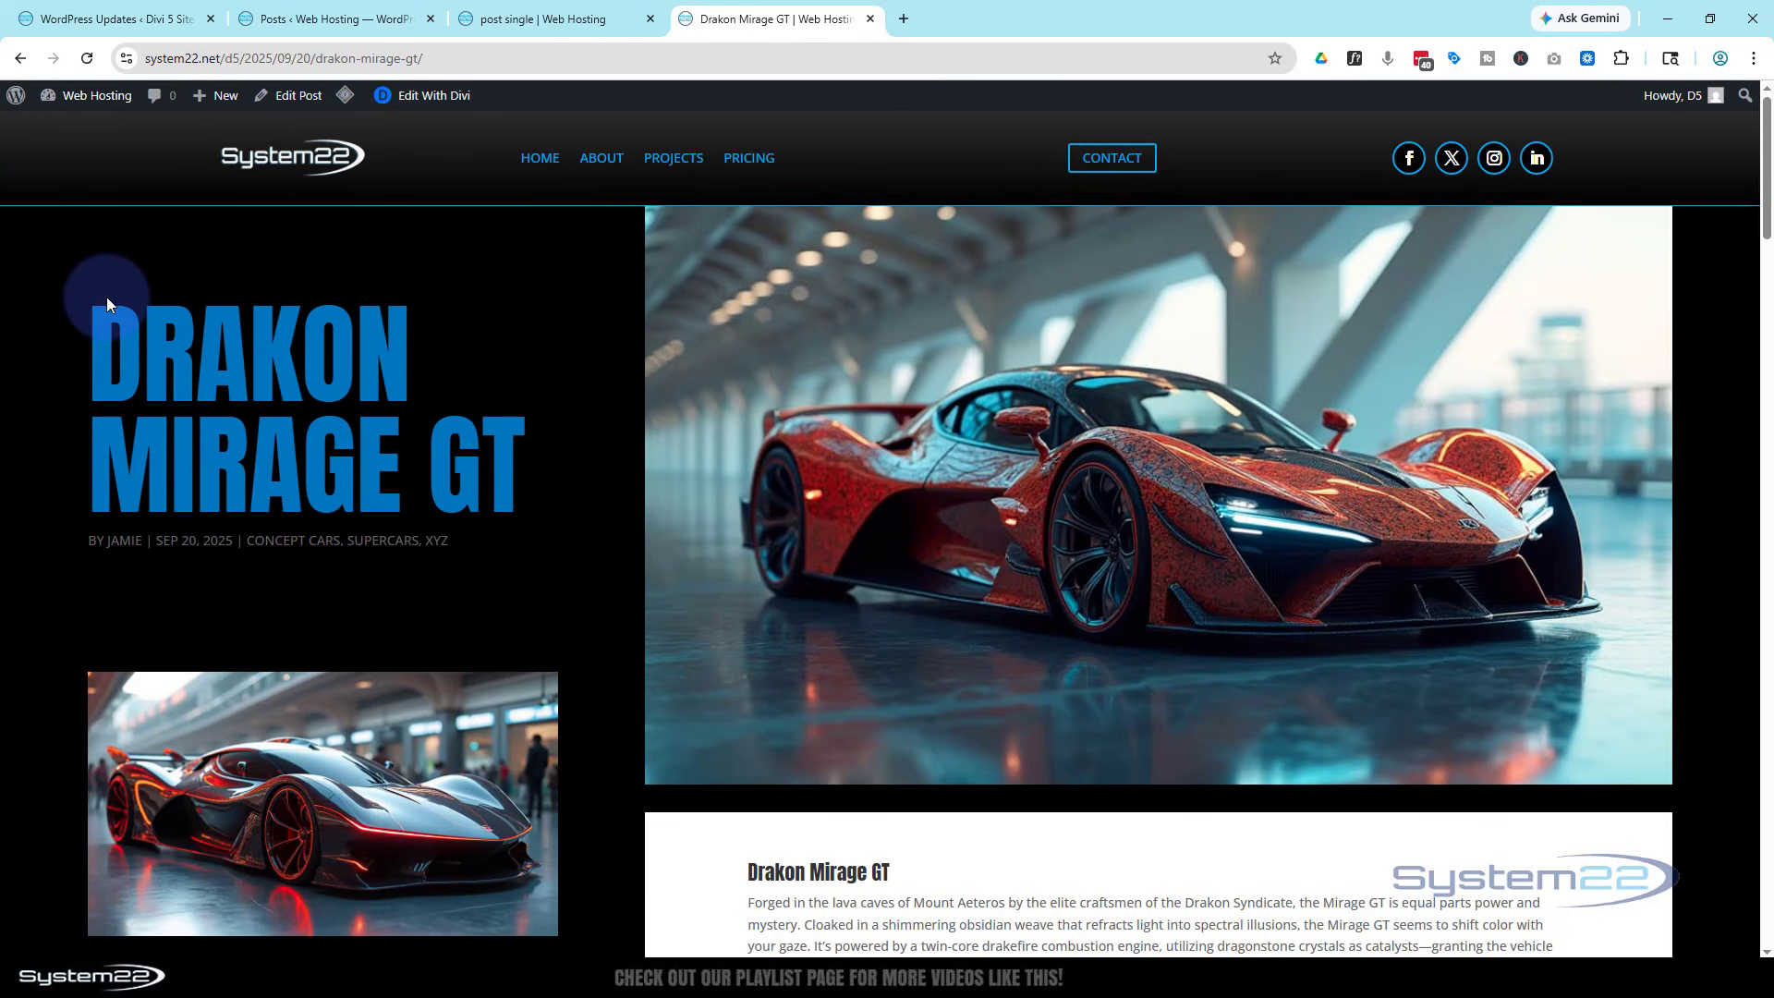
click(19, 61)
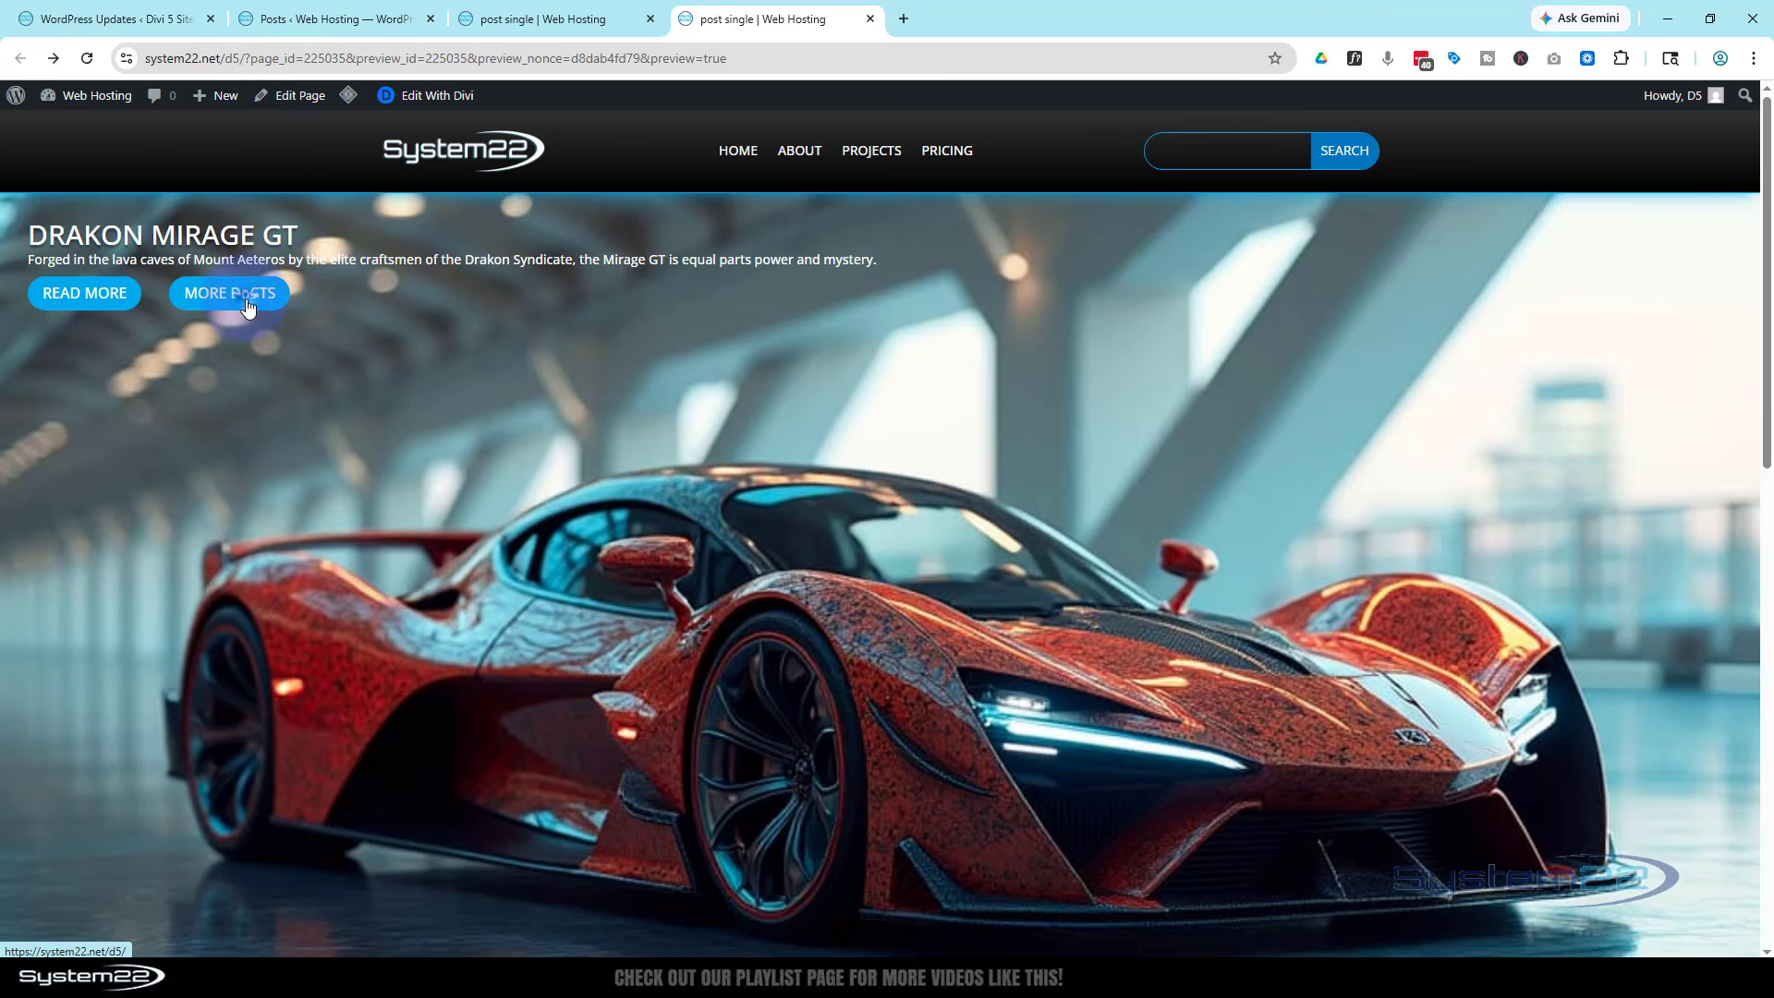
Follow the More Posts link, review the order of the Supercars posts and return to the preview.
click(247, 305)
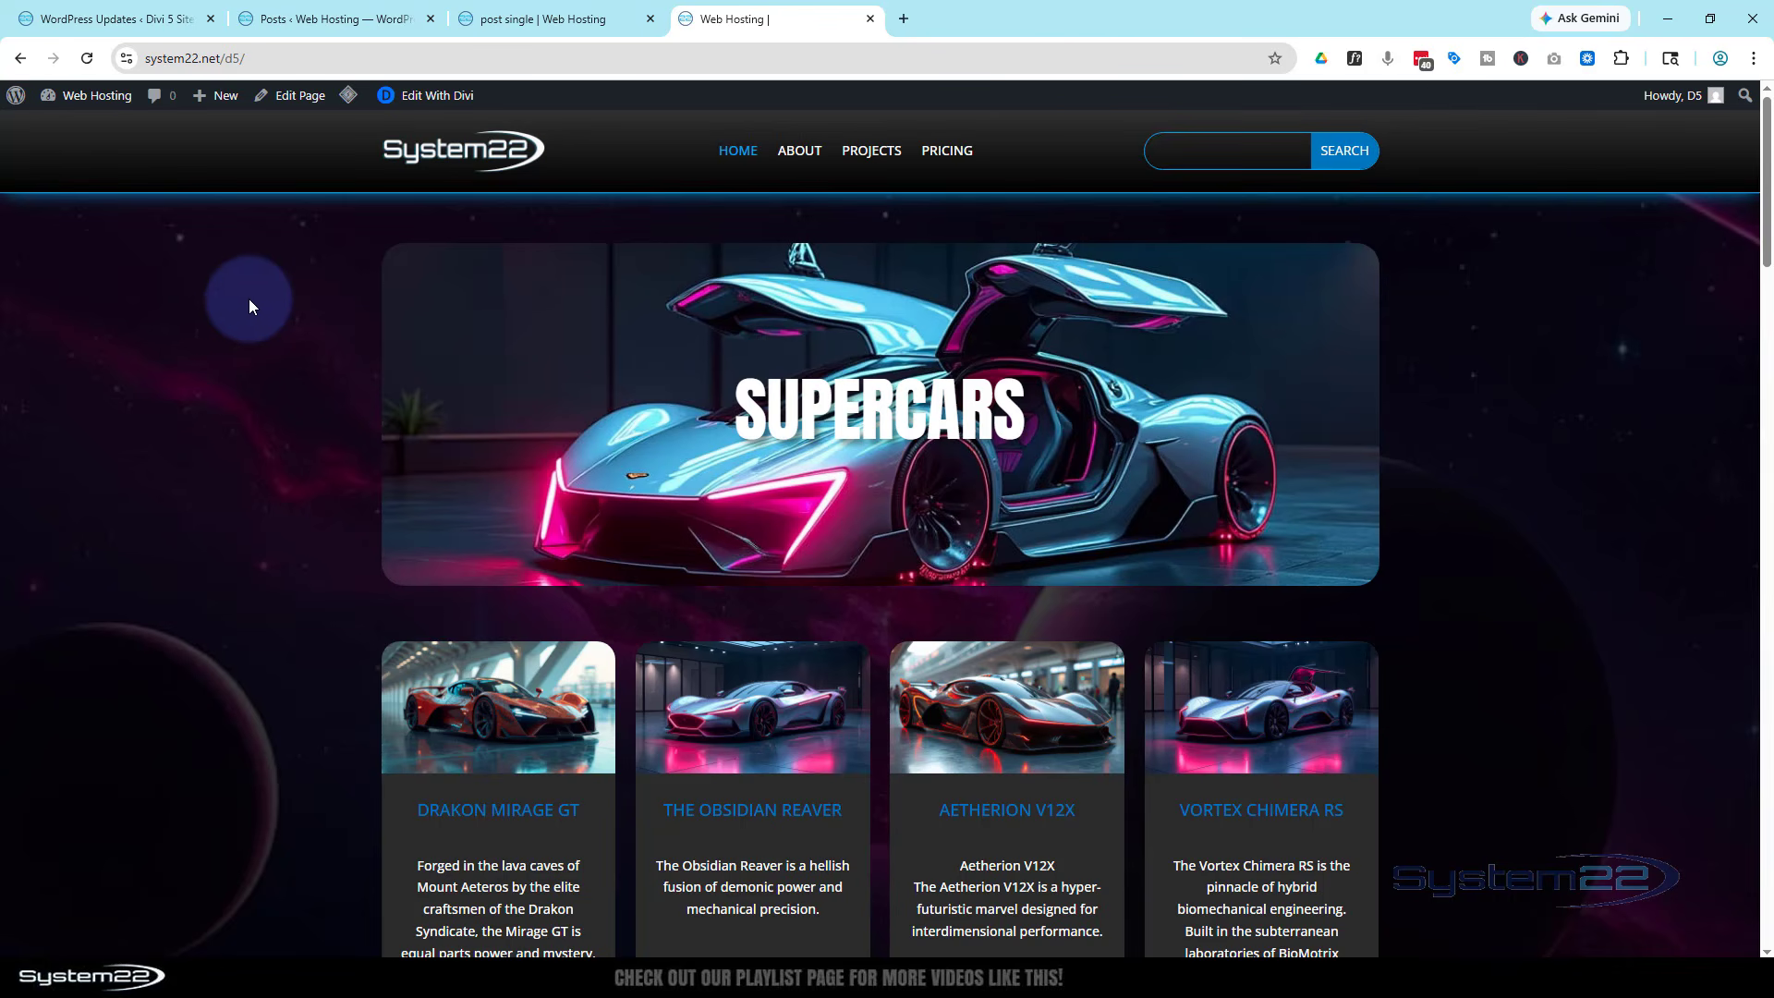
scroll(826, 489, down, 4)
scroll(829, 500, down, 5)
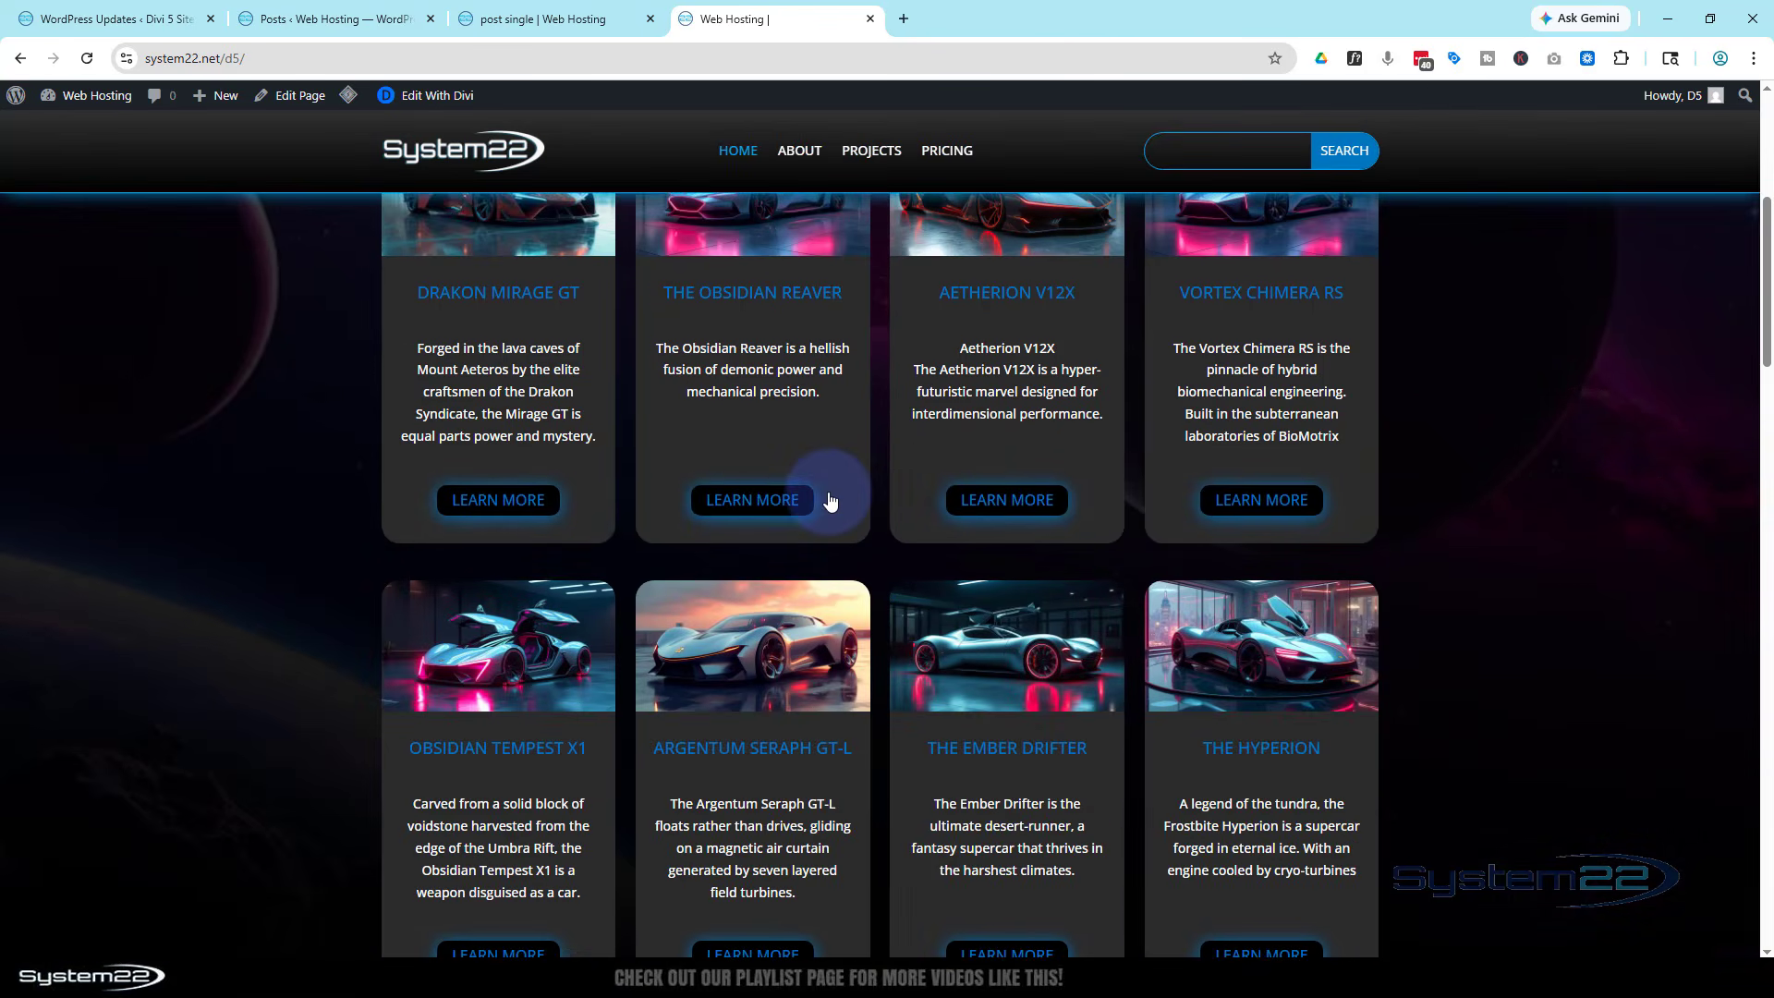
scroll(829, 499, up, 2)
scroll(829, 500, up, 6)
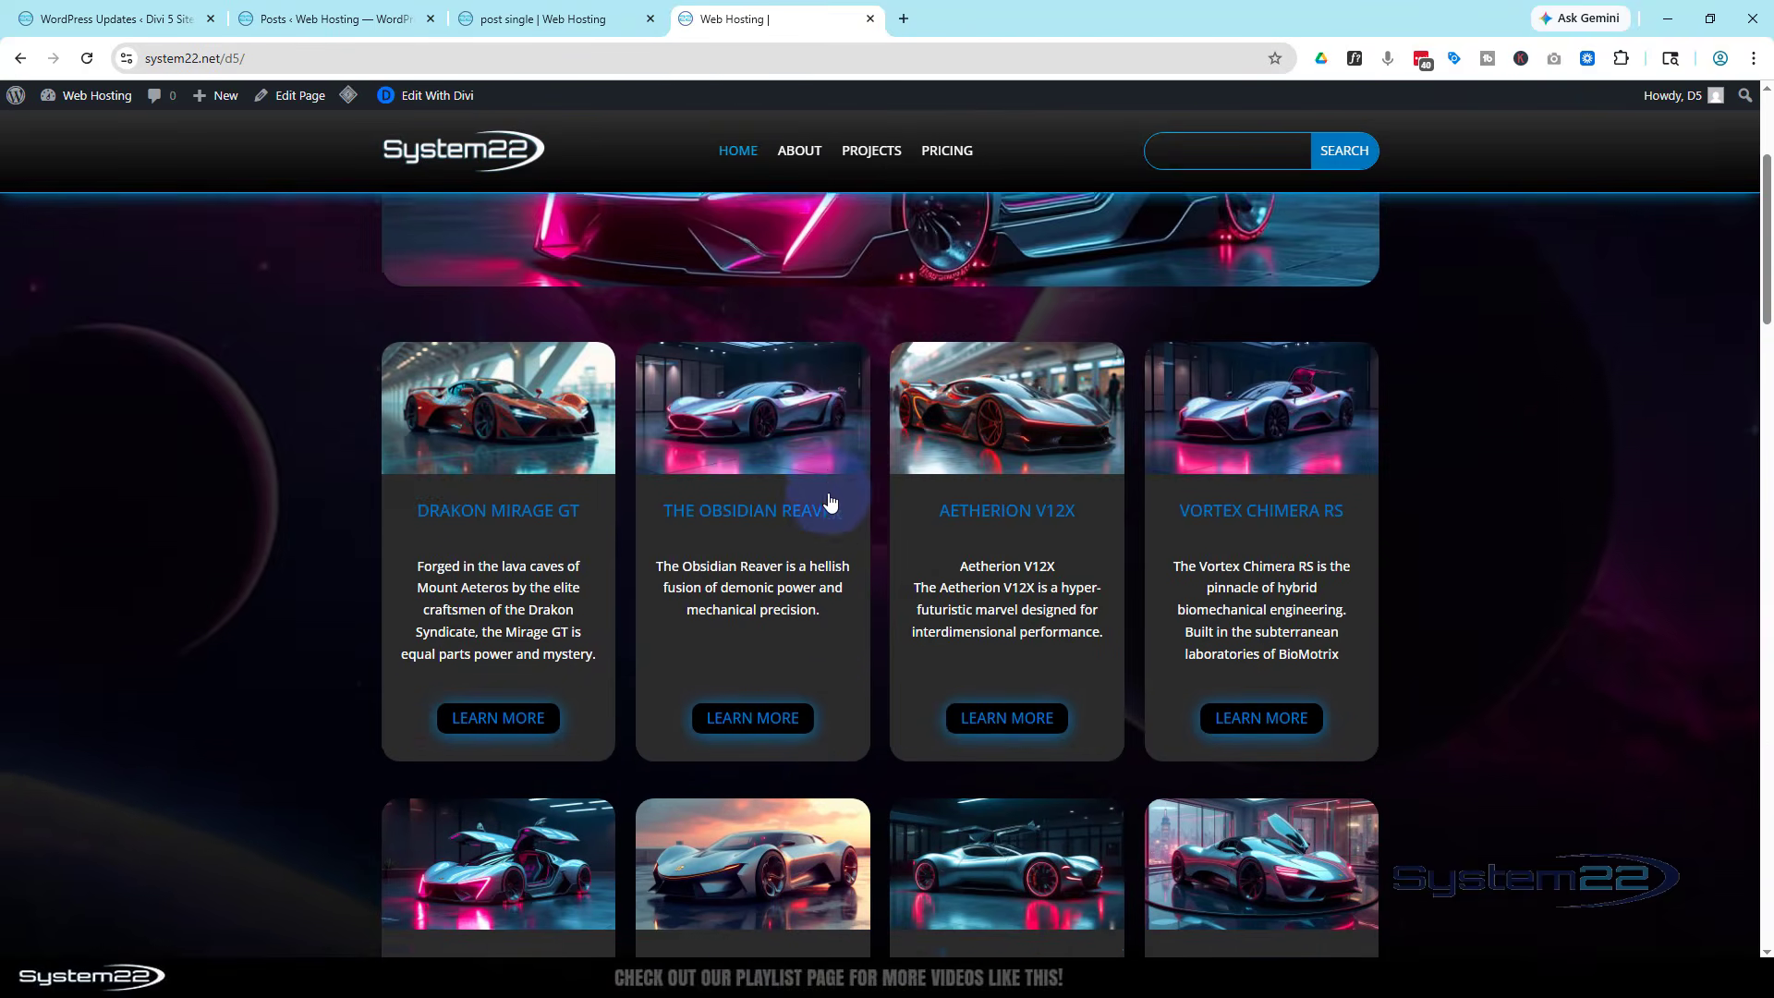
click(21, 61)
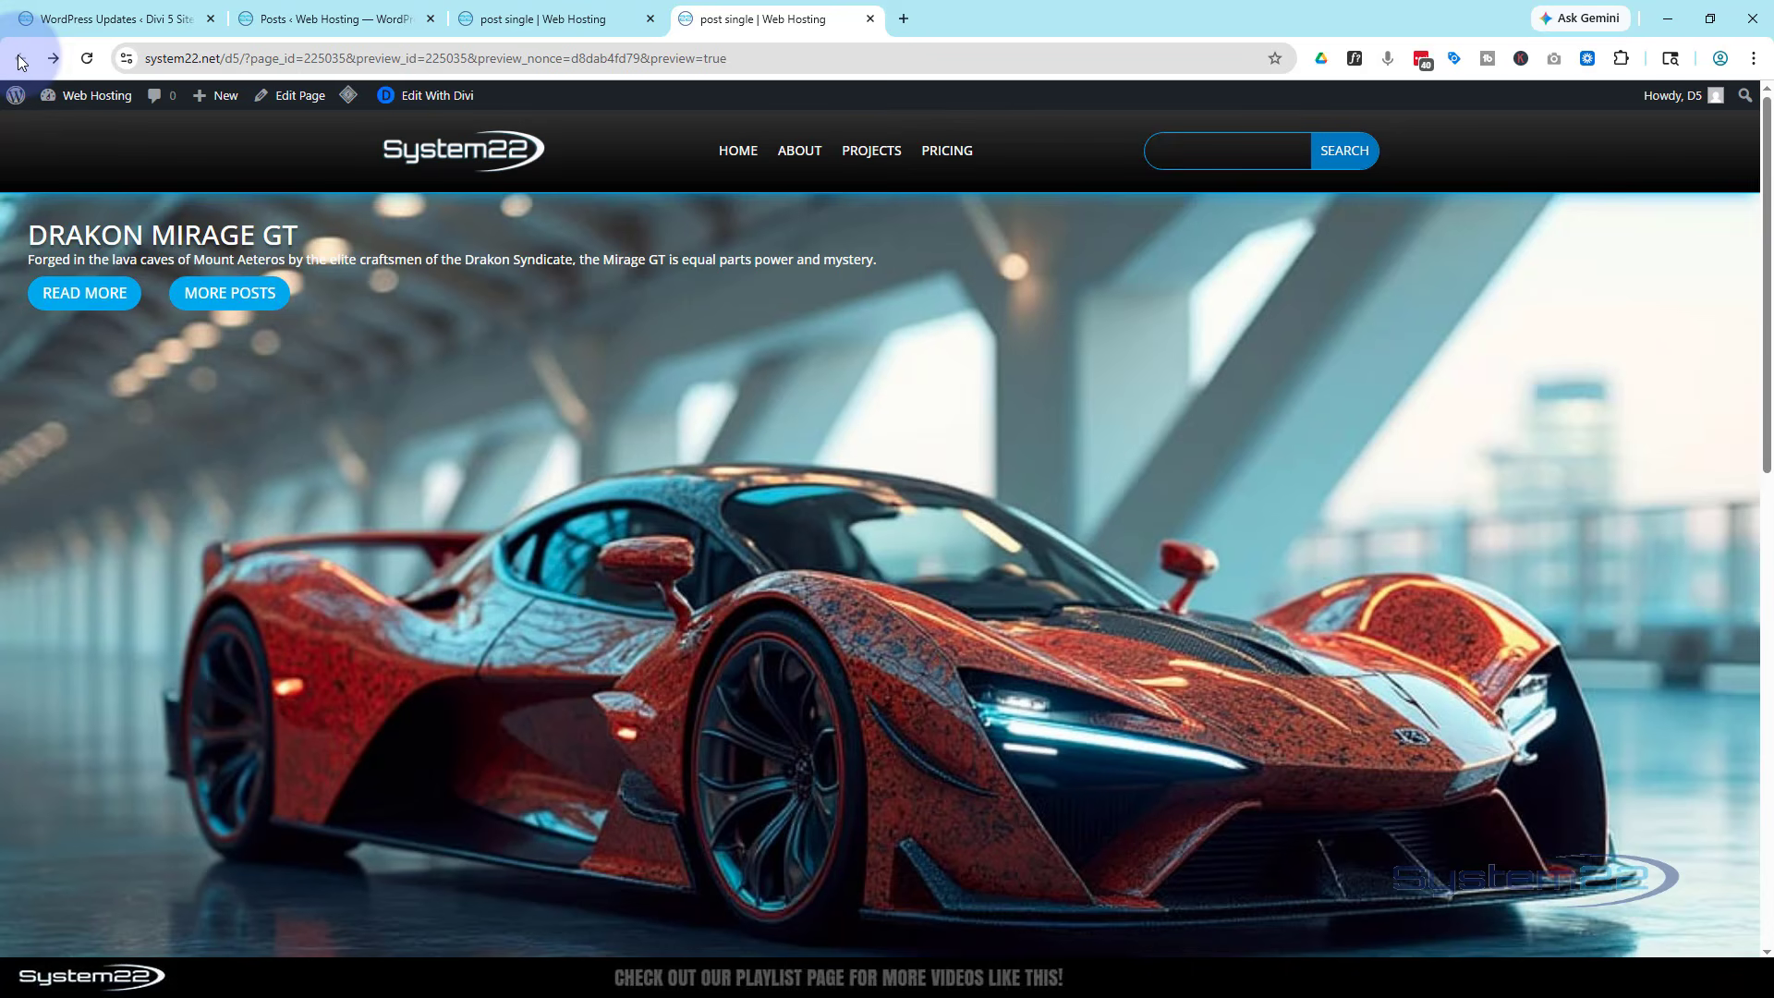